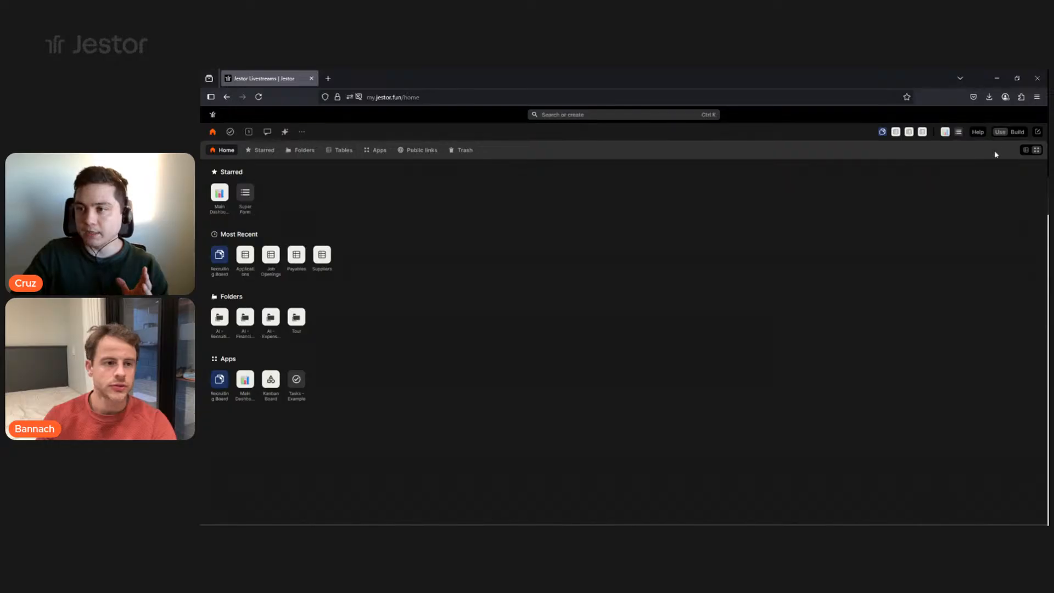
Start a new AI-built tool and begin its description with "Build a Project Management tool.".
{"action": "left_click", "coordinate": [1037, 133]}
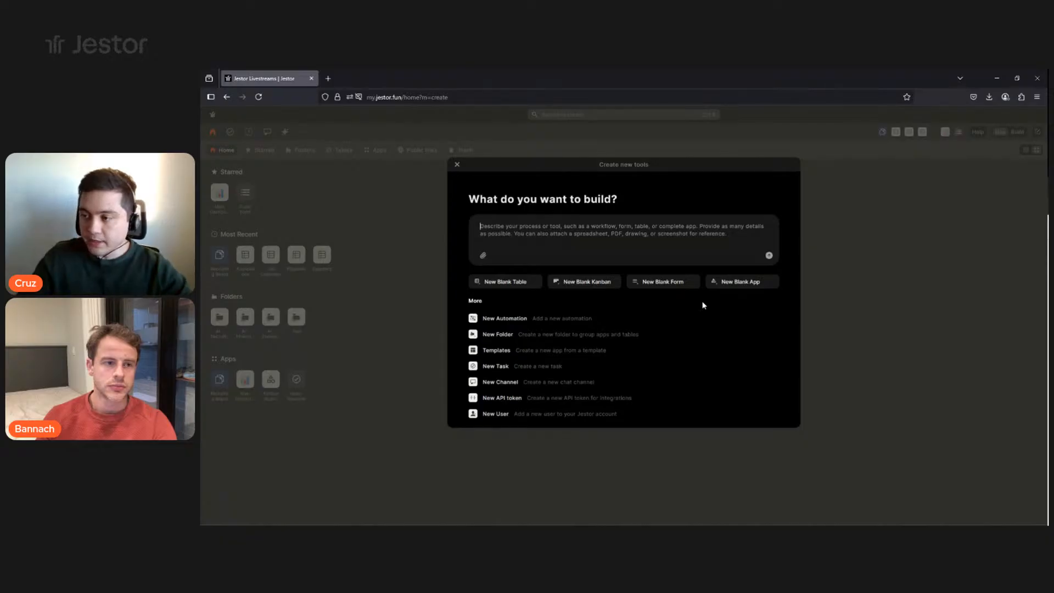
{"action": "type", "text": "B"}
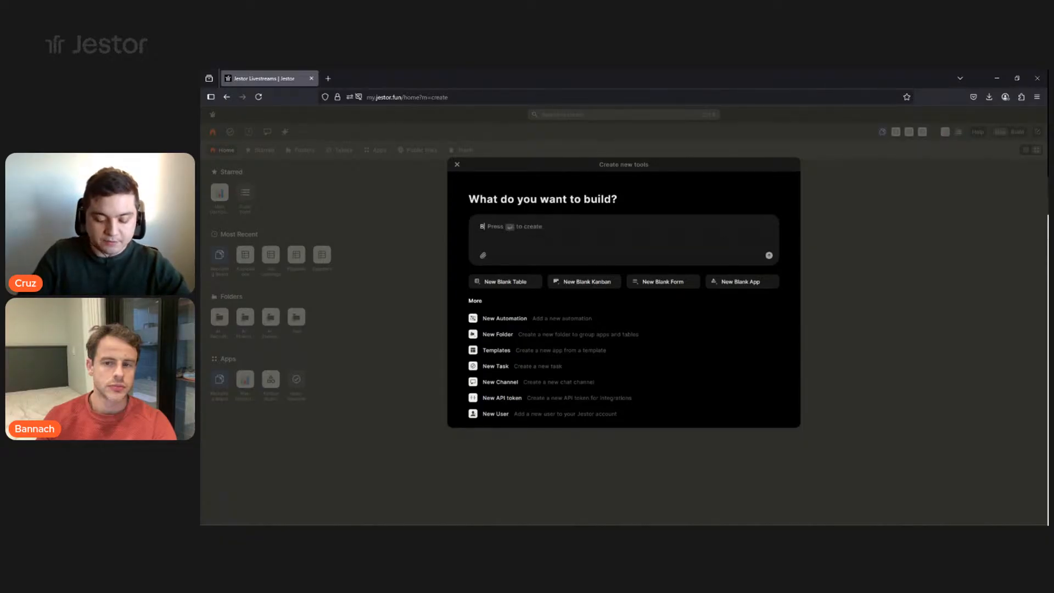
{"action": "type", "text": "uild a"}
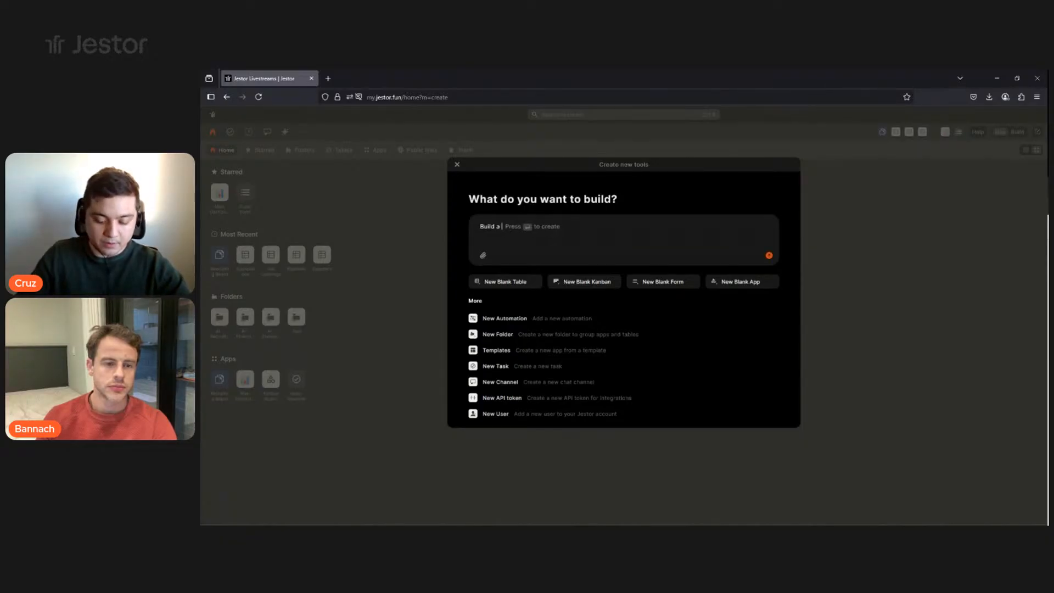
{"action": "type", "text": " Project Management tool"}
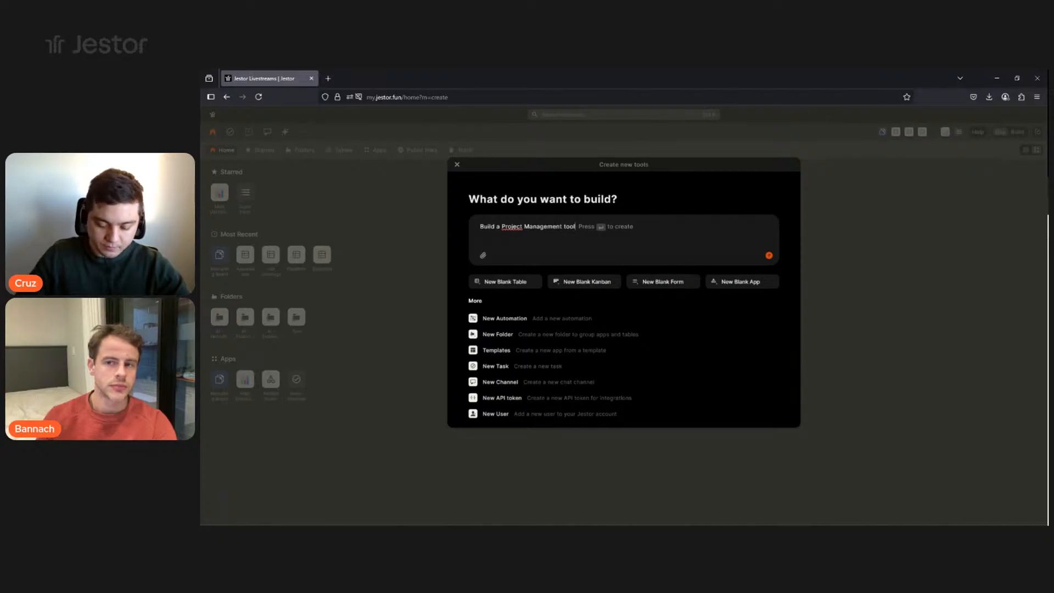
{"action": "type", "text": ". "}
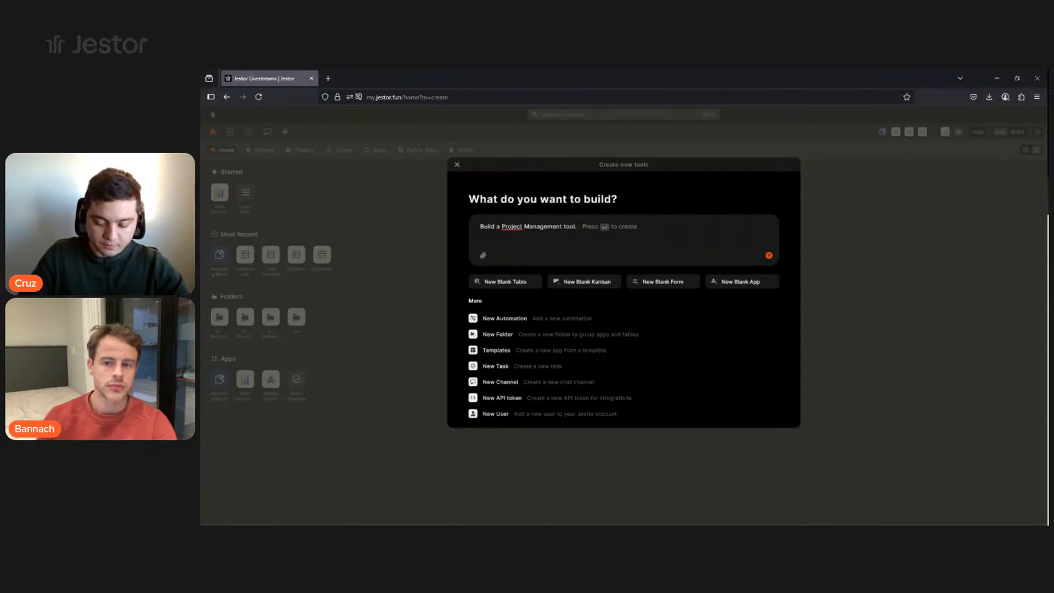
Add to the description: "It should be a kanban board with the stages: Planned, In Progress, and Done.".
{"action": "type", "text": "It should "}
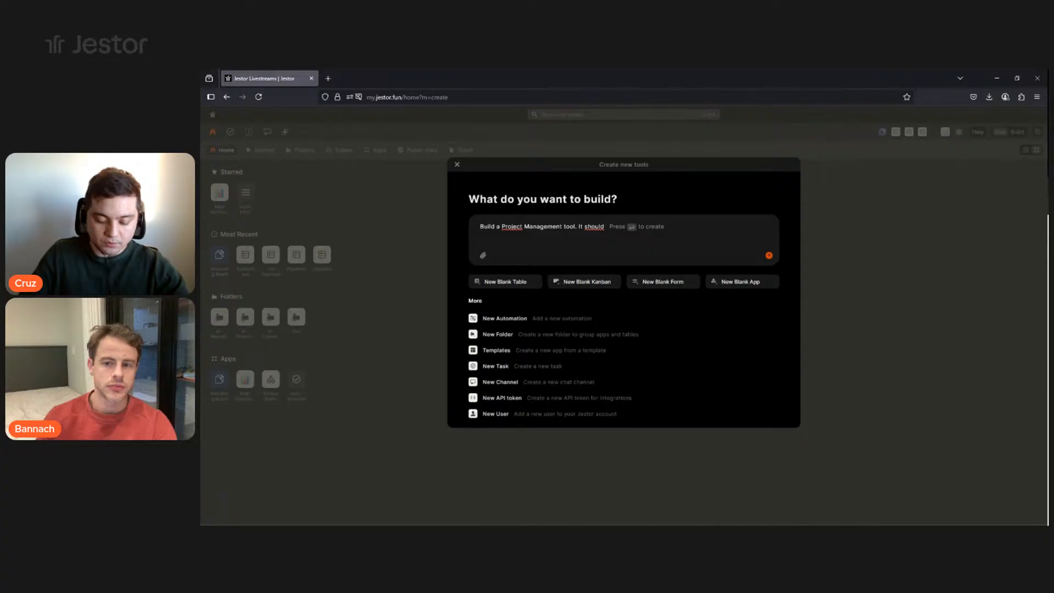
{"action": "type", "text": "be a kan"}
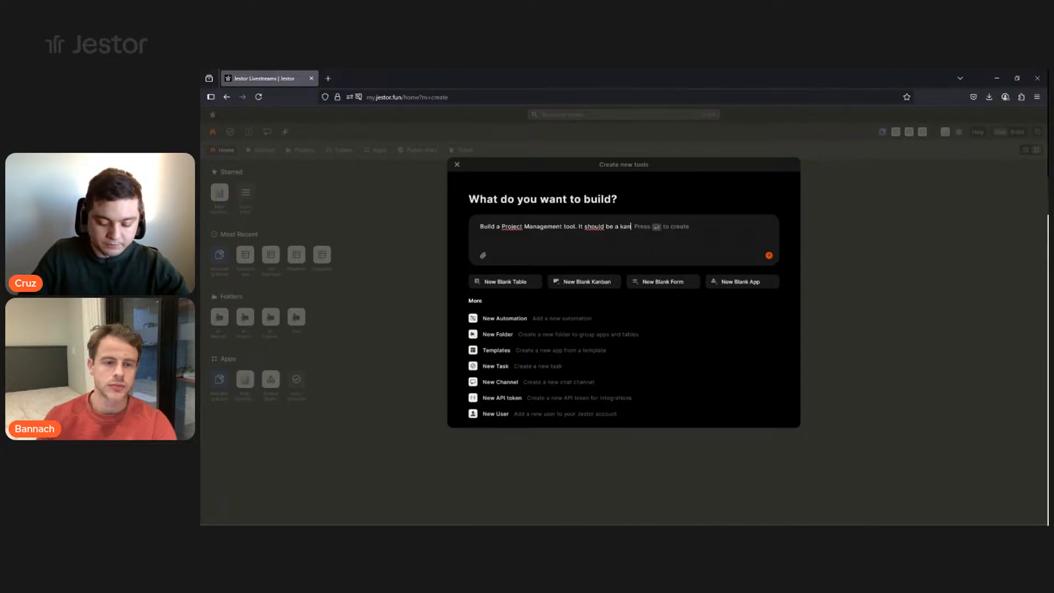
{"action": "type", "text": "ban board with t"}
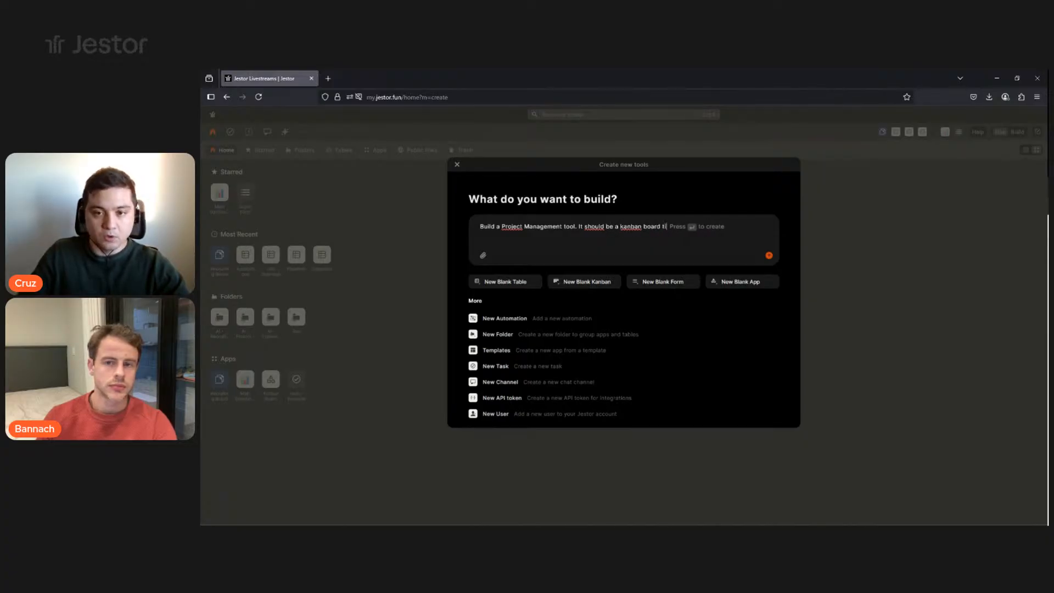
{"action": "type", "text": "he"}
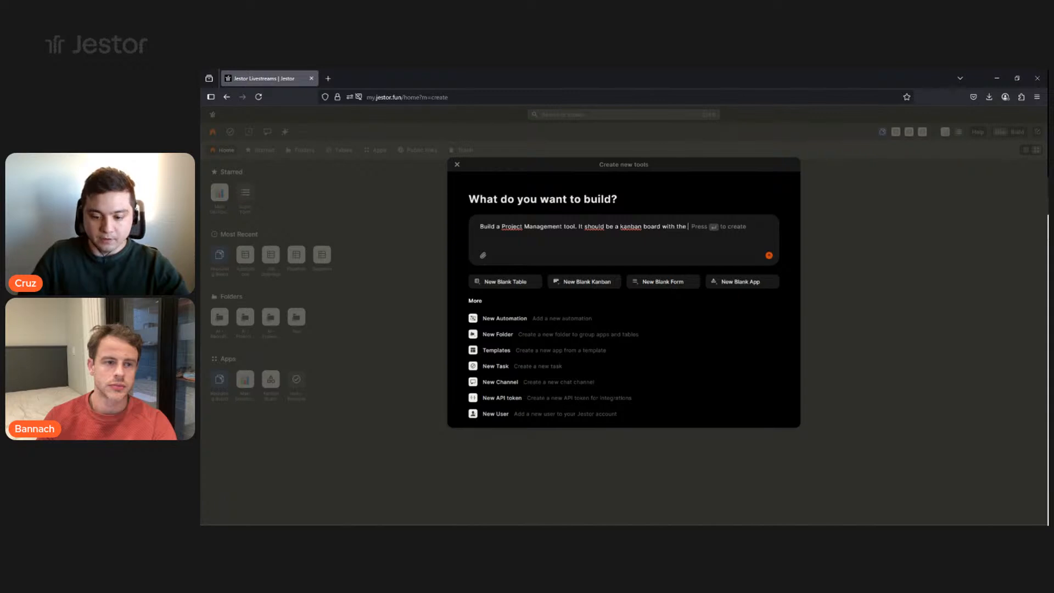
{"action": "key", "text": "BackSpace"}
{"action": "key", "text": "BackSpace"}
{"action": "key", "text": "BackSpace"}
{"action": "key", "text": "BackSpace"}
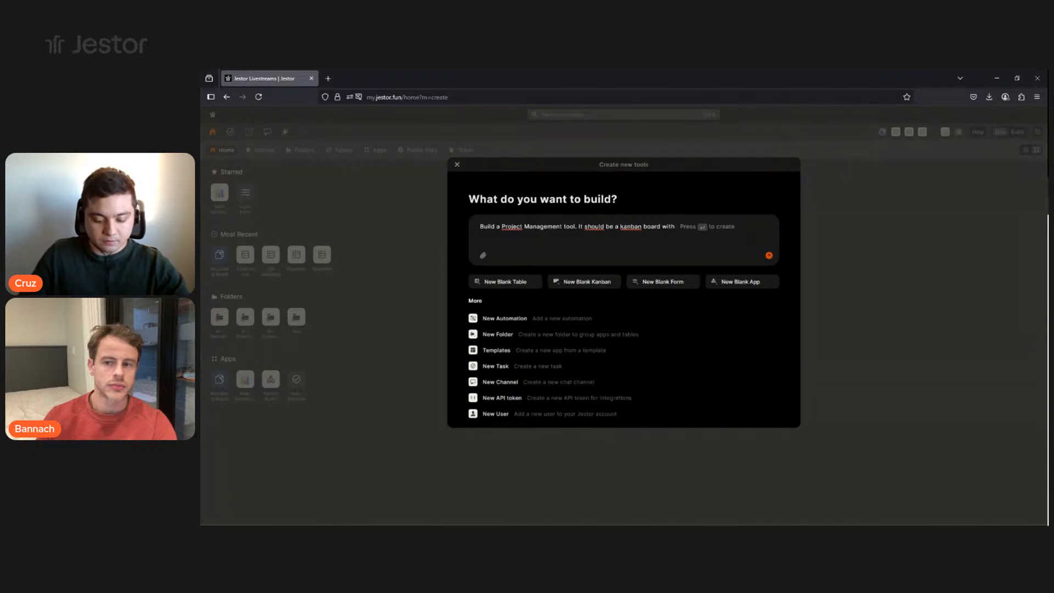
{"action": "type", "text": "the sta"}
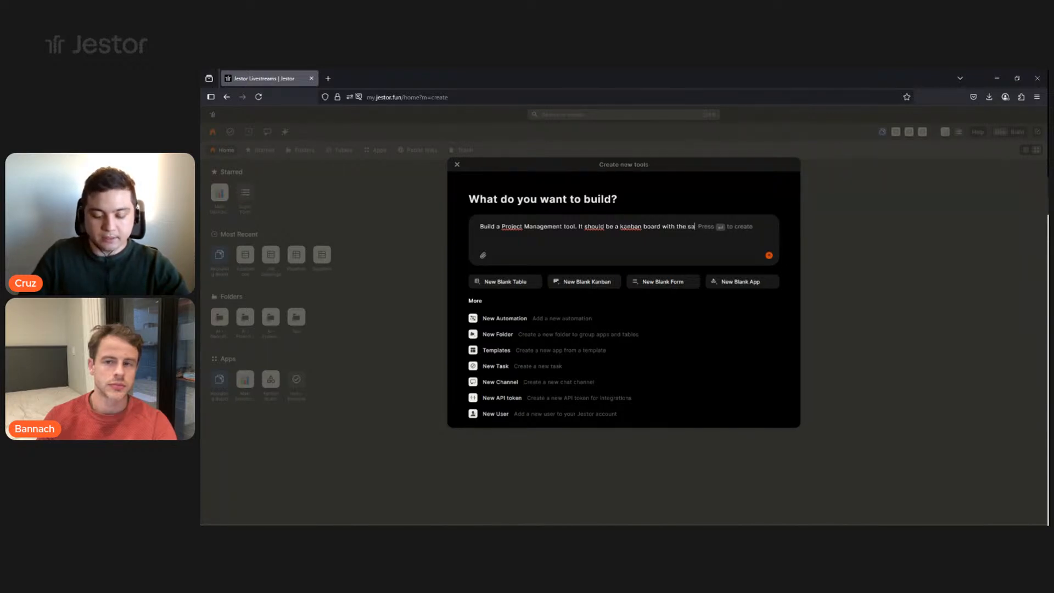
{"action": "type", "text": "ges: "}
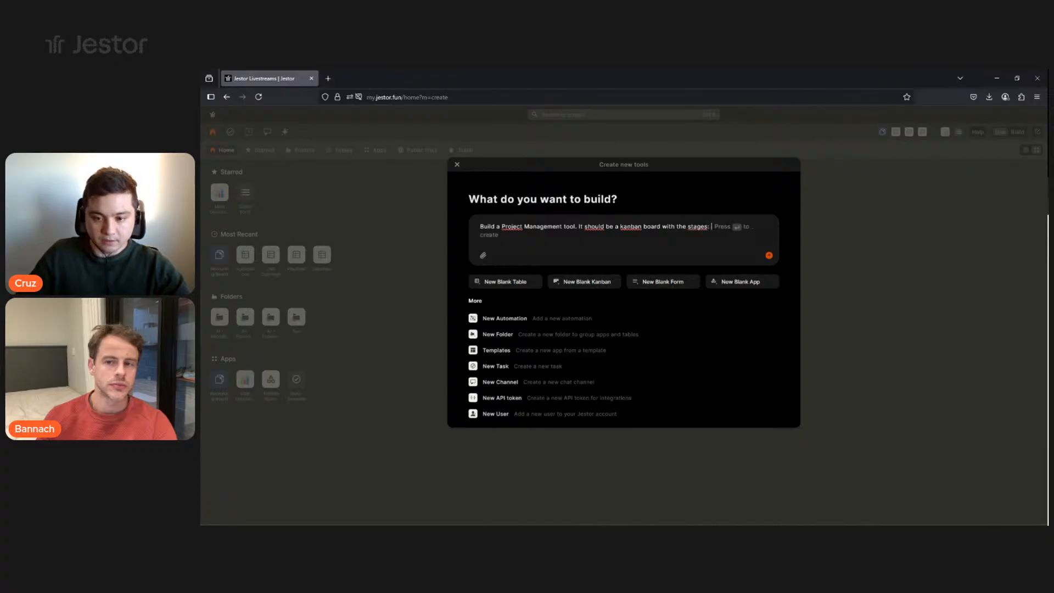
{"action": "type", "text": "Planned, In"}
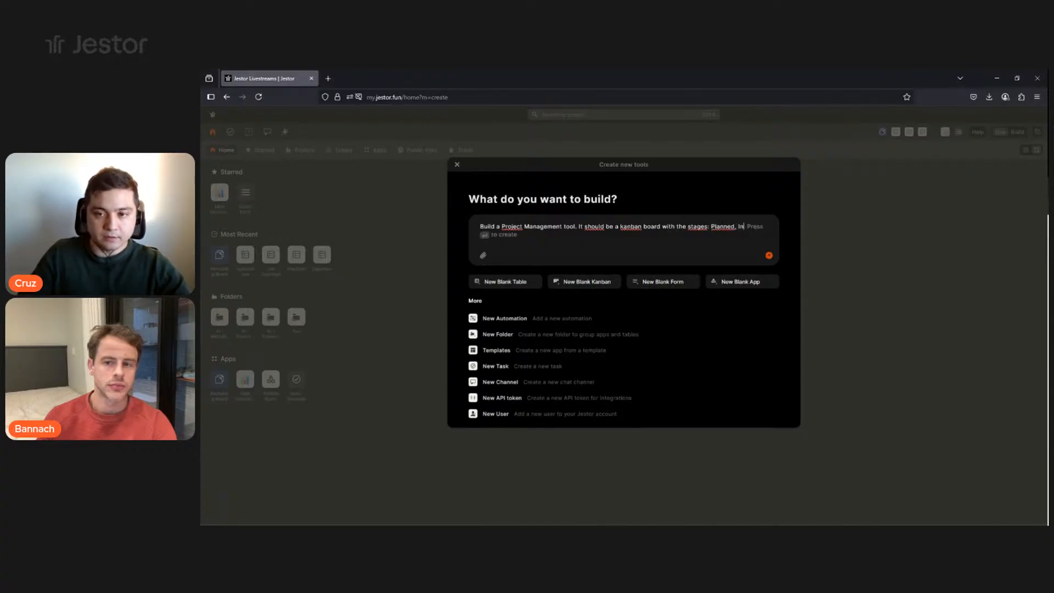
{"action": "type", "text": " Progress, "}
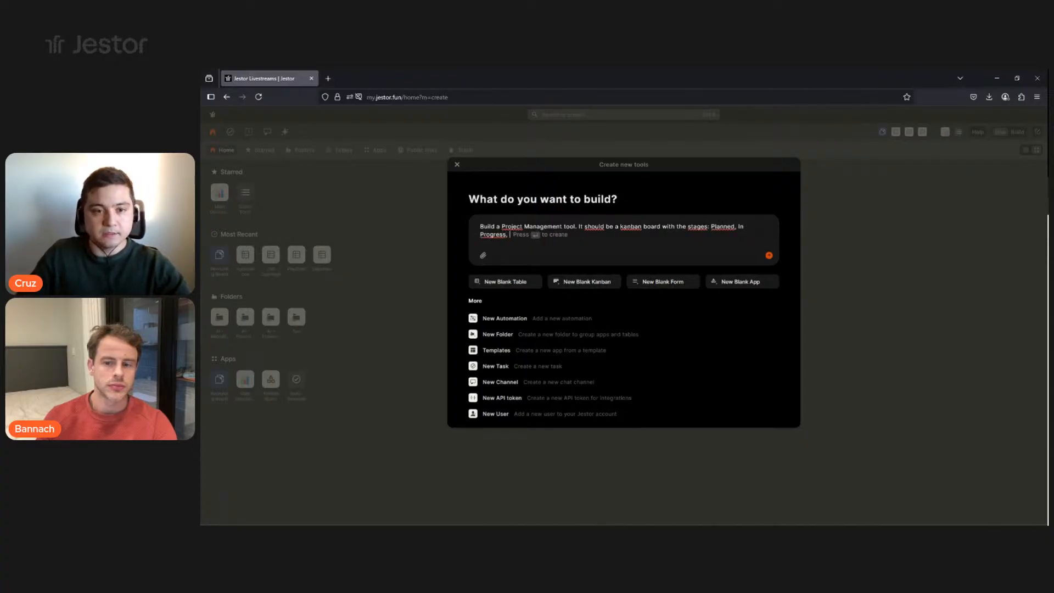
{"action": "type", "text": "and Done."}
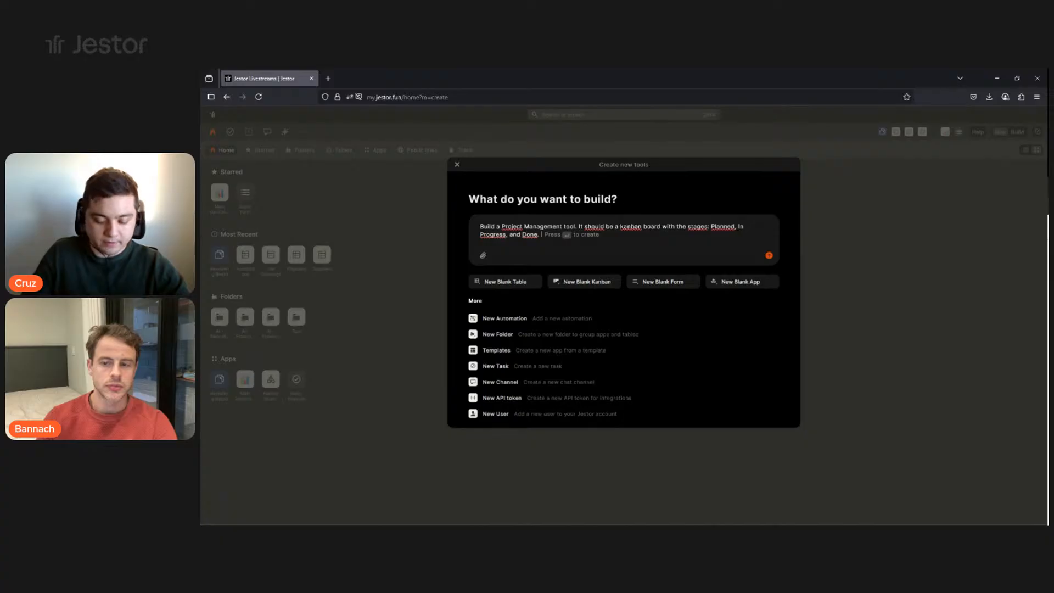
Finish the description with "Use a side menu for navigation.", submit it for generation and close the creation dialog.
{"action": "type", "text": "Use a sie"}
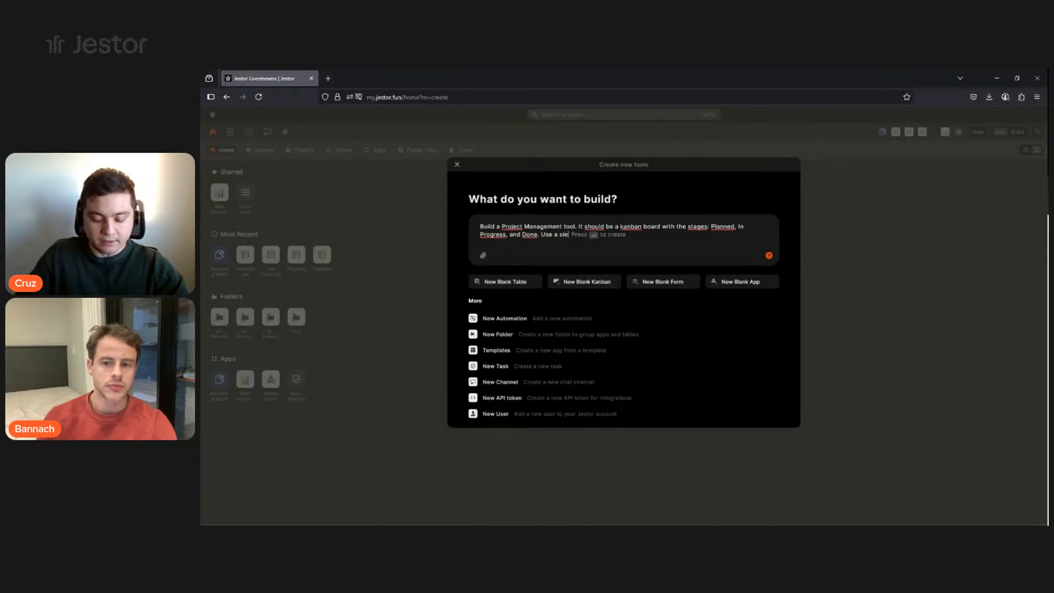
{"action": "key", "text": "BackSpace"}
{"action": "type", "text": "de me"}
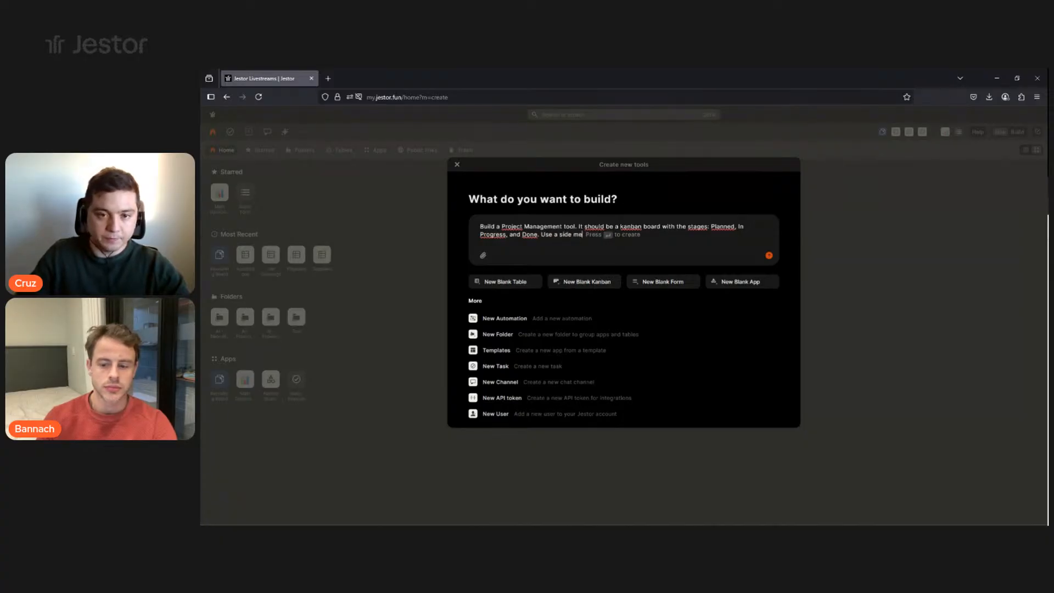
{"action": "type", "text": "nu for navigation."}
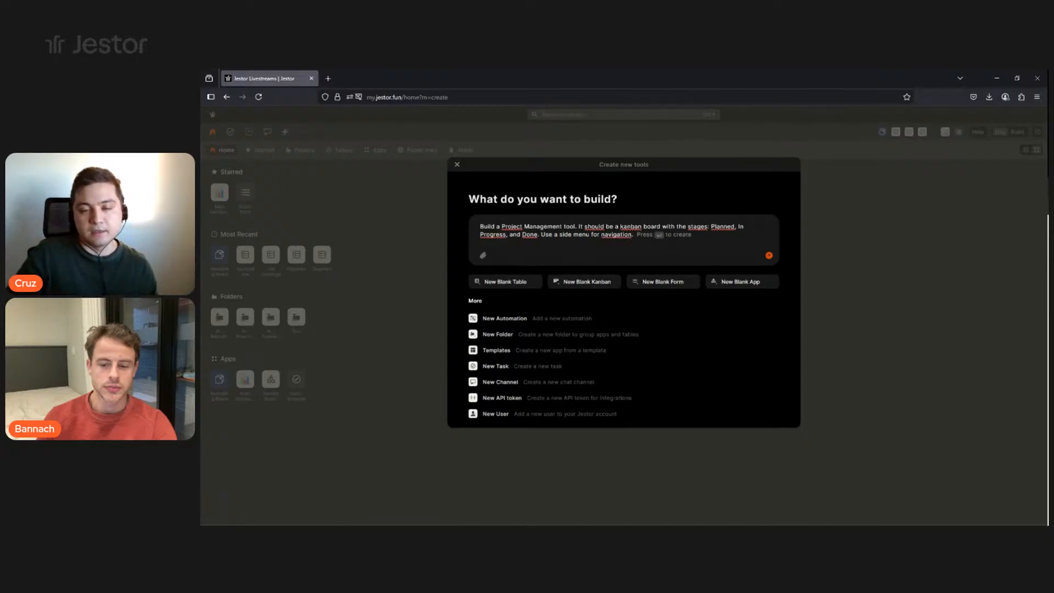
{"action": "left_click", "coordinate": [769, 256]}
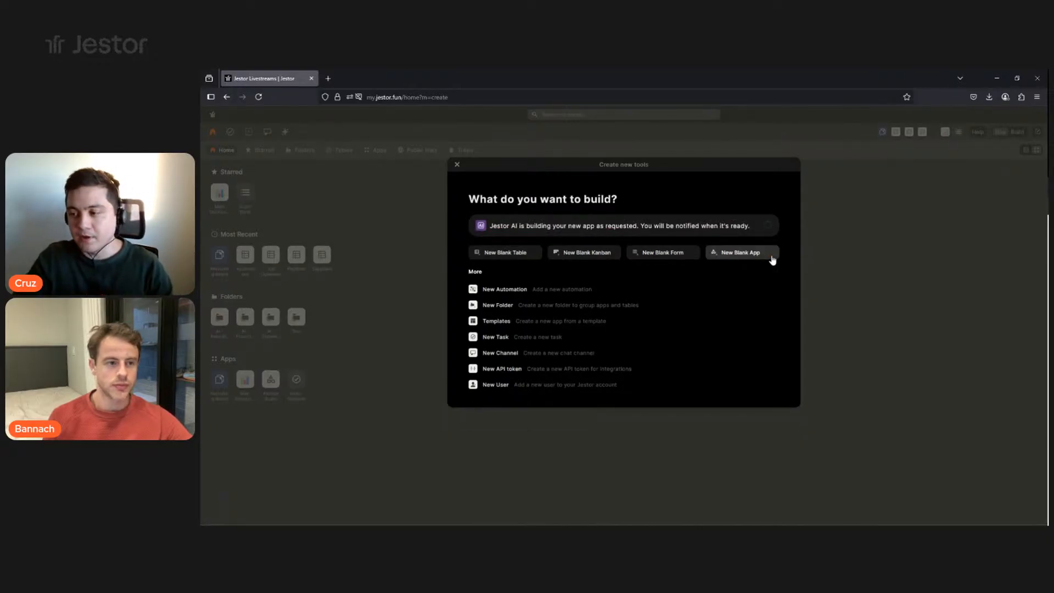
{"action": "left_click", "coordinate": [847, 239]}
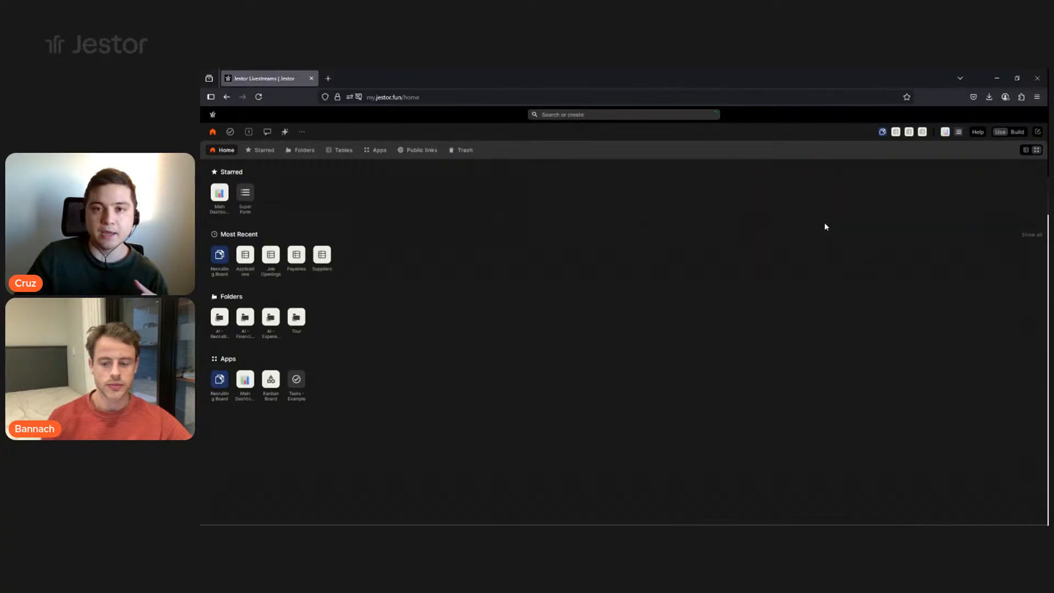
Open the generated app once it is ready and look through its Dashboard, Kanban Board and Task Management pages.
{"action": "mouse_move", "coordinate": [715, 116]}
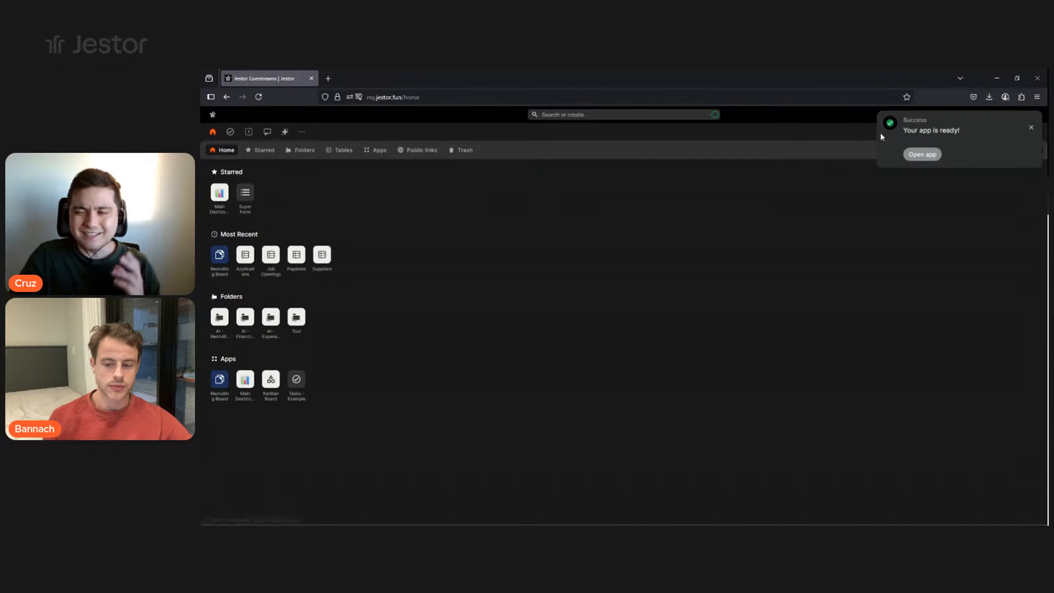
{"action": "left_click", "coordinate": [916, 156]}
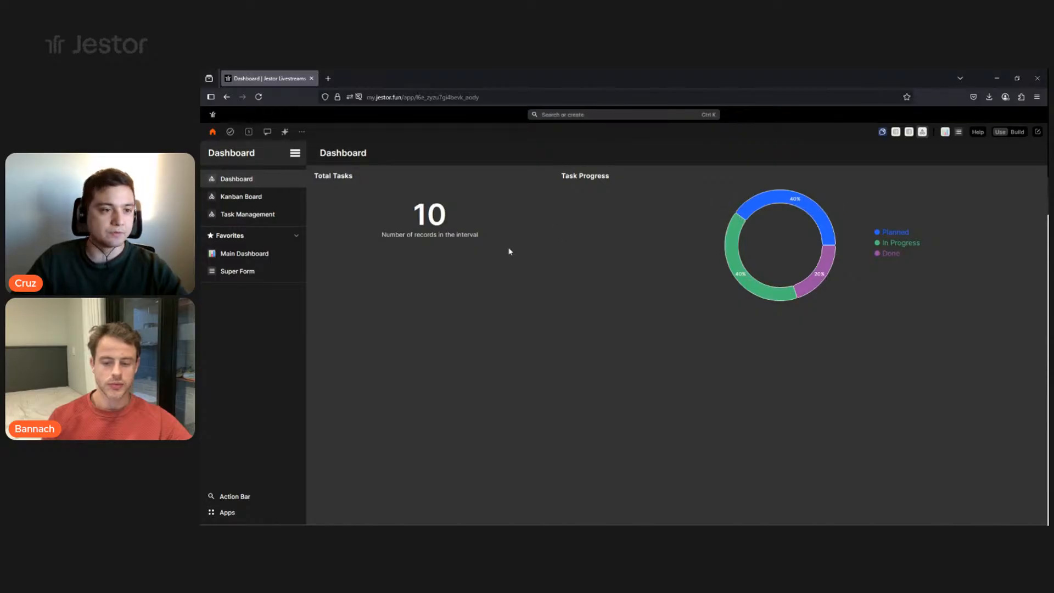
{"action": "left_click", "coordinate": [255, 198]}
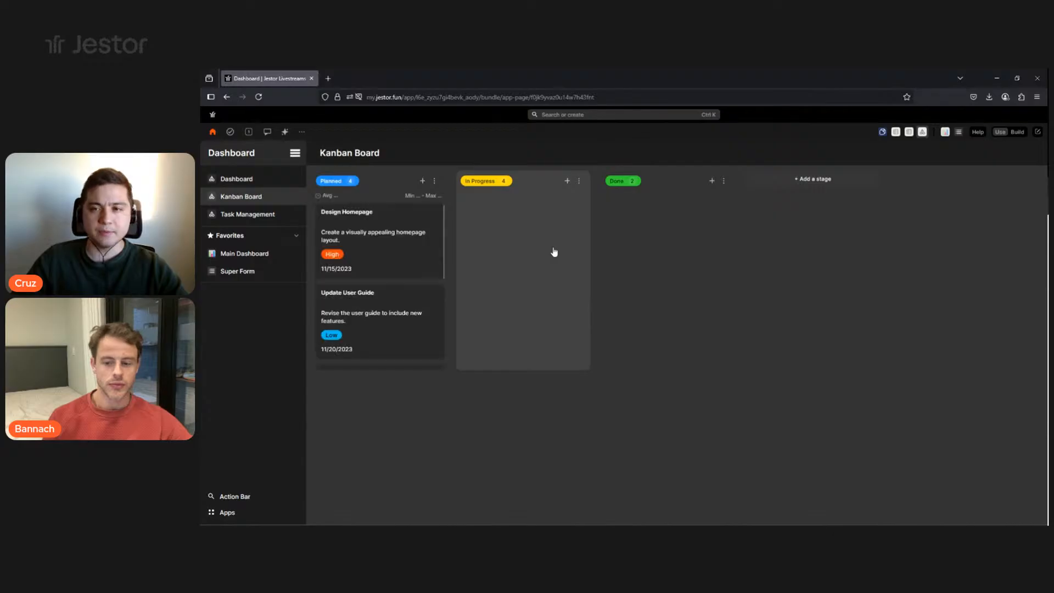
{"action": "left_click", "coordinate": [253, 214]}
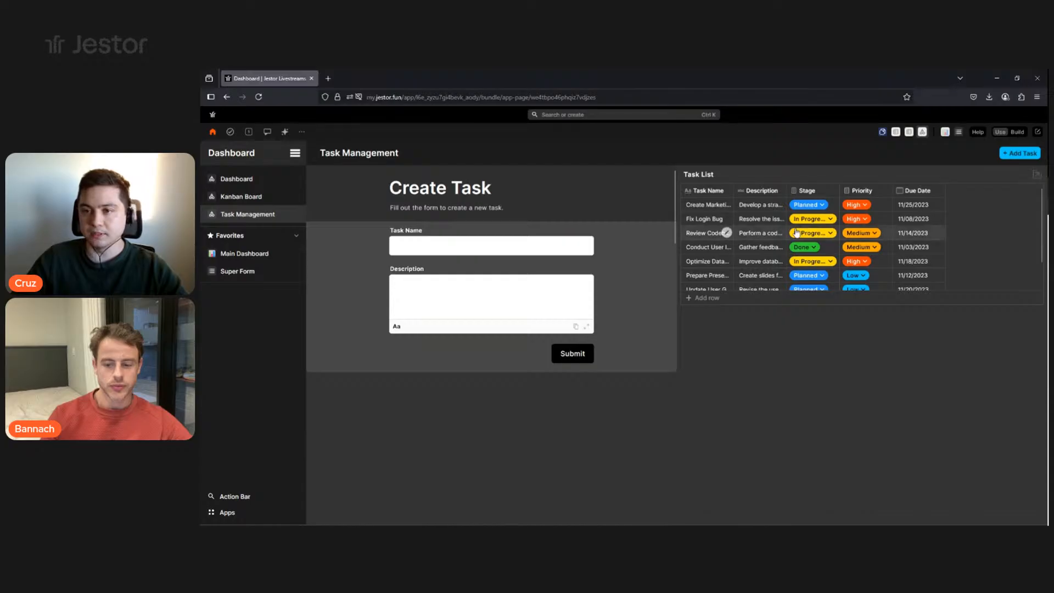
Return to the app's Kanban Board and inspect the details of the Design Homepage card, closing the record when done.
{"action": "left_click", "coordinate": [211, 136]}
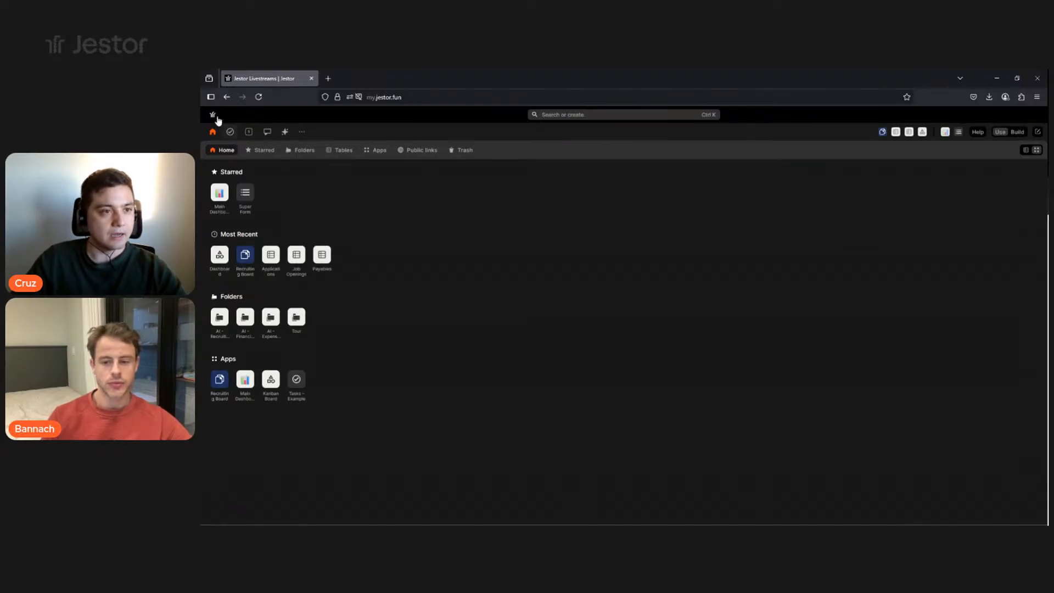
{"action": "left_click", "coordinate": [227, 97]}
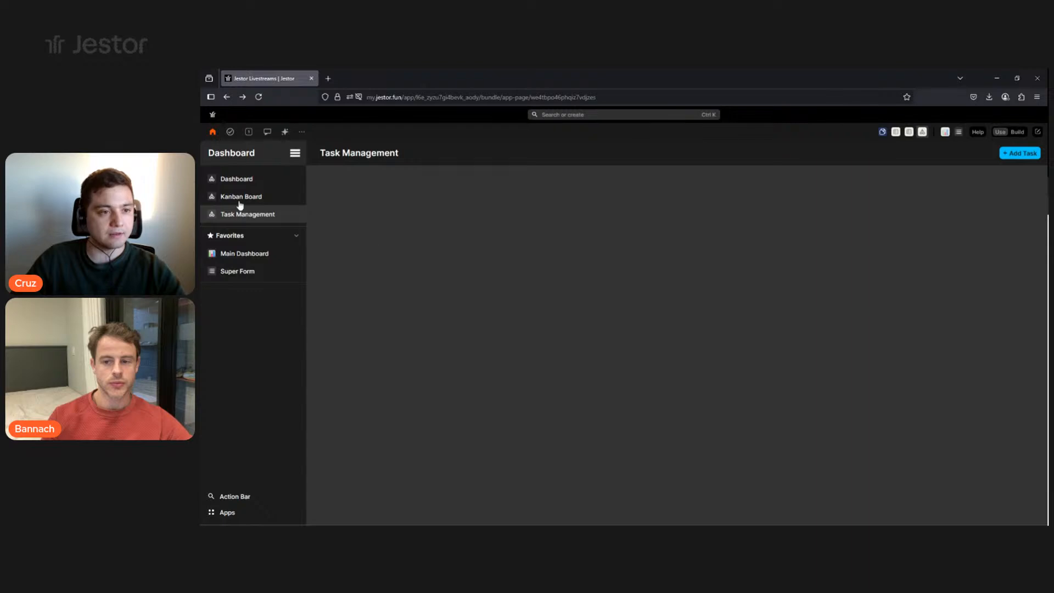
{"action": "left_click", "coordinate": [240, 199]}
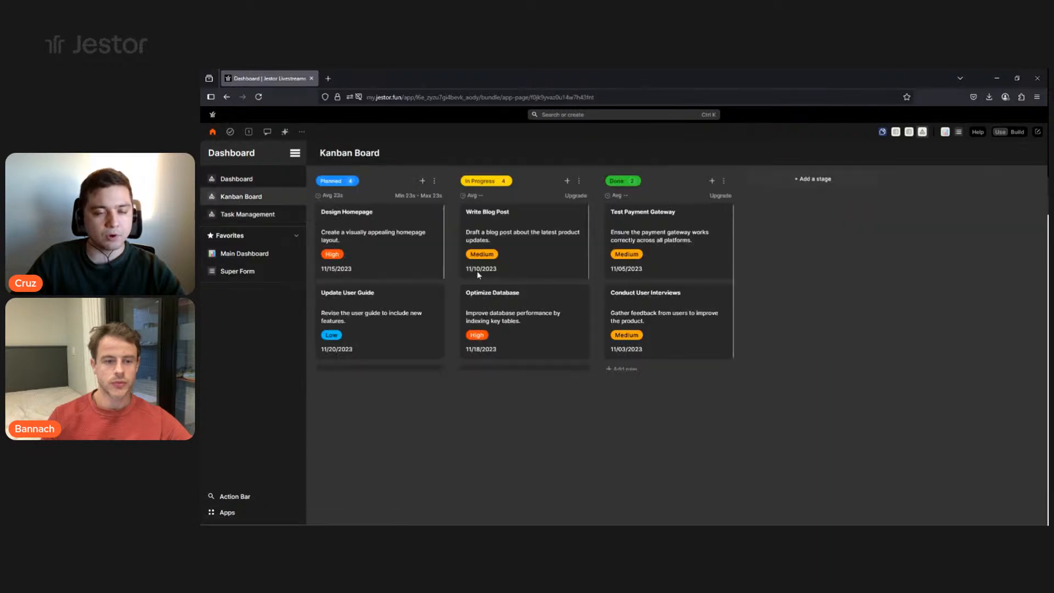
{"action": "left_click", "coordinate": [406, 262]}
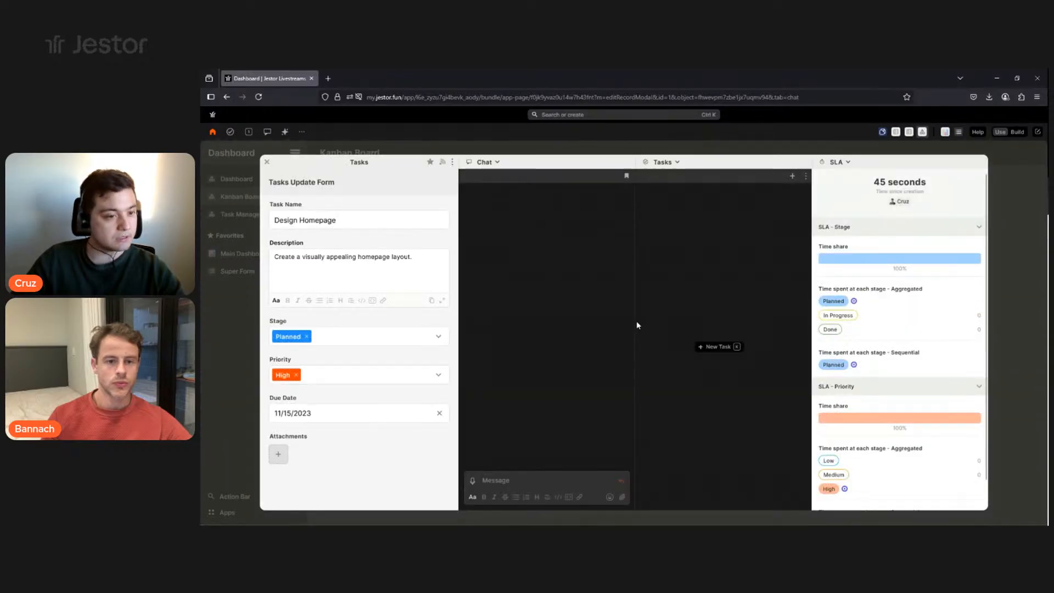
{"action": "left_click", "coordinate": [225, 301]}
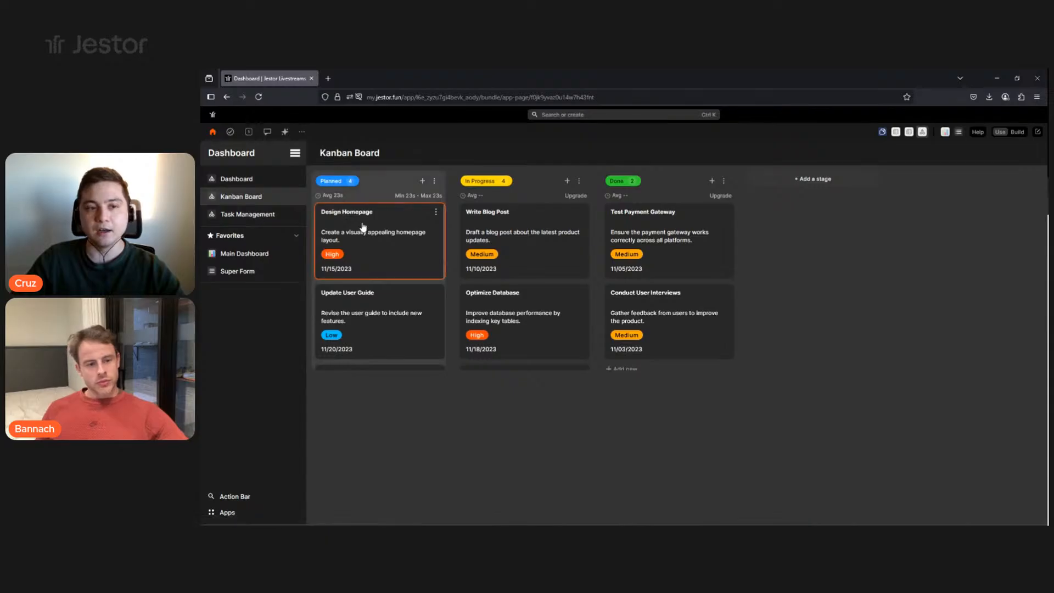
Open the full table behind the Task List on the Task Management page in a new browser tab.
{"action": "left_click", "coordinate": [272, 221]}
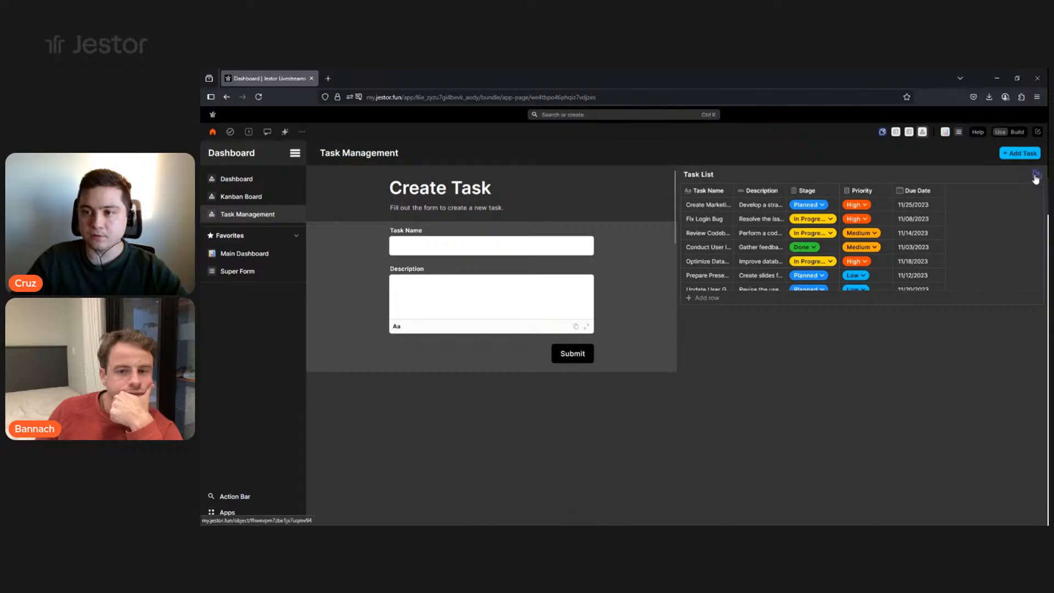
{"action": "middle_click", "coordinate": [1036, 175]}
{"action": "left_click", "coordinate": [379, 79]}
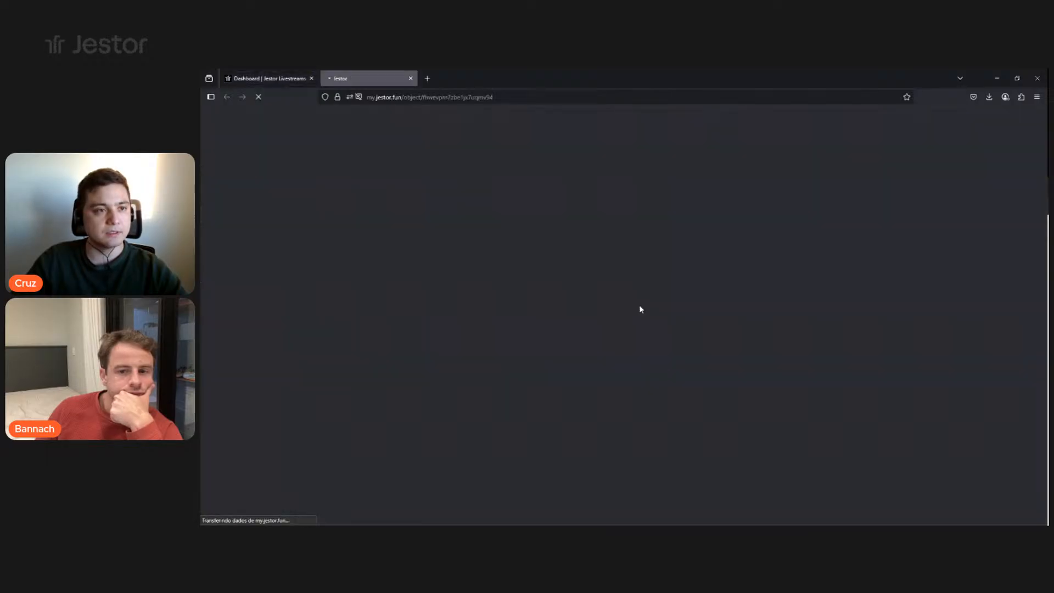
Review the app's Kanban Board and Task Management pages again, and view the full Tasks table in its separate tab.
{"action": "left_click", "coordinate": [263, 78]}
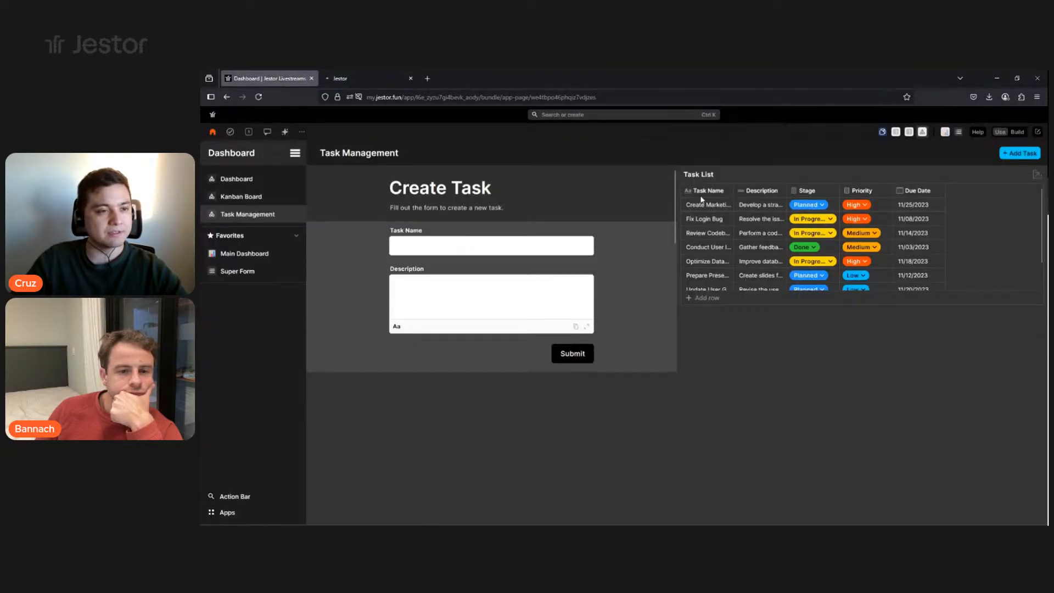
{"action": "left_click", "coordinate": [252, 199]}
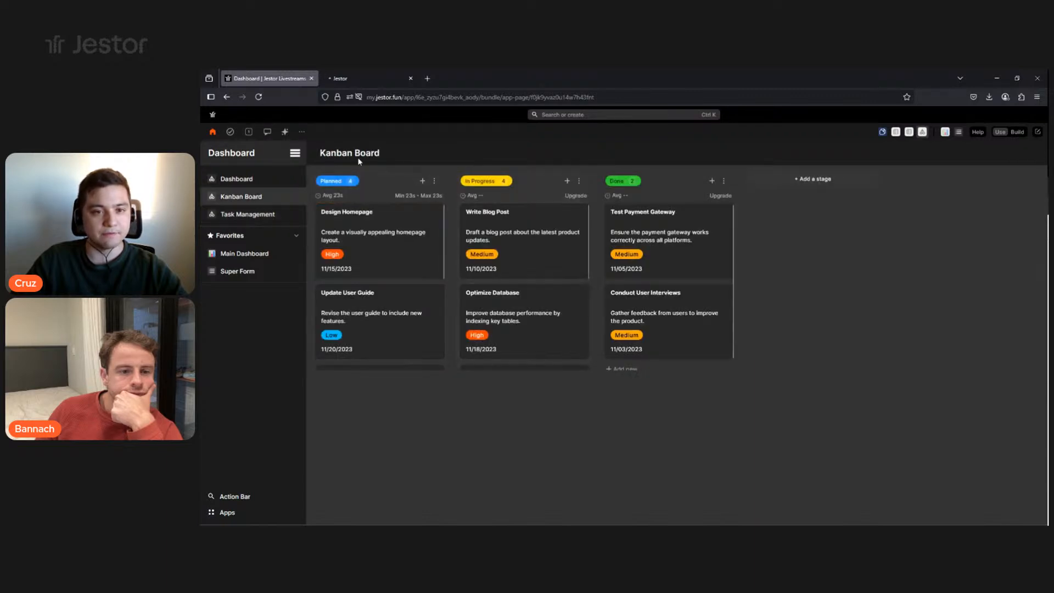
{"action": "left_click", "coordinate": [268, 221]}
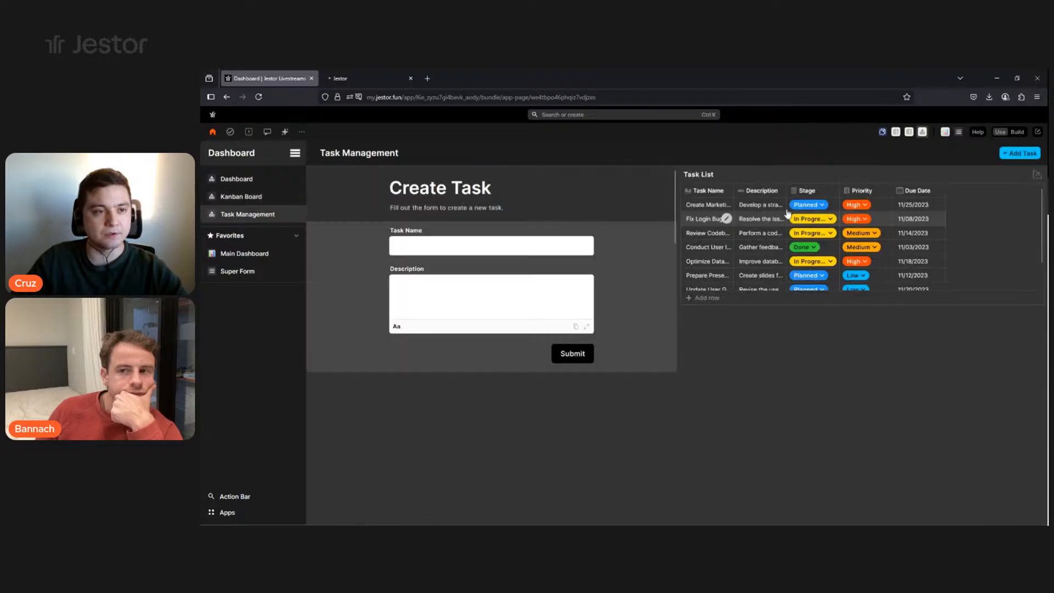
{"action": "left_click", "coordinate": [334, 80]}
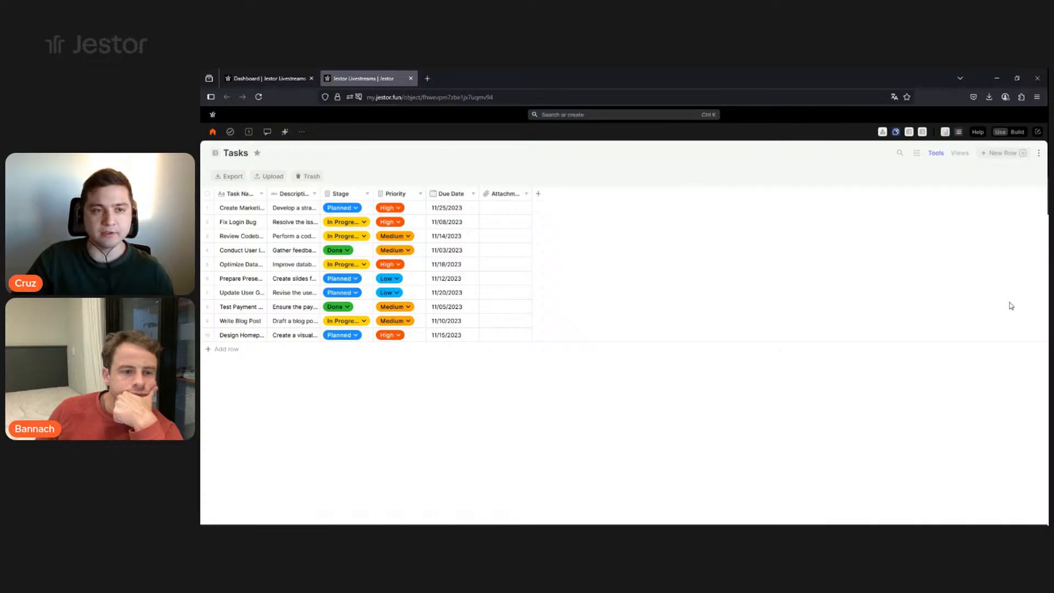
Switch the Tasks table to build mode and rename it Projects Livestream.
{"action": "left_click", "coordinate": [1018, 133]}
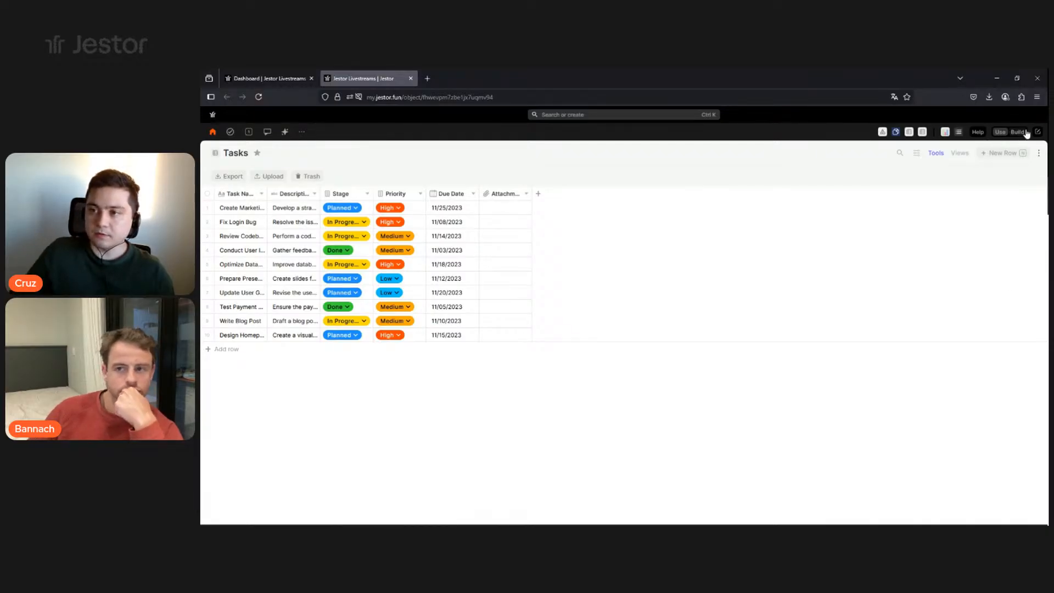
{"action": "double_click", "coordinate": [231, 156]}
{"action": "left_click", "coordinate": [231, 156]}
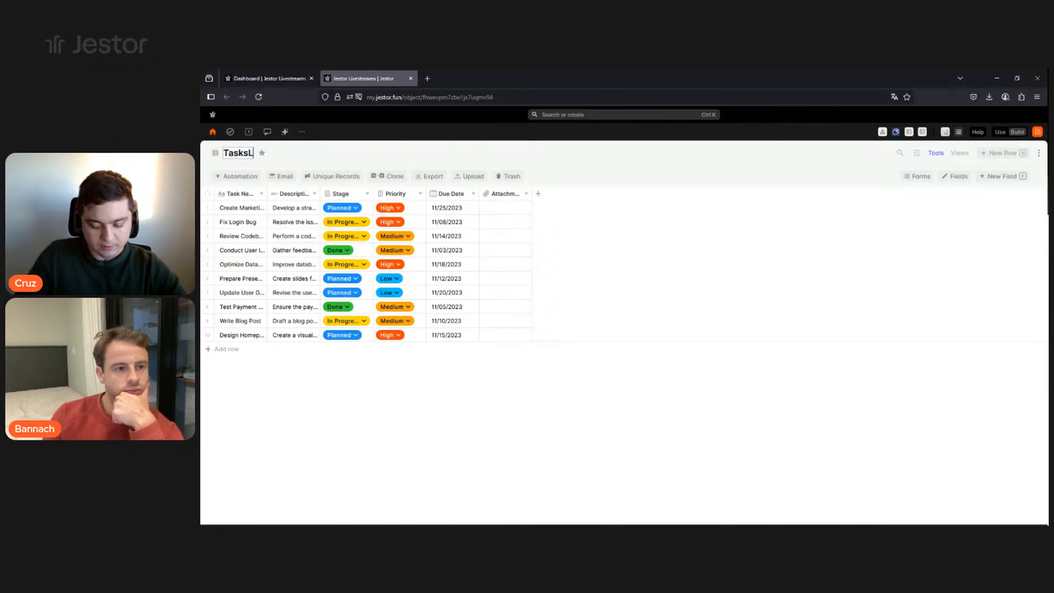
{"action": "key", "text": "BackSpace"}
{"action": "key", "text": "BackSpace"}
{"action": "key", "text": "BackSpace"}
{"action": "key", "text": "BackSpace"}
{"action": "key", "text": "BackSpace"}
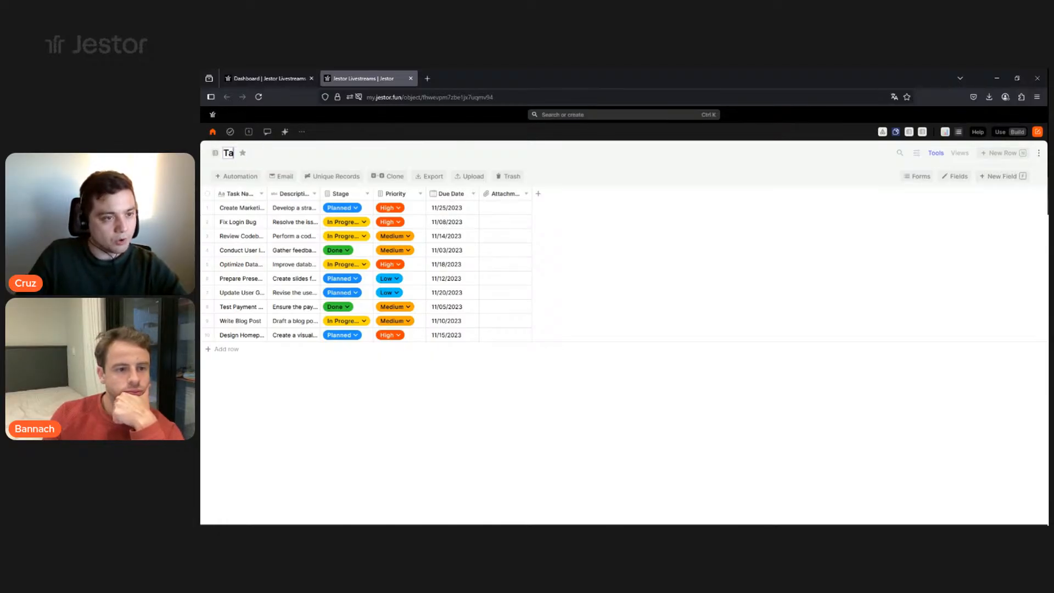
{"action": "type", "text": "Project"}
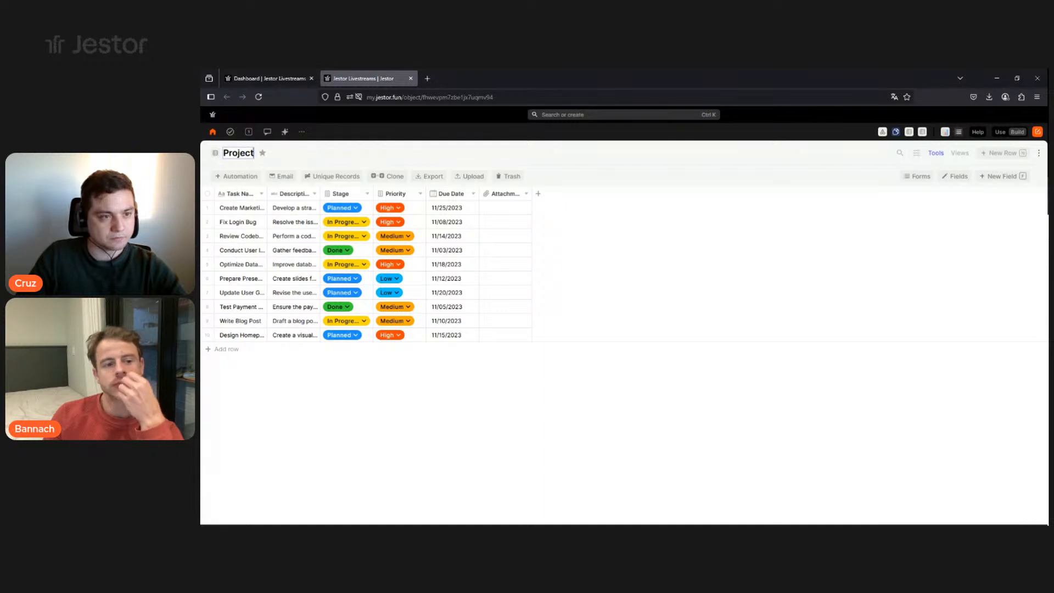
{"action": "type", "text": "s Lives"}
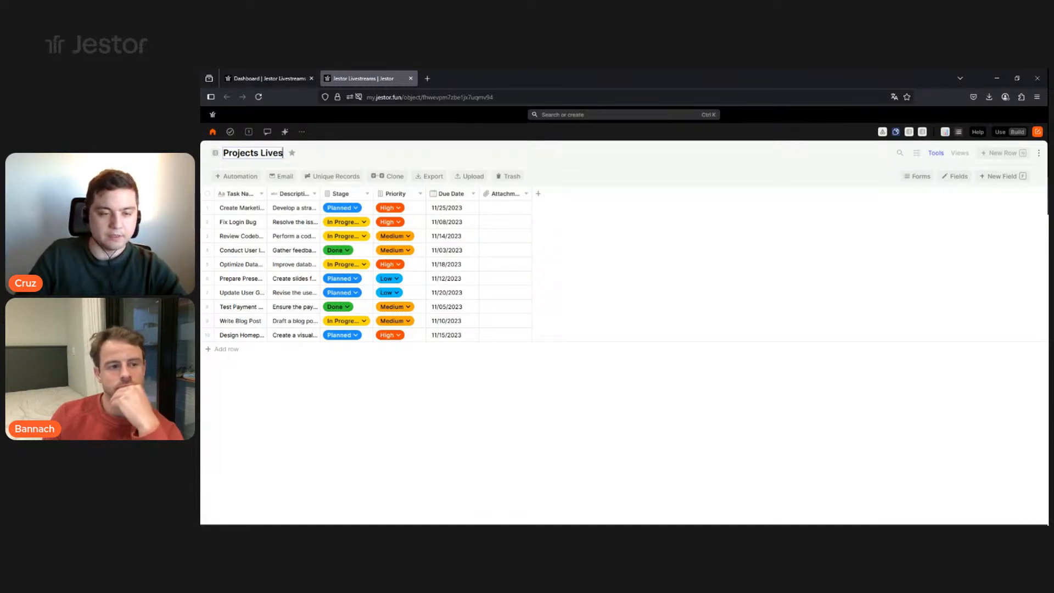
{"action": "type", "text": "tream"}
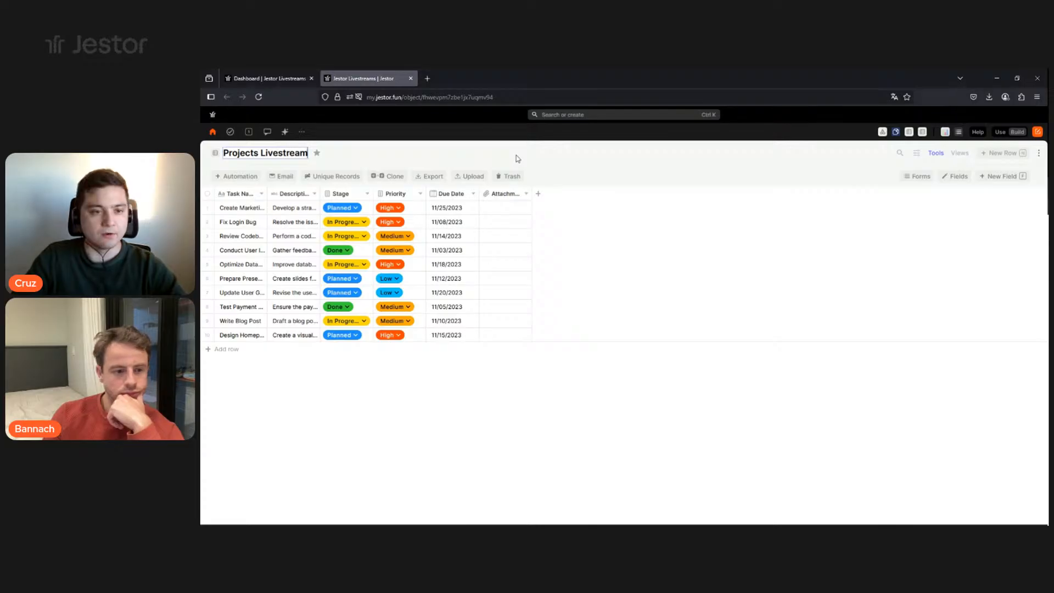
{"action": "left_click", "coordinate": [565, 176]}
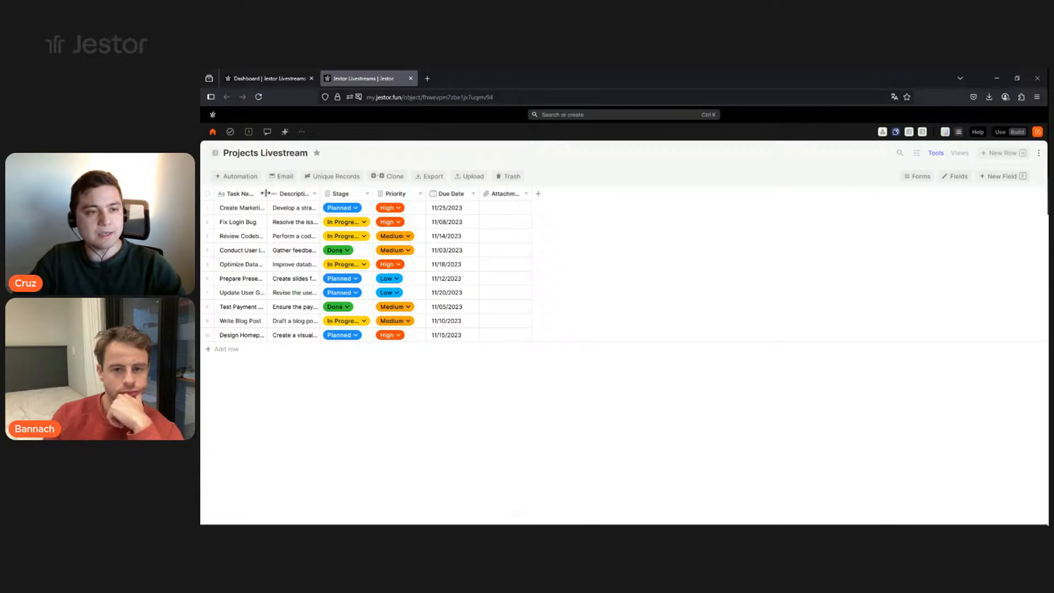
Widen the Description column and rename the Task Name field to Project Name, saving the change.
{"action": "left_click_drag", "start_coordinate": [283, 192], "coordinate": [478, 193]}
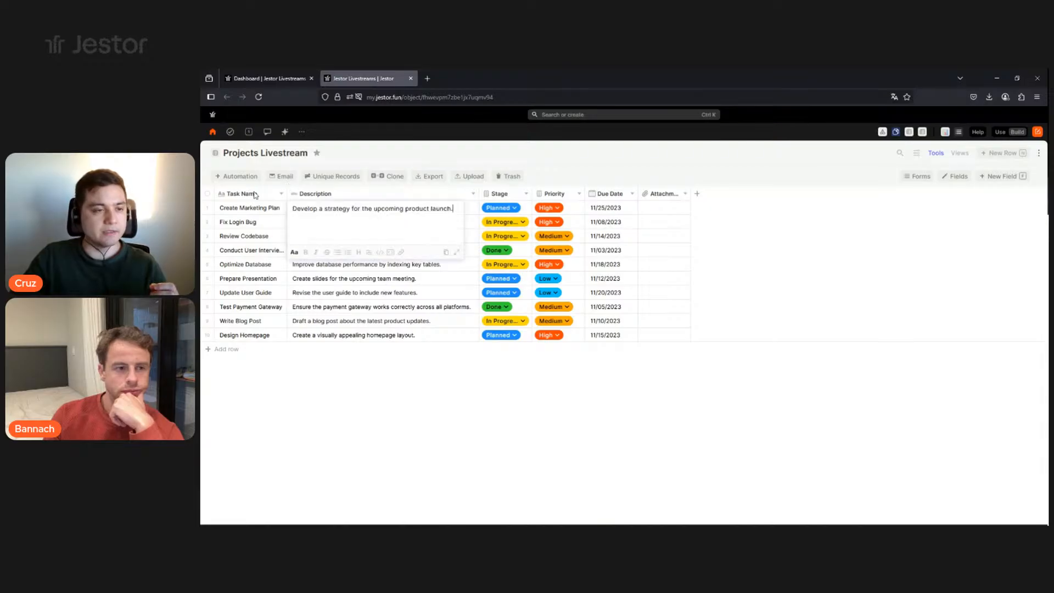
{"action": "left_click", "coordinate": [271, 196]}
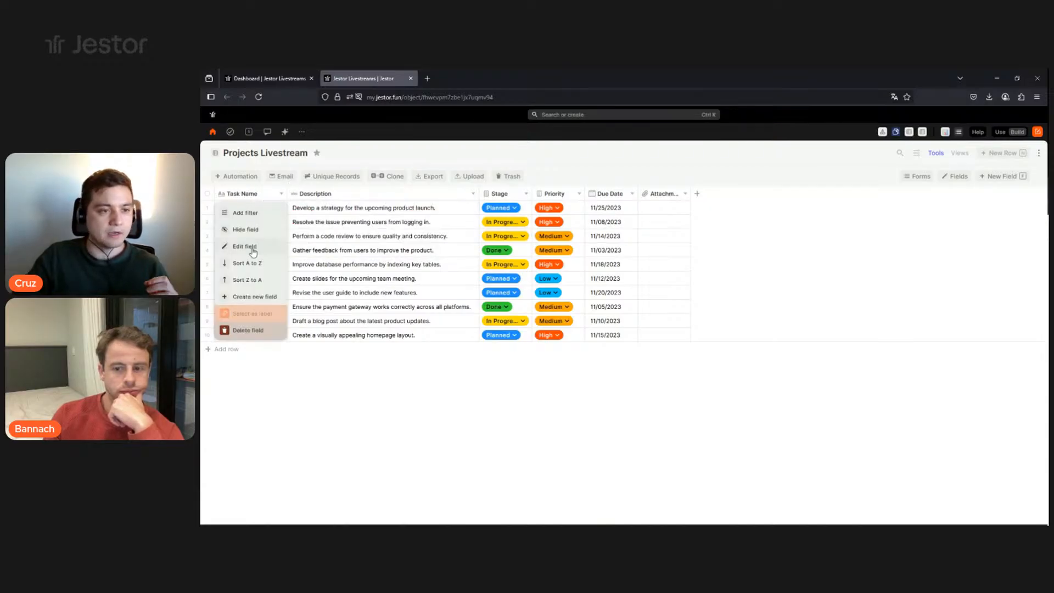
{"action": "left_click", "coordinate": [245, 246]}
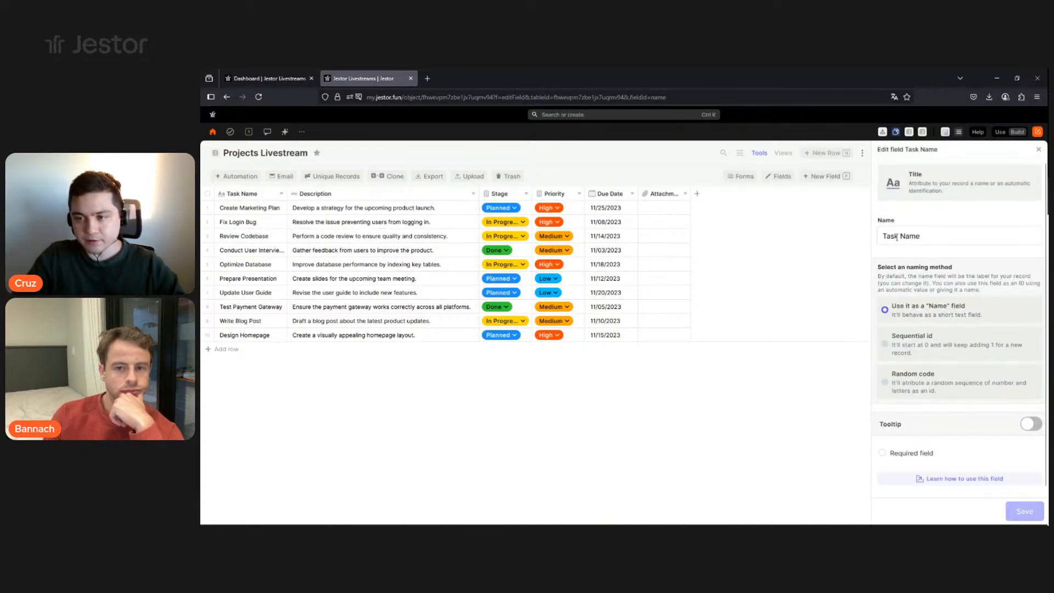
{"action": "double_click", "coordinate": [896, 236]}
{"action": "type", "text": "Proje"}
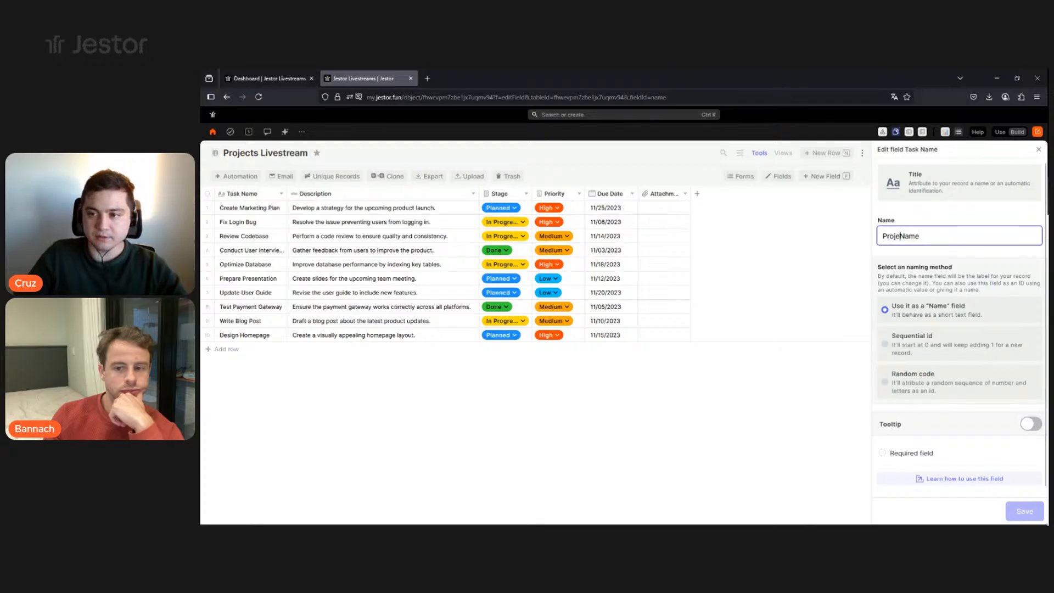
{"action": "type", "text": "ct"}
{"action": "left_click", "coordinate": [1007, 509]}
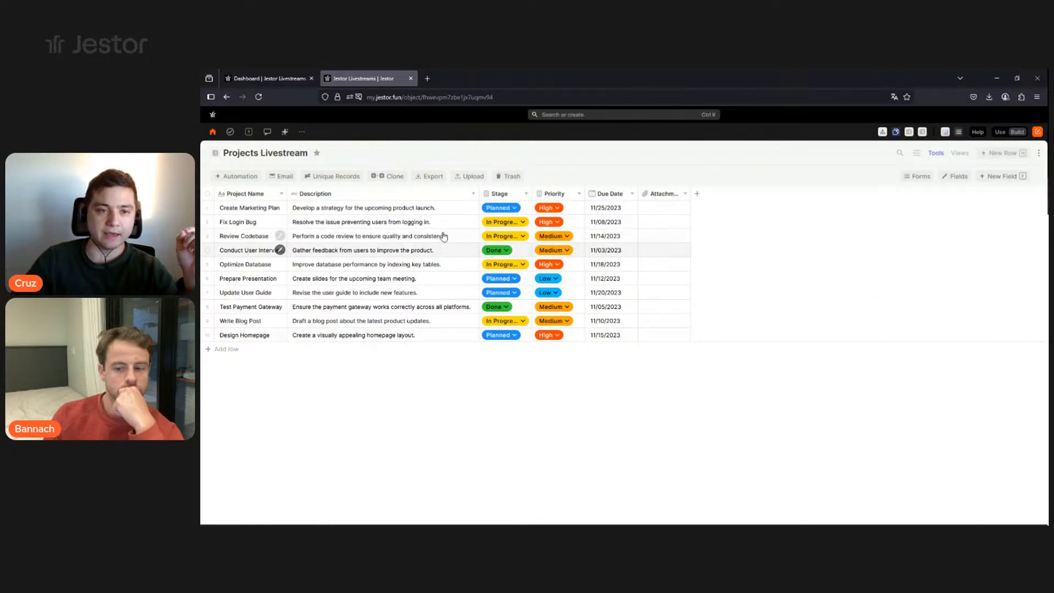
View the Create Marketing Plan row's description in the expanded text editor, closing it when done.
{"action": "left_click", "coordinate": [449, 209]}
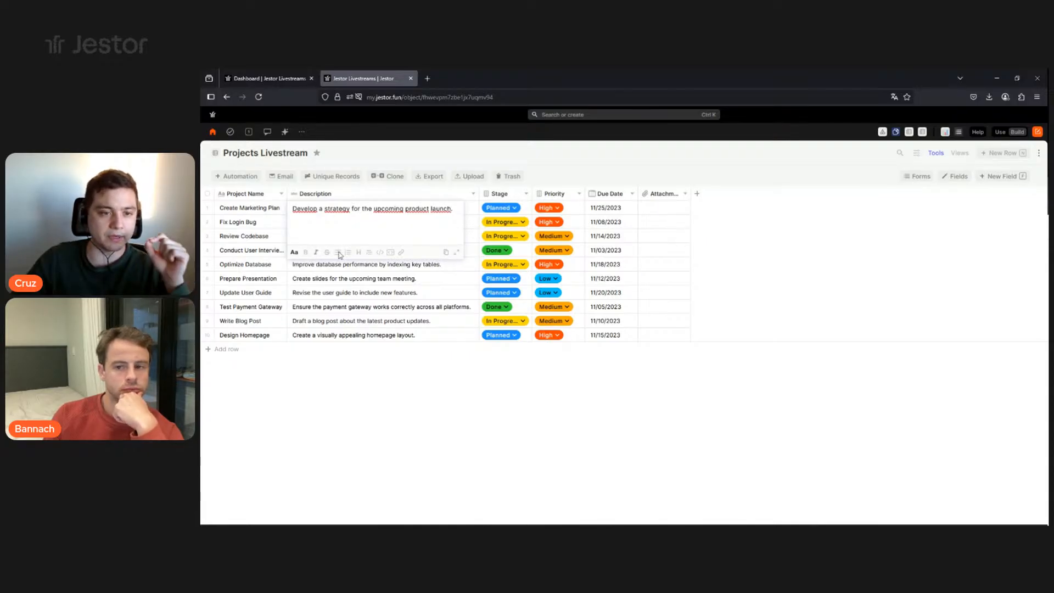
{"action": "left_click", "coordinate": [458, 254]}
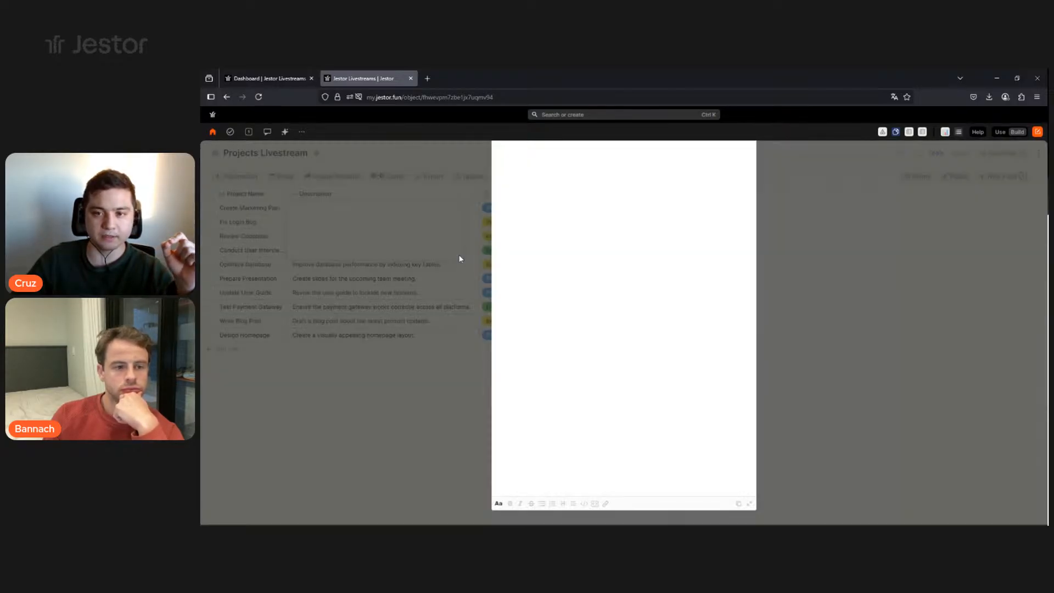
{"action": "left_click", "coordinate": [864, 284]}
{"action": "left_click", "coordinate": [476, 412]}
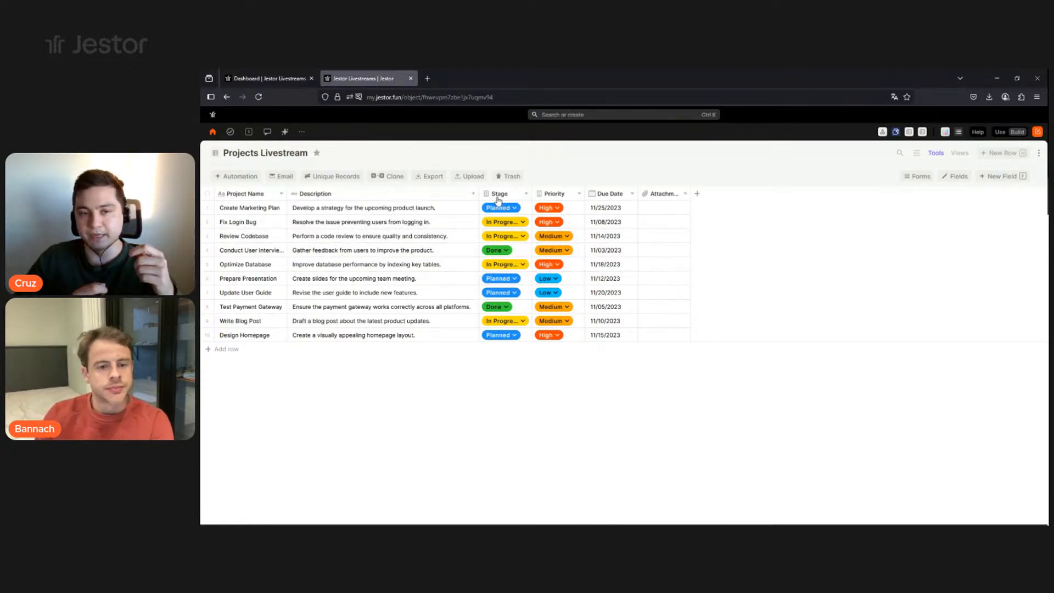
Check the app's Kanban Board, then inspect the Stage and Priority options of the Create Marketing Plan row in the table.
{"action": "left_click", "coordinate": [271, 79]}
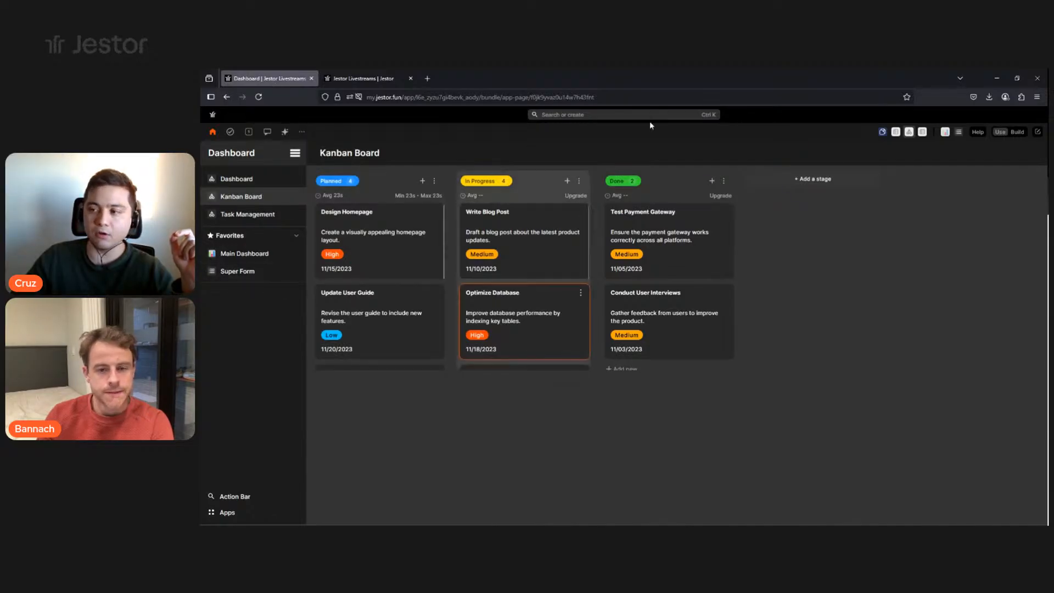
{"action": "left_click", "coordinate": [367, 86]}
{"action": "left_click", "coordinate": [510, 210]}
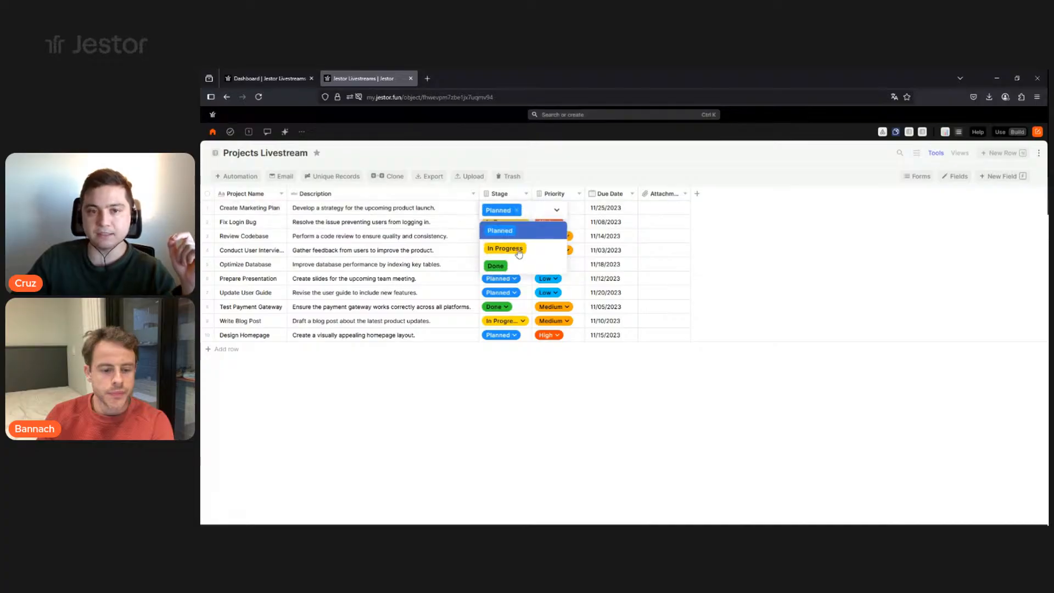
{"action": "left_click", "coordinate": [568, 209]}
{"action": "left_click", "coordinate": [567, 209]}
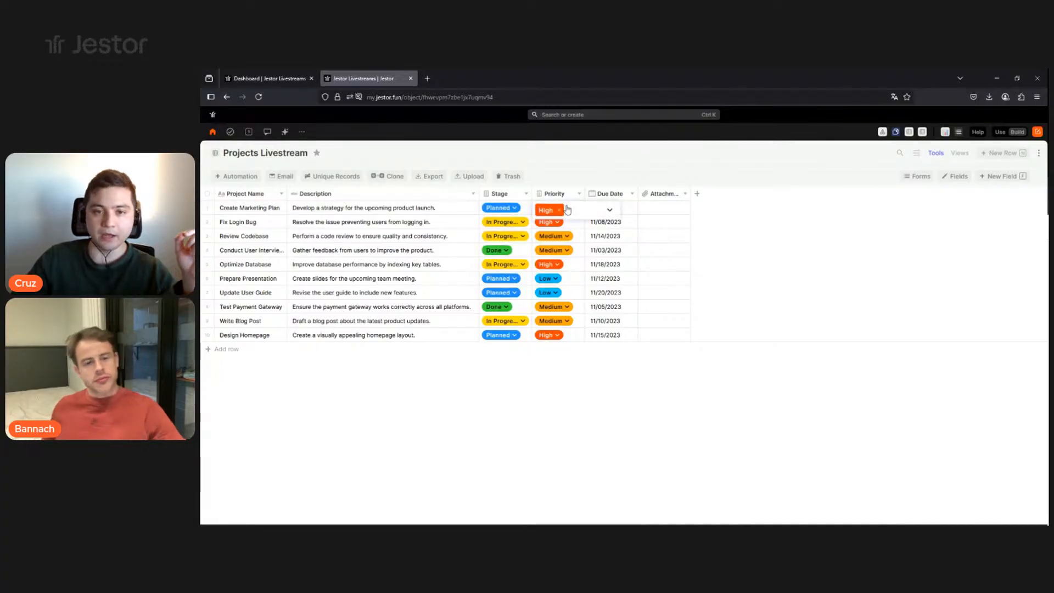
{"action": "left_click", "coordinate": [567, 209]}
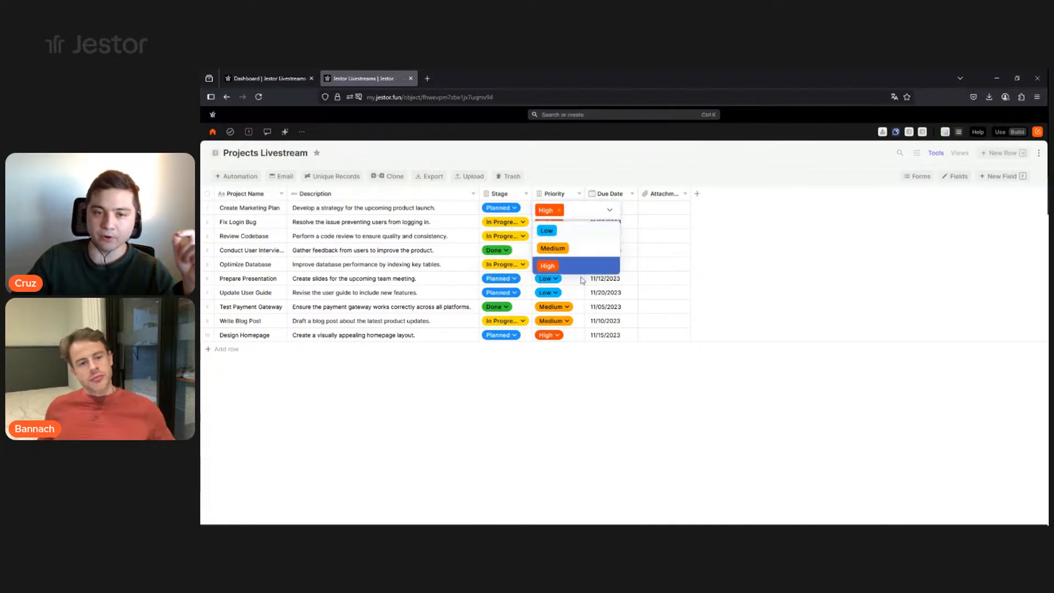
{"action": "left_click", "coordinate": [606, 180]}
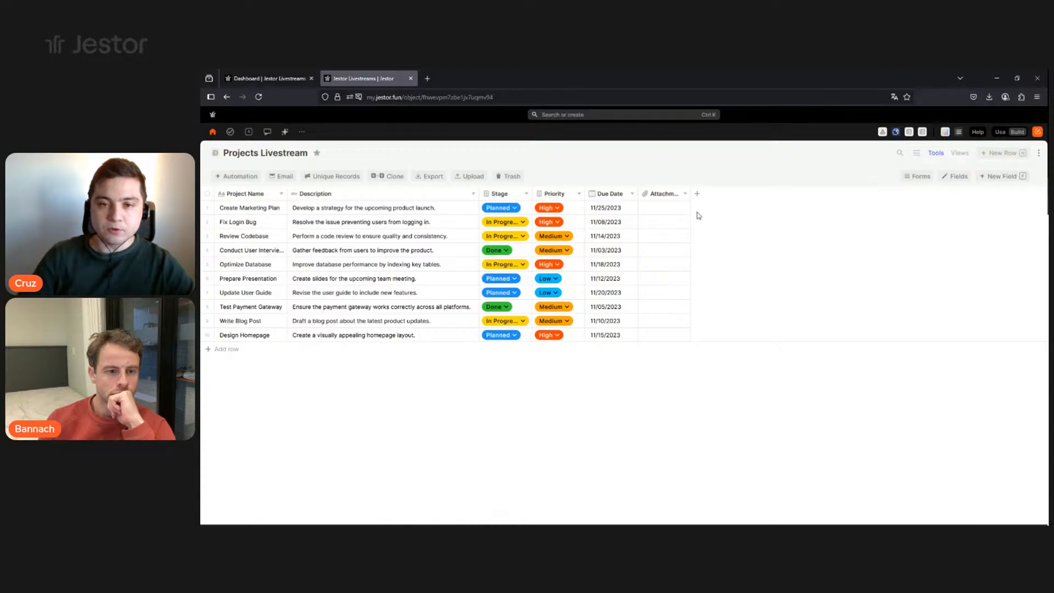
Delete the Due Date field from the Projects Livestream table and confirm the deletion.
{"action": "left_click", "coordinate": [626, 198]}
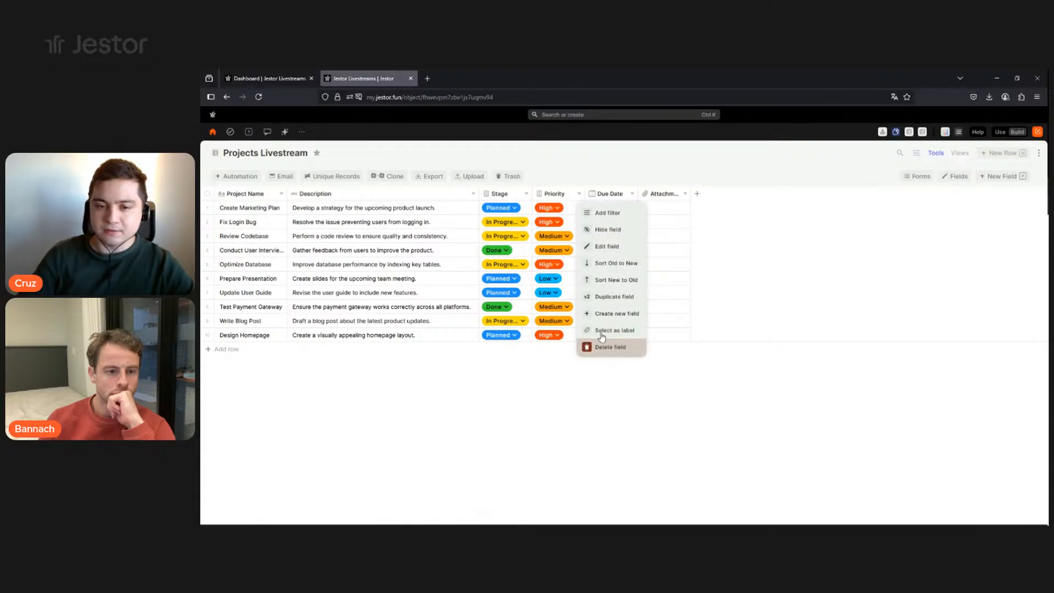
{"action": "left_click", "coordinate": [610, 346]}
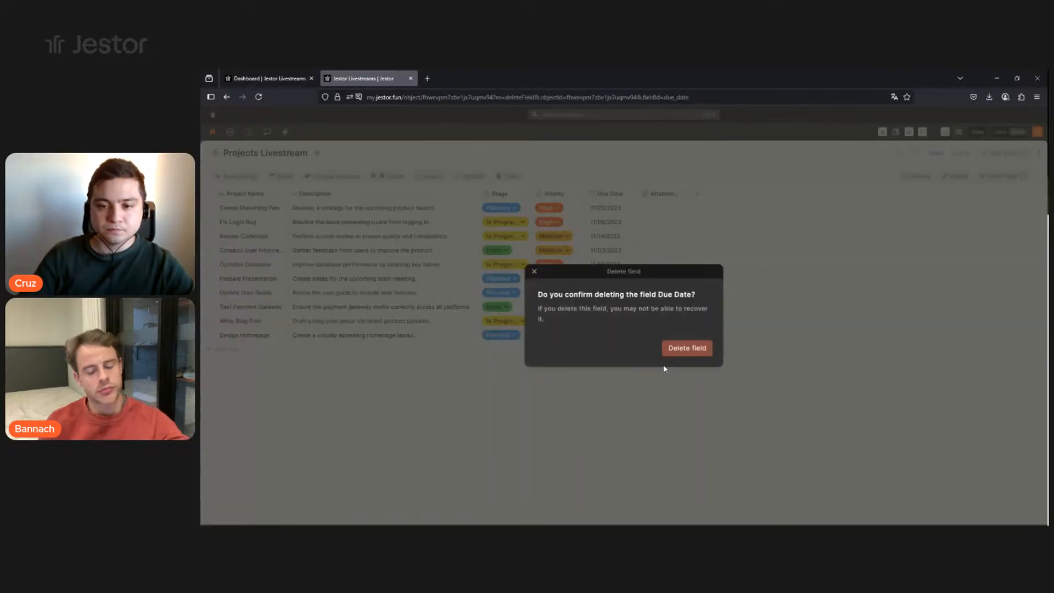
{"action": "key", "text": "Return"}
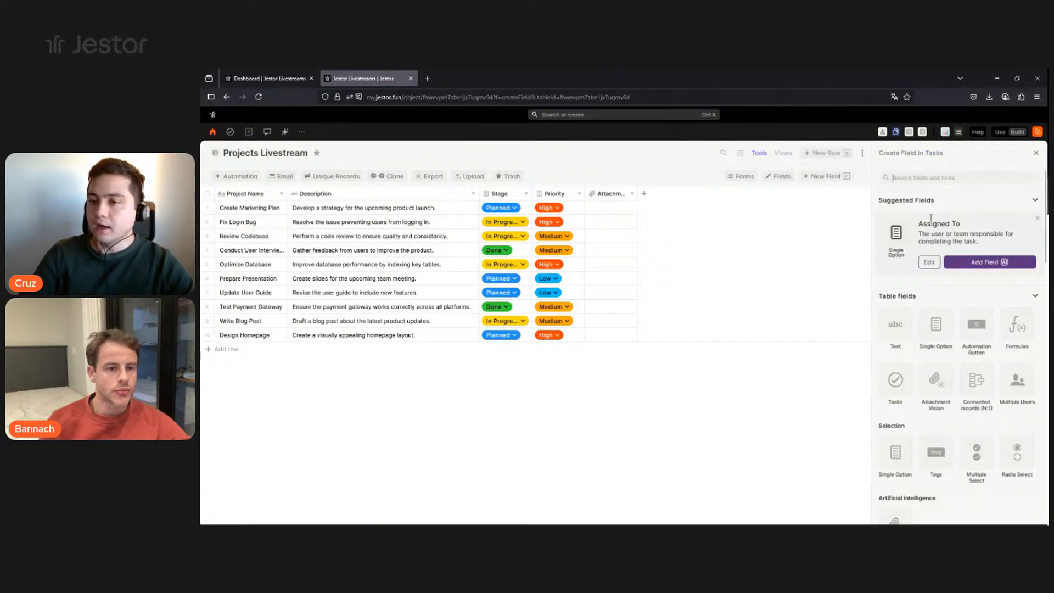
Create a Date field named Start Date with the mm/dd/yyyy format in the Projects Livestream table.
{"action": "left_click", "coordinate": [941, 181]}
{"action": "type", "text": "date"}
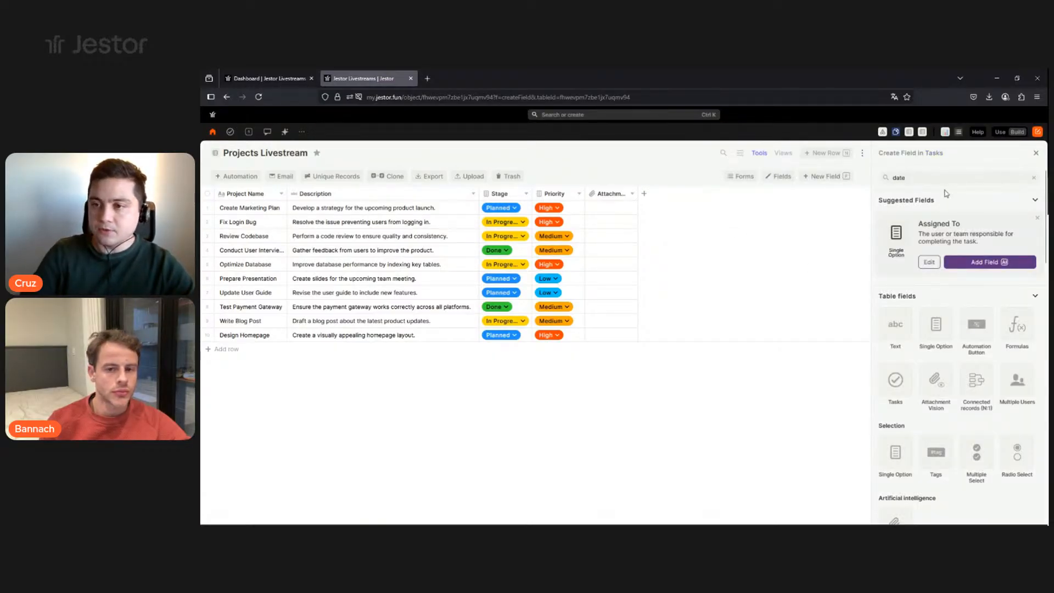
{"action": "left_click", "coordinate": [923, 252]}
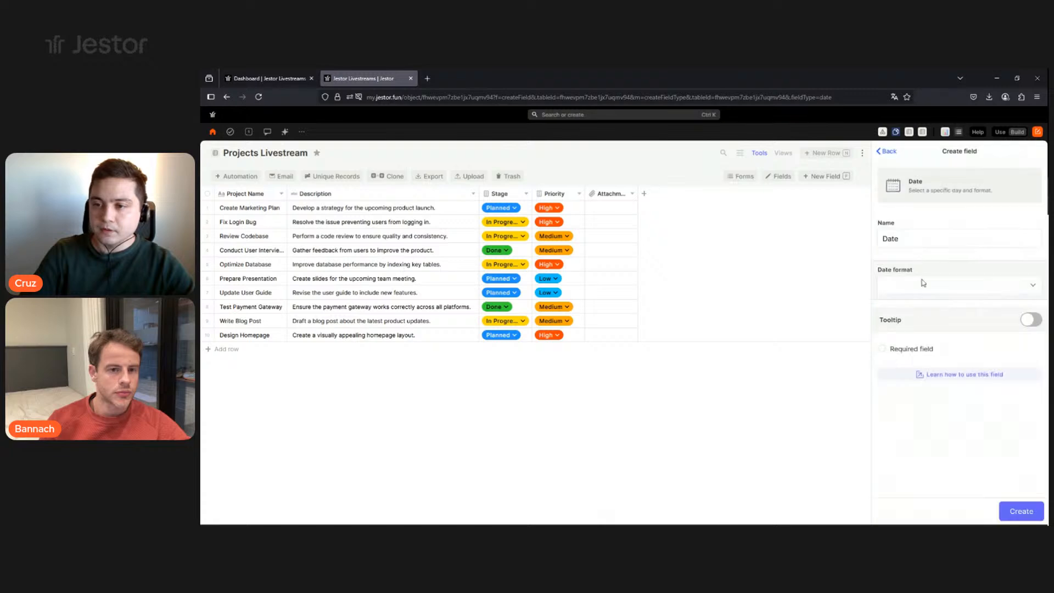
{"action": "left_click", "coordinate": [888, 241]}
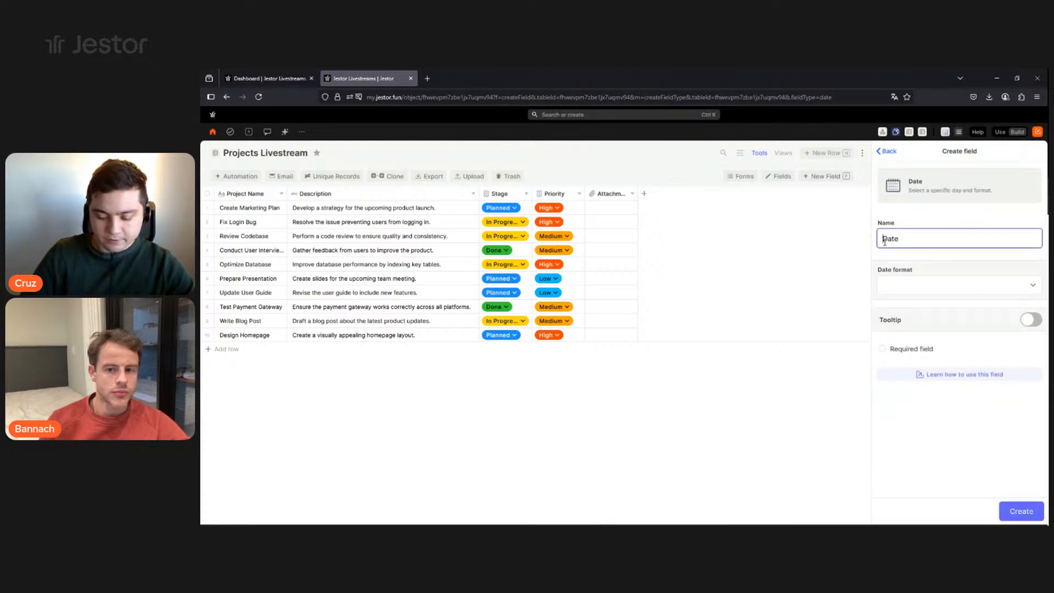
{"action": "type", "text": "Start"}
{"action": "left_click", "coordinate": [913, 295]}
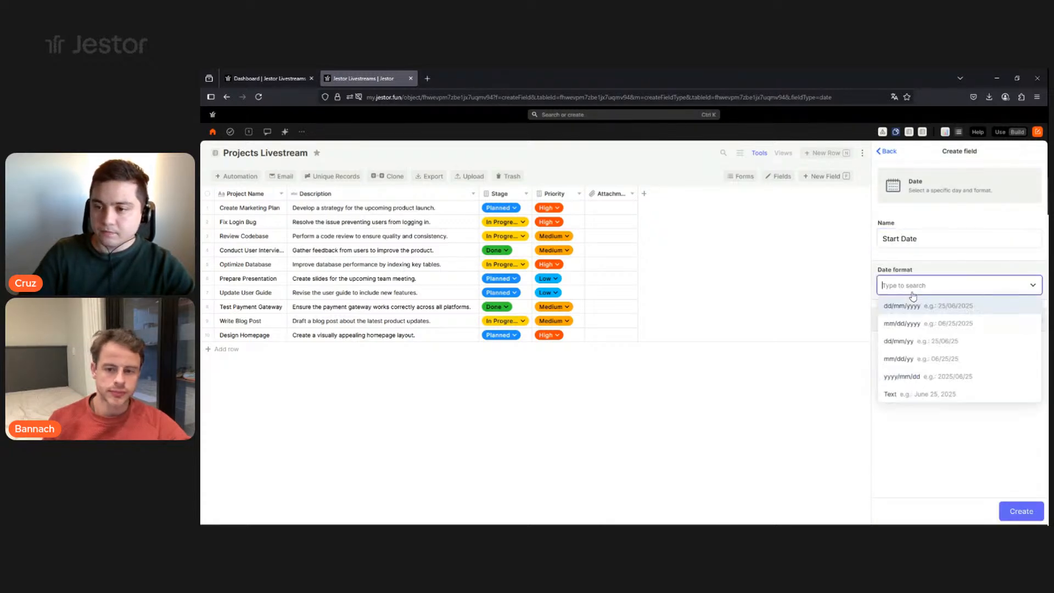
{"action": "left_click", "coordinate": [918, 324]}
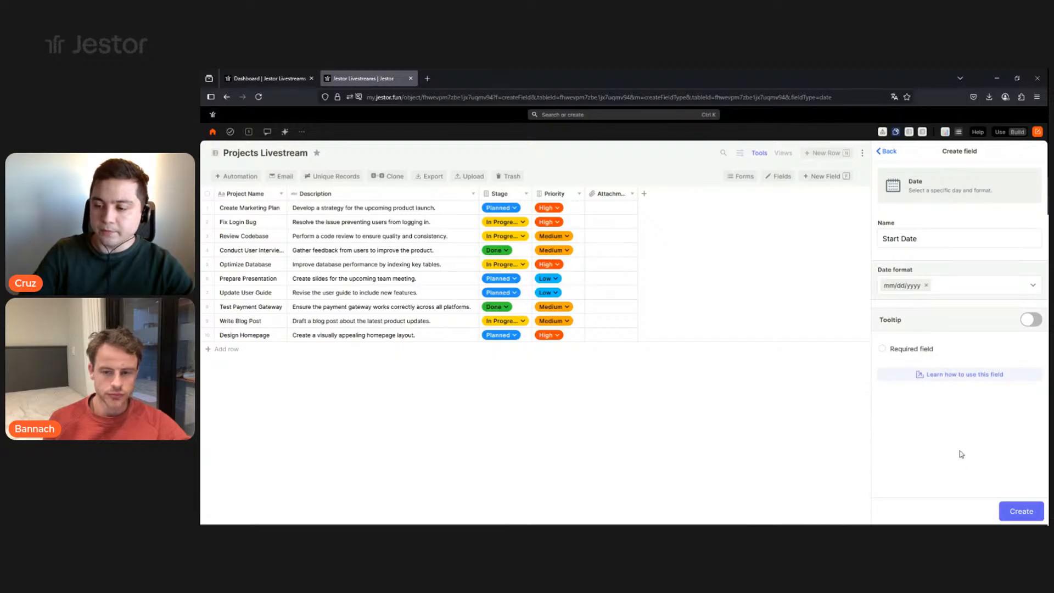
{"action": "left_click", "coordinate": [1018, 511]}
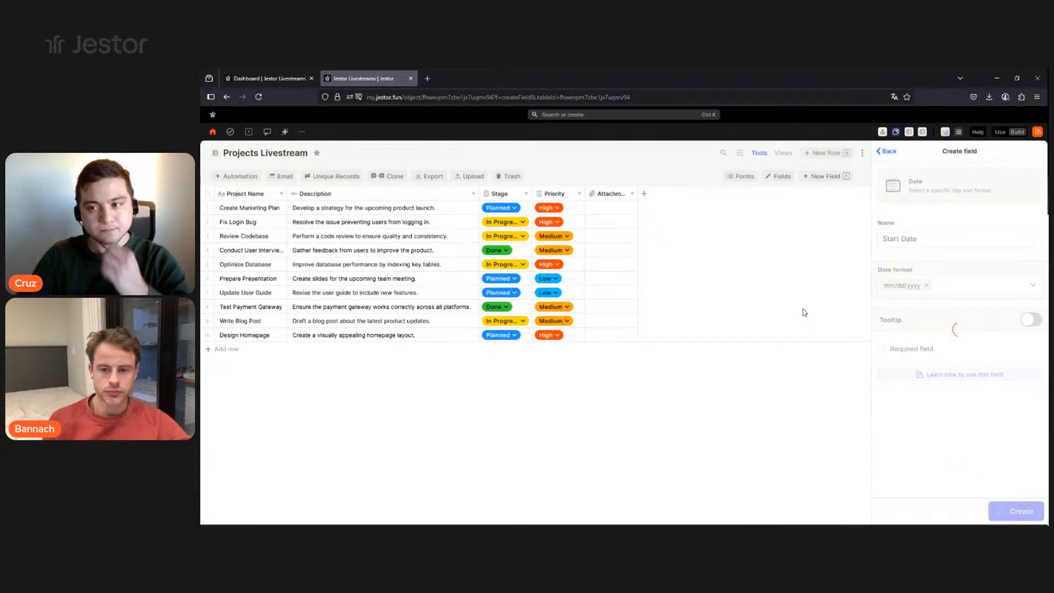
Add another Date field named End Date with the mm/dd/yyyy format.
{"action": "left_click", "coordinate": [895, 318]}
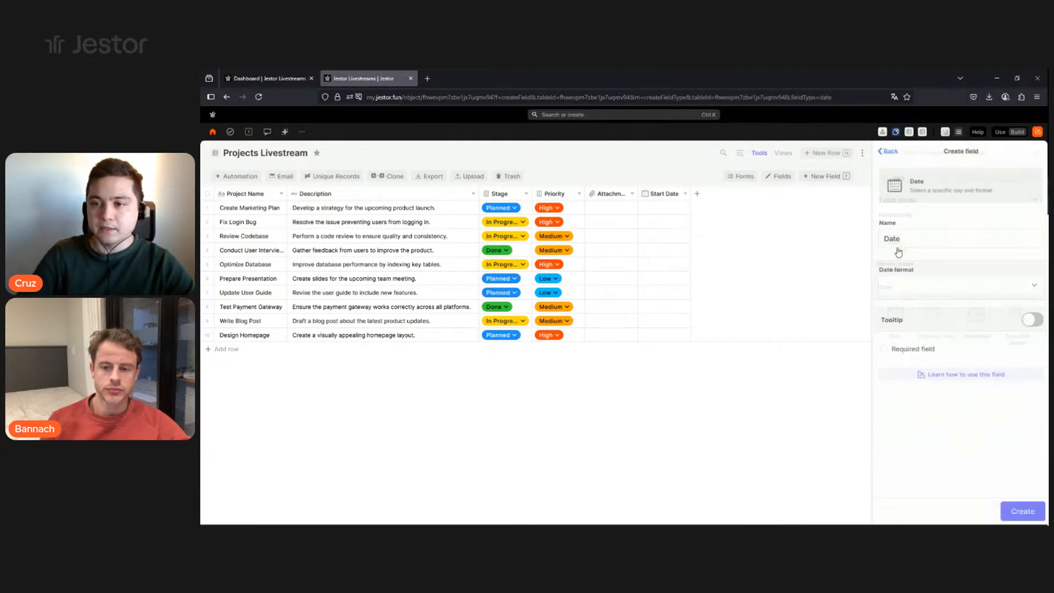
{"action": "left_click", "coordinate": [883, 240]}
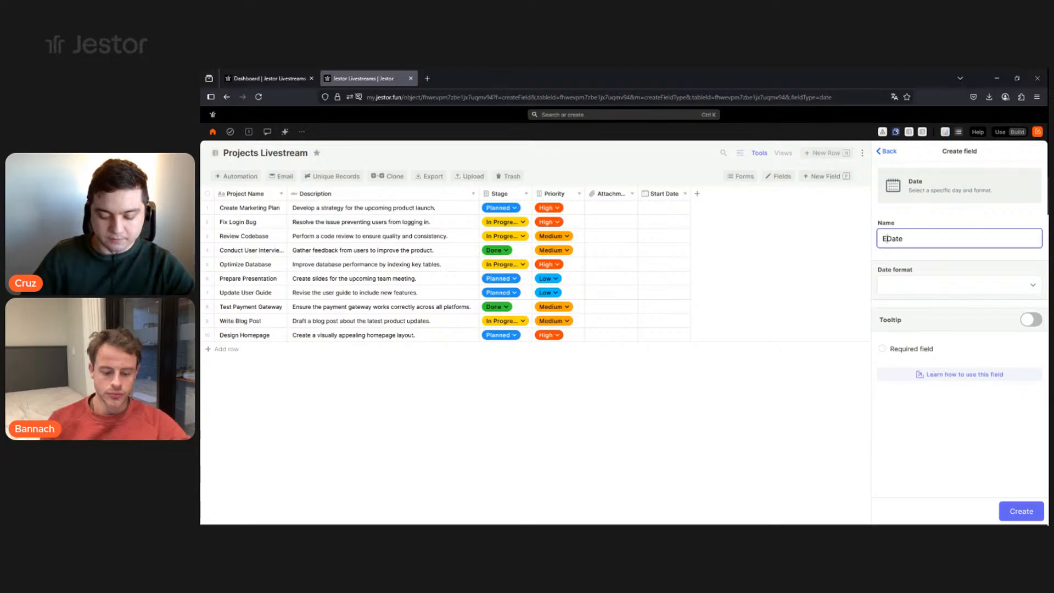
{"action": "type", "text": "End"}
{"action": "left_click", "coordinate": [906, 291]}
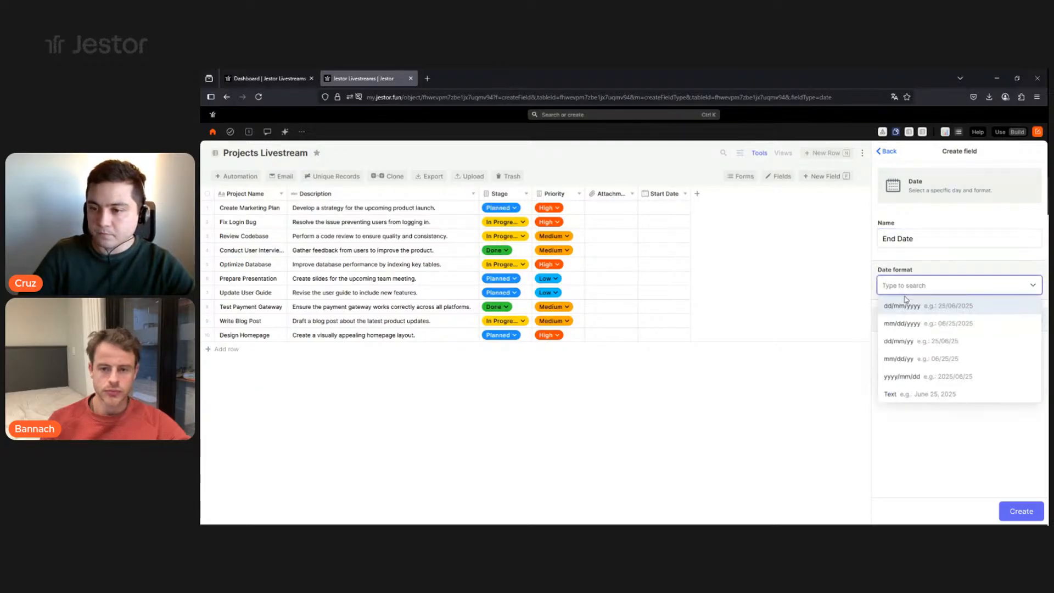
{"action": "left_click", "coordinate": [903, 323]}
{"action": "left_click", "coordinate": [1027, 509]}
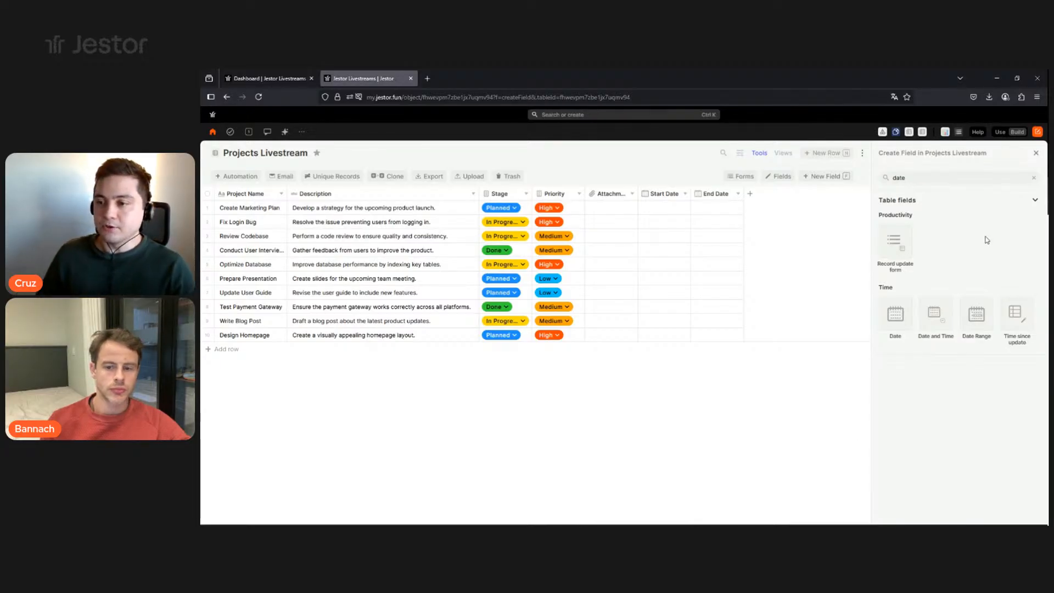
Create a Date Range field named Date Range using Start Date and End Date, and widen its column to show the full name.
{"action": "left_click", "coordinate": [980, 325]}
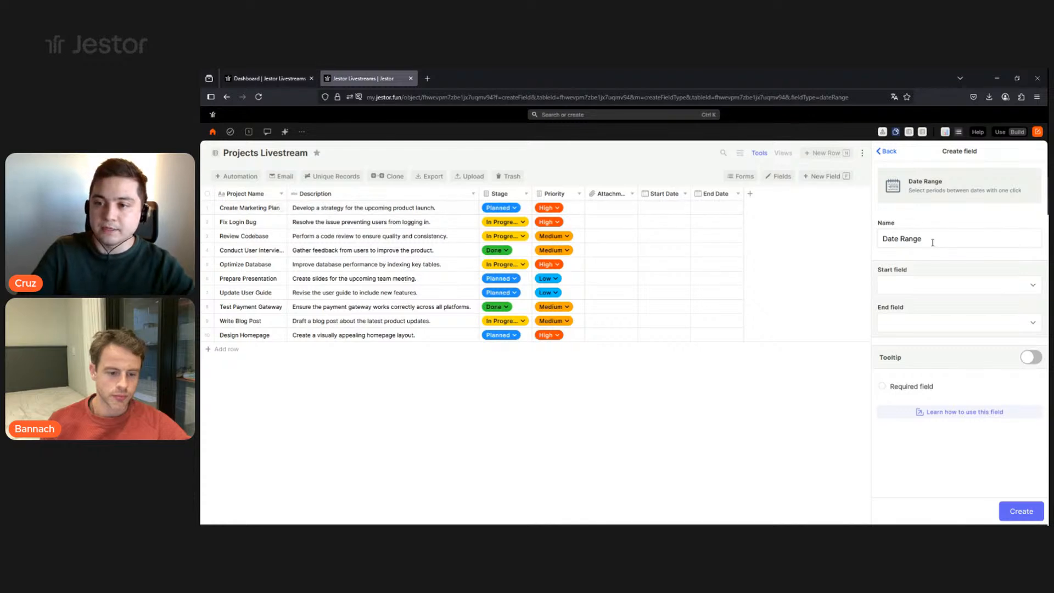
{"action": "left_click", "coordinate": [907, 238]}
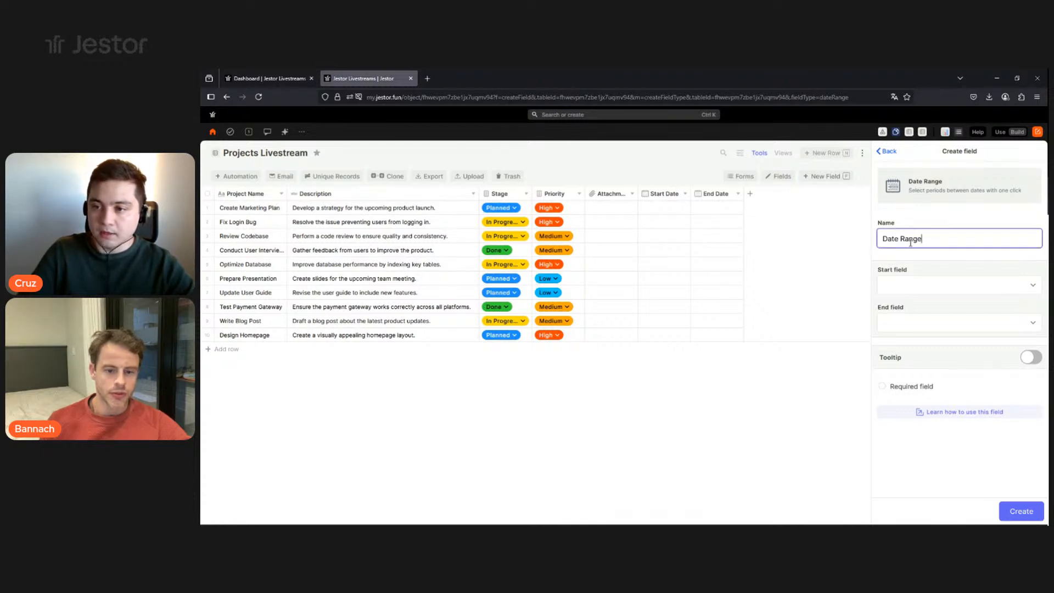
{"action": "left_click", "coordinate": [906, 291]}
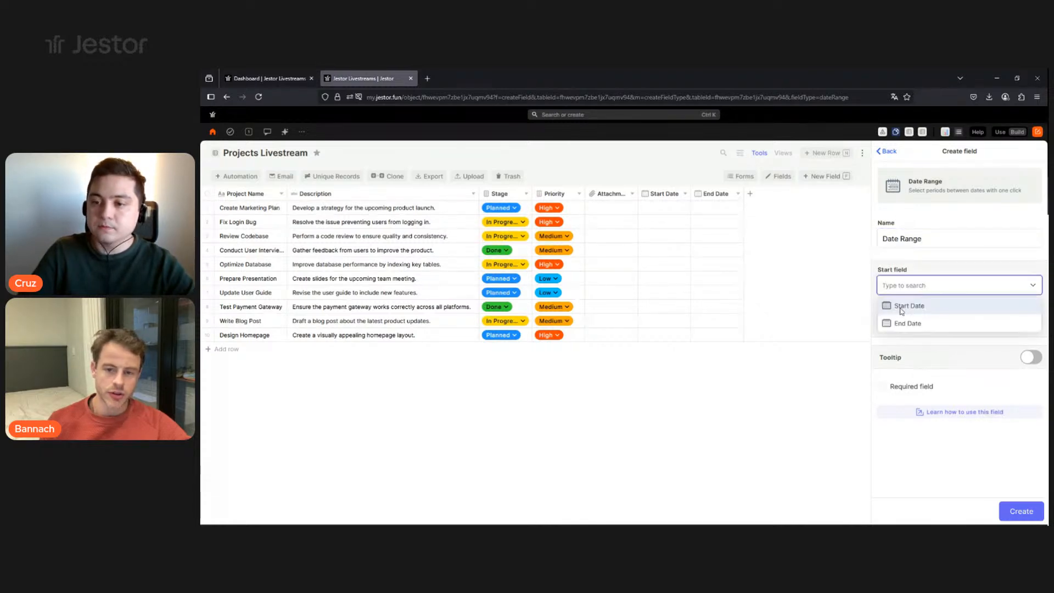
{"action": "left_click", "coordinate": [900, 310]}
{"action": "left_click", "coordinate": [915, 346]}
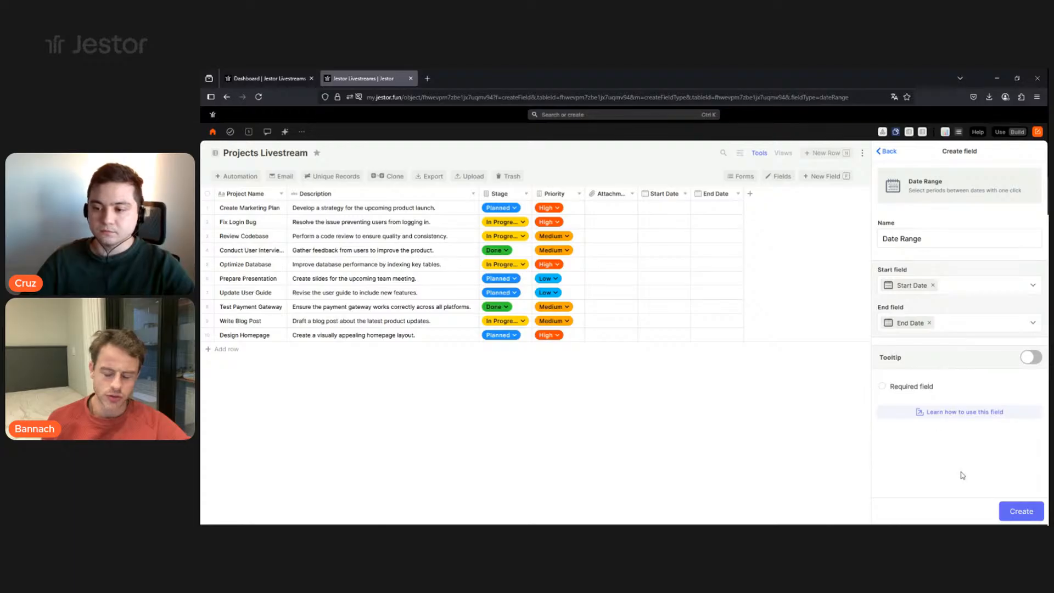
{"action": "left_click", "coordinate": [1018, 513]}
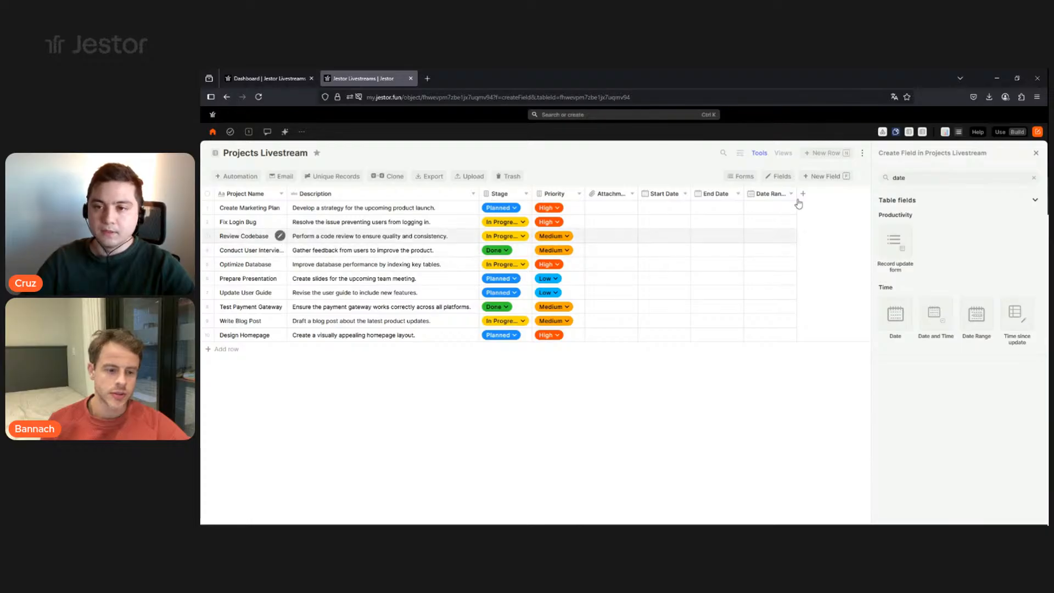
{"action": "left_click_drag", "start_coordinate": [797, 193], "coordinate": [811, 193]}
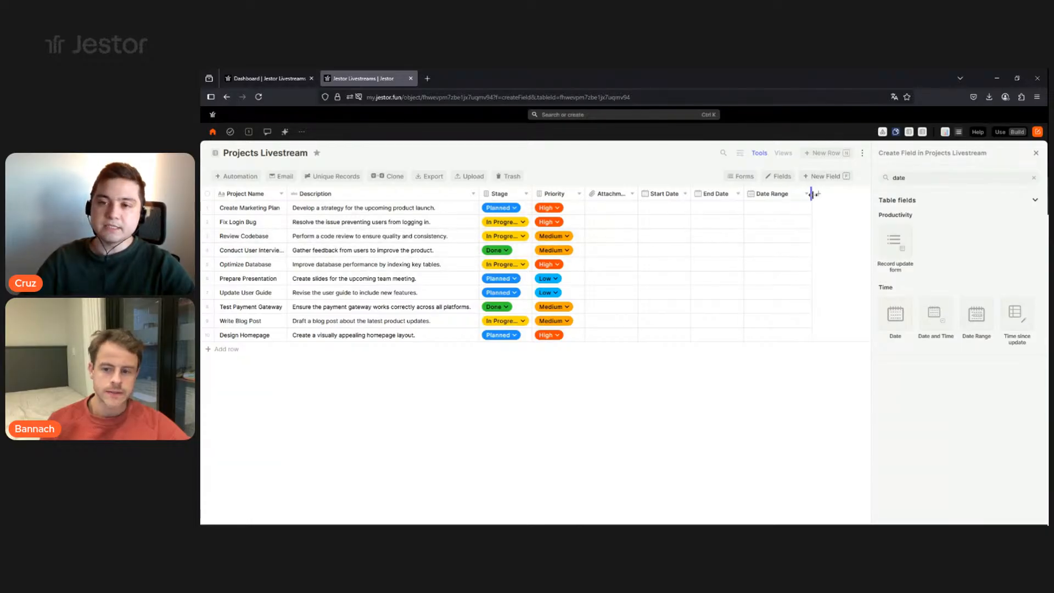
Set the Create Marketing Plan row's date range from 06/25/2025 to 06/30/2025.
{"action": "left_click", "coordinate": [729, 211]}
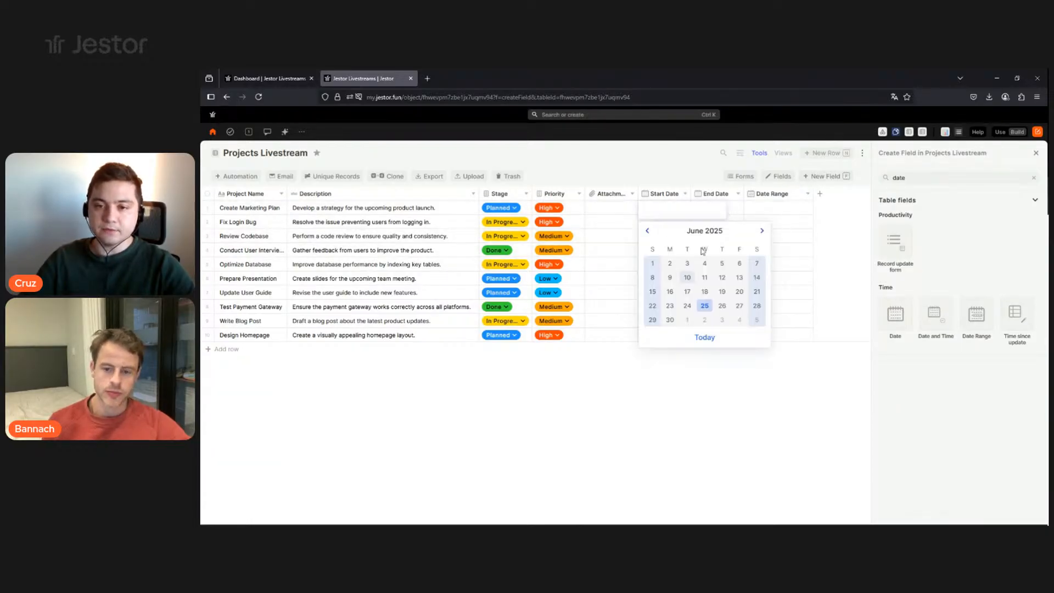
{"action": "left_click", "coordinate": [729, 213]}
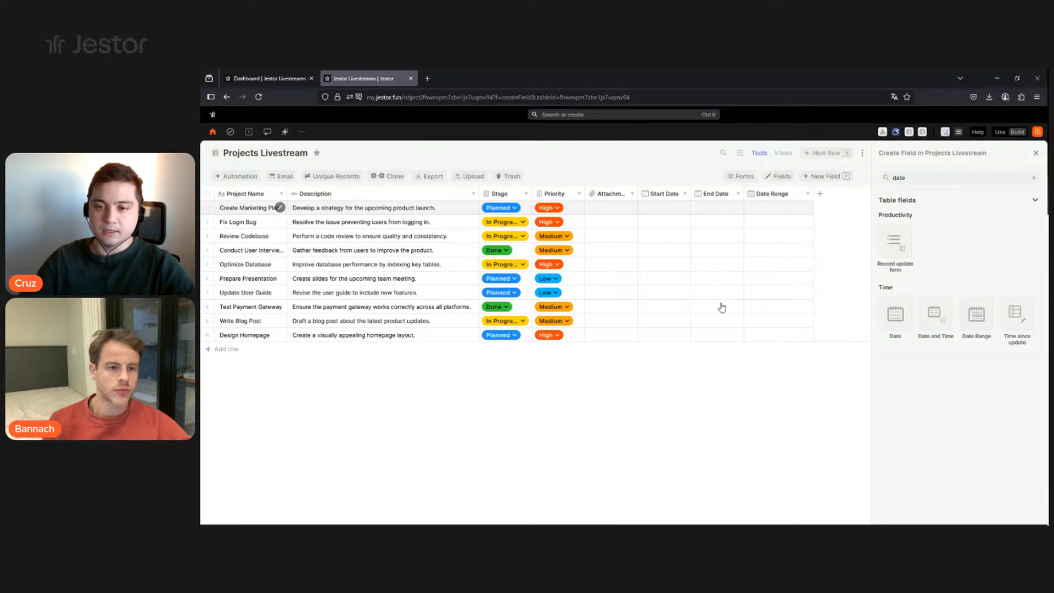
{"action": "left_click", "coordinate": [670, 159]}
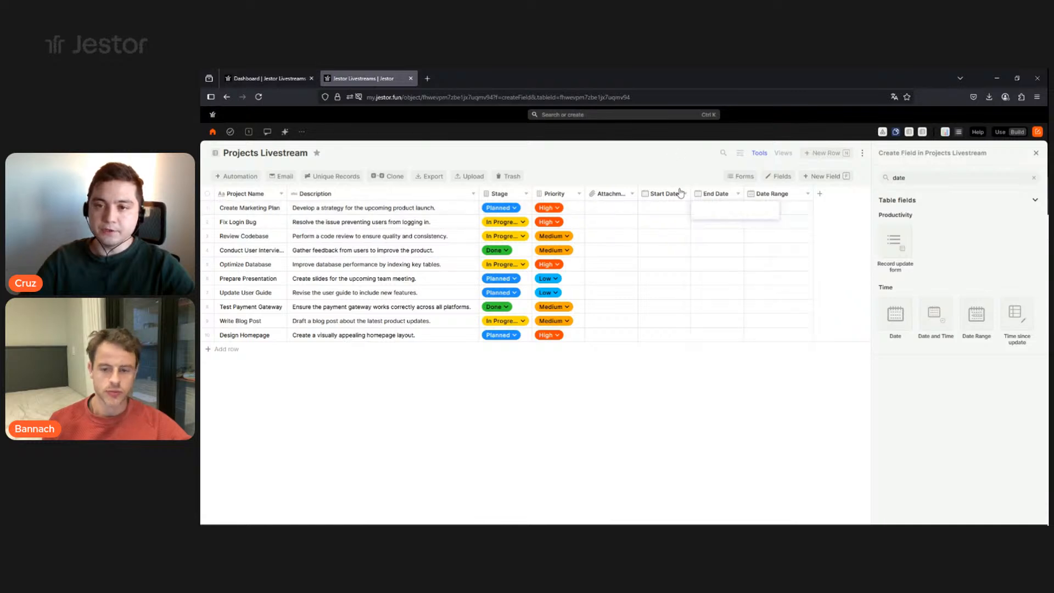
{"action": "left_click", "coordinate": [781, 213]}
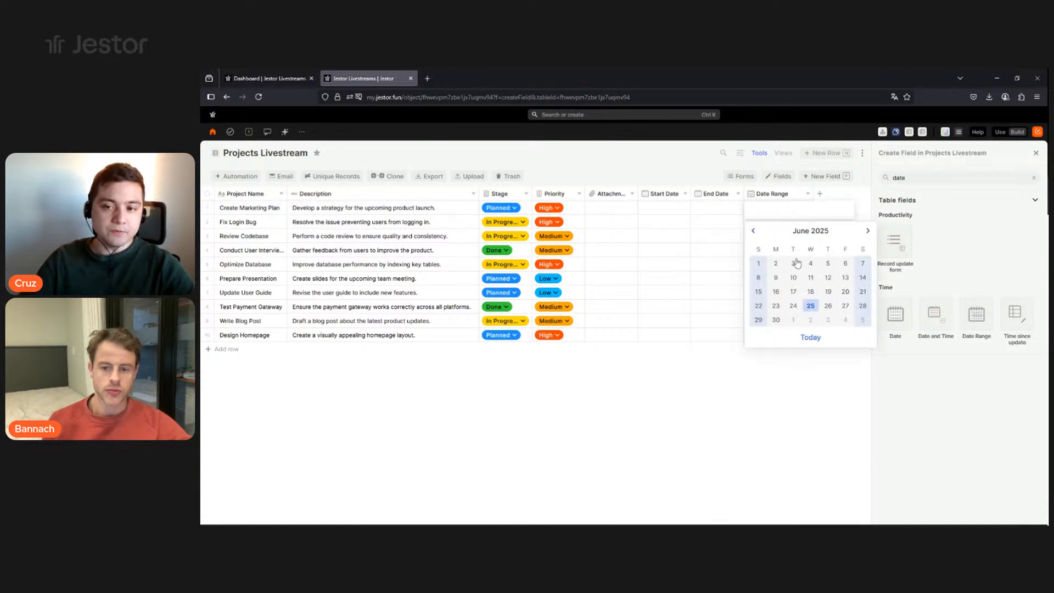
{"action": "left_click", "coordinate": [810, 305]}
{"action": "left_click", "coordinate": [776, 320]}
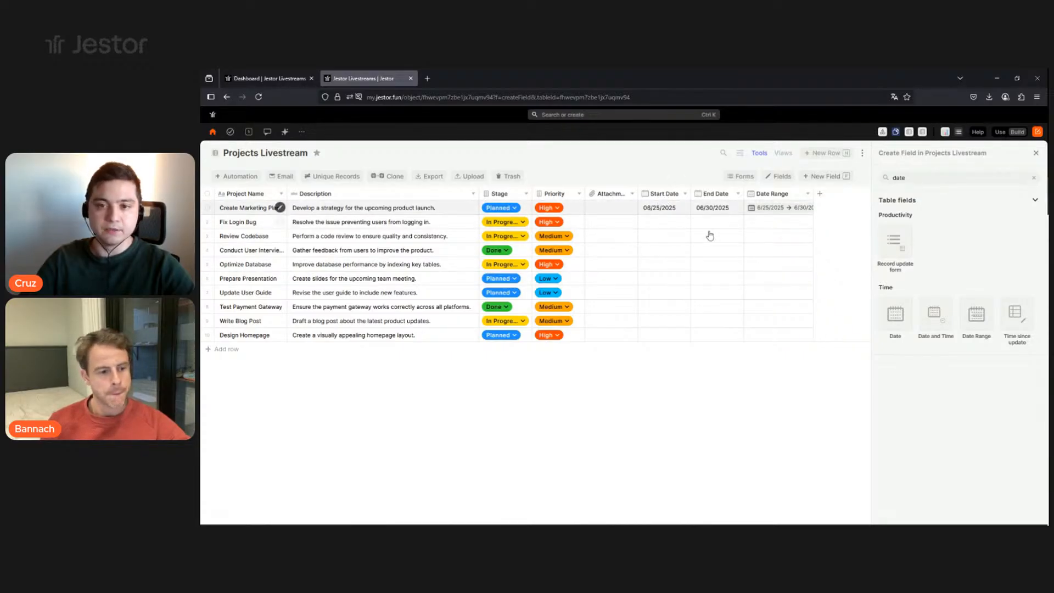
Set the Fix Login Bug row's dates from 06/10/2025 to 06/17/2025 and widen the Date Range column to fit its values.
{"action": "left_click", "coordinate": [664, 222]}
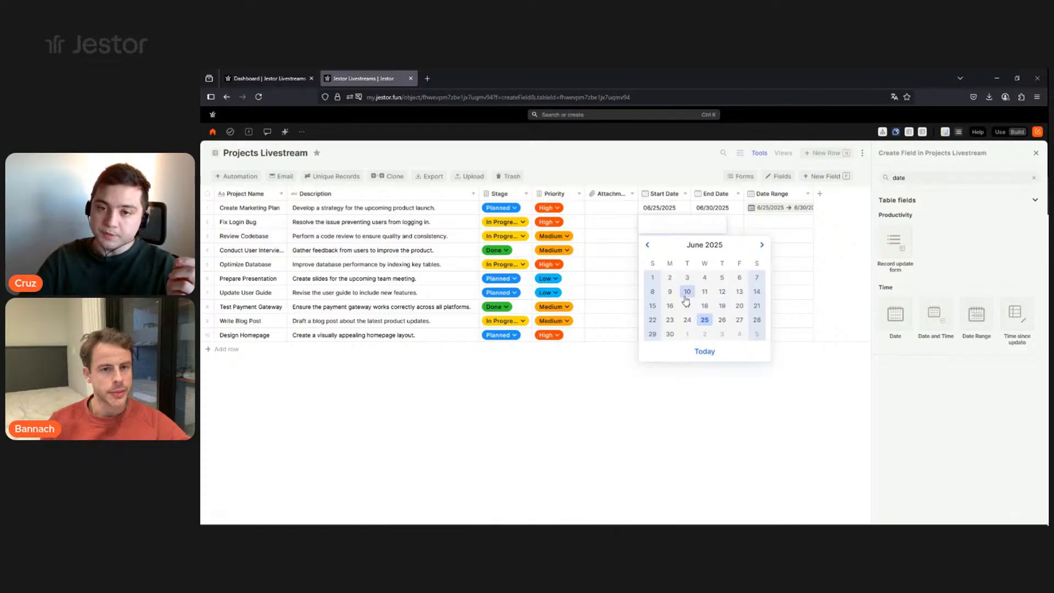
{"action": "left_click", "coordinate": [686, 294]}
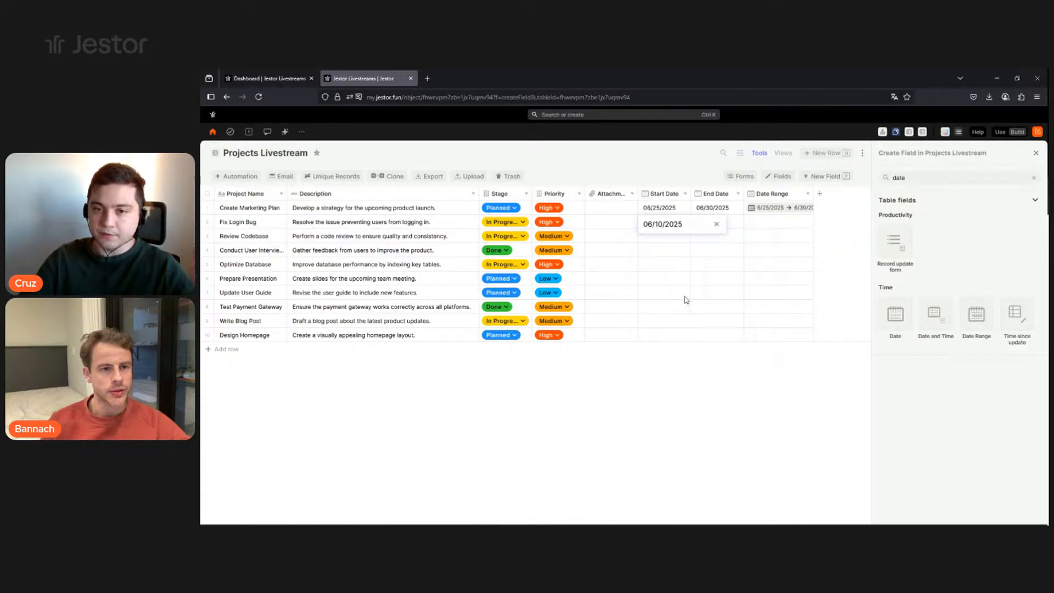
{"action": "left_click", "coordinate": [734, 226]}
{"action": "left_click", "coordinate": [773, 366]}
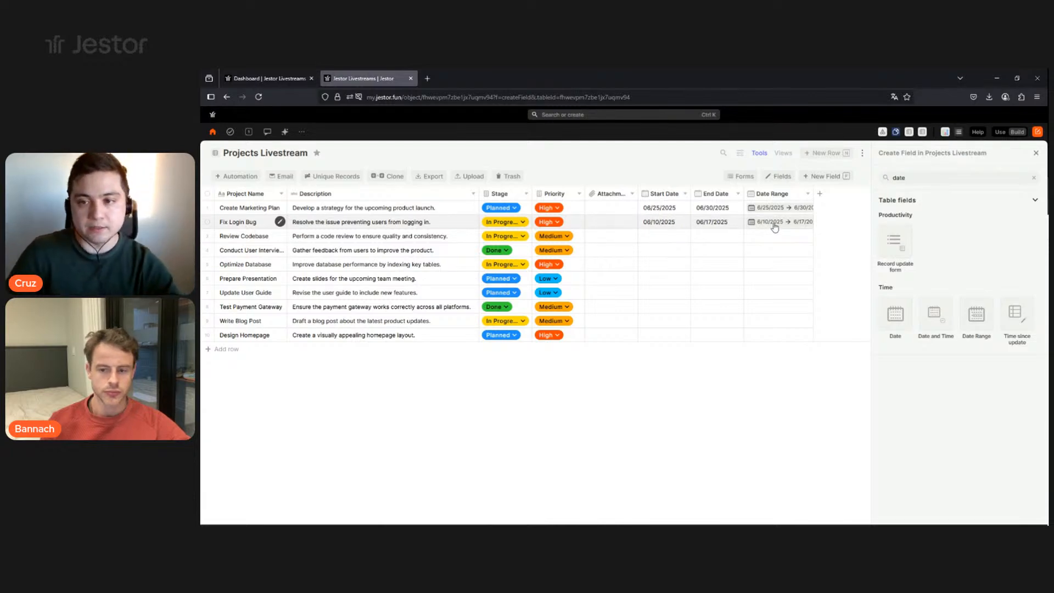
{"action": "left_click_drag", "start_coordinate": [815, 193], "coordinate": [828, 193]}
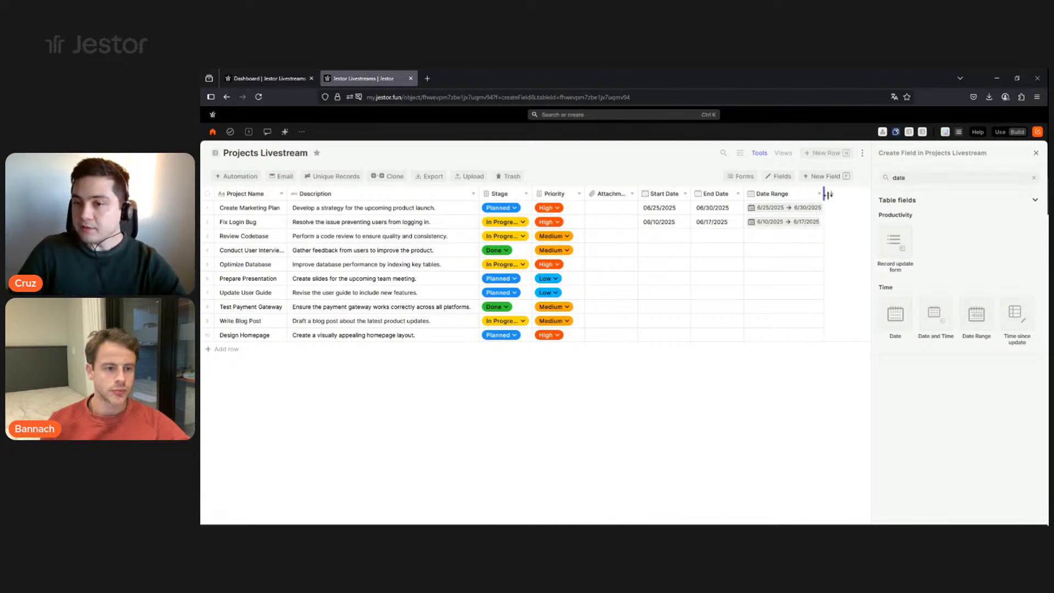
Check the app's Kanban Board, then add a Tasks field named Tasks to the Projects Livestream table.
{"action": "left_click", "coordinate": [275, 78]}
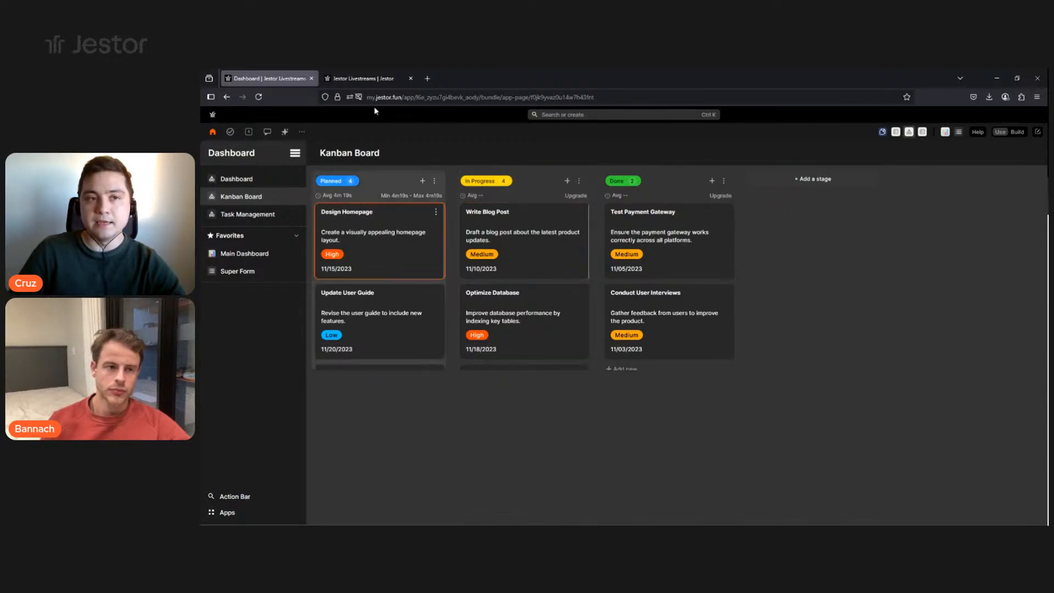
{"action": "left_click", "coordinate": [367, 79]}
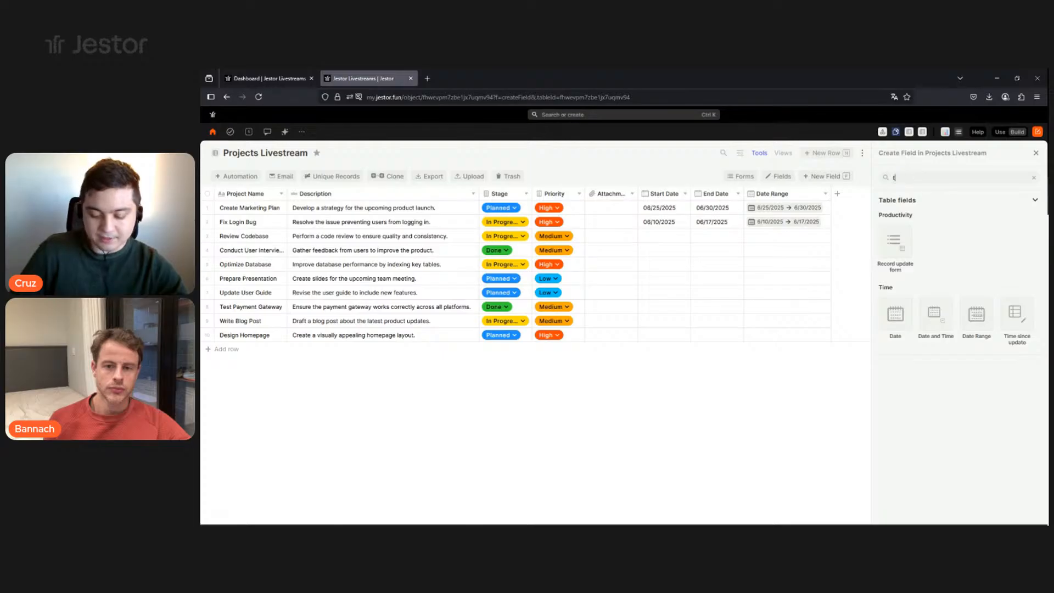
{"action": "left_click", "coordinate": [903, 232]}
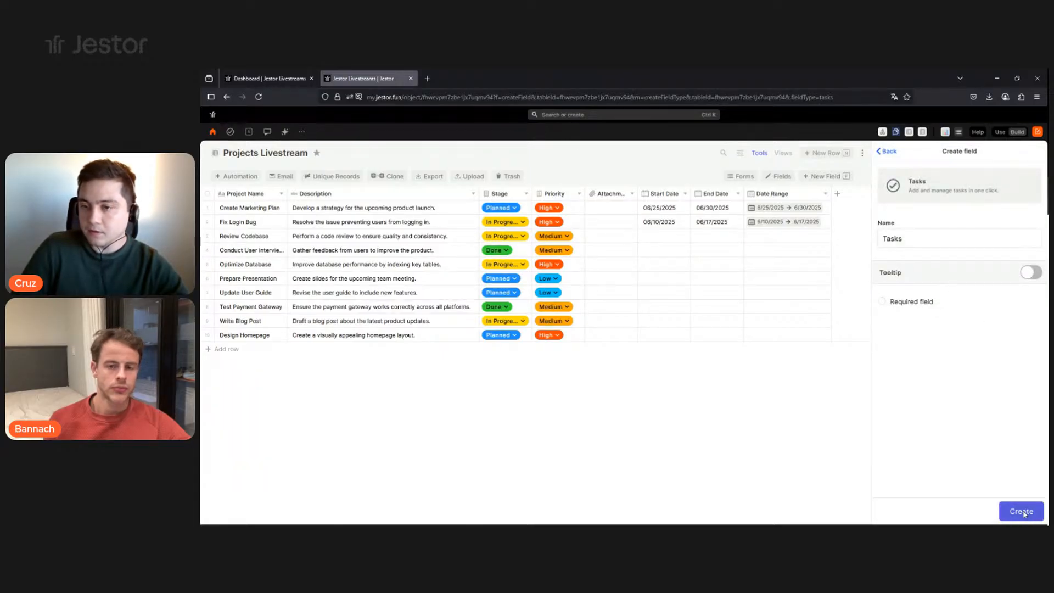
{"action": "left_click", "coordinate": [1021, 511]}
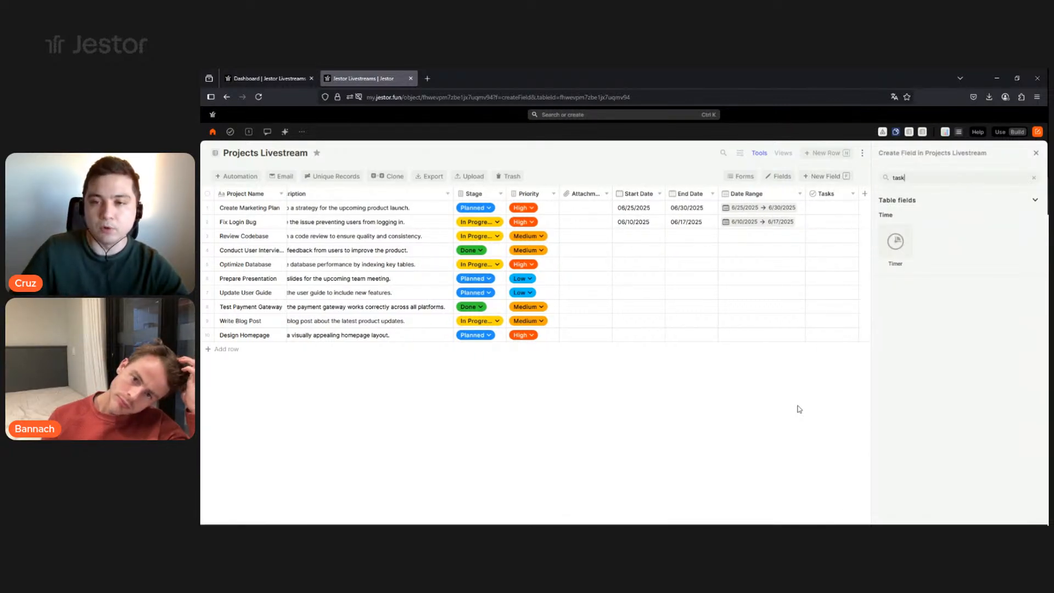
Find the Chat field type and add a Chat field to the Projects Livestream table.
{"action": "key", "text": "ctrl+a"}
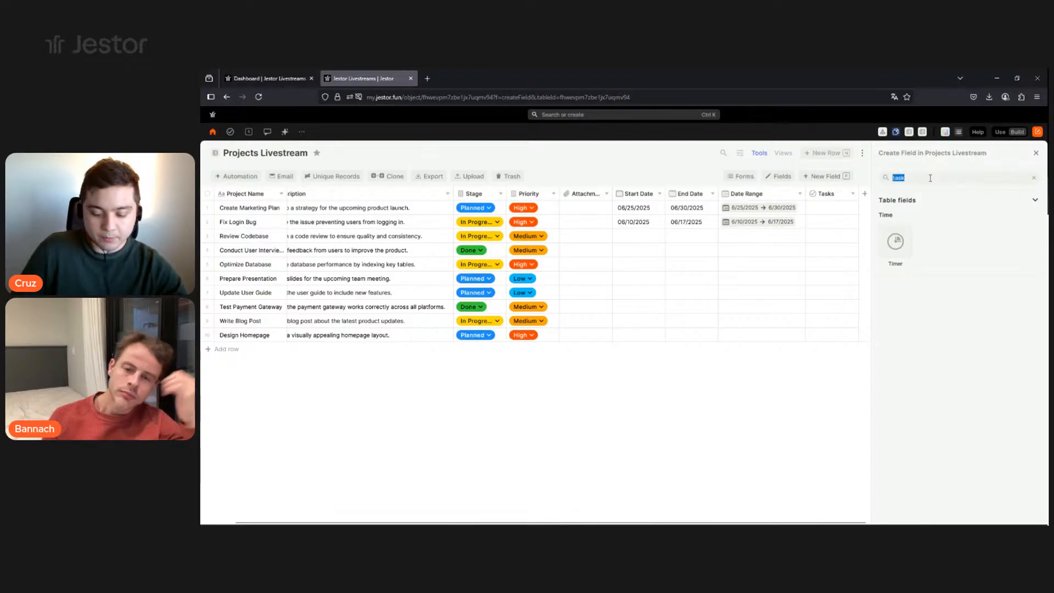
{"action": "type", "text": "chat"}
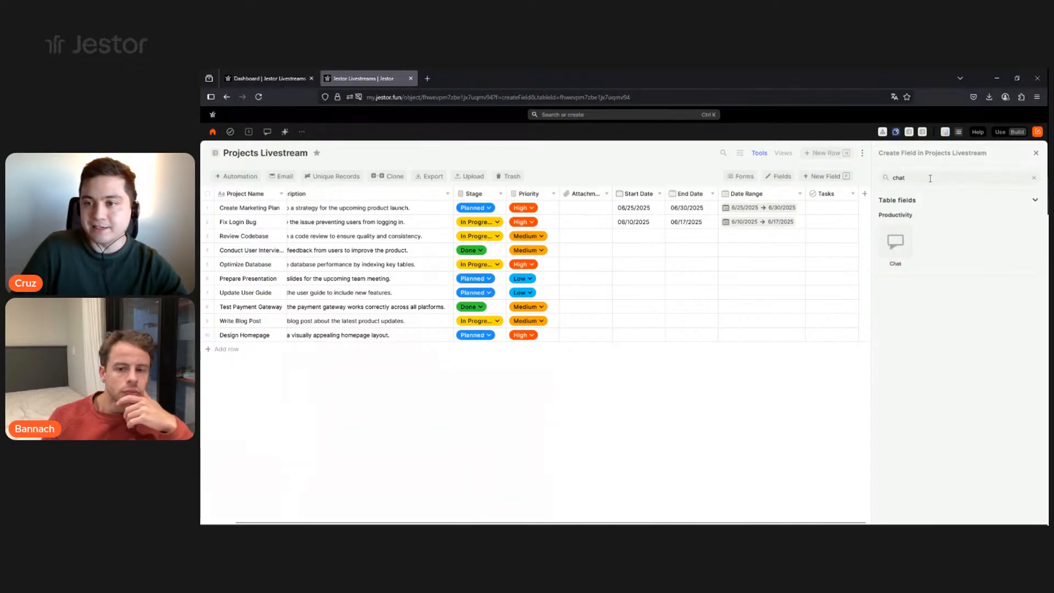
{"action": "left_click", "coordinate": [905, 240]}
{"action": "left_click", "coordinate": [1034, 513]}
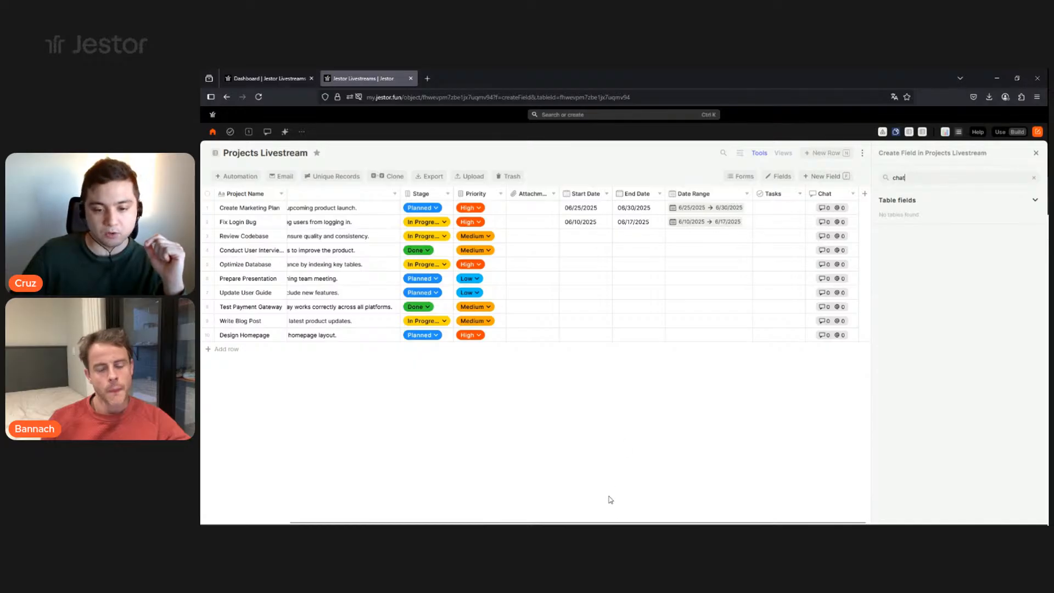
Edit the Stage field and change its Planned option to a light blue color.
{"action": "left_click_drag", "start_coordinate": [631, 524], "coordinate": [468, 517]}
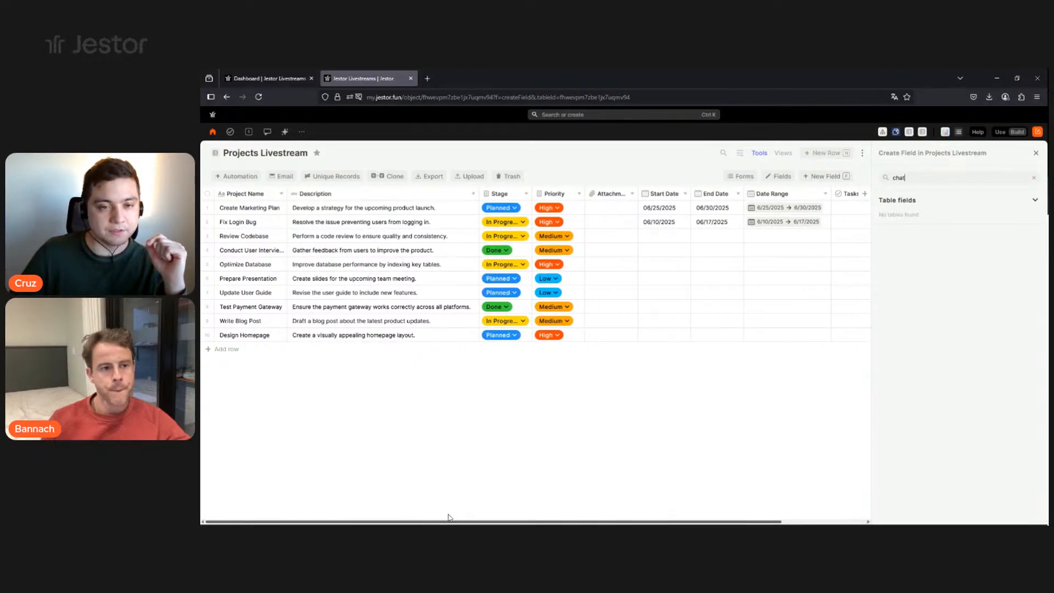
{"action": "left_click", "coordinate": [508, 195]}
{"action": "left_click", "coordinate": [502, 212]}
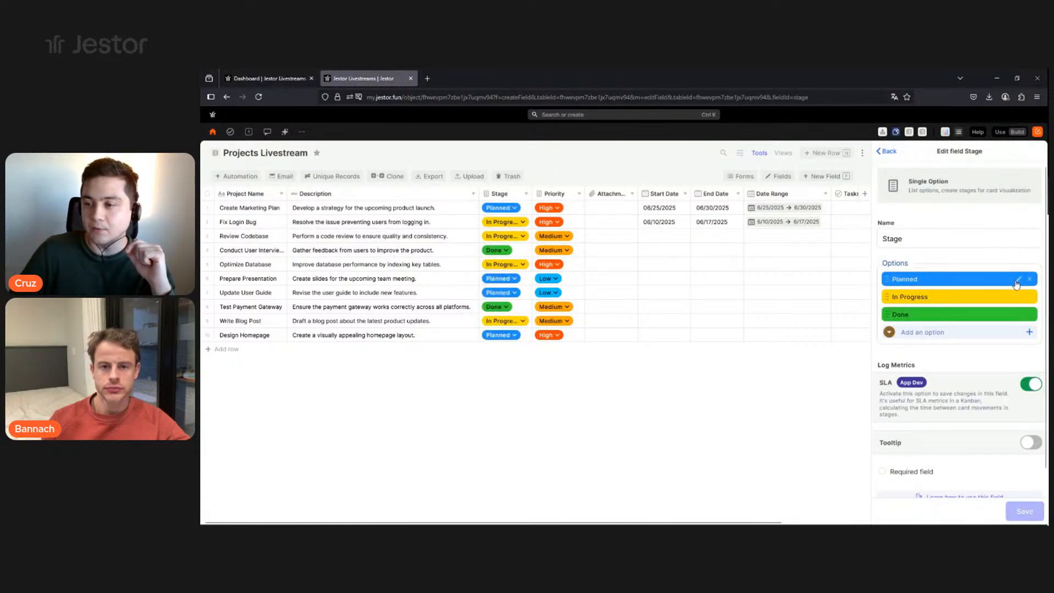
{"action": "left_click", "coordinate": [930, 329]}
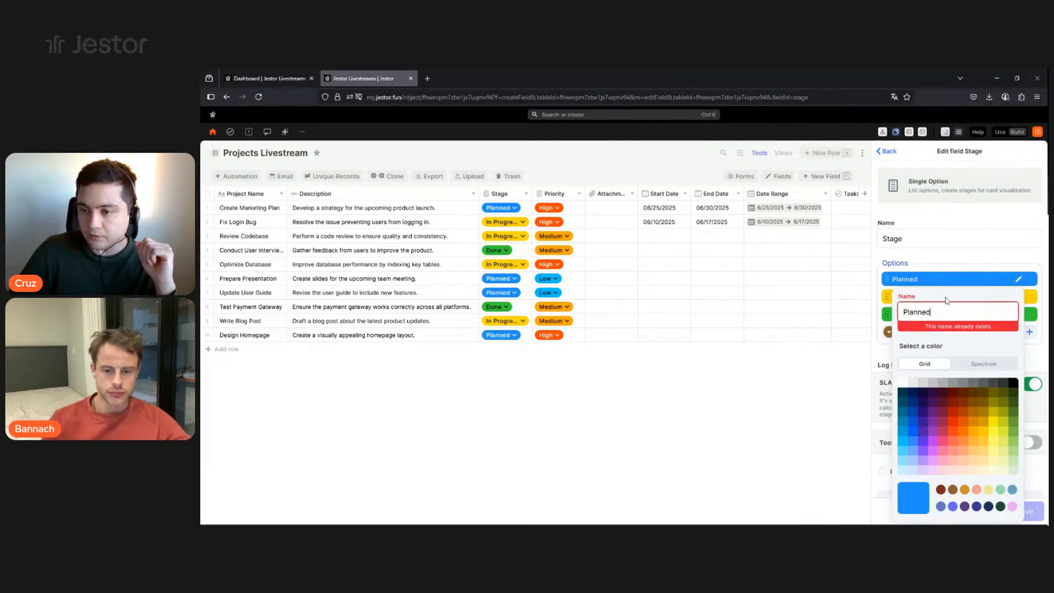
{"action": "left_click", "coordinate": [959, 281]}
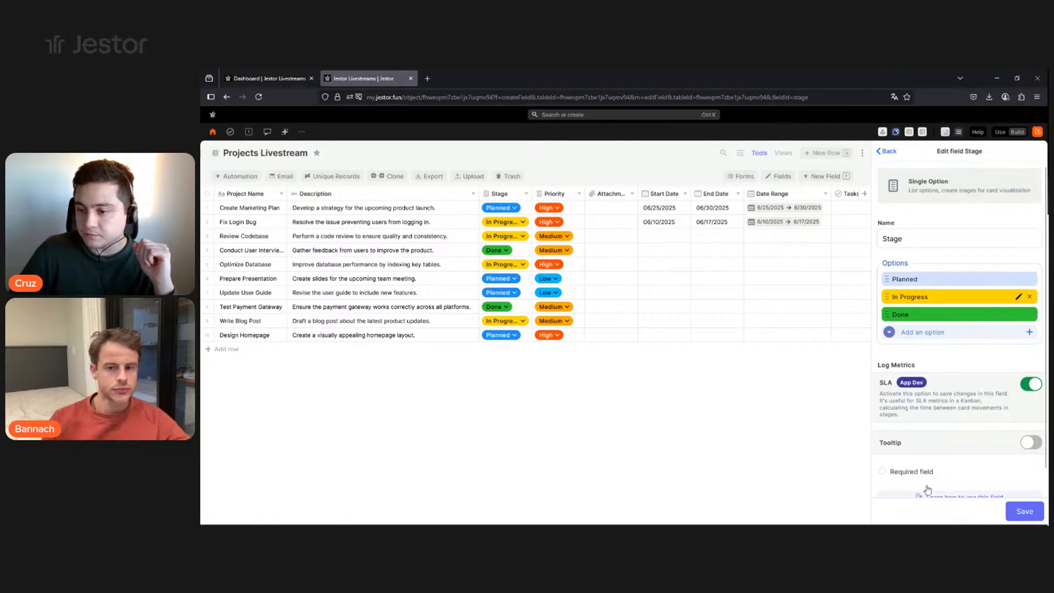
Change the Stage field's In Progress option to light orange and Done to light green, and save the field.
{"action": "left_click", "coordinate": [950, 296]}
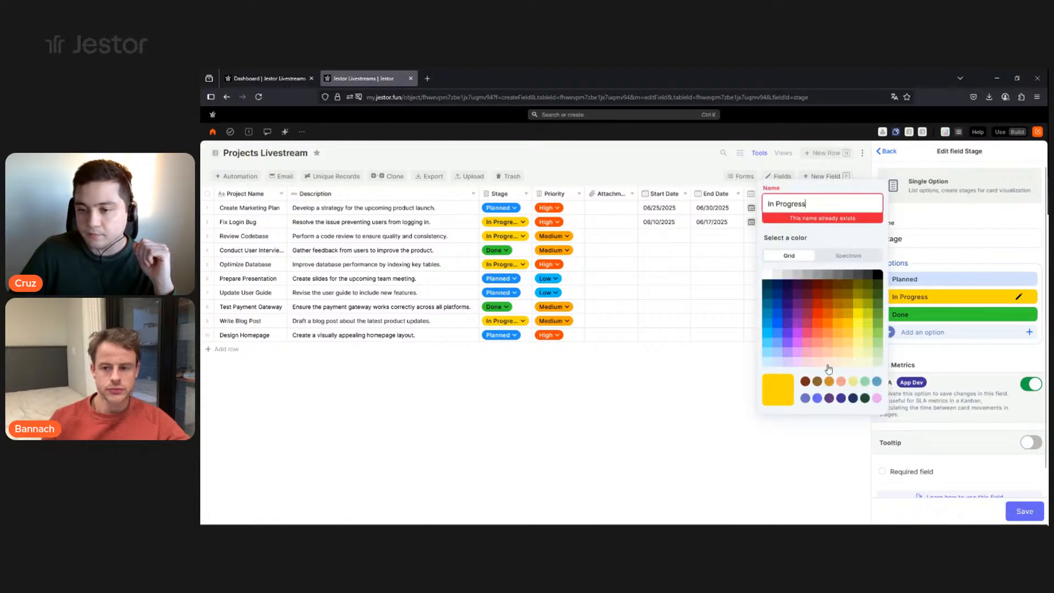
{"action": "left_click", "coordinate": [828, 362]}
{"action": "left_click", "coordinate": [837, 361]}
{"action": "left_click", "coordinate": [1013, 353]}
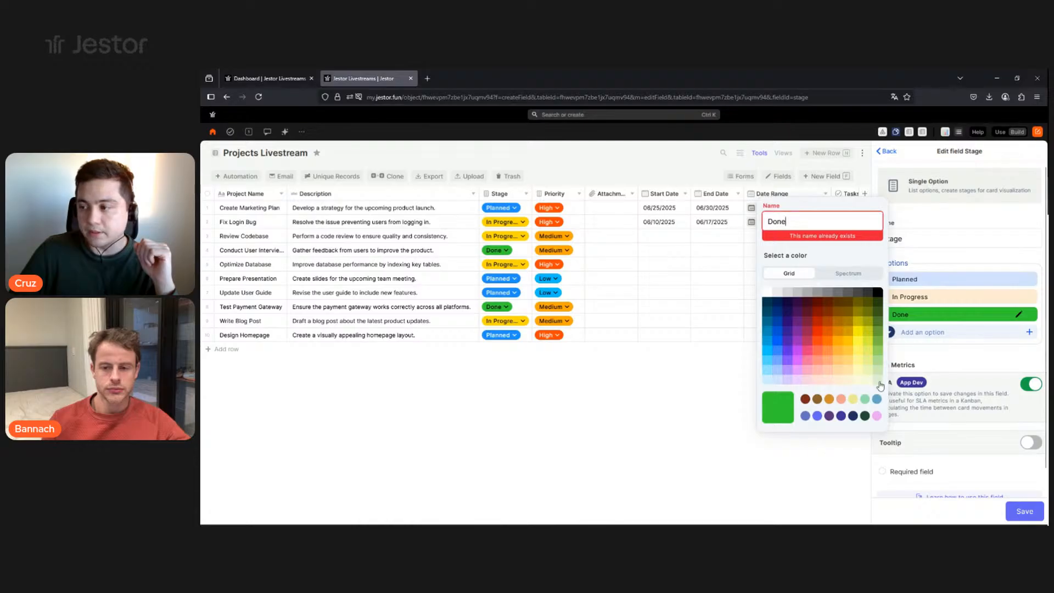
{"action": "left_click", "coordinate": [878, 381]}
{"action": "left_click", "coordinate": [978, 483]}
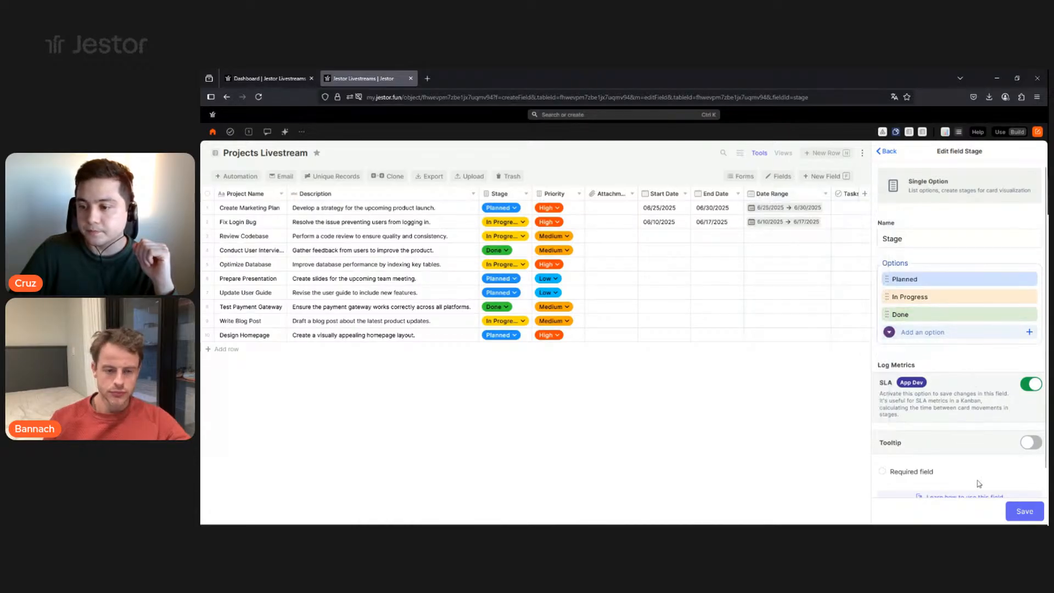
{"action": "left_click", "coordinate": [1023, 511]}
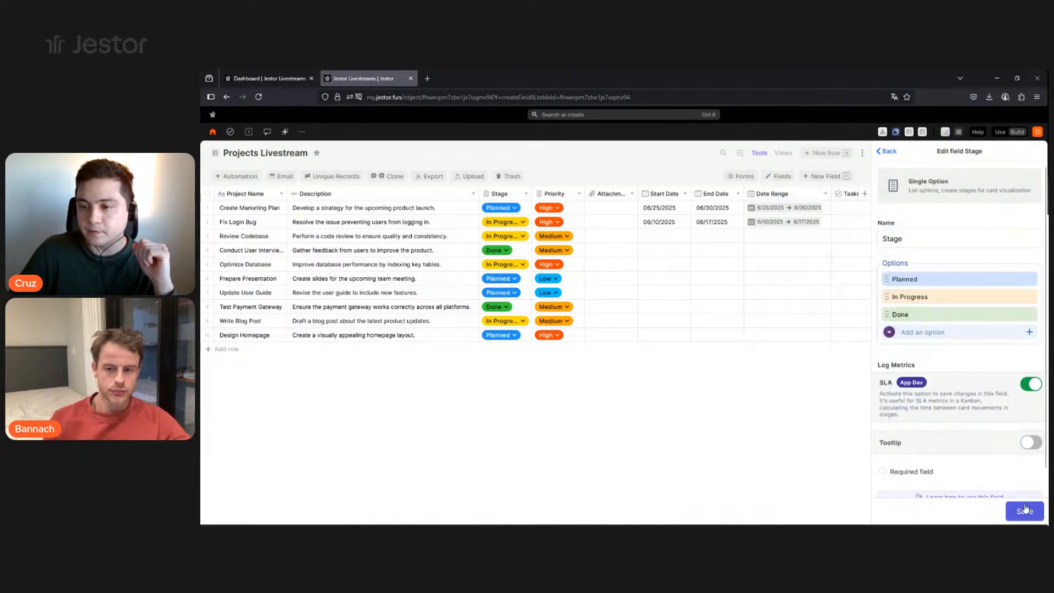
Edit the Priority field and change its Low option to a light green color.
{"action": "left_click", "coordinate": [558, 196]}
{"action": "left_click", "coordinate": [558, 251]}
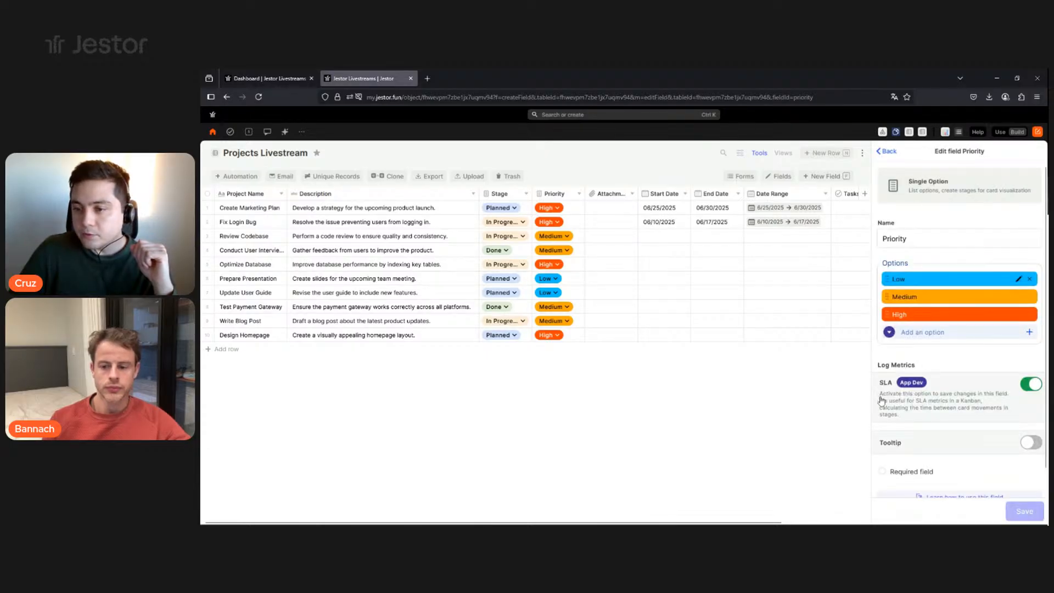
{"action": "left_click", "coordinate": [1018, 278]}
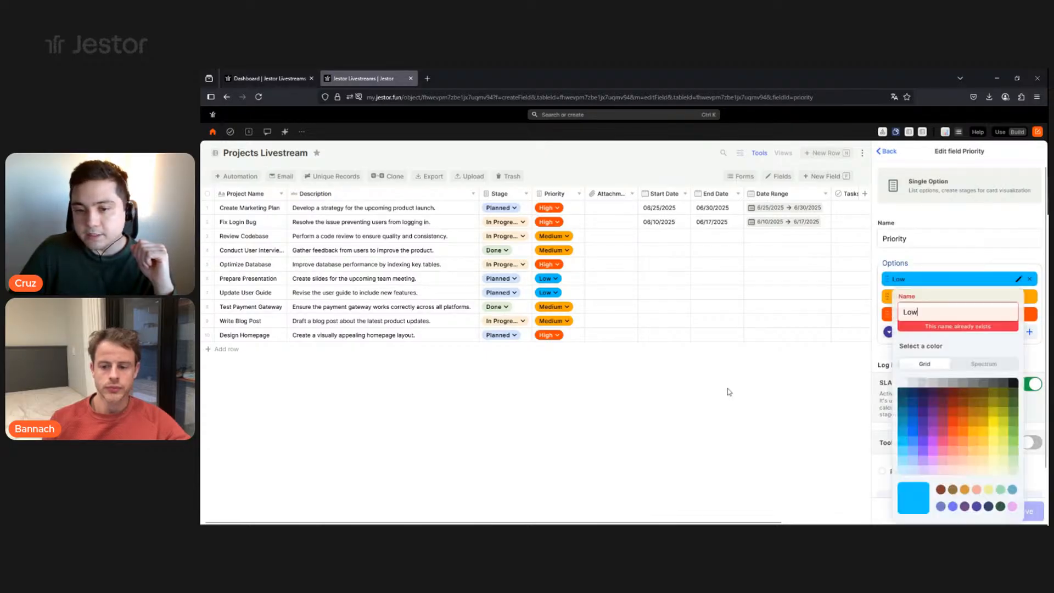
{"action": "left_click", "coordinate": [968, 270]}
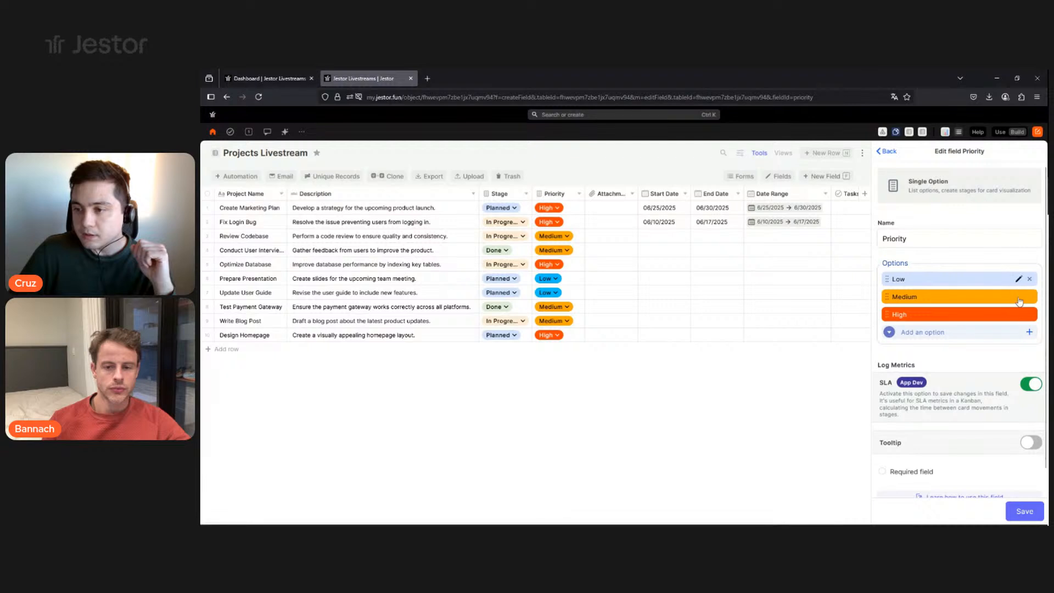
{"action": "left_click", "coordinate": [1018, 279]}
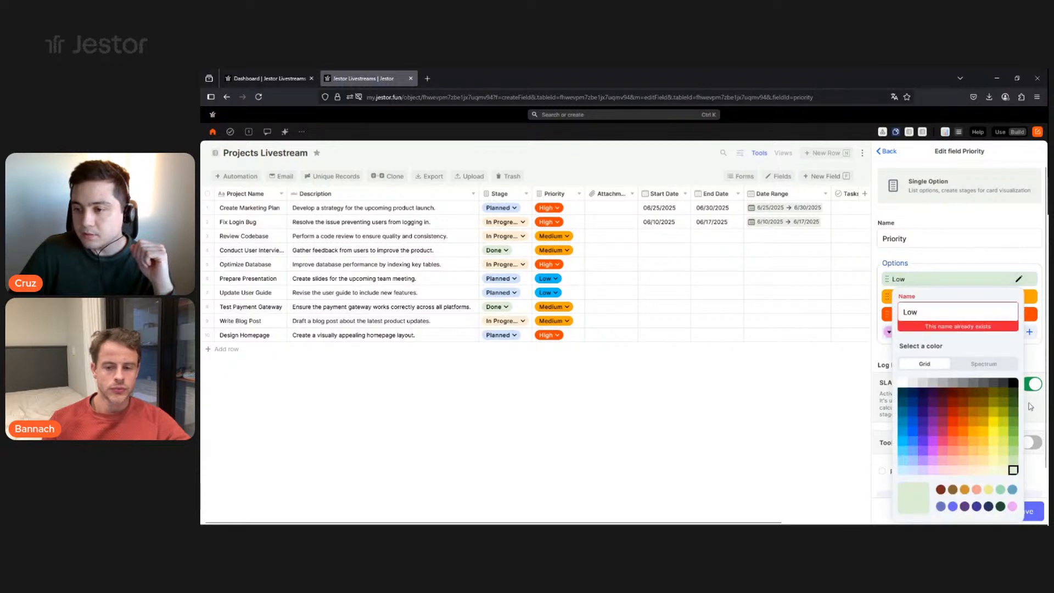
{"action": "left_click", "coordinate": [1019, 268]}
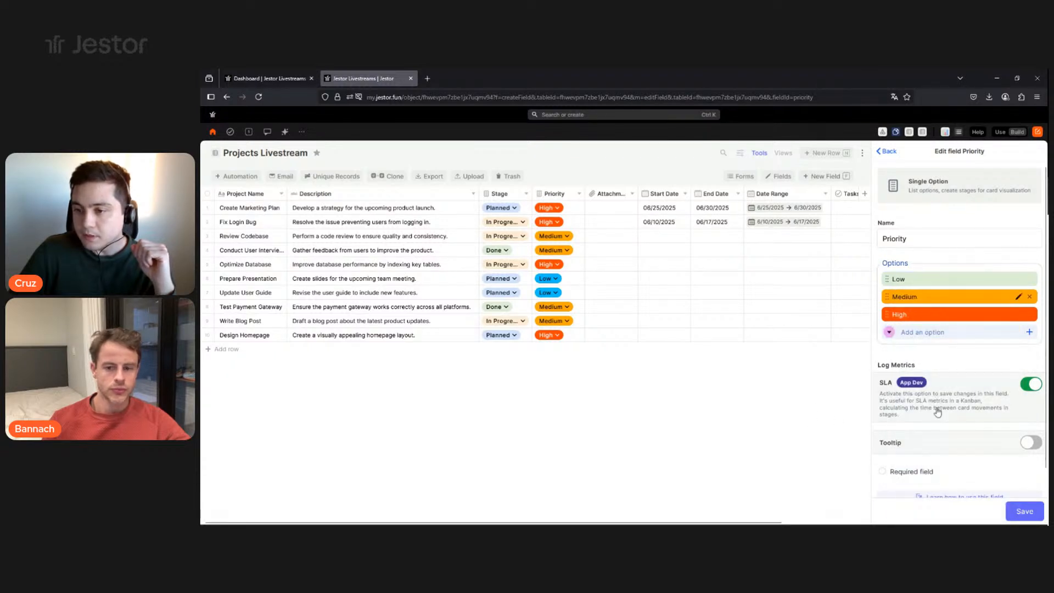
Change the Priority field's Medium option to light orange and High to light red, and save the field.
{"action": "left_click", "coordinate": [1017, 296]}
{"action": "left_click", "coordinate": [271, 289]}
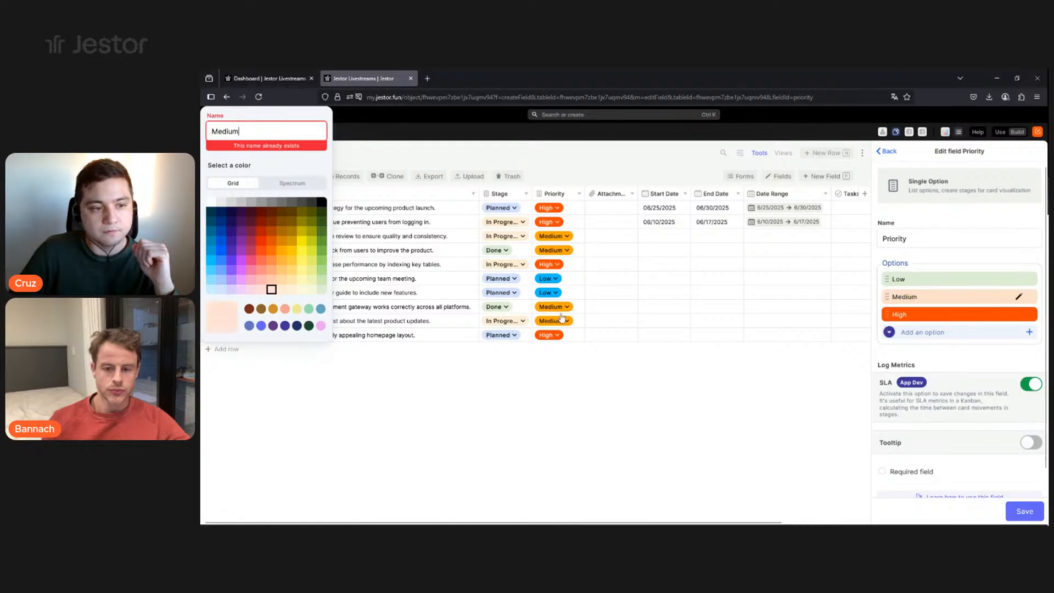
{"action": "left_click", "coordinate": [281, 289]}
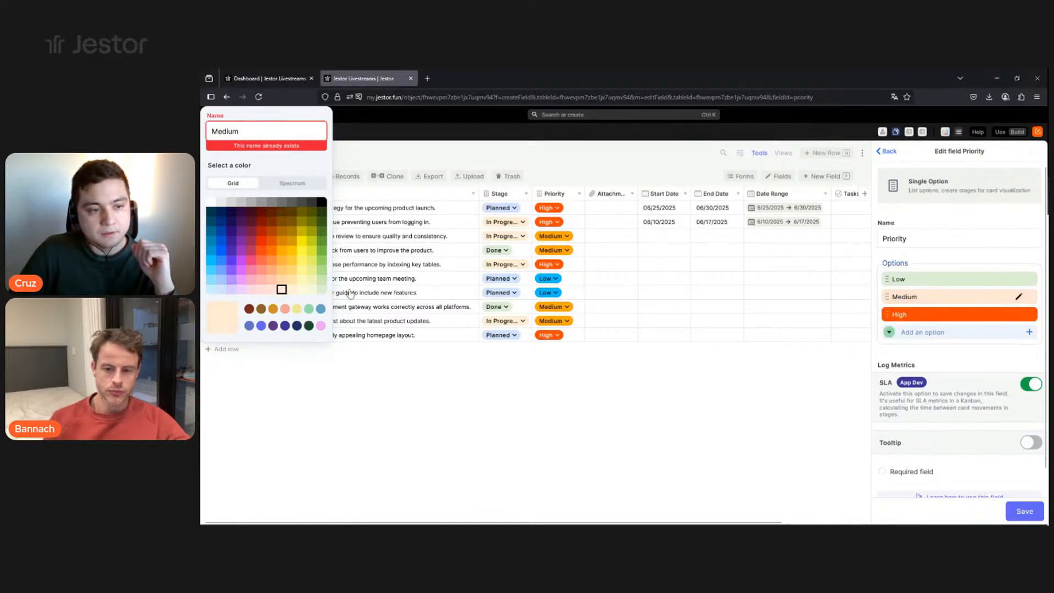
{"action": "left_click", "coordinate": [1020, 318]}
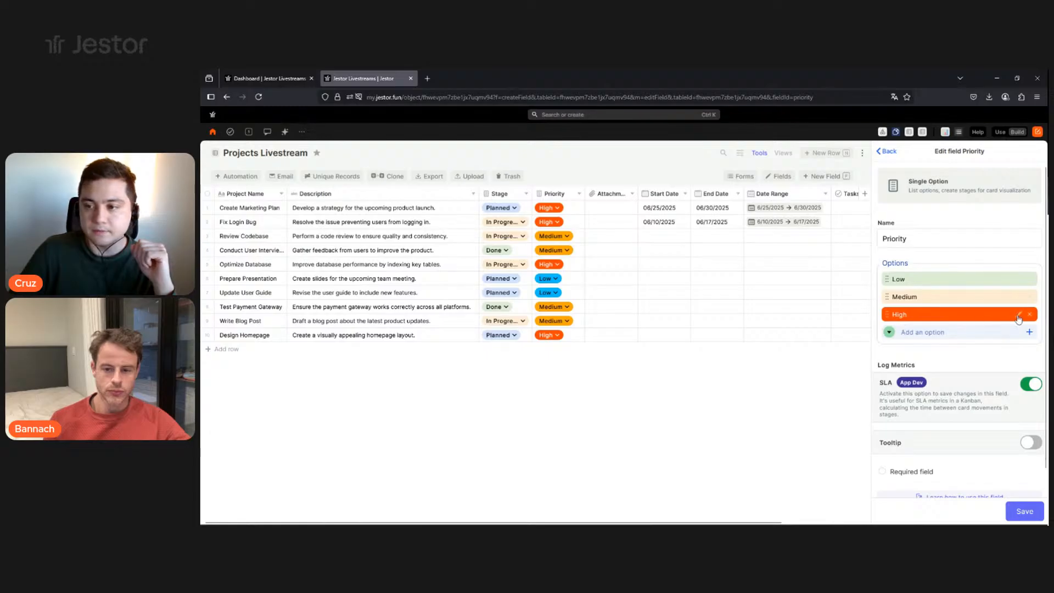
{"action": "left_click", "coordinate": [1018, 316]}
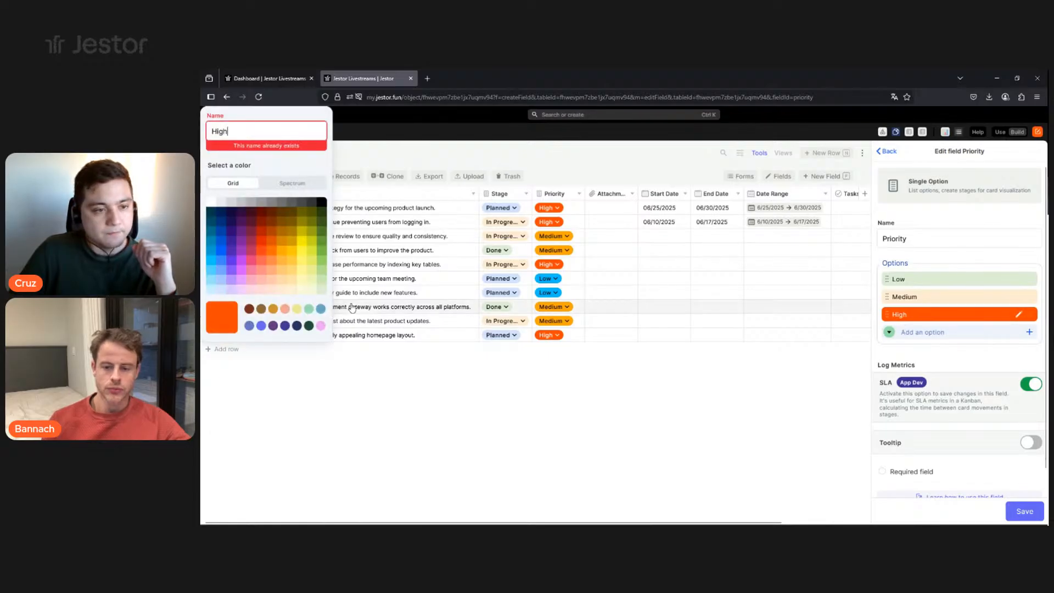
{"action": "left_click", "coordinate": [261, 289]}
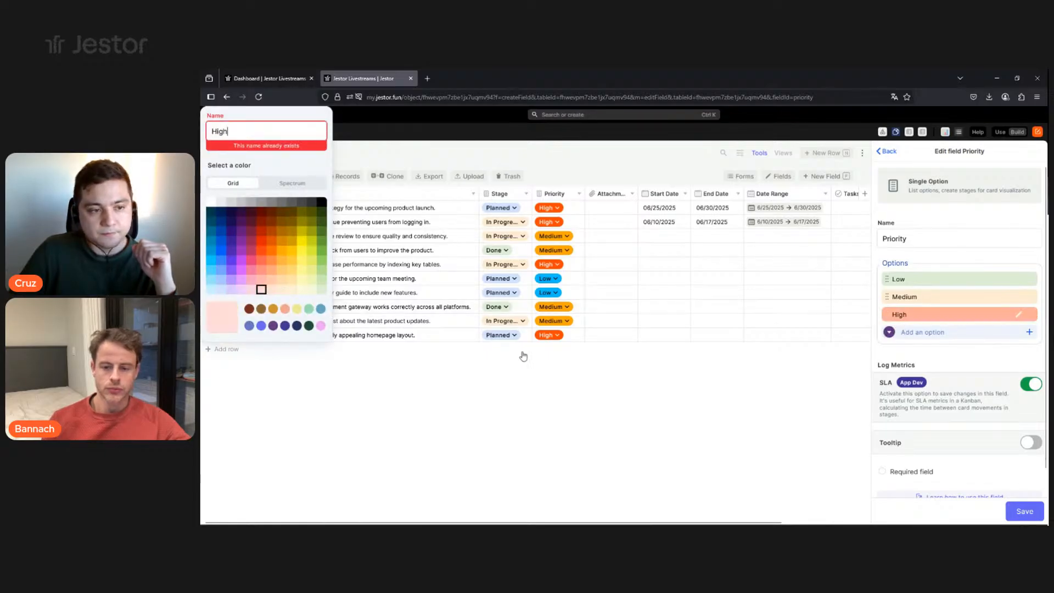
{"action": "left_click", "coordinate": [1023, 511]}
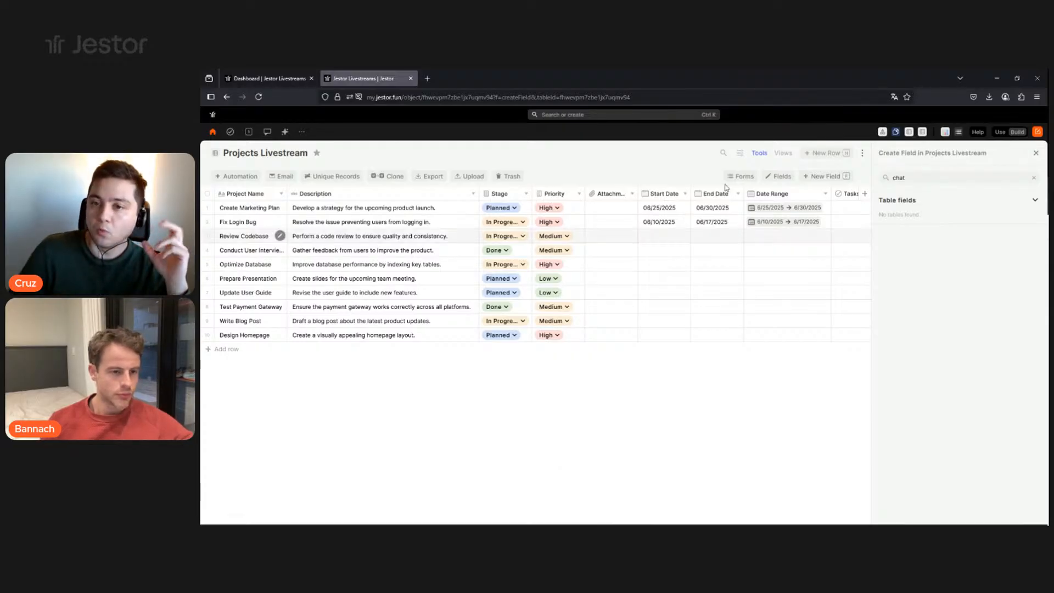
Find the Multiple Users field type and add it to the Projects Livestream table as a field named Owners.
{"action": "left_click", "coordinate": [826, 176]}
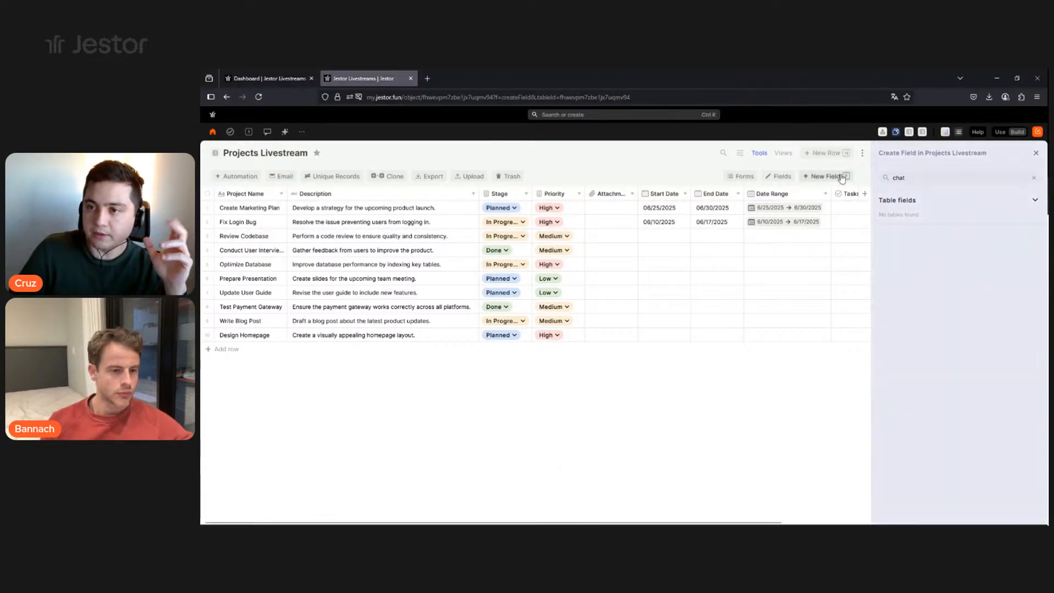
{"action": "left_click", "coordinate": [1033, 177]}
{"action": "scroll", "coordinate": [995, 264], "scroll_direction": "down", "scroll_amount": 5}
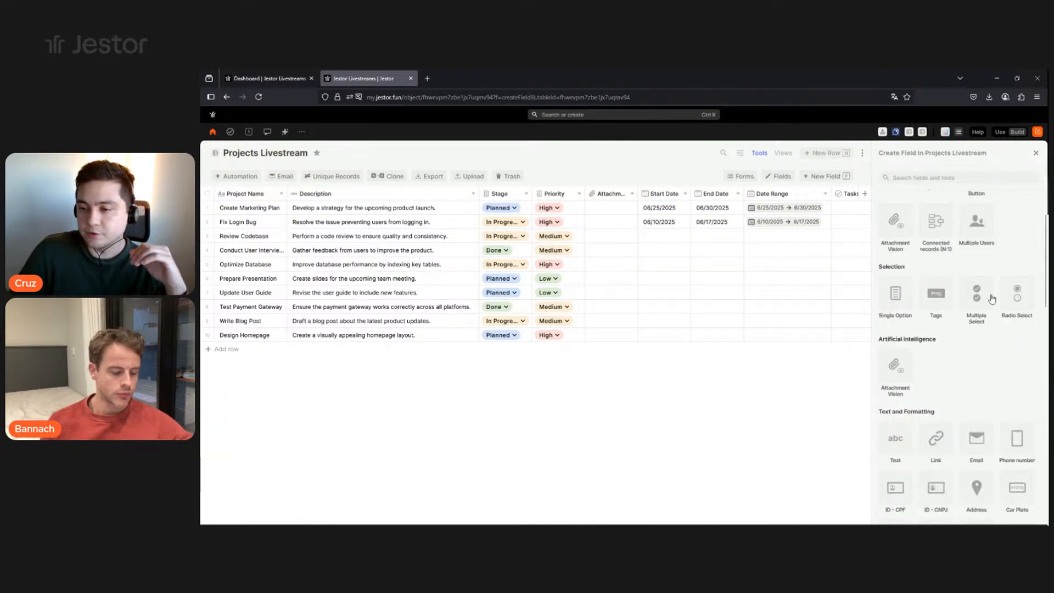
{"action": "scroll", "coordinate": [972, 263], "scroll_direction": "down", "scroll_amount": 2}
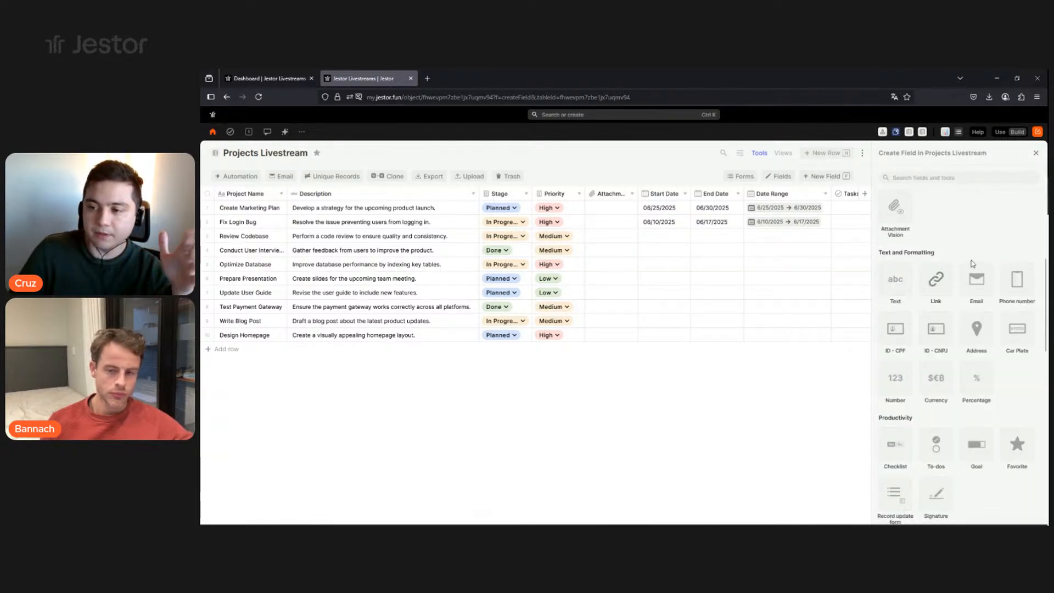
{"action": "left_click", "coordinate": [927, 178]}
{"action": "type", "text": "use"}
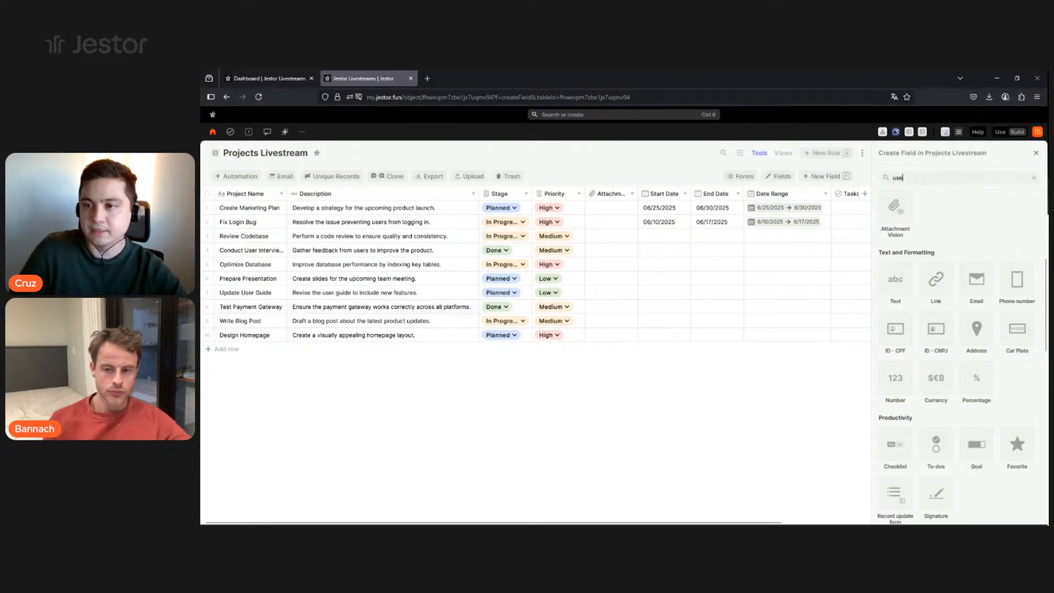
{"action": "left_click", "coordinate": [892, 223]}
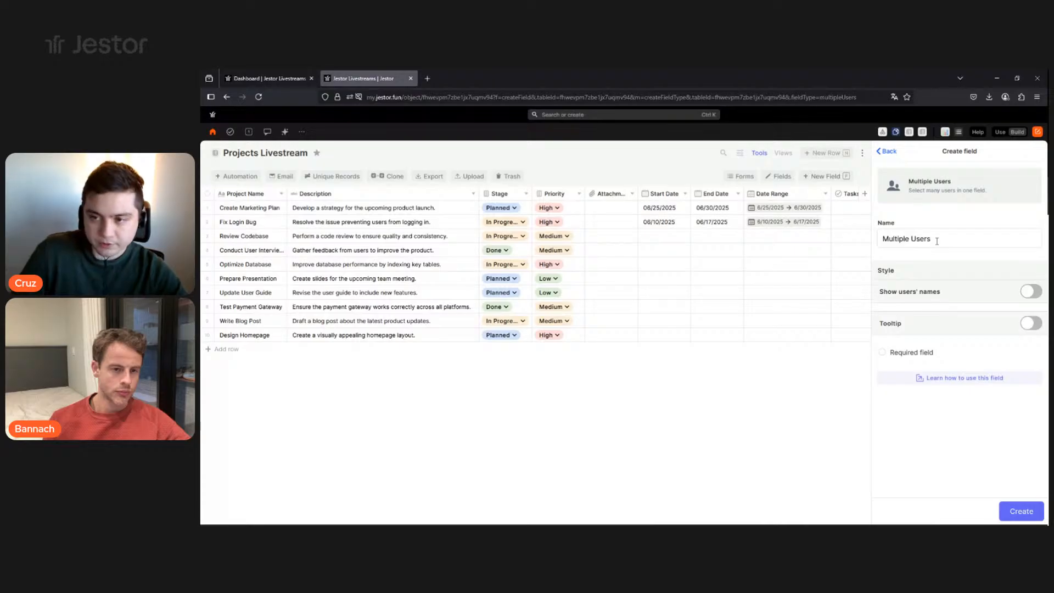
{"action": "triple_click", "coordinate": [937, 240]}
{"action": "type", "text": "Own"}
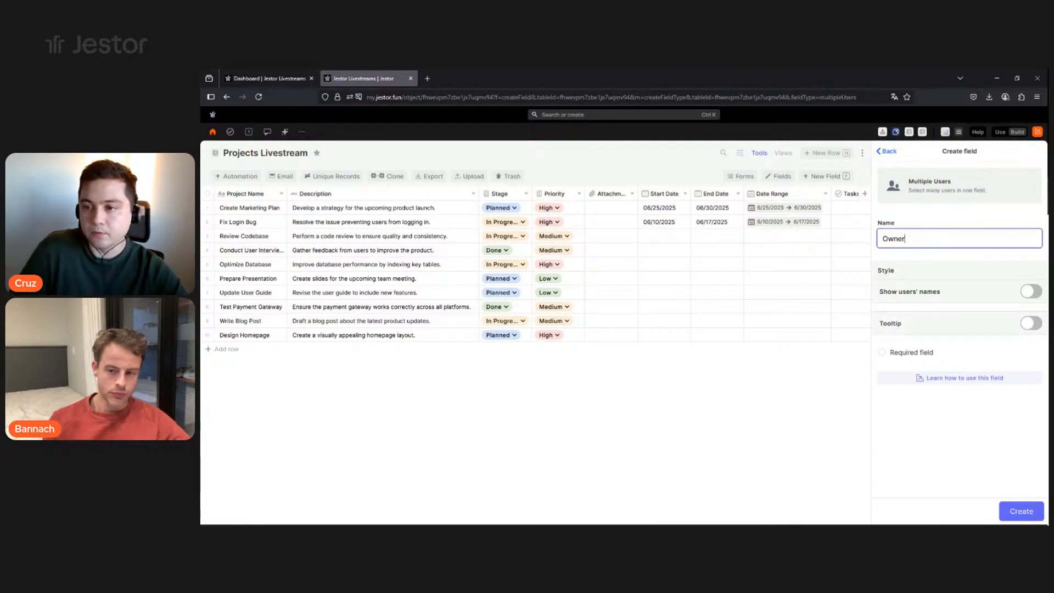
{"action": "left_click", "coordinate": [1018, 508]}
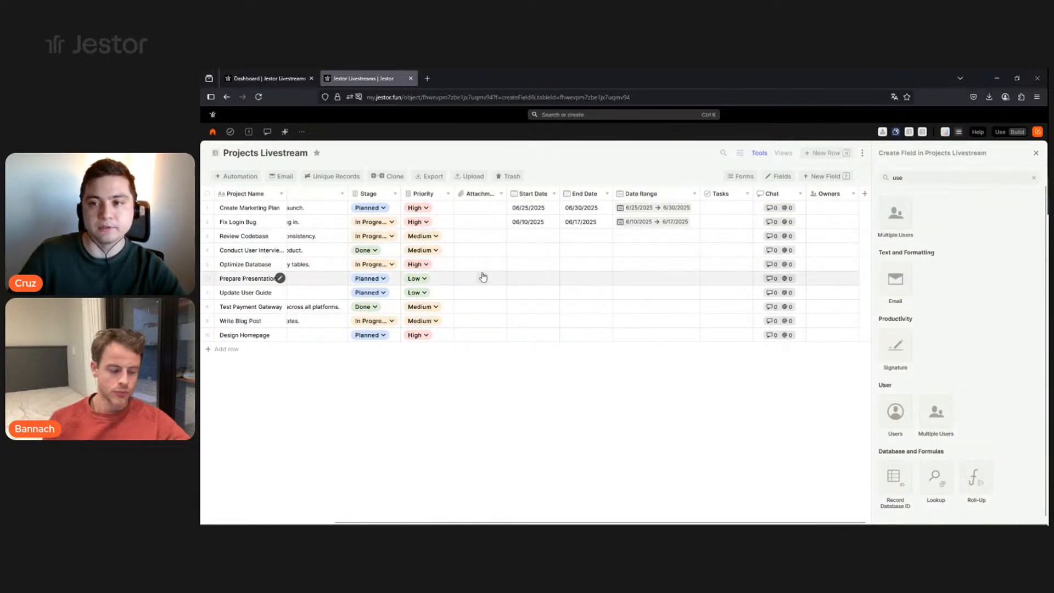
Return to the generated app in build mode and customize its Dashboard page with a light gray background and desktop page scrolling disabled, saving the changes.
{"action": "left_click", "coordinate": [260, 80]}
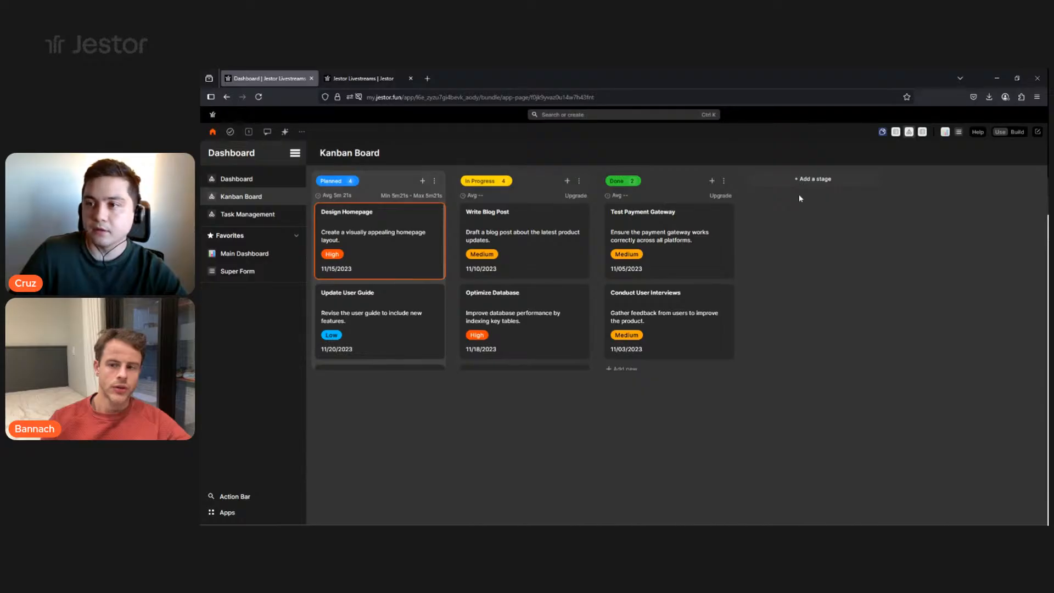
{"action": "left_click", "coordinate": [1021, 136]}
{"action": "left_click", "coordinate": [224, 178]}
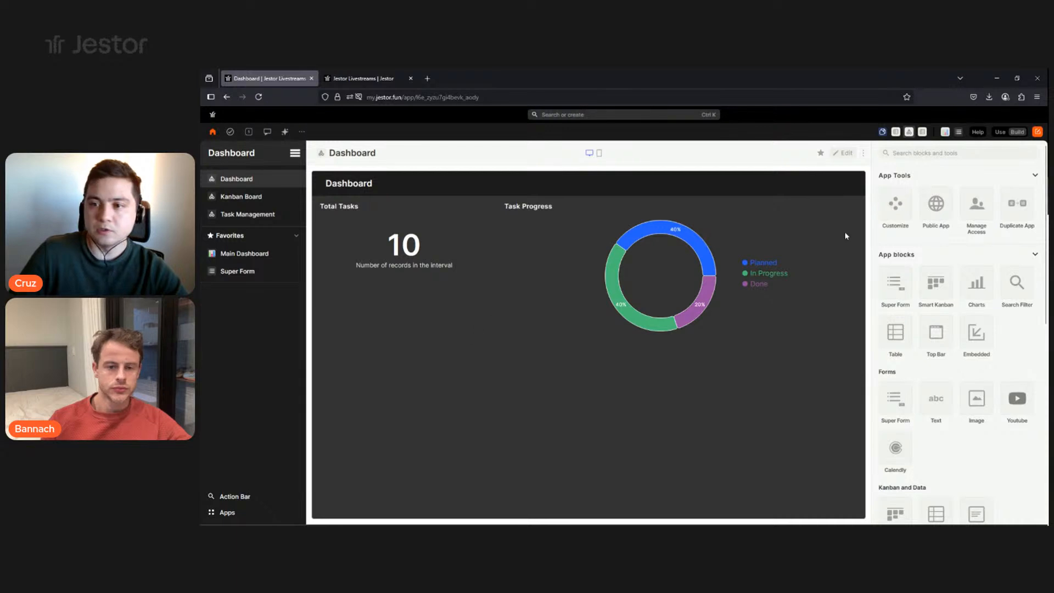
{"action": "left_click", "coordinate": [895, 215]}
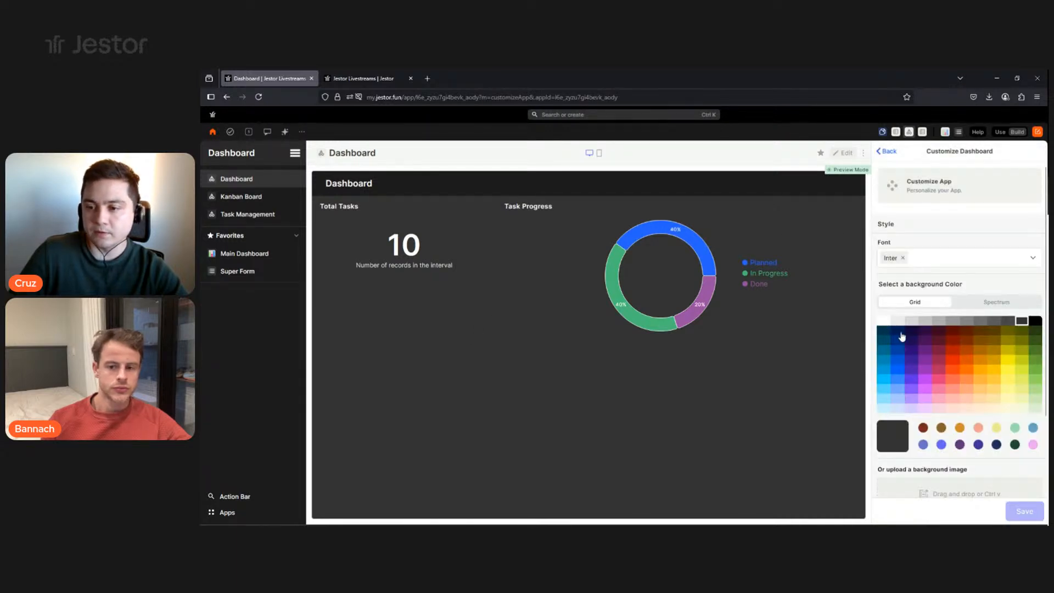
{"action": "left_click", "coordinate": [897, 320]}
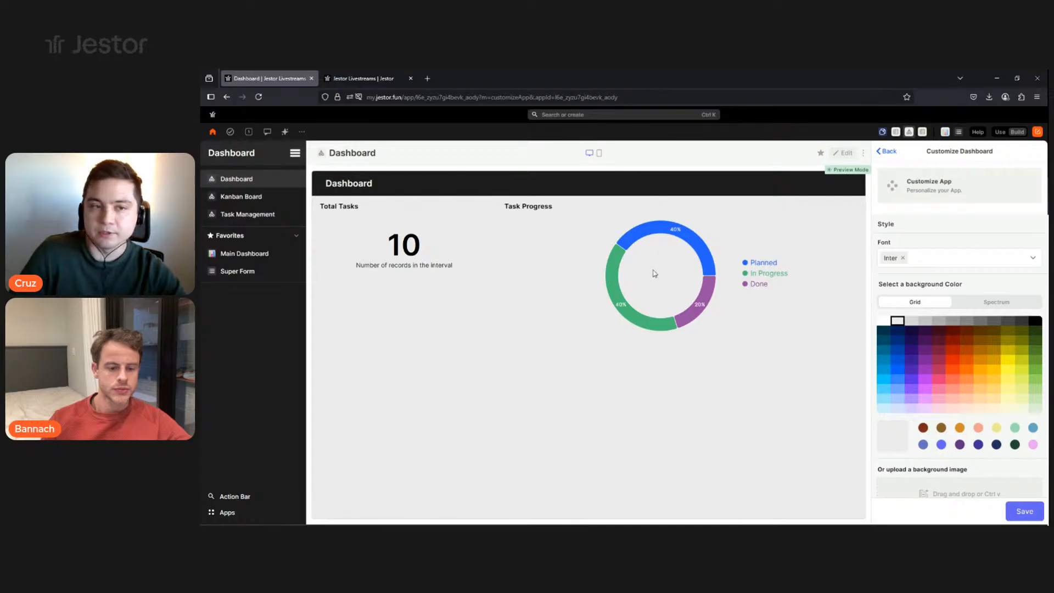
{"action": "scroll", "coordinate": [896, 337], "scroll_direction": "down", "scroll_amount": 3}
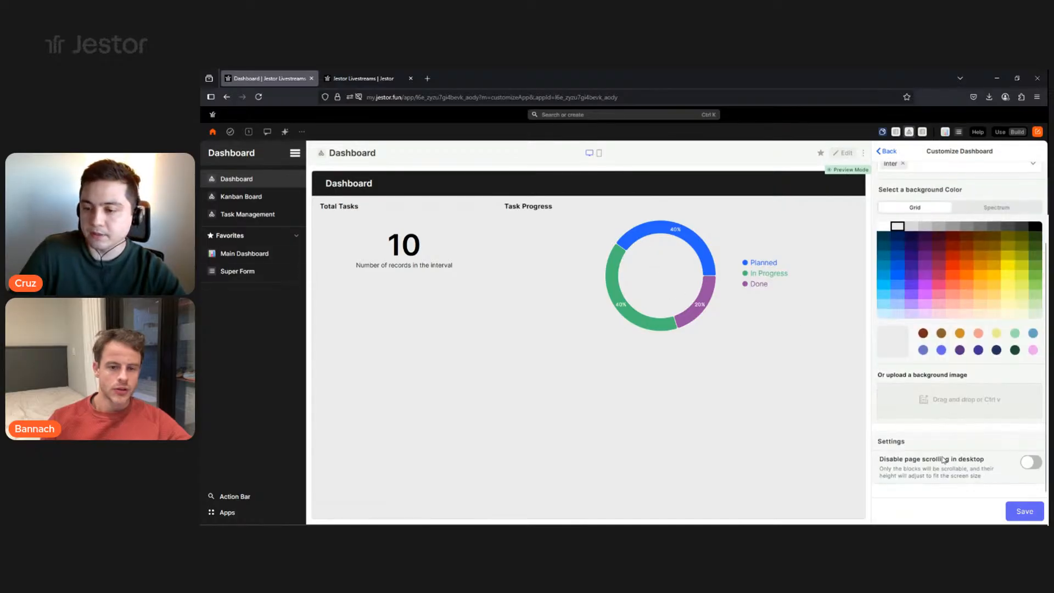
{"action": "left_click", "coordinate": [1035, 465]}
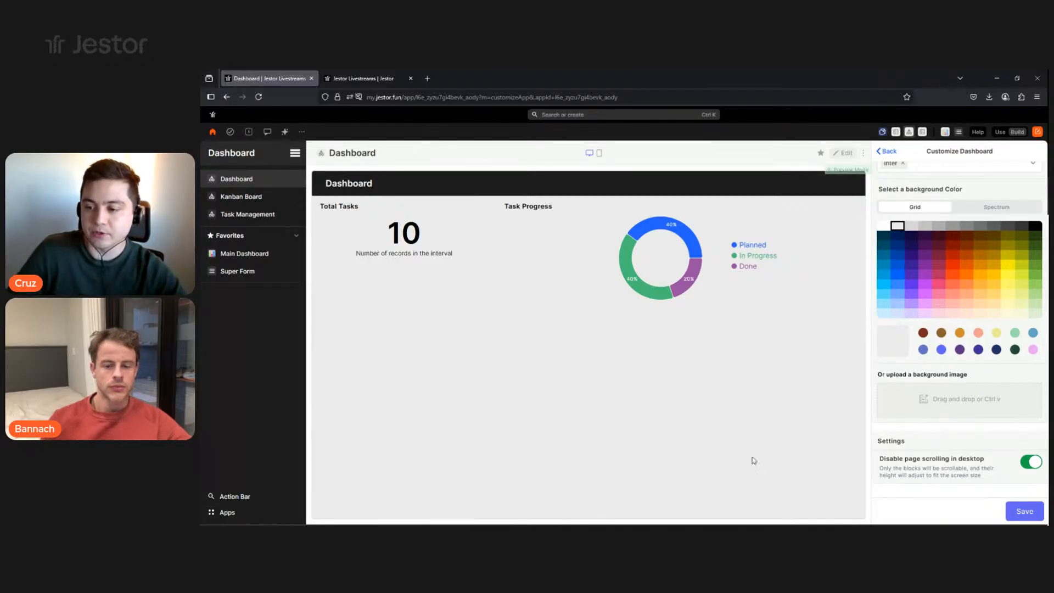
{"action": "left_click", "coordinate": [1021, 511]}
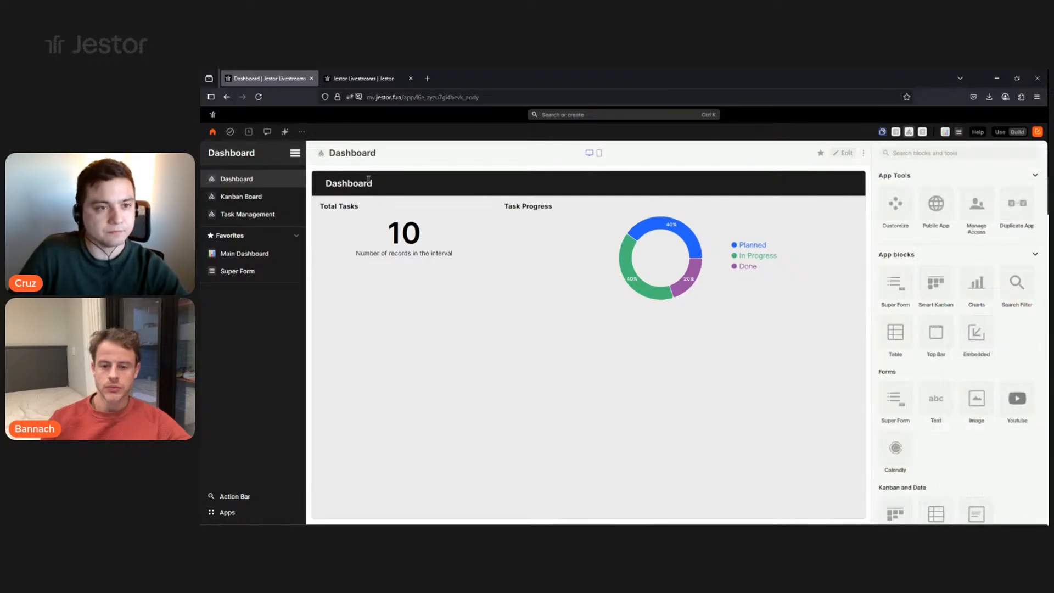
Customize the Kanban Board page with a light gray background and desktop page scrolling disabled, and save it.
{"action": "left_click", "coordinate": [256, 201]}
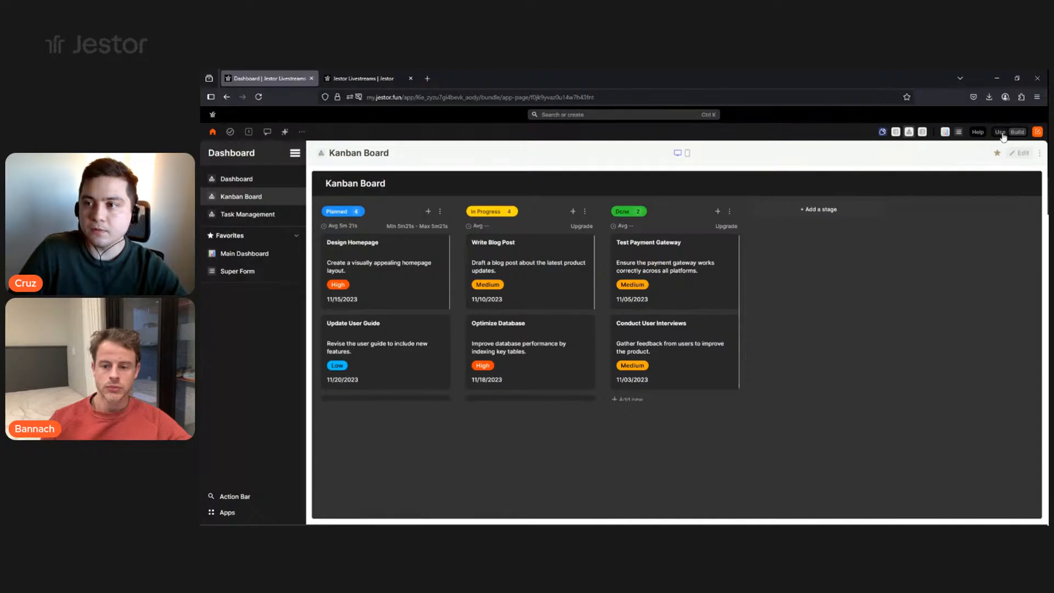
{"action": "left_click", "coordinate": [1020, 152]}
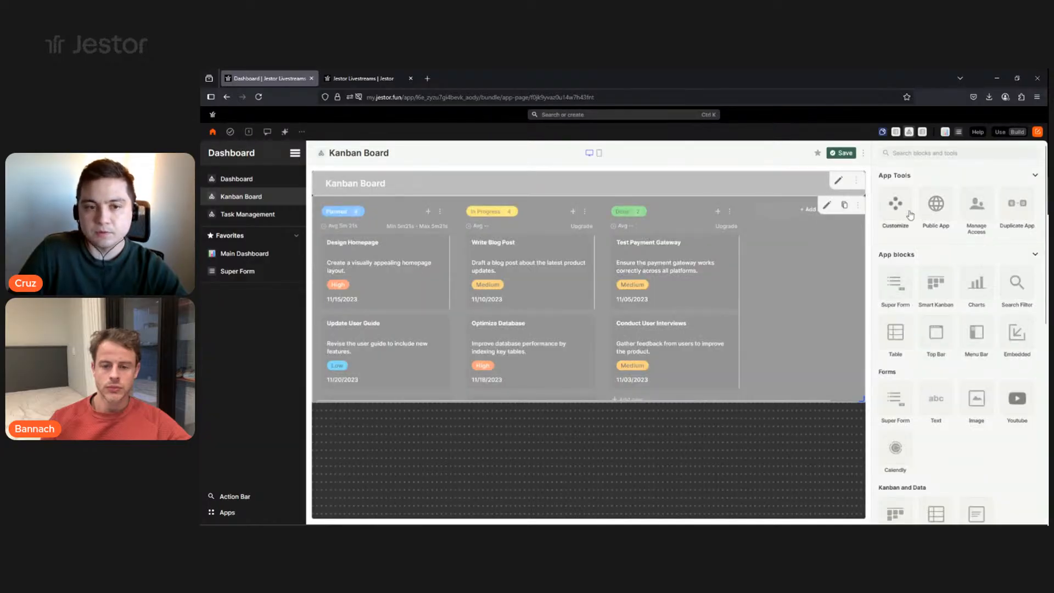
{"action": "left_click", "coordinate": [909, 214]}
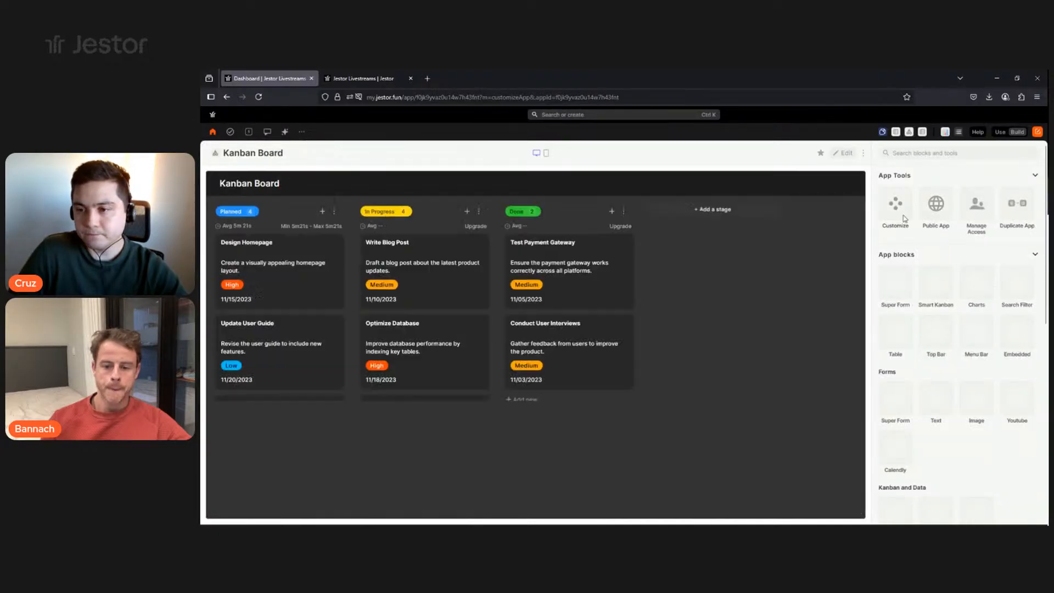
{"action": "left_click", "coordinate": [893, 321]}
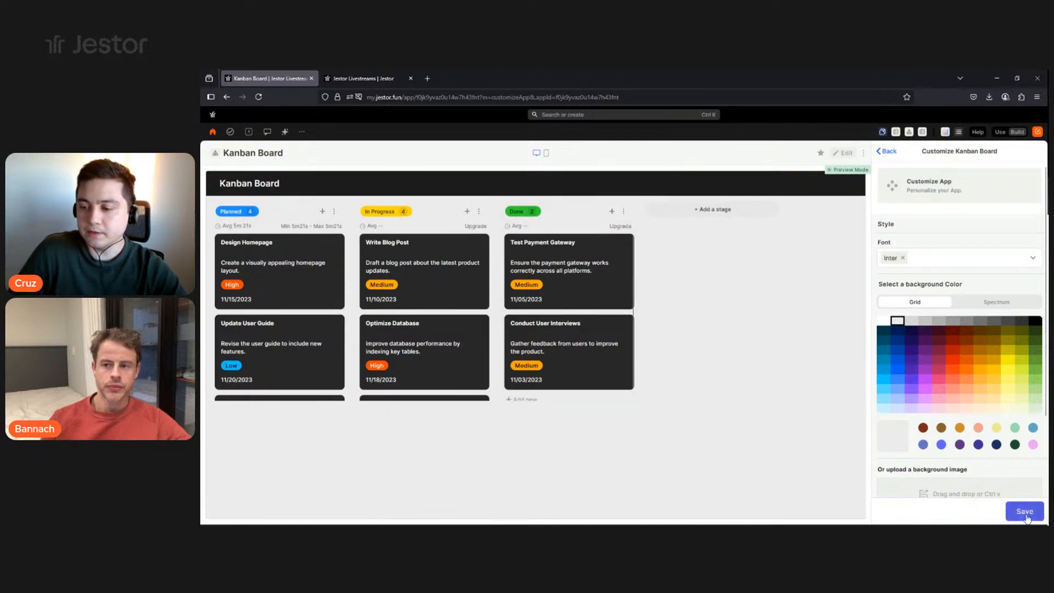
{"action": "scroll", "coordinate": [1009, 359], "scroll_direction": "down", "scroll_amount": 2}
{"action": "left_click", "coordinate": [1031, 461]}
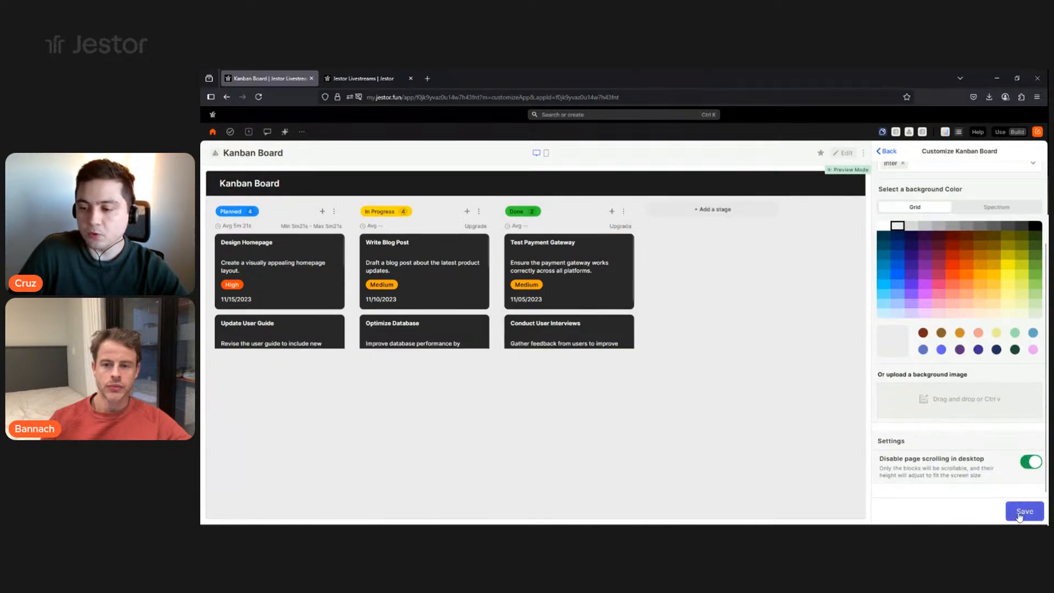
{"action": "left_click", "coordinate": [1019, 511]}
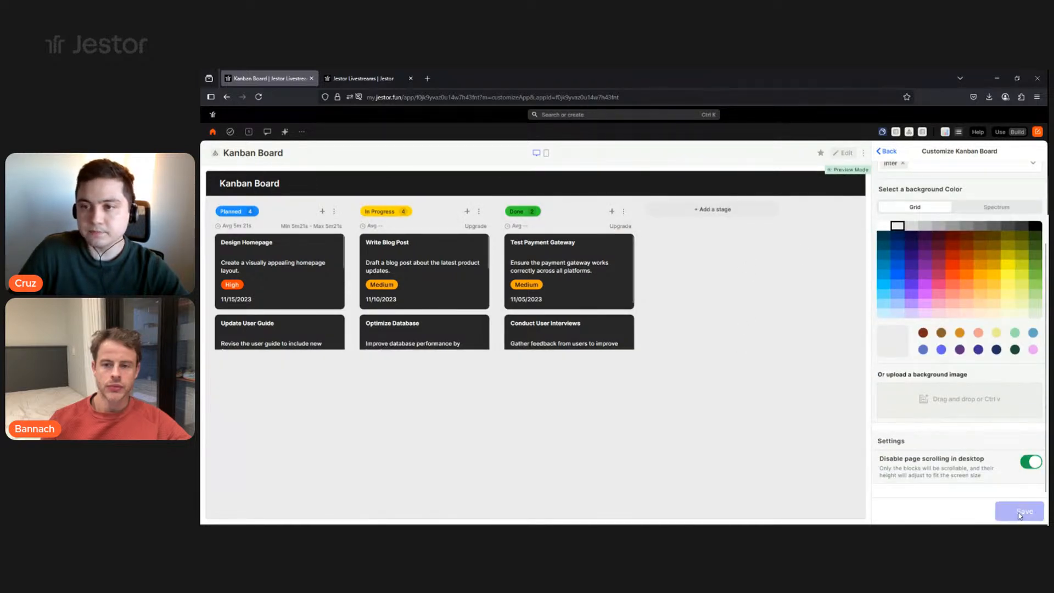
Edit the Kanban Board page's title bar block, set its bar color to white and save the block.
{"action": "left_click", "coordinate": [844, 154]}
{"action": "left_click", "coordinate": [837, 181]}
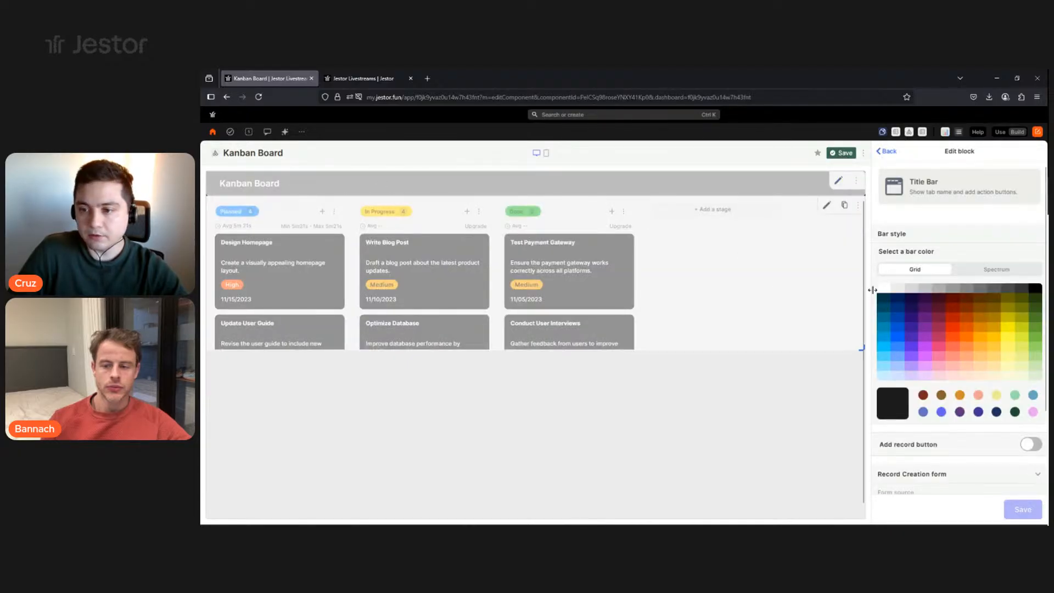
{"action": "left_click", "coordinate": [883, 289]}
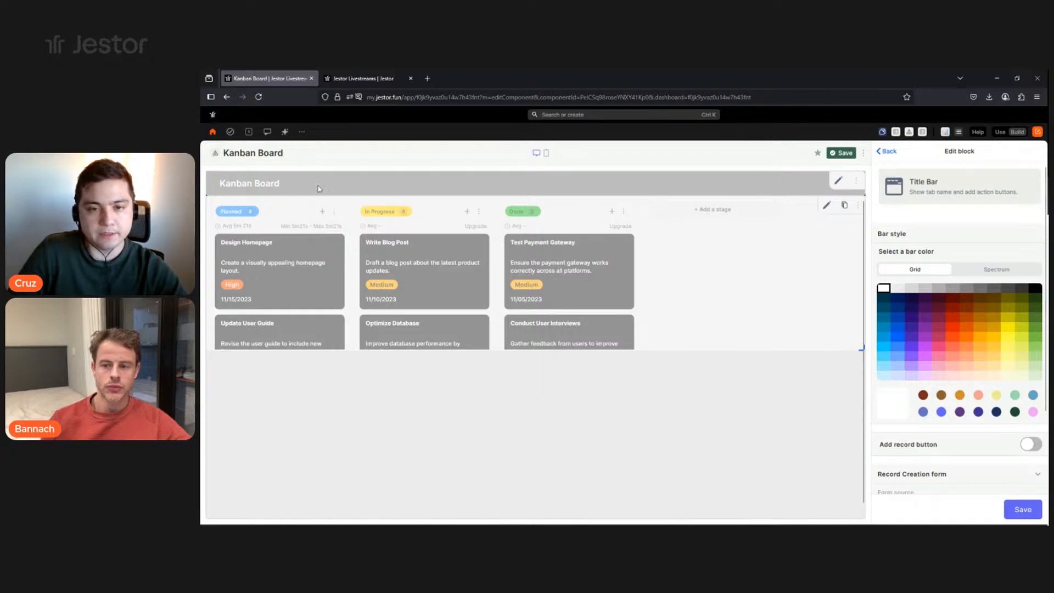
{"action": "scroll", "coordinate": [987, 466], "scroll_direction": "down", "scroll_amount": 2}
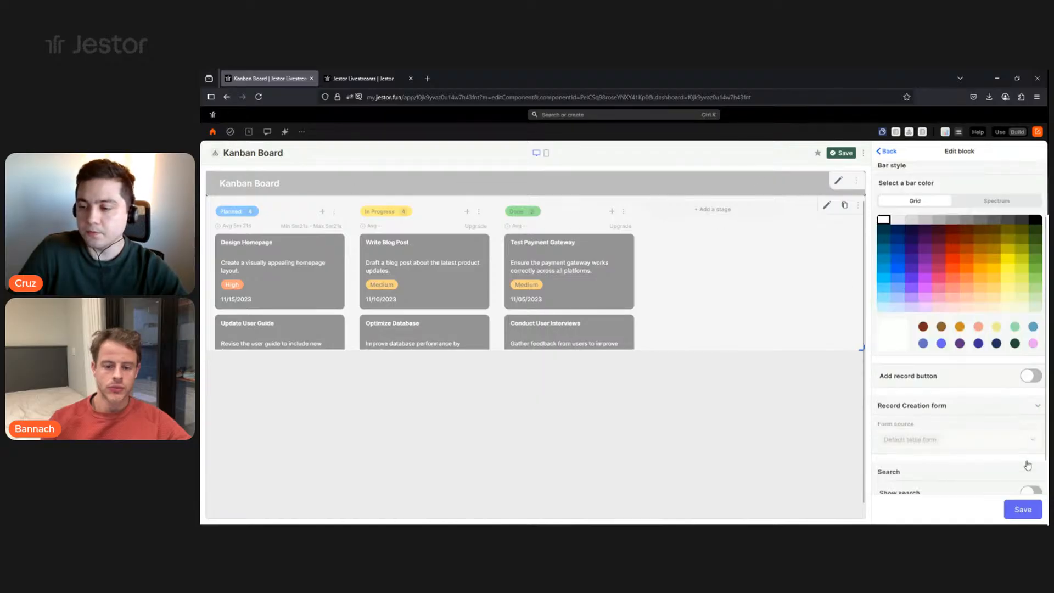
{"action": "left_click", "coordinate": [1020, 506]}
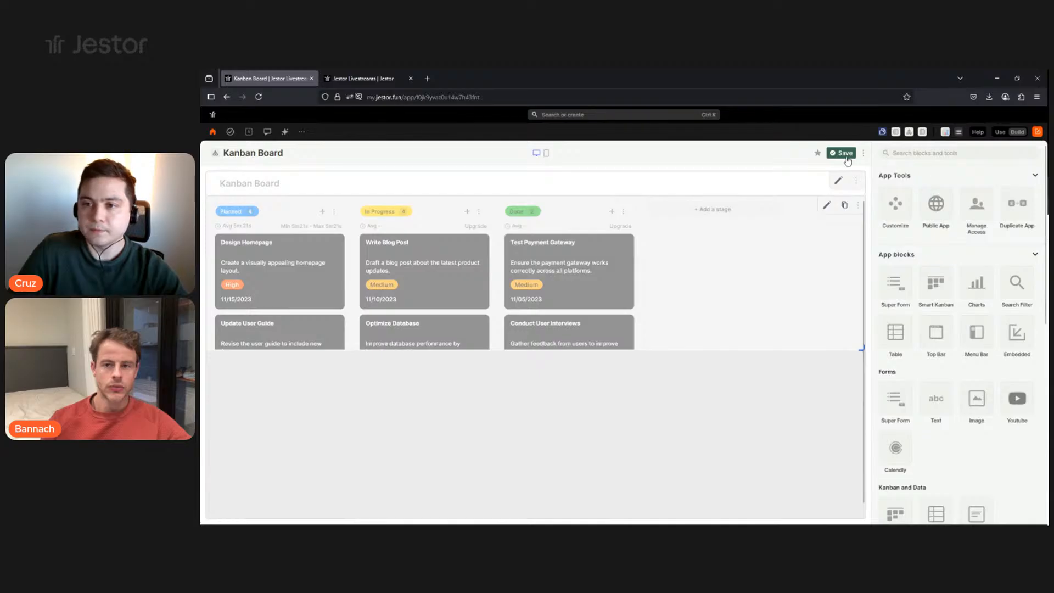
Open the Task Management page and customize it with a light gray background and desktop page scrolling disabled, saving the changes.
{"action": "left_click", "coordinate": [909, 133]}
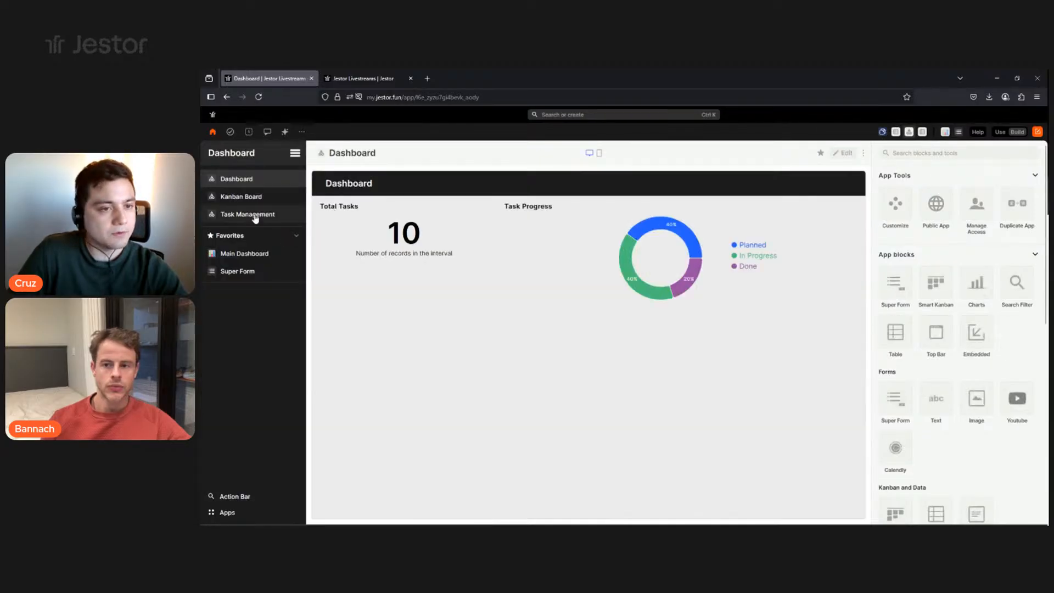
{"action": "left_click", "coordinate": [254, 217]}
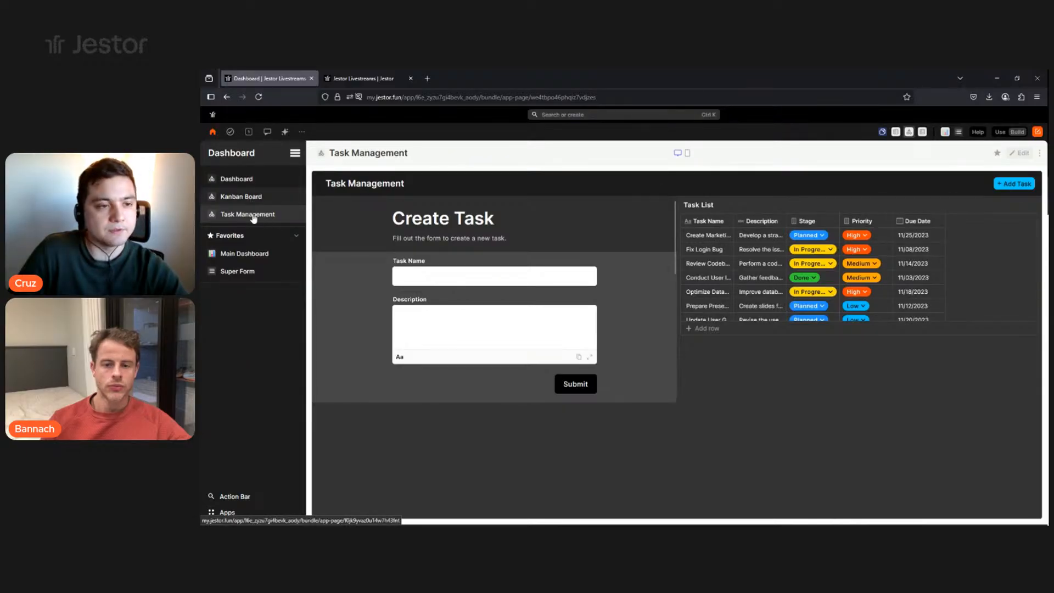
{"action": "left_click", "coordinate": [1019, 153]}
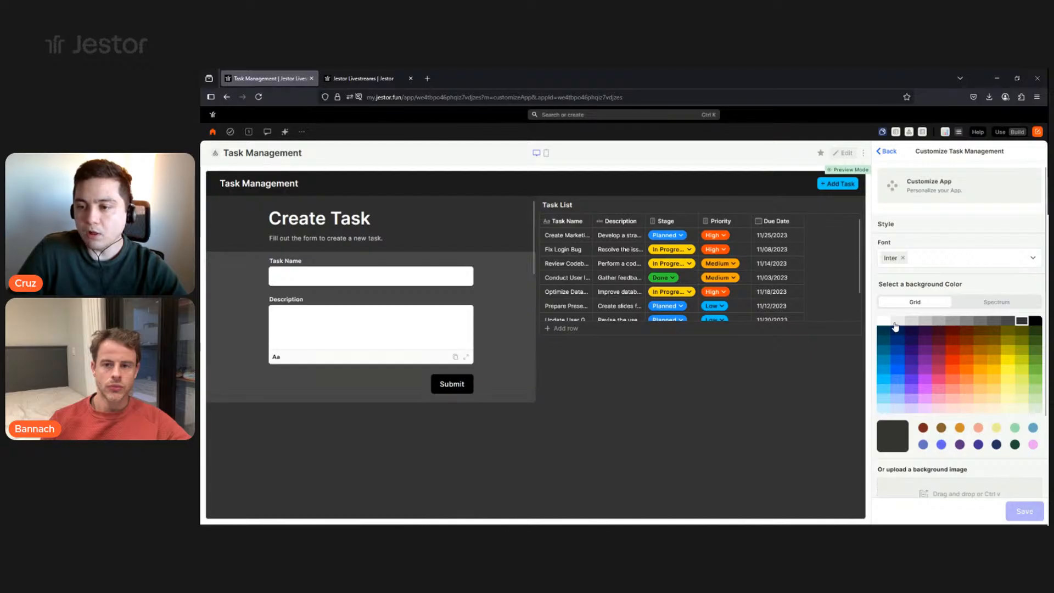
{"action": "left_click", "coordinate": [895, 324]}
{"action": "scroll", "coordinate": [988, 438], "scroll_direction": "down", "scroll_amount": 3}
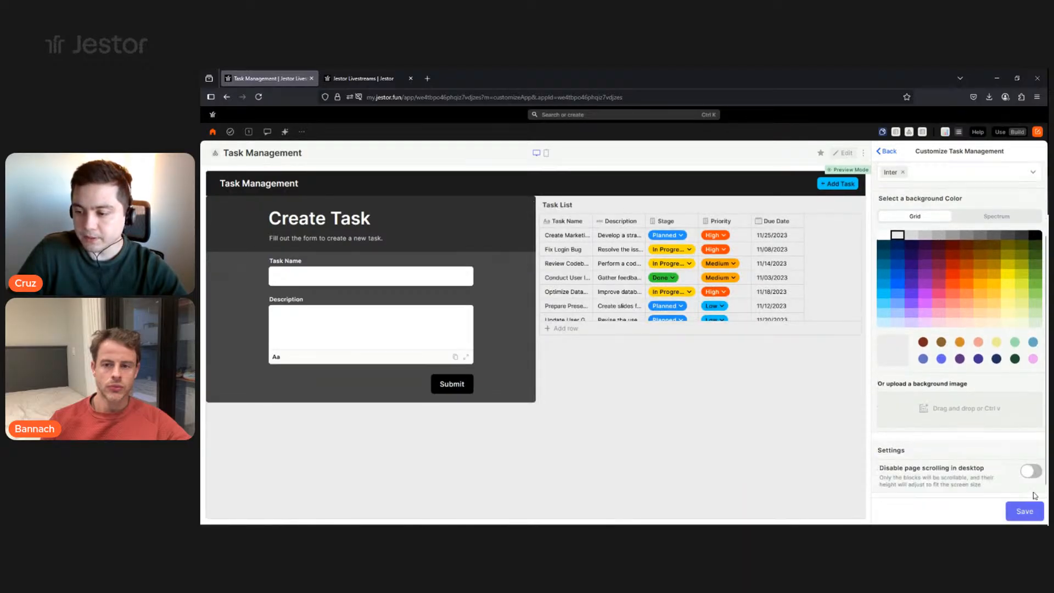
{"action": "left_click", "coordinate": [1030, 462]}
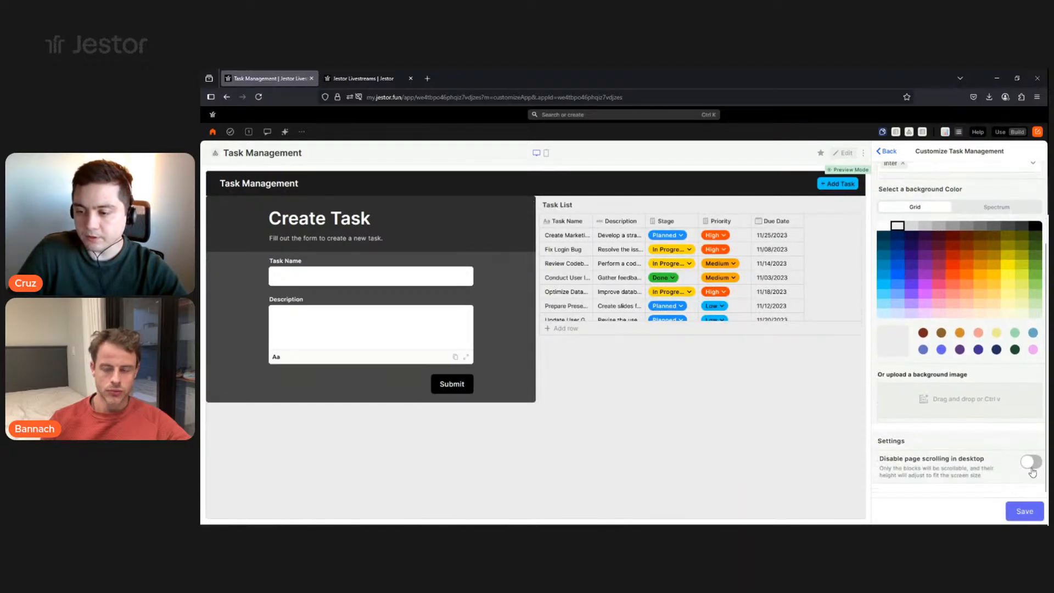
{"action": "left_click", "coordinate": [1020, 515]}
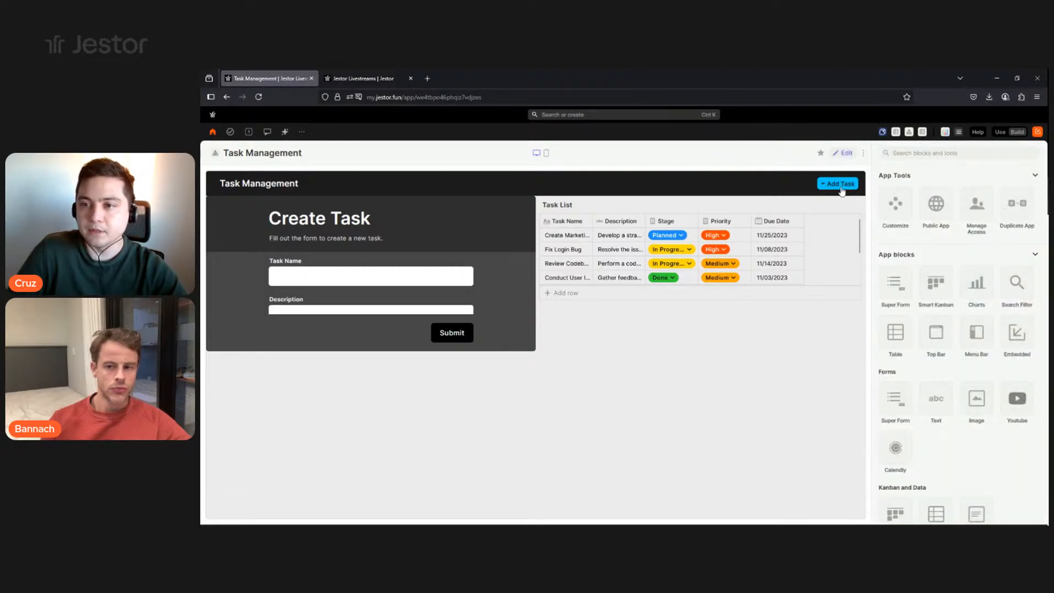
Edit the Task Management page's title bar block, setting the bar color to white and the add record button color to dark navy blue.
{"action": "left_click", "coordinate": [838, 182]}
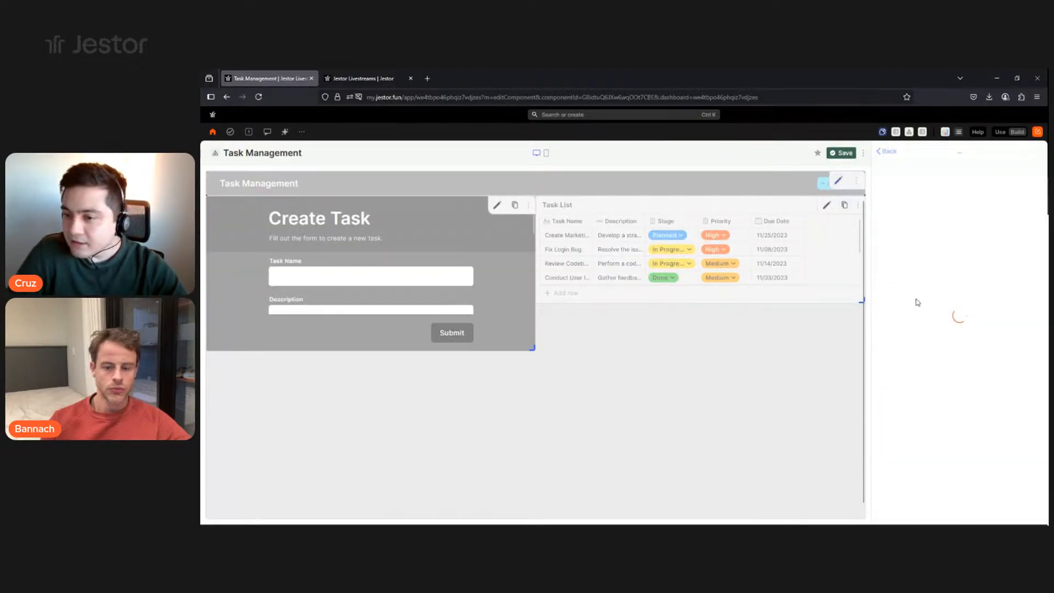
{"action": "left_click", "coordinate": [887, 291]}
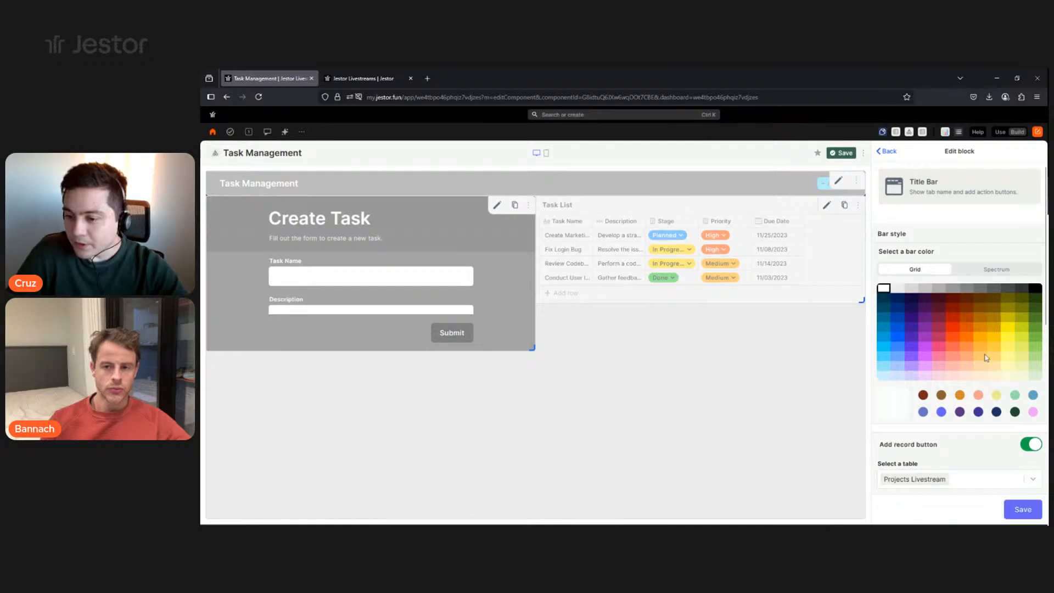
{"action": "scroll", "coordinate": [988, 363], "scroll_direction": "down", "scroll_amount": 5}
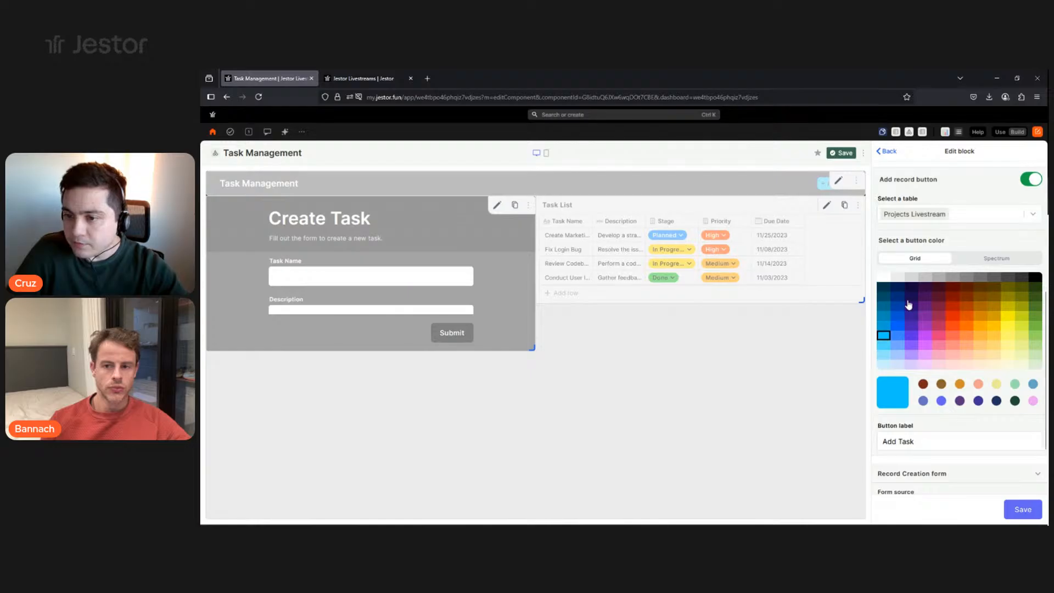
{"action": "left_click", "coordinate": [889, 292]}
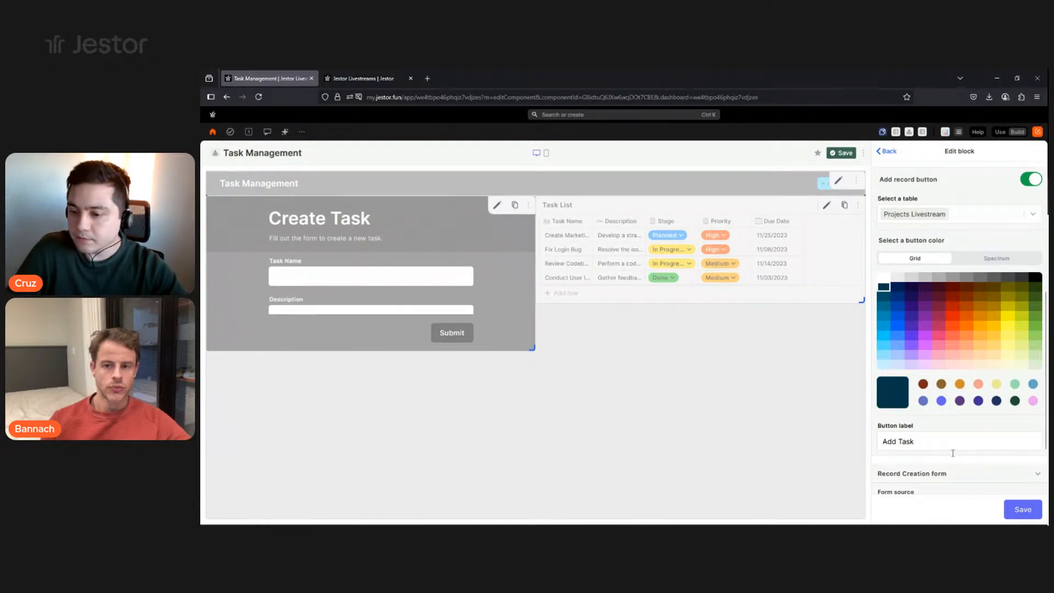
Change the title bar's add record button label to "Add Project" and save the block.
{"action": "scroll", "coordinate": [955, 453], "scroll_direction": "down", "scroll_amount": 3}
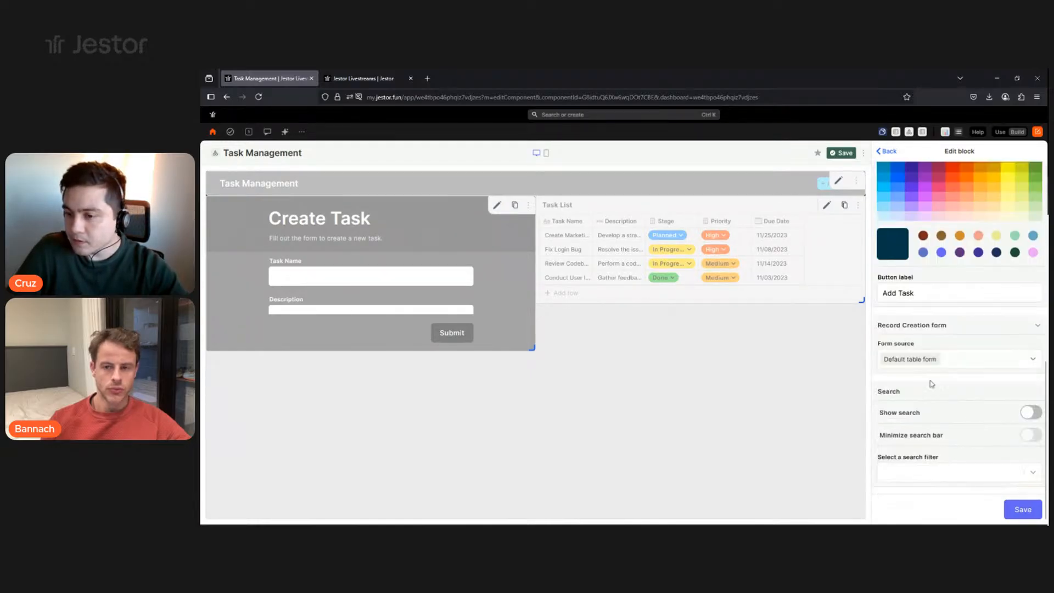
{"action": "double_click", "coordinate": [911, 294]}
{"action": "type", "text": "/projec"}
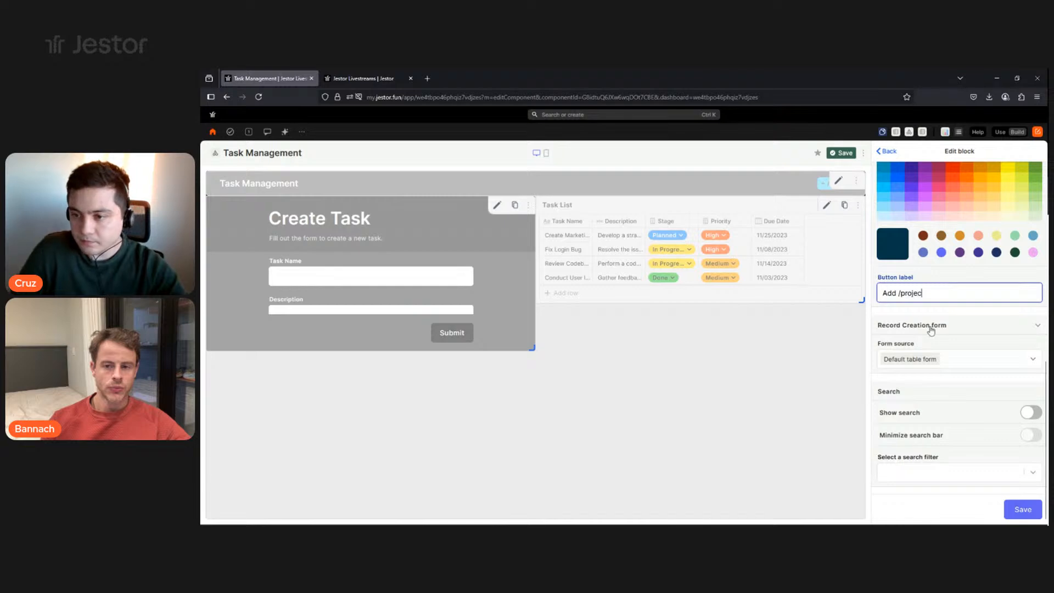
{"action": "key", "text": "BackSpace"}
{"action": "key", "text": "BackSpace"}
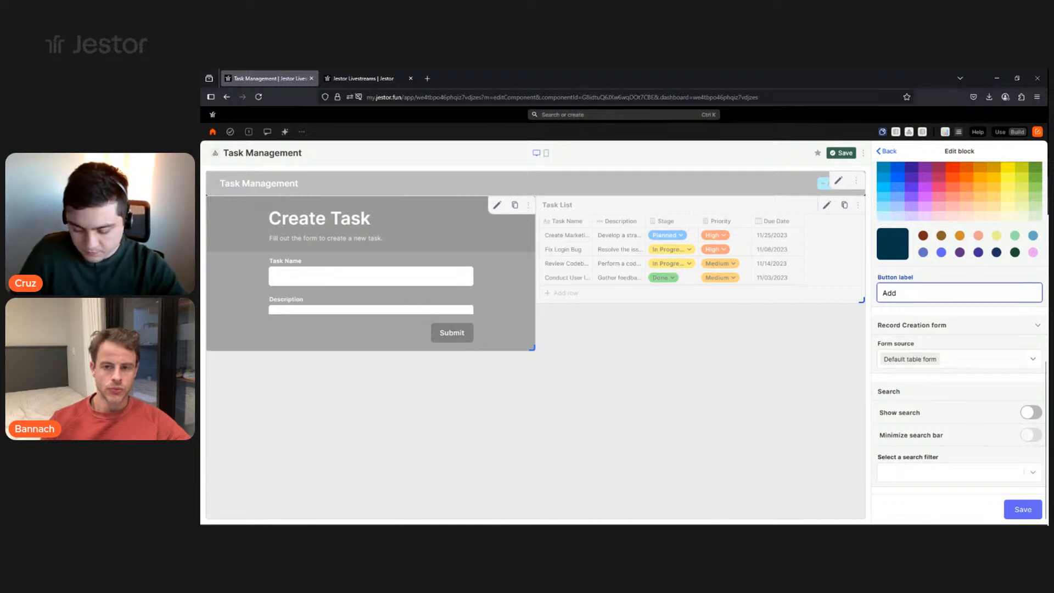
{"action": "type", "text": "Project"}
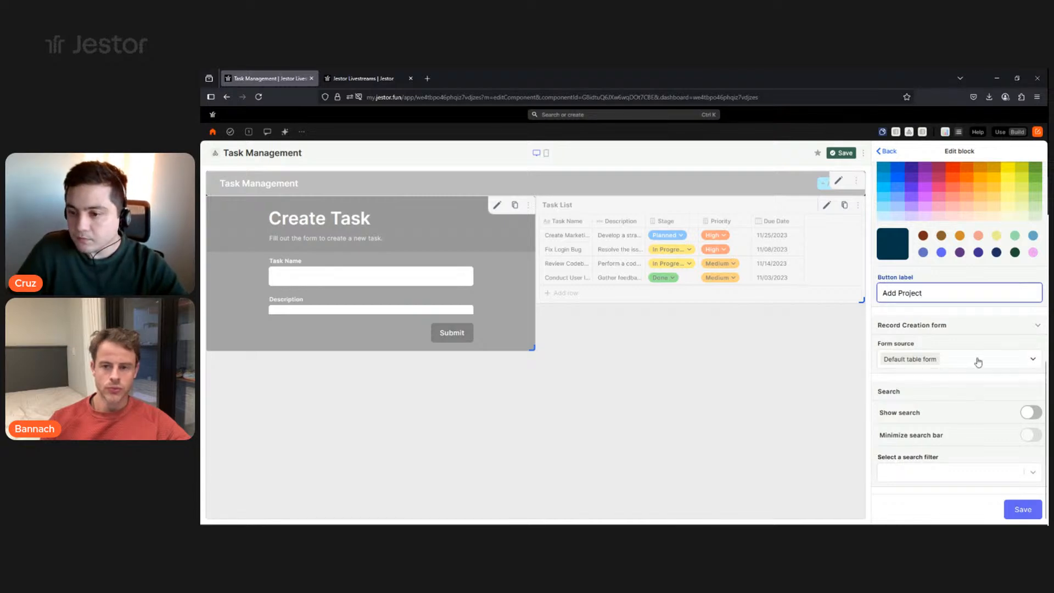
{"action": "left_click", "coordinate": [1024, 509]}
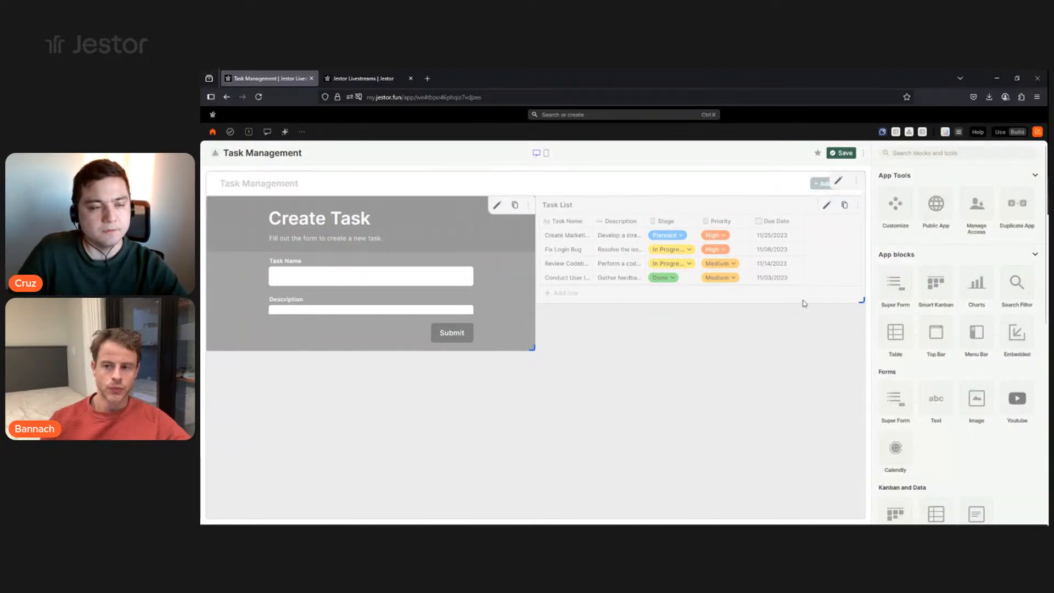
Return to the Dashboard page, set its title bar block's bar color to white and save the block.
{"action": "left_click", "coordinate": [912, 133]}
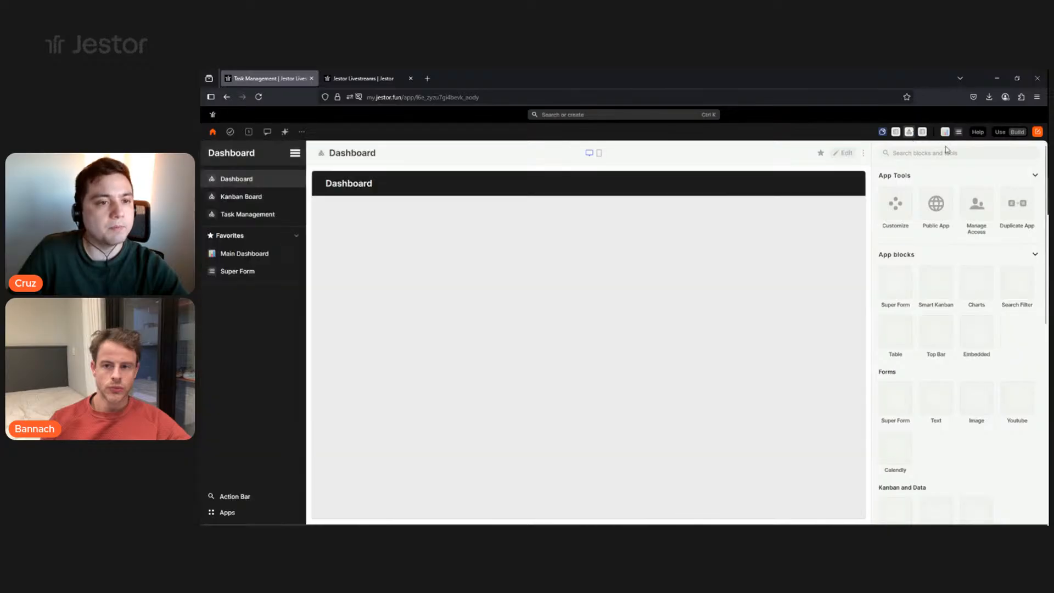
{"action": "left_click", "coordinate": [845, 153]}
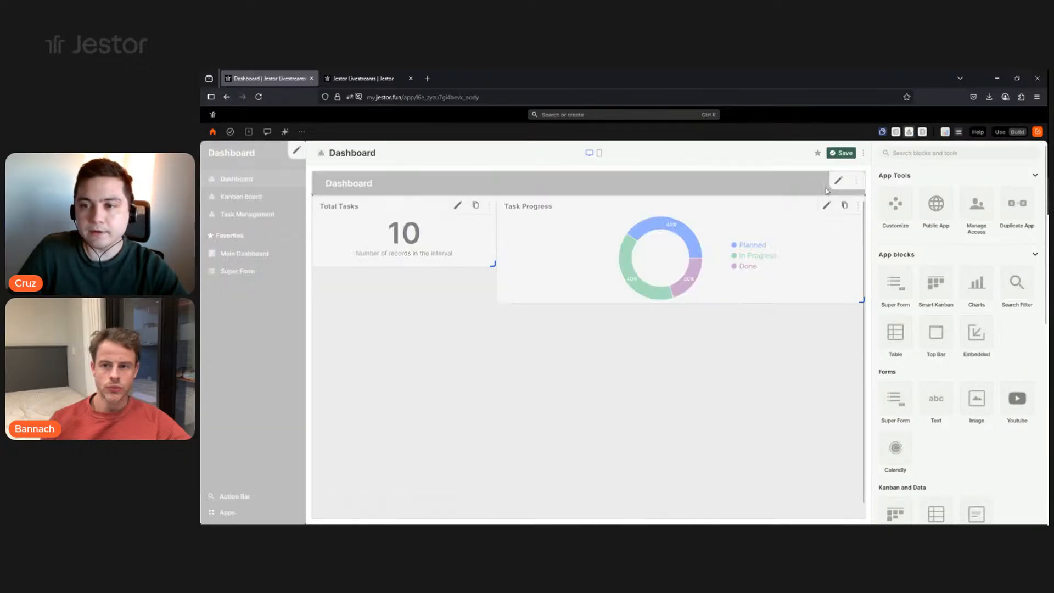
{"action": "left_click", "coordinate": [838, 183]}
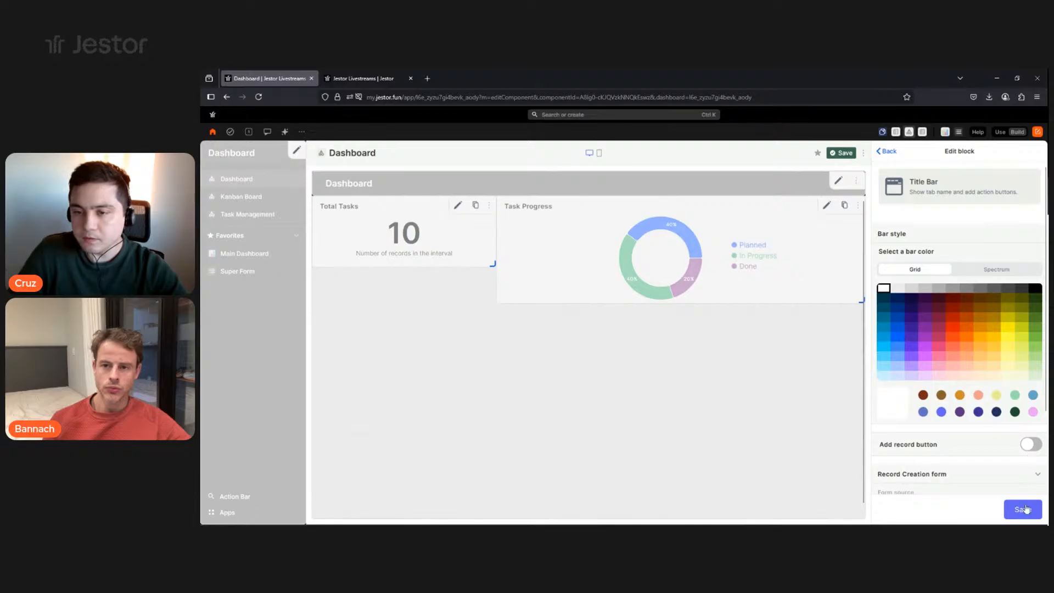
{"action": "left_click", "coordinate": [1024, 509]}
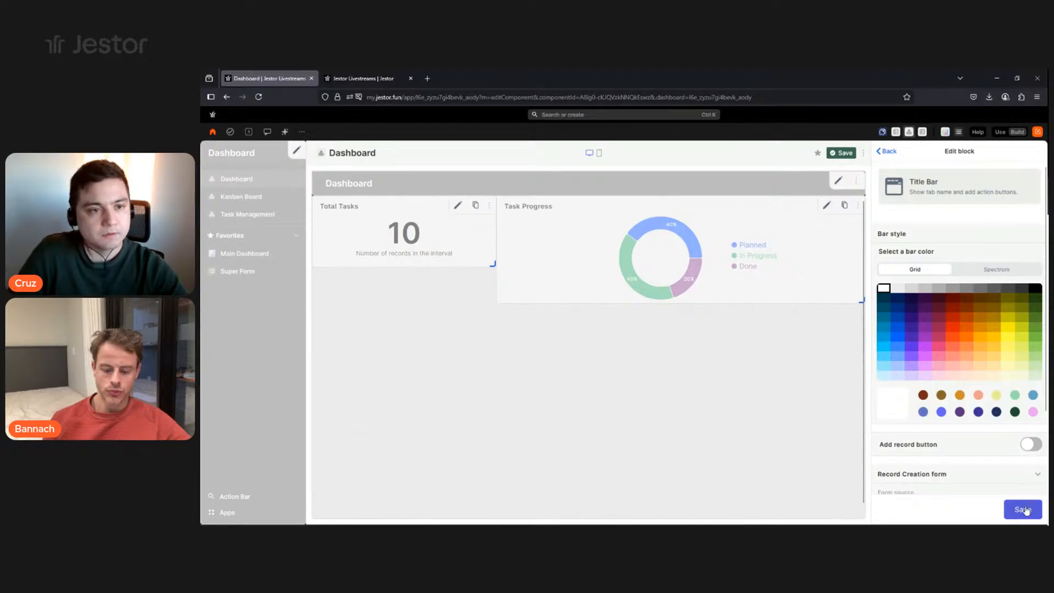
Edit the Dashboard menu bar, setting its top and bottom colors to white and removing Favorites from the menu items.
{"action": "left_click", "coordinate": [296, 152]}
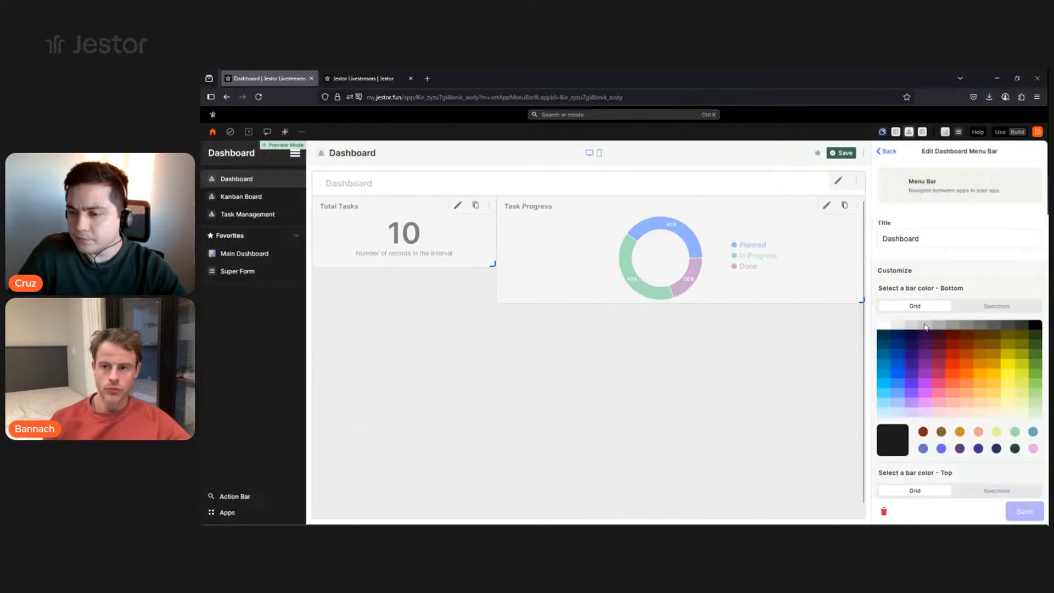
{"action": "scroll", "coordinate": [955, 396], "scroll_direction": "down", "scroll_amount": 2}
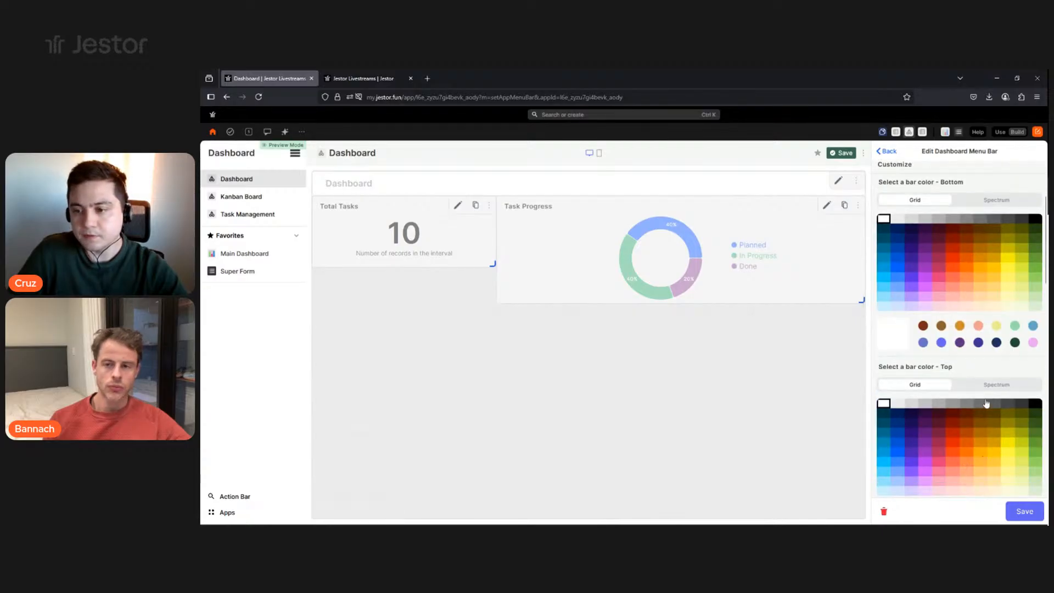
{"action": "scroll", "coordinate": [987, 387], "scroll_direction": "down", "scroll_amount": 5}
{"action": "left_click", "coordinate": [1034, 321]}
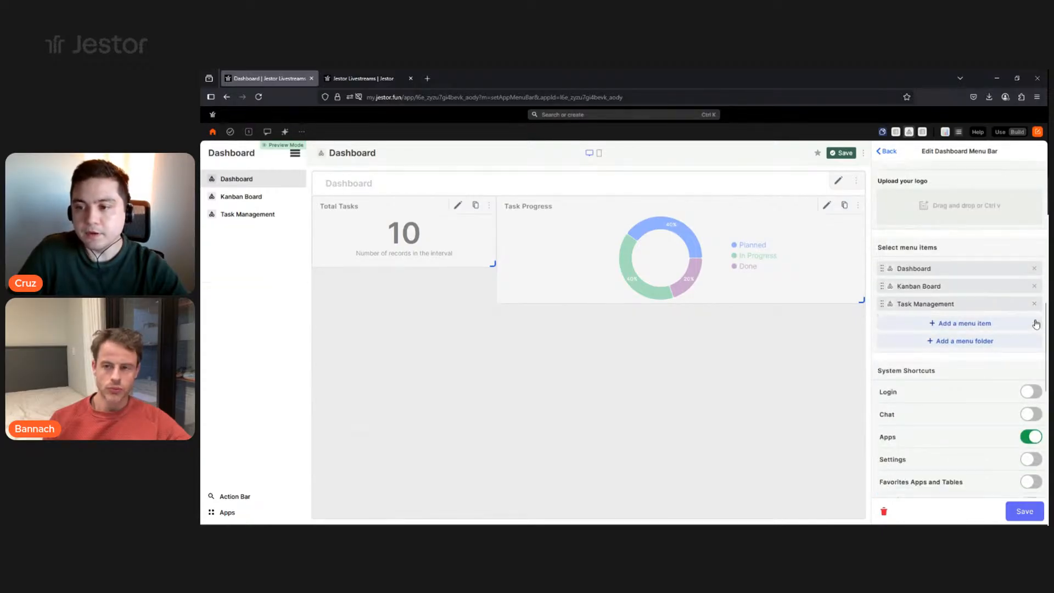
Add a menu folder titled "App" and arrange it to contain the Dashboard, Kanban Board and Task Management items.
{"action": "left_click", "coordinate": [975, 341]}
{"action": "left_click", "coordinate": [928, 322]}
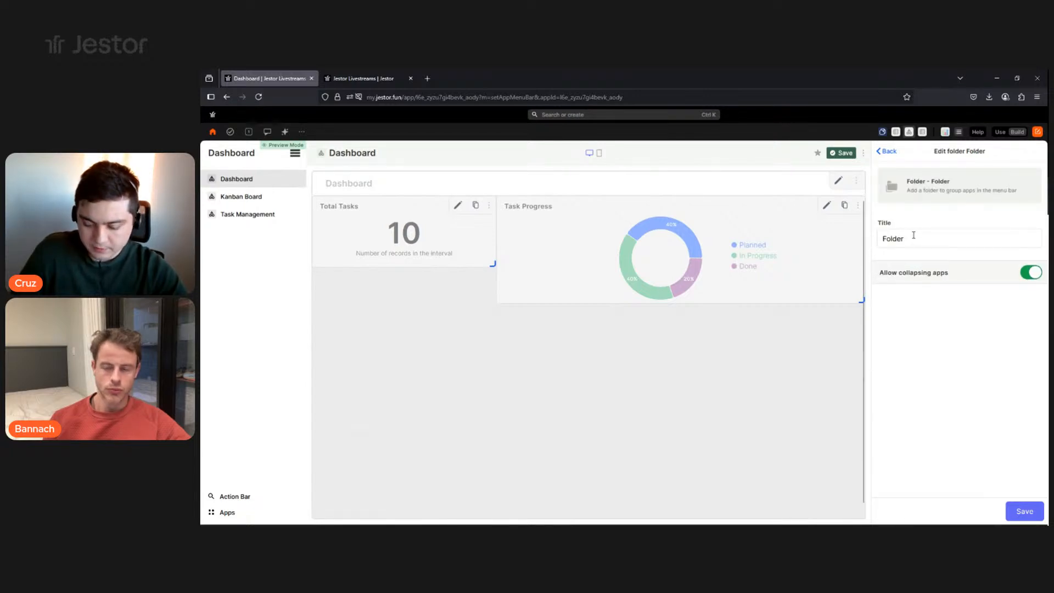
{"action": "left_click", "coordinate": [913, 234]}
{"action": "type", "text": "Appp"}
{"action": "key", "text": "BackSpace"}
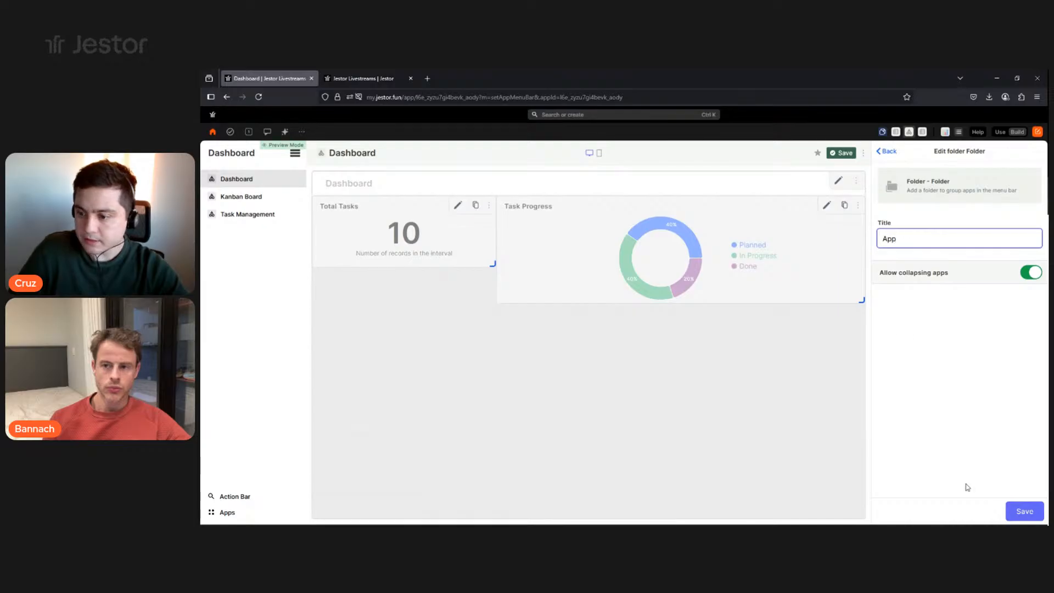
{"action": "left_click", "coordinate": [1024, 511]}
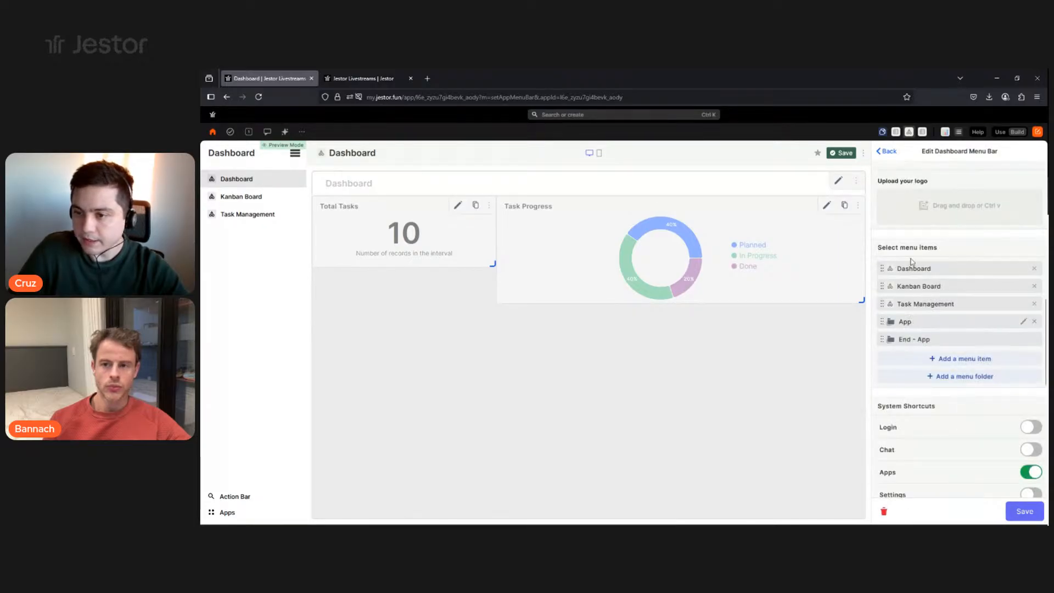
{"action": "left_click_drag", "start_coordinate": [912, 261], "coordinate": [913, 263]}
Add a second menu folder titled "Databases" and save it.
{"action": "left_click", "coordinate": [963, 376]}
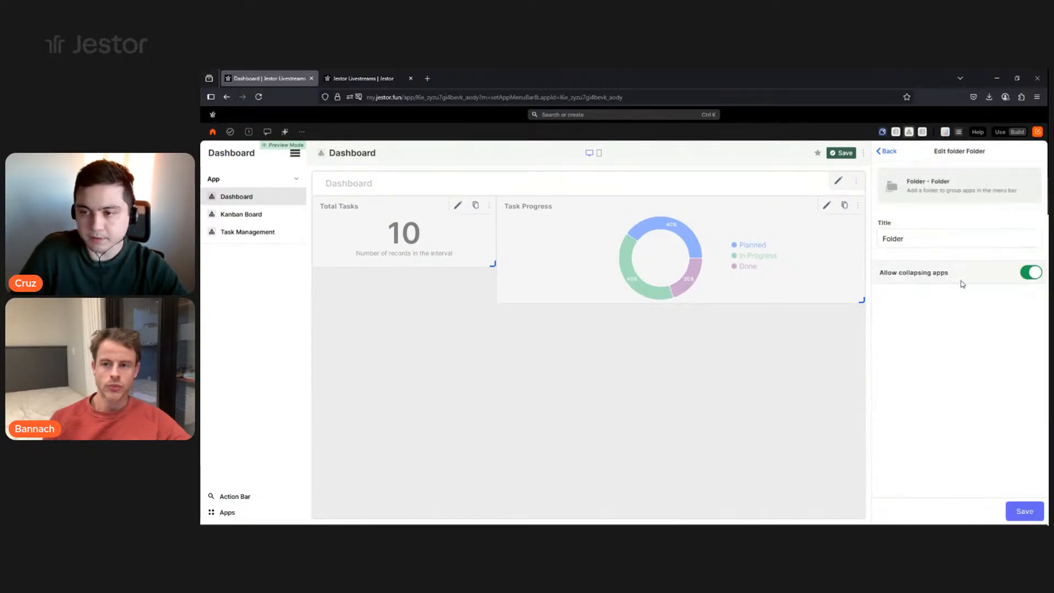
{"action": "double_click", "coordinate": [954, 244]}
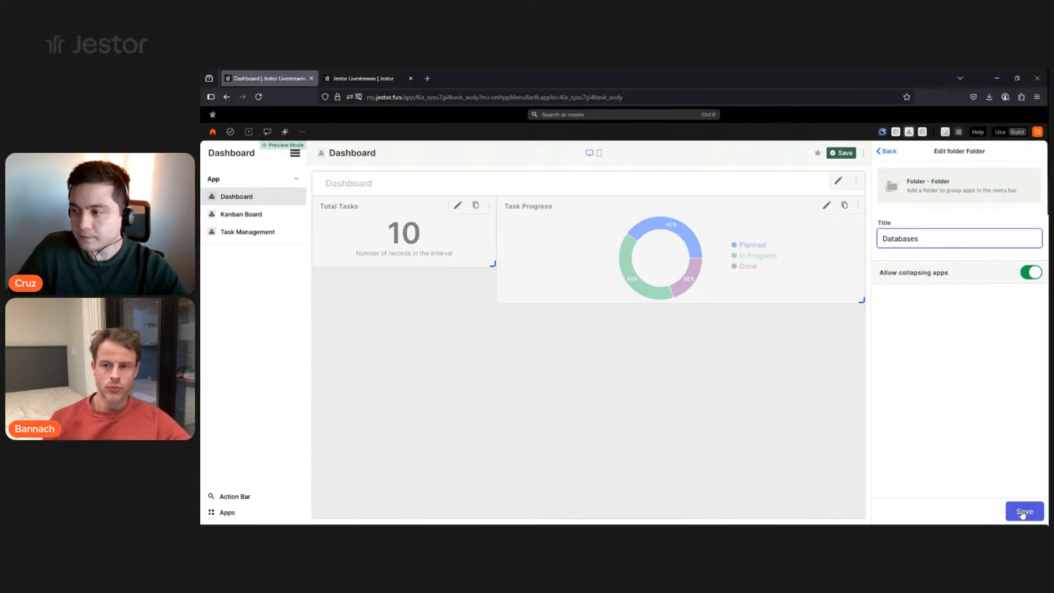
{"action": "left_click", "coordinate": [1010, 516]}
Add the Projects Livestream table as a menu item, move it inside the Databases folder and save the menu bar.
{"action": "left_click", "coordinate": [929, 399]}
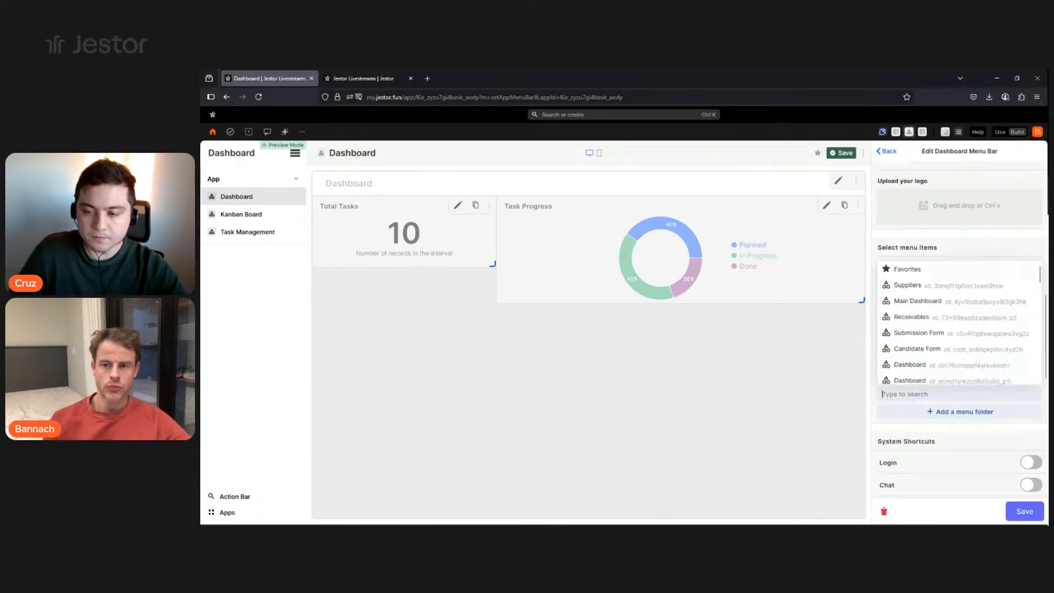
{"action": "type", "text": "lives"}
{"action": "left_click", "coordinate": [951, 381]}
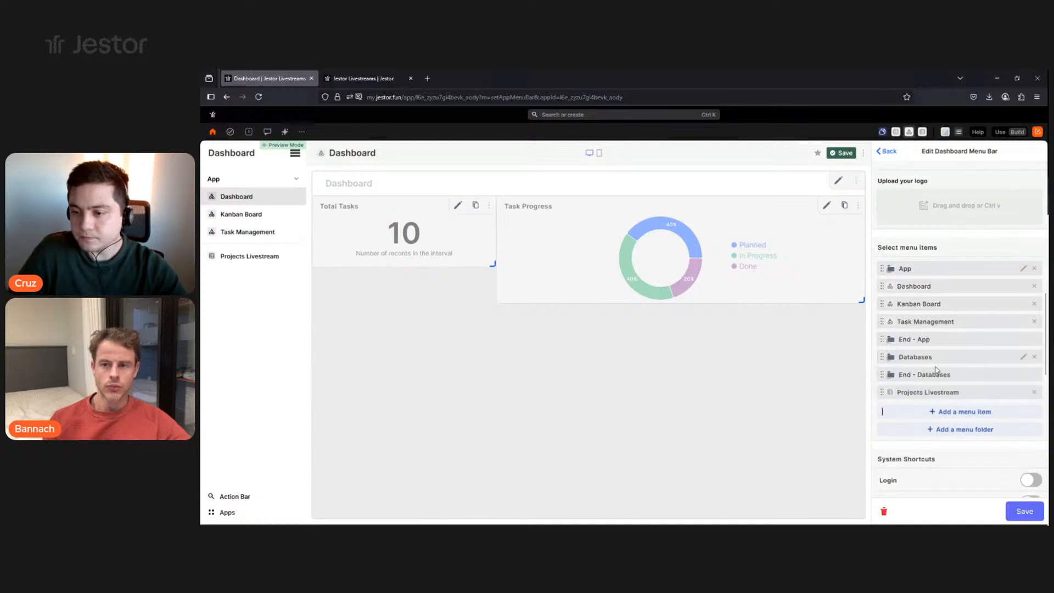
{"action": "left_click_drag", "start_coordinate": [935, 377], "coordinate": [936, 377]}
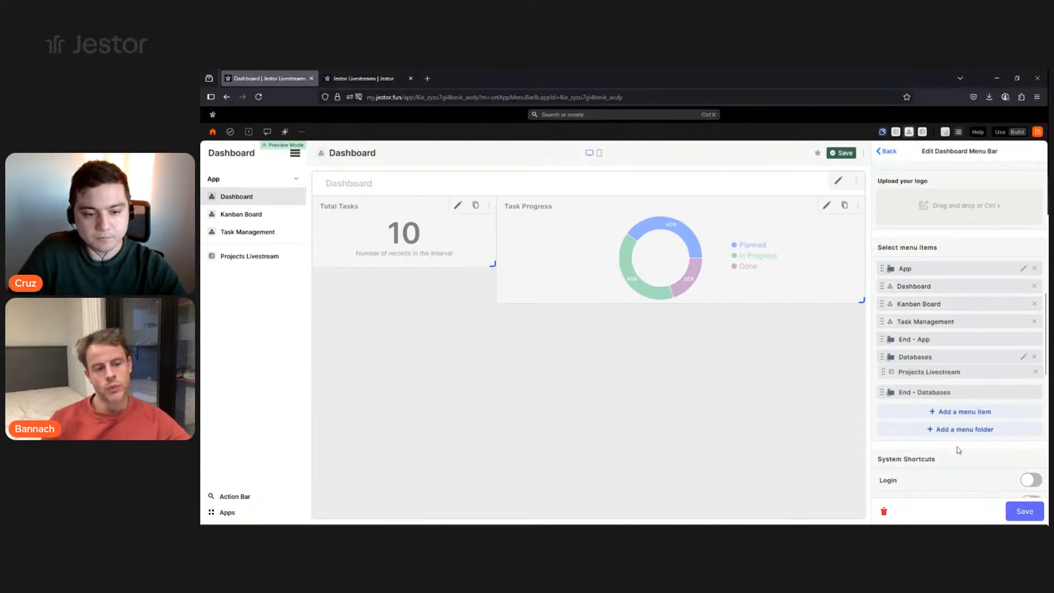
{"action": "left_click", "coordinate": [1031, 515]}
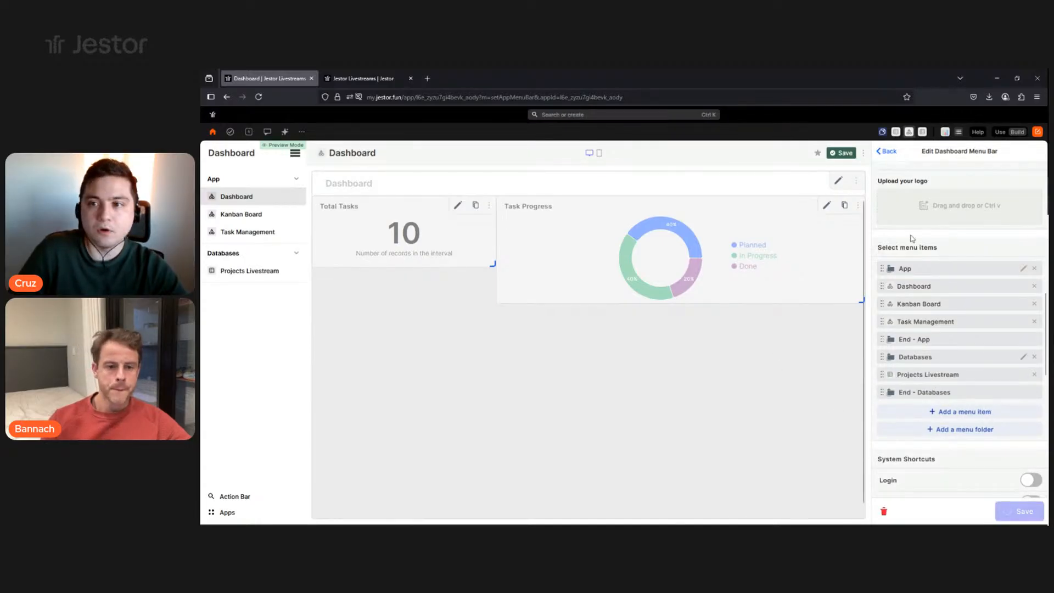
Switch the app to use mode and check the restyled Dashboard and Kanban Board pages.
{"action": "left_click", "coordinate": [999, 133]}
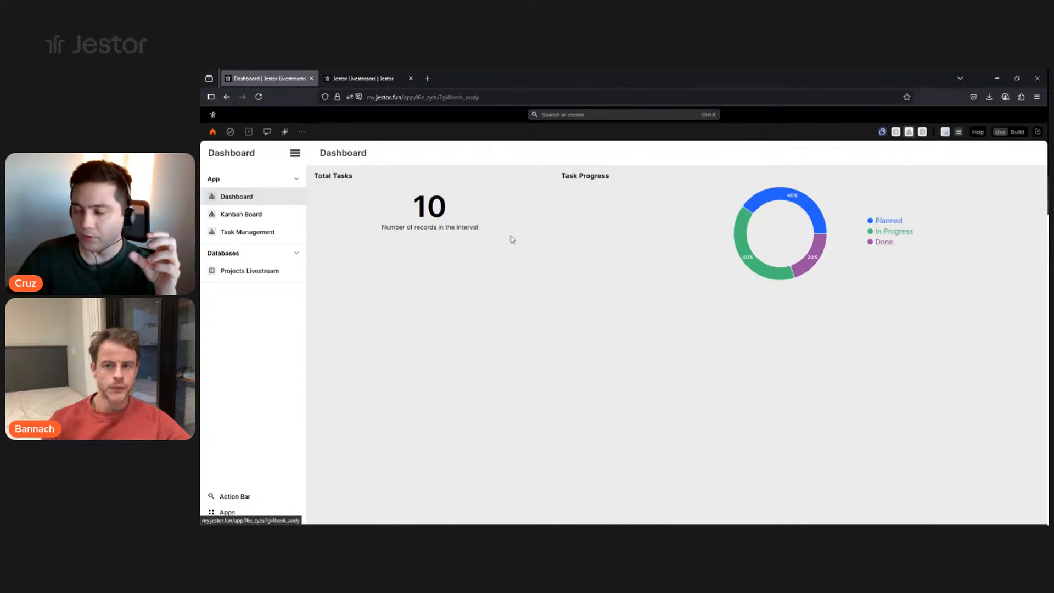
{"action": "left_click", "coordinate": [259, 220]}
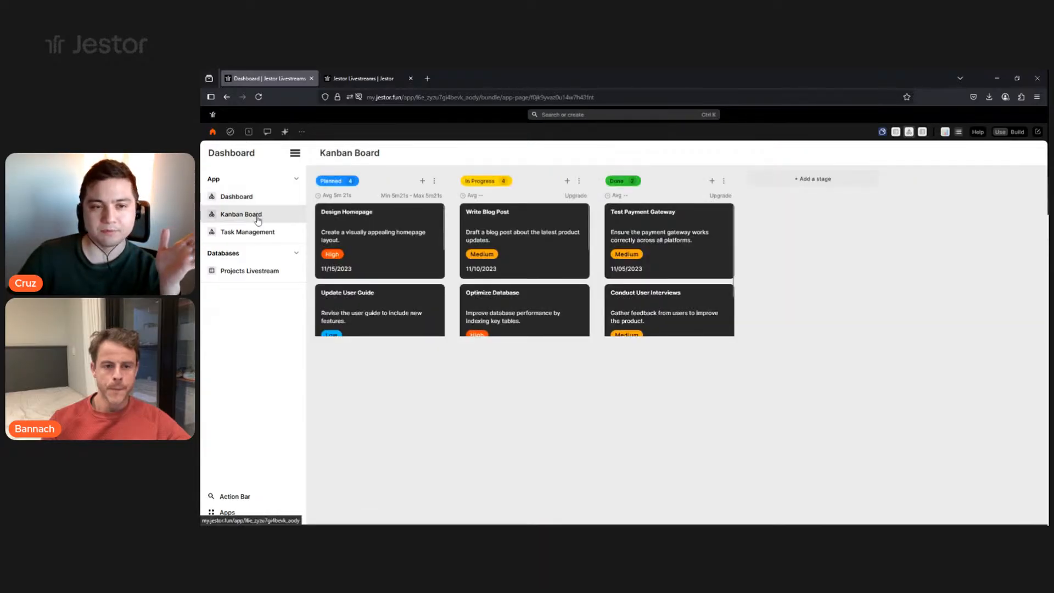
{"action": "left_click", "coordinate": [269, 197]}
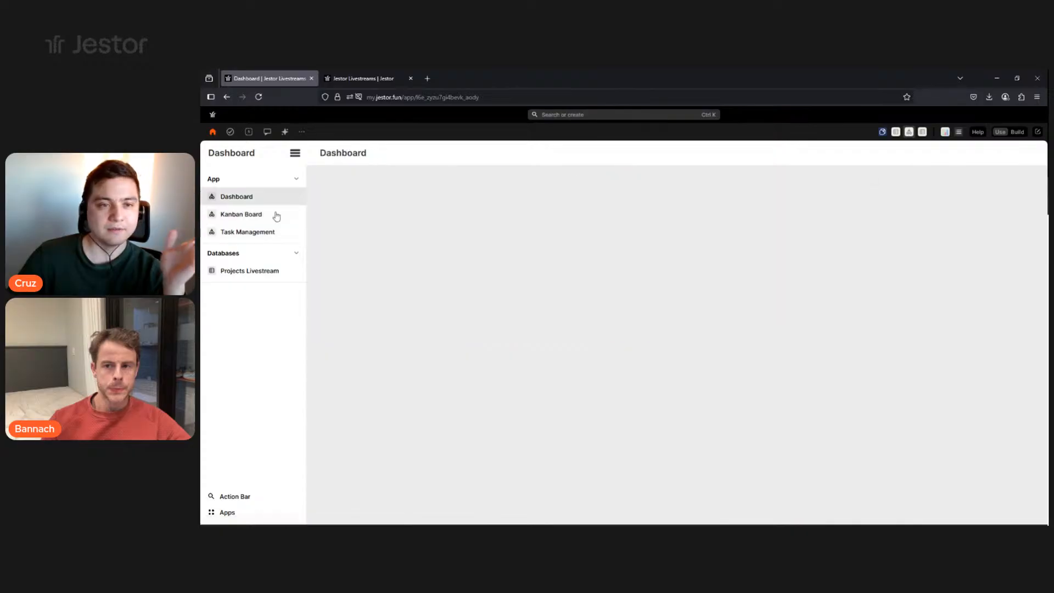
Switch the app to build mode and rename the Dashboard page as "Projects Board".
{"action": "left_click", "coordinate": [1015, 134]}
{"action": "double_click", "coordinate": [360, 153]}
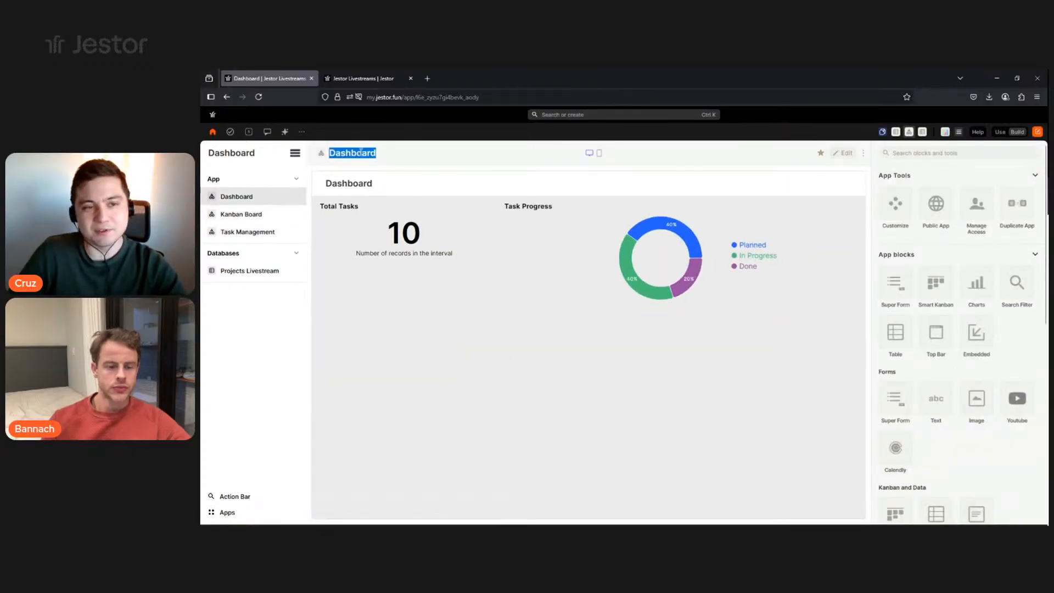
{"action": "type", "text": "PRoje"}
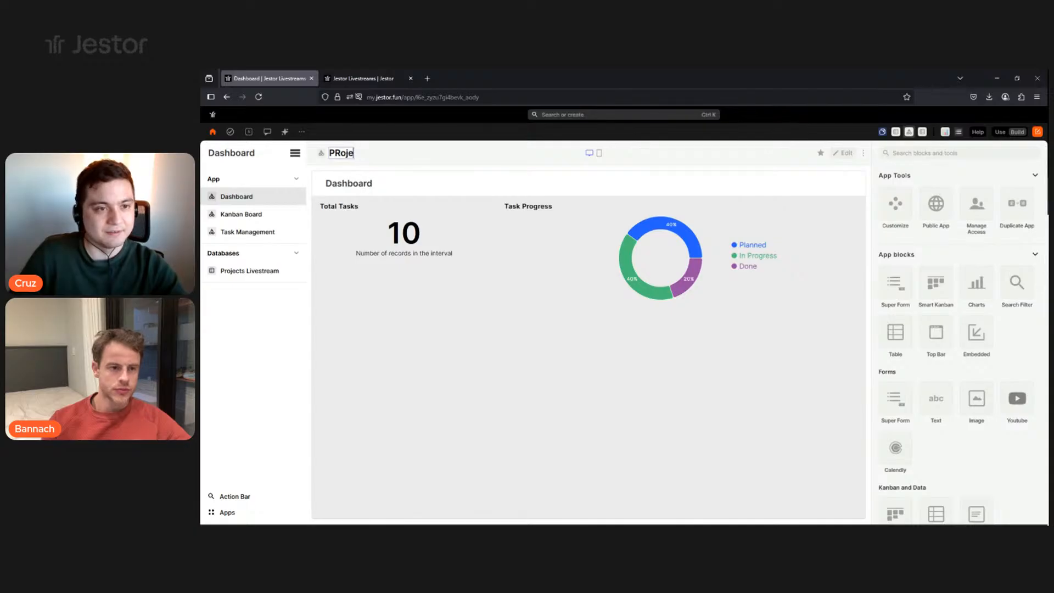
{"action": "type", "text": "ct"}
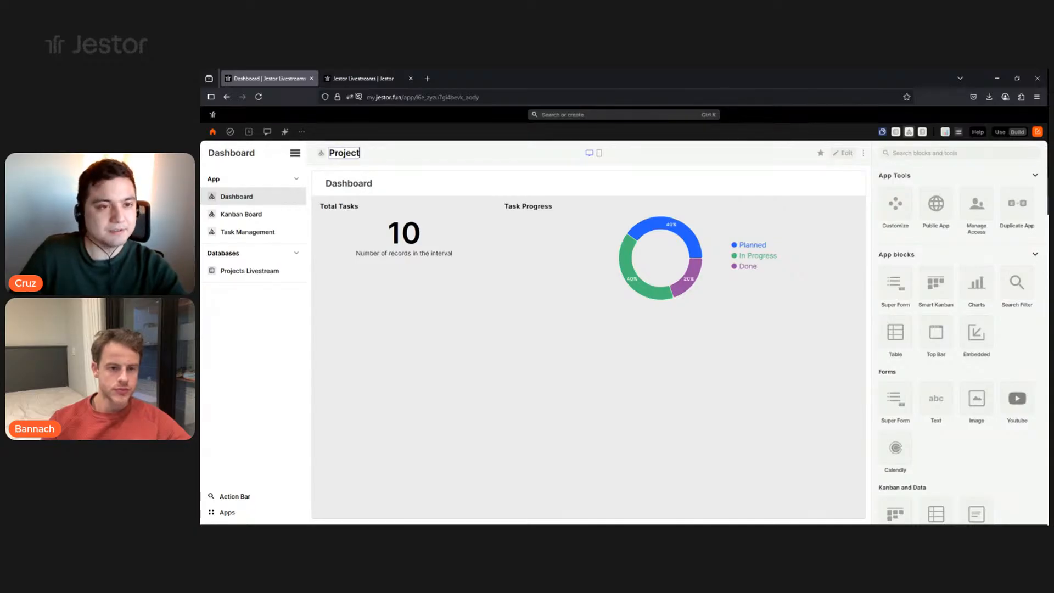
{"action": "type", "text": " Boar"}
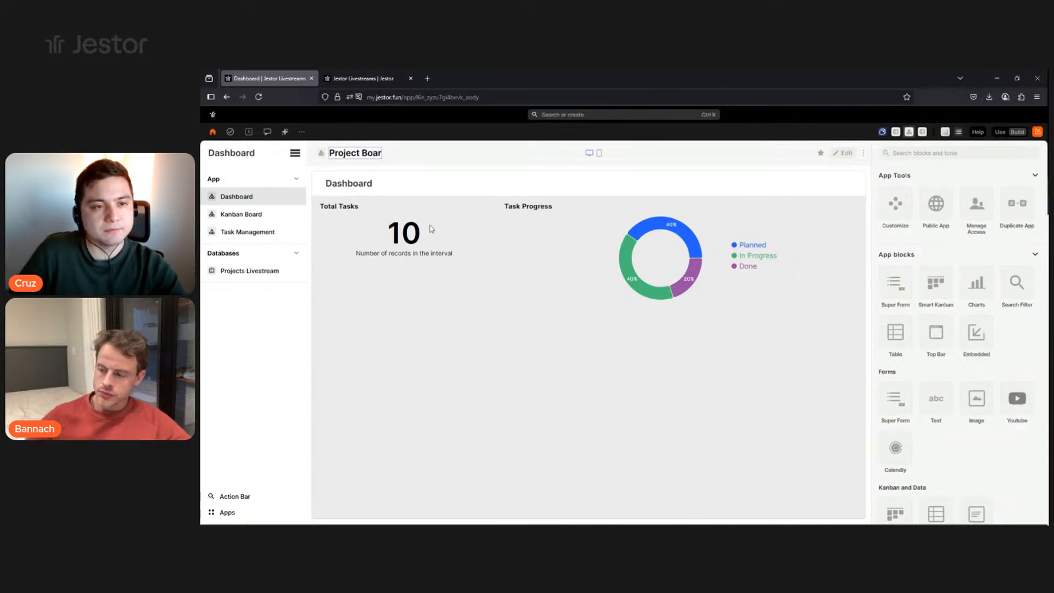
{"action": "type", "text": "d"}
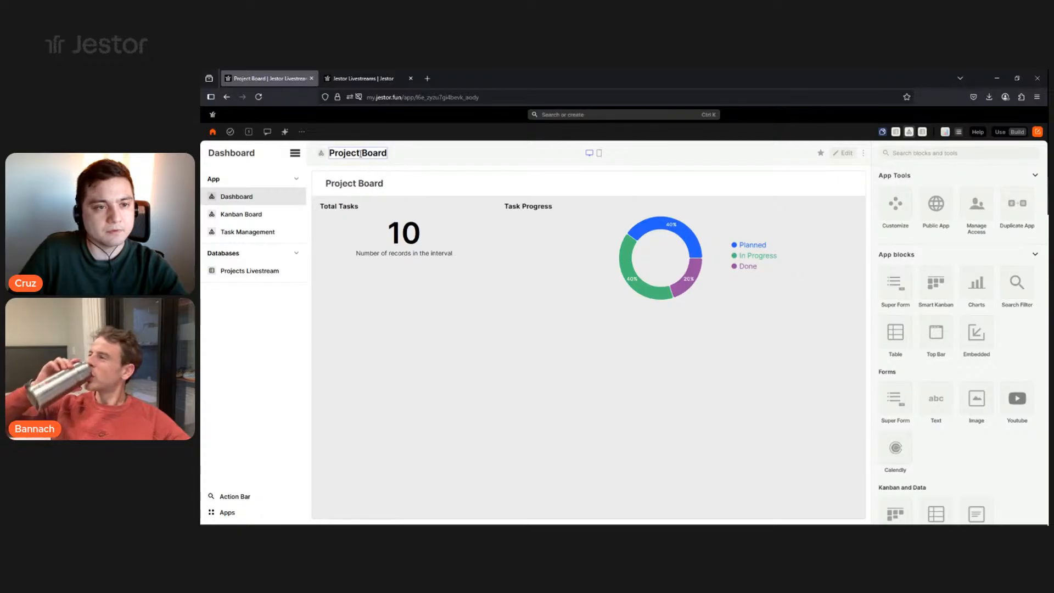
{"action": "type", "text": "s"}
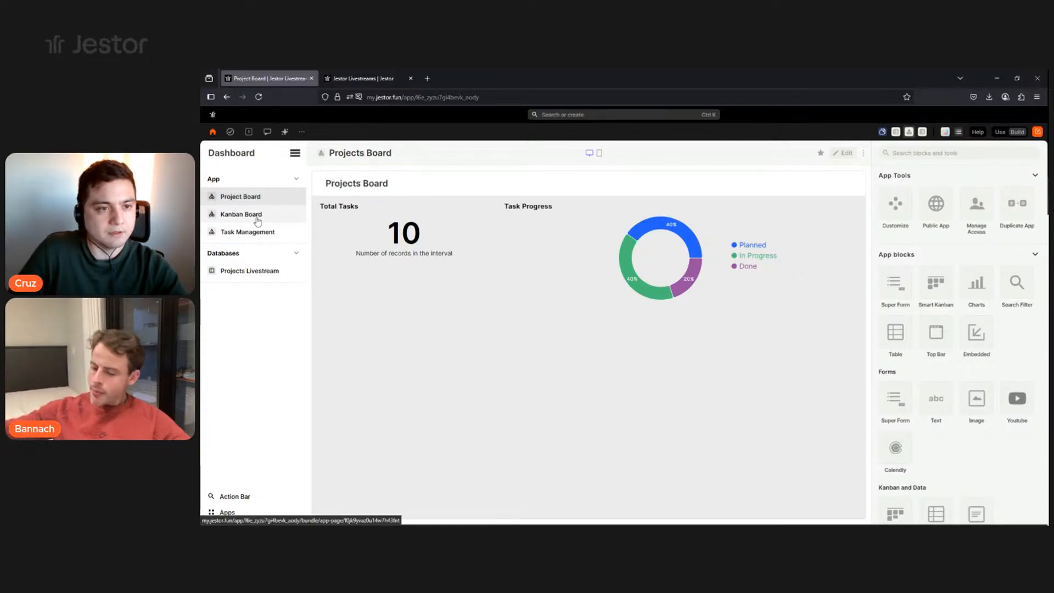
Rename the Kanban Board page as "Dashboard".
{"action": "left_click", "coordinate": [256, 219]}
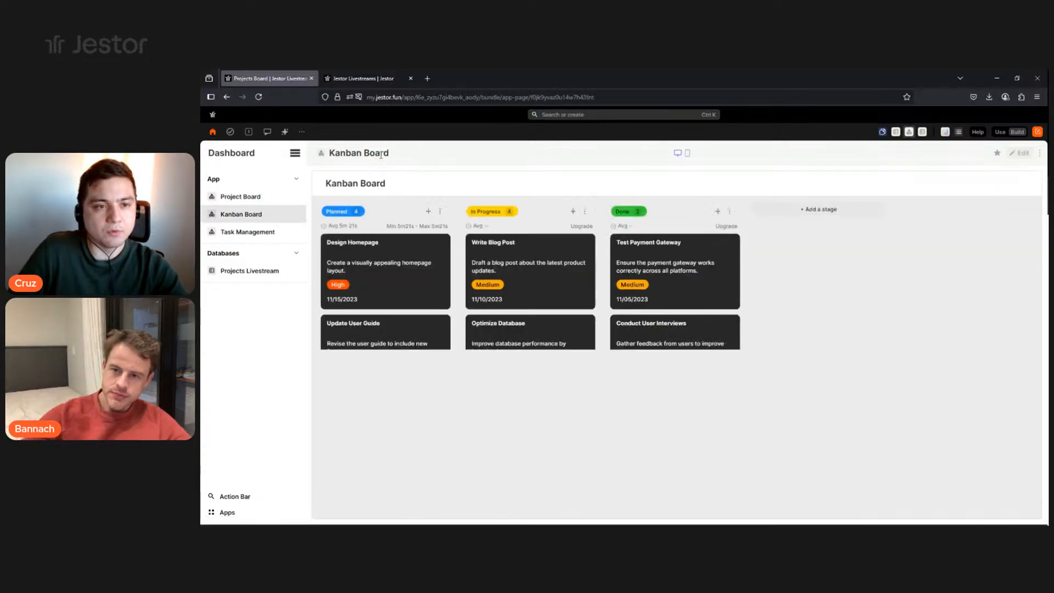
{"action": "triple_click", "coordinate": [381, 153]}
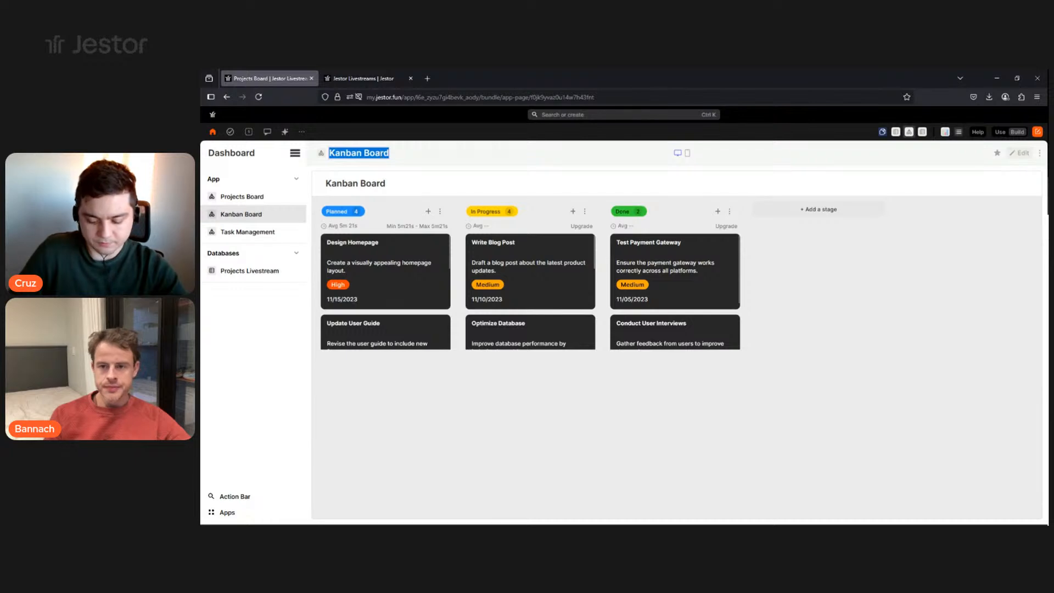
{"action": "type", "text": "Dashboard"}
{"action": "key", "text": "Return"}
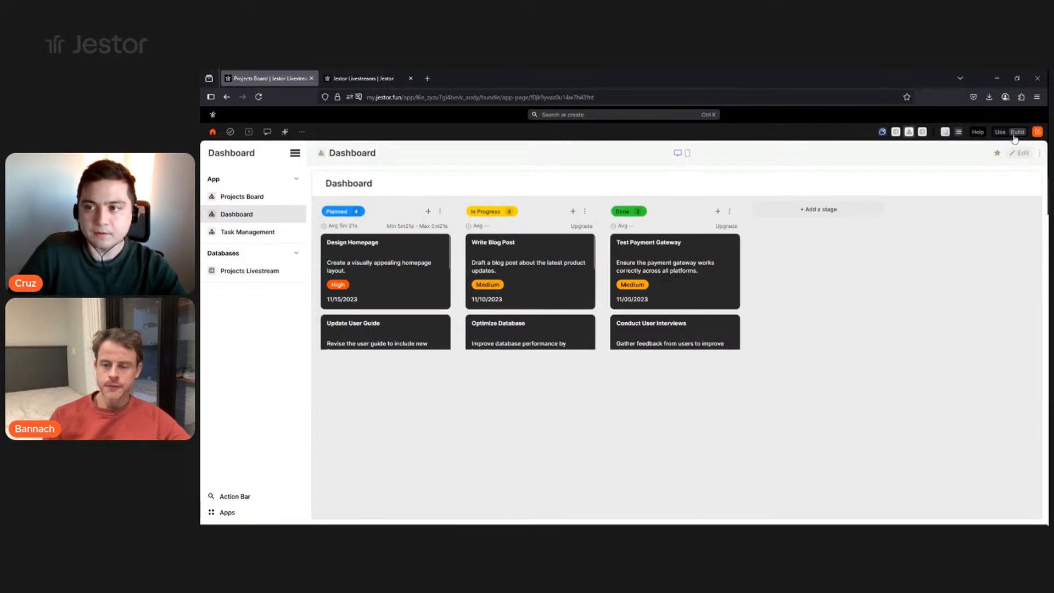
Delete the kanban block from the newly renamed Dashboard page and save the page layout.
{"action": "left_click", "coordinate": [1020, 152]}
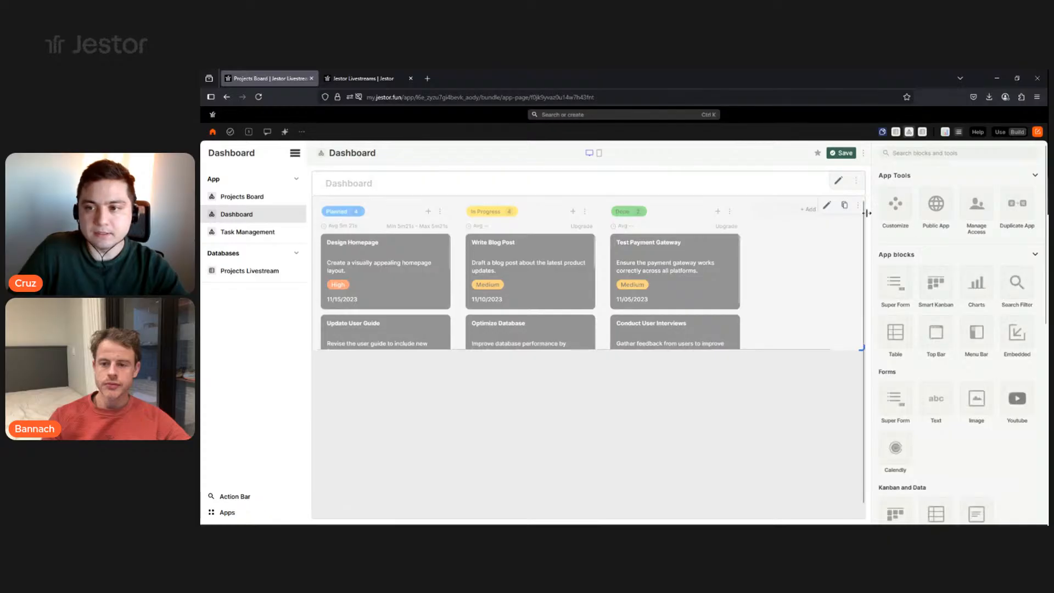
{"action": "left_click", "coordinate": [858, 205]}
{"action": "left_click", "coordinate": [840, 226]}
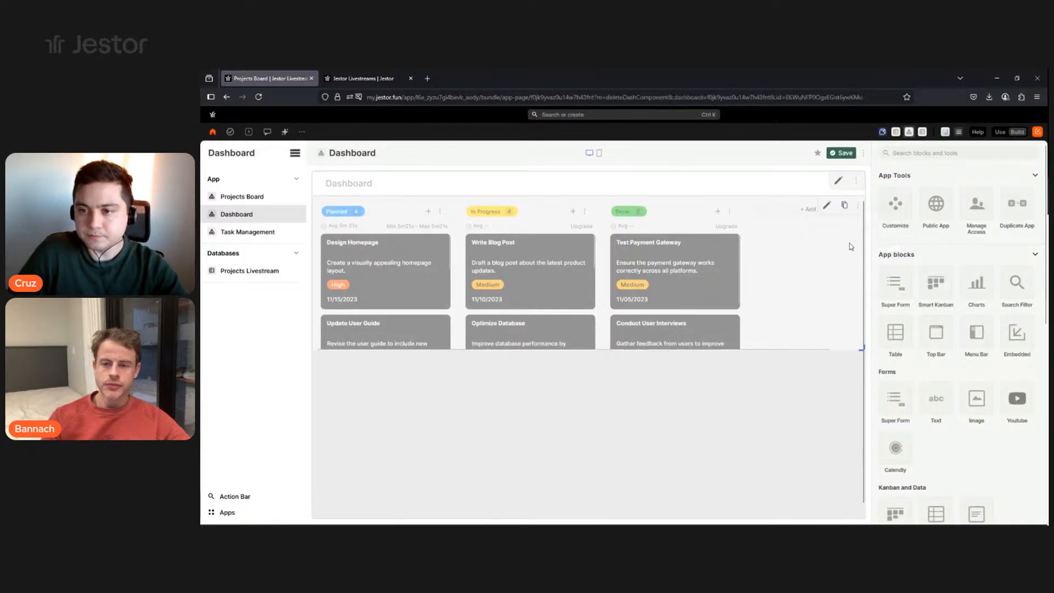
{"action": "left_click", "coordinate": [686, 343]}
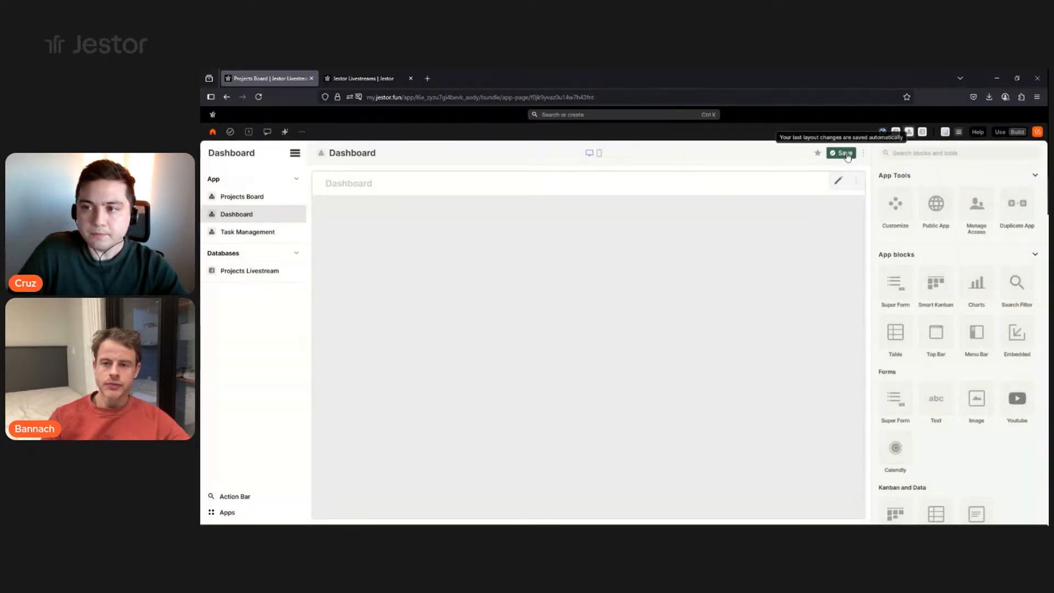
{"action": "left_click", "coordinate": [842, 154]}
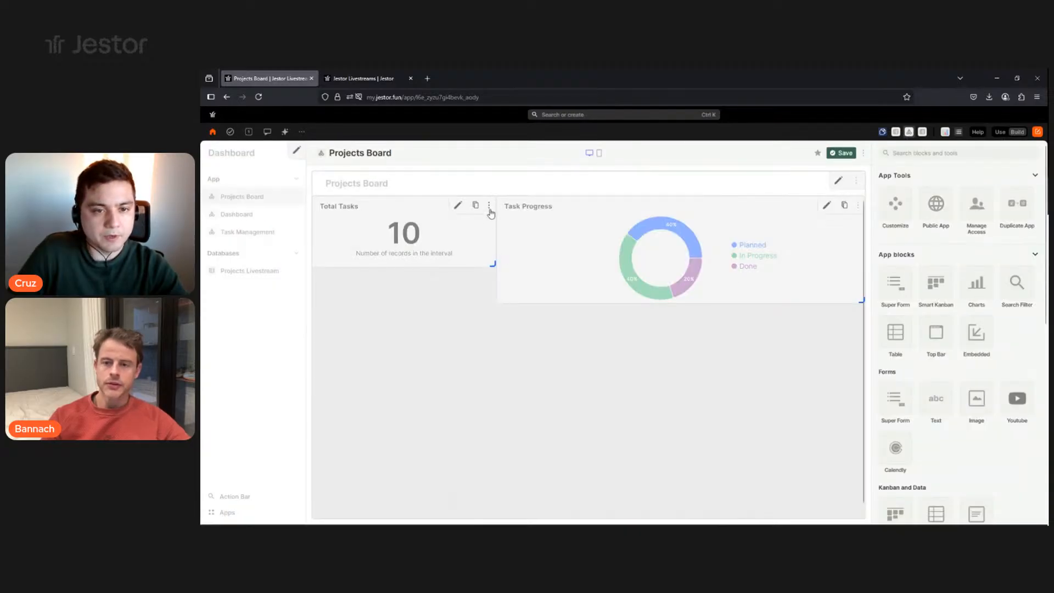
Delete the Total Tasks and Task Progress blocks from the Projects Board page.
{"action": "left_click", "coordinate": [488, 205]}
{"action": "left_click", "coordinate": [492, 231]}
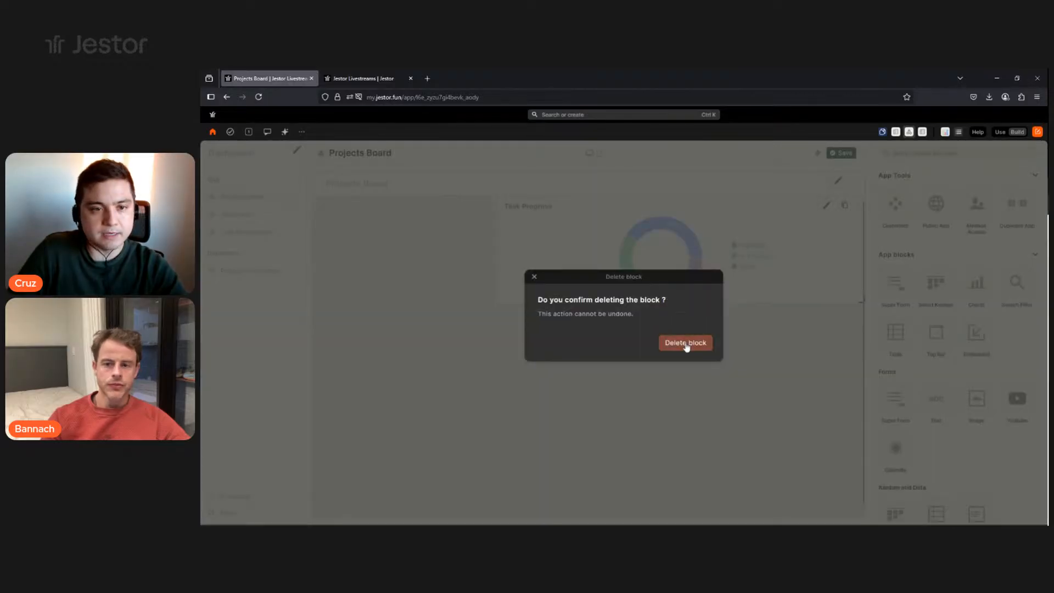
{"action": "left_click", "coordinate": [686, 344]}
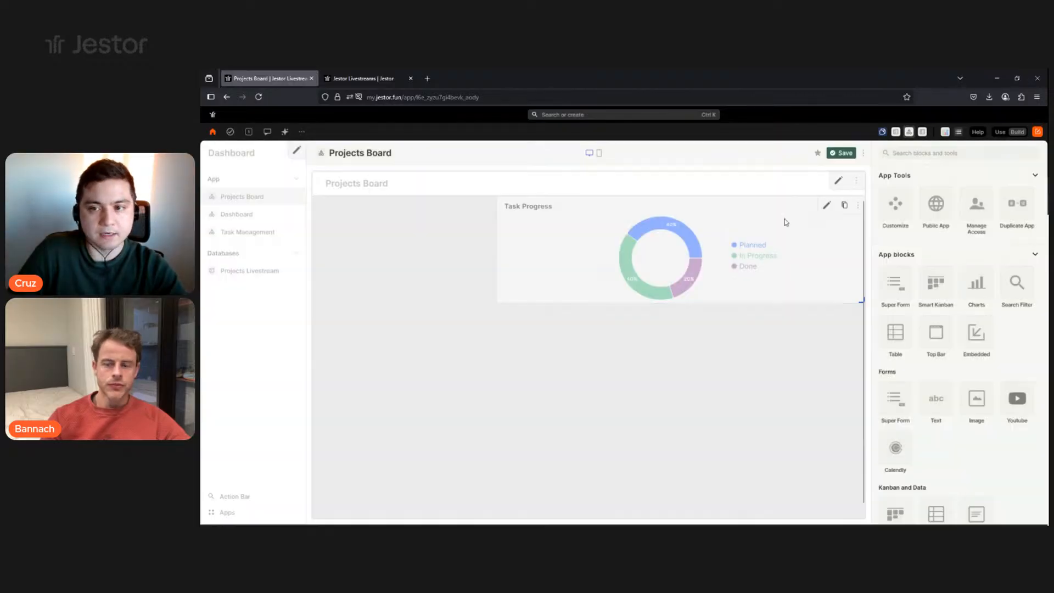
{"action": "left_click", "coordinate": [857, 206]}
{"action": "left_click", "coordinate": [840, 224]}
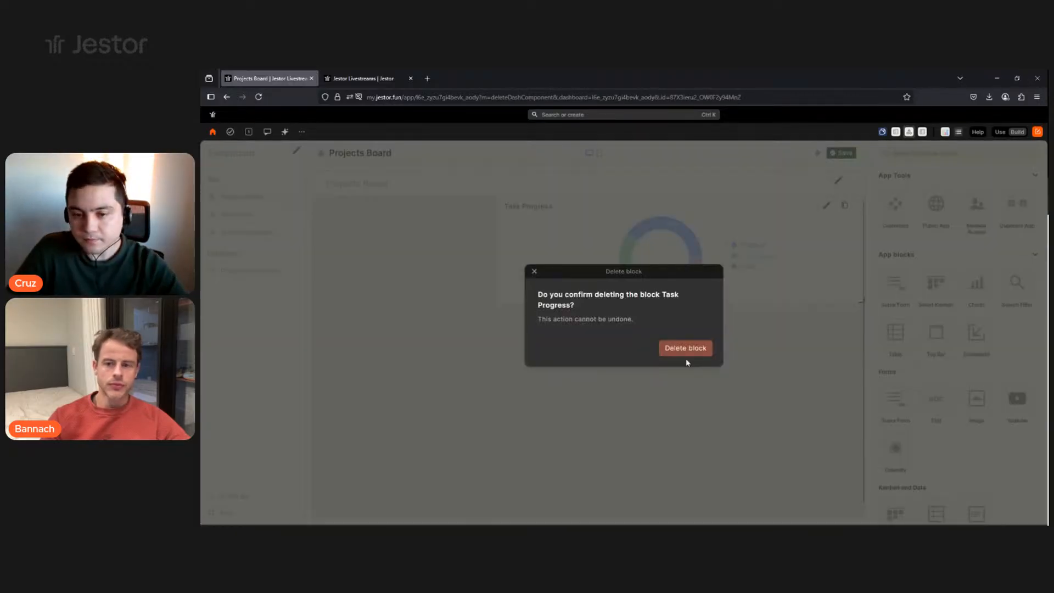
{"action": "left_click", "coordinate": [685, 344]}
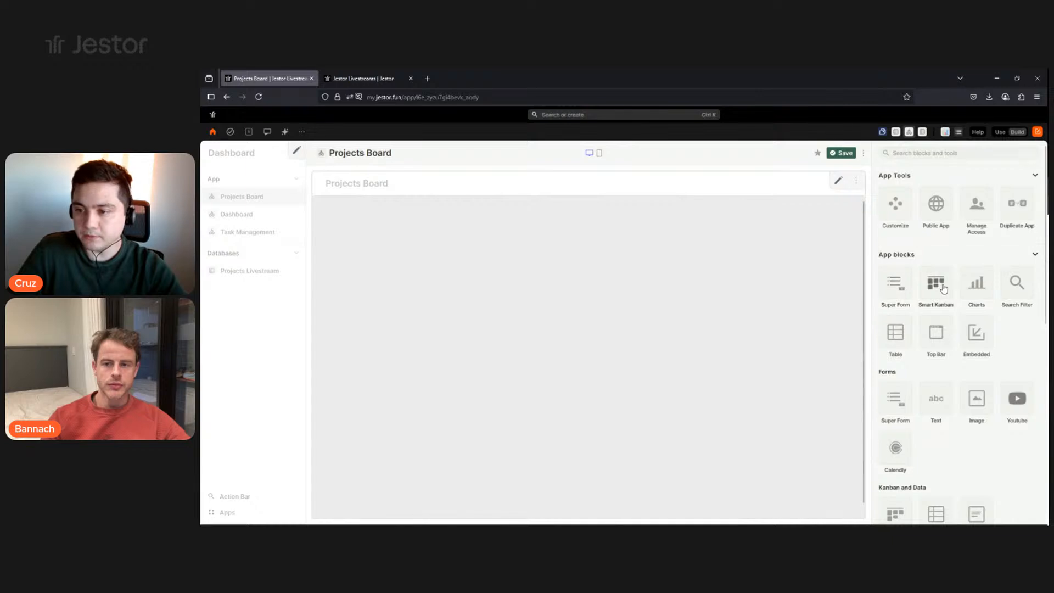
Add a Smart Kanban block for the Projects Livestream table to the Projects Board, named "Kanban" and grouped by Stage.
{"action": "left_click", "coordinate": [943, 286]}
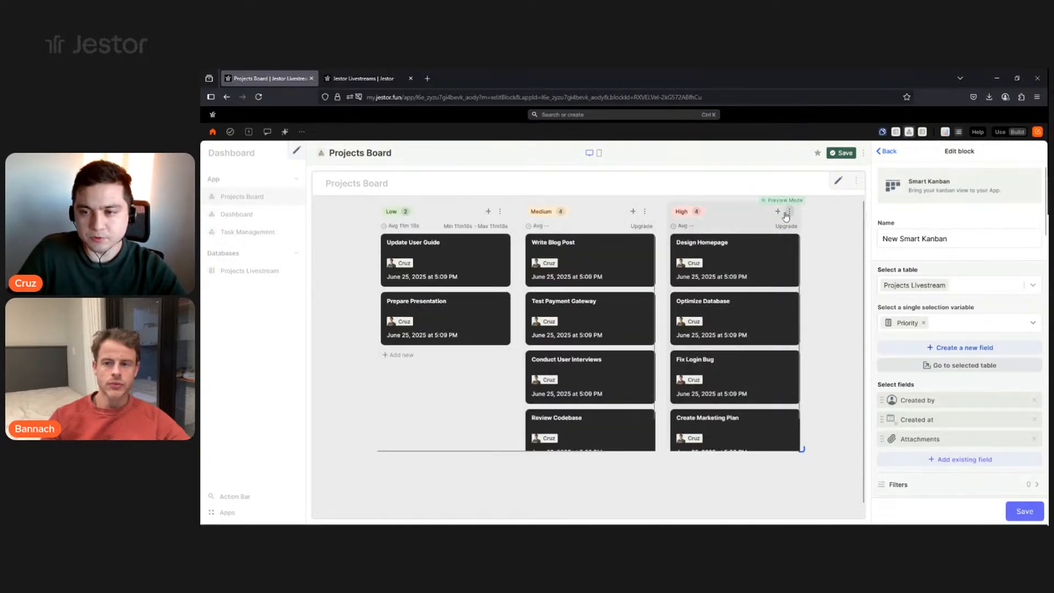
{"action": "left_click", "coordinate": [899, 238]}
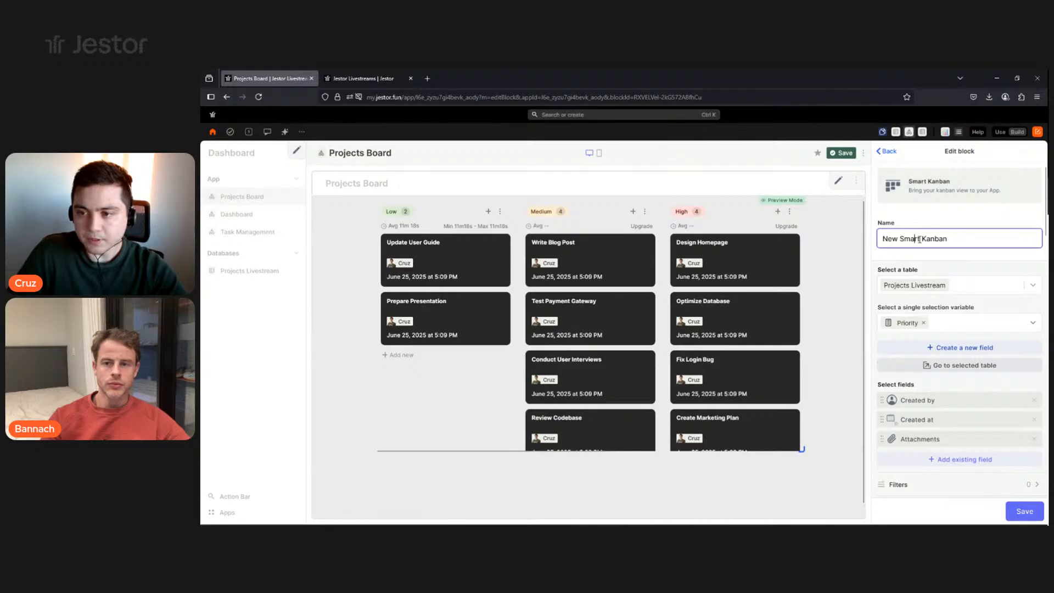
{"action": "key", "text": "shift+Home"}
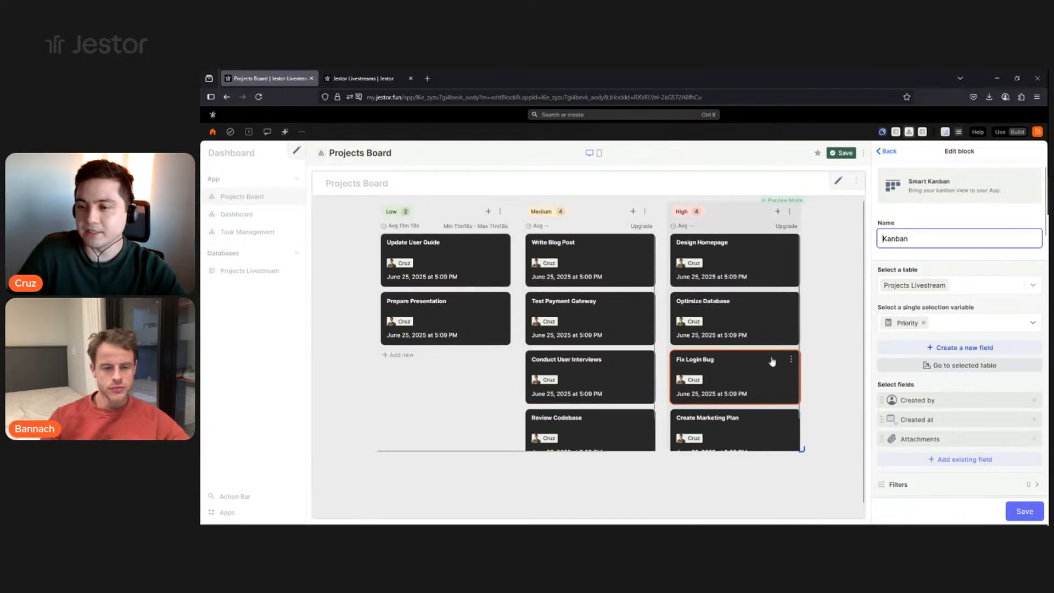
{"action": "left_click", "coordinate": [954, 324]}
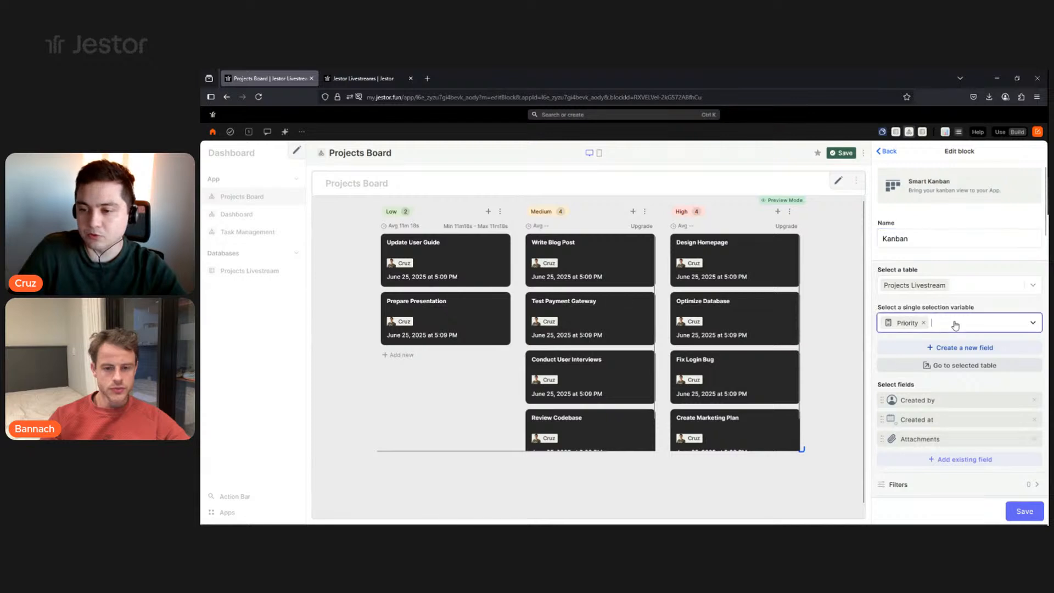
{"action": "left_click", "coordinate": [919, 346]}
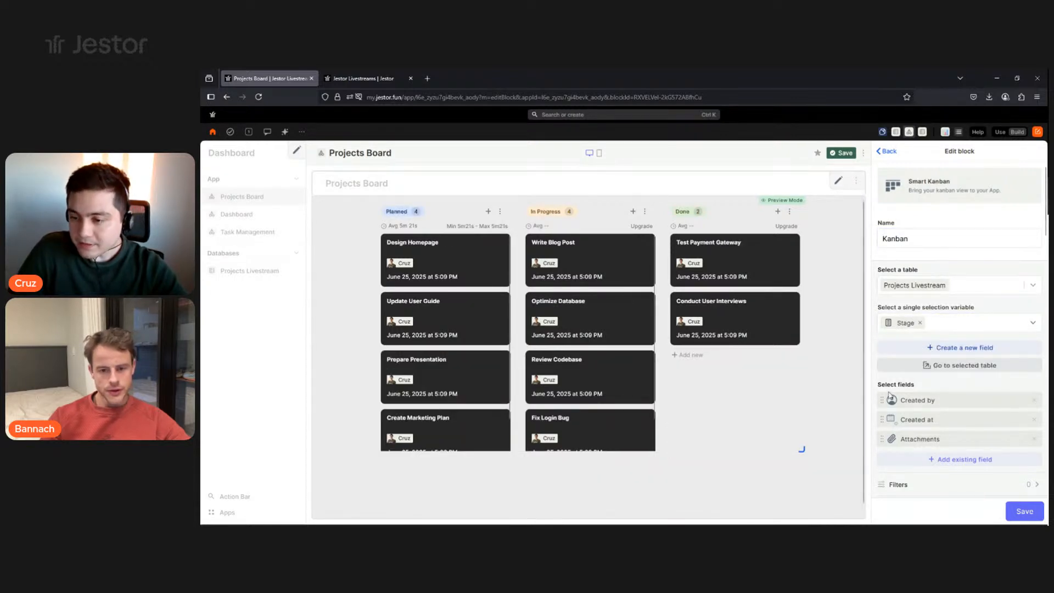
Remove the Created by, Created at and Attachments fields from the kanban cards.
{"action": "scroll", "coordinate": [921, 351], "scroll_direction": "down", "scroll_amount": 2}
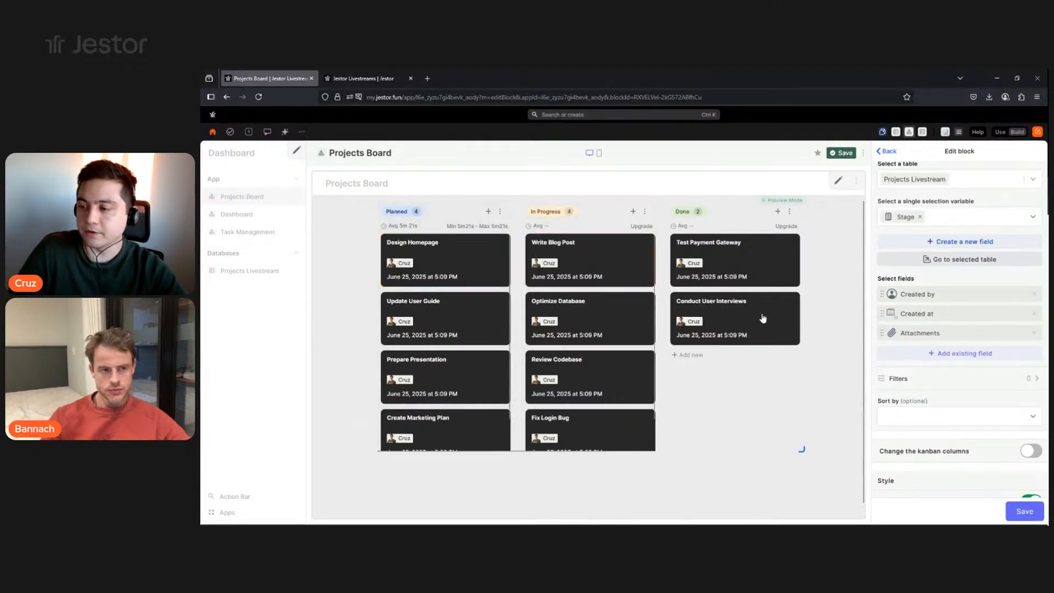
{"action": "left_click", "coordinate": [1035, 297]}
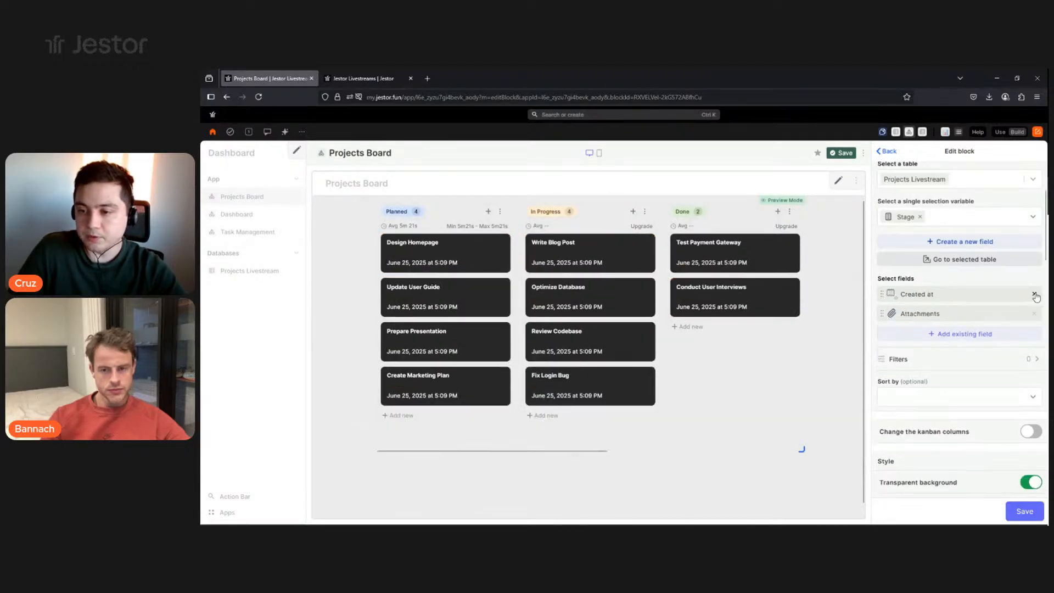
{"action": "left_click", "coordinate": [1034, 296]}
{"action": "left_click", "coordinate": [1035, 297]}
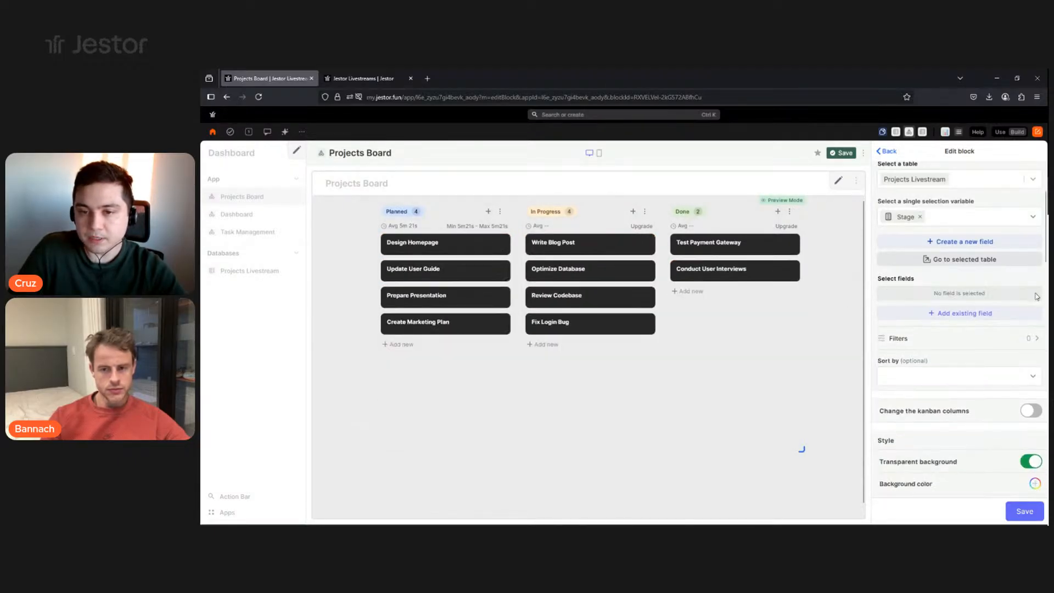
Show the Priority and Description fields on the kanban cards.
{"action": "left_click", "coordinate": [930, 313]}
{"action": "scroll", "coordinate": [931, 373], "scroll_direction": "down", "scroll_amount": 2}
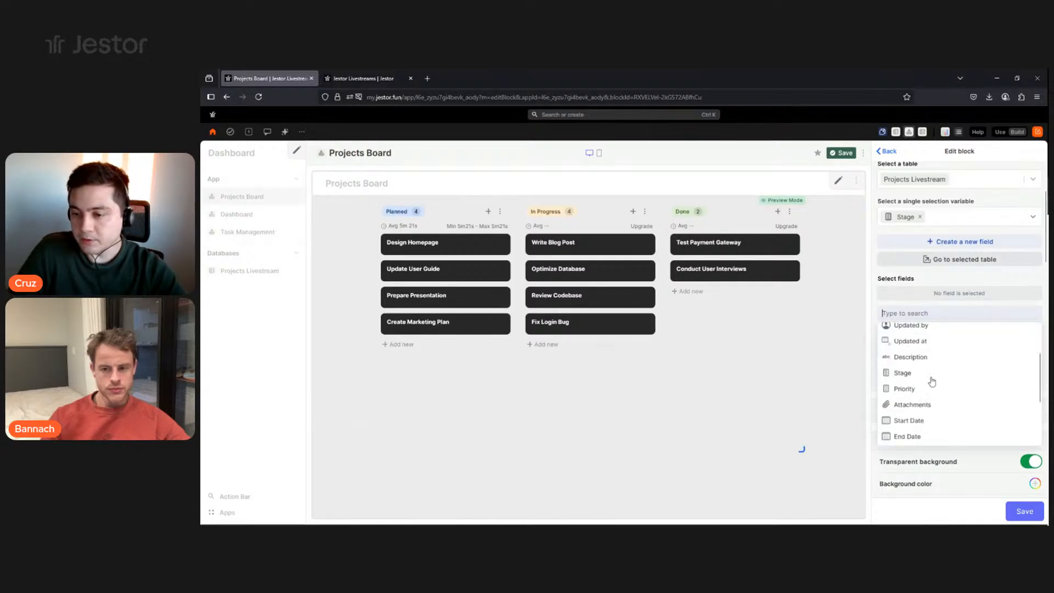
{"action": "left_click", "coordinate": [927, 388]}
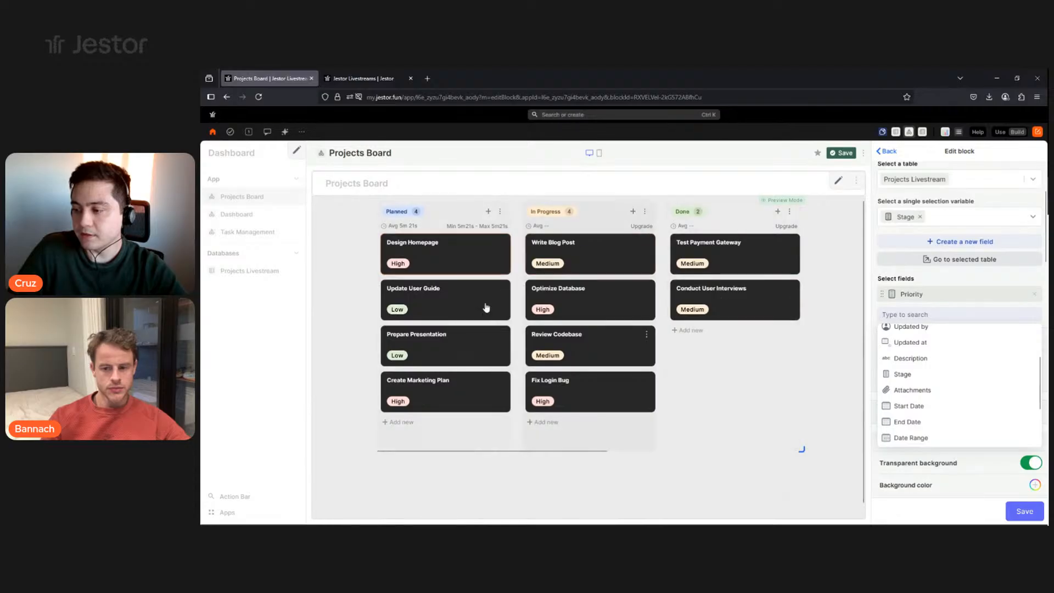
{"action": "scroll", "coordinate": [1022, 402], "scroll_direction": "up", "scroll_amount": 3}
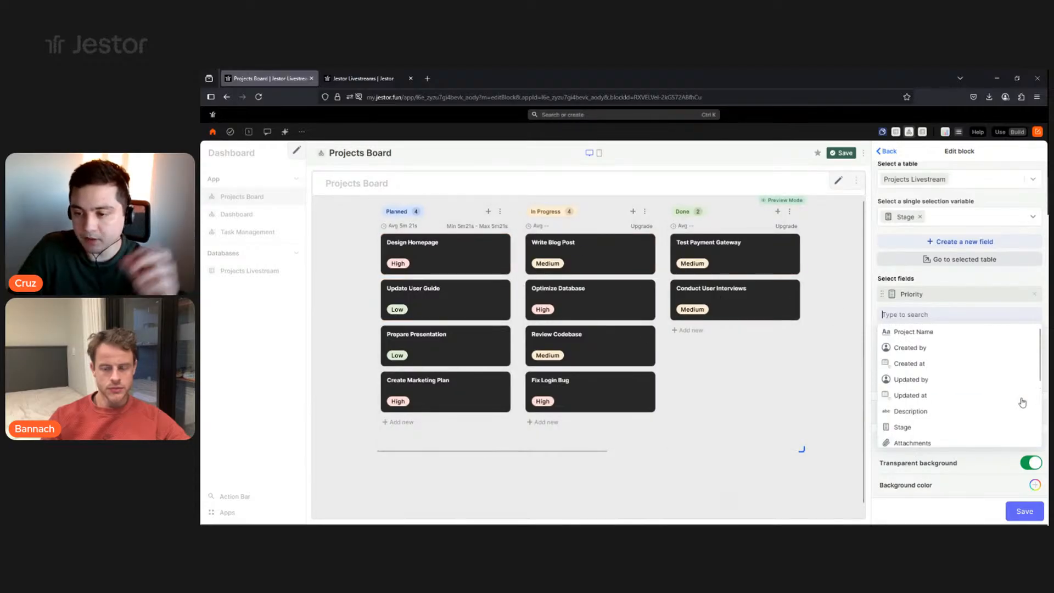
{"action": "scroll", "coordinate": [987, 368], "scroll_direction": "down", "scroll_amount": 3}
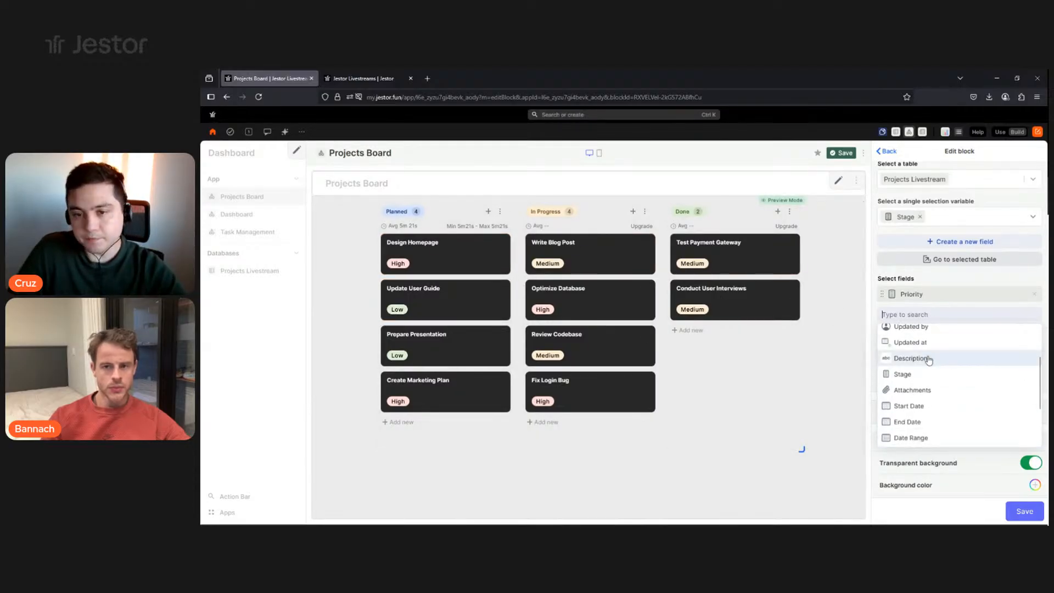
{"action": "left_click", "coordinate": [928, 359]}
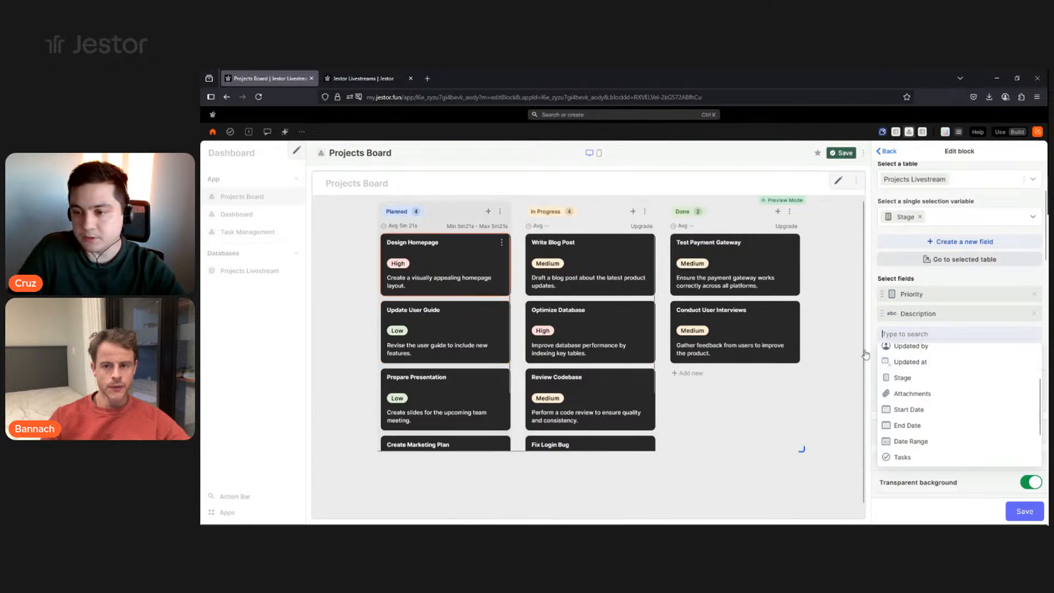
{"action": "scroll", "coordinate": [926, 405], "scroll_direction": "down", "scroll_amount": 2}
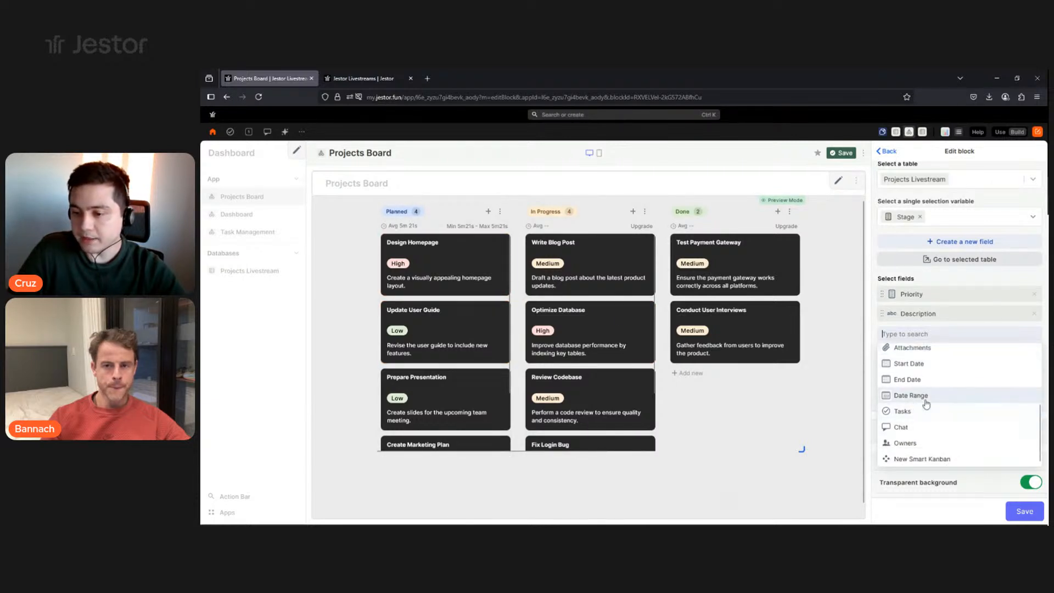
{"action": "left_click", "coordinate": [927, 402]}
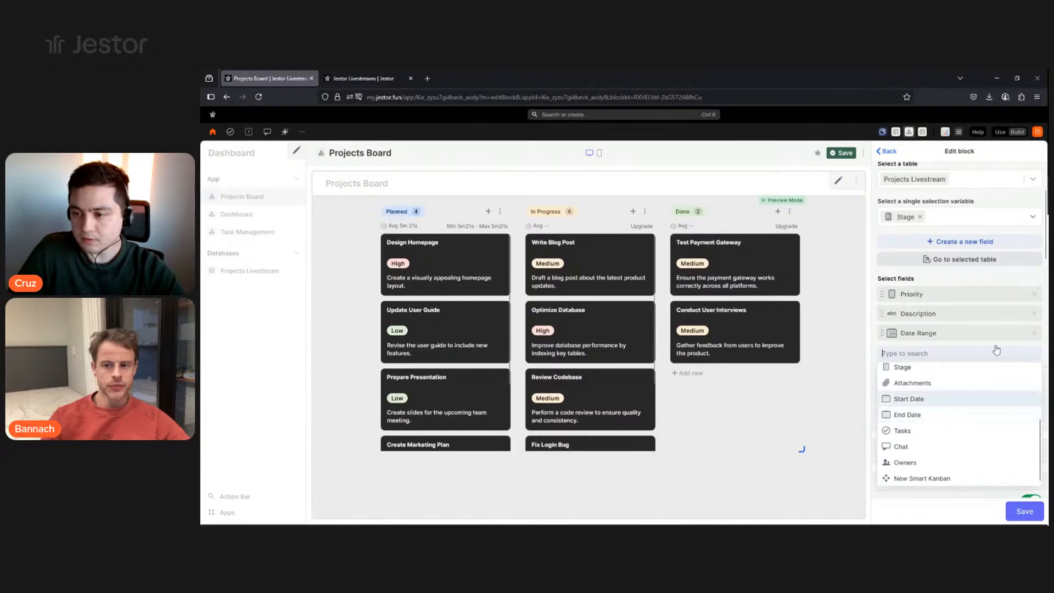
{"action": "left_click", "coordinate": [1033, 333]}
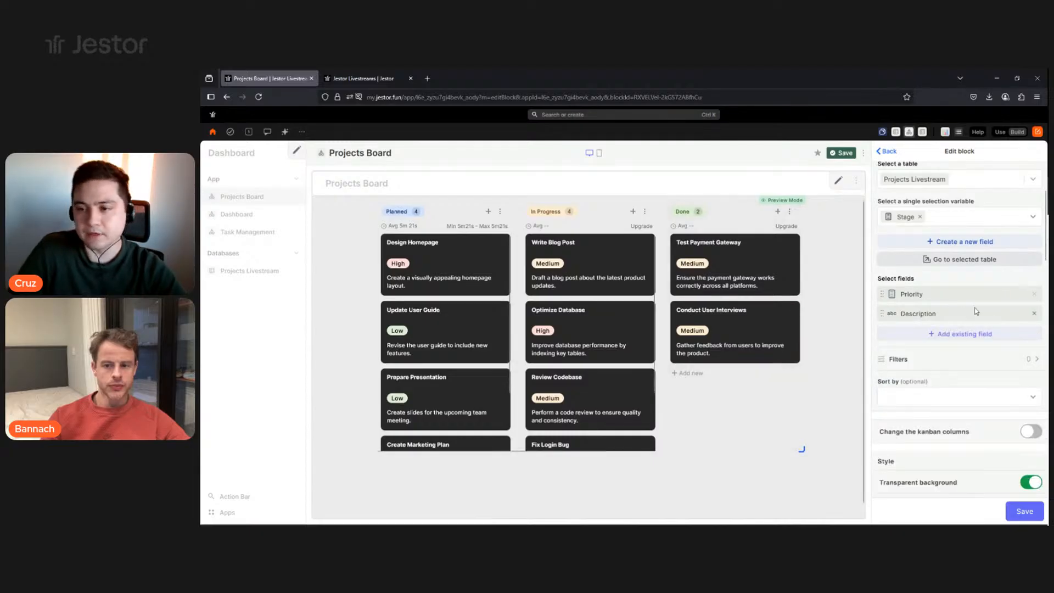
Add the Date Range field to the kanban cards below Description.
{"action": "left_click", "coordinate": [945, 332]}
{"action": "scroll", "coordinate": [917, 414], "scroll_direction": "down", "scroll_amount": 5}
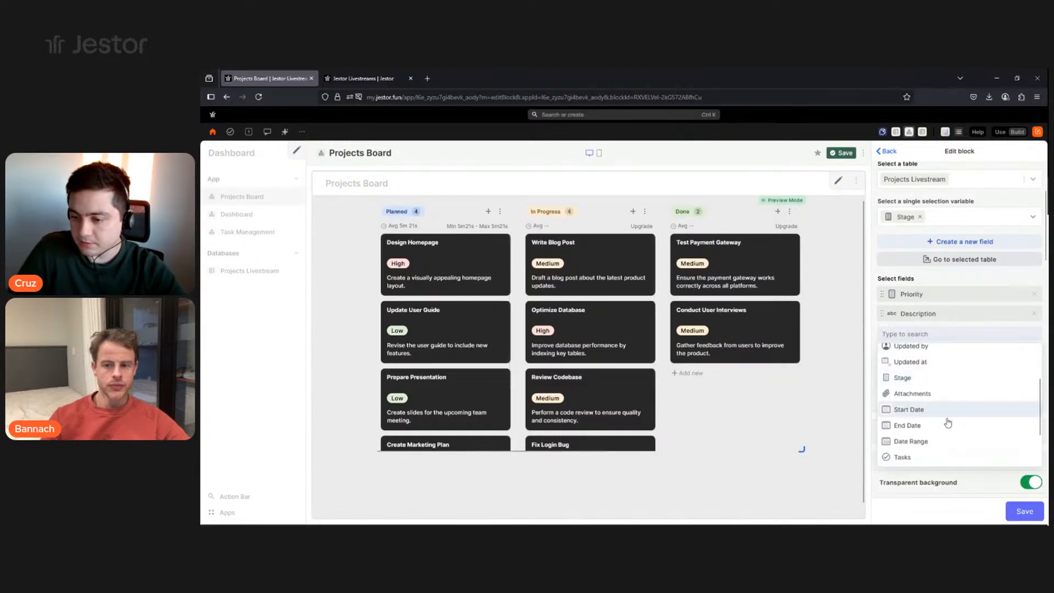
{"action": "left_click", "coordinate": [924, 440]}
{"action": "scroll", "coordinate": [932, 439], "scroll_direction": "down", "scroll_amount": 3}
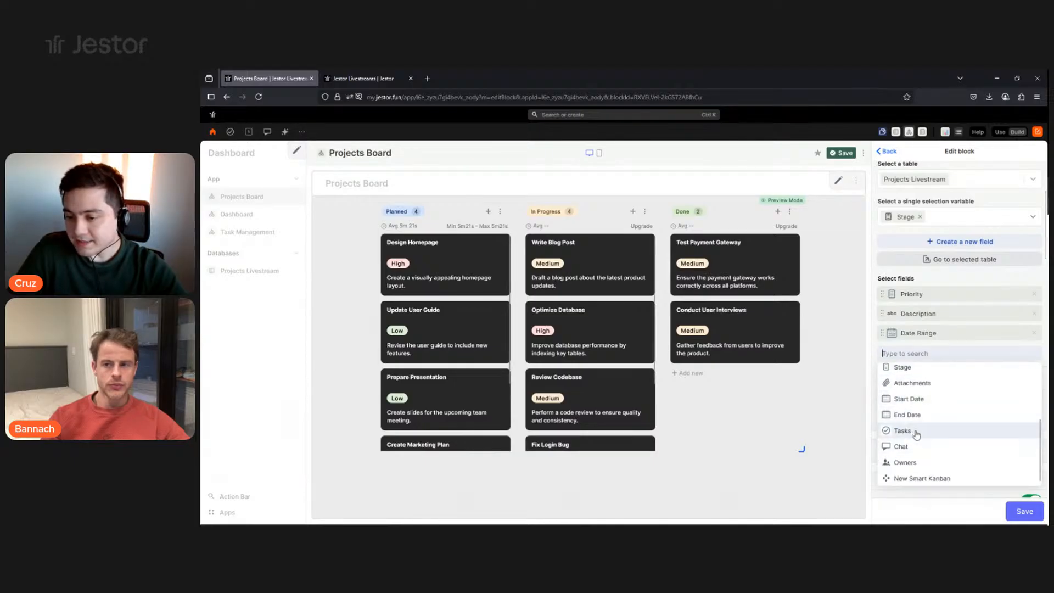
Add the Tasks, Chat and Owners fields to the kanban cards and place Owners directly below Date Range.
{"action": "left_click", "coordinate": [910, 432]}
{"action": "left_click", "coordinate": [906, 451]}
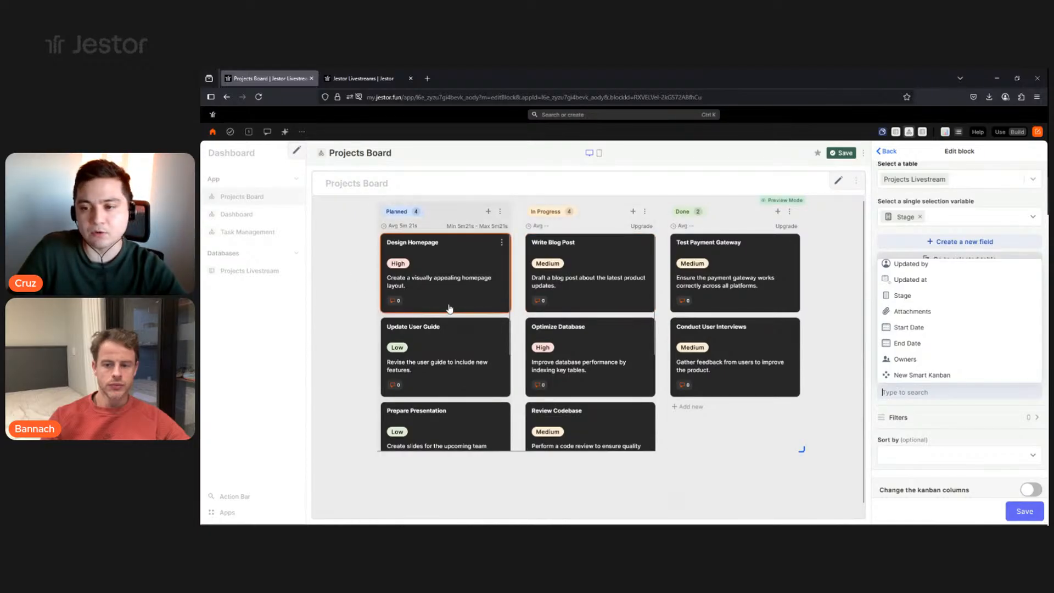
{"action": "left_click", "coordinate": [905, 363]}
{"action": "left_click", "coordinate": [949, 424]}
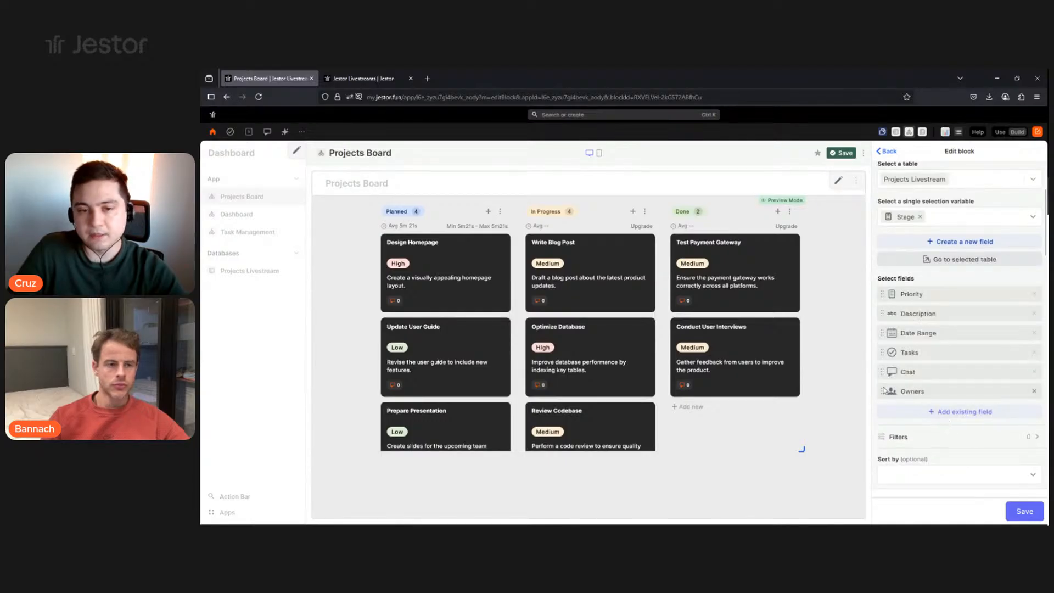
{"action": "left_click_drag", "start_coordinate": [910, 363], "coordinate": [914, 363]}
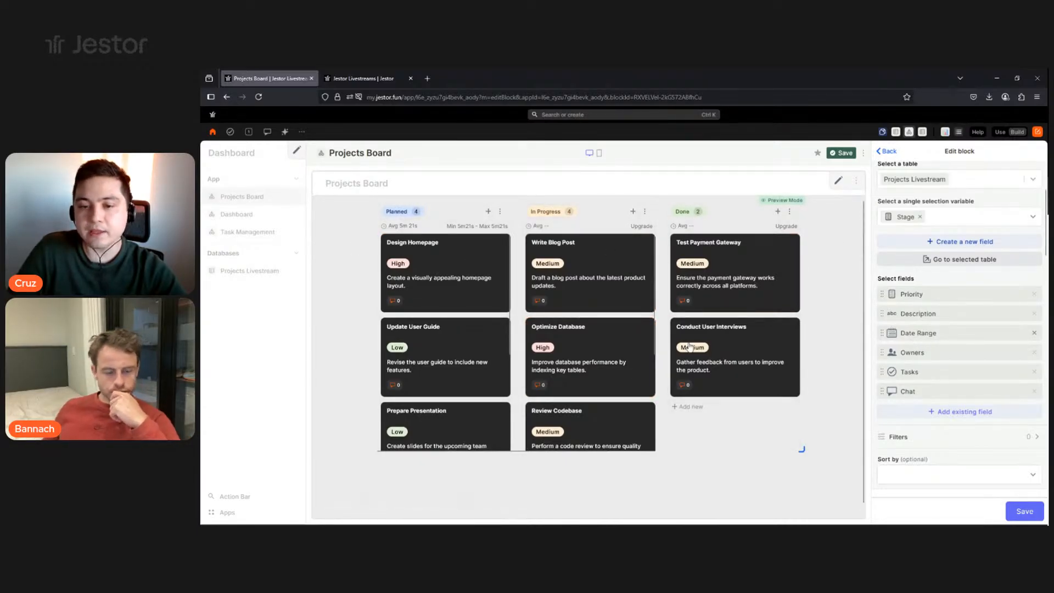
Reorder the kanban card fields so Description comes before Priority and Owners comes before Date Range.
{"action": "scroll", "coordinate": [579, 371], "scroll_direction": "down", "scroll_amount": 1}
{"action": "scroll", "coordinate": [579, 371], "scroll_direction": "down", "scroll_amount": 5}
{"action": "scroll", "coordinate": [467, 362], "scroll_direction": "down", "scroll_amount": 5}
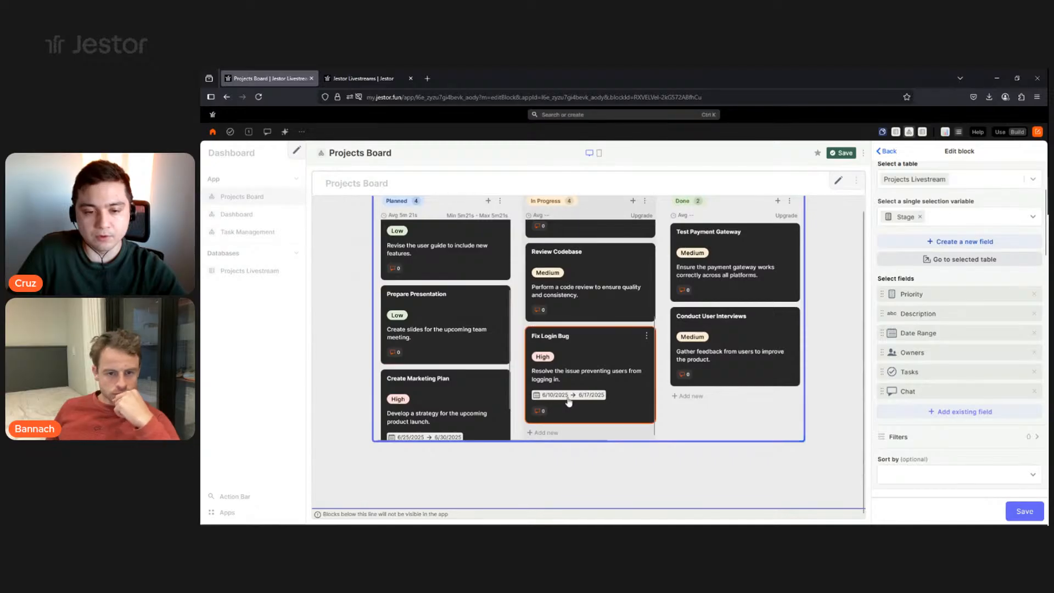
{"action": "scroll", "coordinate": [454, 369], "scroll_direction": "down", "scroll_amount": 2}
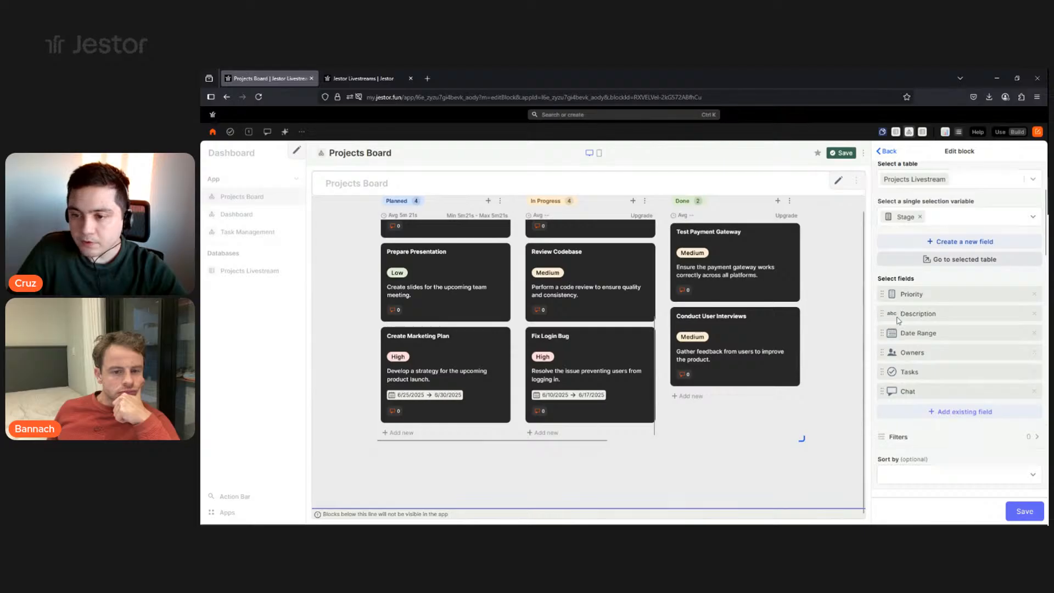
{"action": "left_click_drag", "start_coordinate": [897, 320], "coordinate": [908, 359]}
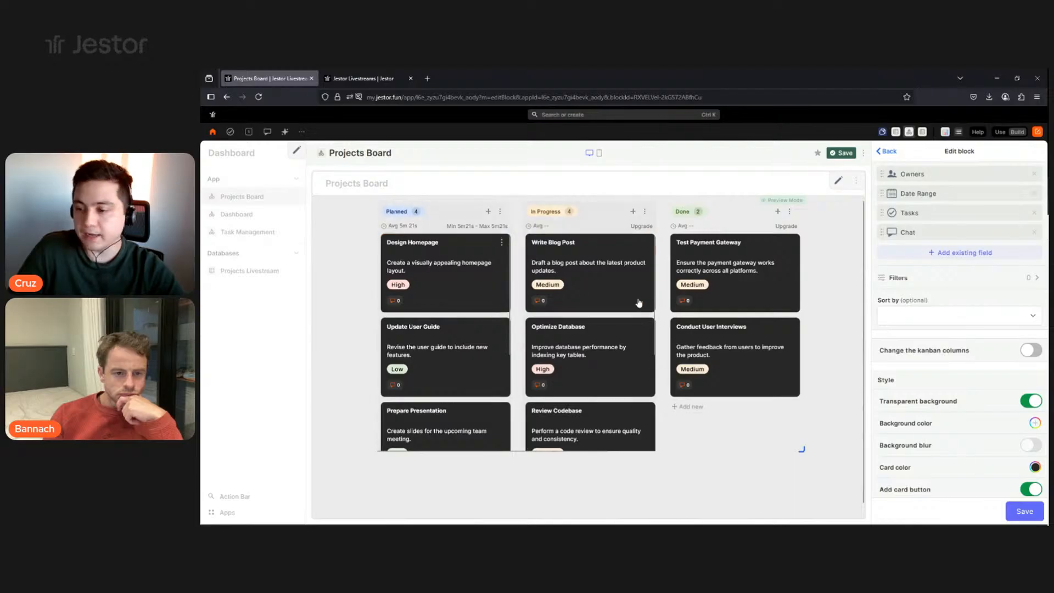
Set the kanban's card color to white and save the color.
{"action": "scroll", "coordinate": [1000, 439], "scroll_direction": "down", "scroll_amount": 2}
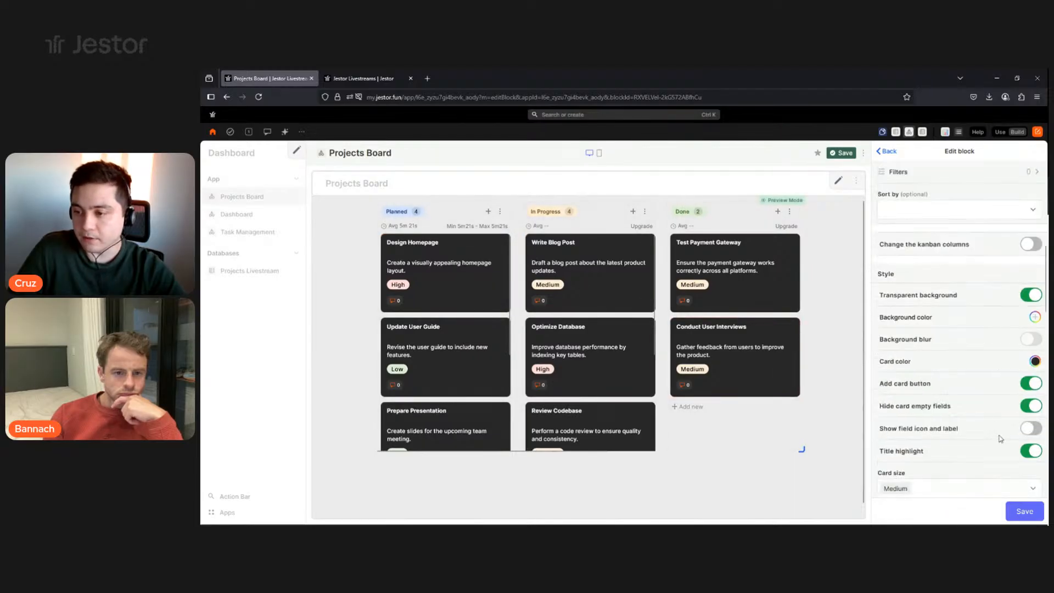
{"action": "left_click", "coordinate": [1034, 361]}
{"action": "left_click", "coordinate": [884, 219]}
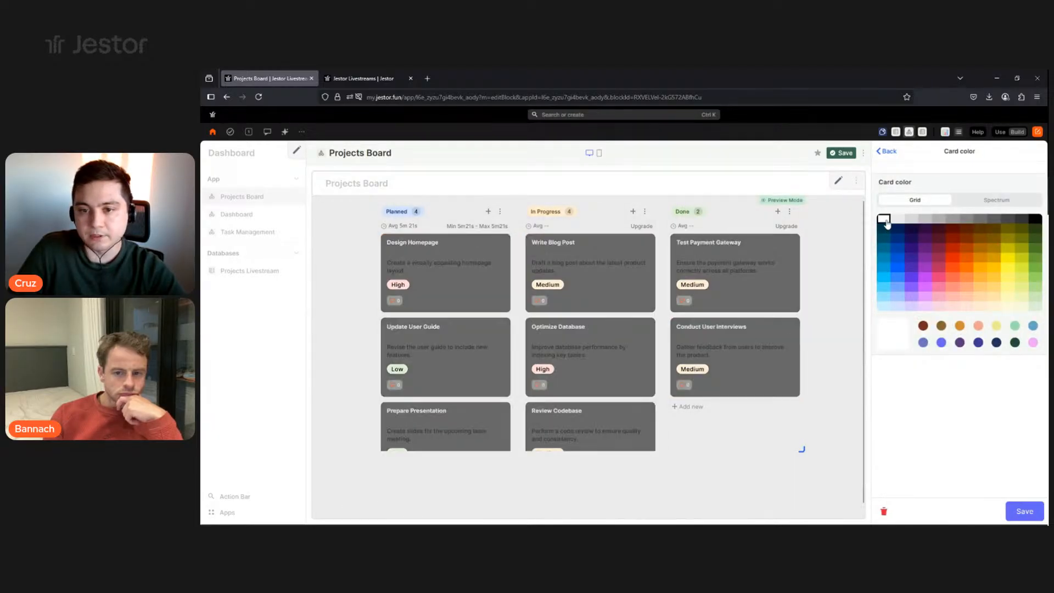
{"action": "left_click", "coordinate": [1021, 511]}
{"action": "scroll", "coordinate": [987, 306], "scroll_direction": "down", "scroll_amount": 2}
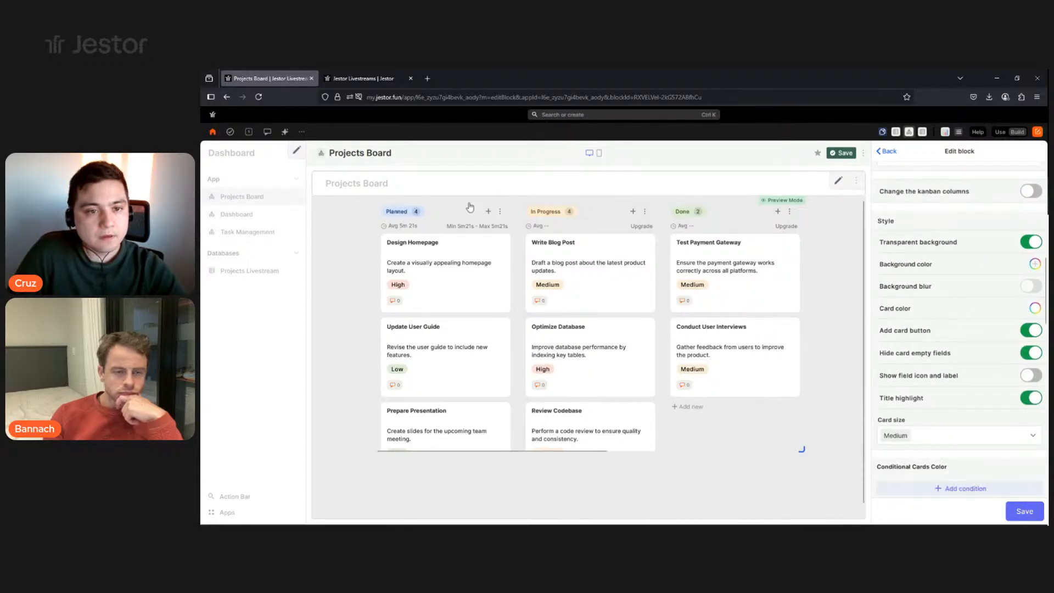
Move the kanban block to the page's left edge and enlarge it to fill the page's full width and height.
{"action": "left_click_drag", "start_coordinate": [435, 207], "coordinate": [411, 206]}
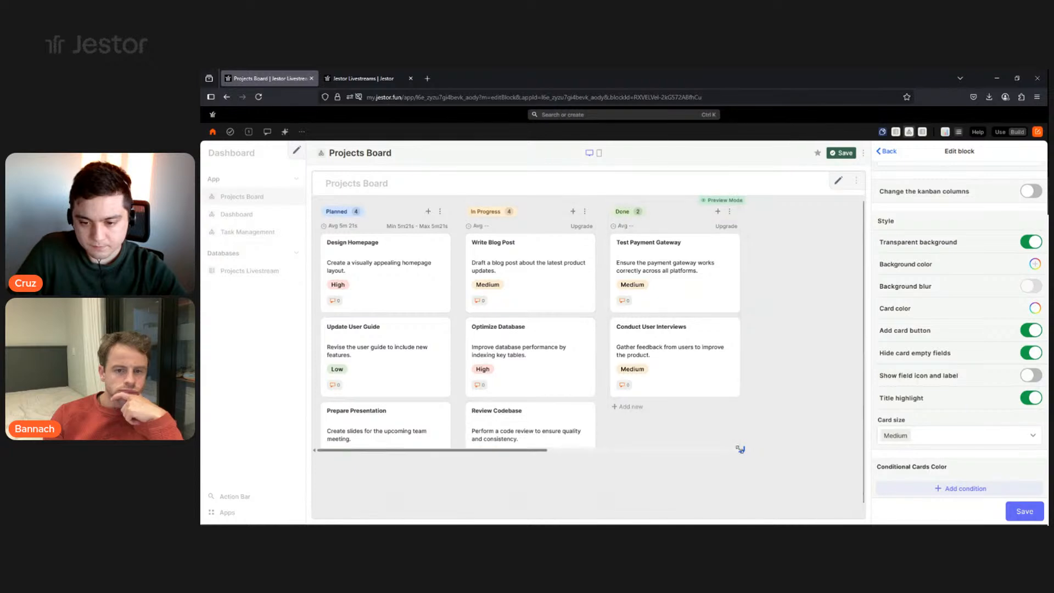
{"action": "left_click_drag", "start_coordinate": [739, 449], "coordinate": [880, 509]}
{"action": "scroll", "coordinate": [964, 269], "scroll_direction": "down", "scroll_amount": 1}
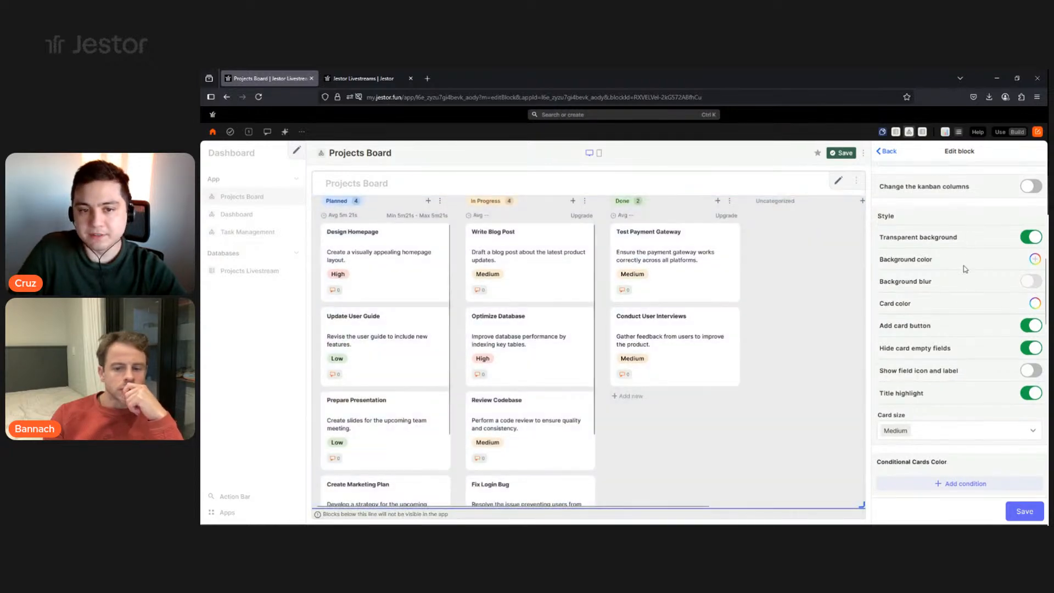
Turn off the Add card button in the kanban's style settings.
{"action": "scroll", "coordinate": [964, 269], "scroll_direction": "up", "scroll_amount": 15}
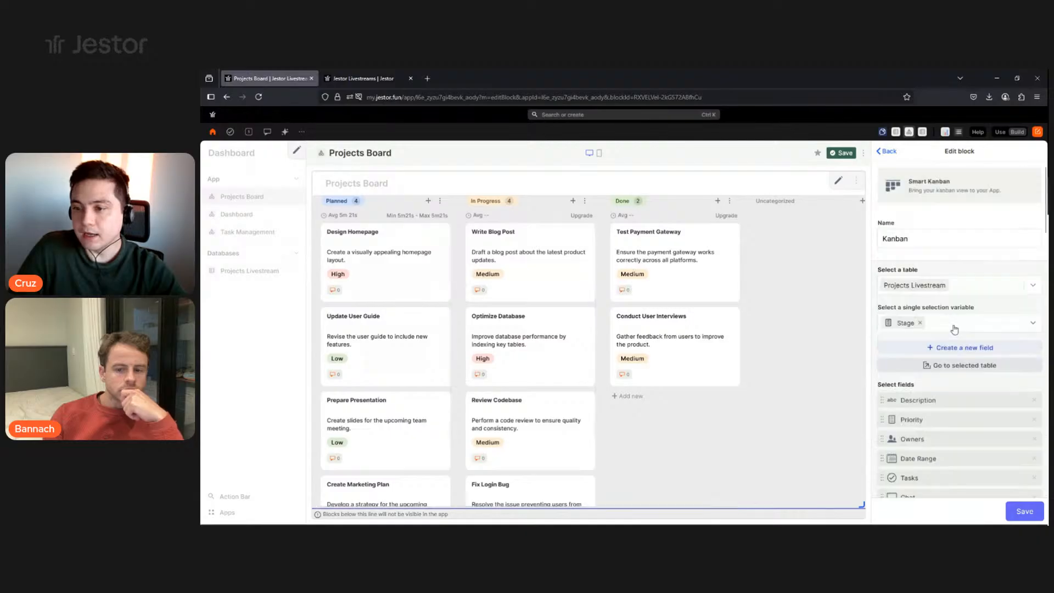
{"action": "scroll", "coordinate": [964, 269], "scroll_direction": "down", "scroll_amount": 5}
{"action": "scroll", "coordinate": [973, 380], "scroll_direction": "up", "scroll_amount": 2}
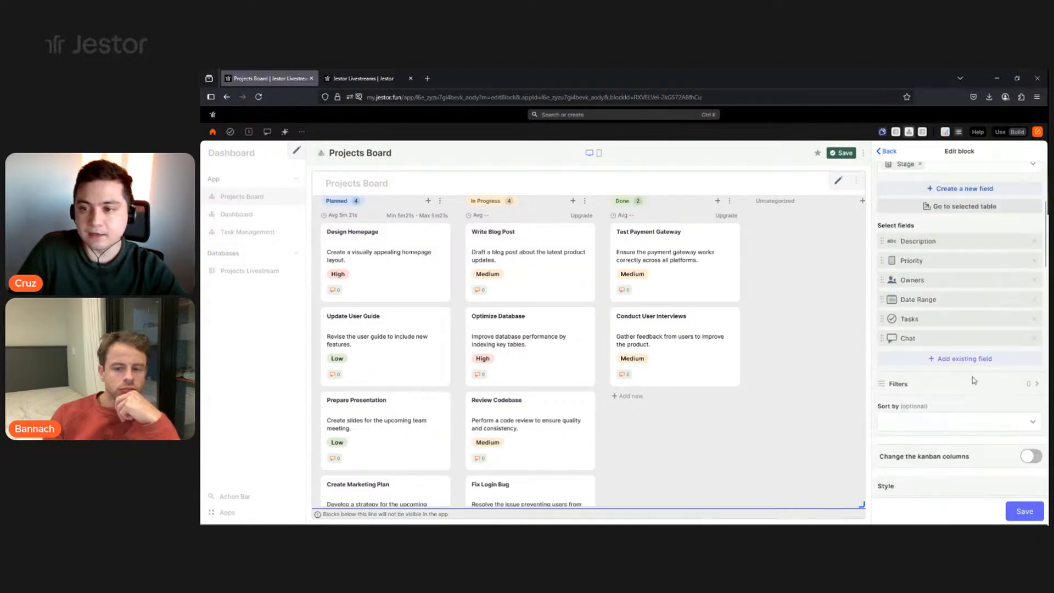
{"action": "scroll", "coordinate": [966, 230], "scroll_direction": "down", "scroll_amount": 6}
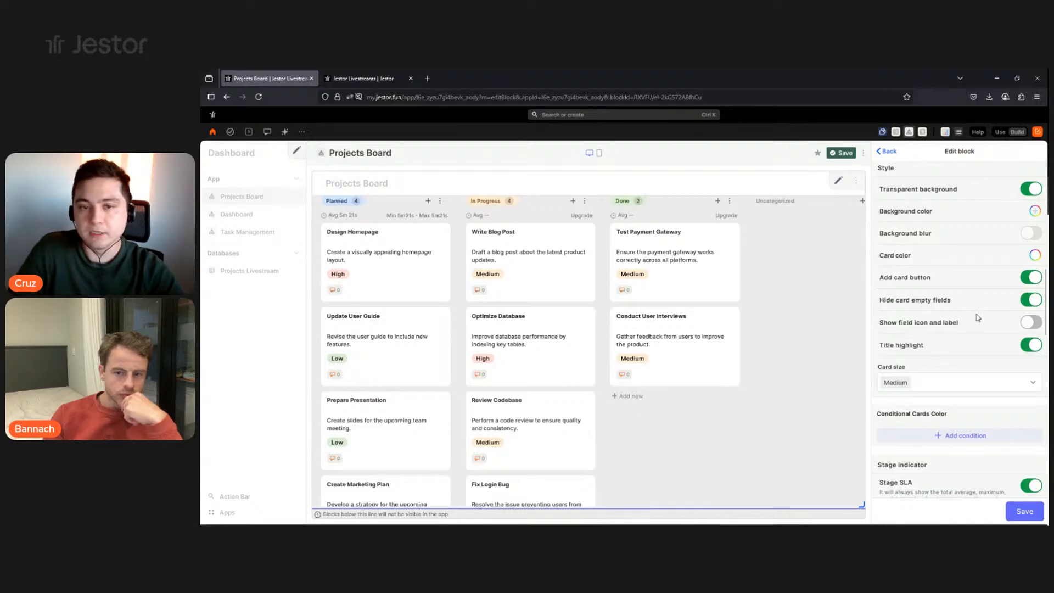
{"action": "scroll", "coordinate": [764, 345], "scroll_direction": "up", "scroll_amount": 2}
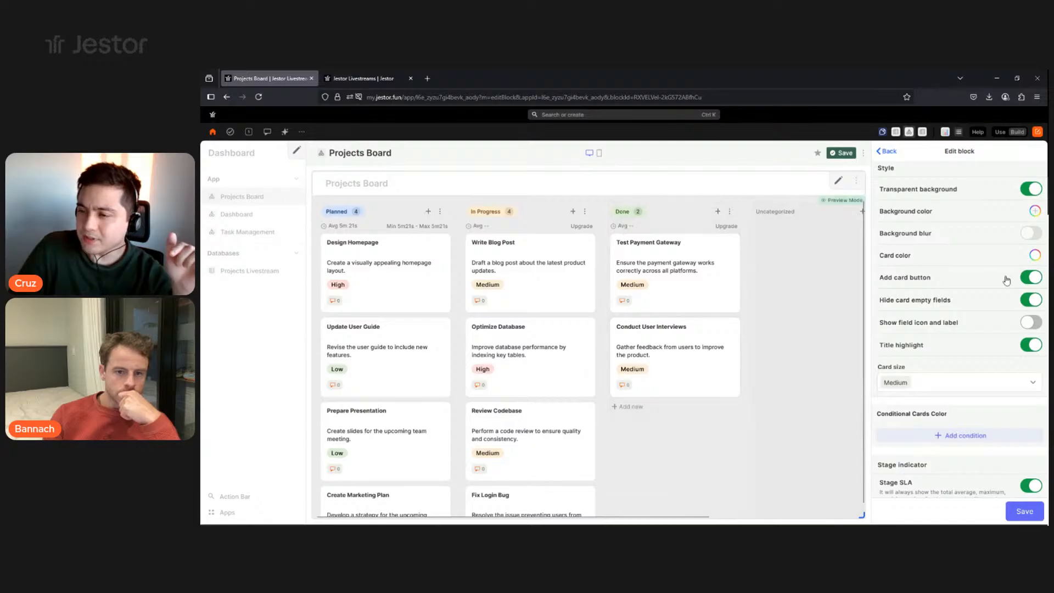
{"action": "left_click", "coordinate": [1024, 281]}
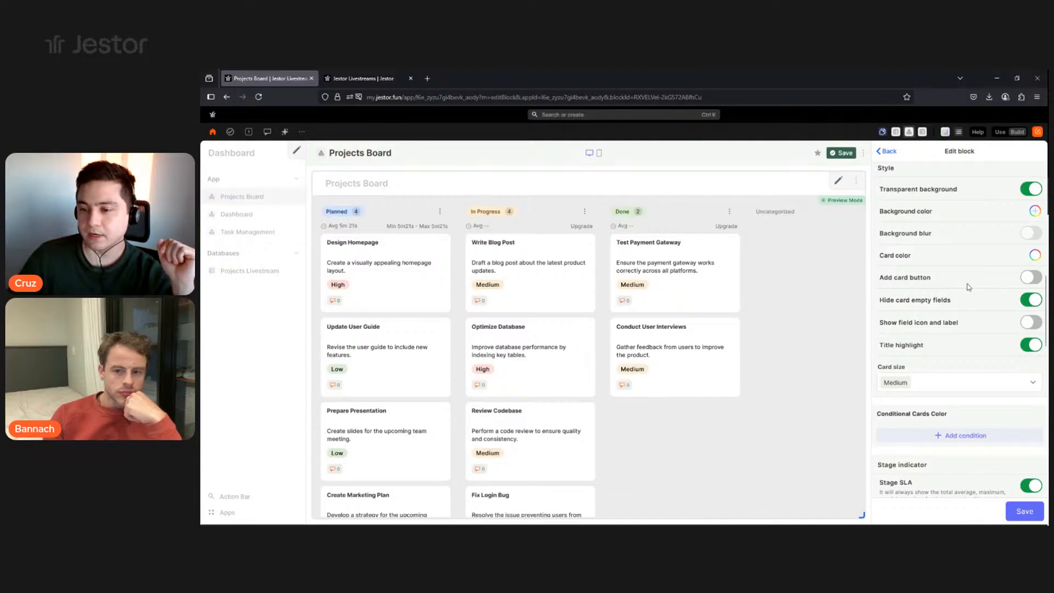
Try the Small card size on the kanban and return it to Medium.
{"action": "left_click", "coordinate": [957, 383]}
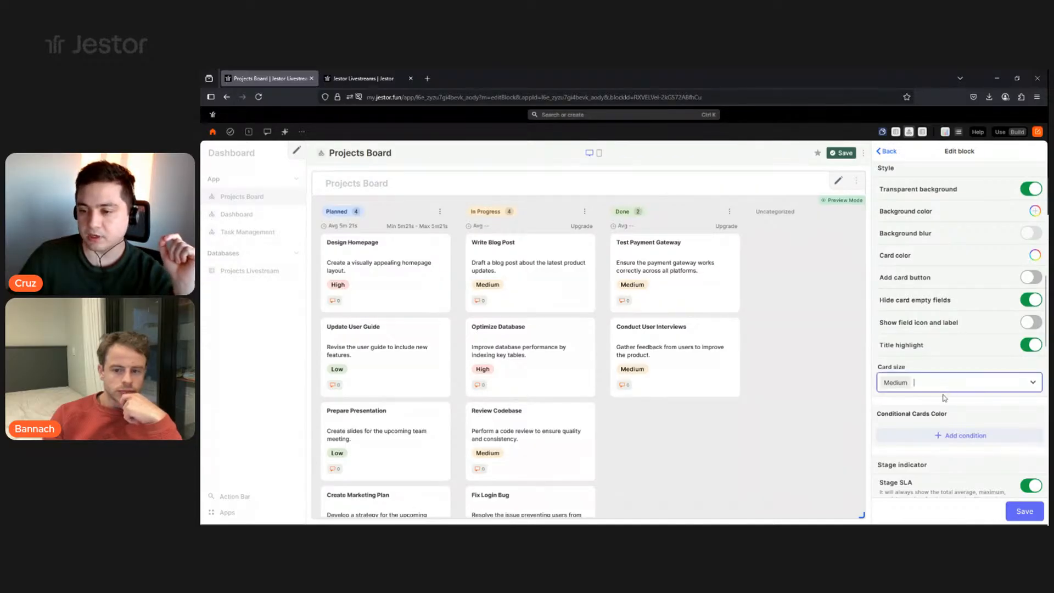
{"action": "left_click", "coordinate": [941, 402]}
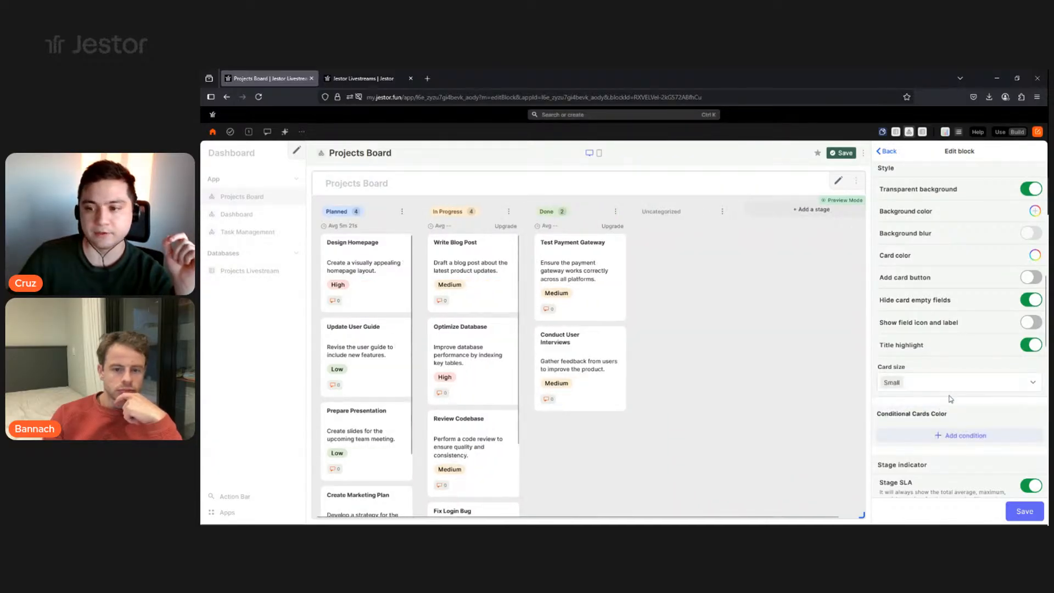
{"action": "left_click", "coordinate": [954, 382]}
{"action": "left_click", "coordinate": [933, 419]}
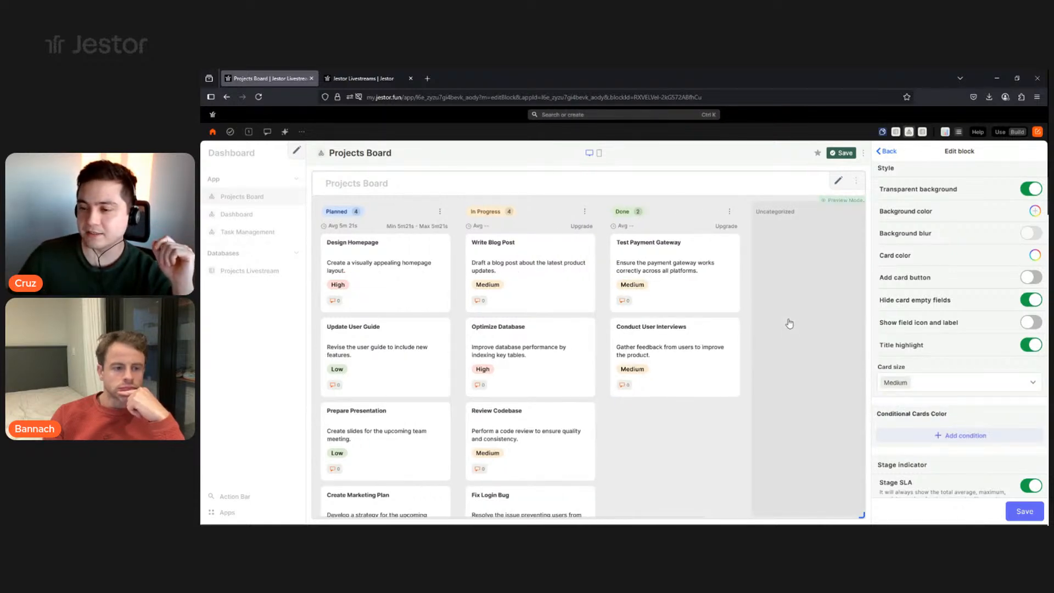
Set the kanban's Record Update form source to Default table form and save the block and the page.
{"action": "scroll", "coordinate": [939, 313], "scroll_direction": "down", "scroll_amount": 3}
{"action": "scroll", "coordinate": [940, 313], "scroll_direction": "down", "scroll_amount": 9}
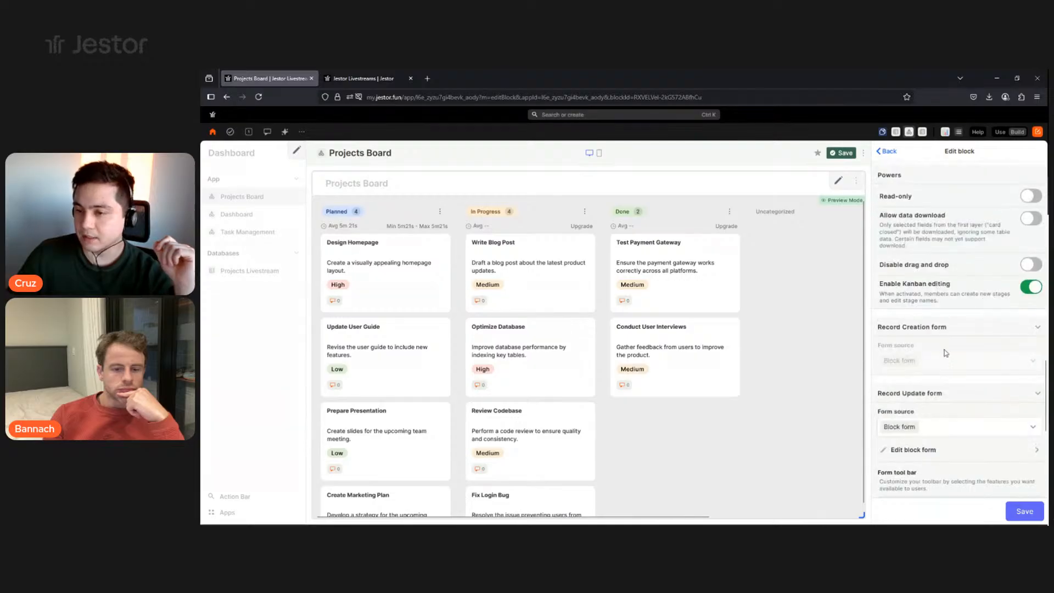
{"action": "left_click", "coordinate": [943, 272]}
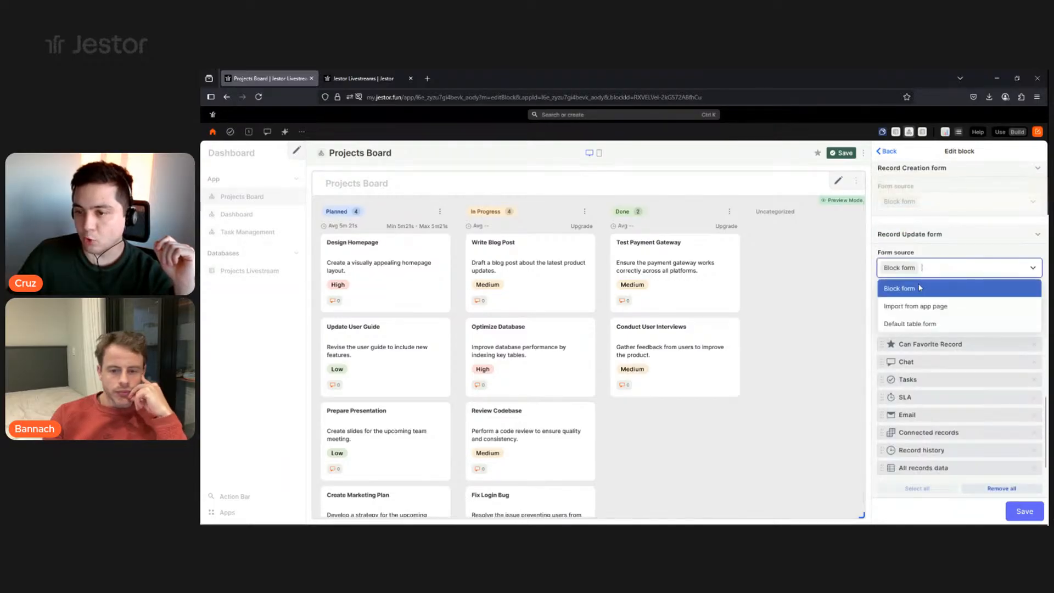
{"action": "left_click", "coordinate": [927, 306]}
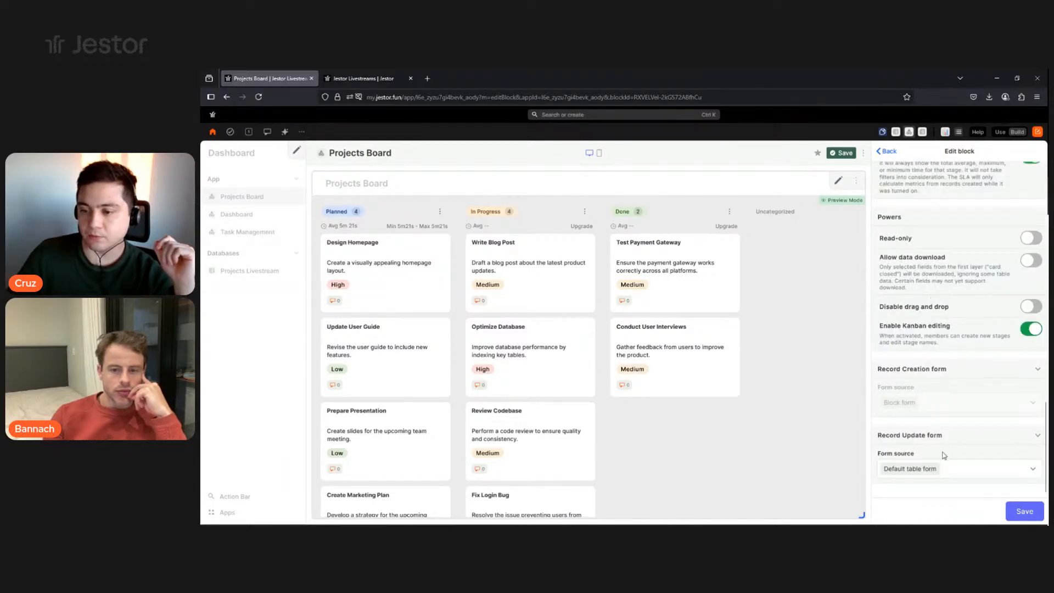
{"action": "left_click", "coordinate": [1024, 511]}
{"action": "left_click", "coordinate": [909, 132]}
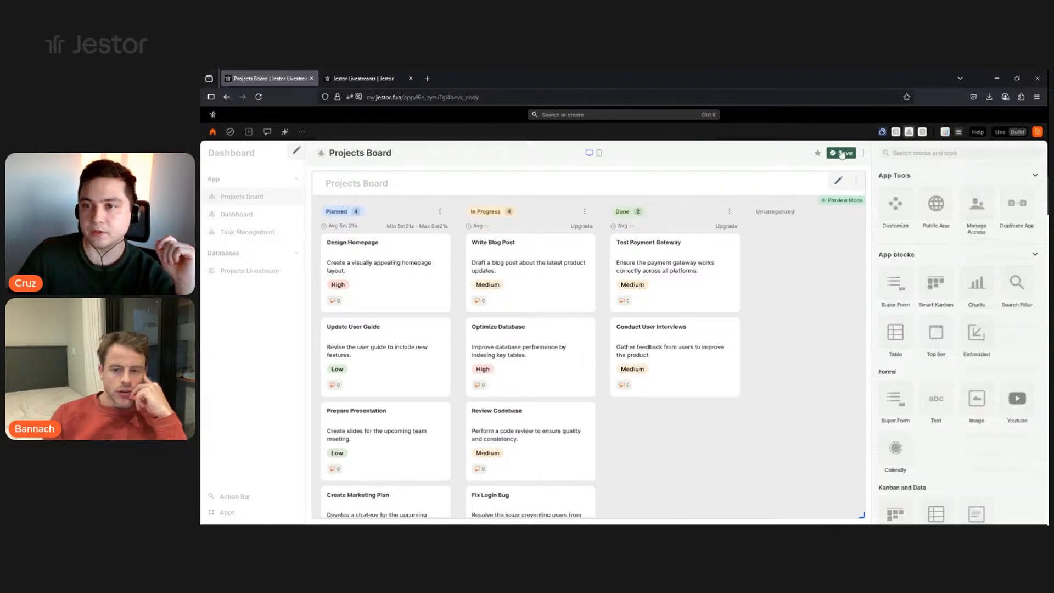
{"action": "left_click", "coordinate": [842, 153]}
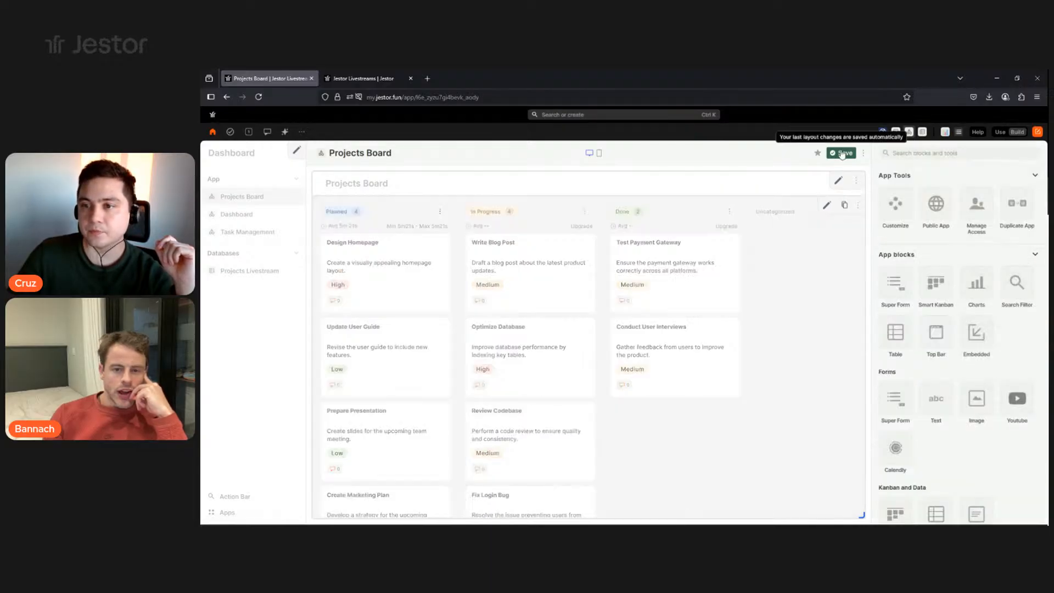
Review the settings of the Projects Board title bar and the Kanban block.
{"action": "left_click", "coordinate": [837, 182]}
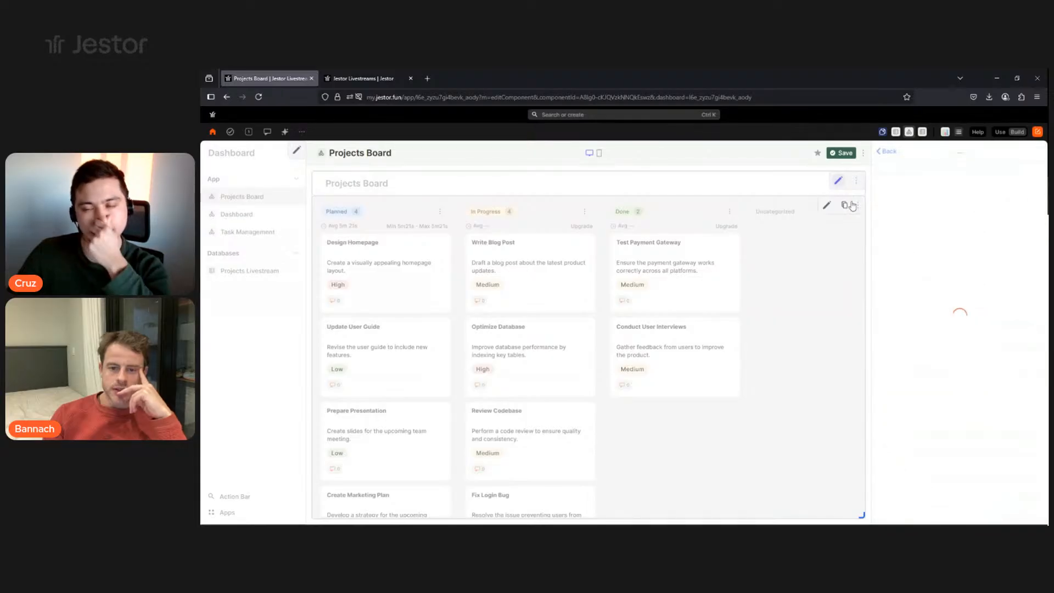
{"action": "scroll", "coordinate": [1010, 391], "scroll_direction": "down", "scroll_amount": 2}
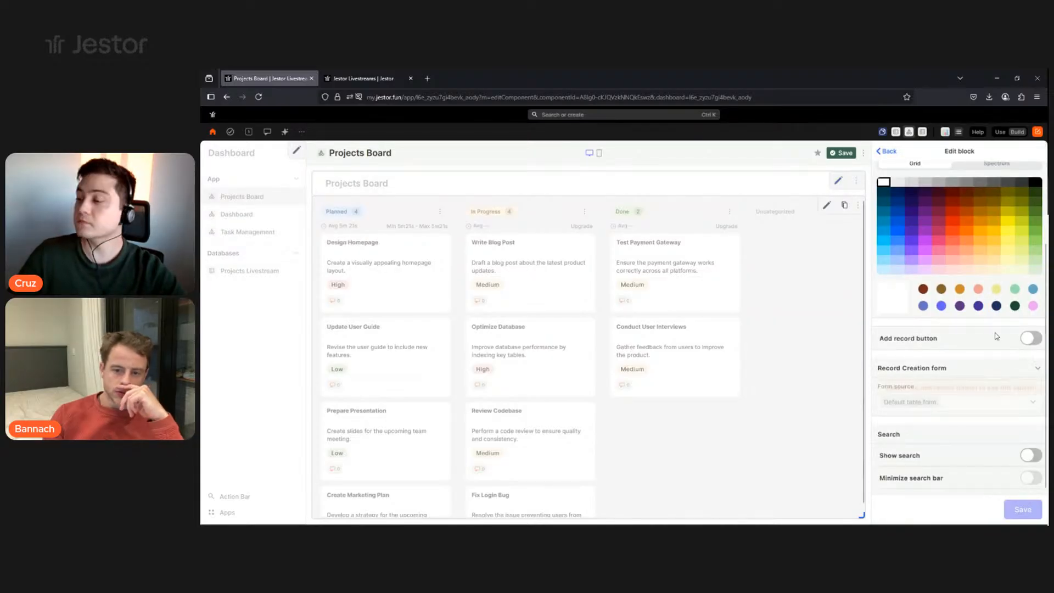
{"action": "scroll", "coordinate": [990, 337], "scroll_direction": "up", "scroll_amount": 1}
{"action": "left_click", "coordinate": [826, 205]}
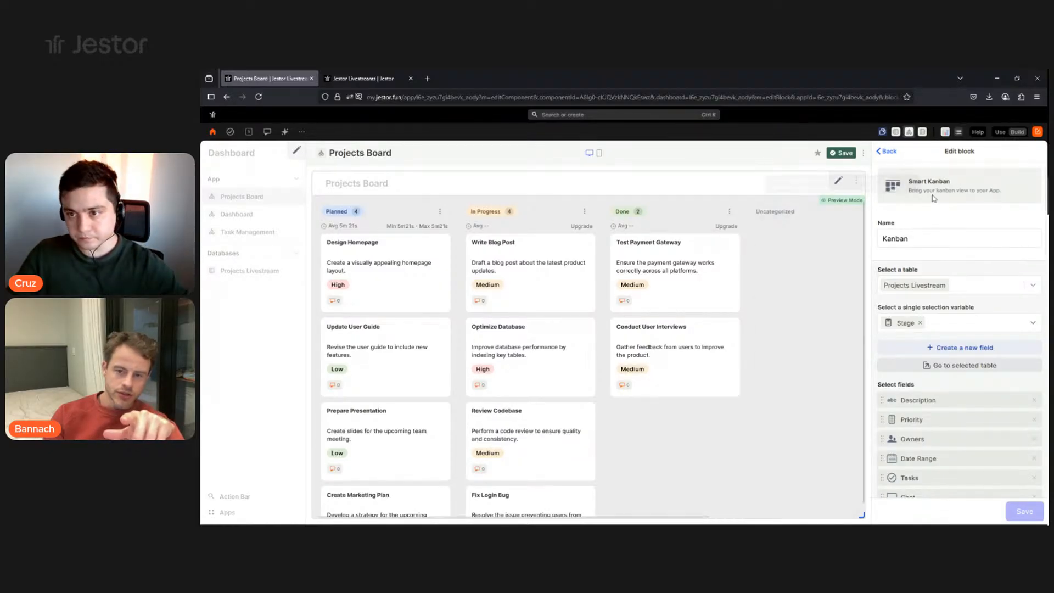
Switch the app to Use mode and view the Add a stage dialog without adding a stage.
{"action": "left_click", "coordinate": [999, 134]}
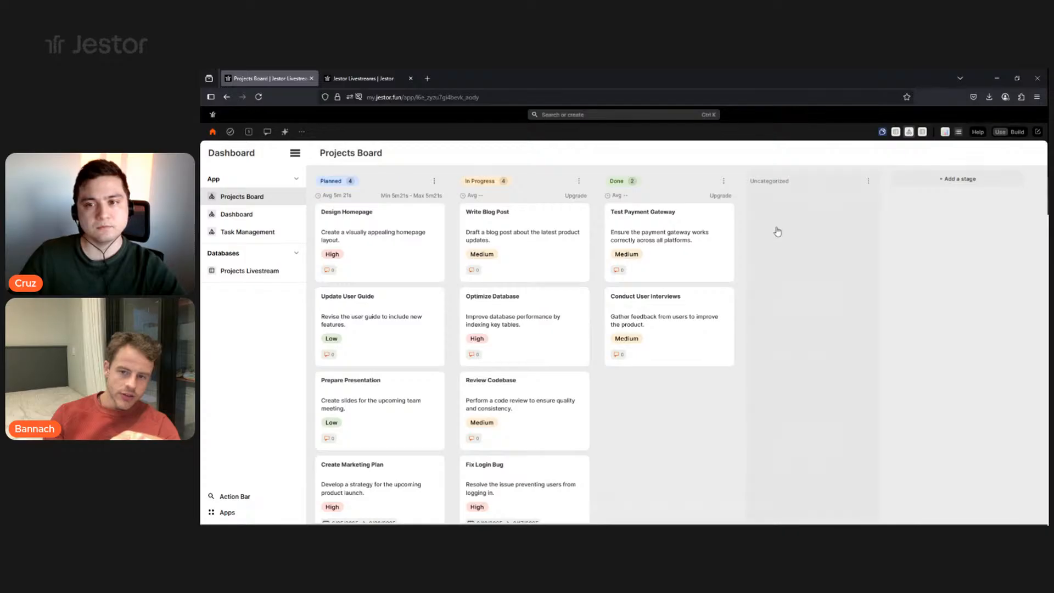
{"action": "left_click", "coordinate": [952, 183]}
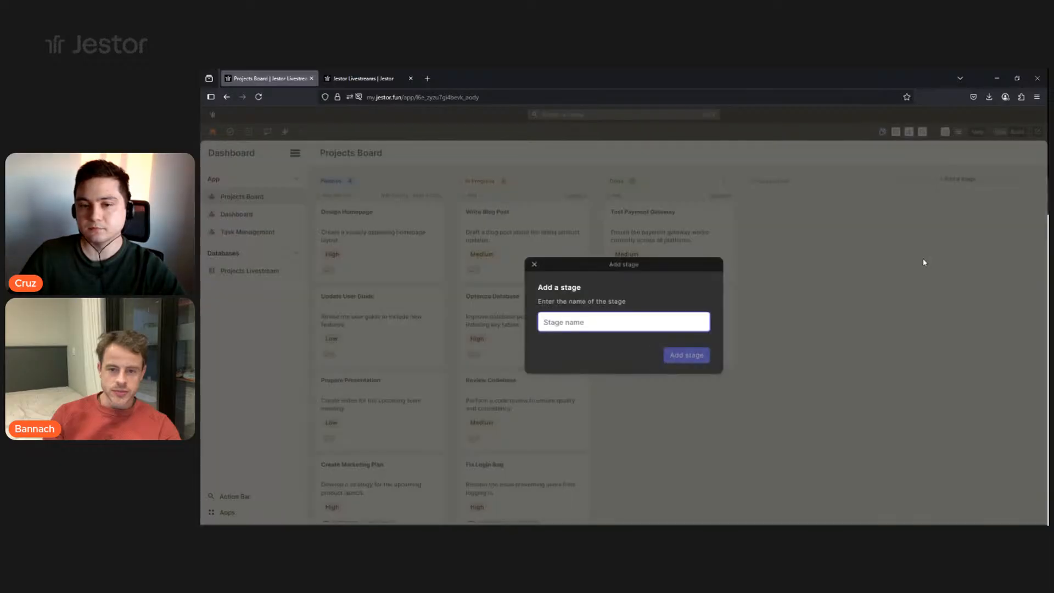
{"action": "left_click", "coordinate": [534, 265]}
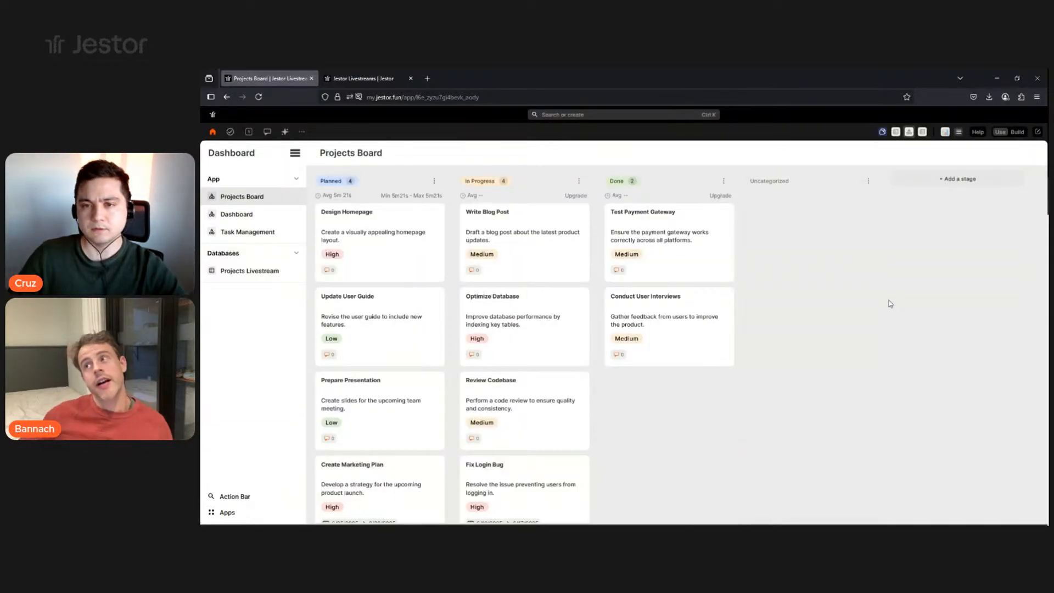
View the Done stage's options and its new-stage dialog without adding a stage.
{"action": "left_click", "coordinate": [725, 181]}
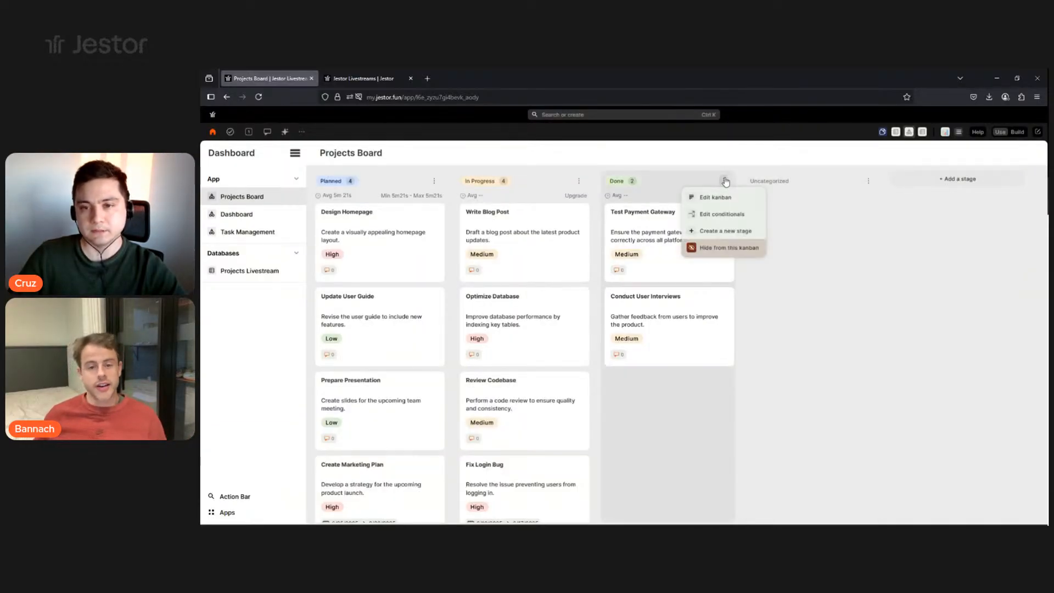
{"action": "left_click", "coordinate": [724, 181]}
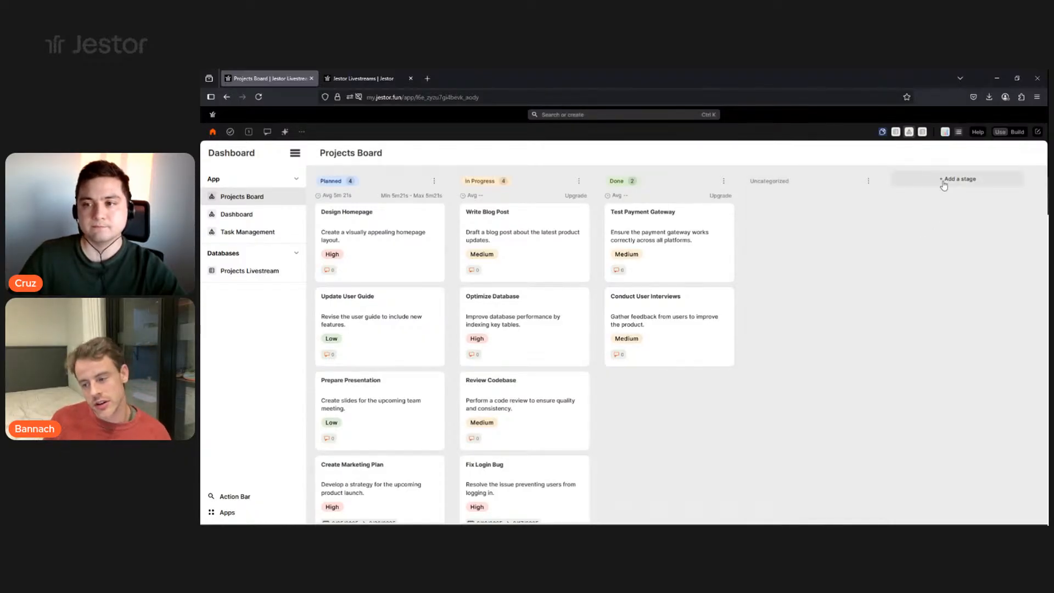
{"action": "left_click", "coordinate": [723, 181]}
{"action": "left_click", "coordinate": [729, 231]}
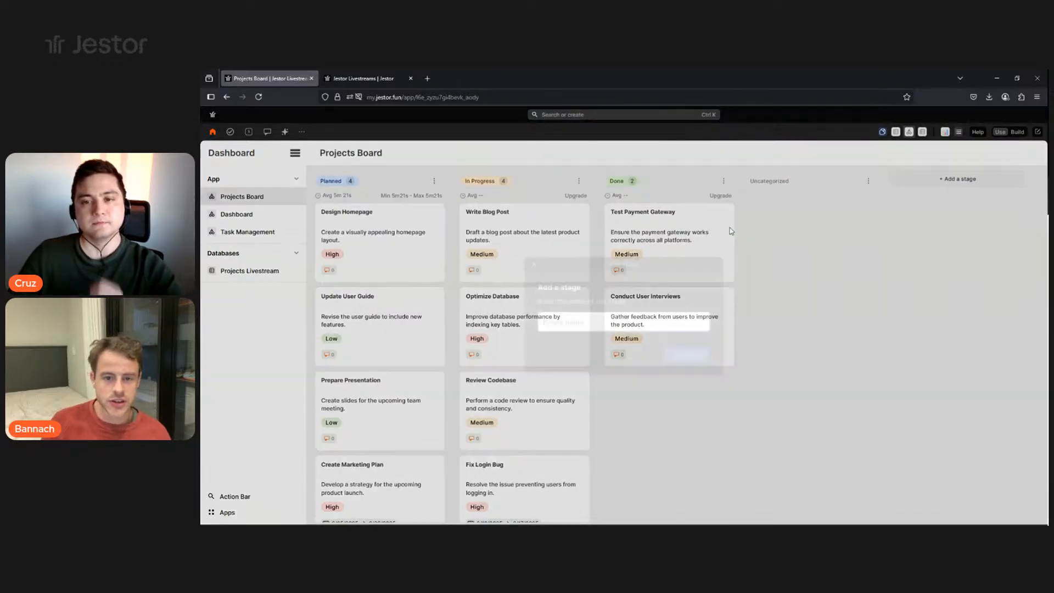
{"action": "left_click", "coordinate": [778, 263]}
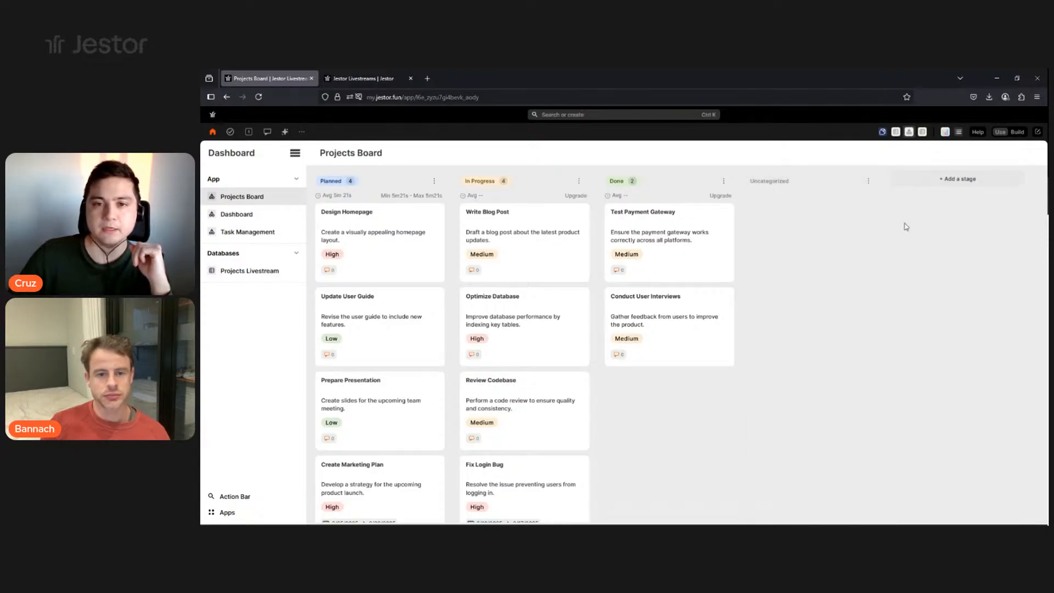
Add a stage named Archived after the Done stage and hide the Uncategorized stage from the kanban.
{"action": "left_click", "coordinate": [723, 181]}
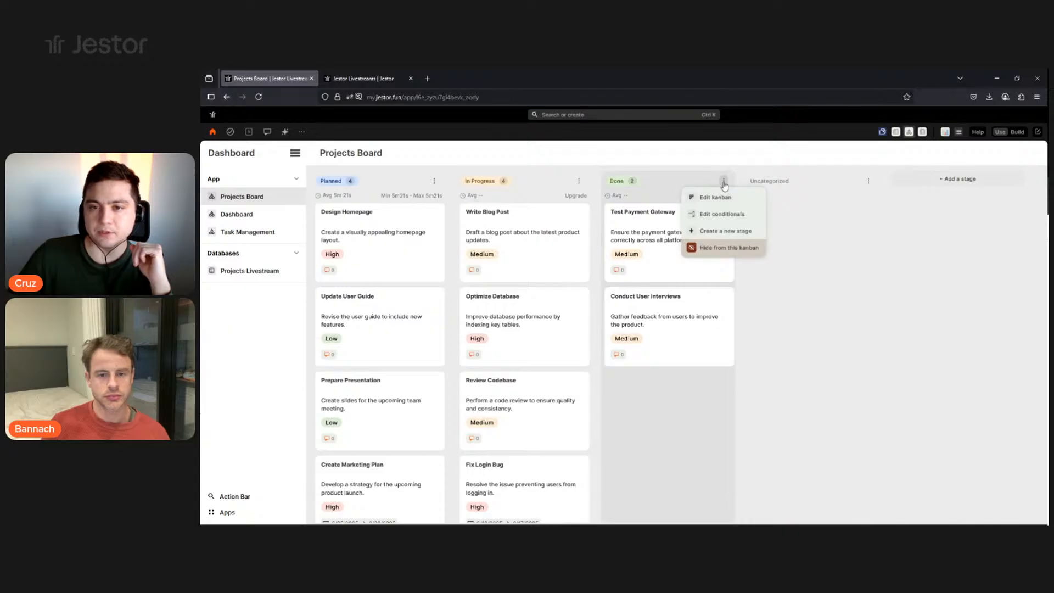
{"action": "left_click", "coordinate": [726, 232]}
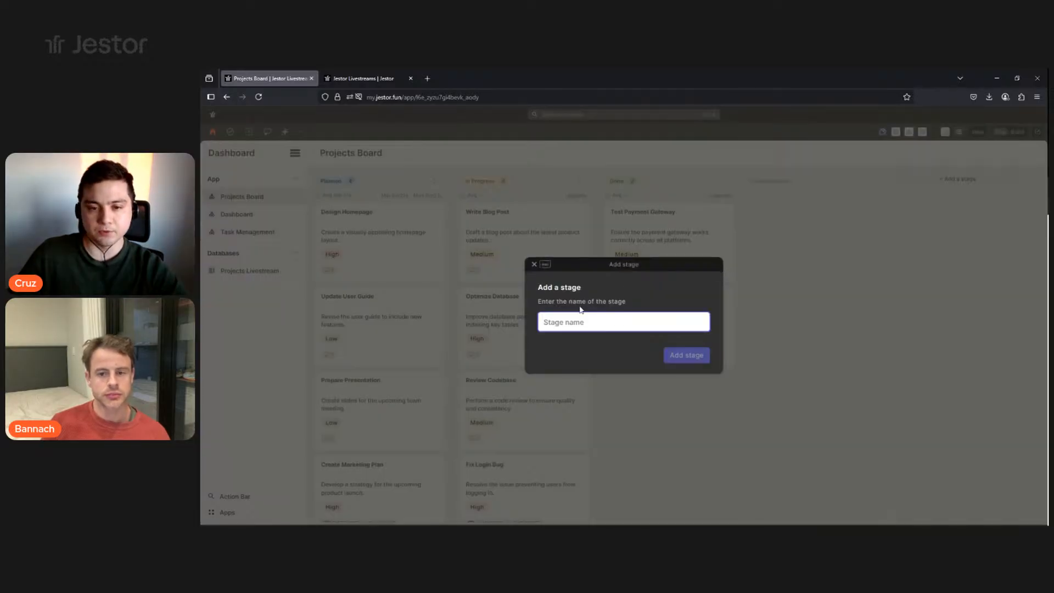
{"action": "type", "text": "Archived"}
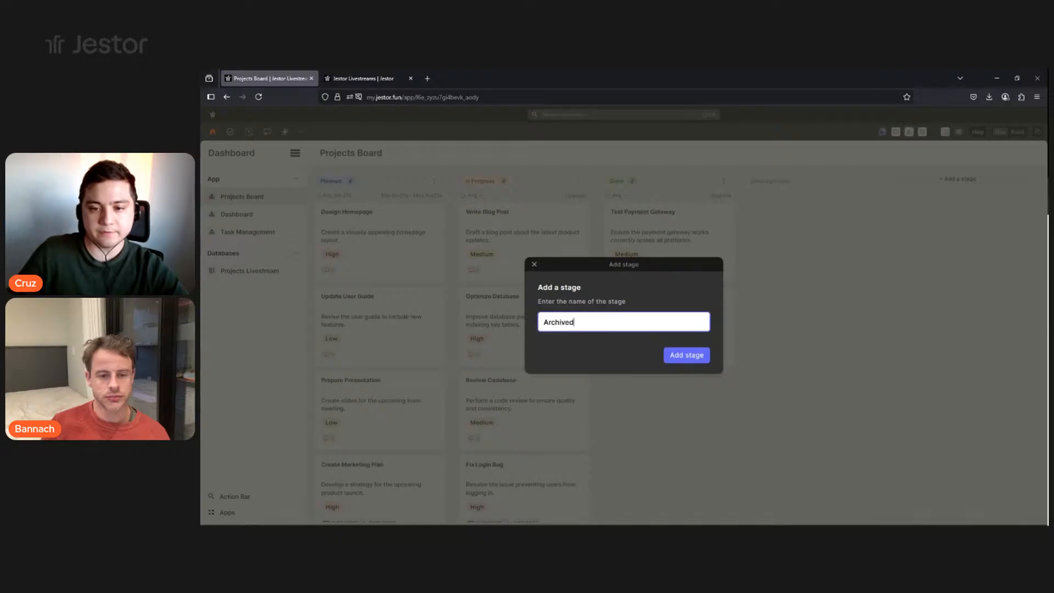
{"action": "left_click", "coordinate": [678, 357]}
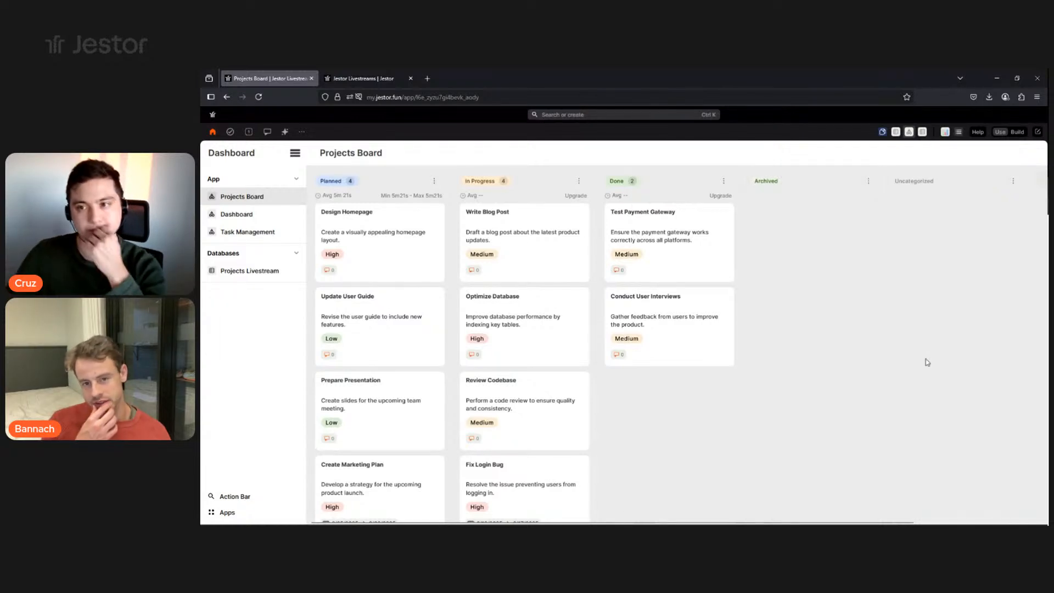
{"action": "left_click", "coordinate": [1012, 181]}
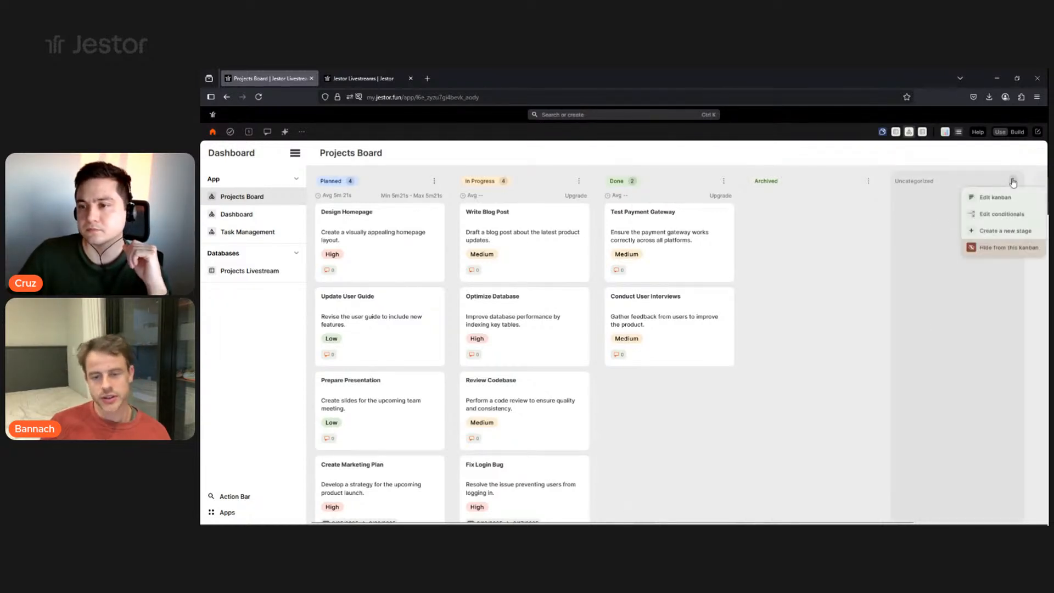
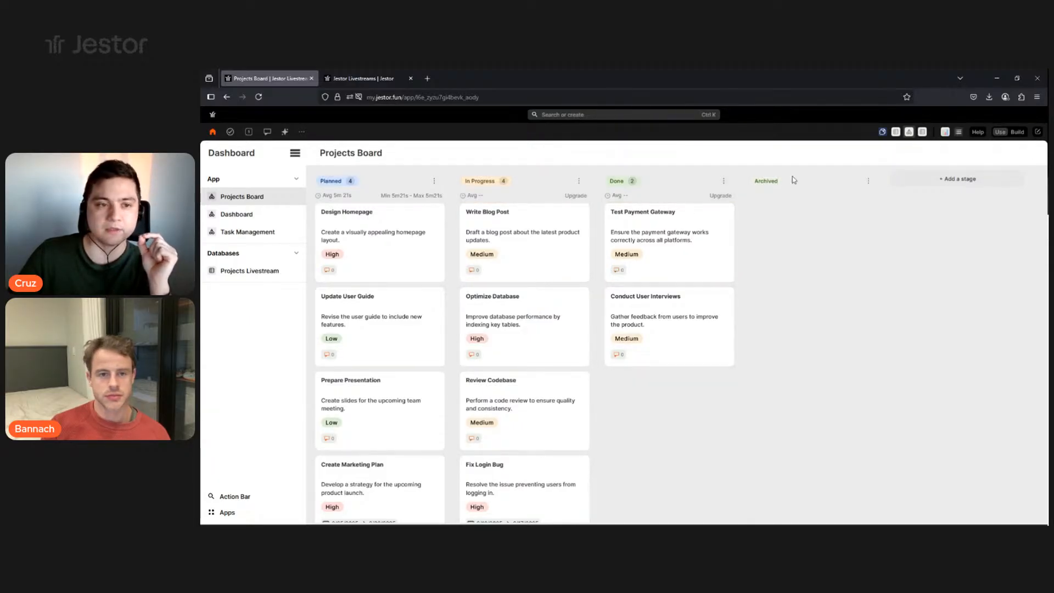
Return to Build mode, edit the Projects Board title bar and enable its add record button for the Projects Livestream table.
{"action": "left_click", "coordinate": [1015, 132]}
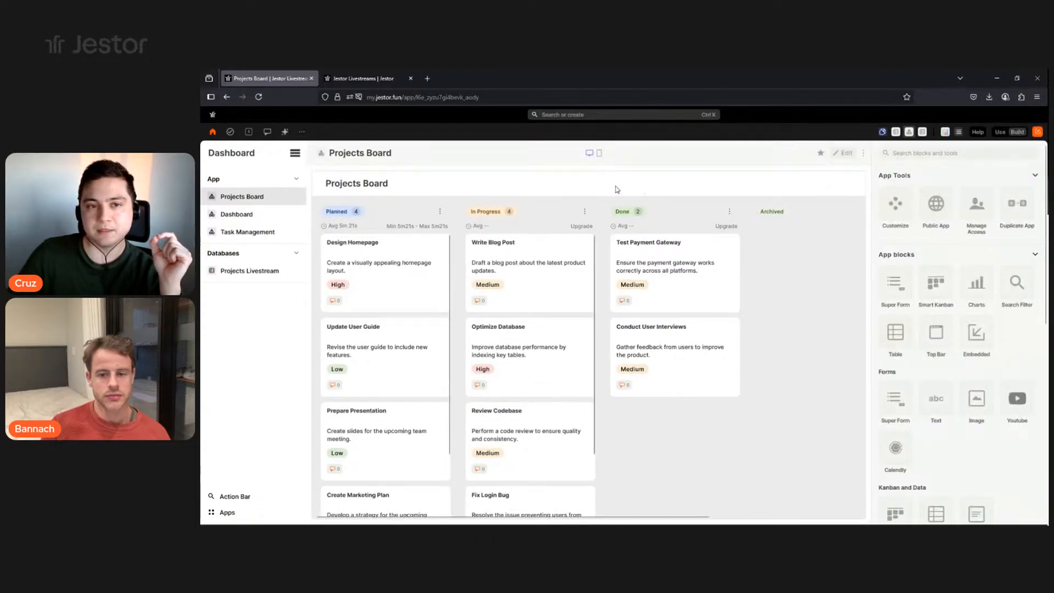
{"action": "left_click", "coordinate": [842, 153]}
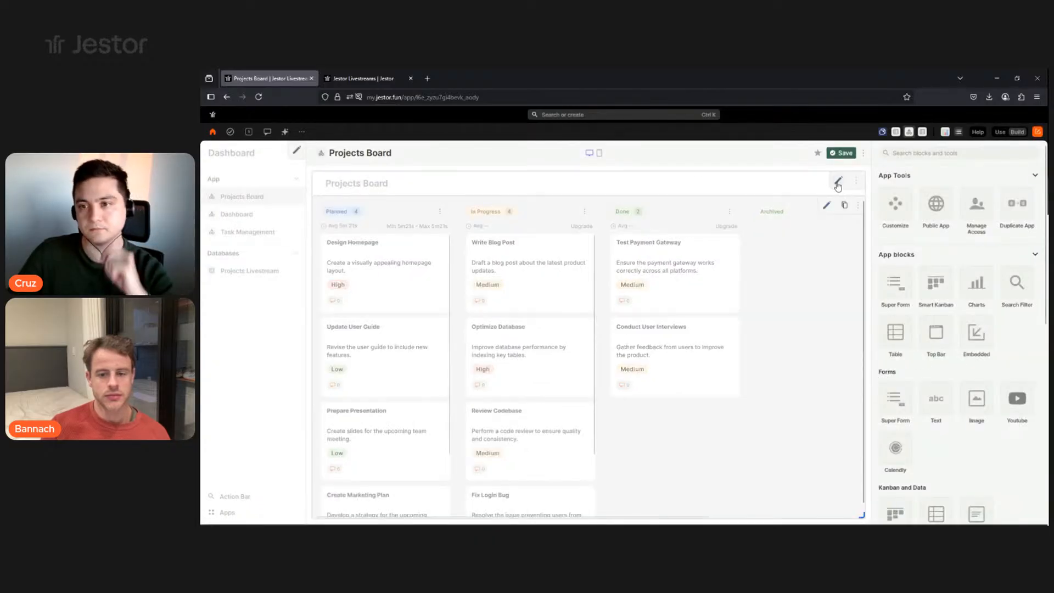
{"action": "left_click", "coordinate": [838, 180]}
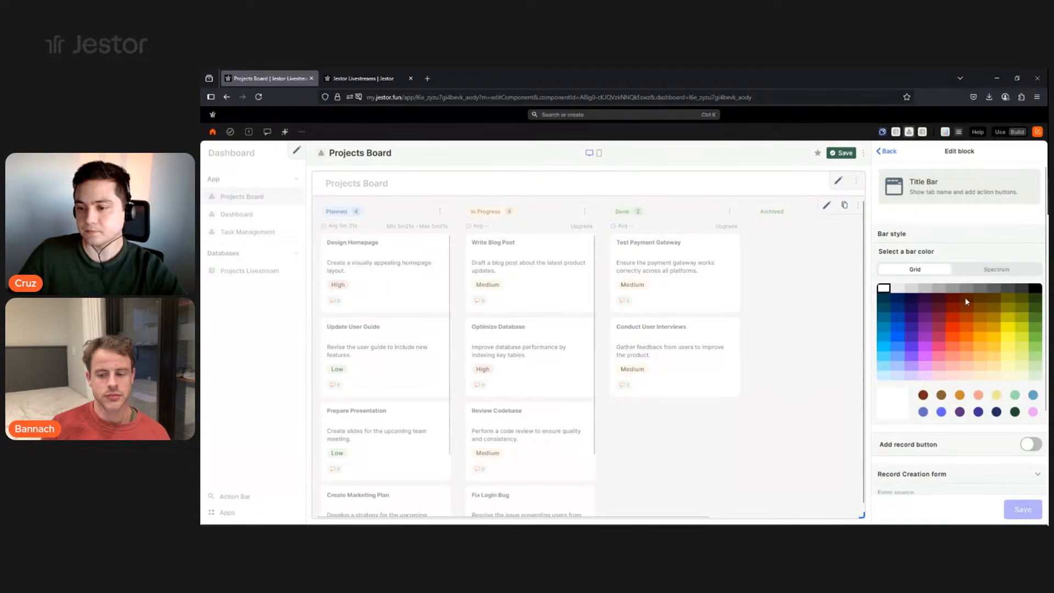
{"action": "scroll", "coordinate": [977, 307], "scroll_direction": "down", "scroll_amount": 2}
{"action": "left_click", "coordinate": [1028, 338]}
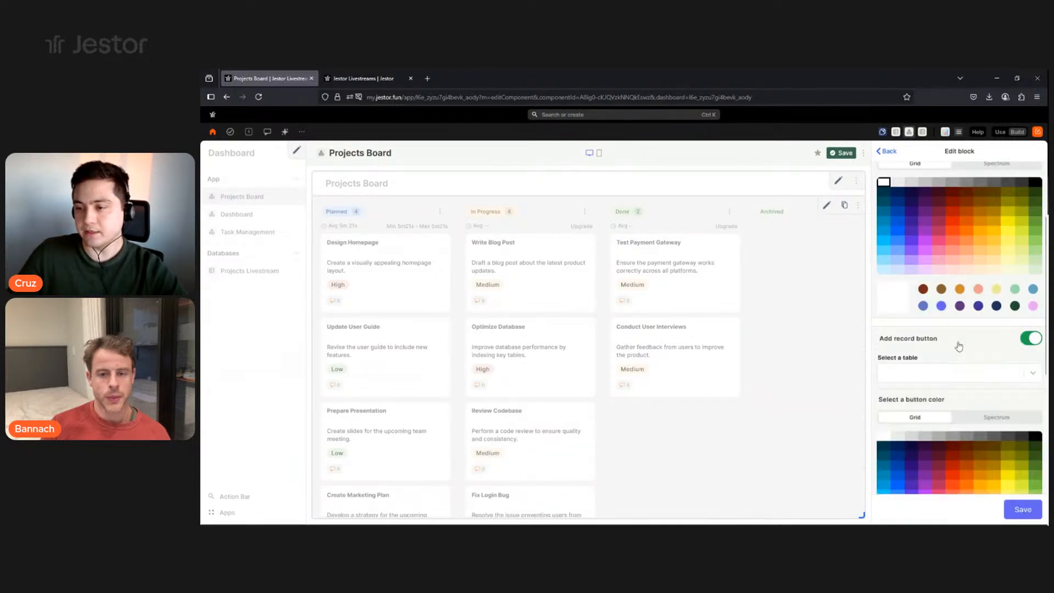
{"action": "scroll", "coordinate": [964, 344], "scroll_direction": "down", "scroll_amount": 2}
{"action": "left_click", "coordinate": [990, 266]}
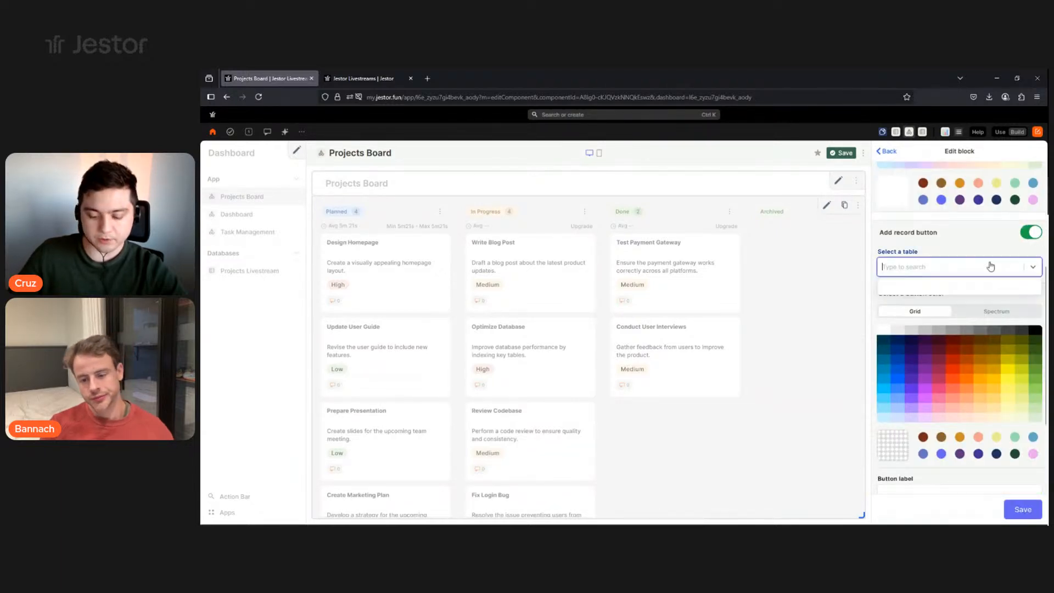
{"action": "type", "text": "proj"}
{"action": "left_click", "coordinate": [990, 287]}
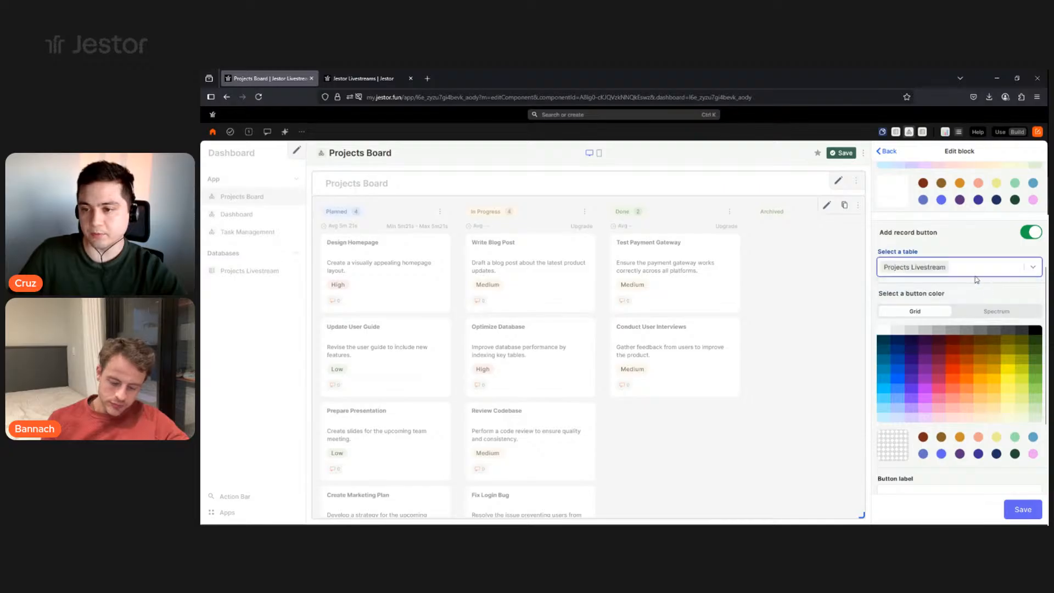
Give the add record button a dark blue color and the label New Project.
{"action": "left_click", "coordinate": [886, 349]}
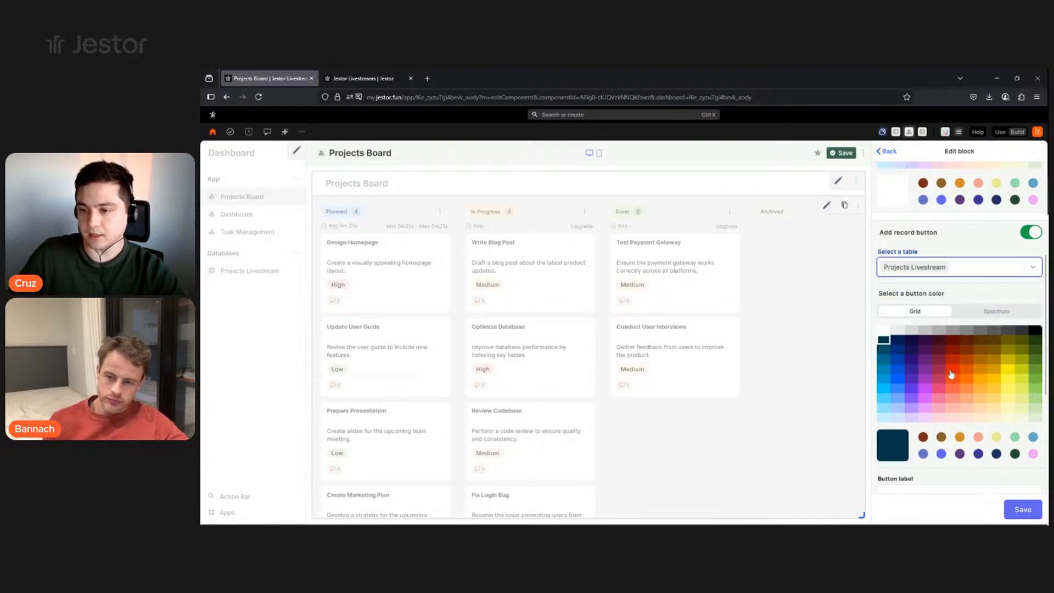
{"action": "scroll", "coordinate": [973, 443], "scroll_direction": "down", "scroll_amount": 3}
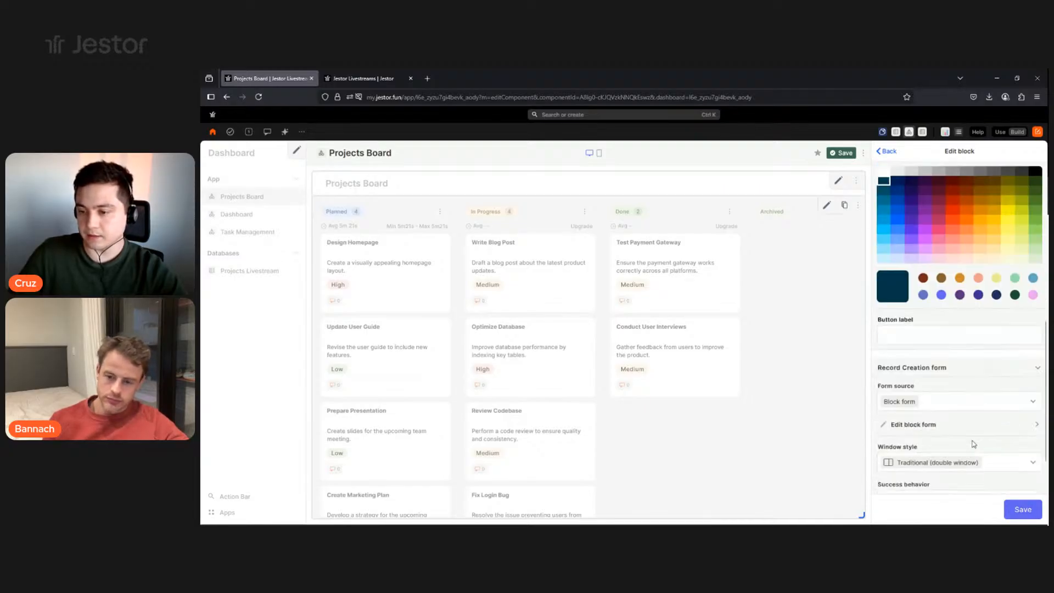
{"action": "left_click", "coordinate": [946, 339]}
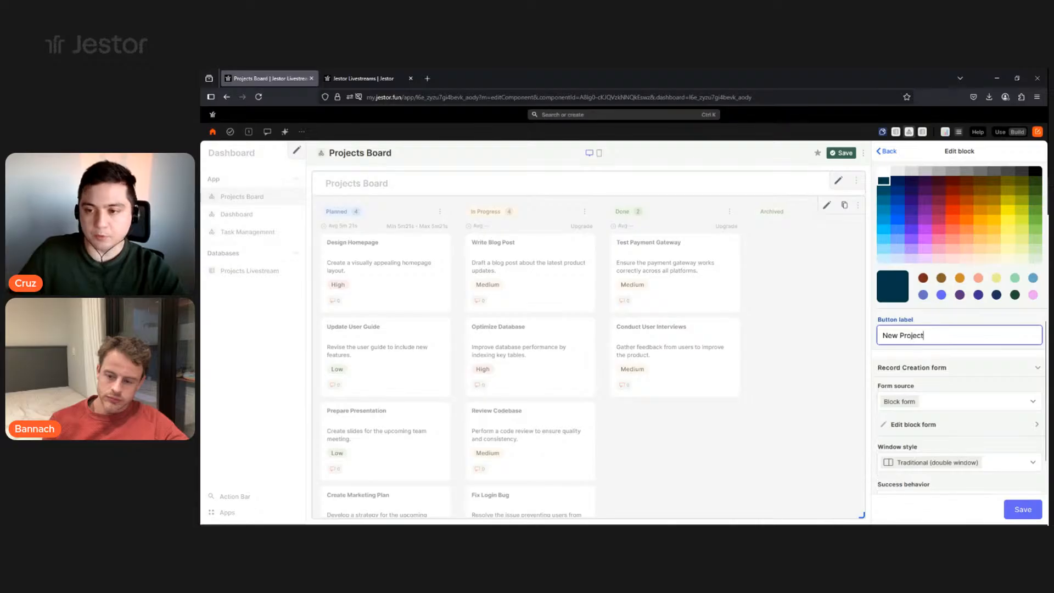
Set the title bar's Record Creation form source to Default table form and save the block and the page.
{"action": "scroll", "coordinate": [955, 349], "scroll_direction": "down", "scroll_amount": 3}
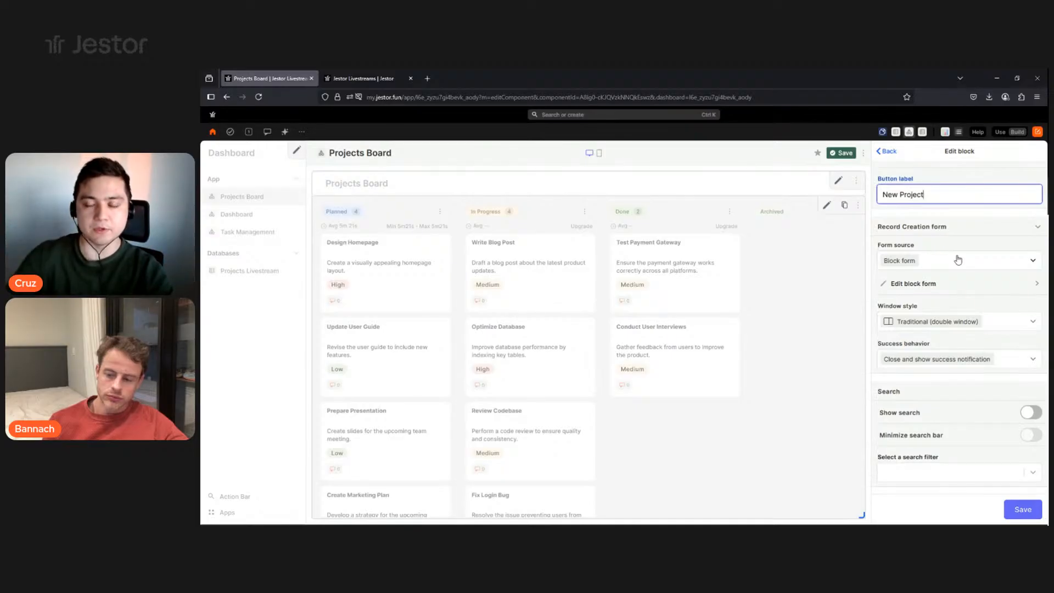
{"action": "left_click", "coordinate": [958, 259]}
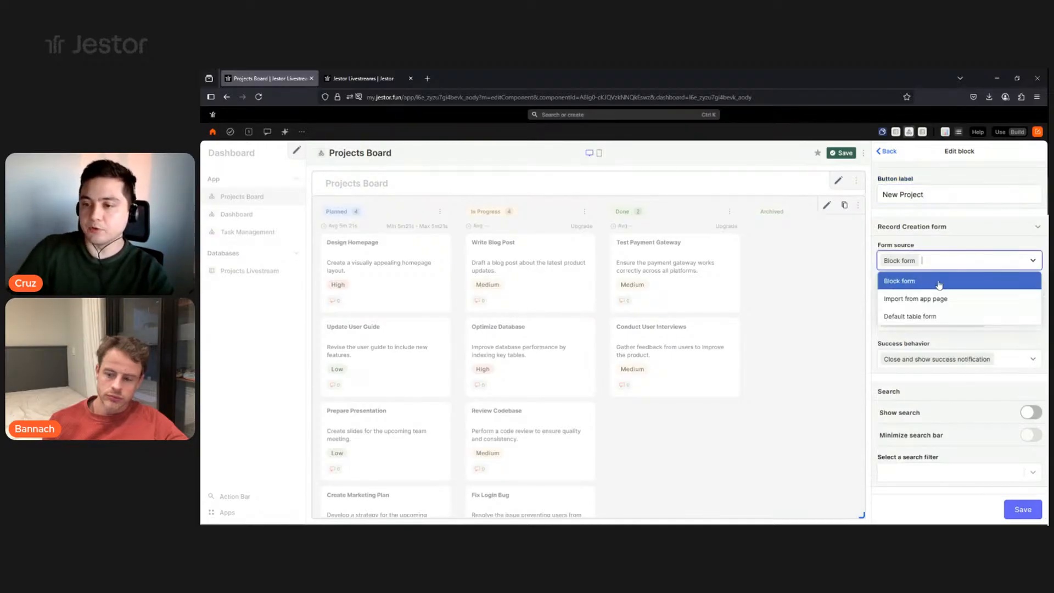
{"action": "left_click", "coordinate": [920, 318]}
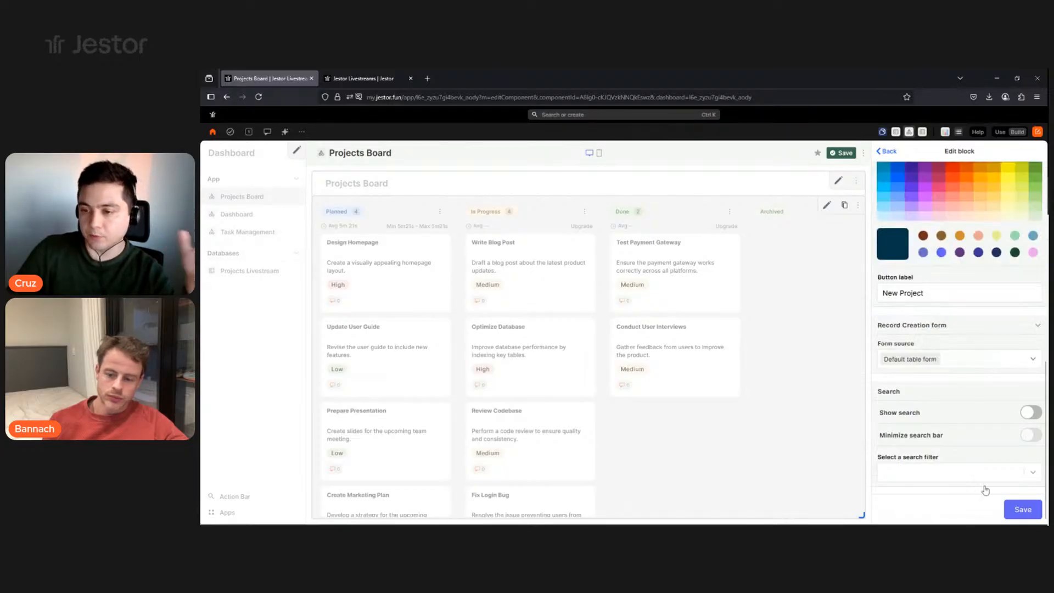
{"action": "left_click", "coordinate": [1014, 512]}
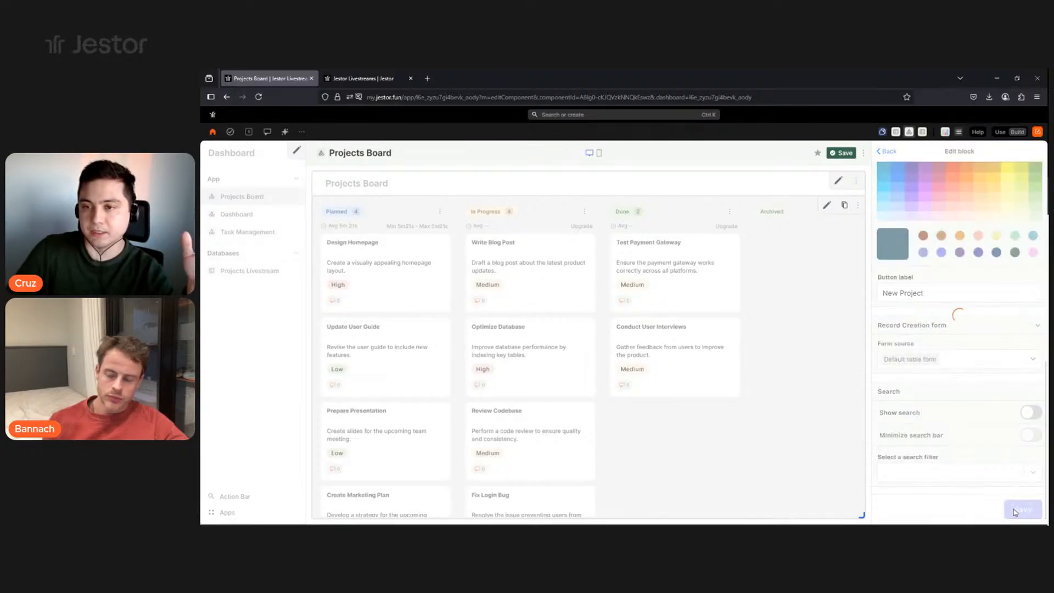
{"action": "left_click", "coordinate": [847, 156]}
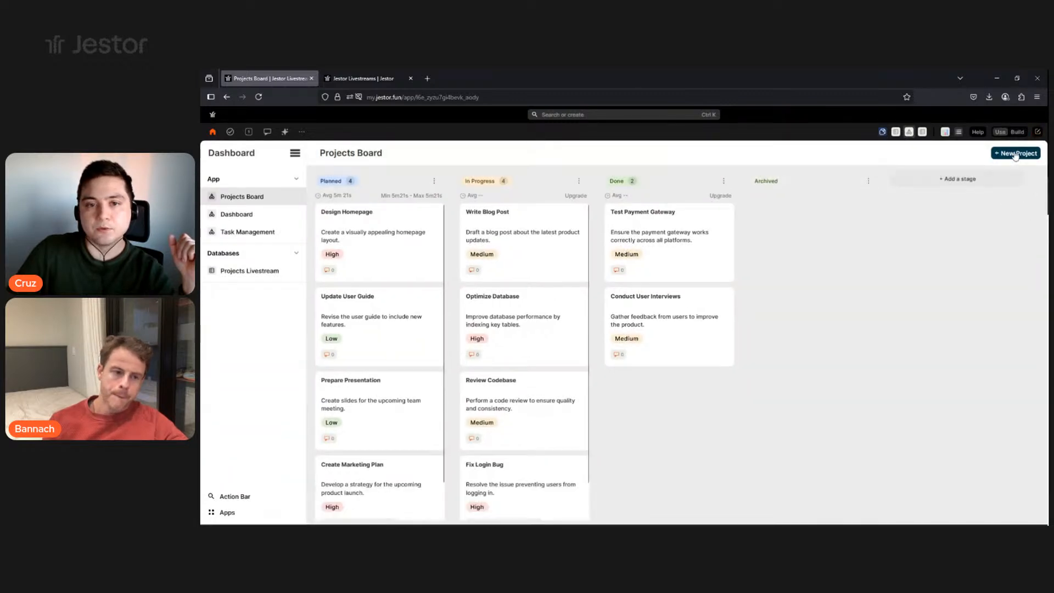
Preview the record creation form from the New Project button and look at the Projects Livestream table it belongs to.
{"action": "left_click", "coordinate": [1015, 154]}
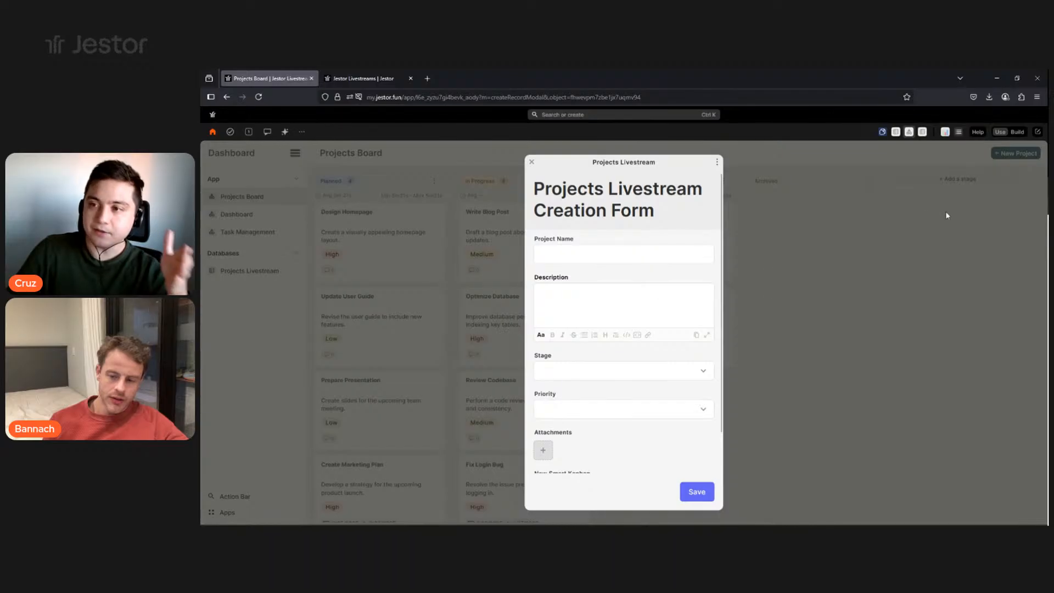
{"action": "scroll", "coordinate": [629, 269], "scroll_direction": "down", "scroll_amount": 1}
{"action": "scroll", "coordinate": [596, 423], "scroll_direction": "up", "scroll_amount": 1}
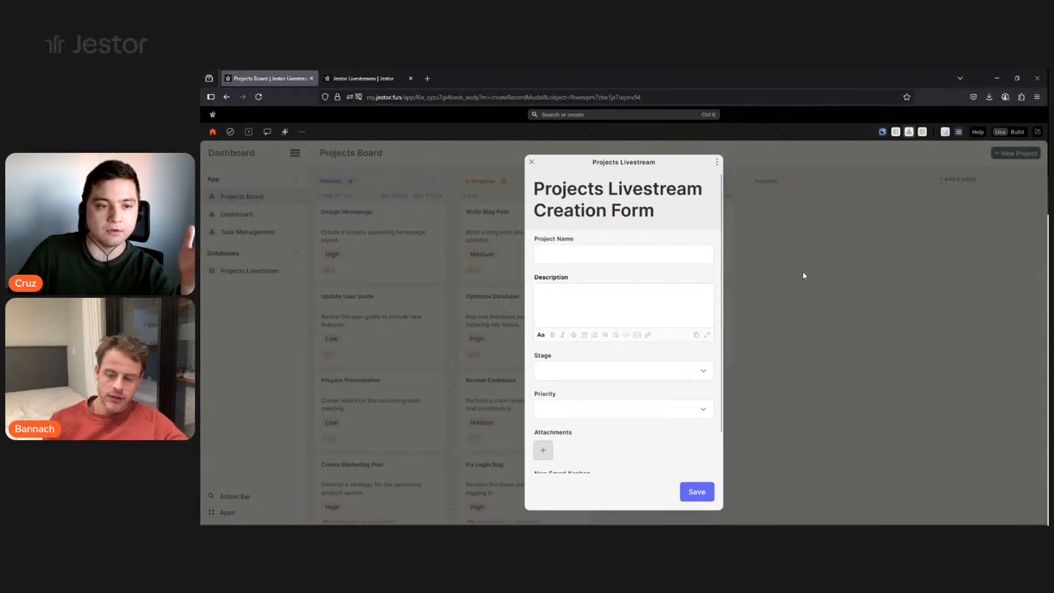
{"action": "left_click", "coordinate": [263, 271]}
{"action": "left_click", "coordinate": [271, 274]}
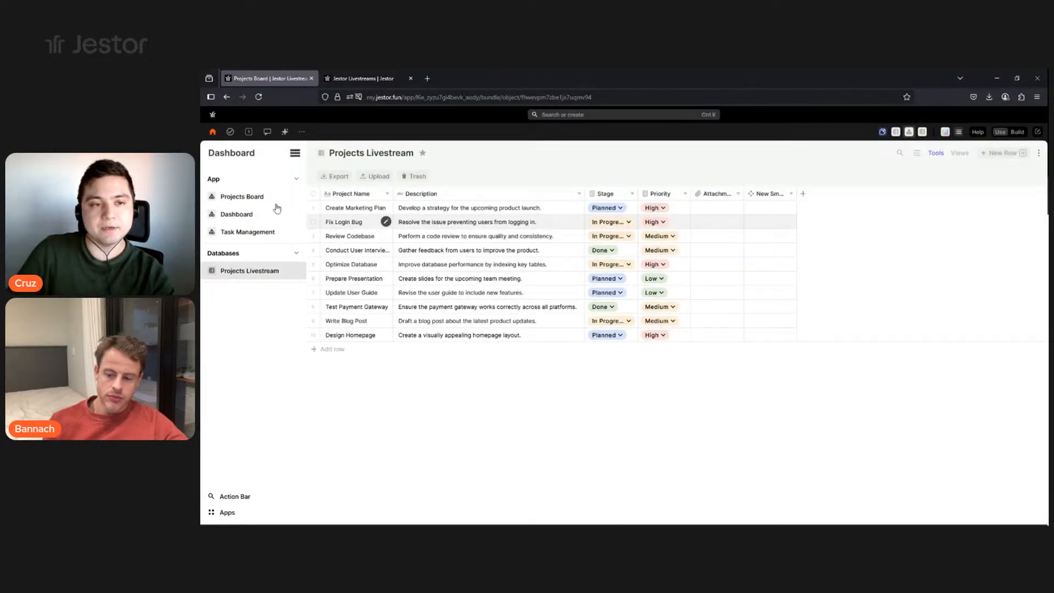
{"action": "left_click", "coordinate": [252, 198]}
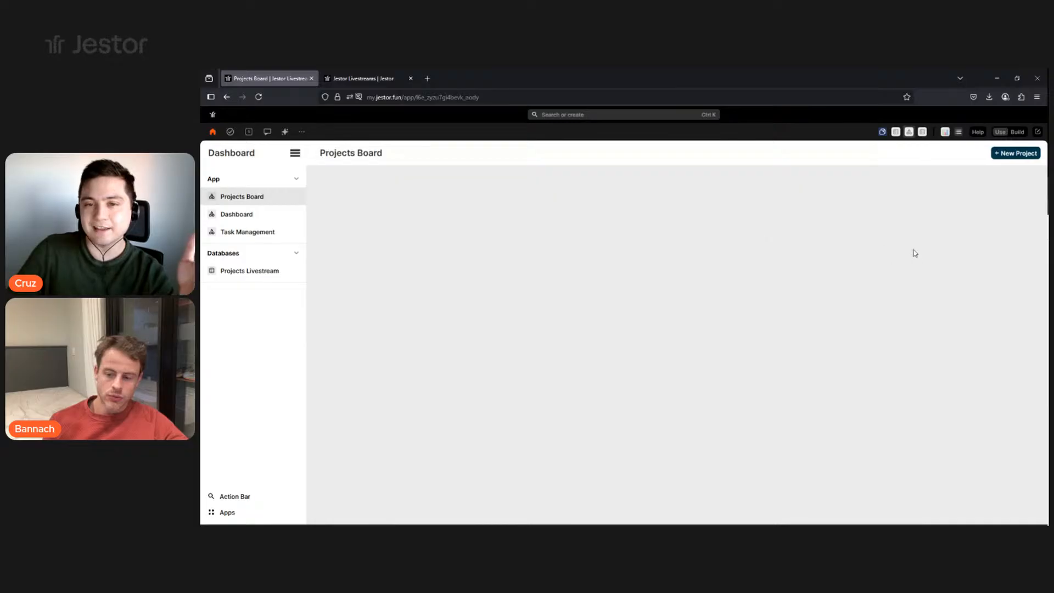
{"action": "left_click", "coordinate": [1016, 156]}
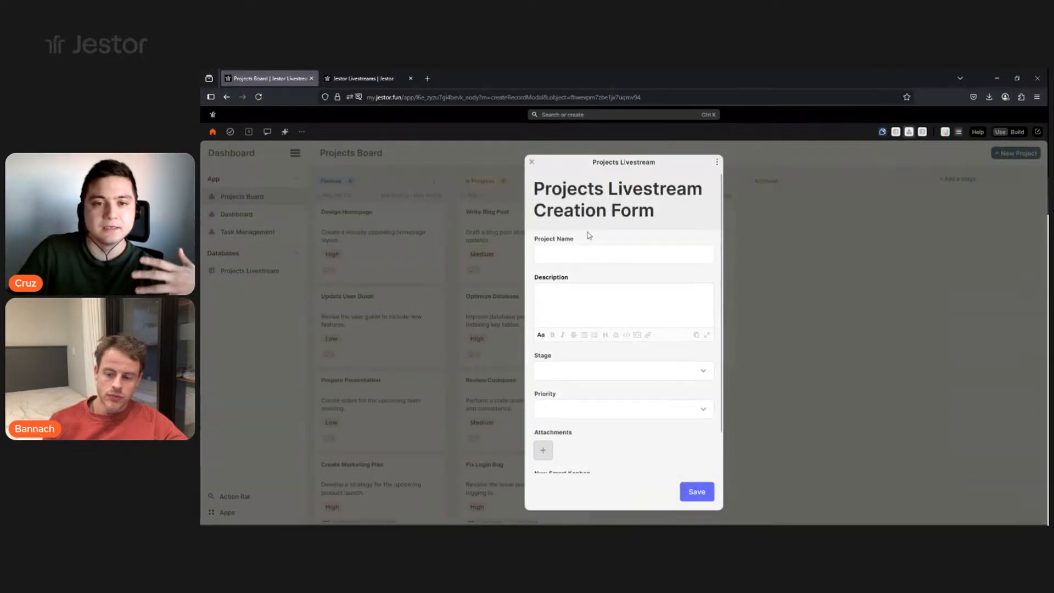
{"action": "left_click_drag", "start_coordinate": [537, 188], "coordinate": [659, 211]}
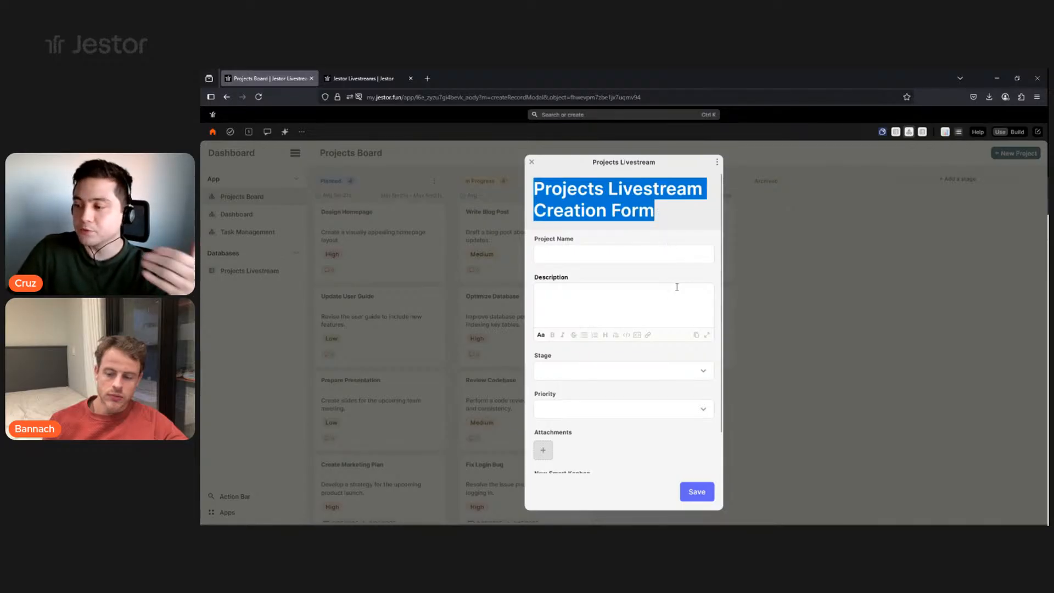
{"action": "left_click", "coordinate": [836, 319]}
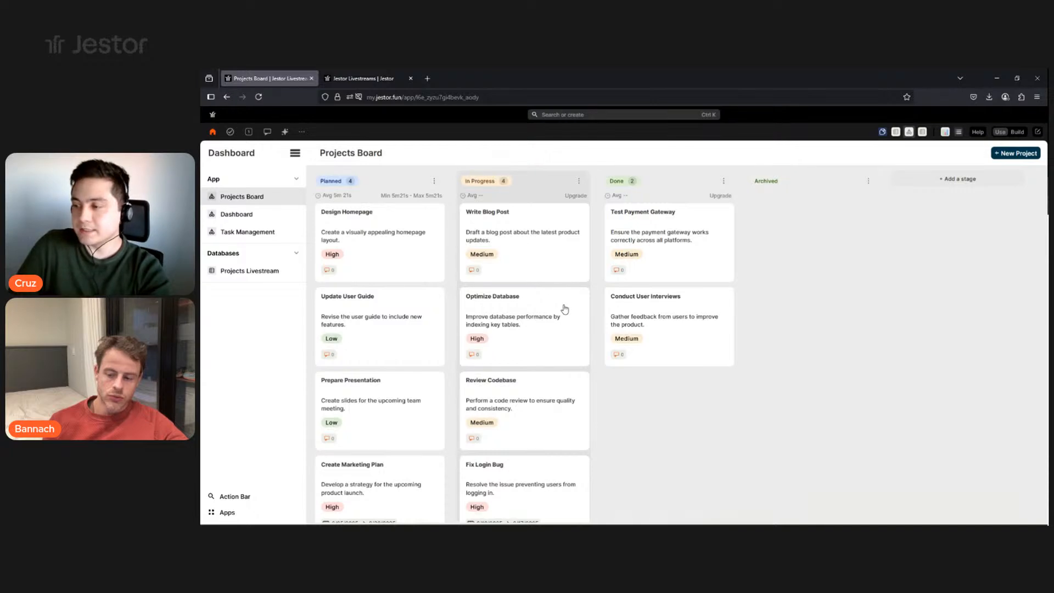
Set the window style of the Projects Livestream record creation form to Right side window and save it.
{"action": "left_click", "coordinate": [254, 272]}
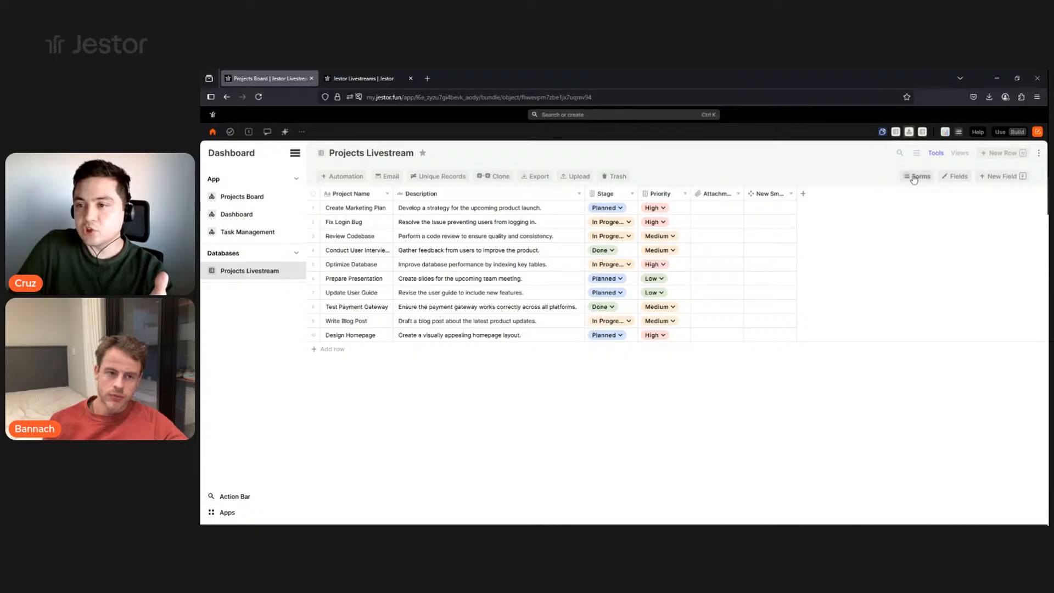
{"action": "left_click", "coordinate": [922, 179]}
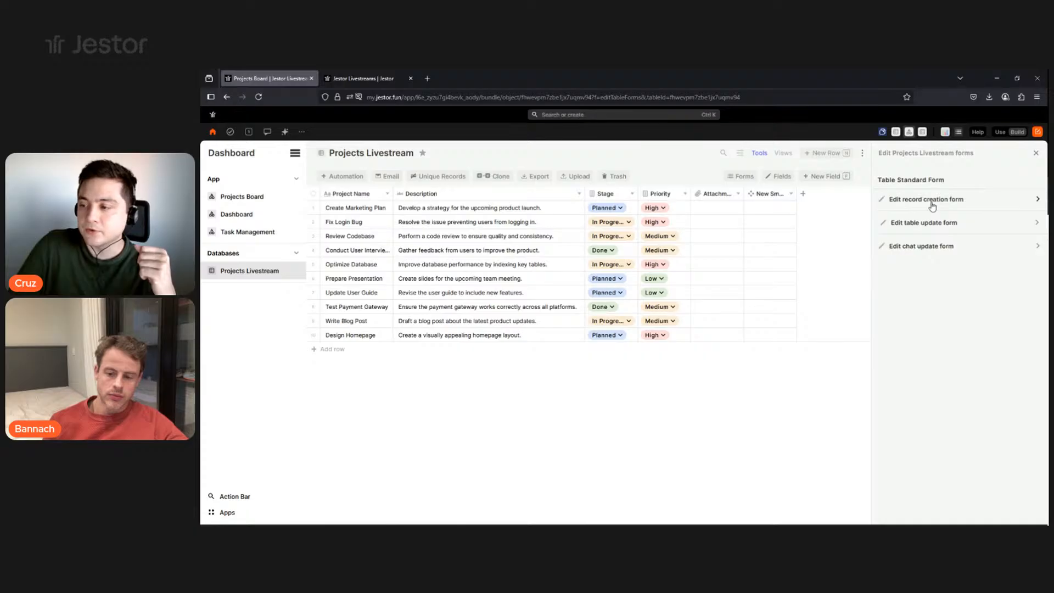
{"action": "left_click", "coordinate": [931, 204]}
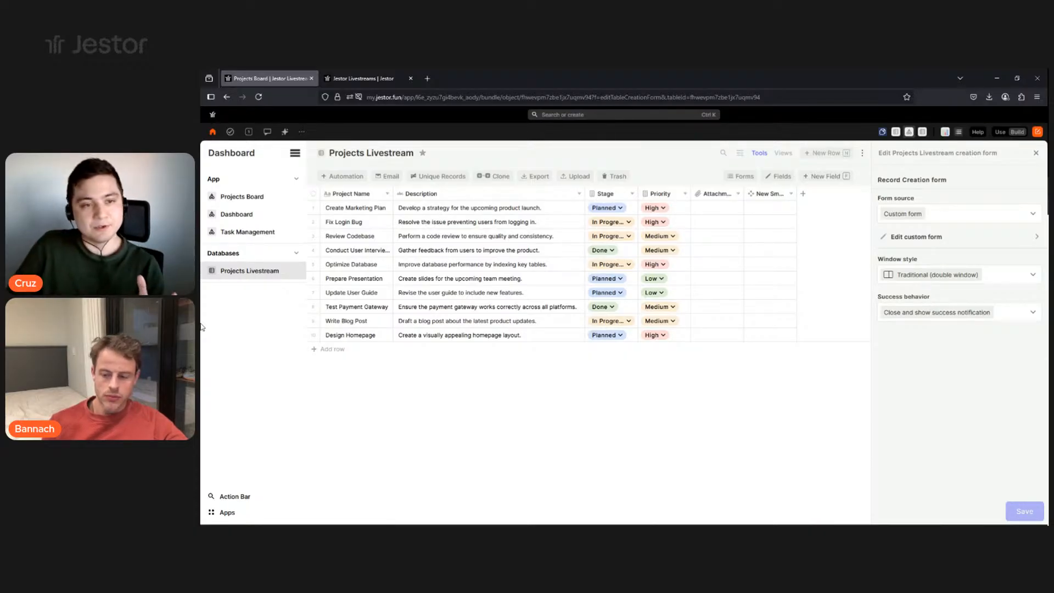
{"action": "left_click", "coordinate": [989, 280]}
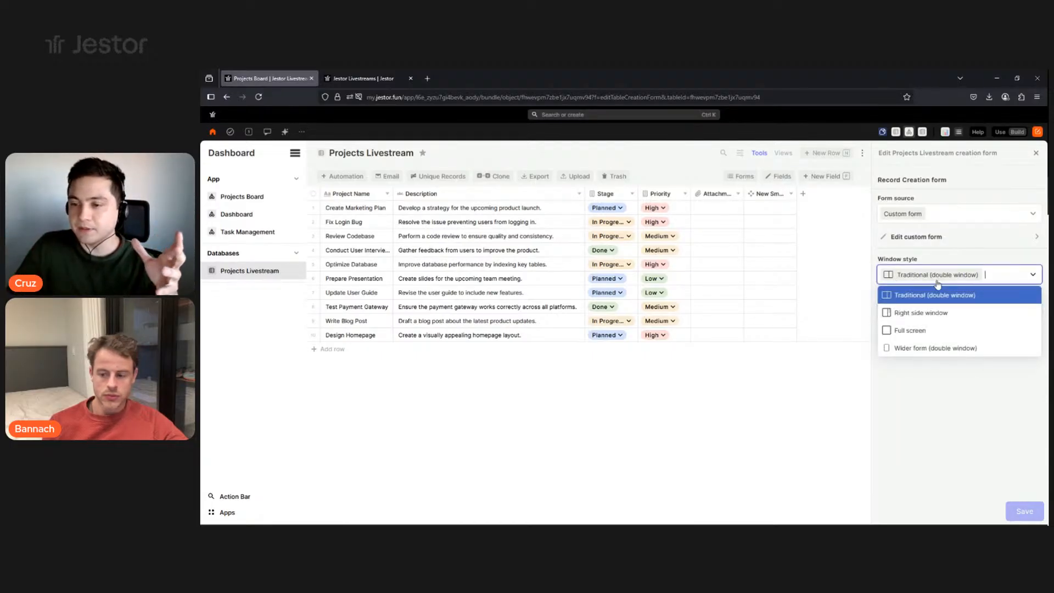
{"action": "left_click", "coordinate": [938, 312]}
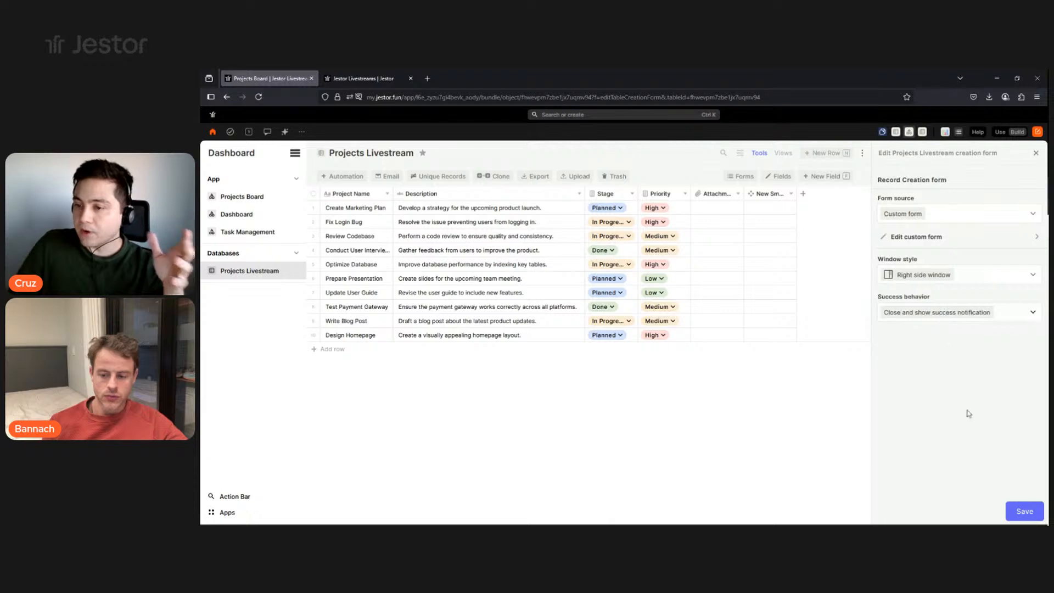
{"action": "left_click", "coordinate": [1025, 511]}
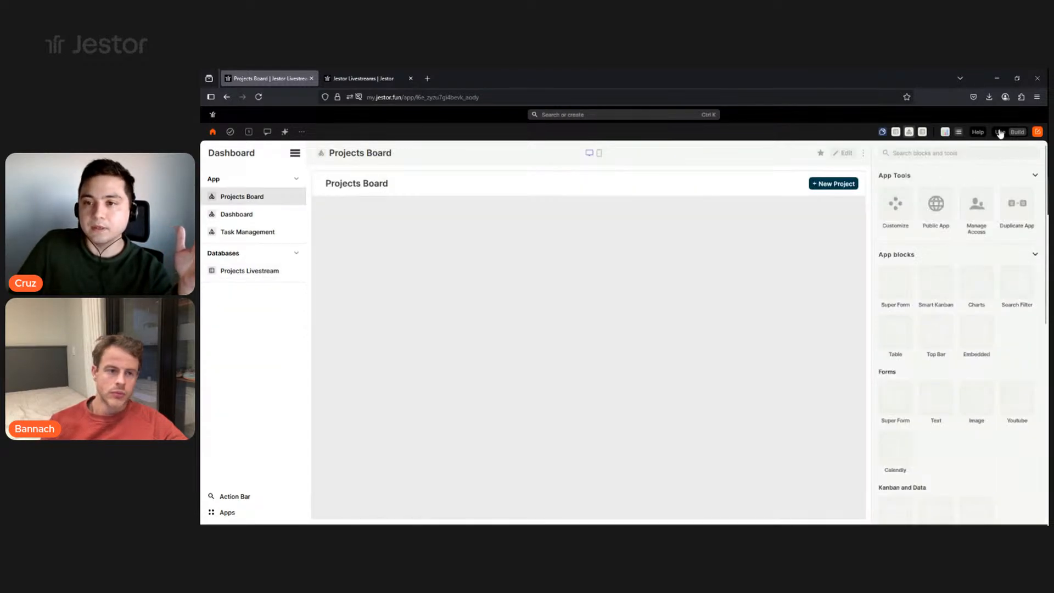
Preview the New Project creation form from the Projects Board in Use mode and close it.
{"action": "left_click", "coordinate": [1000, 133]}
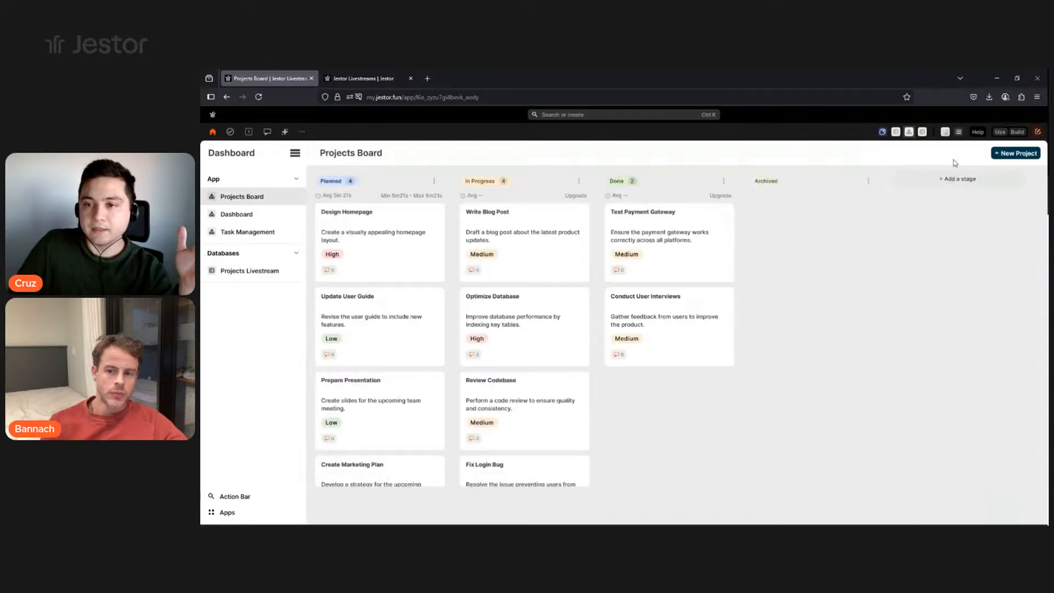
{"action": "left_click", "coordinate": [1015, 154]}
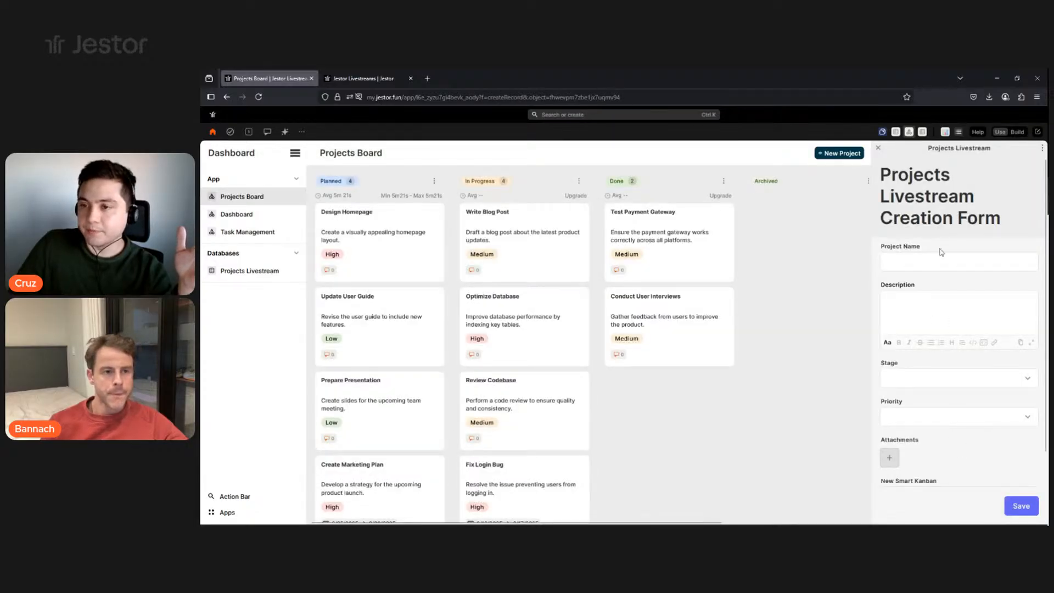
{"action": "left_click", "coordinate": [878, 147]}
Return to Build mode on the Projects Livestream table and set its custom creation form's title to New Project.
{"action": "left_click", "coordinate": [278, 271]}
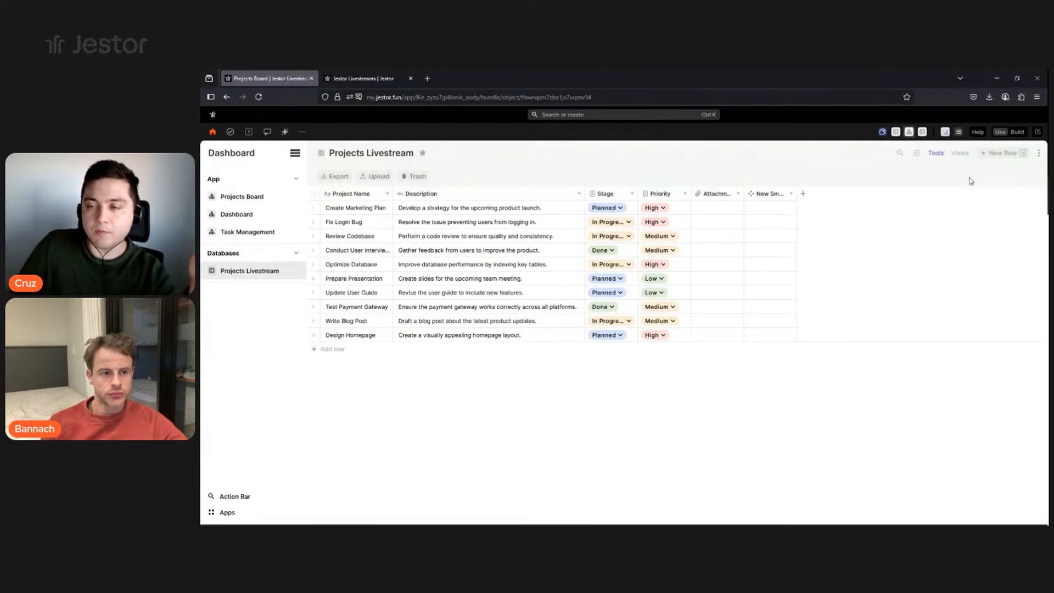
{"action": "left_click", "coordinate": [1017, 132]}
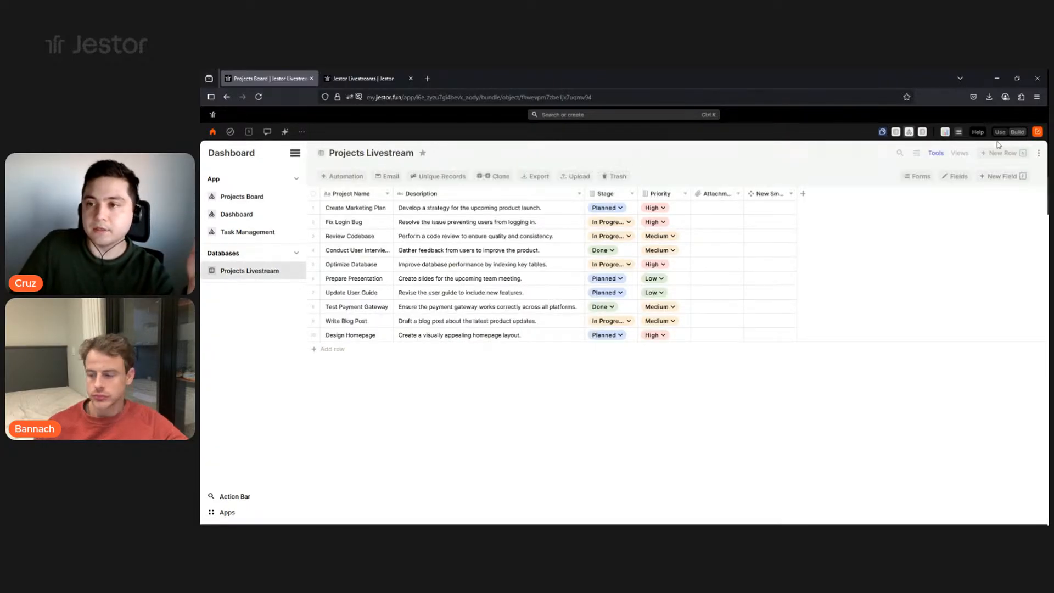
{"action": "left_click", "coordinate": [921, 176]}
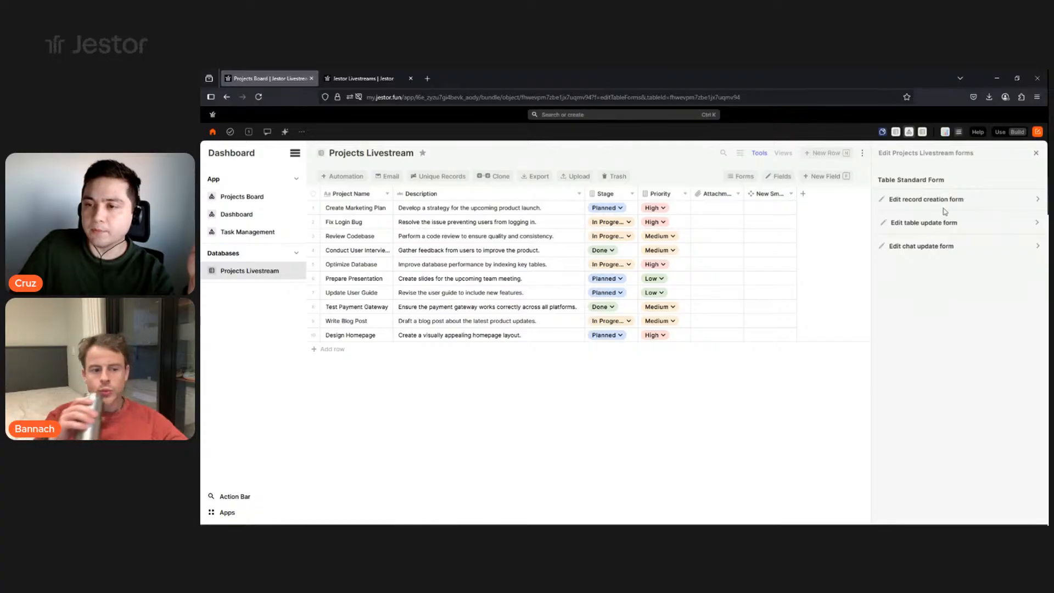
{"action": "left_click", "coordinate": [953, 201]}
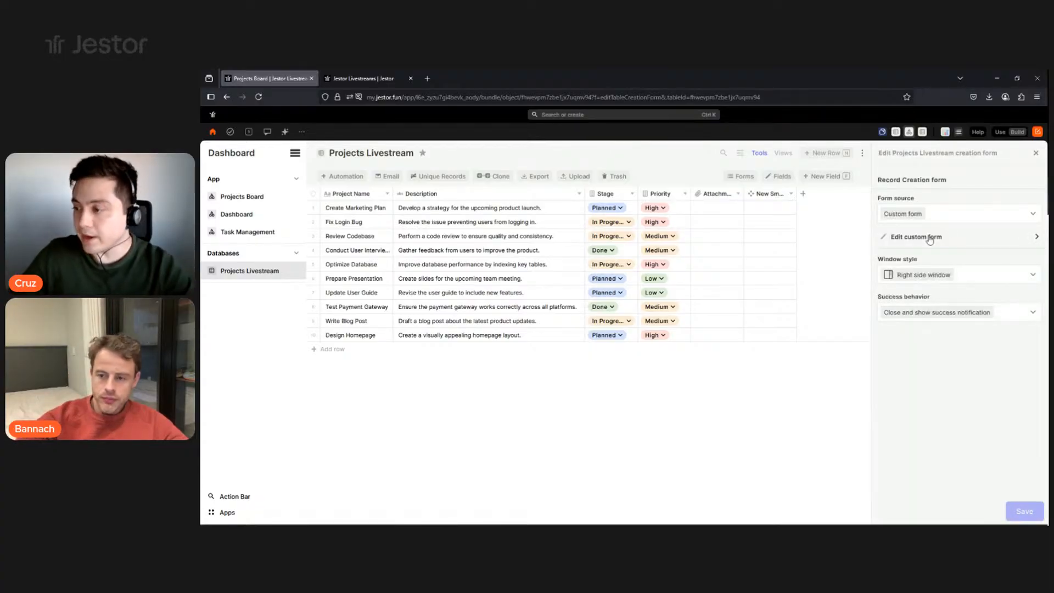
{"action": "left_click", "coordinate": [931, 238]}
{"action": "left_click", "coordinate": [941, 228]}
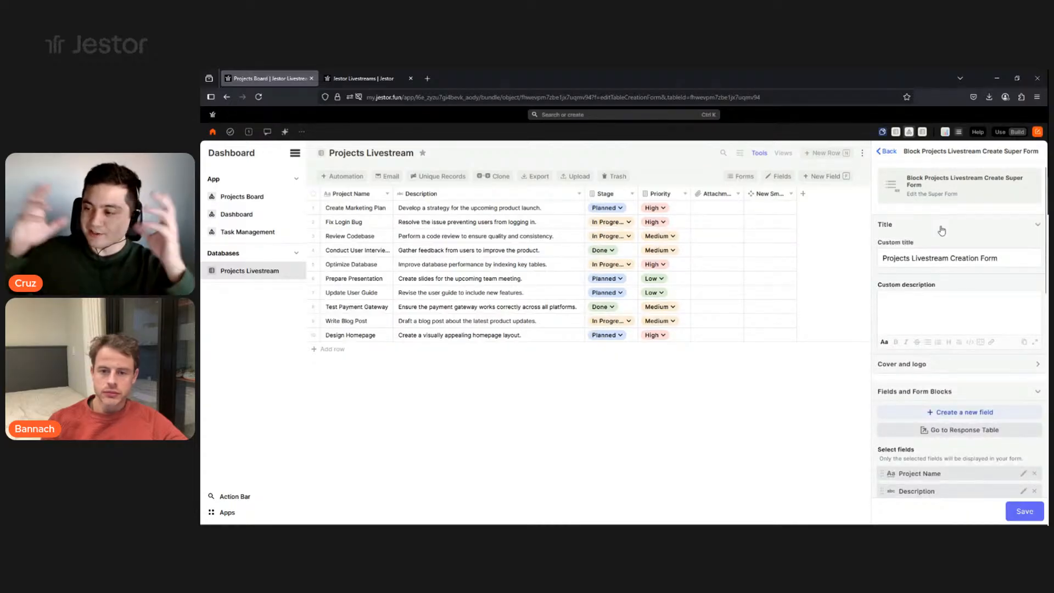
{"action": "triple_click", "coordinate": [939, 265]}
{"action": "type", "text": "Ne"}
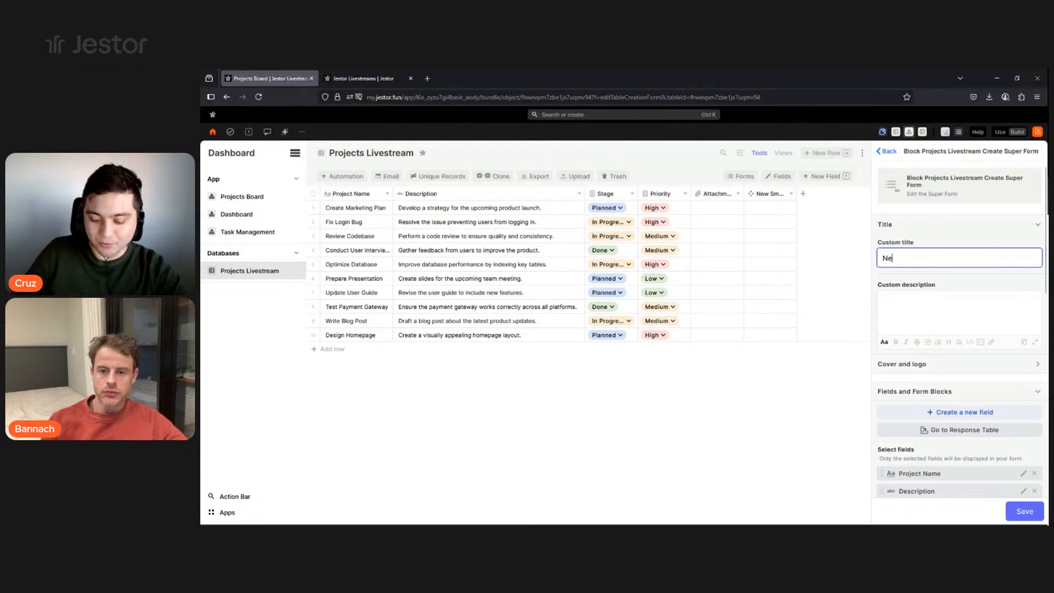
{"action": "type", "text": "w Project"}
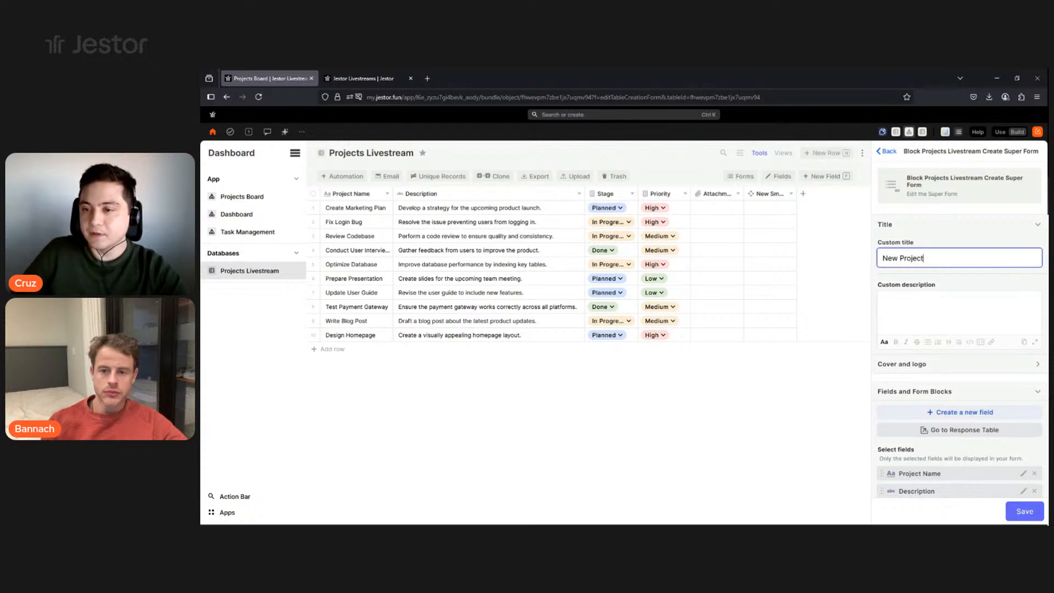
Add the custom description "Use this form to create a new project." to the creation form.
{"action": "left_click", "coordinate": [941, 318]}
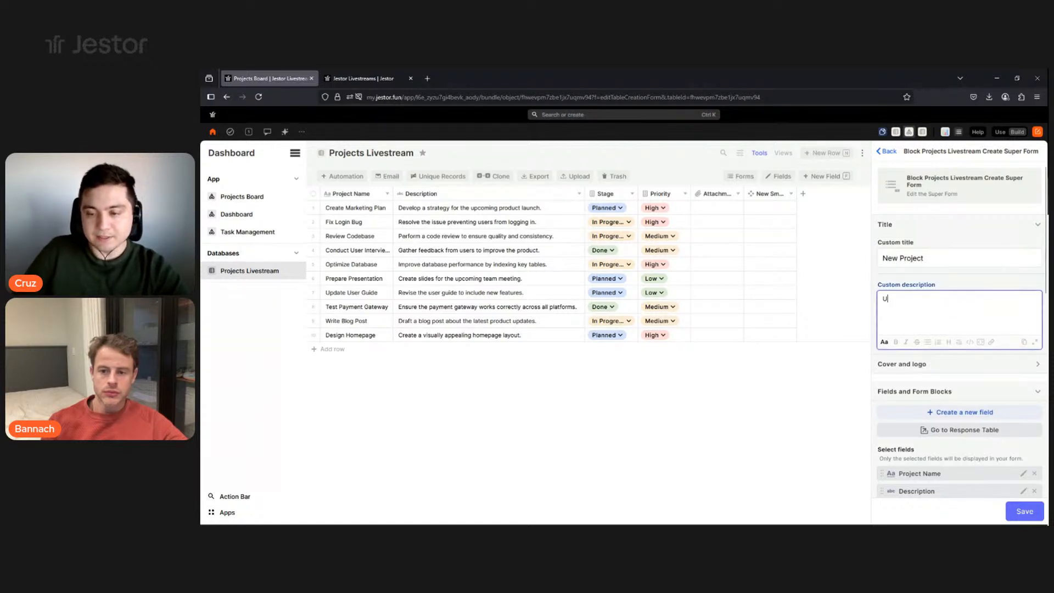
{"action": "type", "text": "Use this"}
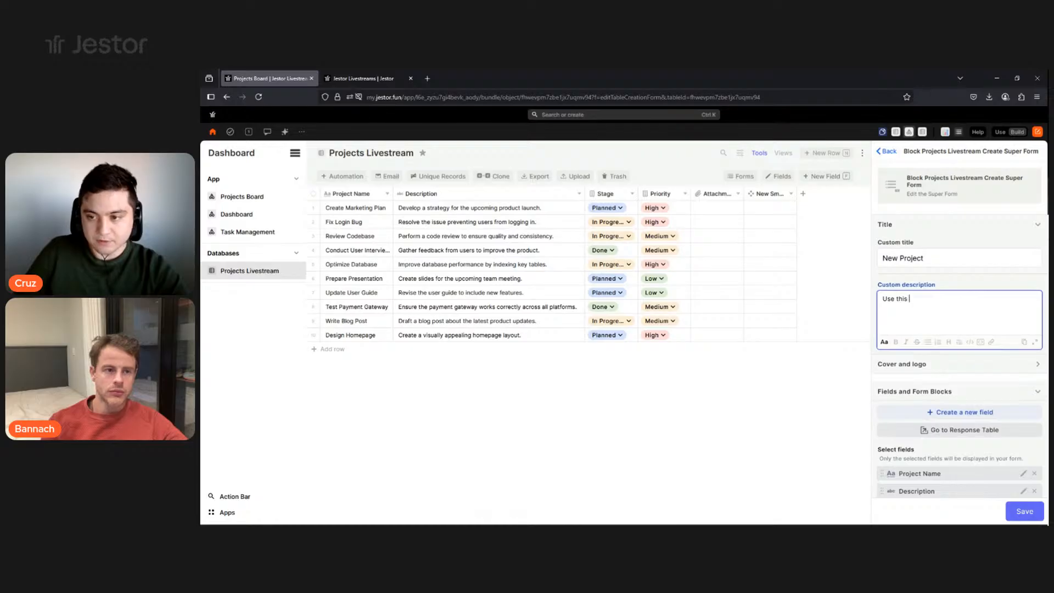
{"action": "type", "text": " form to create "}
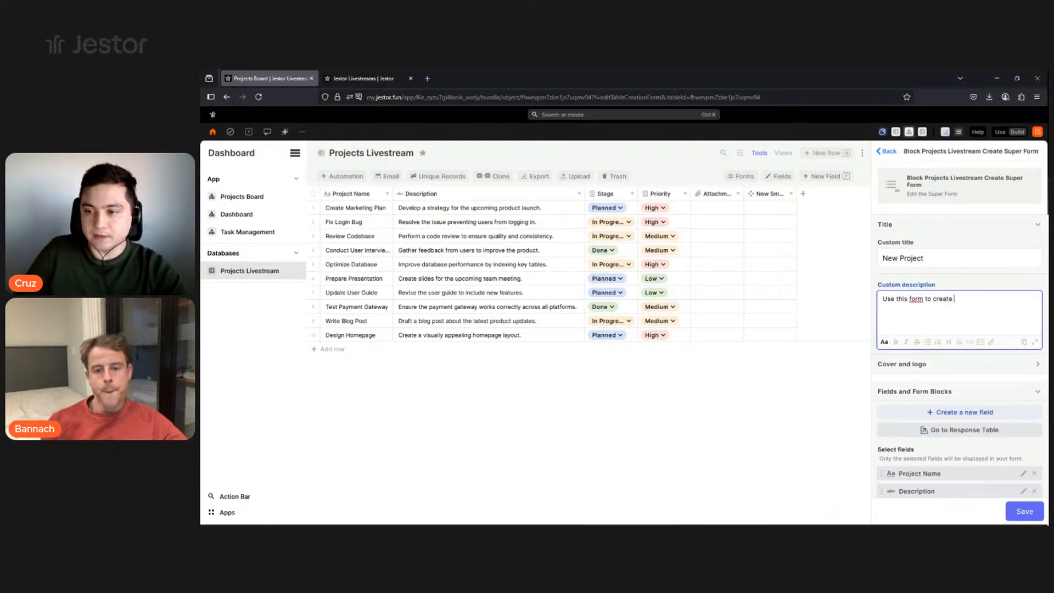
{"action": "type", "text": "a new project."}
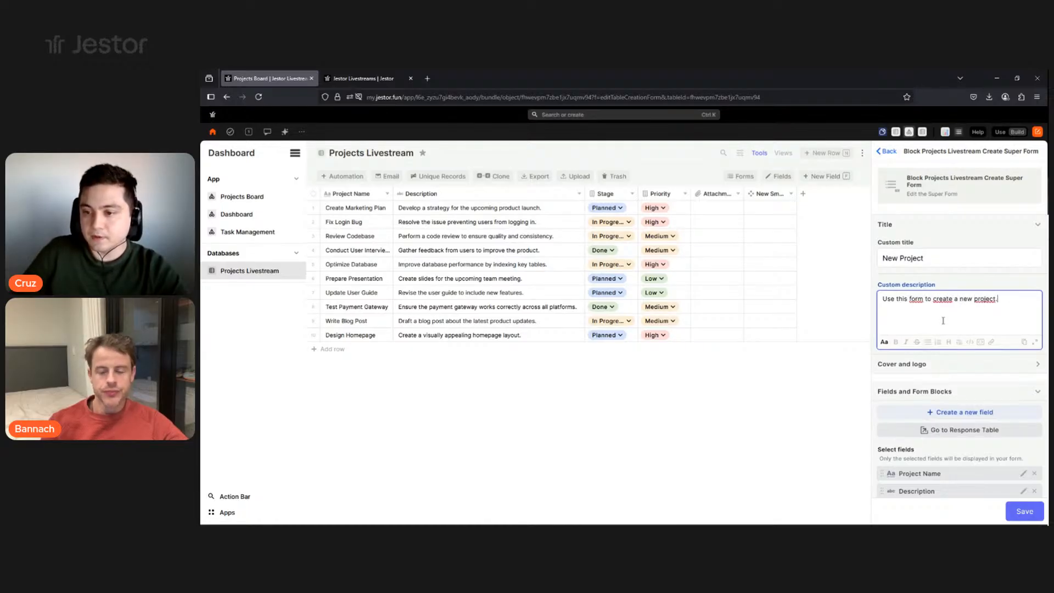
Remove the New Smart Kanban field and the unnamed Field entry from the creation form's selected fields.
{"action": "scroll", "coordinate": [965, 319], "scroll_direction": "down", "scroll_amount": 1}
{"action": "scroll", "coordinate": [966, 319], "scroll_direction": "down", "scroll_amount": 1}
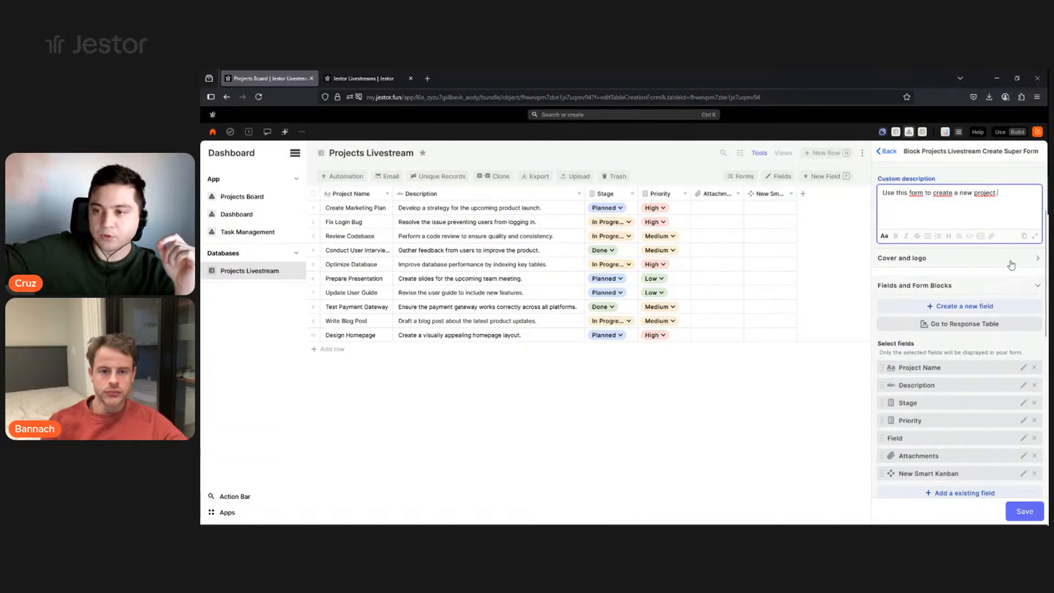
{"action": "scroll", "coordinate": [991, 332], "scroll_direction": "down", "scroll_amount": 1}
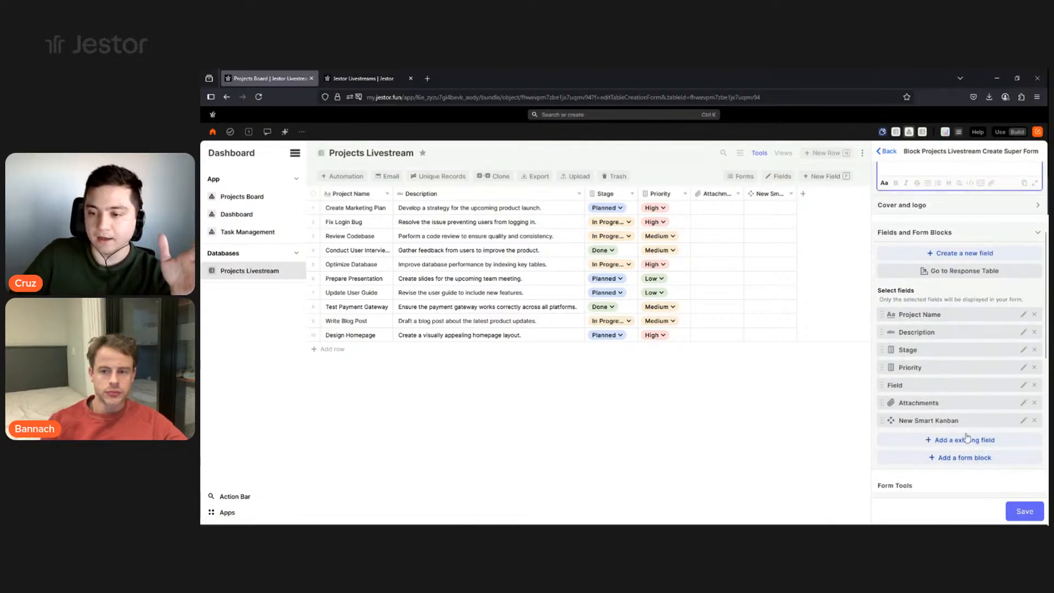
{"action": "left_click", "coordinate": [1033, 421]}
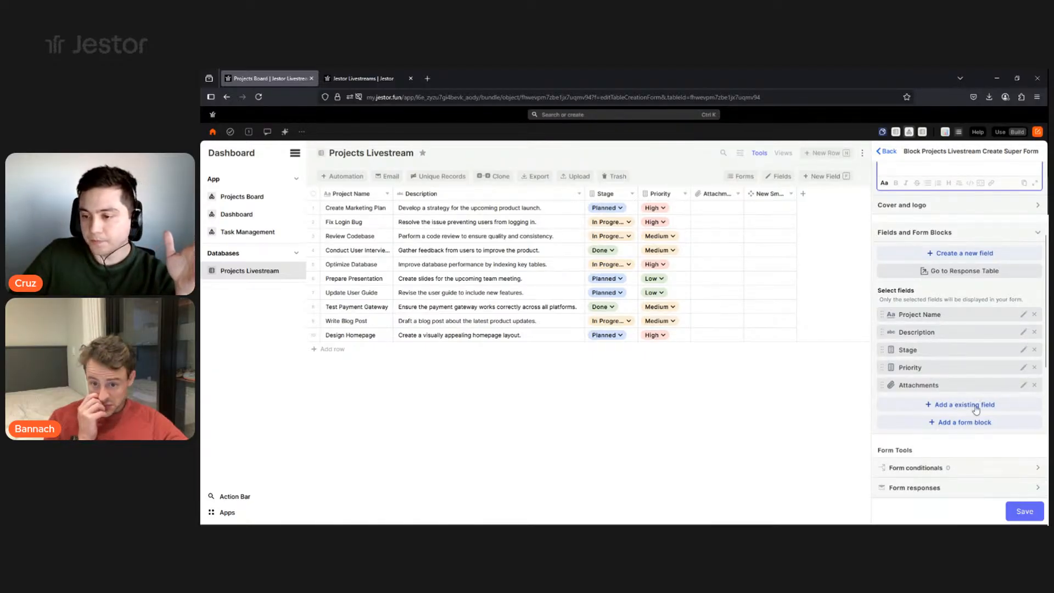
Add the existing Date Range and Owners fields to the creation form.
{"action": "left_click", "coordinate": [982, 420]}
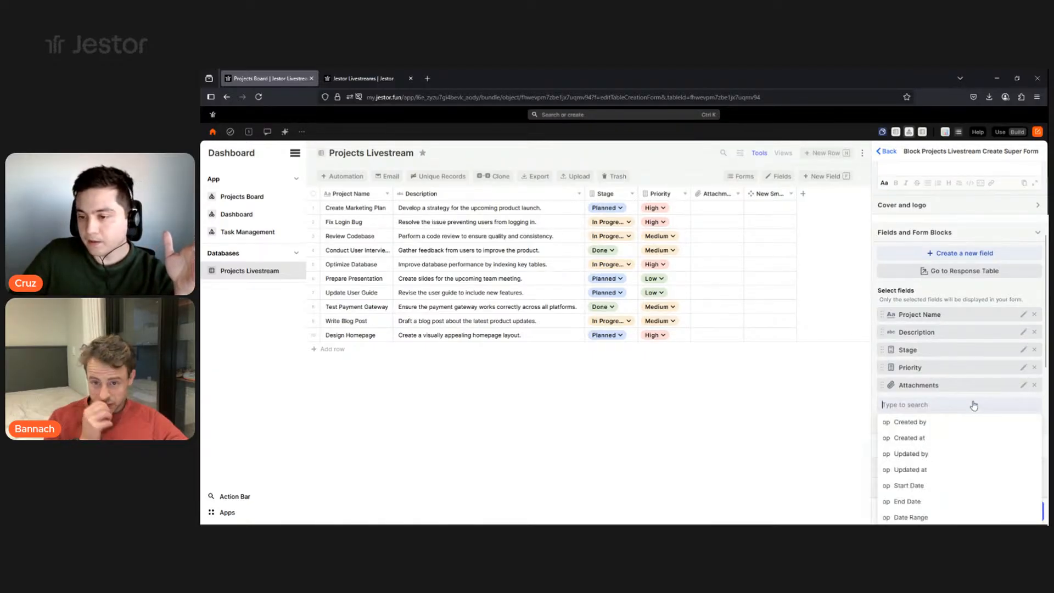
{"action": "left_click", "coordinate": [999, 223]}
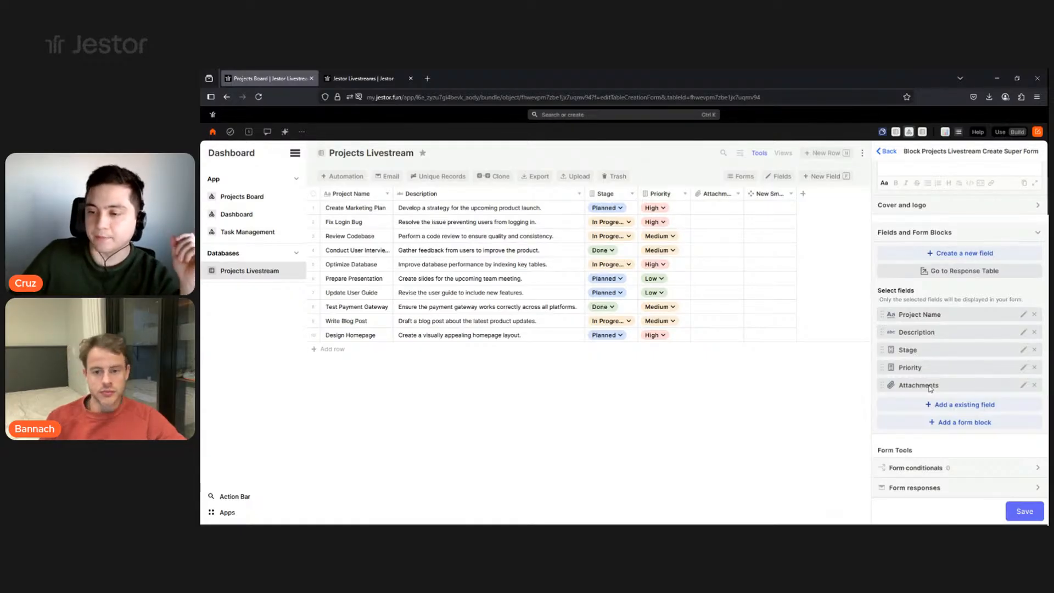
{"action": "left_click", "coordinate": [948, 409]}
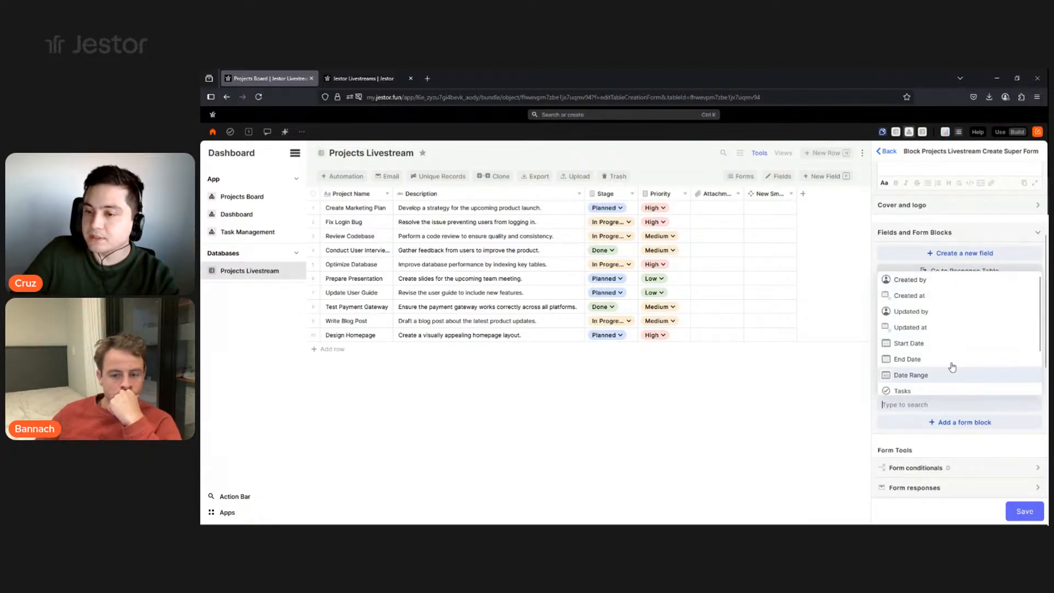
{"action": "scroll", "coordinate": [970, 314], "scroll_direction": "down", "scroll_amount": 2}
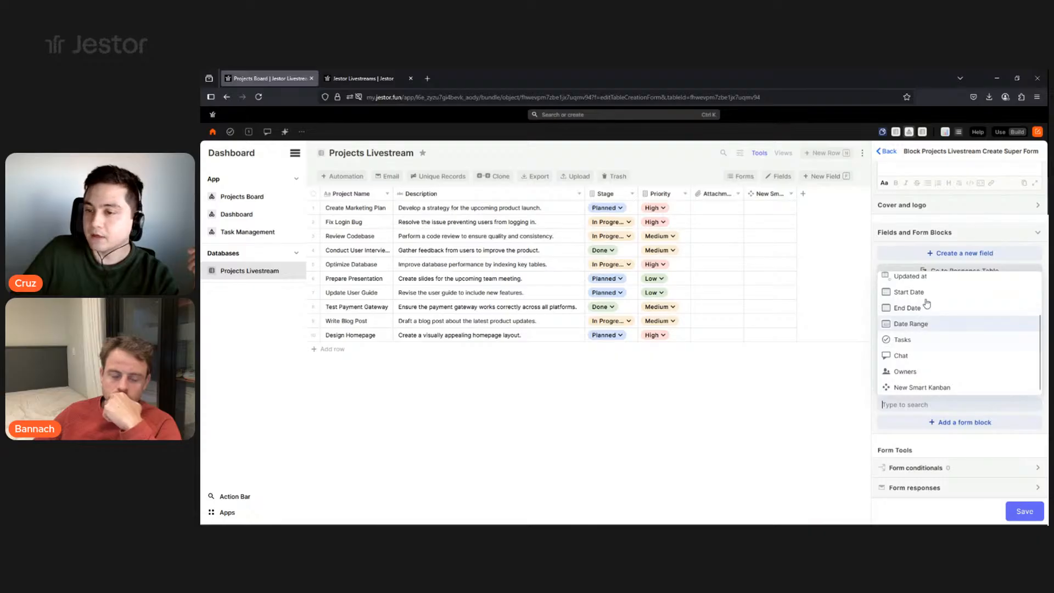
{"action": "left_click", "coordinate": [924, 324]}
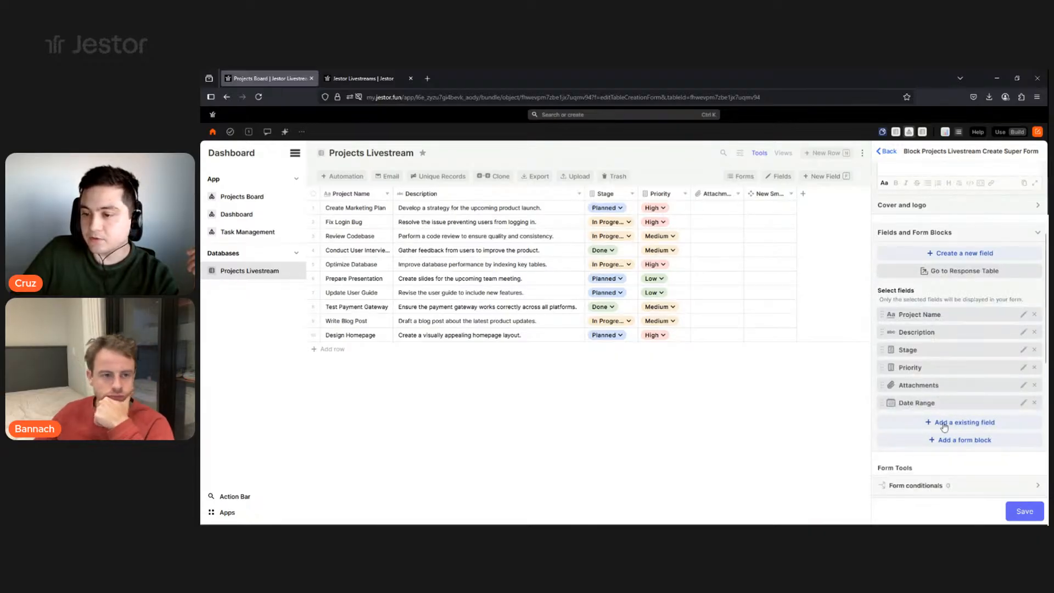
{"action": "left_click", "coordinate": [940, 421]}
{"action": "scroll", "coordinate": [940, 364], "scroll_direction": "down", "scroll_amount": 2}
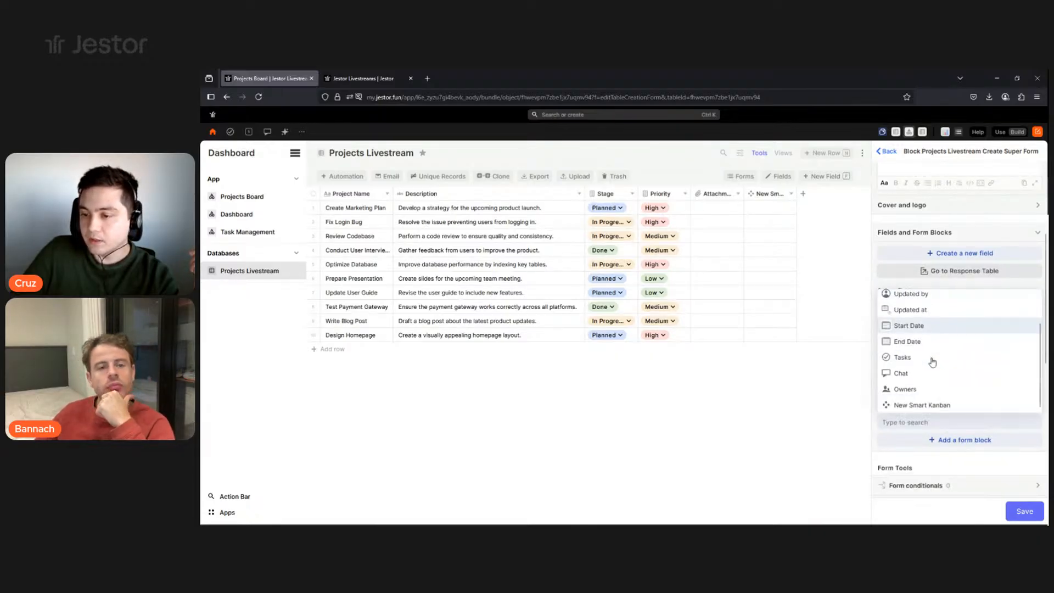
{"action": "left_click", "coordinate": [904, 389]}
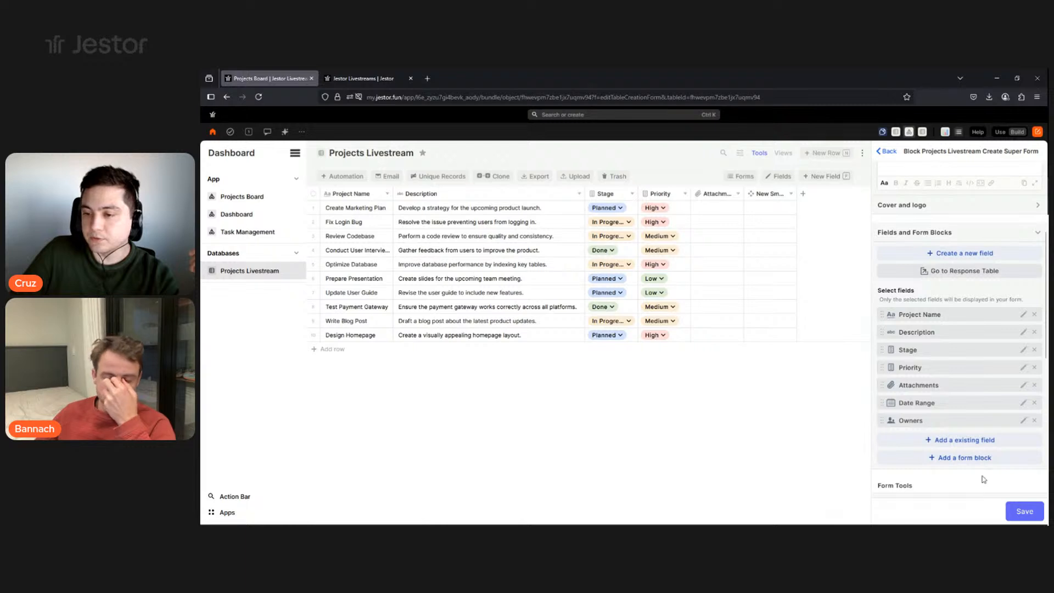
Preview the table's new row form and examine its Stage options and Priority field.
{"action": "scroll", "coordinate": [982, 403], "scroll_direction": "up", "scroll_amount": 1}
{"action": "scroll", "coordinate": [980, 357], "scroll_direction": "down", "scroll_amount": 5}
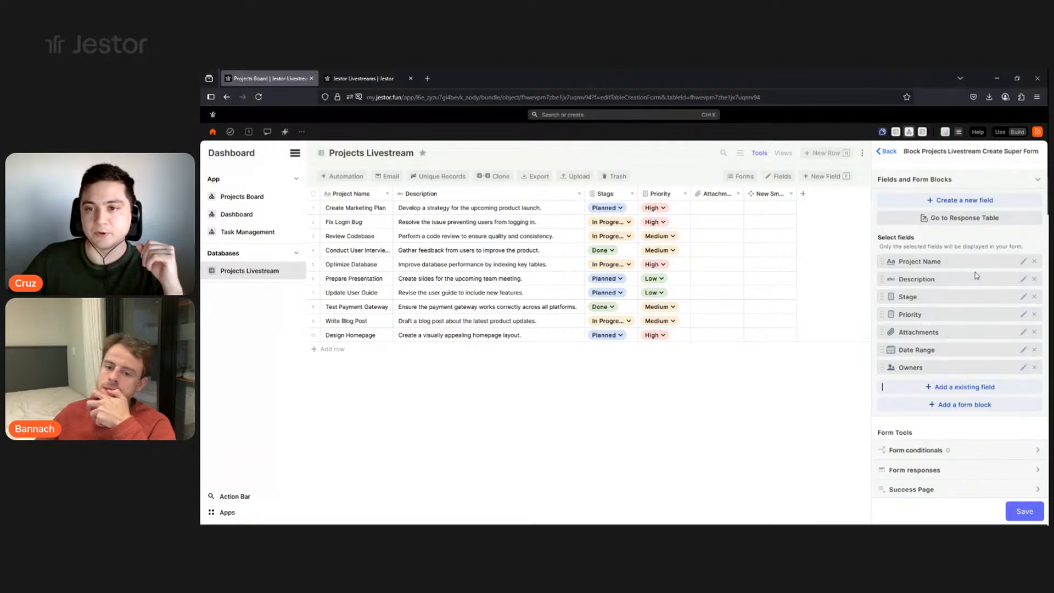
{"action": "left_click", "coordinate": [833, 154]}
{"action": "scroll", "coordinate": [962, 360], "scroll_direction": "down", "scroll_amount": 1}
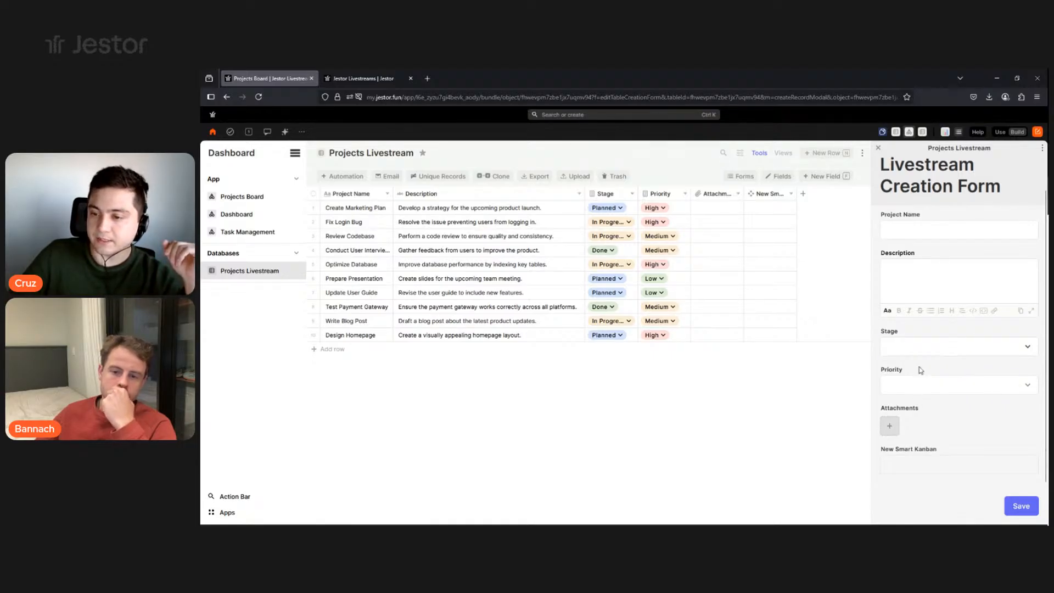
{"action": "left_click", "coordinate": [921, 348]}
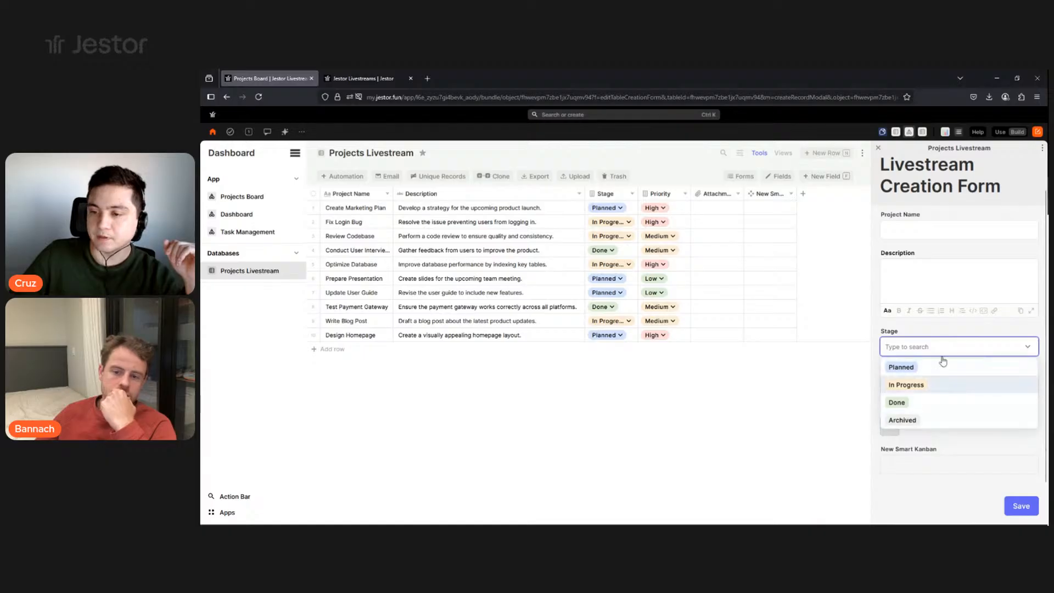
{"action": "left_click", "coordinate": [955, 332]}
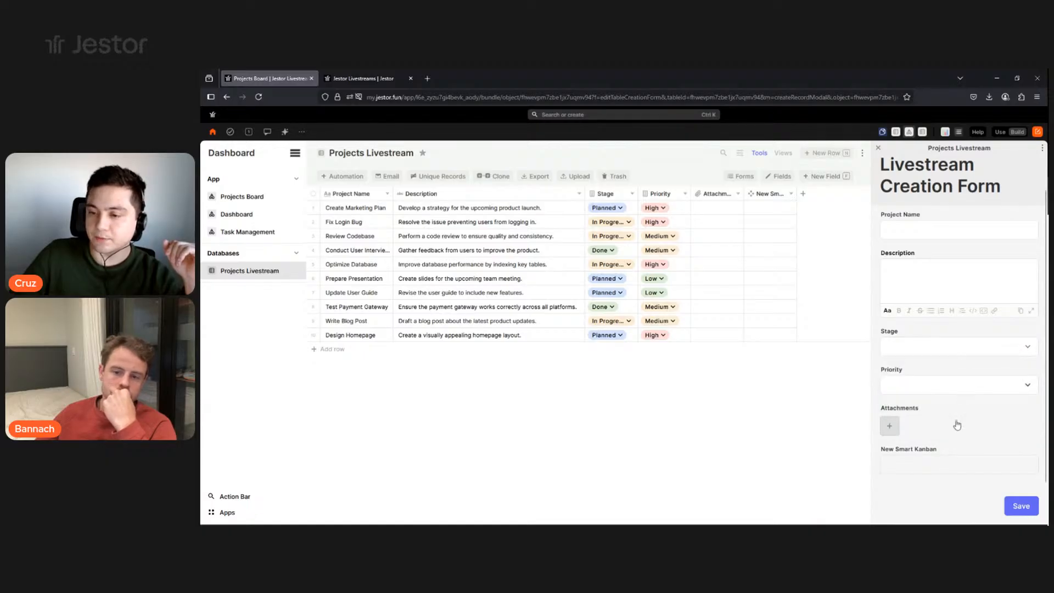
{"action": "left_click", "coordinate": [941, 386]}
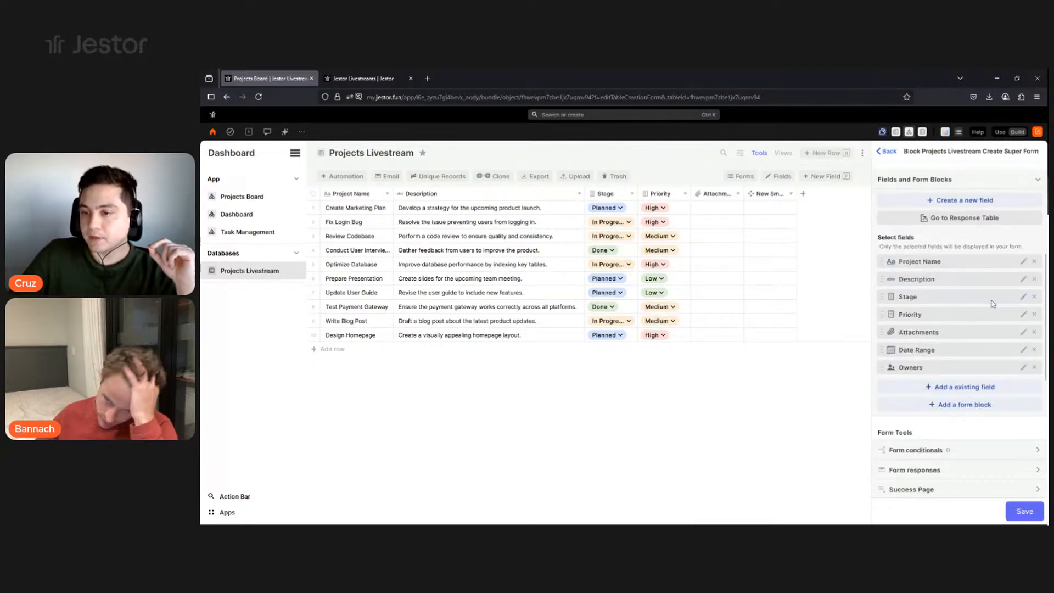
Set the creation form's Stage field to be viewed as Button like and save the field.
{"action": "left_click", "coordinate": [1023, 299]}
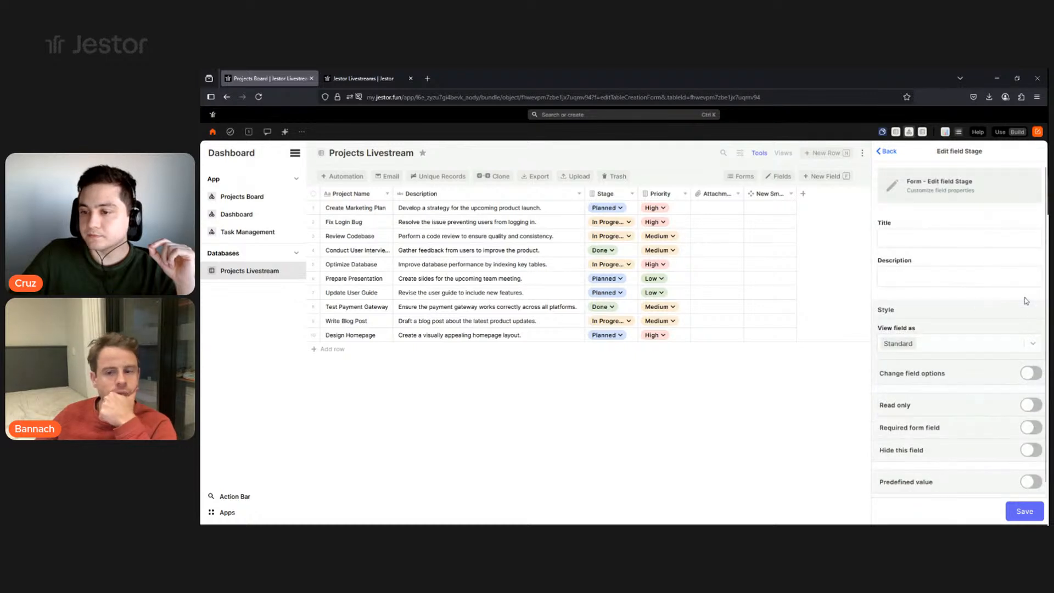
{"action": "left_click", "coordinate": [953, 336]}
{"action": "left_click", "coordinate": [910, 433]}
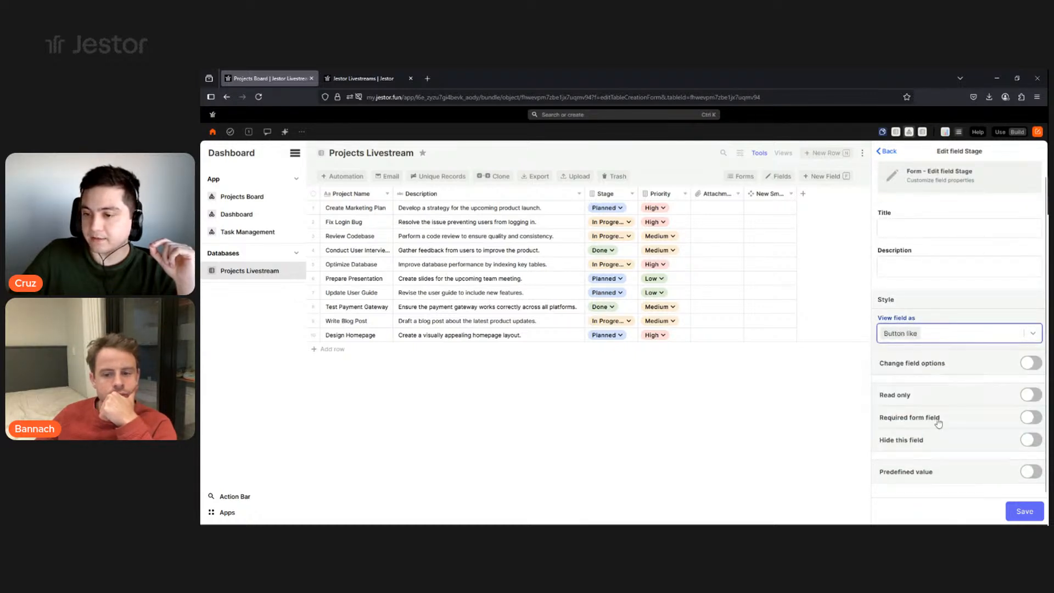
{"action": "left_click", "coordinate": [1009, 512]}
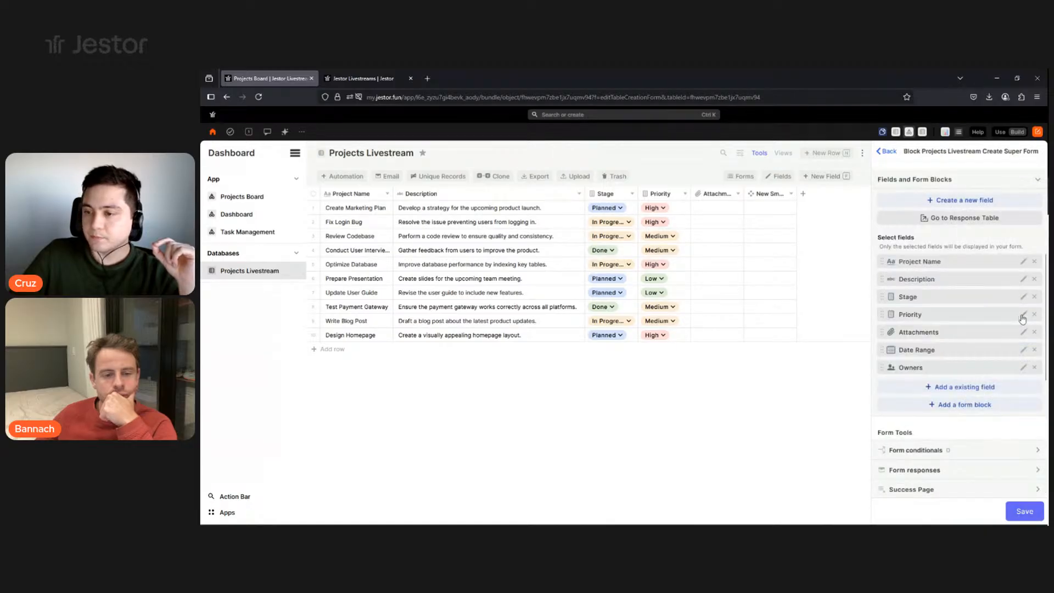
Set the Priority field's view to Standard horizontal, then save the field and the creation form.
{"action": "left_click", "coordinate": [1023, 315]}
{"action": "left_click", "coordinate": [941, 344]}
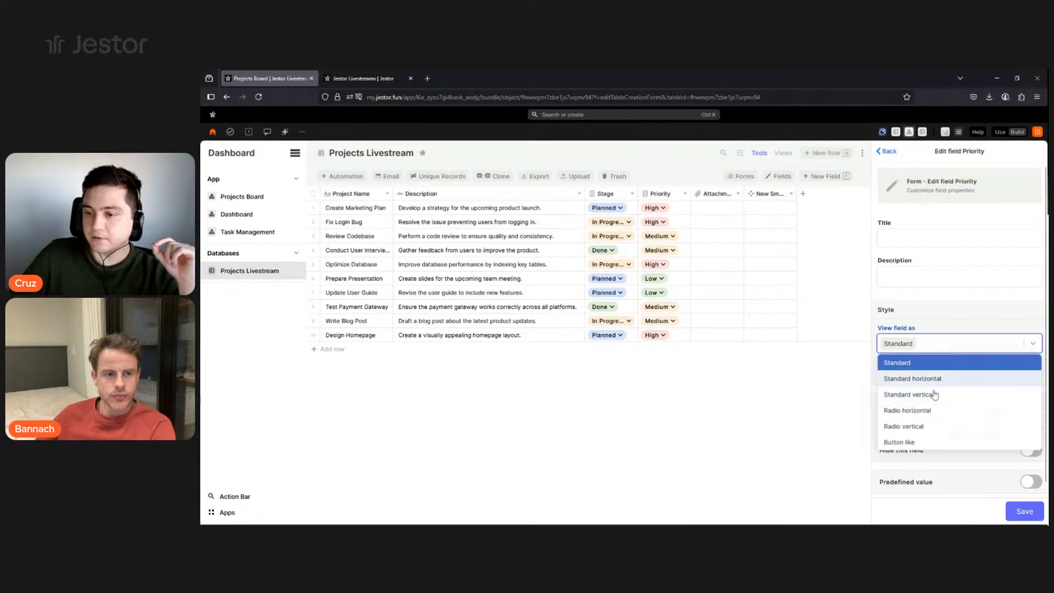
{"action": "left_click", "coordinate": [939, 378]}
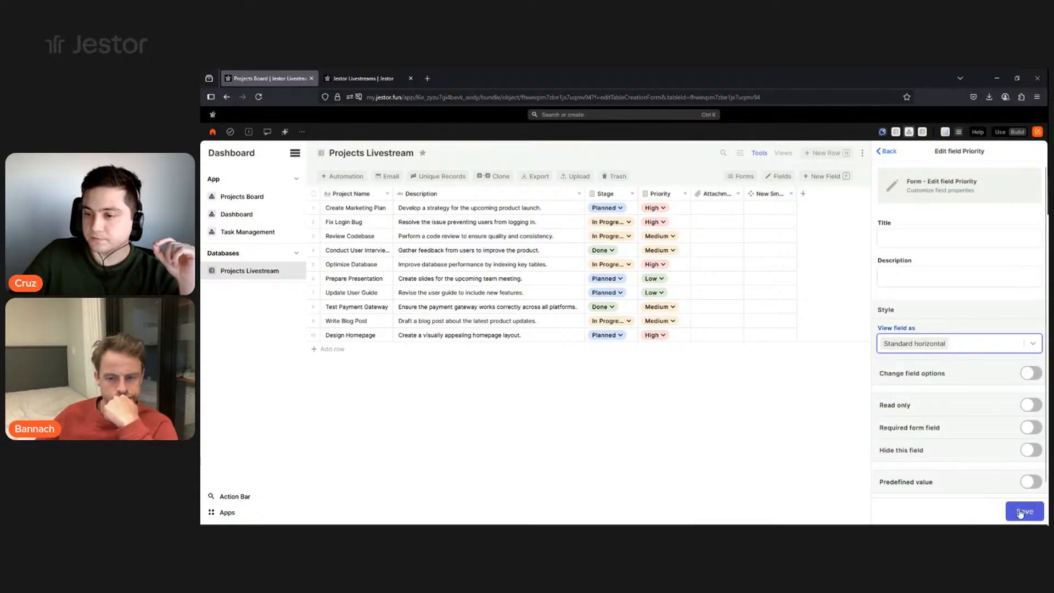
{"action": "left_click", "coordinate": [1021, 512]}
{"action": "left_click", "coordinate": [1020, 512]}
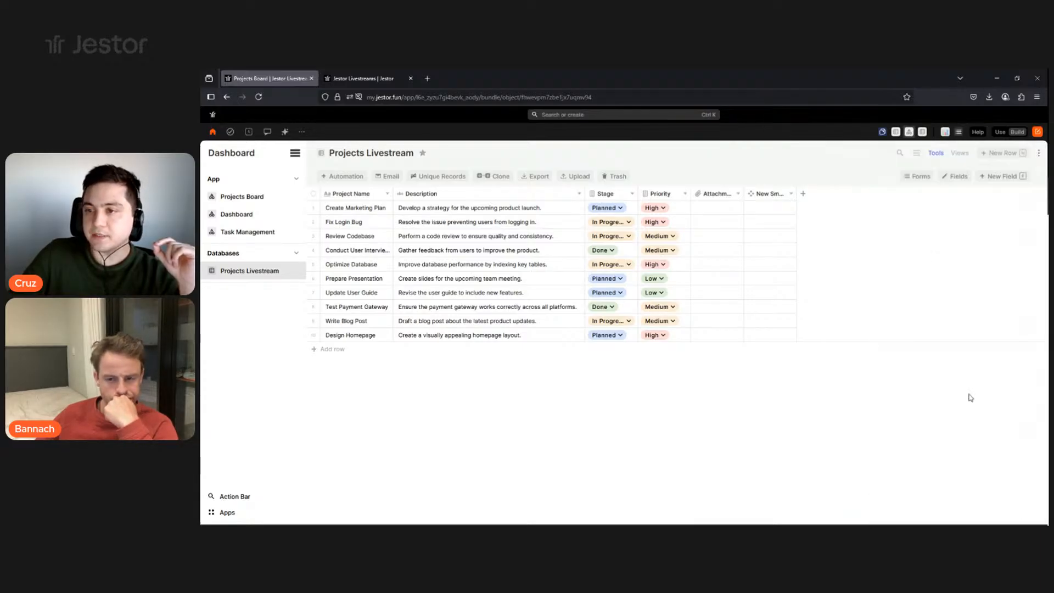
Preview the New Project form for a new row and try out its Stage options, ending on Planned.
{"action": "left_click", "coordinate": [1002, 158]}
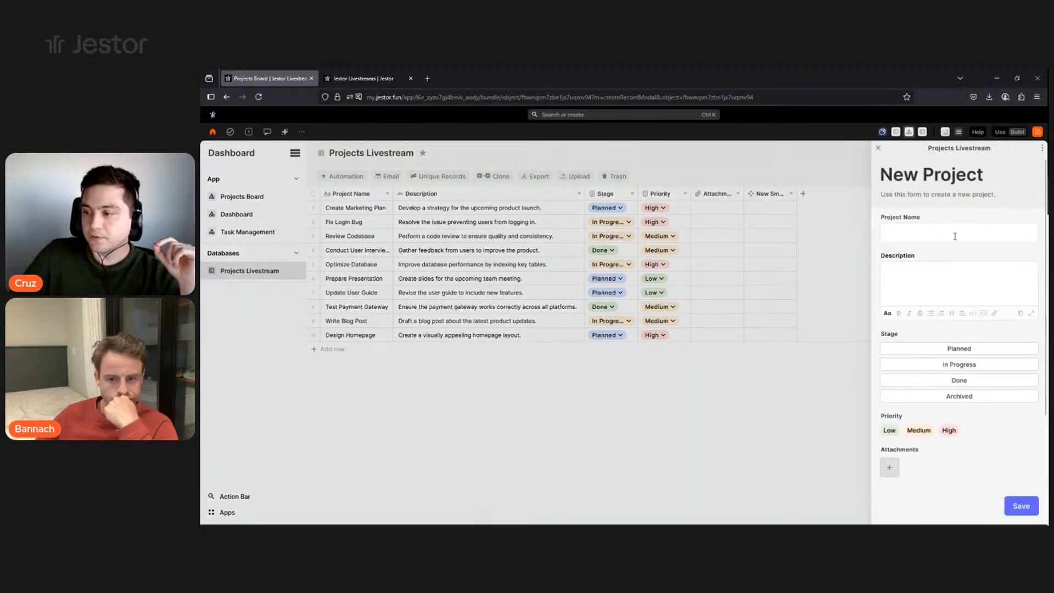
{"action": "scroll", "coordinate": [933, 308], "scroll_direction": "down", "scroll_amount": 2}
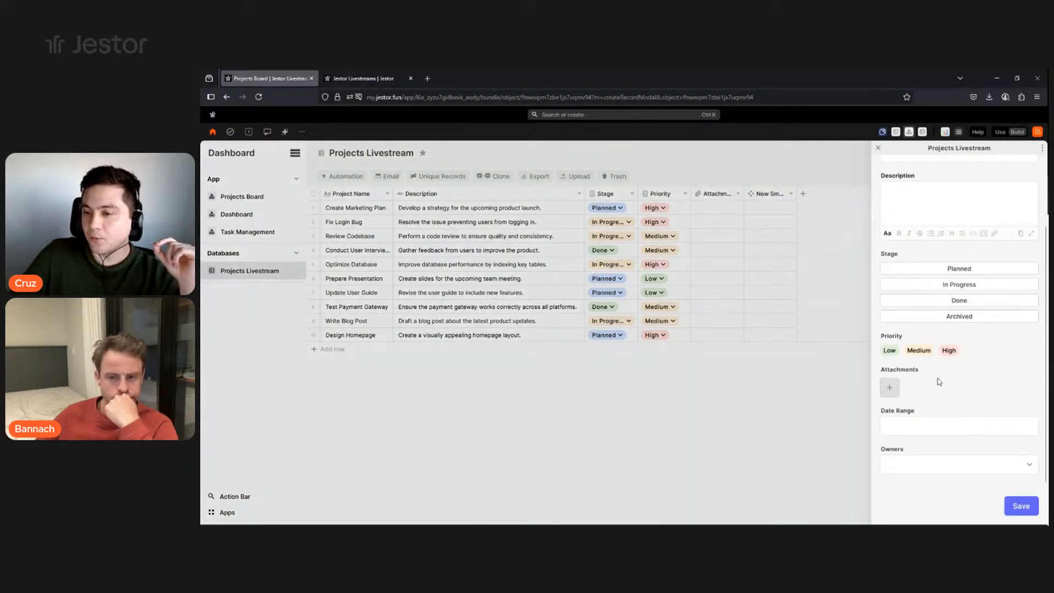
{"action": "scroll", "coordinate": [950, 318], "scroll_direction": "up", "scroll_amount": 2}
{"action": "left_click", "coordinate": [948, 351]}
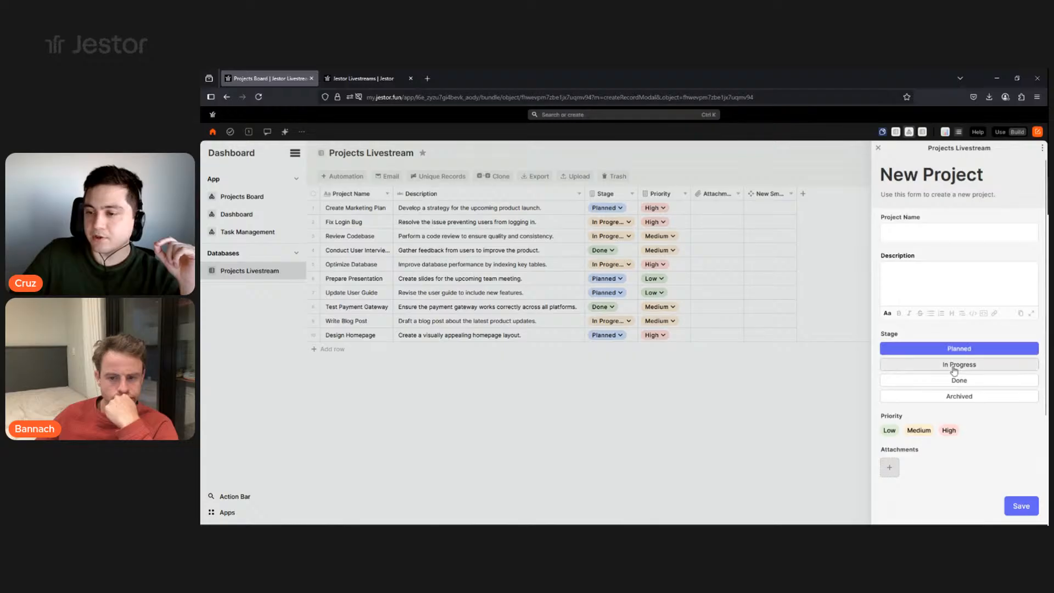
{"action": "left_click", "coordinate": [956, 366]}
{"action": "left_click", "coordinate": [957, 380]}
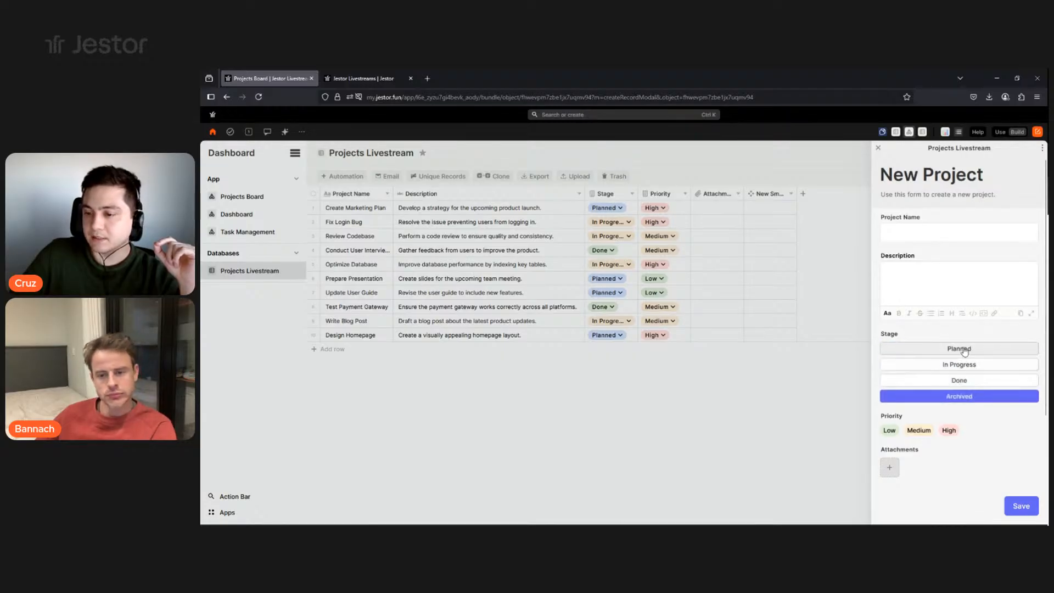
{"action": "left_click", "coordinate": [959, 349]}
Try out the Low, Medium and High Priority options in the New Project form, then leave without saving.
{"action": "left_click", "coordinate": [892, 433]}
{"action": "left_click", "coordinate": [917, 432]}
{"action": "left_click", "coordinate": [950, 431]}
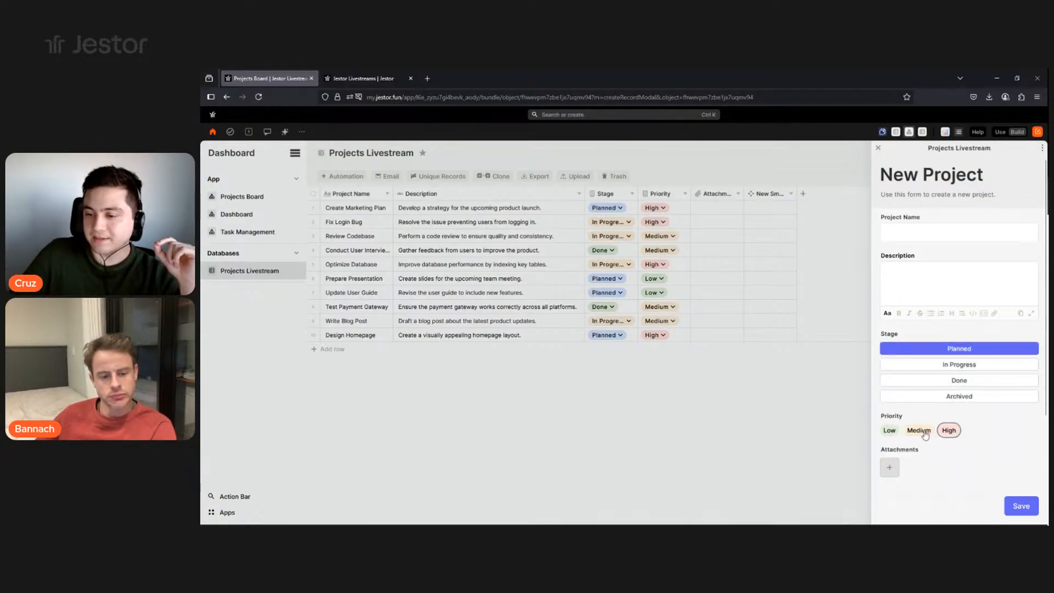
{"action": "left_click", "coordinate": [905, 433]}
{"action": "left_click", "coordinate": [887, 431]}
{"action": "left_click", "coordinate": [918, 431]}
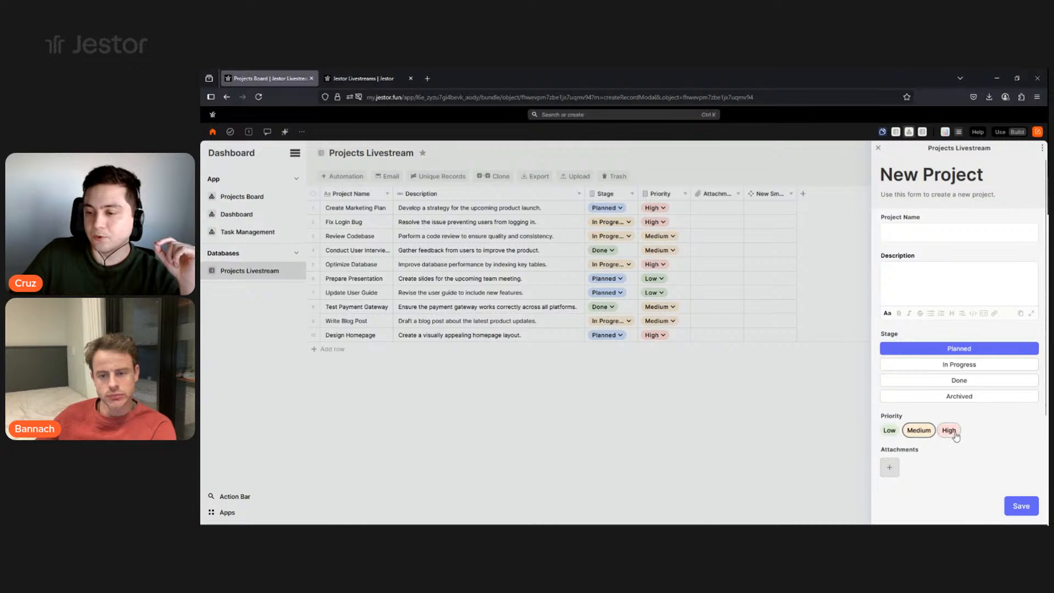
{"action": "left_click", "coordinate": [949, 430]}
{"action": "left_click", "coordinate": [889, 430]}
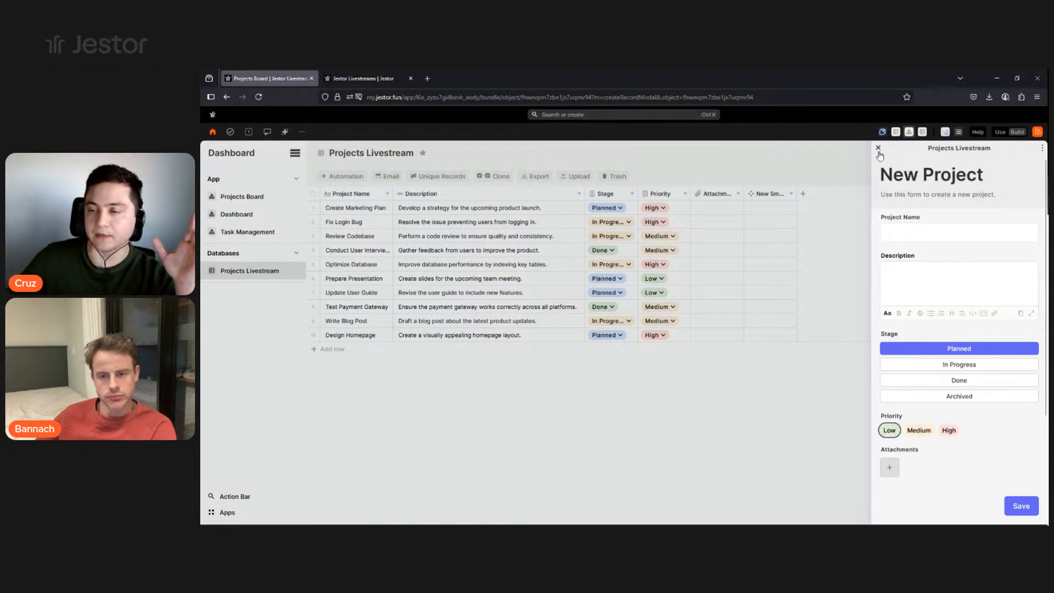
{"action": "key", "text": "Escape"}
{"action": "left_click", "coordinate": [649, 211]}
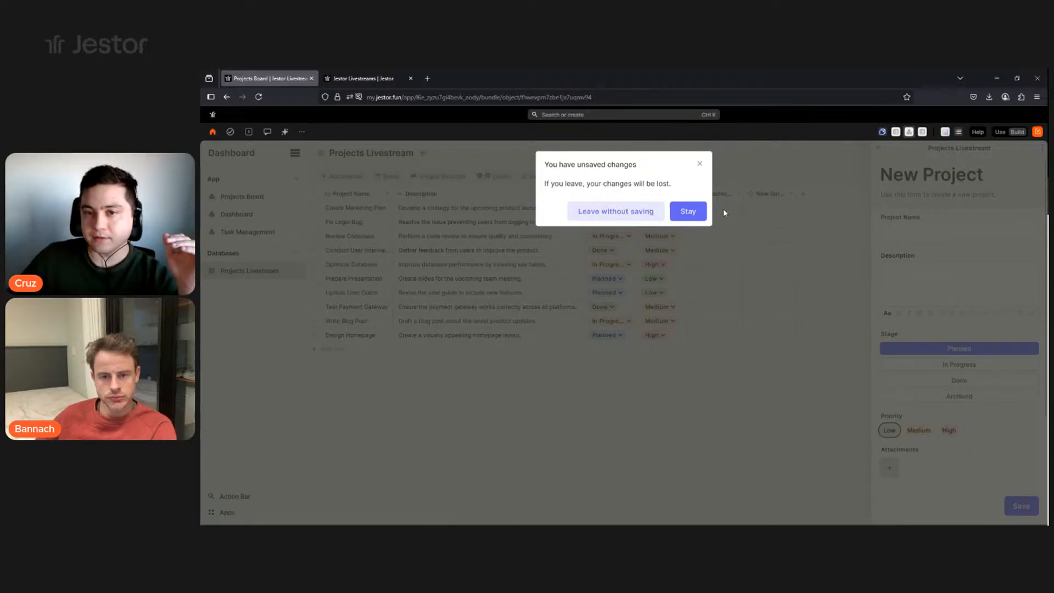
Open the Projects Livestream table's custom creation form for editing and bring up its selected fields.
{"action": "left_click", "coordinate": [915, 177]}
{"action": "left_click", "coordinate": [925, 203]}
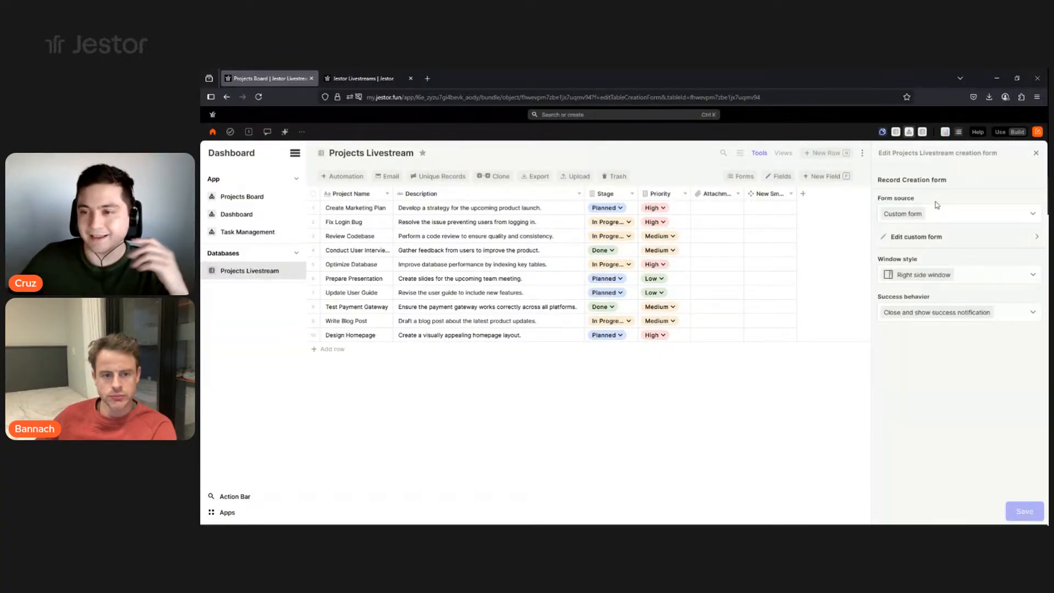
{"action": "left_click", "coordinate": [939, 238]}
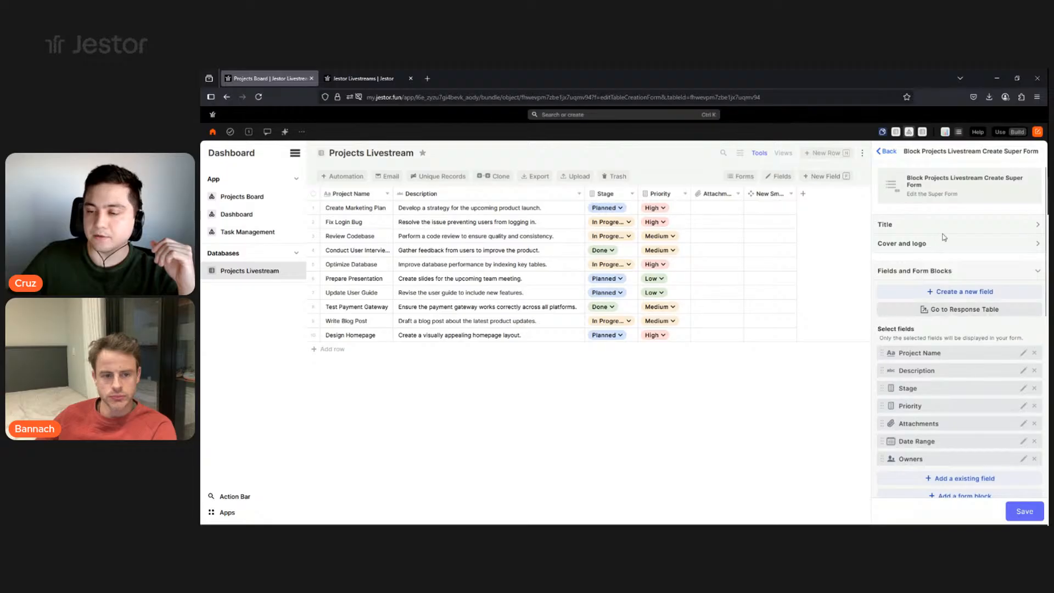
{"action": "scroll", "coordinate": [965, 252], "scroll_direction": "down", "scroll_amount": 2}
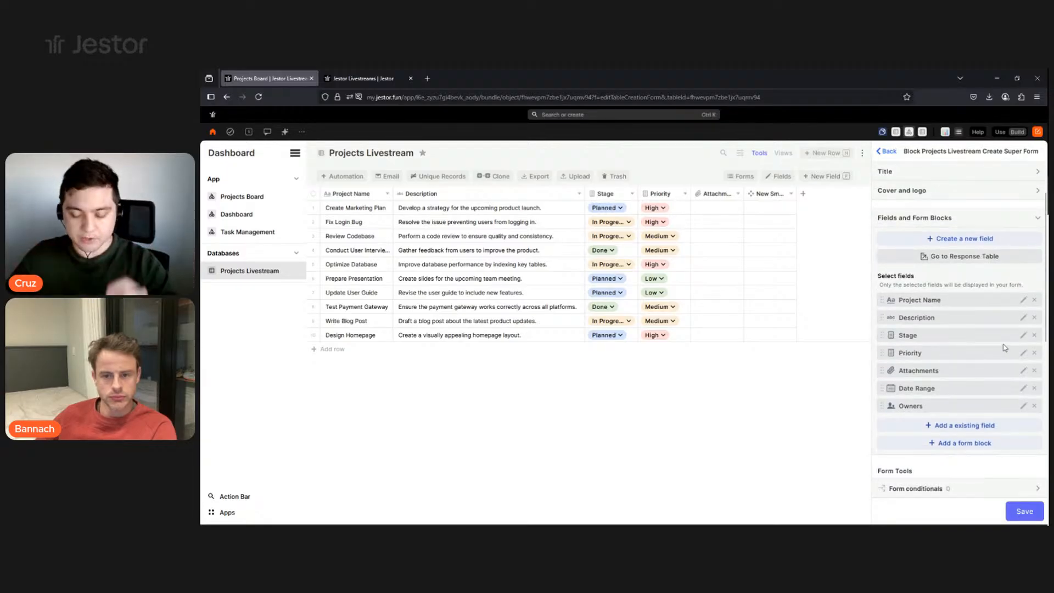
Preview the new row form again, try the Done and Archived stages, and leave without saving.
{"action": "left_click", "coordinate": [826, 153]}
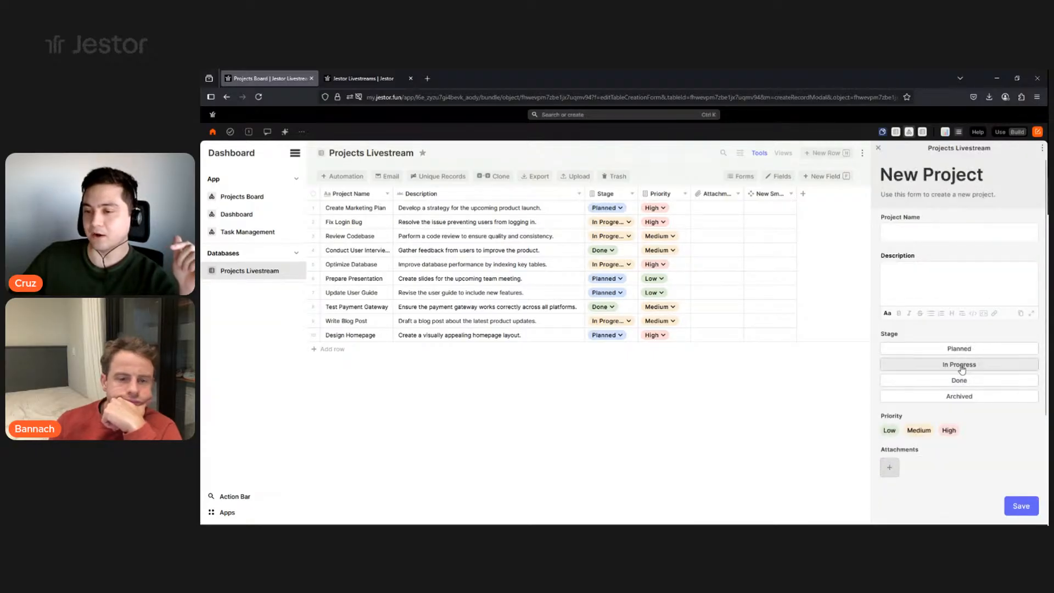
{"action": "left_click", "coordinate": [961, 379]}
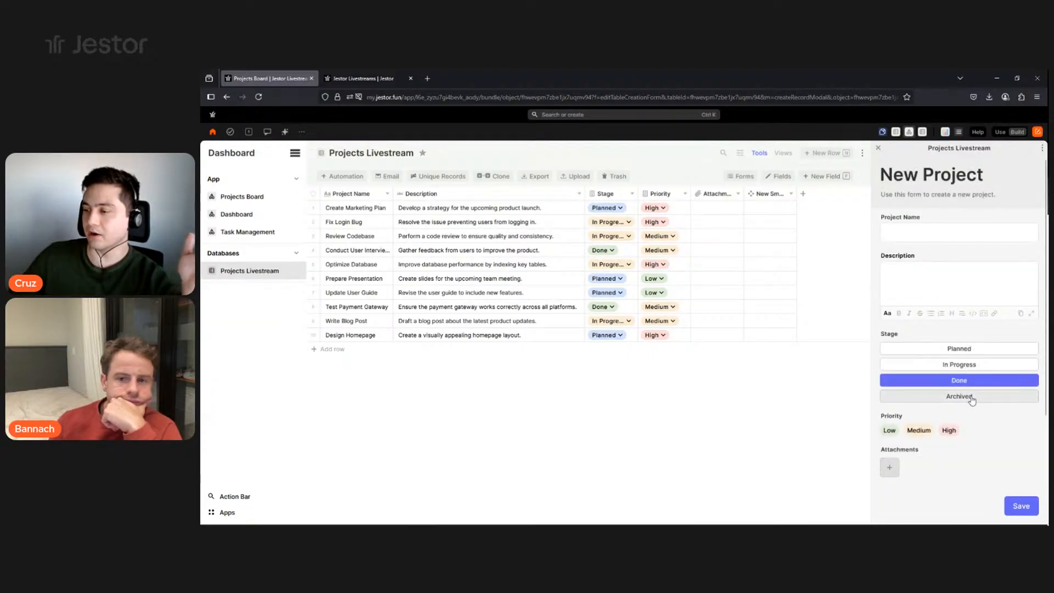
{"action": "left_click", "coordinate": [970, 397]}
{"action": "left_click", "coordinate": [966, 381]}
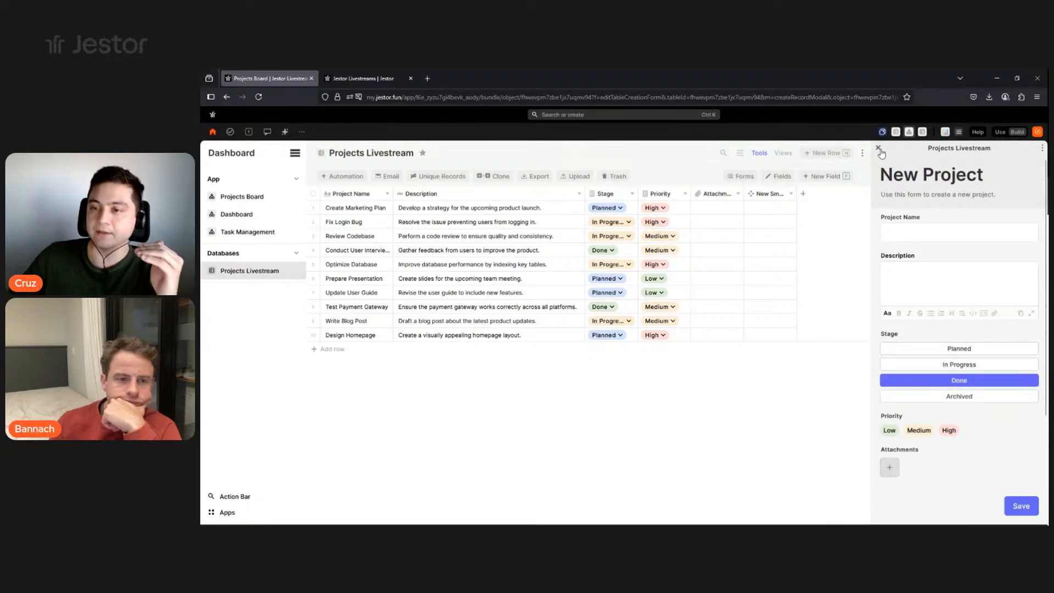
{"action": "left_click", "coordinate": [758, 261]}
{"action": "left_click", "coordinate": [628, 217]}
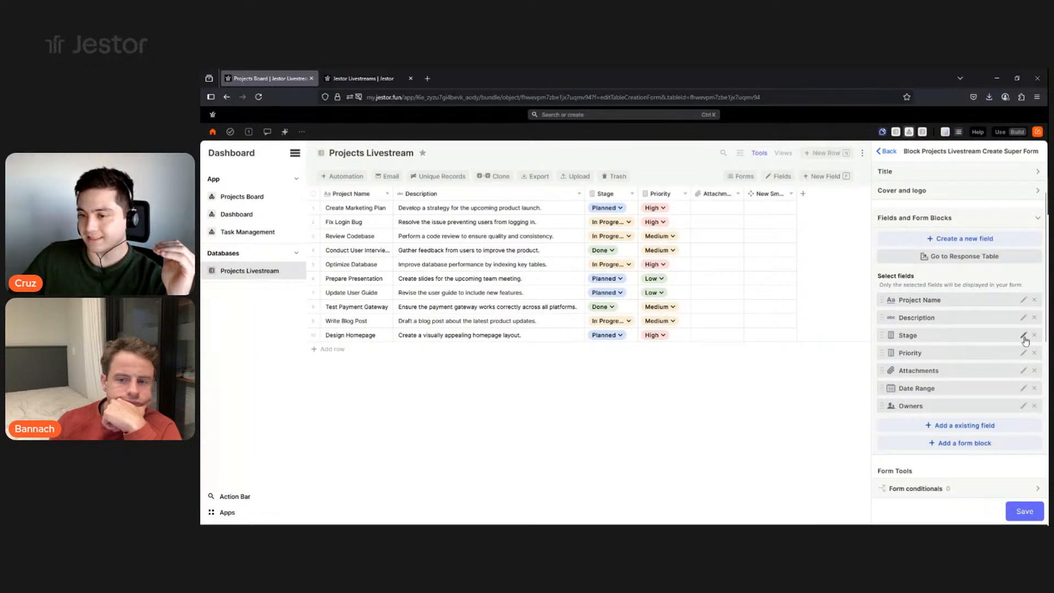
Give the form's Stage field the predefined value Planned, hide the field and save it.
{"action": "left_click", "coordinate": [1023, 336]}
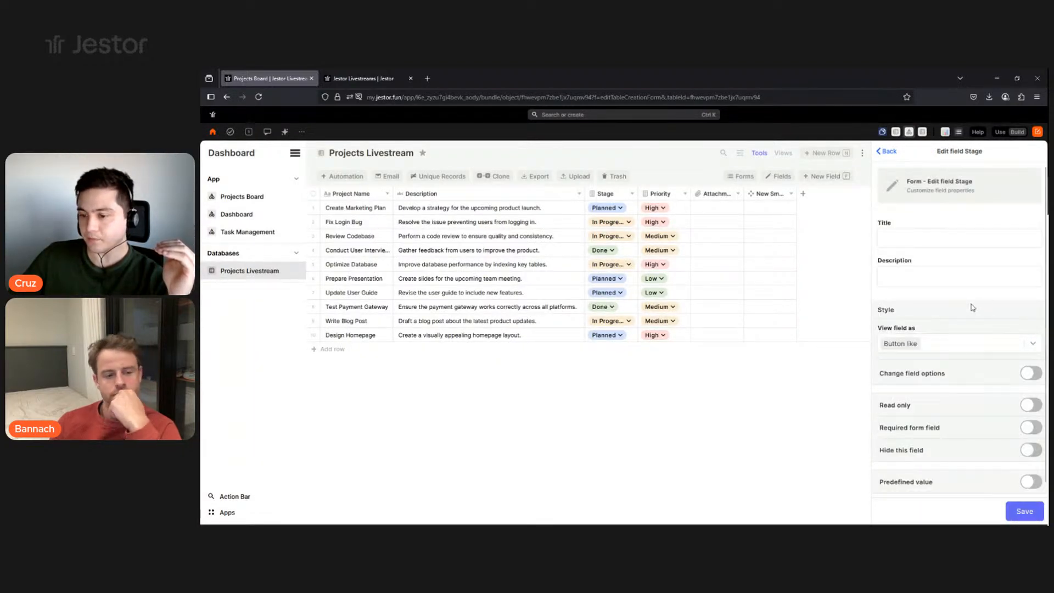
{"action": "left_click", "coordinate": [1030, 472]}
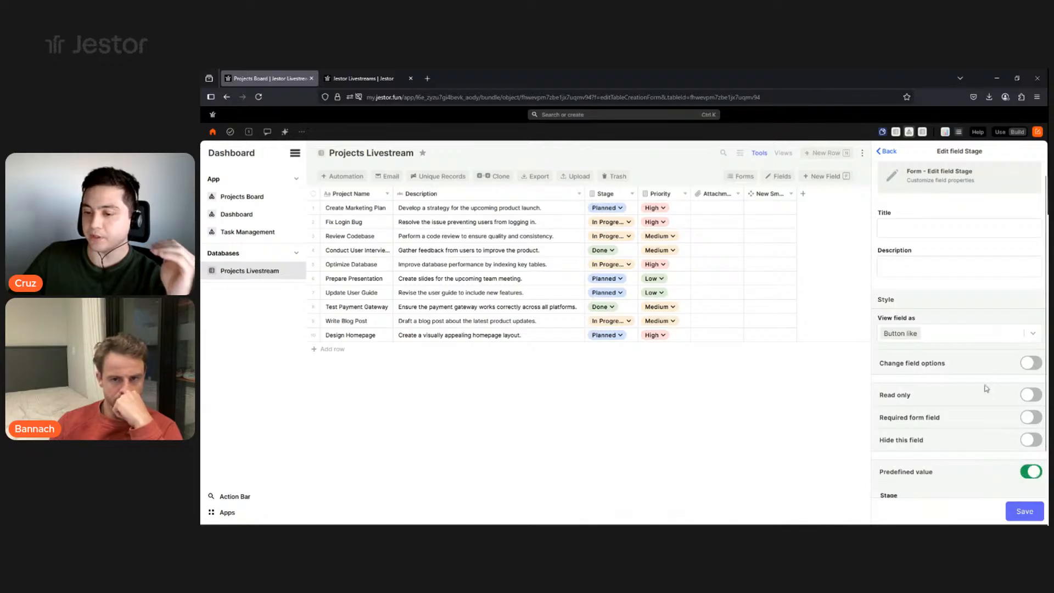
{"action": "scroll", "coordinate": [933, 449], "scroll_direction": "down", "scroll_amount": 1}
{"action": "left_click", "coordinate": [941, 466]}
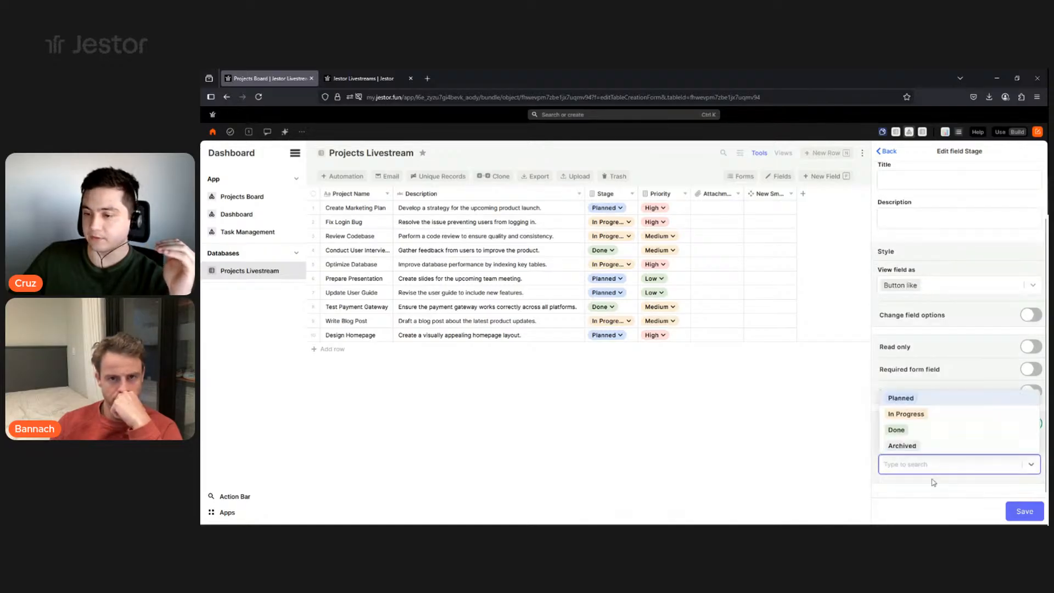
{"action": "left_click", "coordinate": [918, 405]}
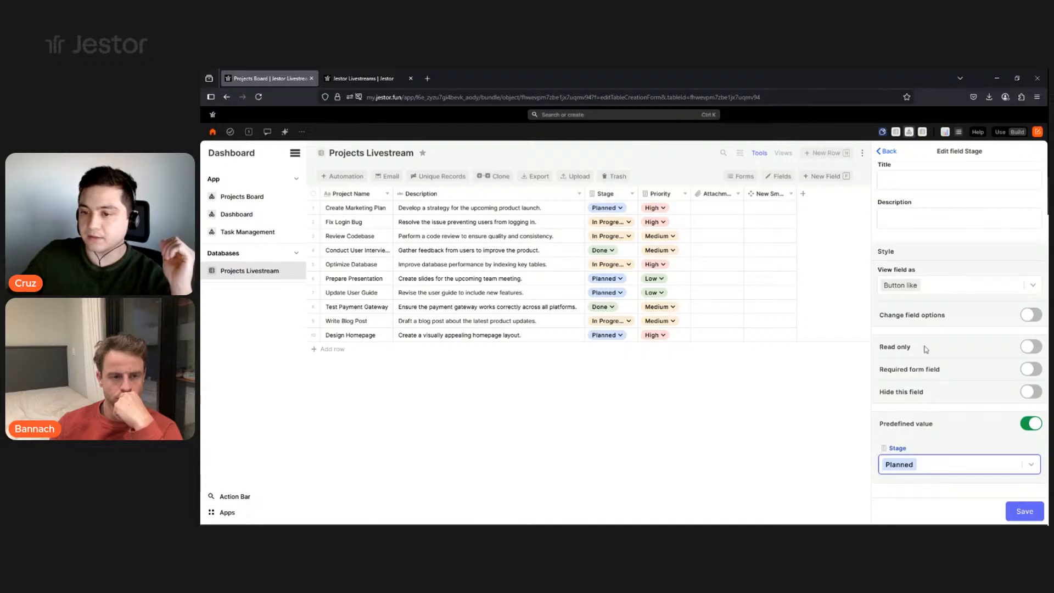
{"action": "left_click", "coordinate": [1030, 392]}
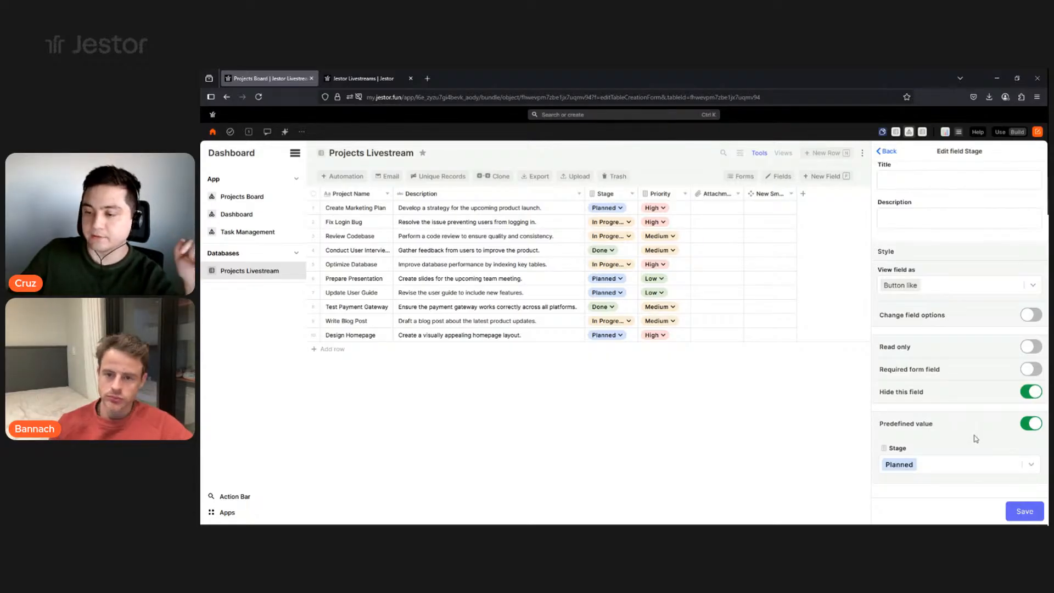
{"action": "left_click", "coordinate": [1024, 511]}
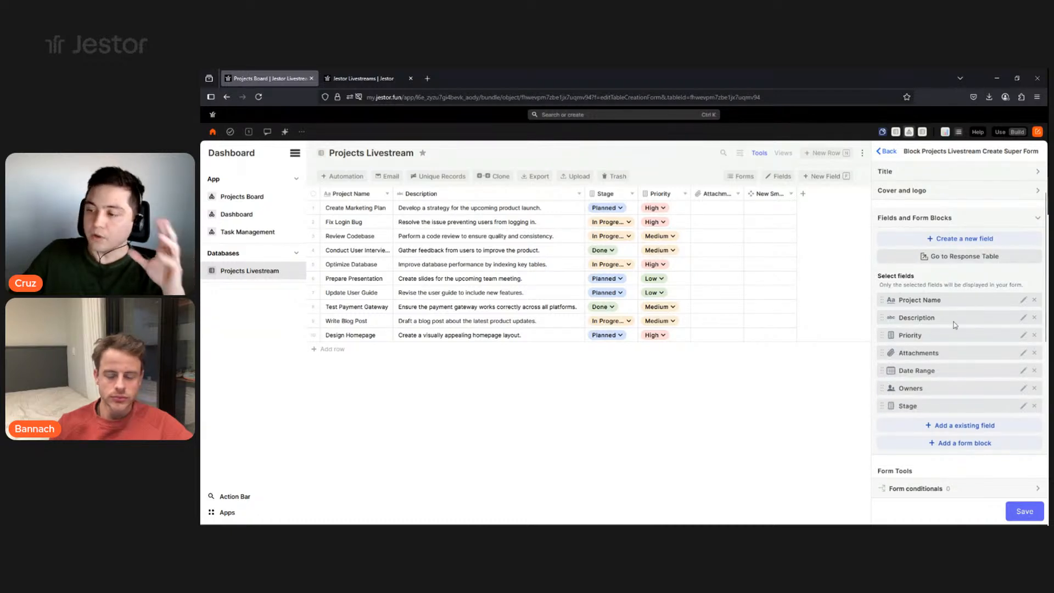
Add a section block titled "Main Info" to the form and move its start above Project Name.
{"action": "left_click", "coordinate": [970, 444]}
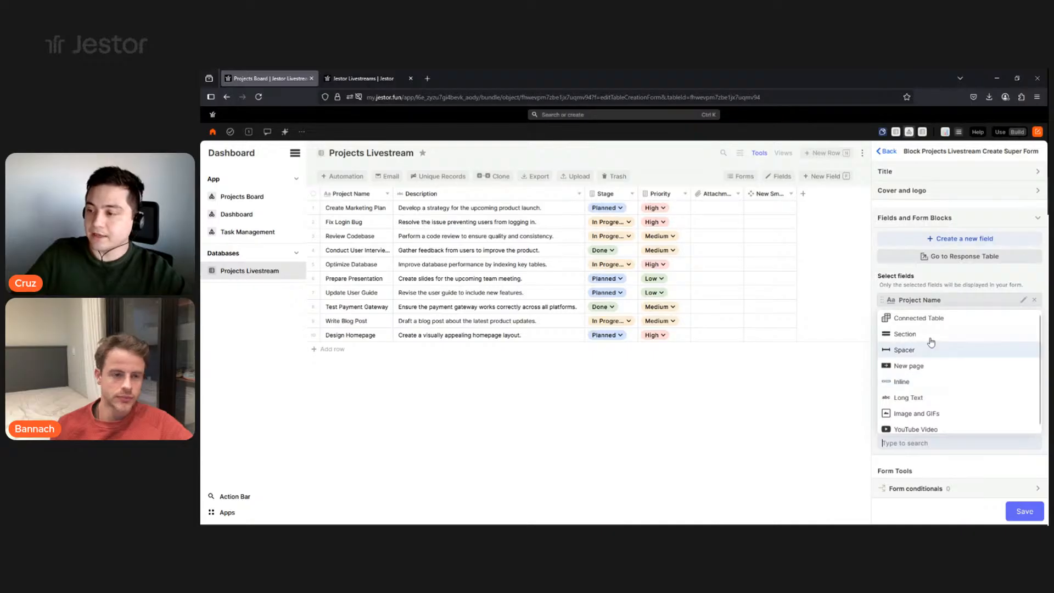
{"action": "left_click", "coordinate": [904, 333]}
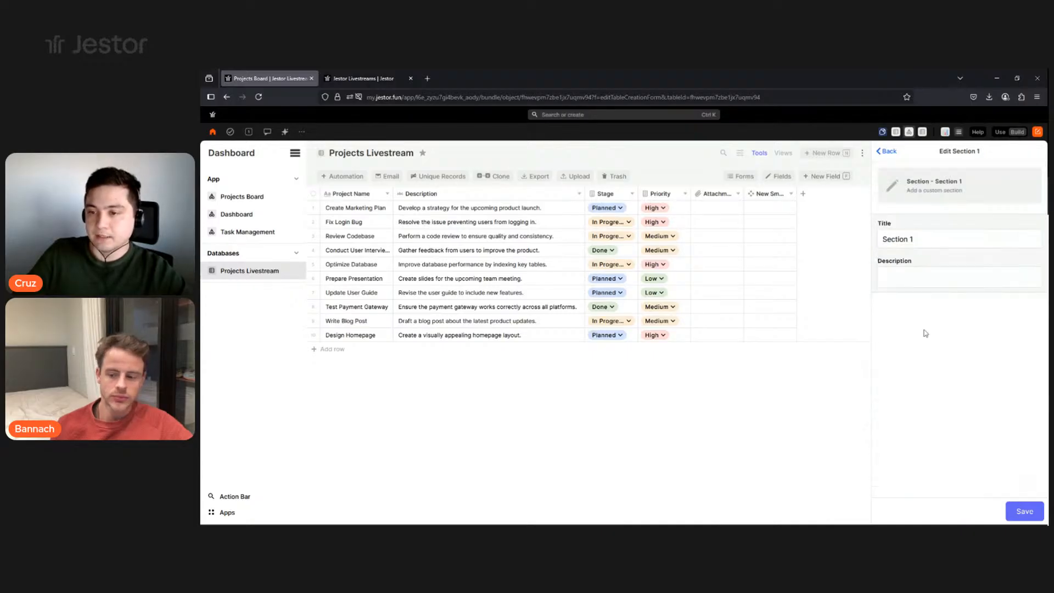
{"action": "triple_click", "coordinate": [925, 244]}
{"action": "type", "text": "/nl"}
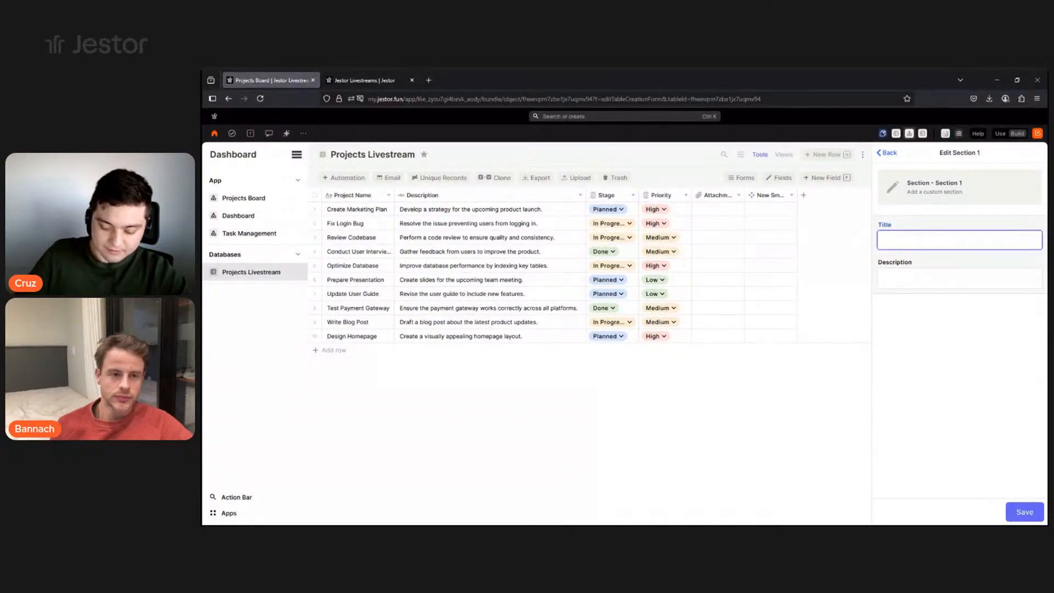
{"action": "type", "text": "Main"}
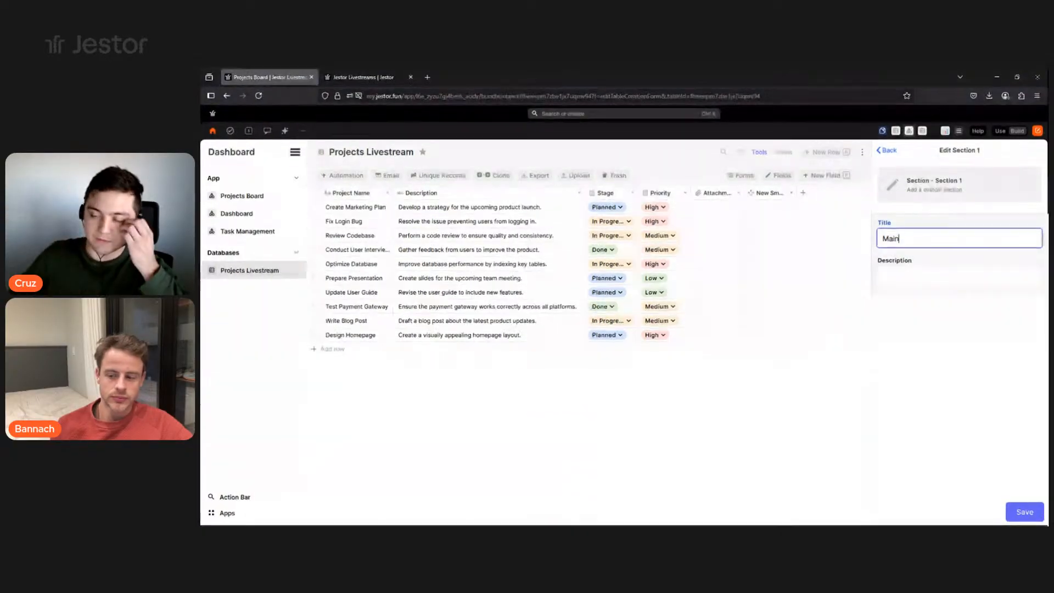
{"action": "type", "text": " Info"}
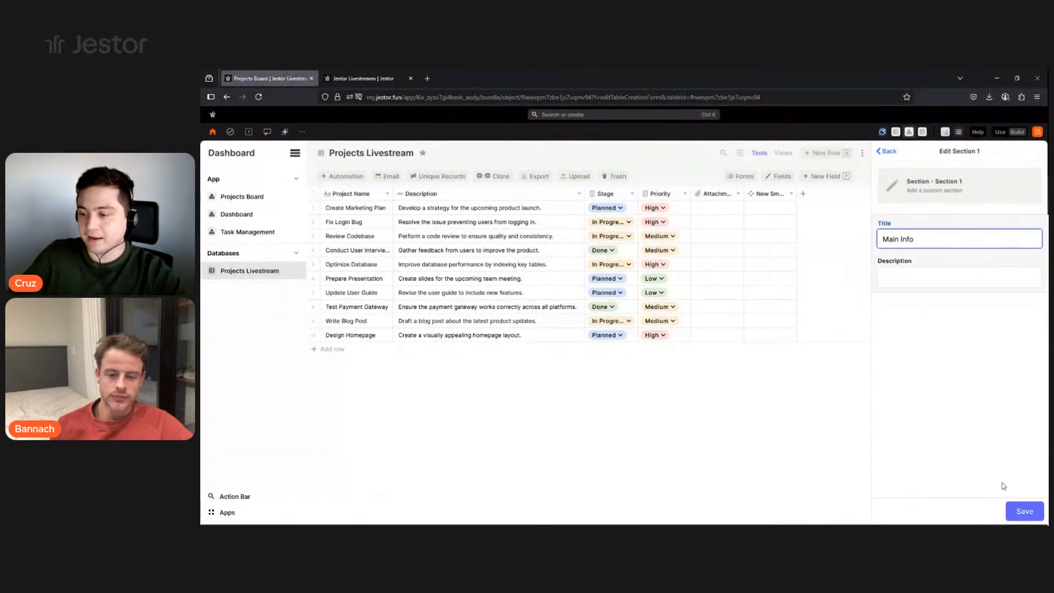
{"action": "left_click", "coordinate": [1024, 510]}
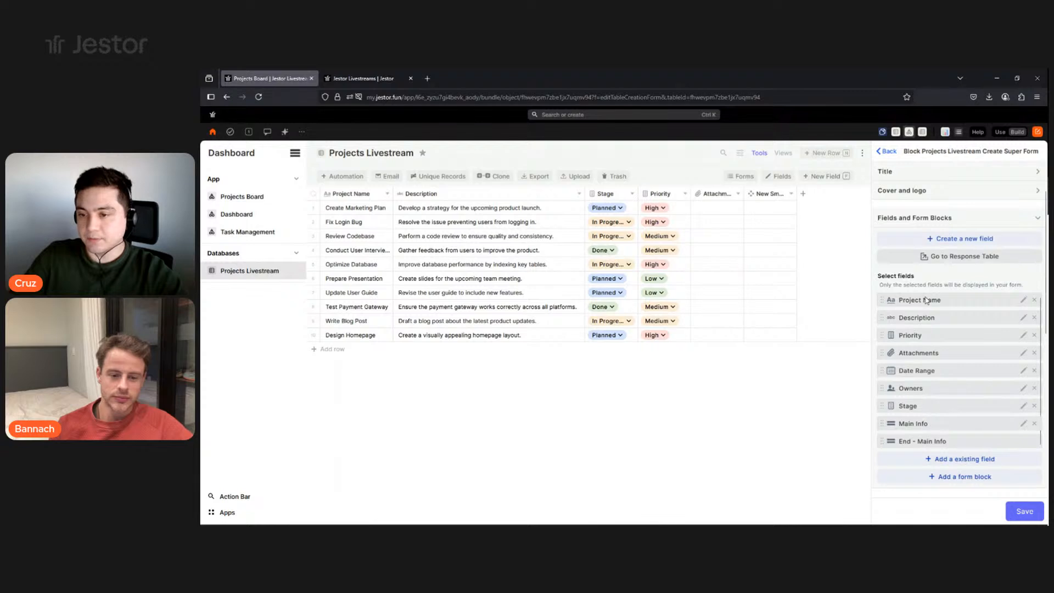
{"action": "left_click_drag", "start_coordinate": [922, 424], "coordinate": [927, 299]}
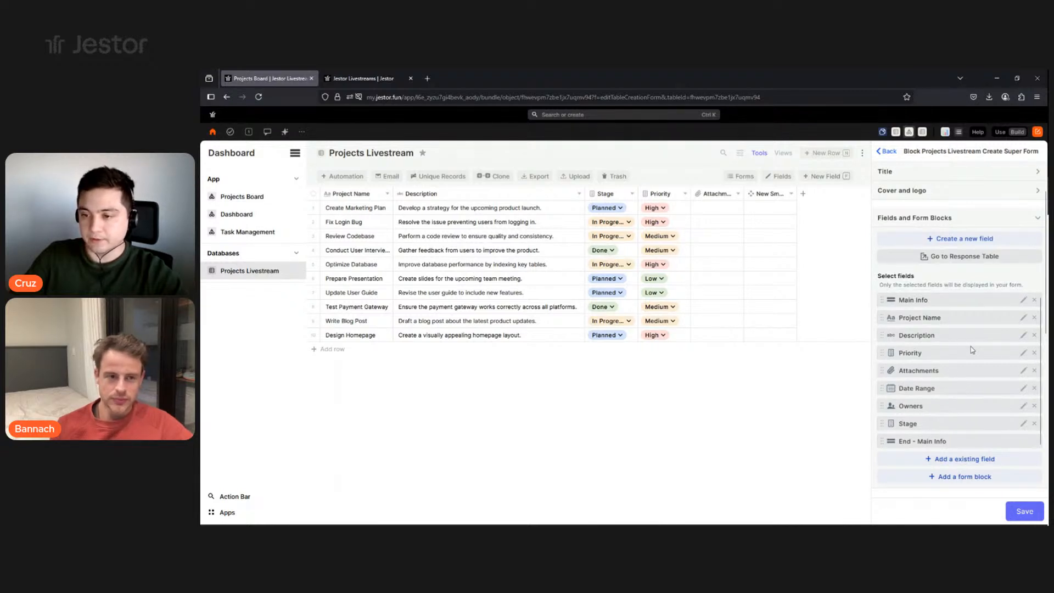
Give the form's Project Name field the description "Give this project a brief description.", make it required and save it.
{"action": "left_click", "coordinate": [1023, 318]}
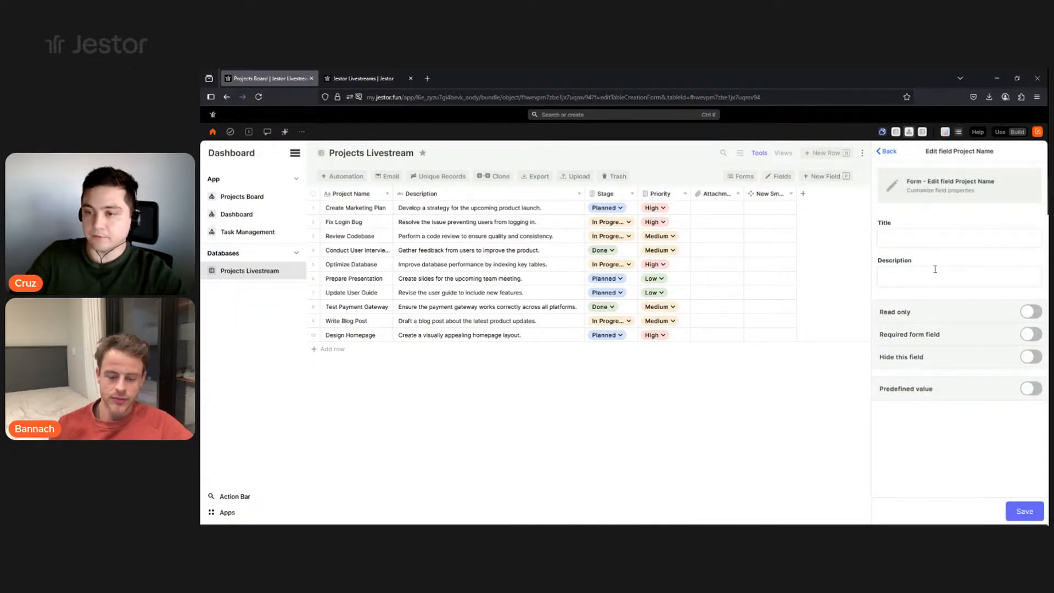
{"action": "left_click", "coordinate": [938, 276]}
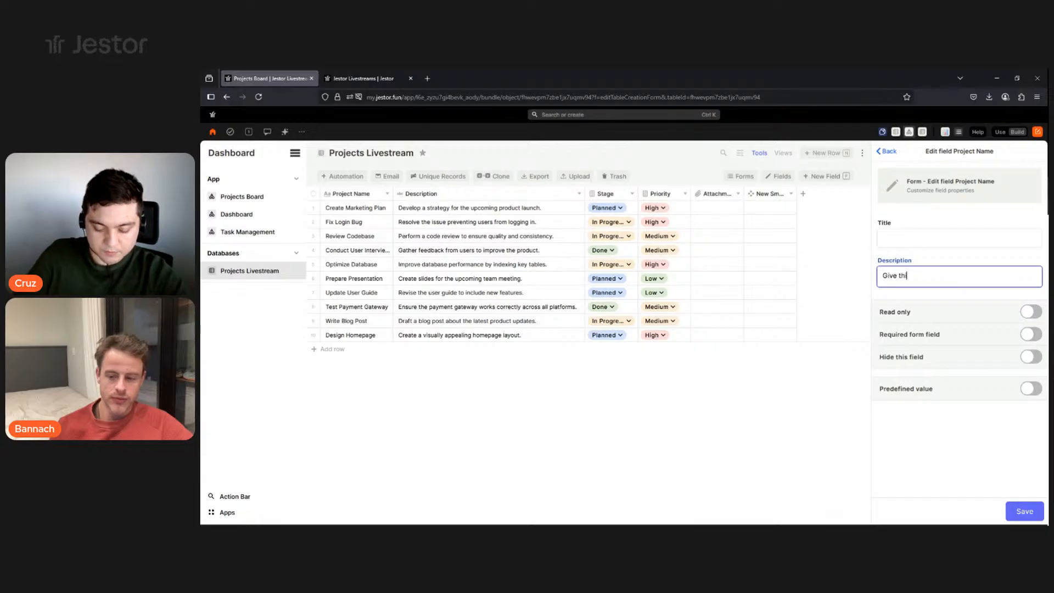
{"action": "type", "text": "Give this project a brie"}
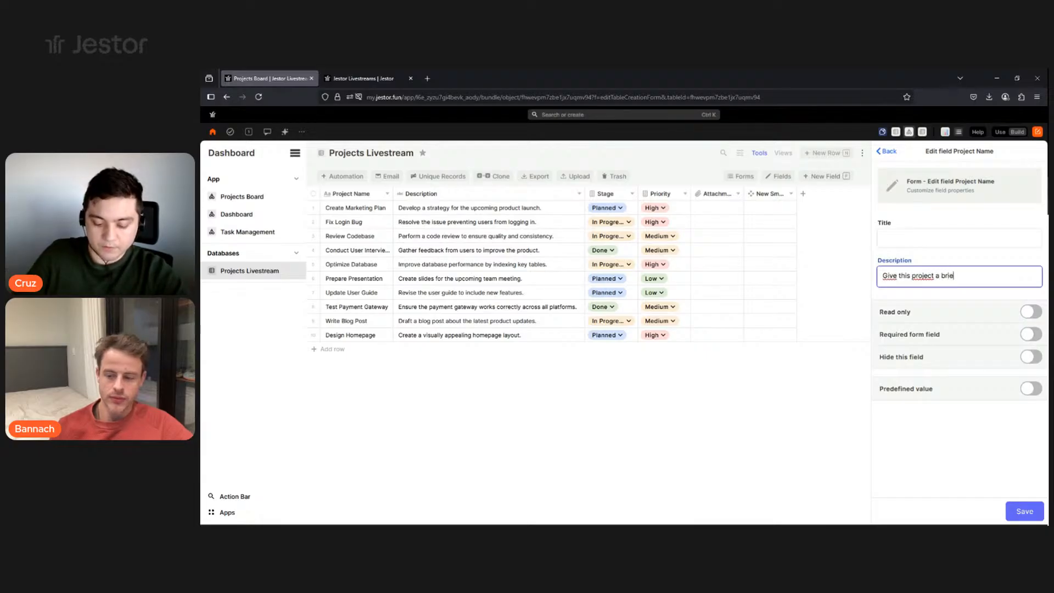
{"action": "type", "text": "f description."}
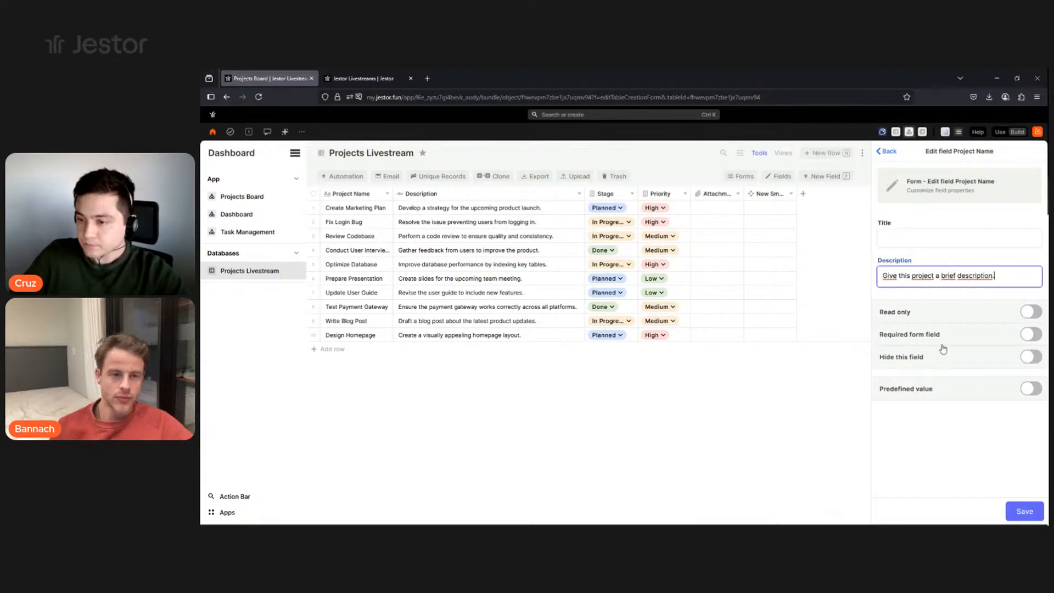
{"action": "left_click", "coordinate": [1029, 335]}
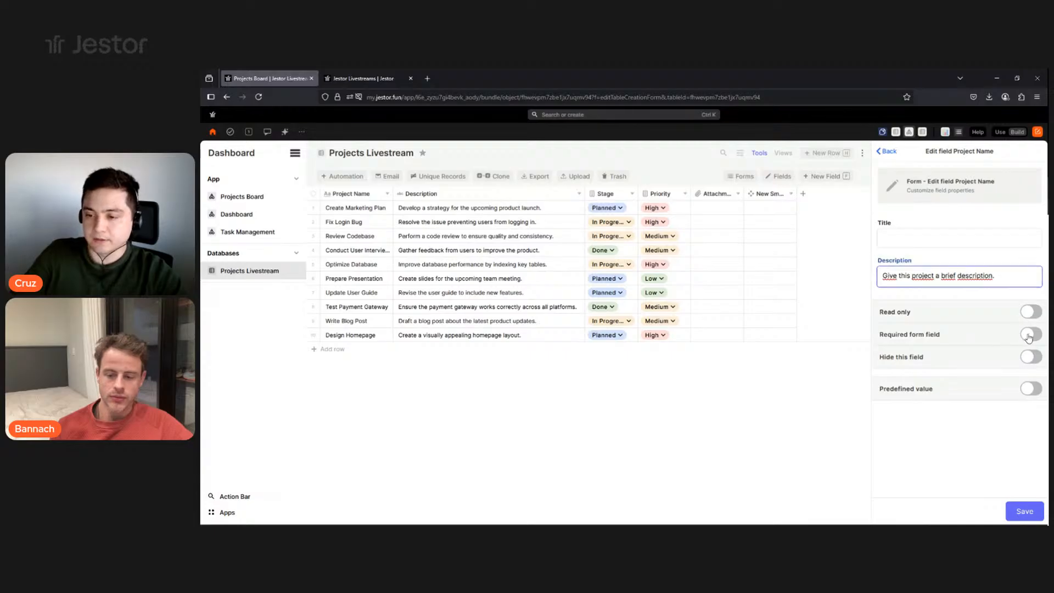
{"action": "left_click", "coordinate": [1024, 511]}
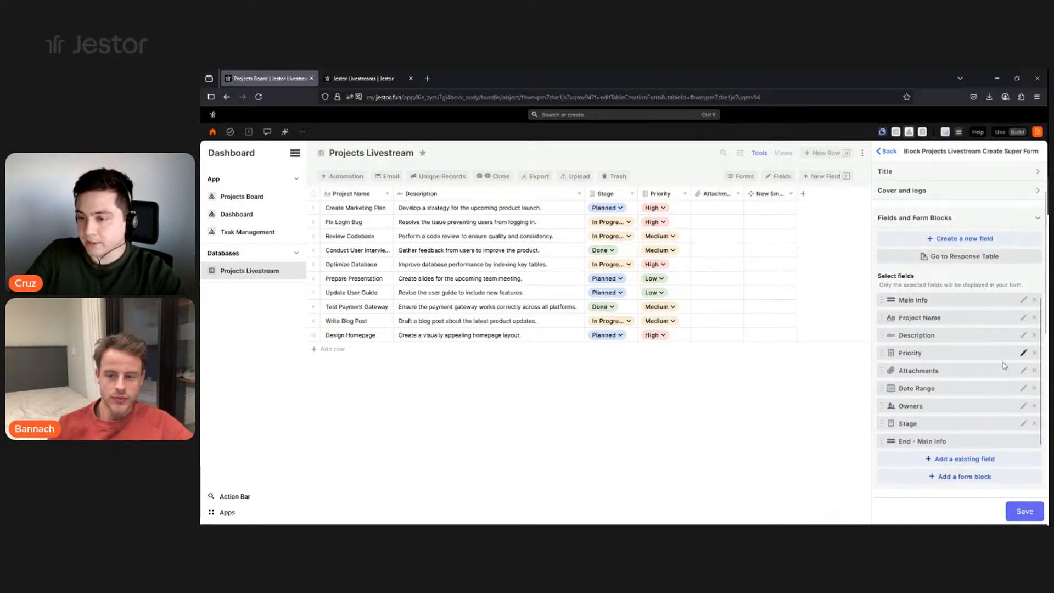
Make the form's Priority field required and save it.
{"action": "left_click", "coordinate": [1022, 352]}
{"action": "left_click", "coordinate": [1030, 427]}
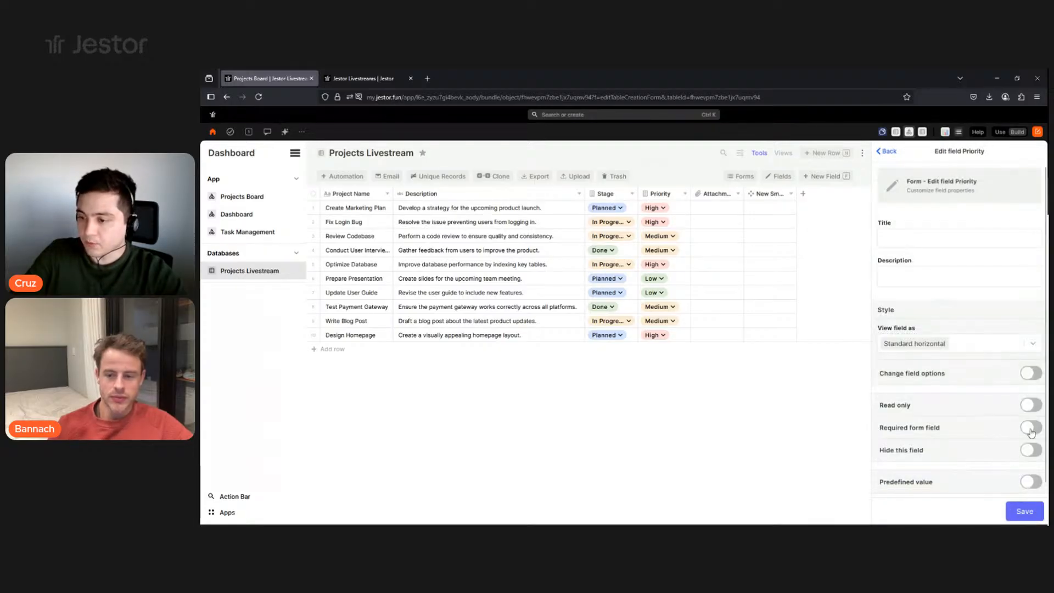
{"action": "left_click", "coordinate": [1024, 511]}
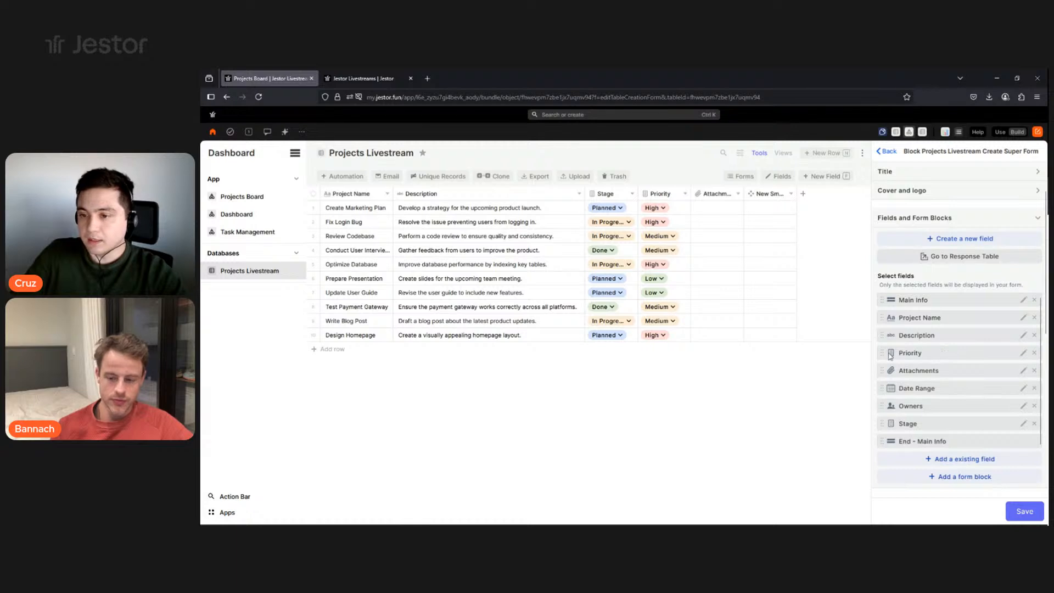
Reorder the form with Priority above Main Info and Date Range and Owners above Attachments, and save the form.
{"action": "left_click_drag", "start_coordinate": [911, 353], "coordinate": [892, 298]}
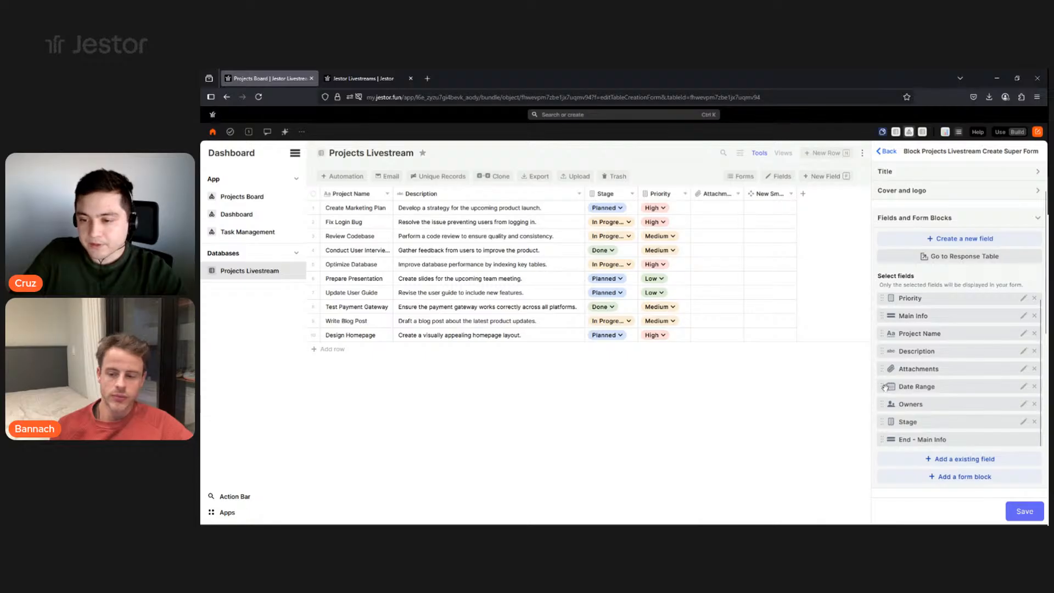
{"action": "left_click_drag", "start_coordinate": [887, 378], "coordinate": [896, 403]}
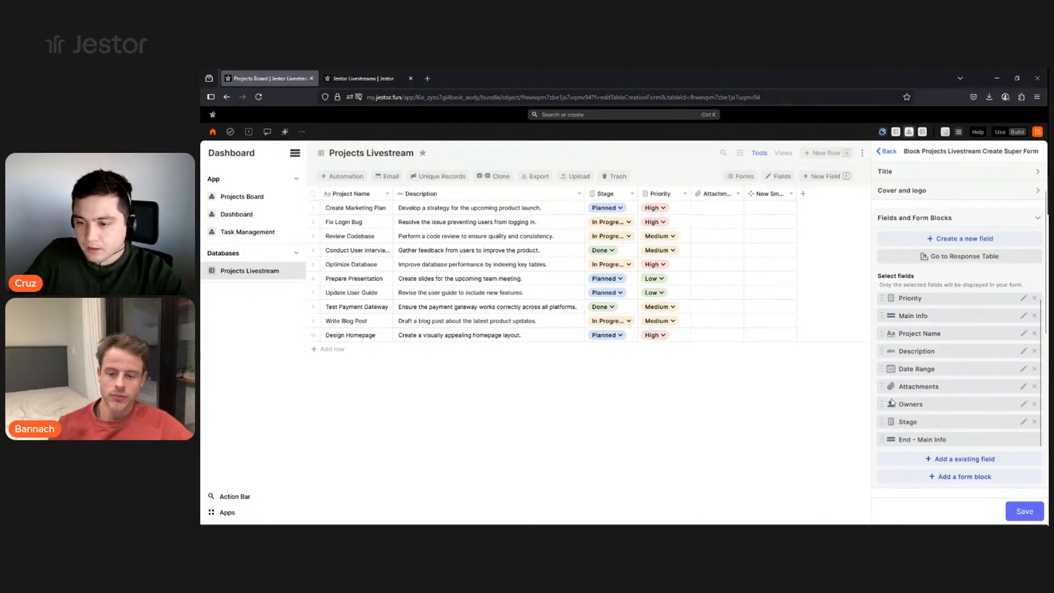
{"action": "left_click_drag", "start_coordinate": [891, 402], "coordinate": [893, 387]}
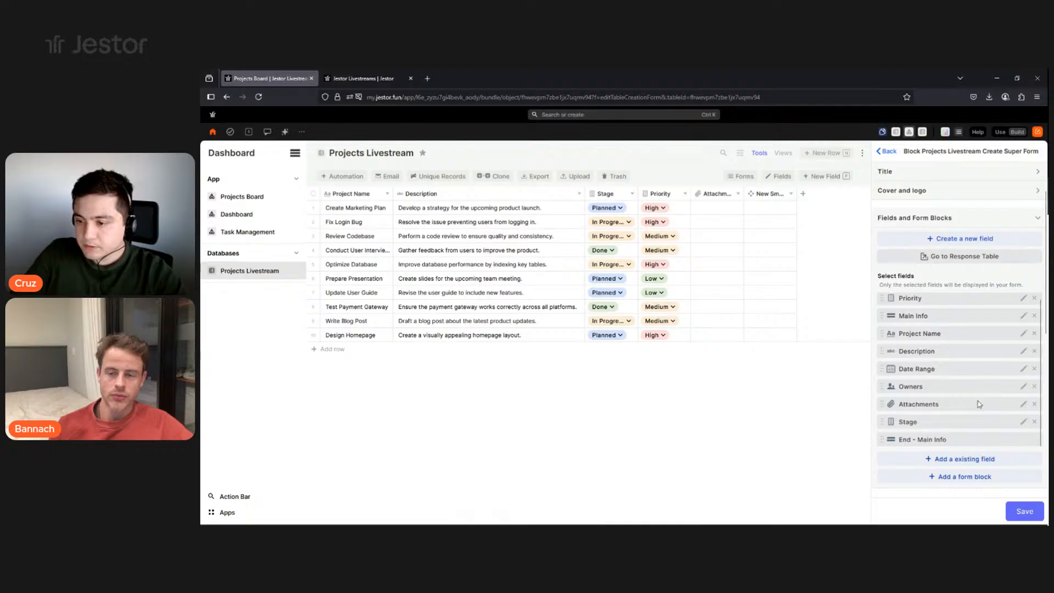
{"action": "left_click", "coordinate": [1018, 511]}
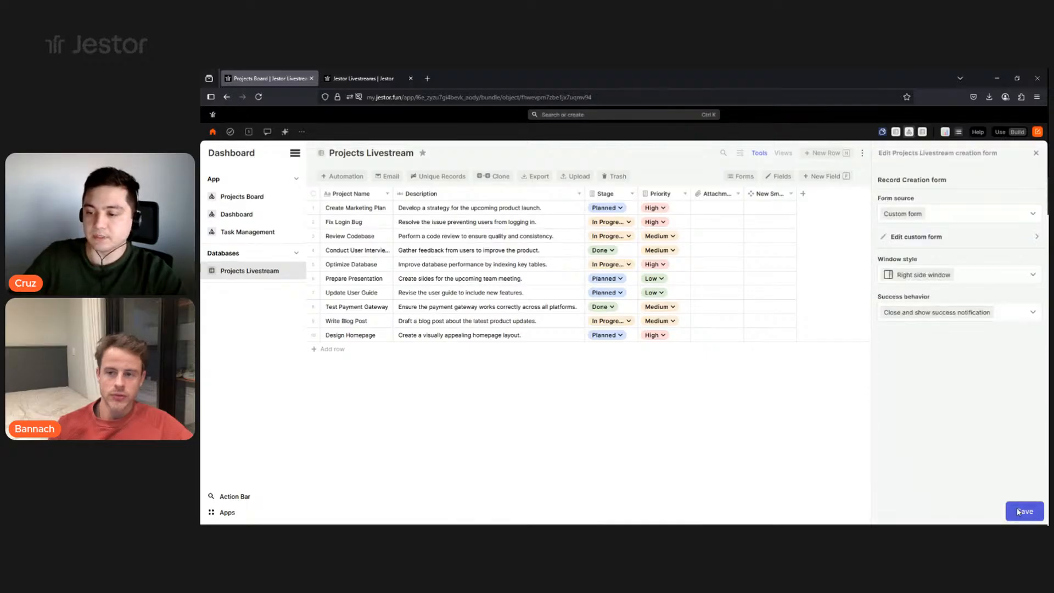
{"action": "left_click", "coordinate": [1018, 511]}
Preview the new row form, check the field order and Project Name description, and close it without saving.
{"action": "left_click", "coordinate": [998, 152]}
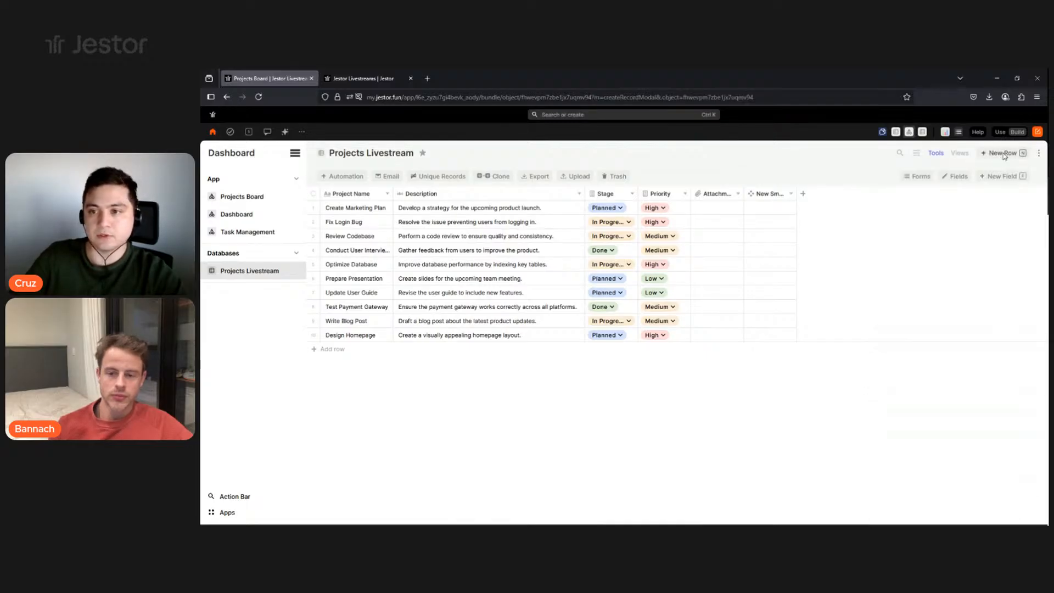
{"action": "scroll", "coordinate": [989, 259], "scroll_direction": "down", "scroll_amount": 2}
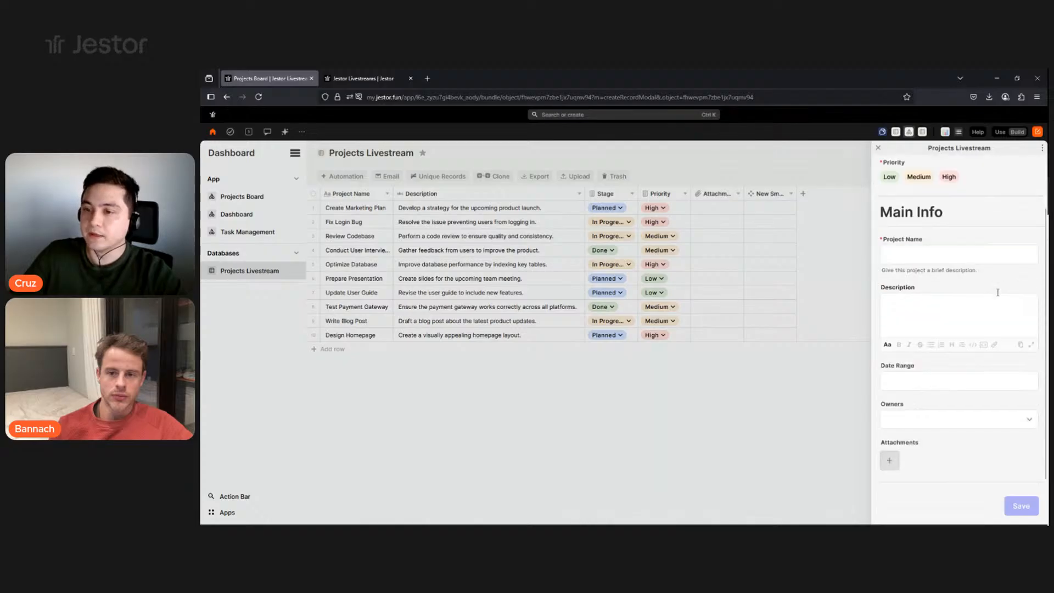
{"action": "scroll", "coordinate": [949, 417], "scroll_direction": "up", "scroll_amount": 2}
{"action": "scroll", "coordinate": [979, 242], "scroll_direction": "down", "scroll_amount": 1}
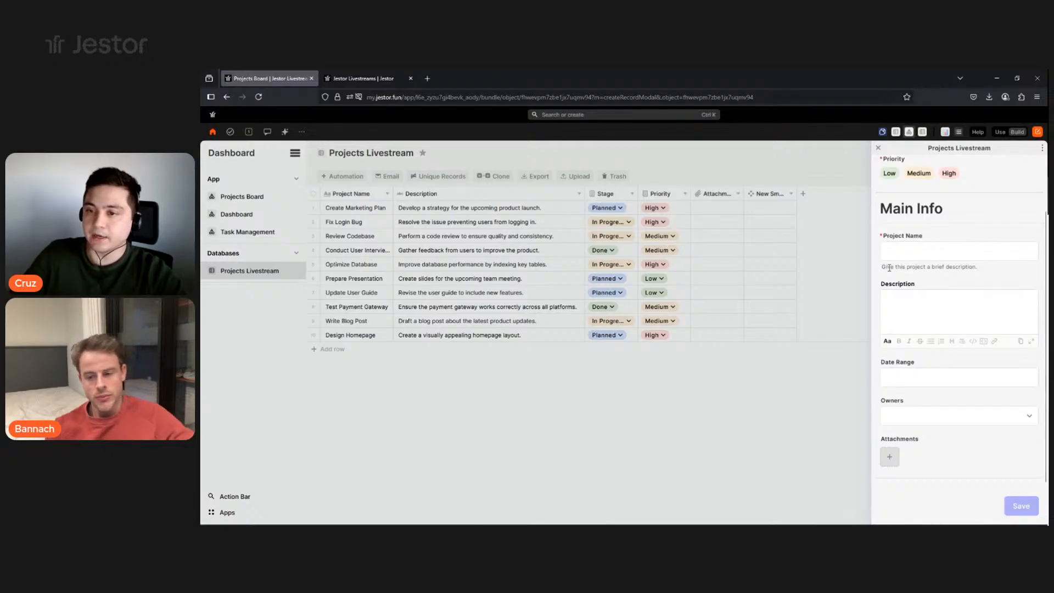
{"action": "left_click_drag", "start_coordinate": [881, 267], "coordinate": [996, 275]}
{"action": "left_click", "coordinate": [997, 274]}
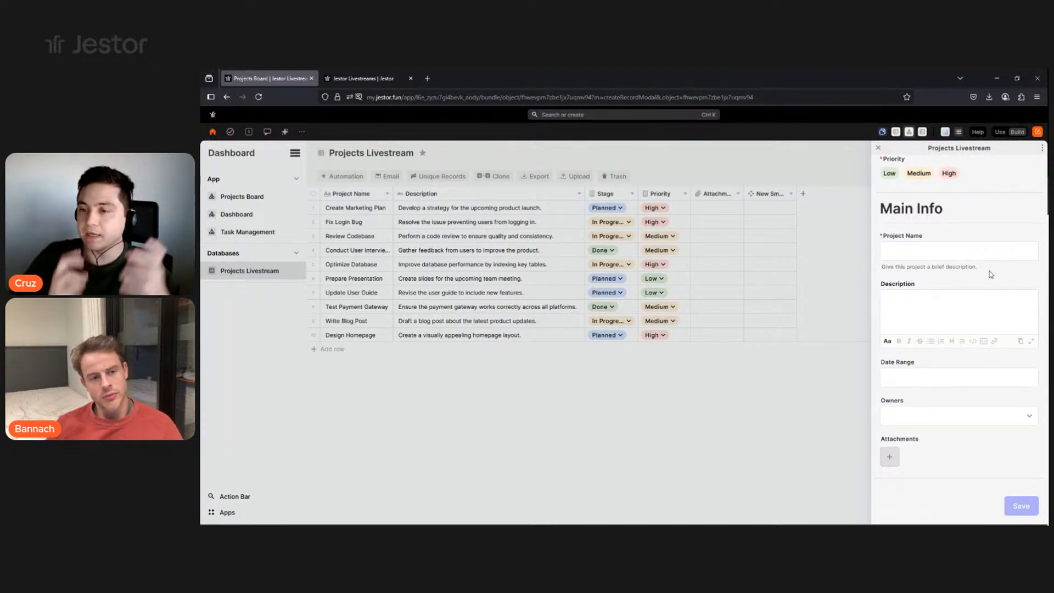
{"action": "left_click", "coordinate": [916, 374]}
{"action": "left_click", "coordinate": [878, 147]}
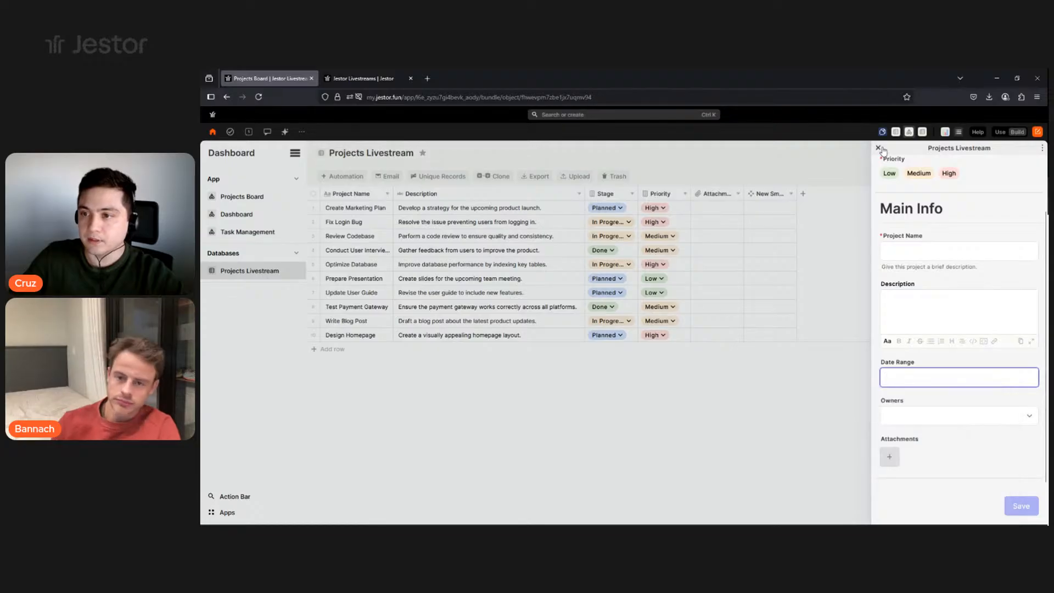
{"action": "left_click", "coordinate": [878, 147]}
Reopen the table's custom creation form for editing and set its background color to white.
{"action": "left_click", "coordinate": [918, 180]}
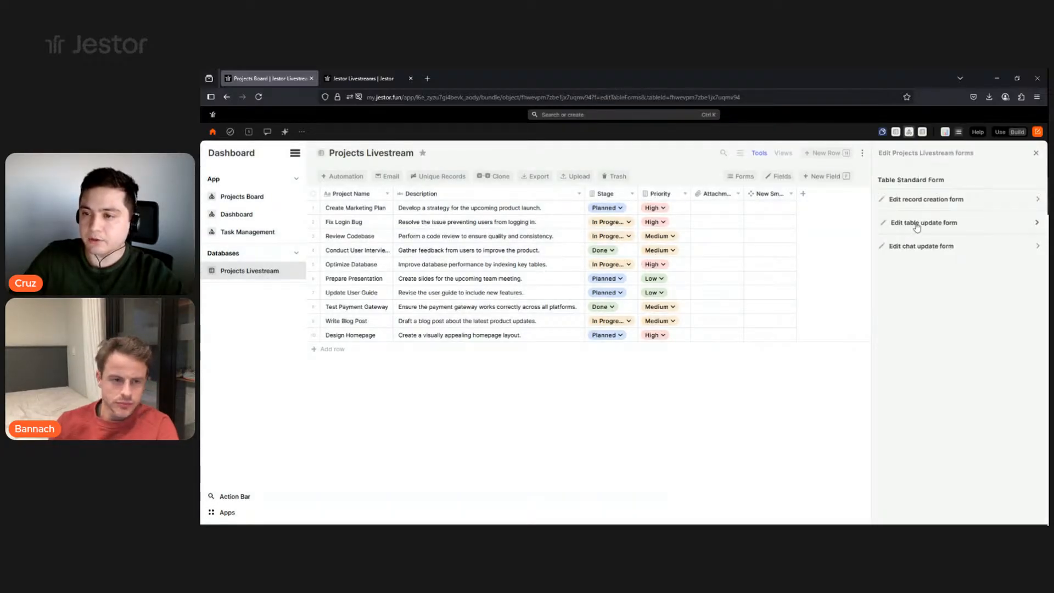
{"action": "left_click", "coordinate": [953, 200]}
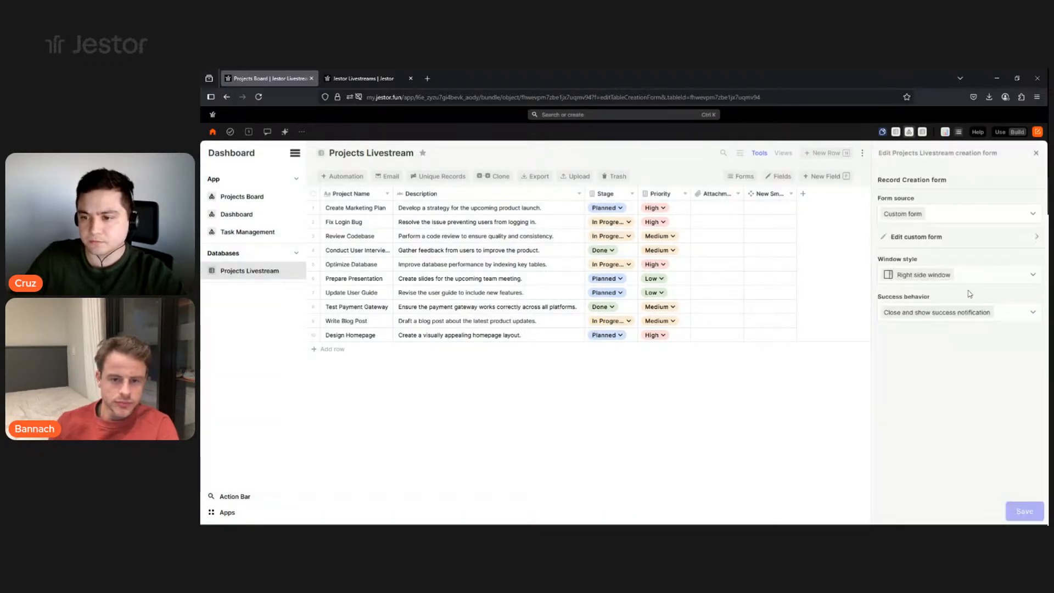
{"action": "left_click", "coordinate": [1015, 271]}
{"action": "scroll", "coordinate": [1015, 271], "scroll_direction": "down", "scroll_amount": 10}
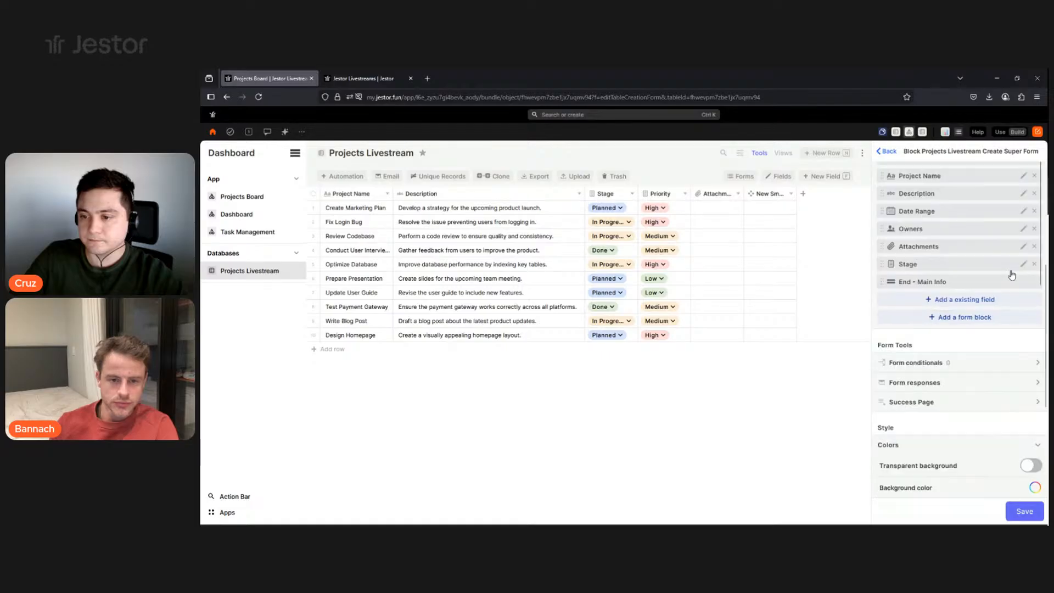
{"action": "left_click", "coordinate": [1034, 329]}
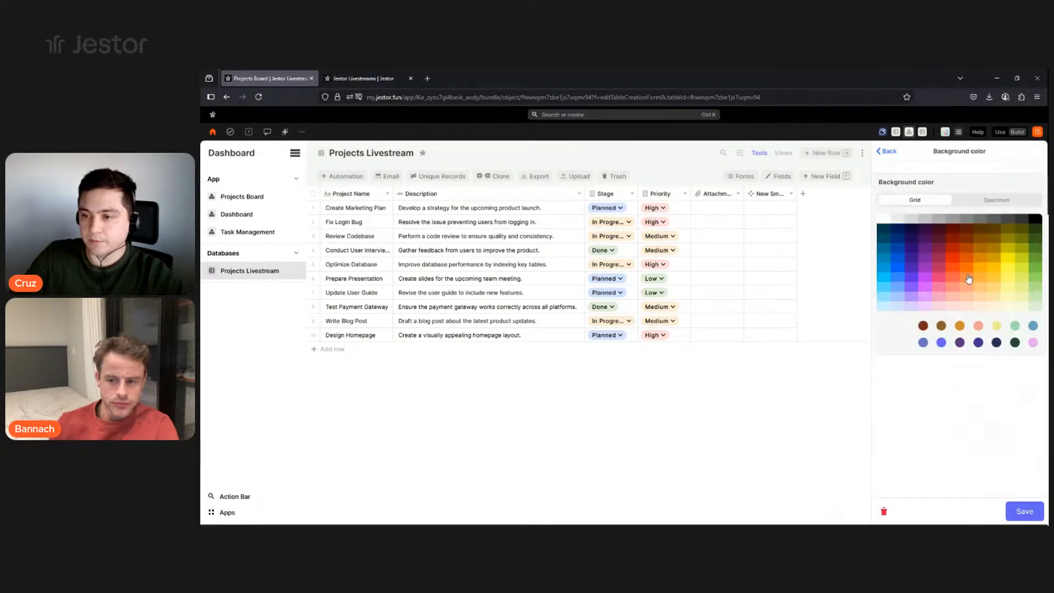
{"action": "left_click", "coordinate": [885, 220]}
{"action": "left_click", "coordinate": [1020, 508]}
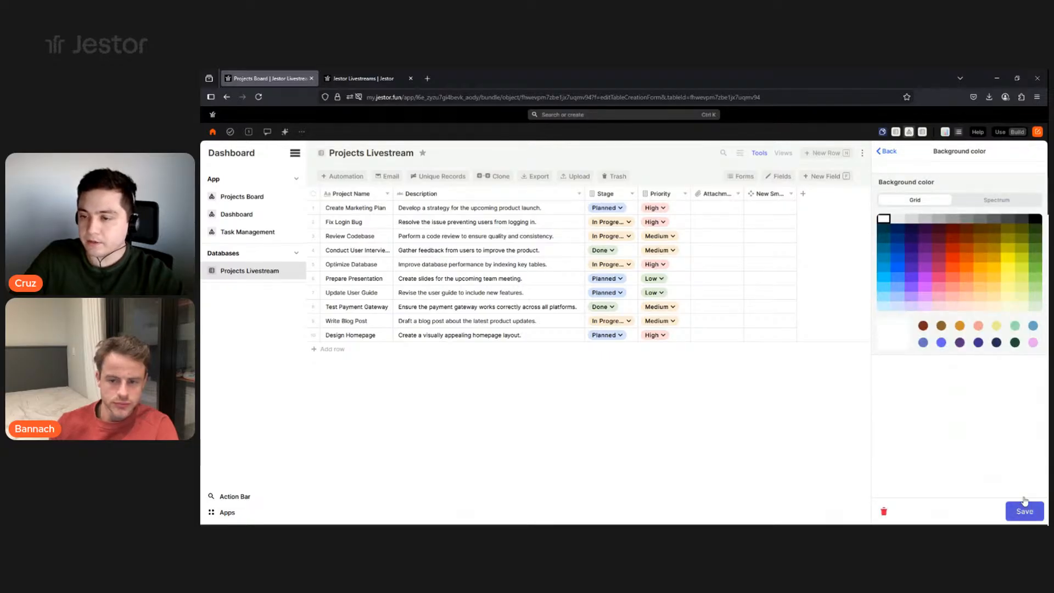
Set the form's button color and title background color to the same dark teal blue.
{"action": "left_click", "coordinate": [1034, 351]}
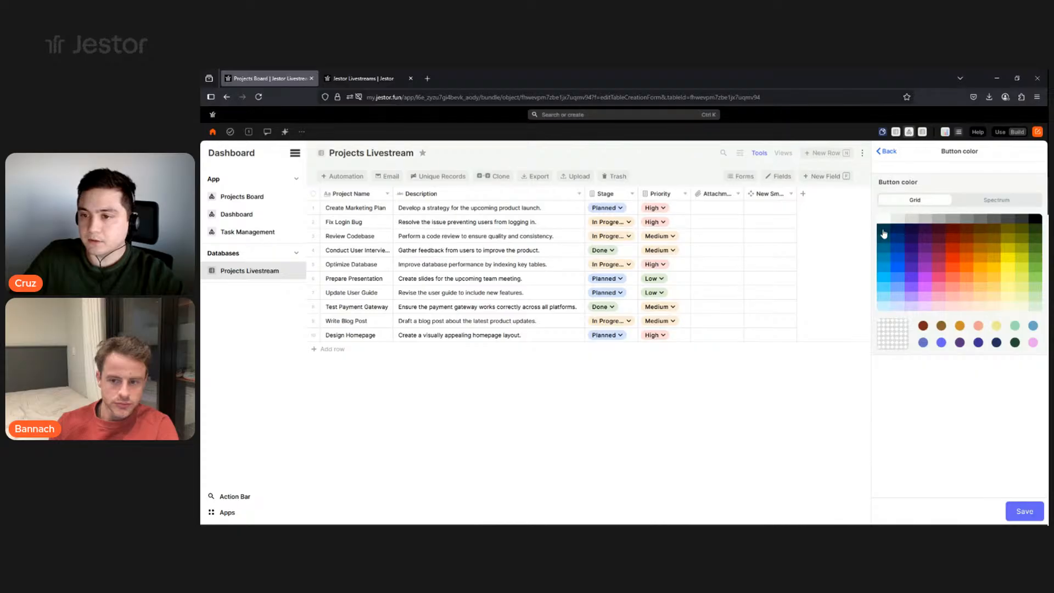
{"action": "left_click", "coordinate": [883, 231]}
{"action": "left_click", "coordinate": [1028, 508]}
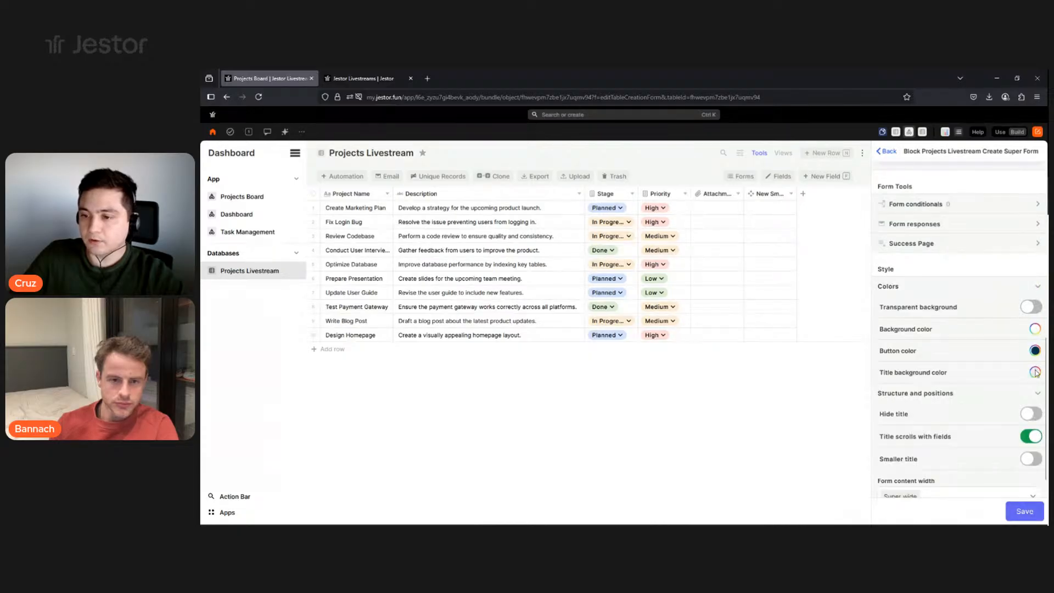
{"action": "left_click", "coordinate": [1034, 372]}
{"action": "left_click", "coordinate": [883, 229]}
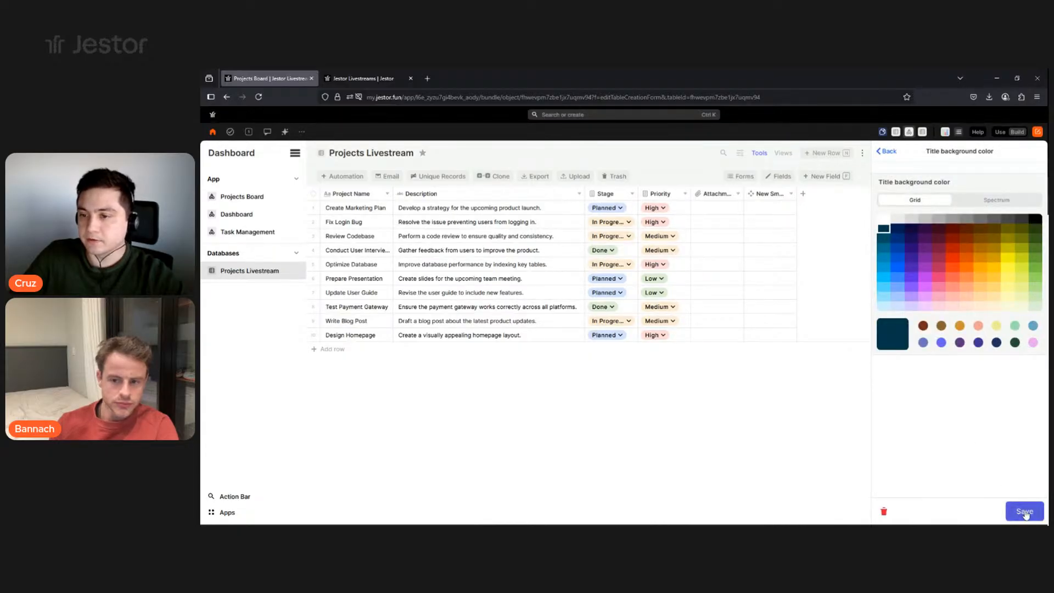
{"action": "left_click", "coordinate": [1024, 513]}
Disable response copies in the form's response settings and save the form.
{"action": "scroll", "coordinate": [1031, 351], "scroll_direction": "down", "scroll_amount": 1}
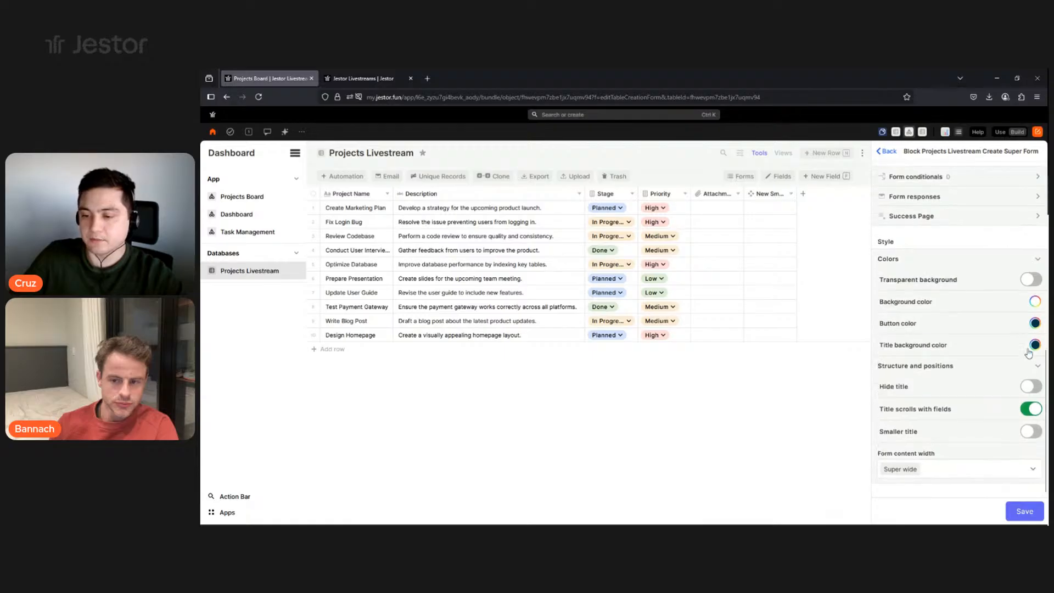
{"action": "scroll", "coordinate": [1026, 355], "scroll_direction": "up", "scroll_amount": 5}
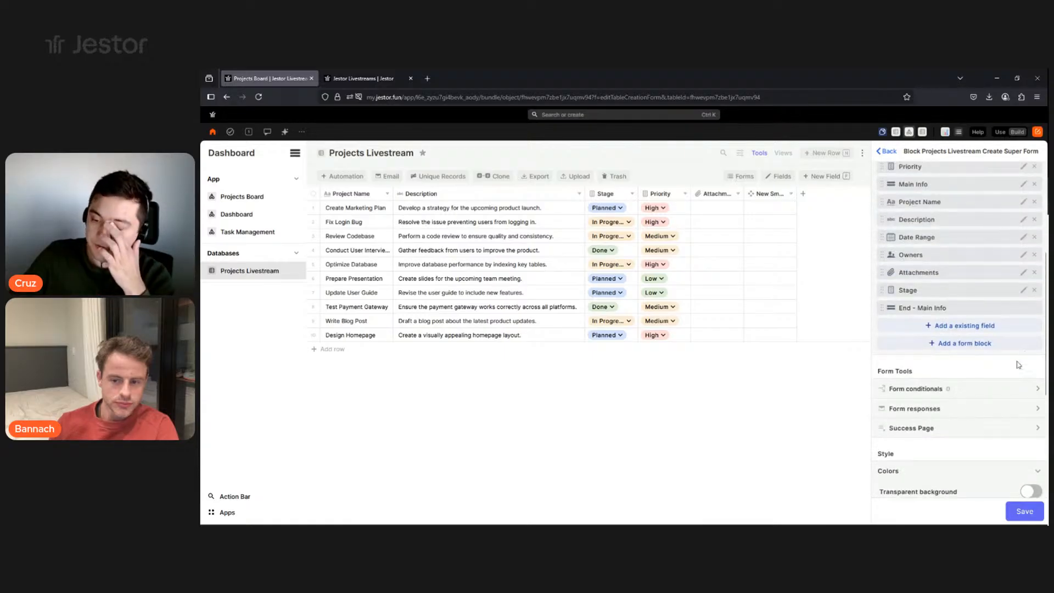
{"action": "left_click", "coordinate": [929, 412]}
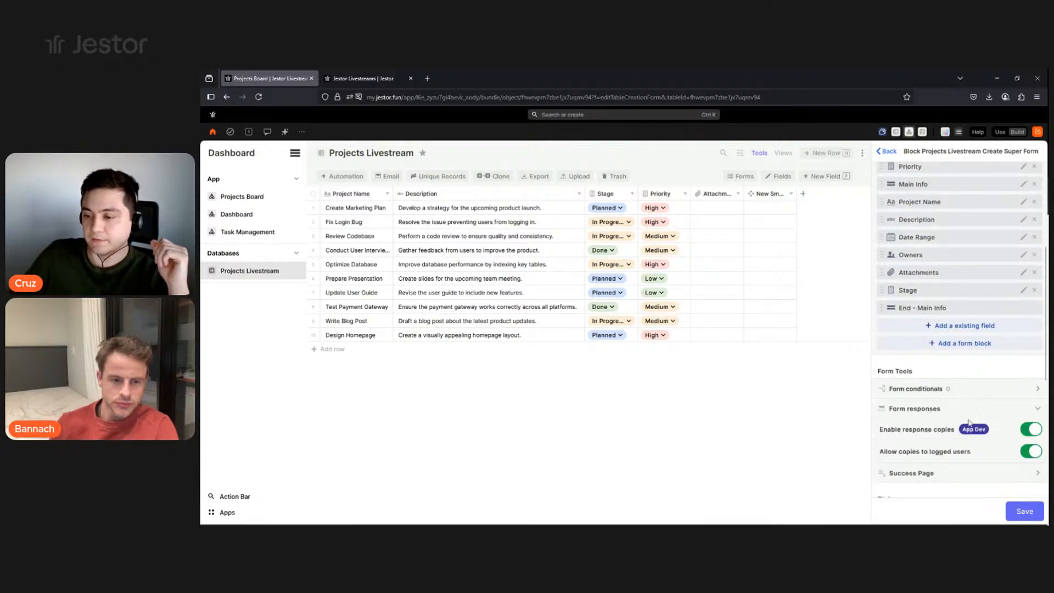
{"action": "left_click", "coordinate": [1039, 433]}
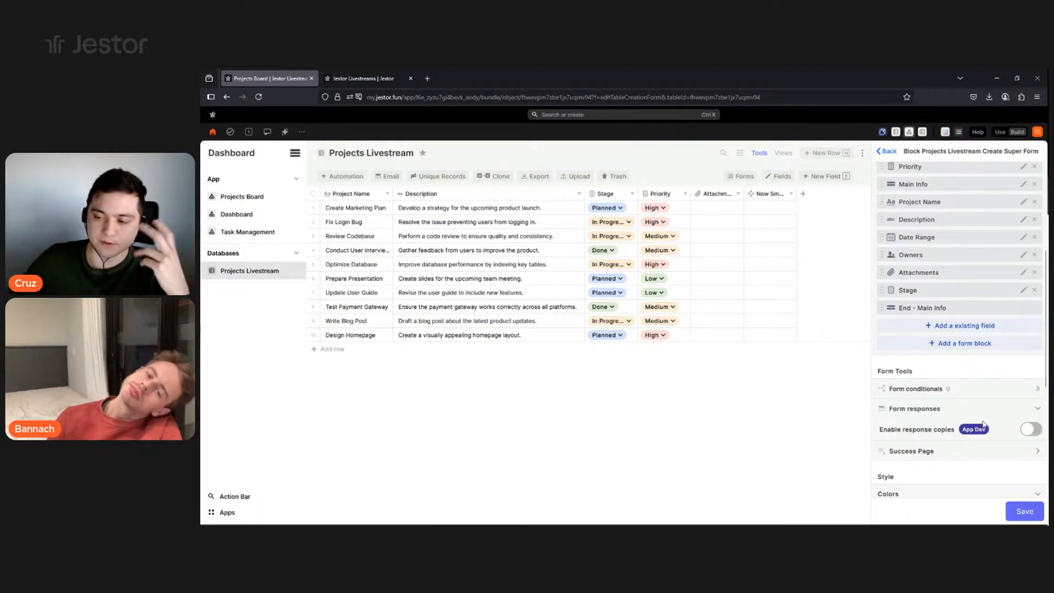
{"action": "left_click", "coordinate": [1015, 509]}
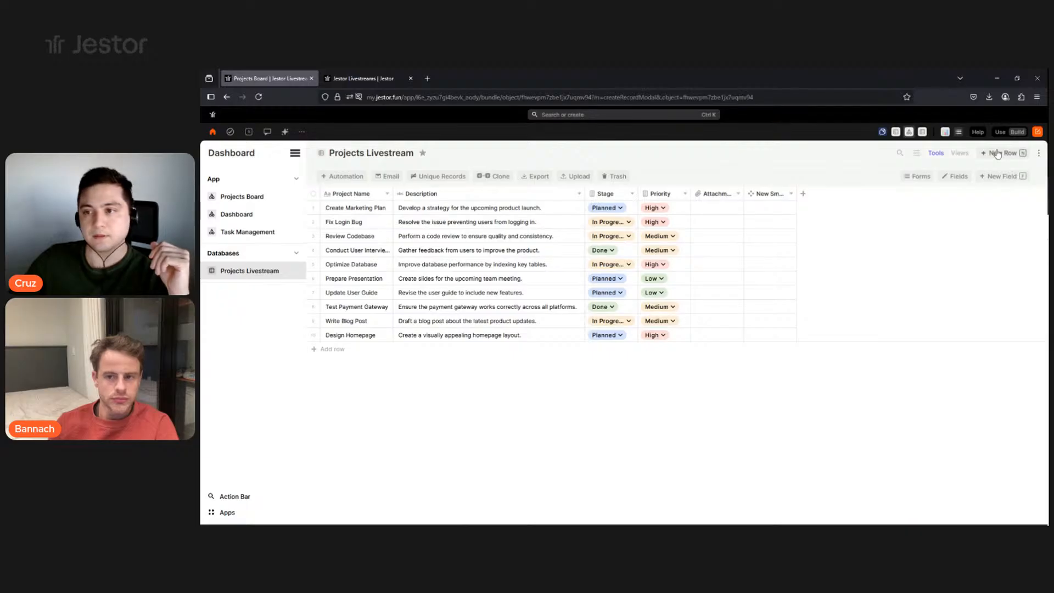
Preview the restyled New Project form and review its header, Priority field and Main Info section.
{"action": "left_click", "coordinate": [997, 153]}
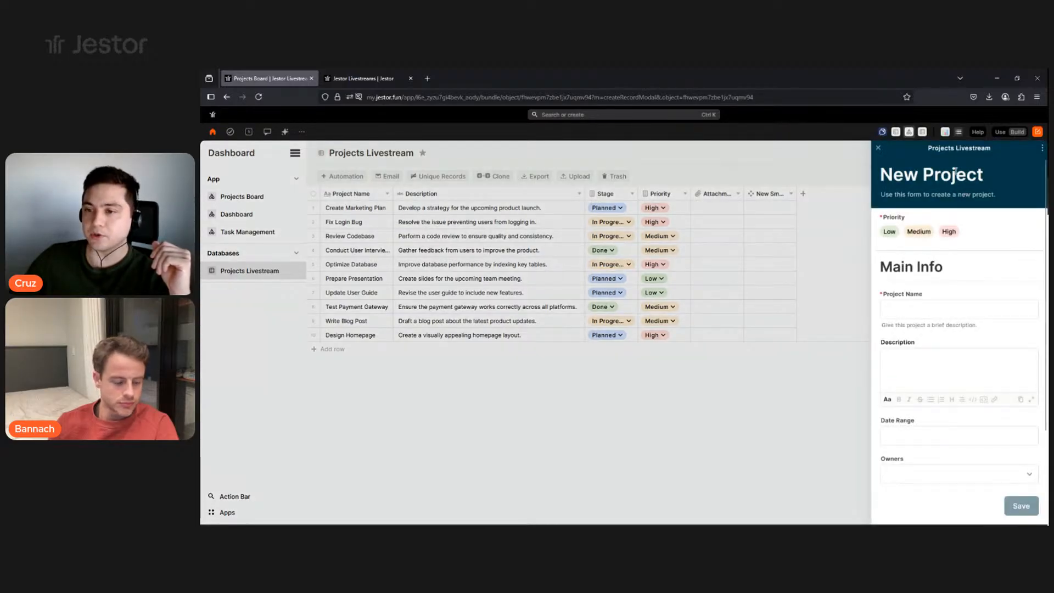
{"action": "scroll", "coordinate": [953, 297], "scroll_direction": "down", "scroll_amount": 1}
{"action": "scroll", "coordinate": [951, 274], "scroll_direction": "up", "scroll_amount": 1}
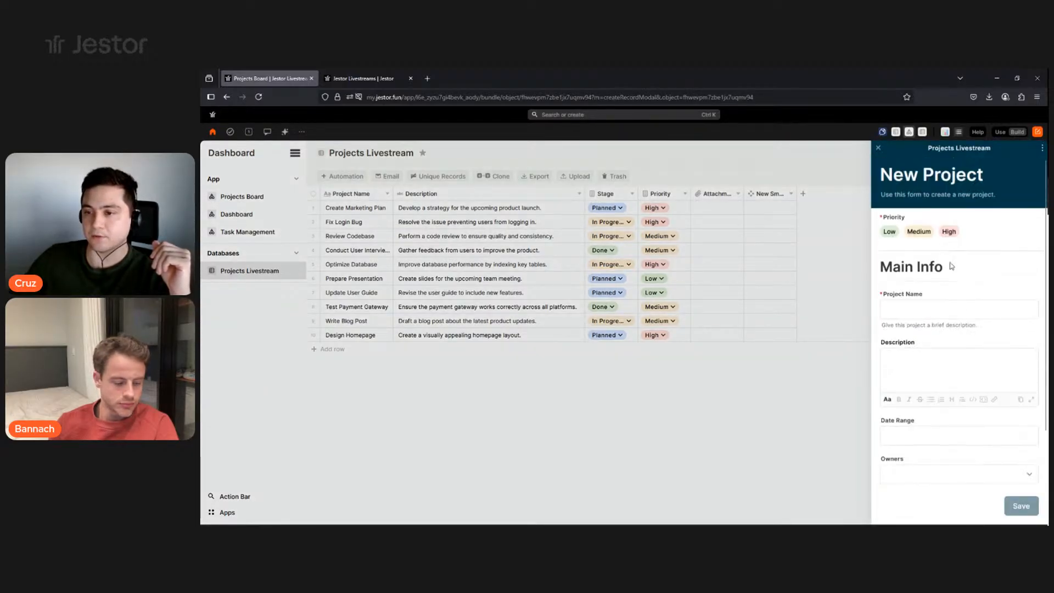
{"action": "scroll", "coordinate": [972, 331], "scroll_direction": "down", "scroll_amount": 1}
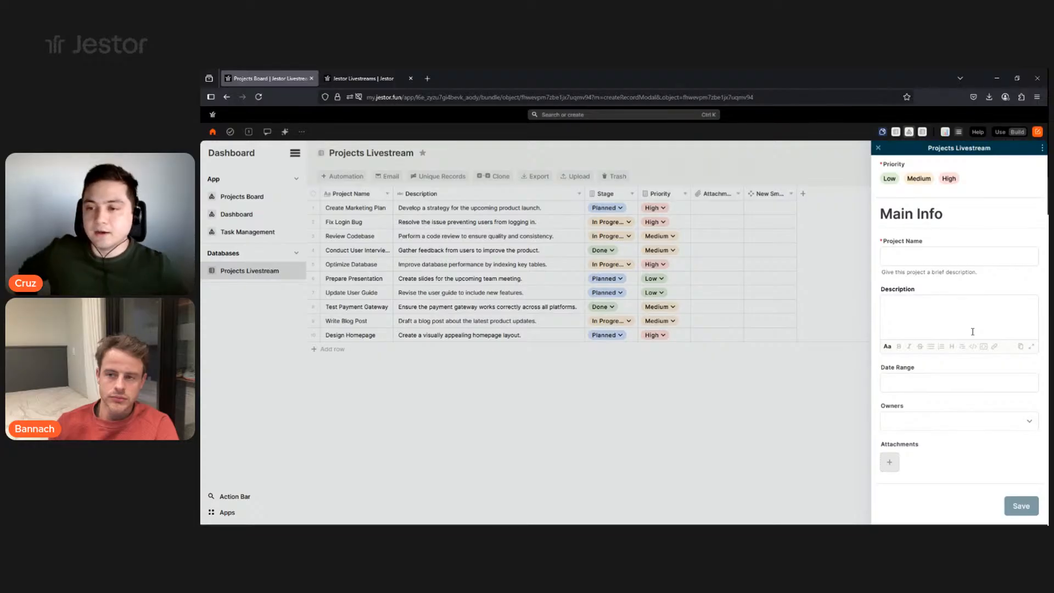
{"action": "scroll", "coordinate": [904, 218], "scroll_direction": "up", "scroll_amount": 1}
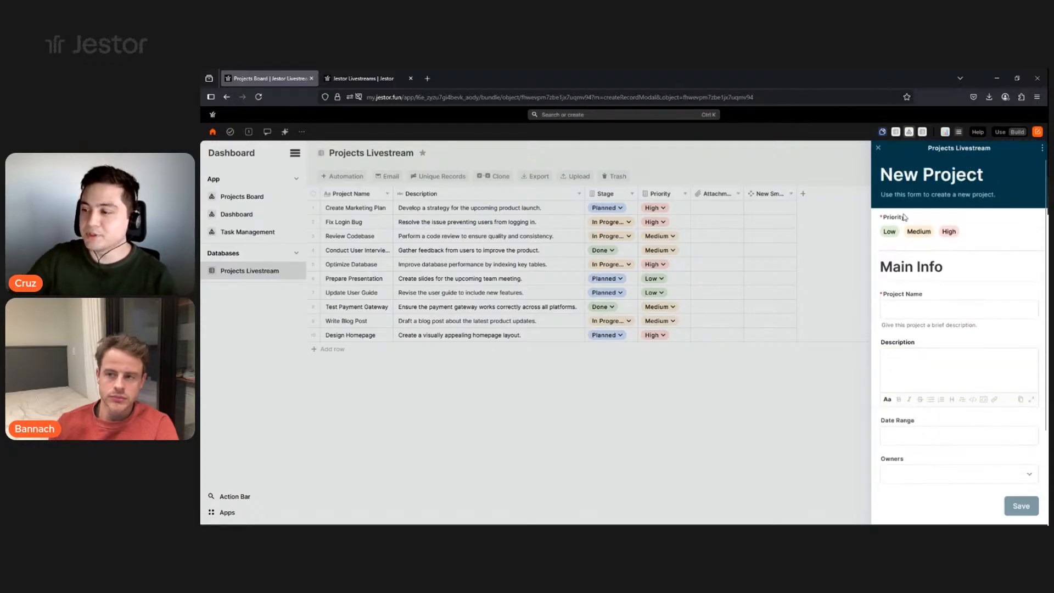
{"action": "scroll", "coordinate": [902, 340], "scroll_direction": "down", "scroll_amount": 1}
{"action": "scroll", "coordinate": [903, 383], "scroll_direction": "up", "scroll_amount": 1}
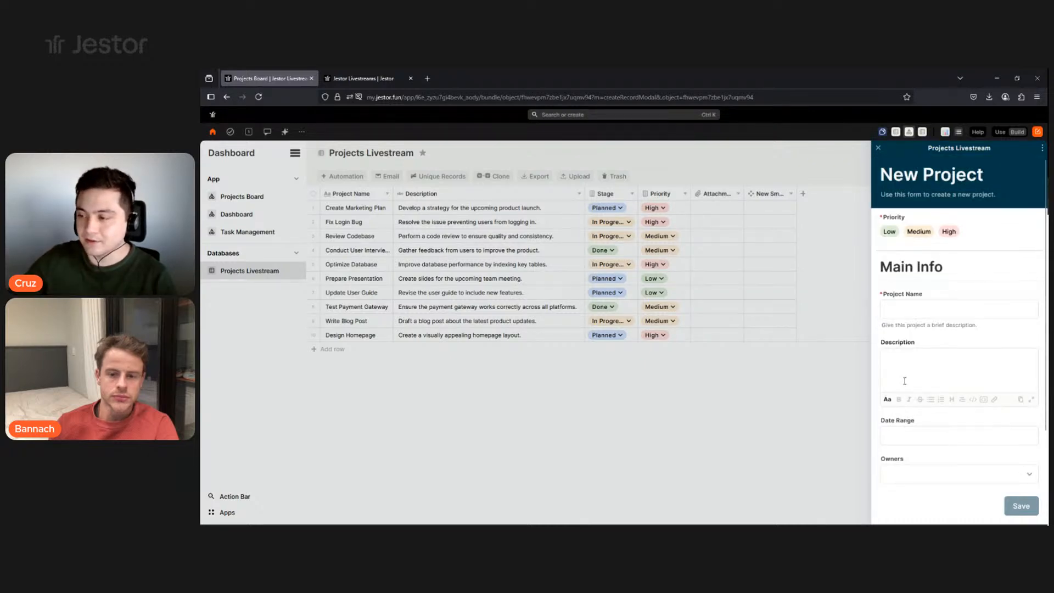
Close the New Project form and examine the Create Marketing Plan record's update form, including its Chat and Tasks tool options.
{"action": "left_click", "coordinate": [879, 148]}
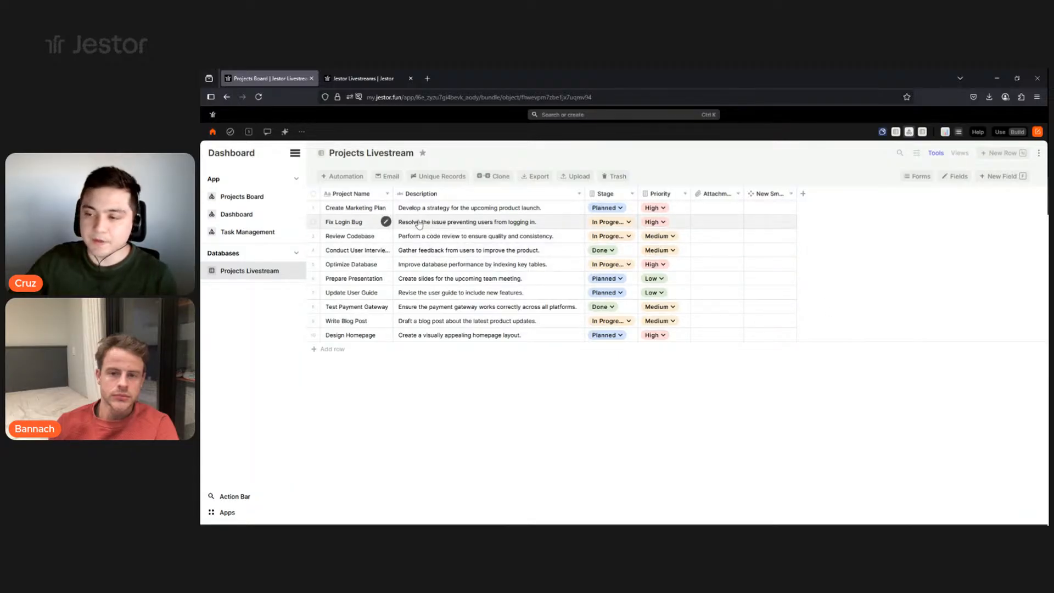
{"action": "left_click", "coordinate": [386, 209]}
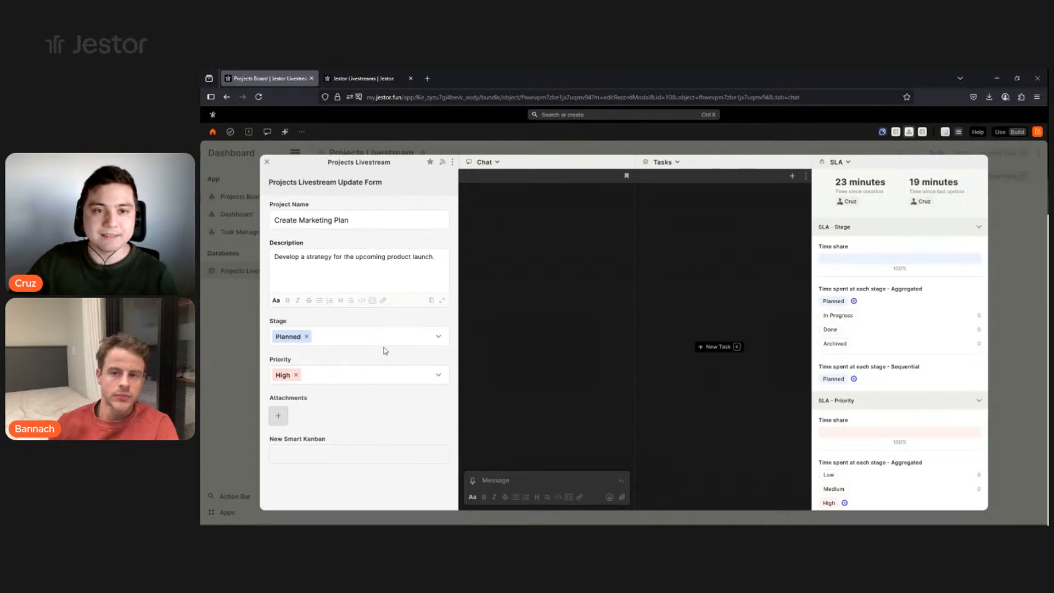
{"action": "left_click", "coordinate": [497, 165]}
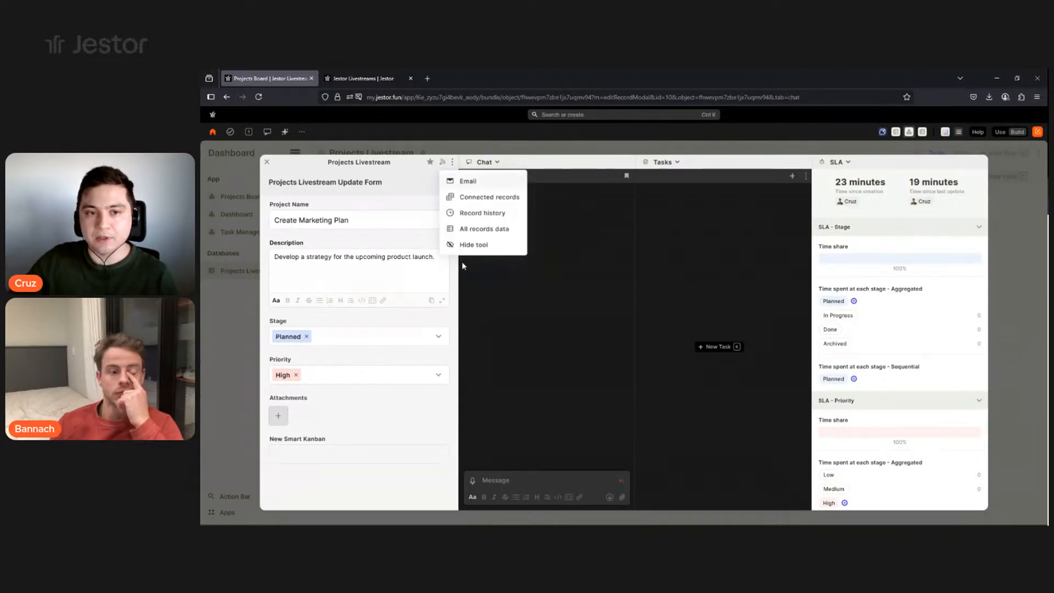
{"action": "left_click", "coordinate": [694, 201]}
{"action": "left_click", "coordinate": [661, 162]}
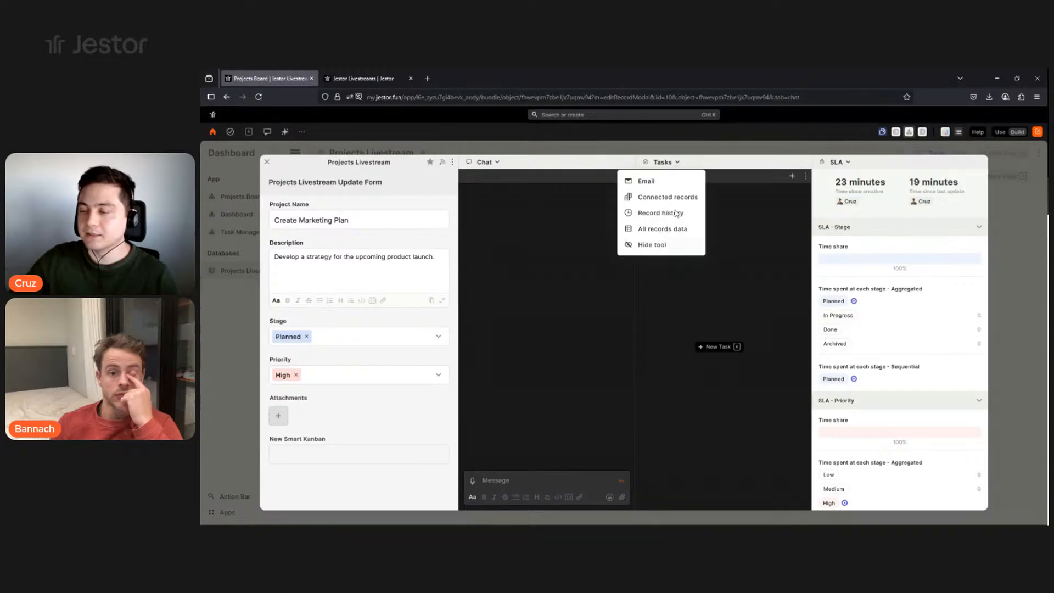
{"action": "left_click", "coordinate": [1001, 276]}
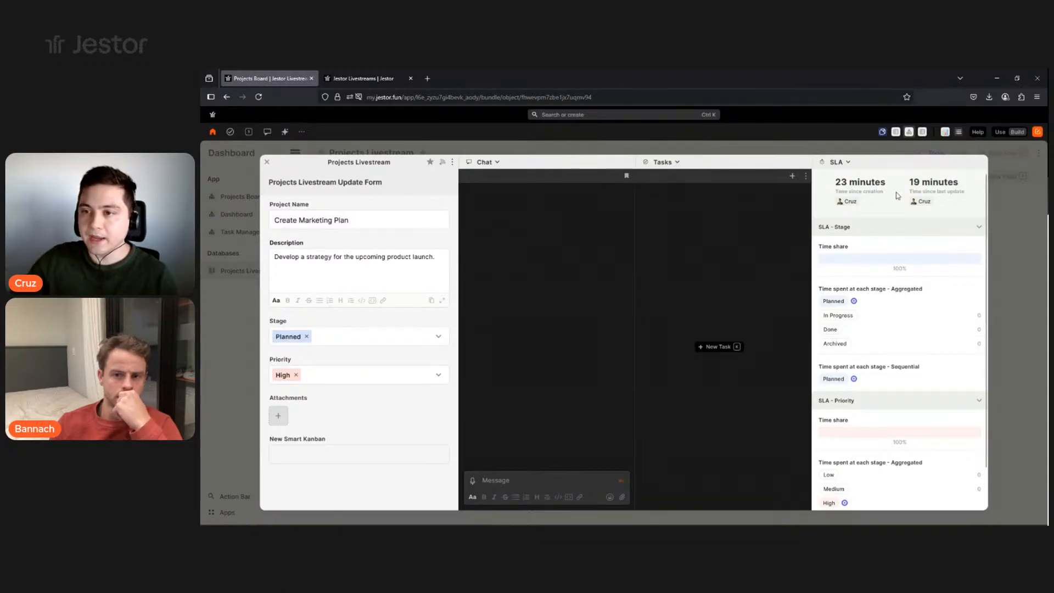
{"action": "left_click", "coordinate": [1001, 276]}
Remove Email, Connected records, Record history and All records data from the table update form's tool bar.
{"action": "left_click", "coordinate": [919, 177]}
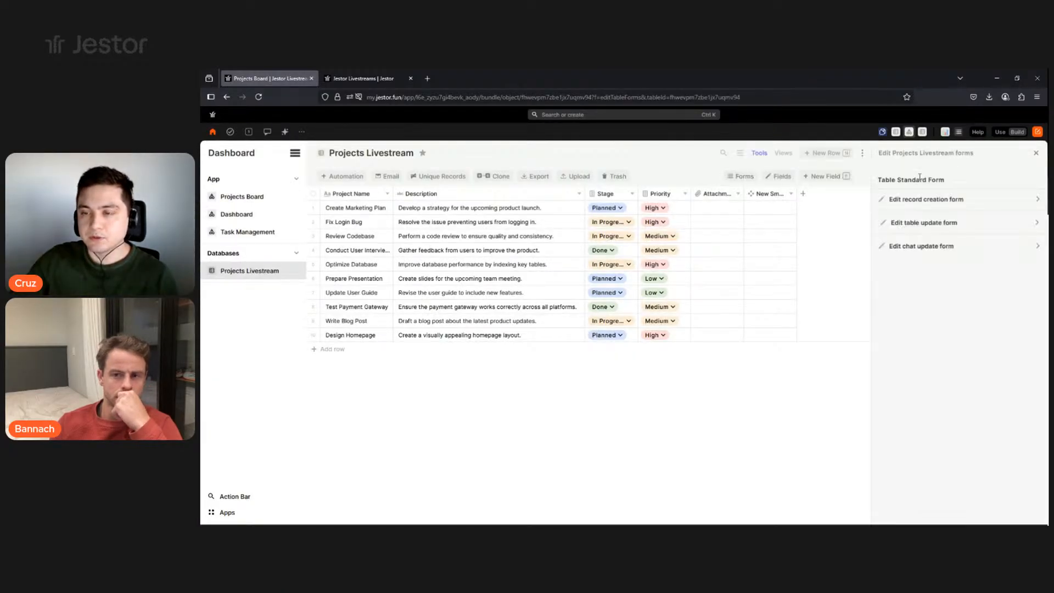
{"action": "left_click", "coordinate": [928, 224]}
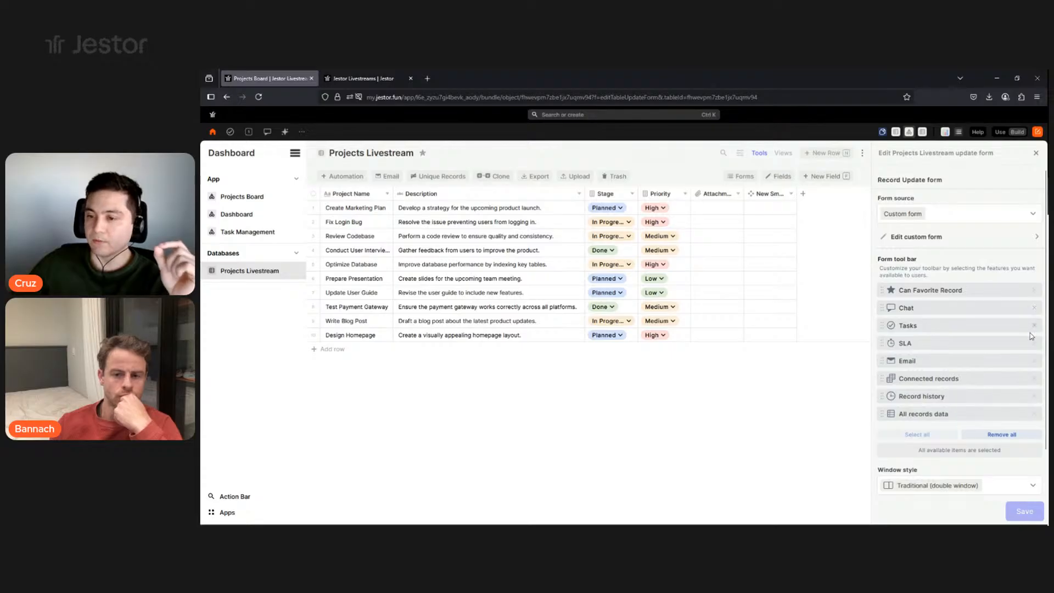
{"action": "left_click", "coordinate": [1032, 362]}
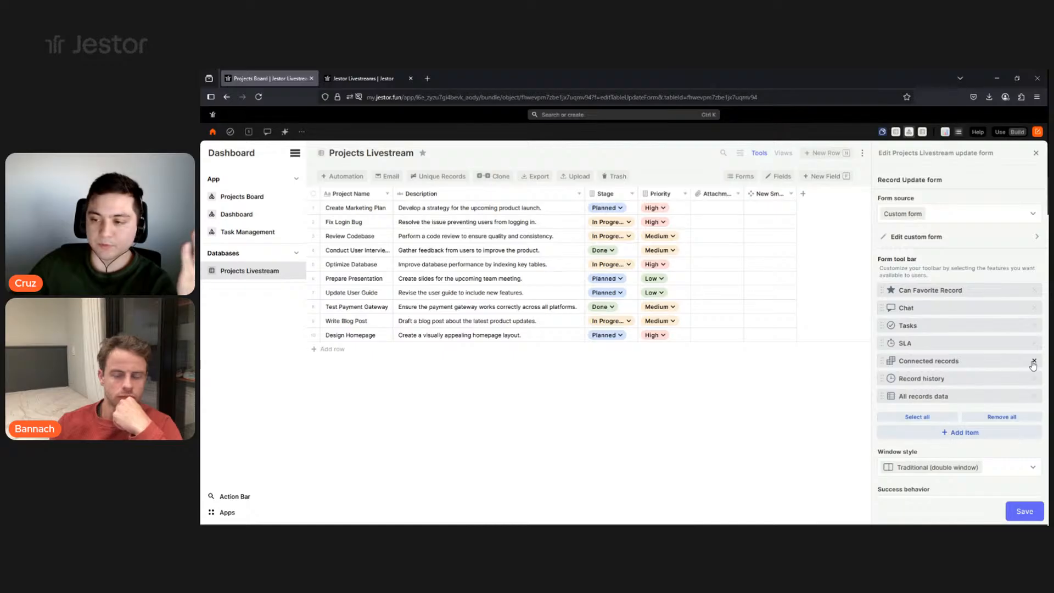
{"action": "left_click", "coordinate": [1032, 362]}
{"action": "left_click", "coordinate": [1031, 362]}
{"action": "left_click", "coordinate": [1031, 361]}
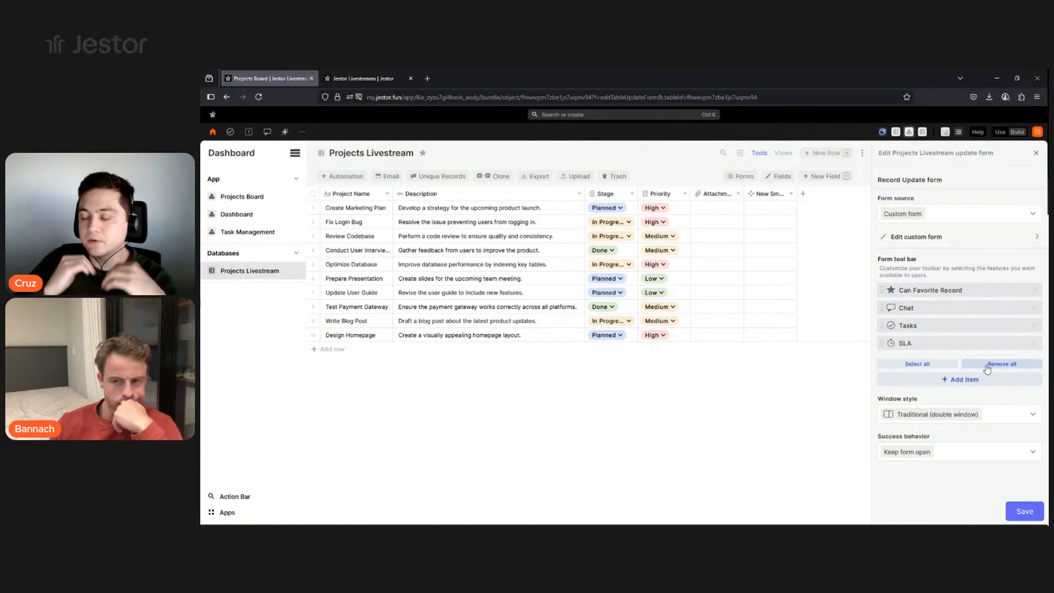
Set the update form's window style to Triple window and use the record label as the custom form's title.
{"action": "left_click", "coordinate": [992, 419]}
{"action": "left_click", "coordinate": [926, 323]}
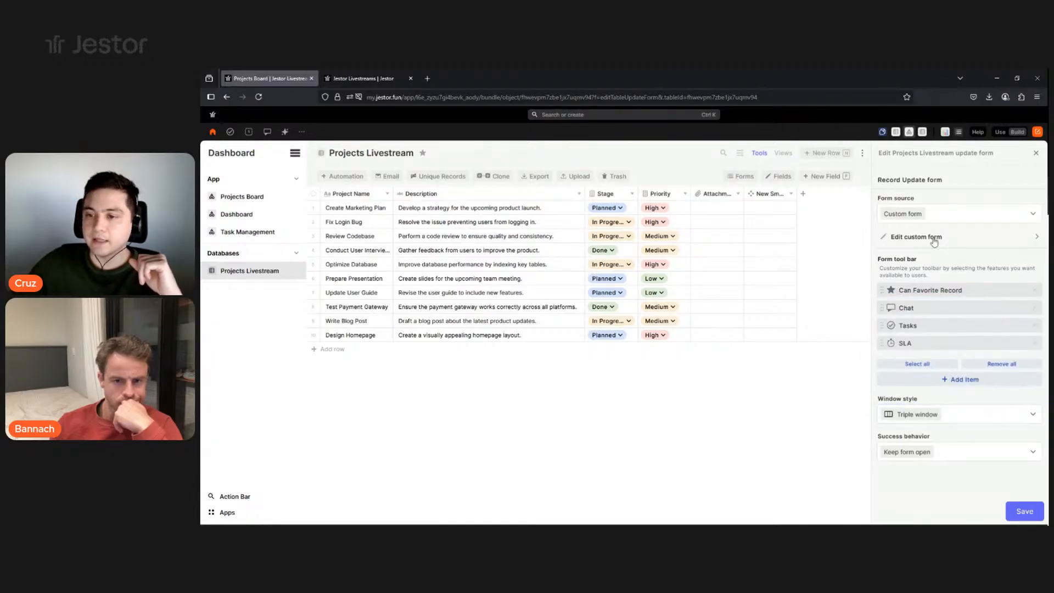
{"action": "left_click", "coordinate": [914, 245]}
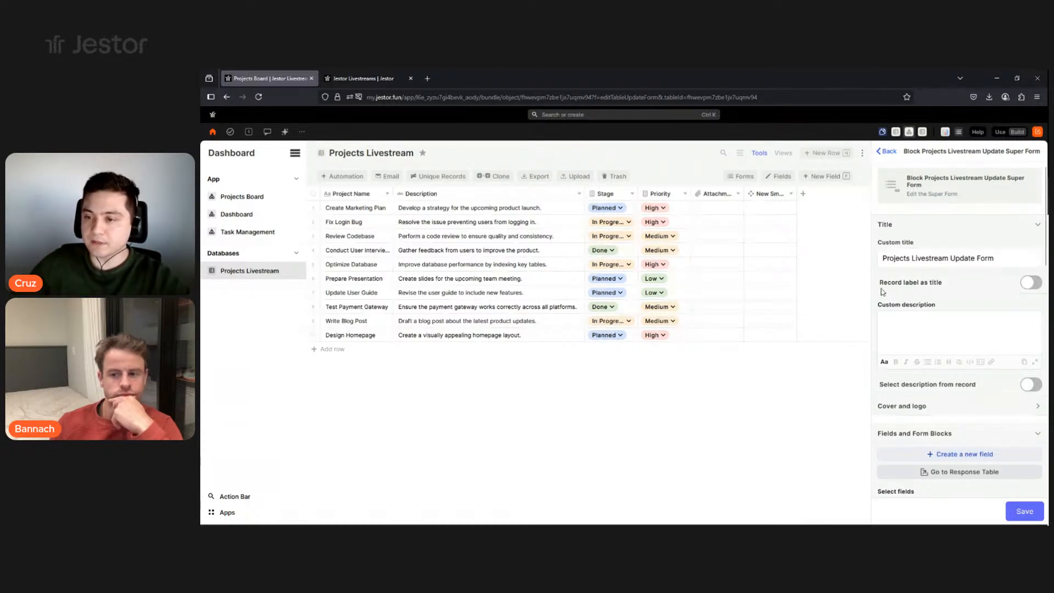
{"action": "left_click", "coordinate": [1032, 283]}
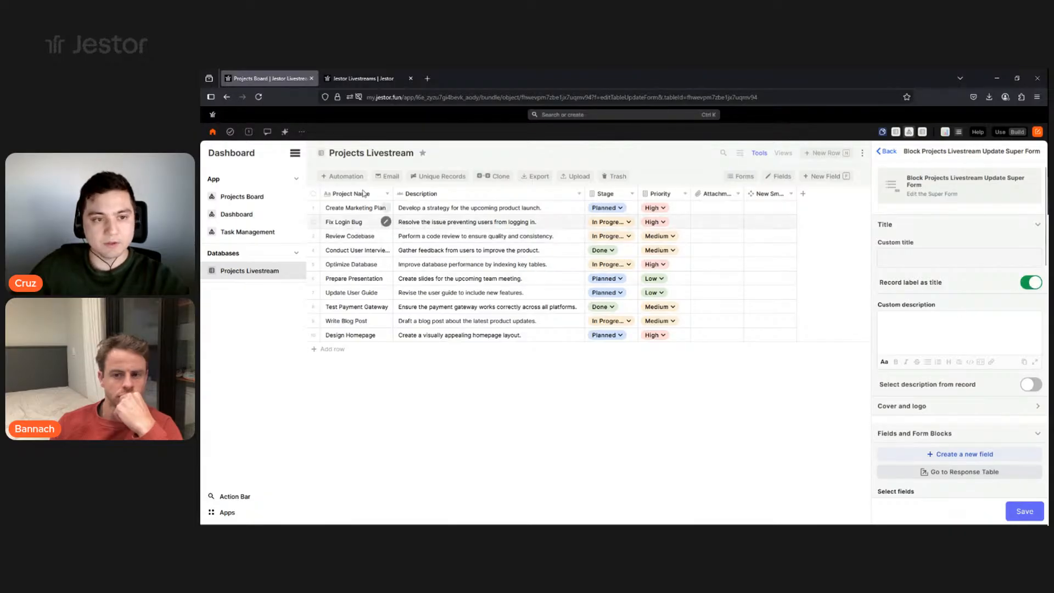
Check the form title against the Project Name in the Create Marketing Plan record, and close the record.
{"action": "left_click", "coordinate": [387, 208]}
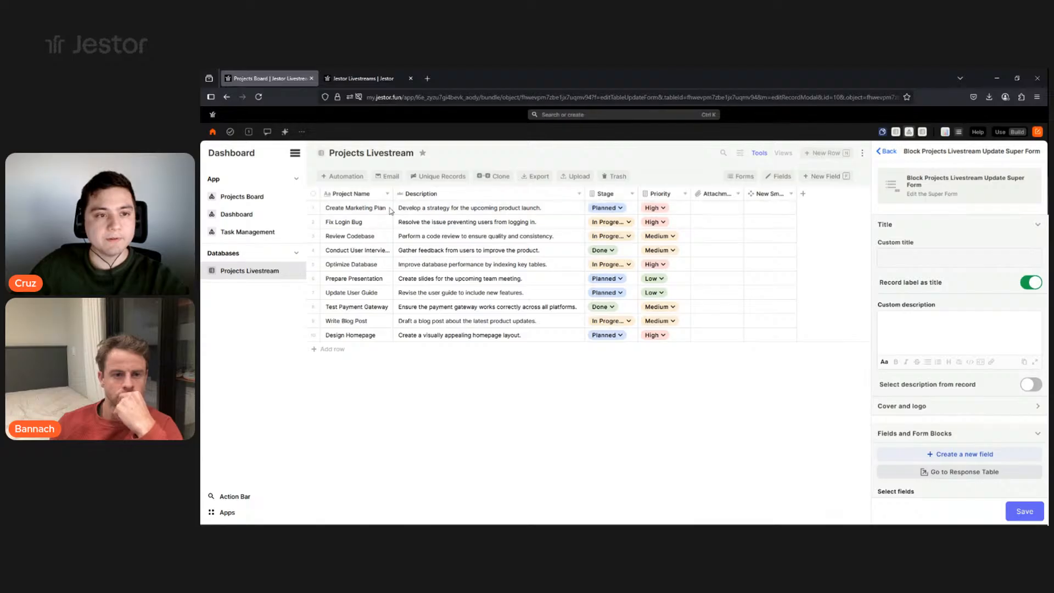
{"action": "left_click", "coordinate": [387, 208]}
{"action": "left_click_drag", "start_coordinate": [212, 182], "coordinate": [306, 197]}
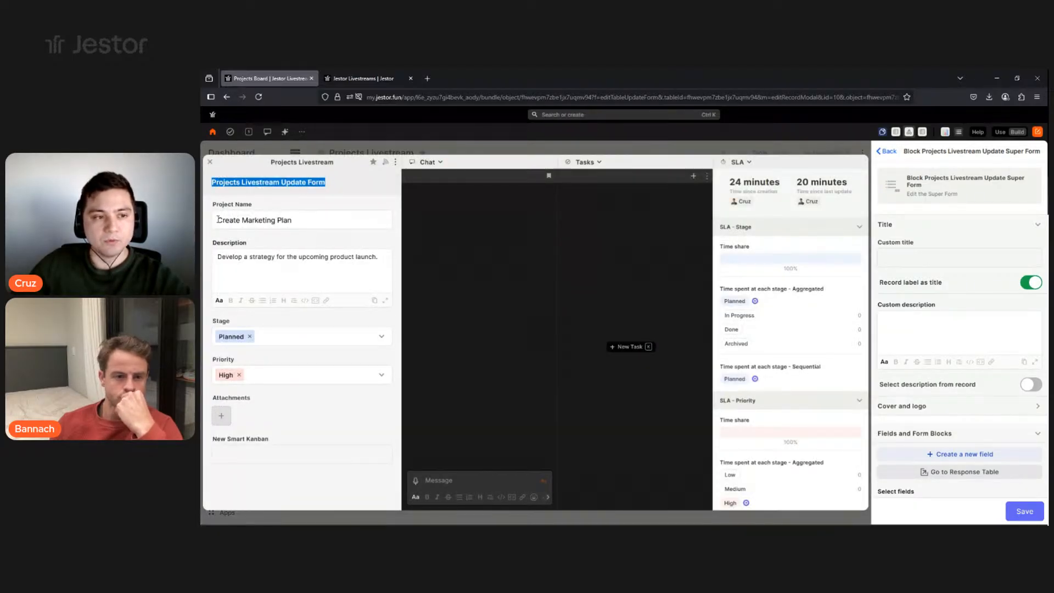
{"action": "triple_click", "coordinate": [242, 220]}
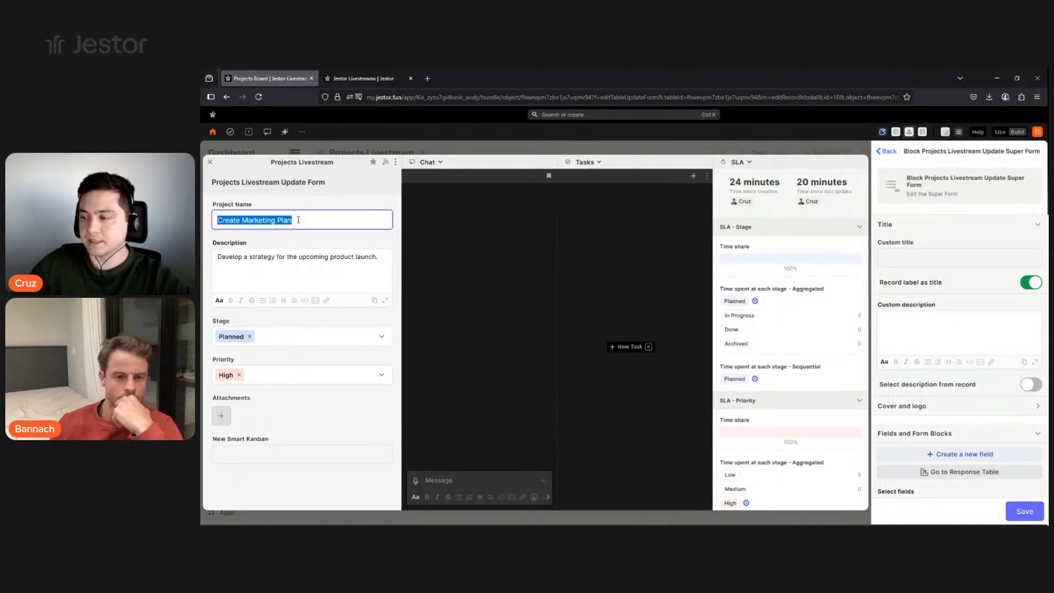
{"action": "left_click", "coordinate": [210, 162]}
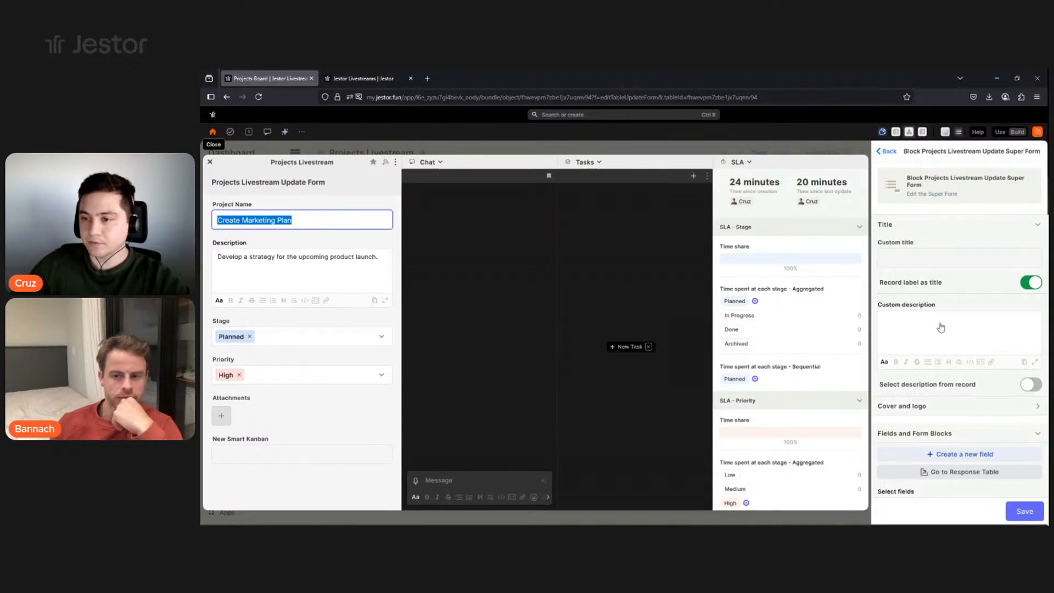
Replace the New Smart Kanban and unnamed Field entries in the update form with the Date Range and Owners fields.
{"action": "scroll", "coordinate": [976, 329], "scroll_direction": "down", "scroll_amount": 5}
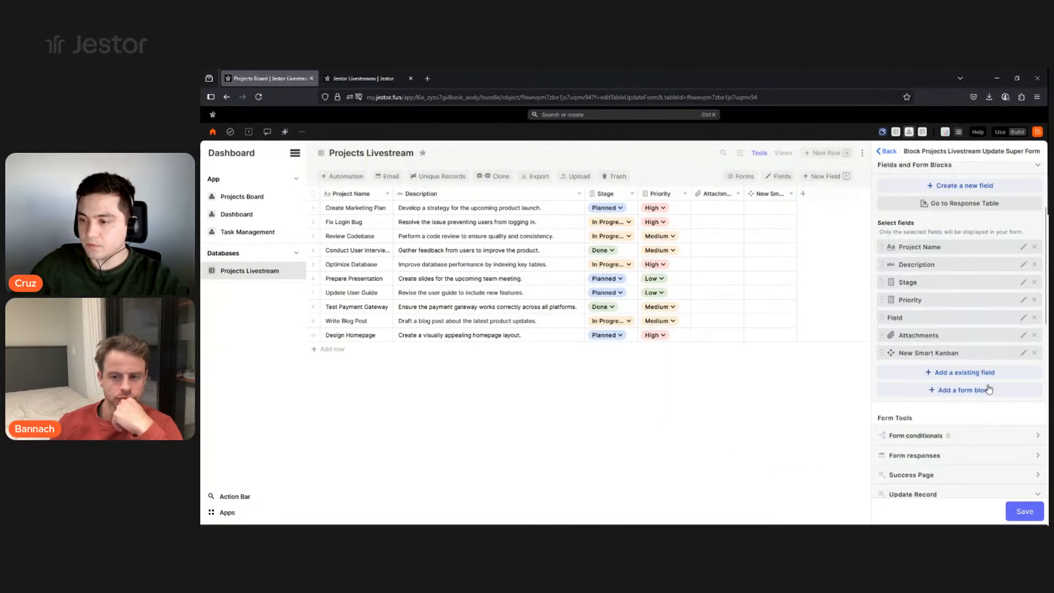
{"action": "left_click", "coordinate": [983, 371]}
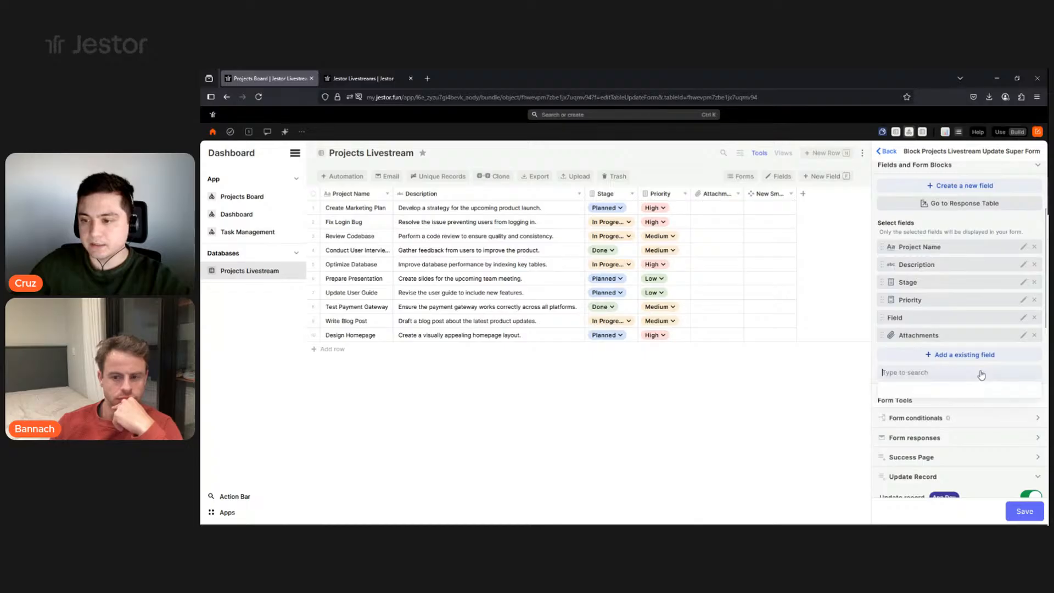
{"action": "left_click", "coordinate": [1033, 318]}
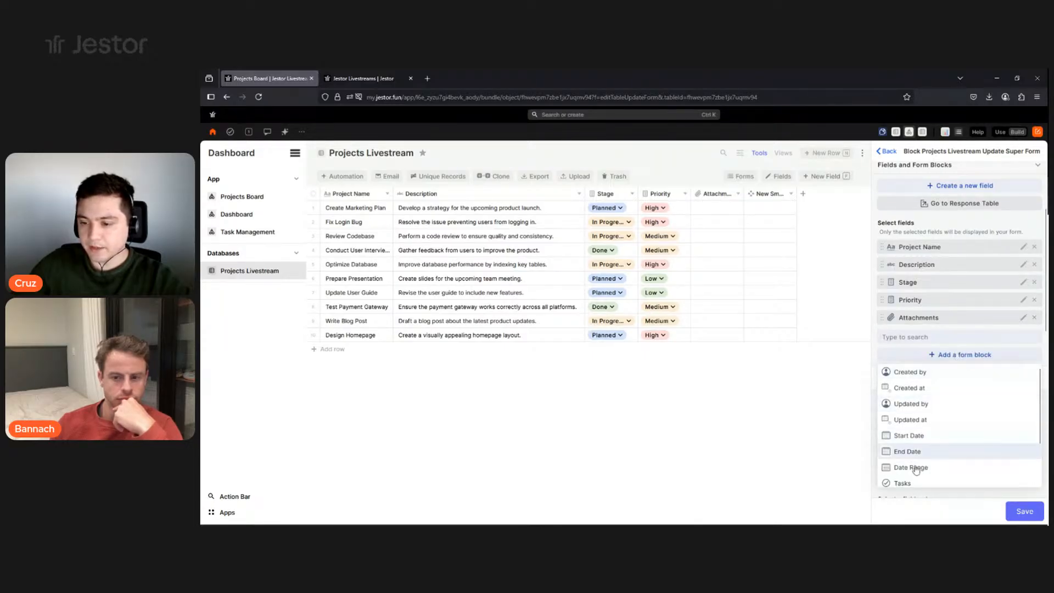
{"action": "left_click", "coordinate": [914, 467]}
{"action": "left_click", "coordinate": [945, 356]}
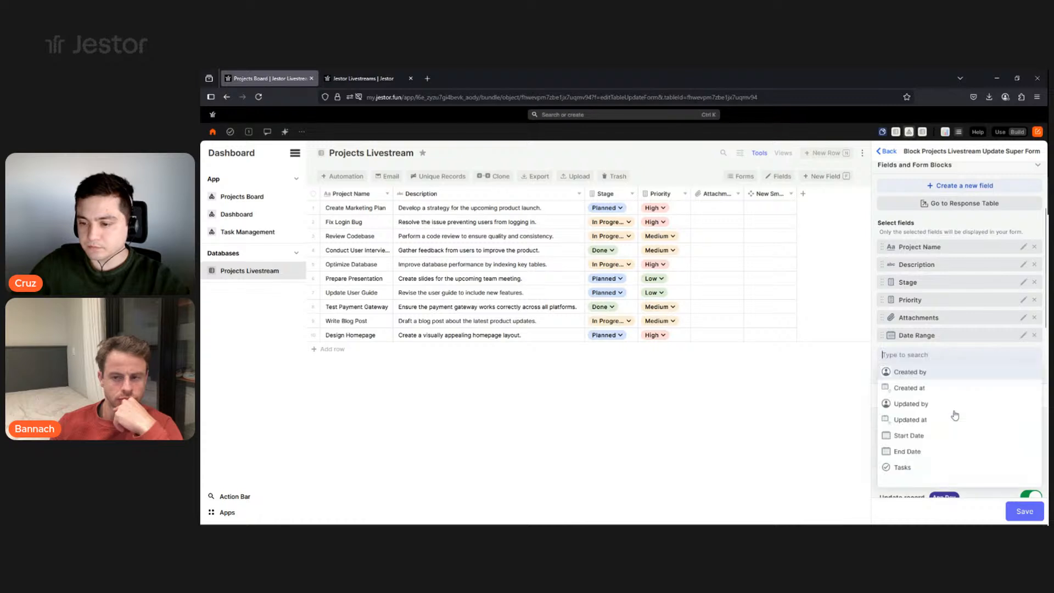
{"action": "scroll", "coordinate": [911, 433], "scroll_direction": "down", "scroll_amount": 4}
{"action": "left_click", "coordinate": [914, 467]}
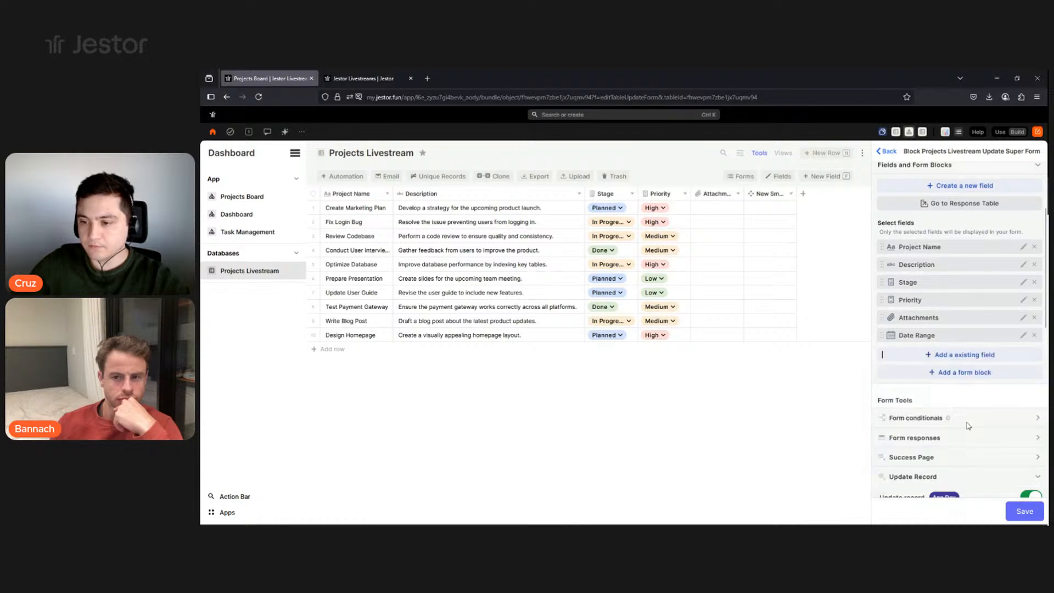
Add a section titled "Main Info" to the update form and move its start above Project Name.
{"action": "left_click", "coordinate": [960, 373]}
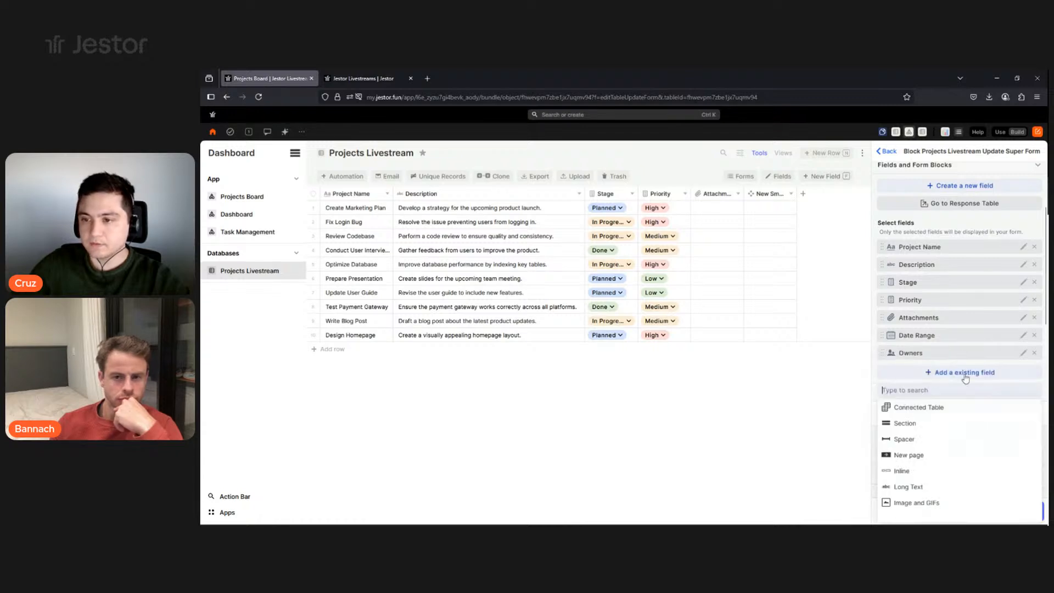
{"action": "left_click", "coordinate": [917, 423]}
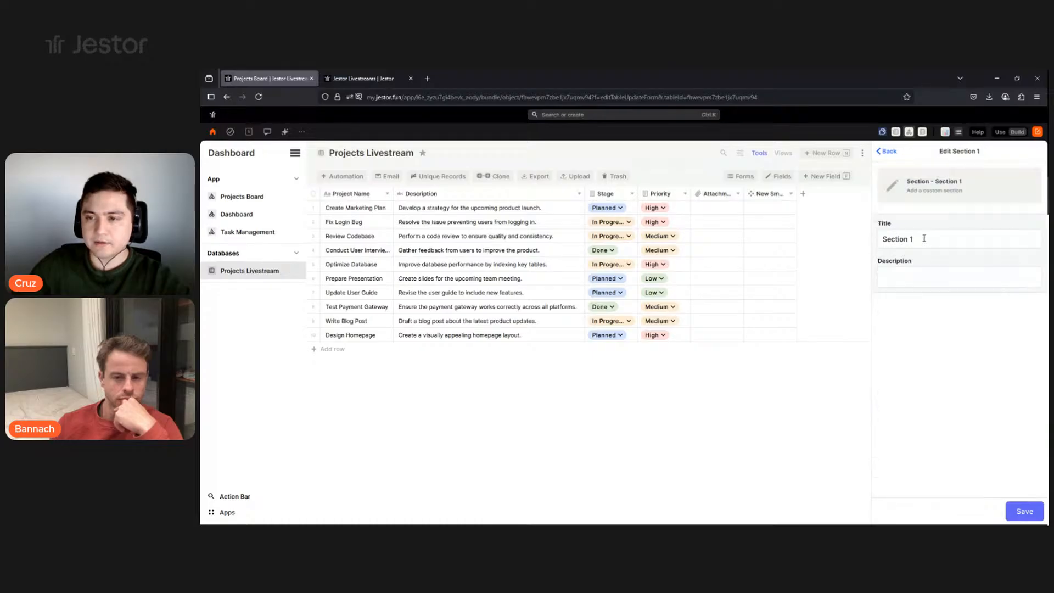
{"action": "triple_click", "coordinate": [924, 238]}
{"action": "type", "text": "Main Info"}
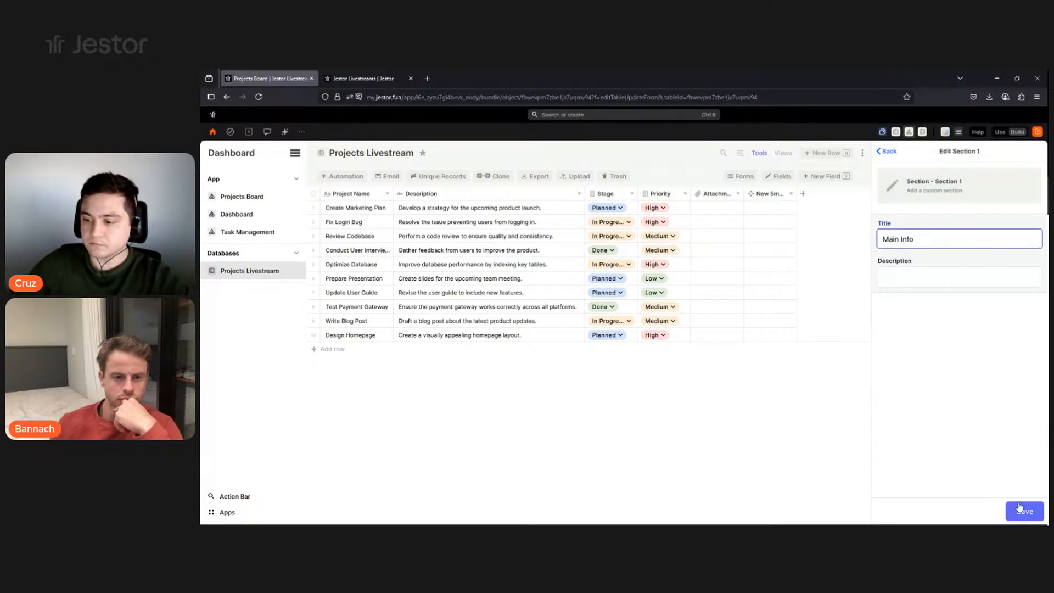
{"action": "left_click", "coordinate": [1020, 509]}
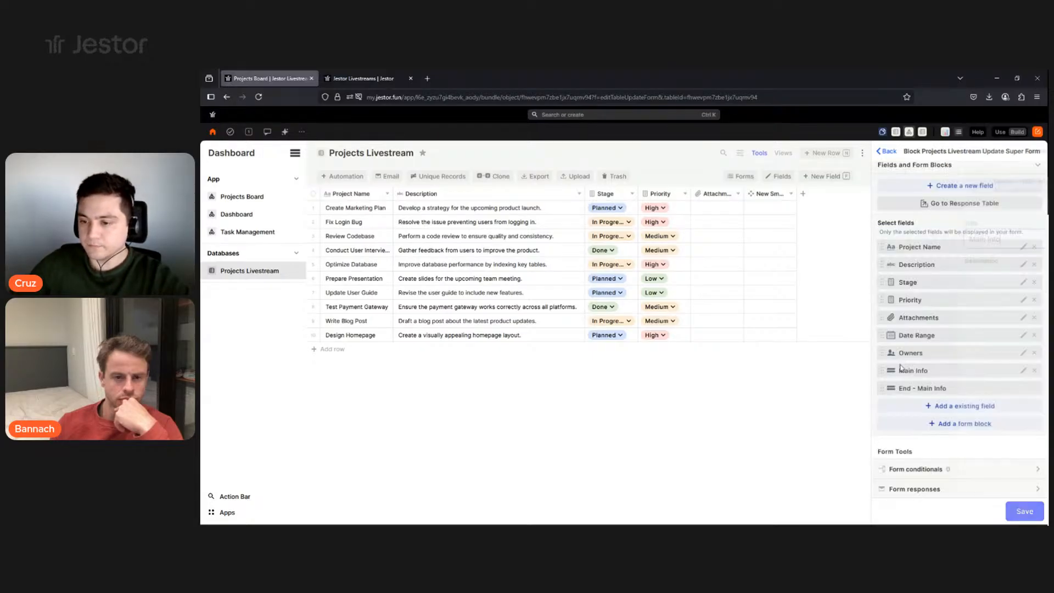
{"action": "left_click_drag", "start_coordinate": [916, 370], "coordinate": [927, 249]}
Move the Priority field above the Main Info section, change how the field is displayed and save it.
{"action": "scroll", "coordinate": [930, 350], "scroll_direction": "up", "scroll_amount": 1}
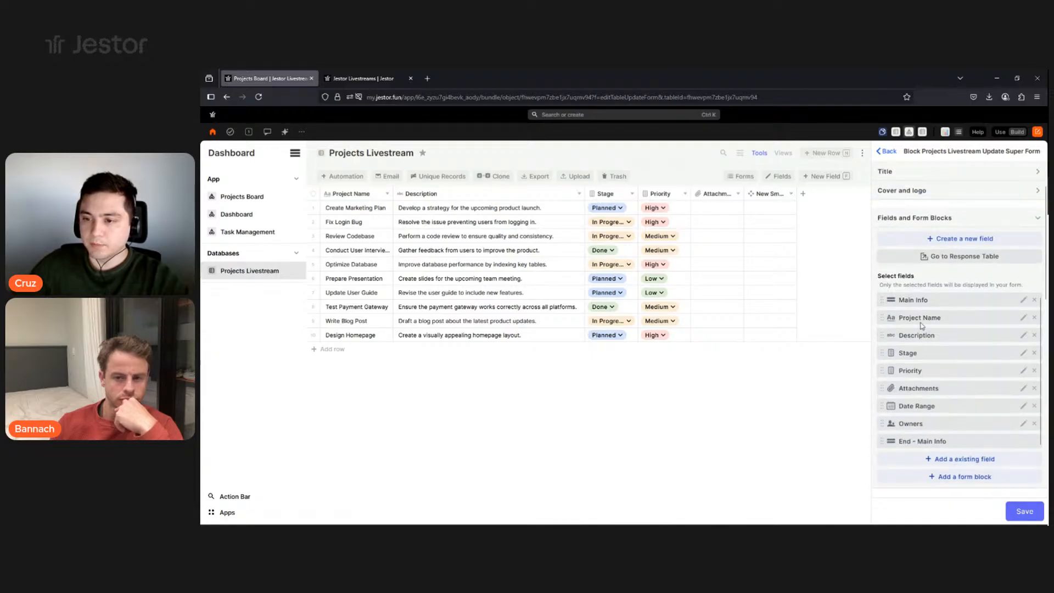
{"action": "left_click_drag", "start_coordinate": [909, 370], "coordinate": [927, 301]}
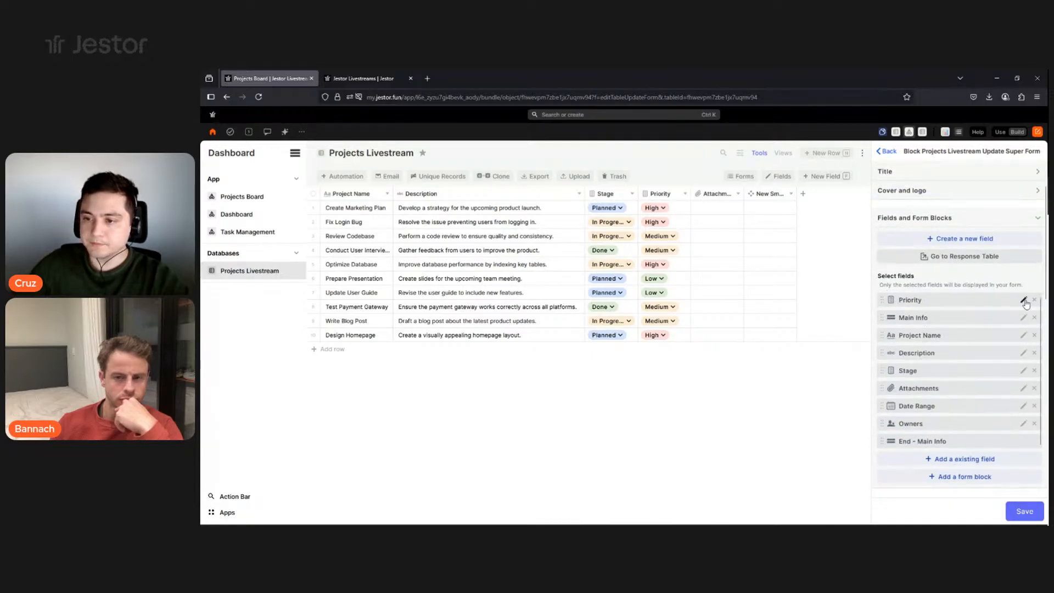
{"action": "left_click", "coordinate": [966, 345]}
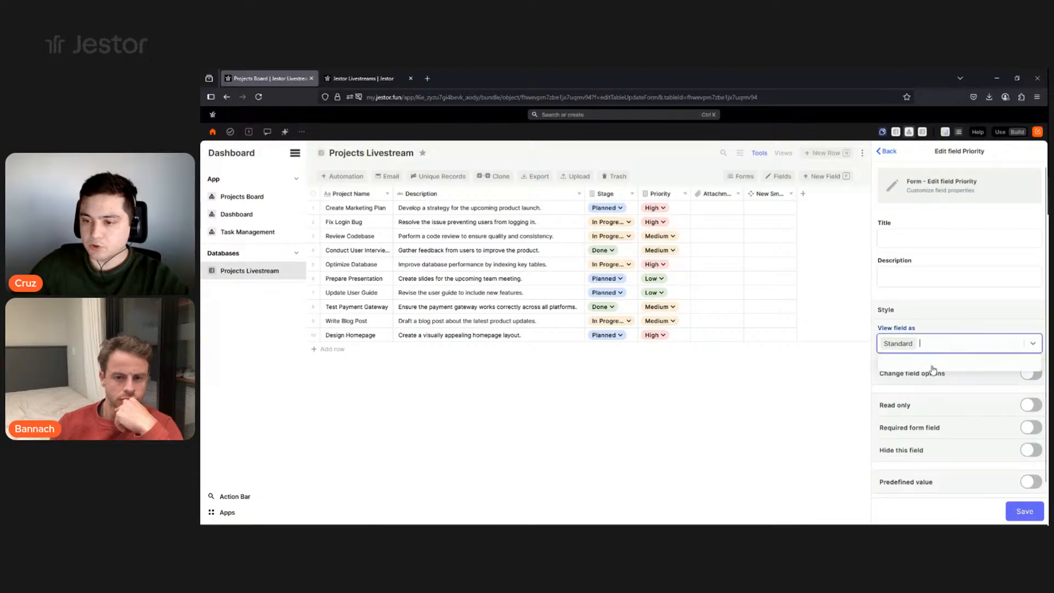
{"action": "key", "text": "Return"}
{"action": "left_click", "coordinate": [1021, 514]}
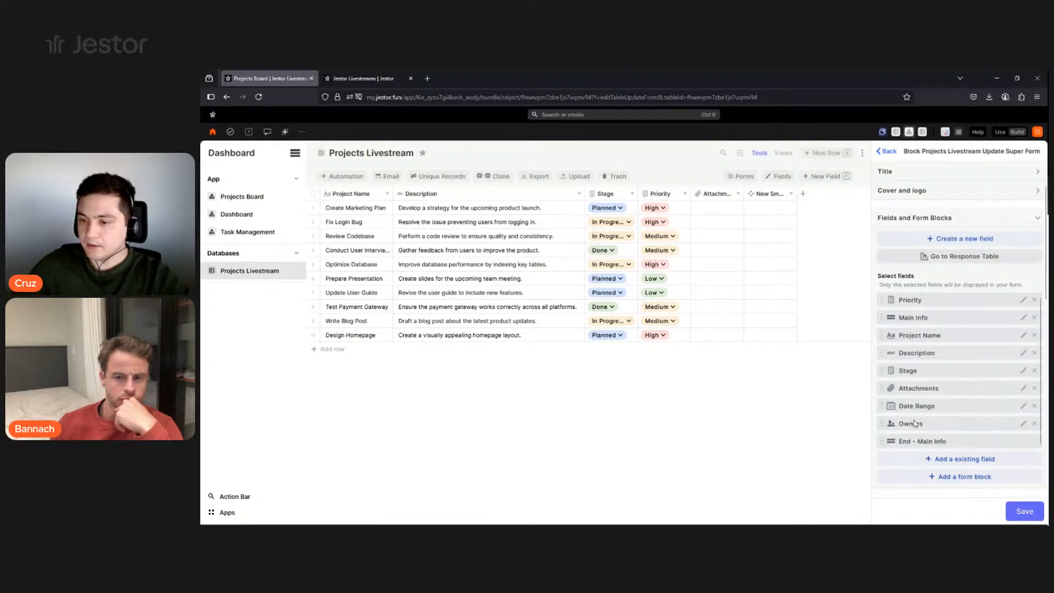
Reorder the fields after Description as Date Range, Owners, Attachments and Stage, and display Stage as Button like.
{"action": "left_click_drag", "start_coordinate": [915, 395], "coordinate": [925, 370]}
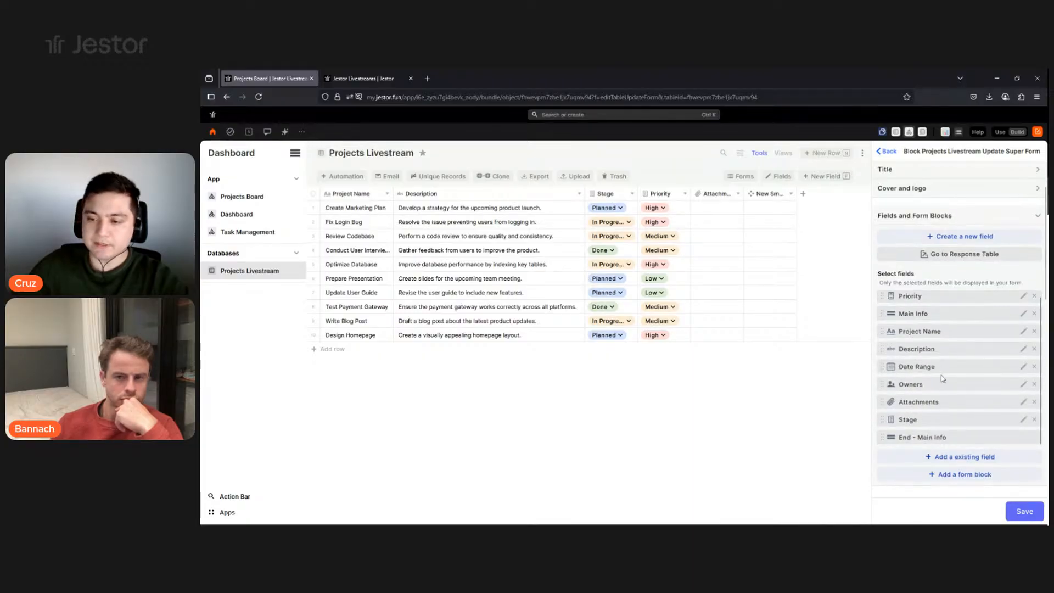
{"action": "scroll", "coordinate": [947, 357], "scroll_direction": "down", "scroll_amount": 2}
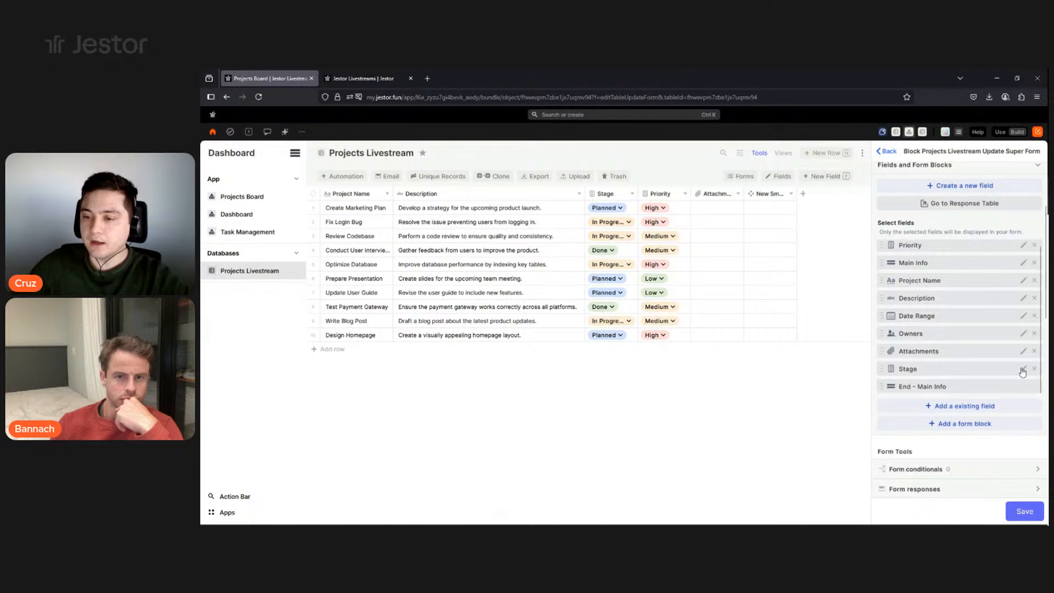
{"action": "left_click", "coordinate": [949, 343]}
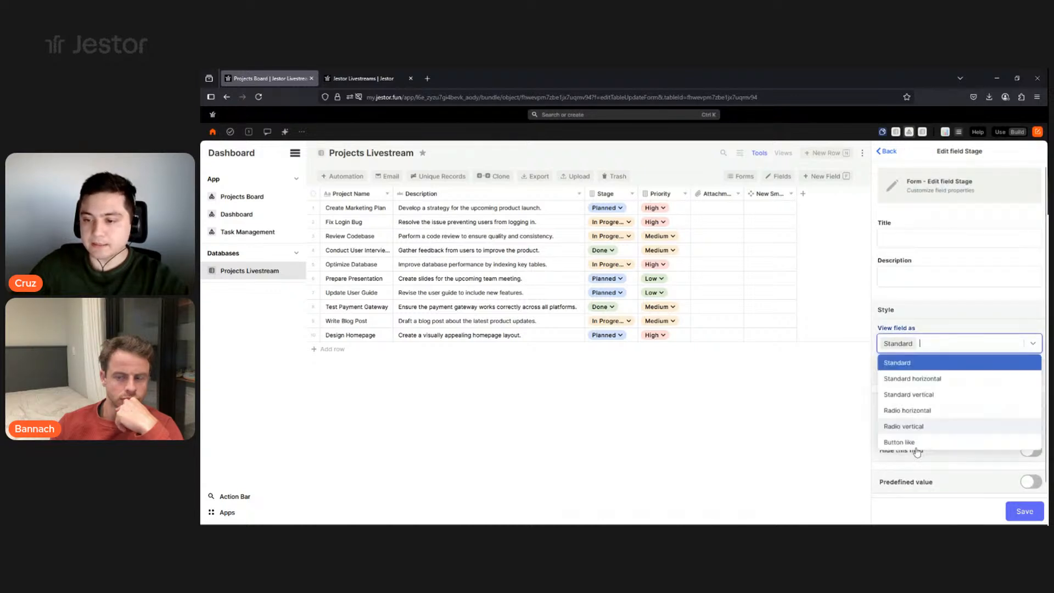
{"action": "left_click", "coordinate": [928, 442]}
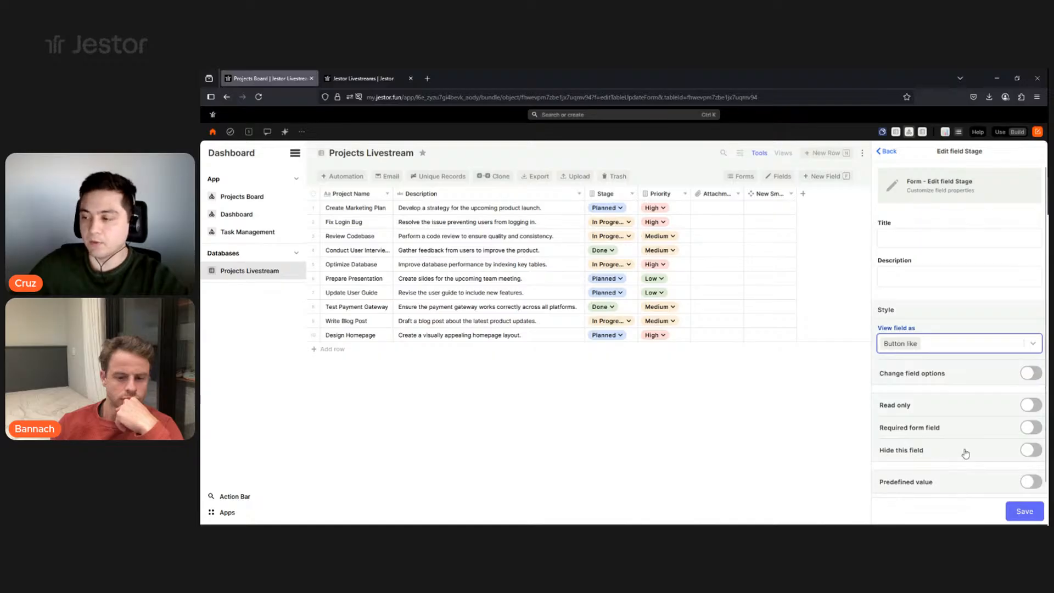
Save the Stage field's Button like view and review the update form's Success Page and Form responses settings.
{"action": "left_click", "coordinate": [1024, 511]}
{"action": "scroll", "coordinate": [995, 251], "scroll_direction": "down", "scroll_amount": 4}
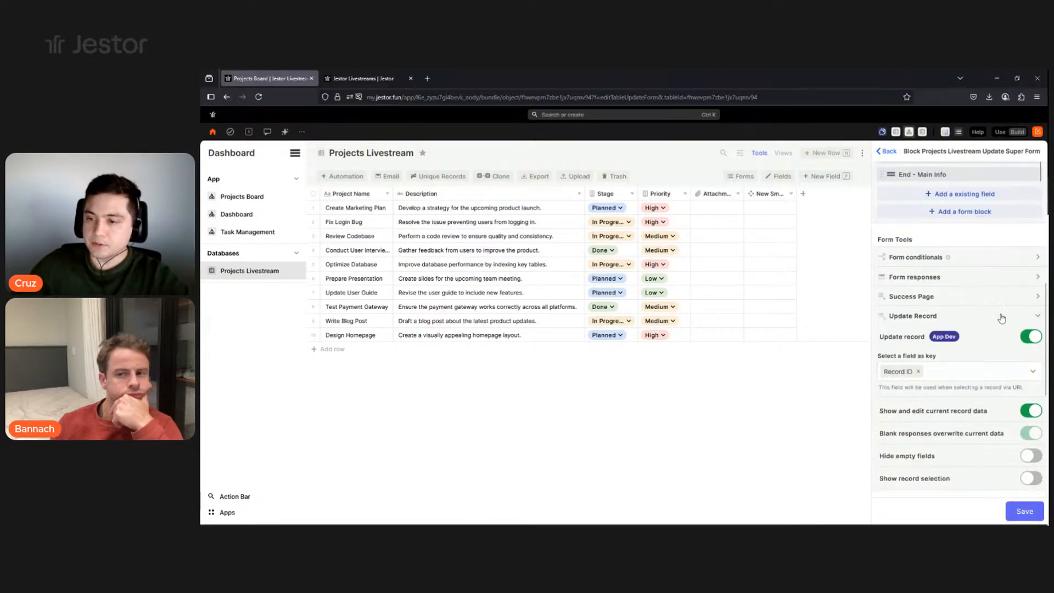
{"action": "left_click", "coordinate": [1035, 296]}
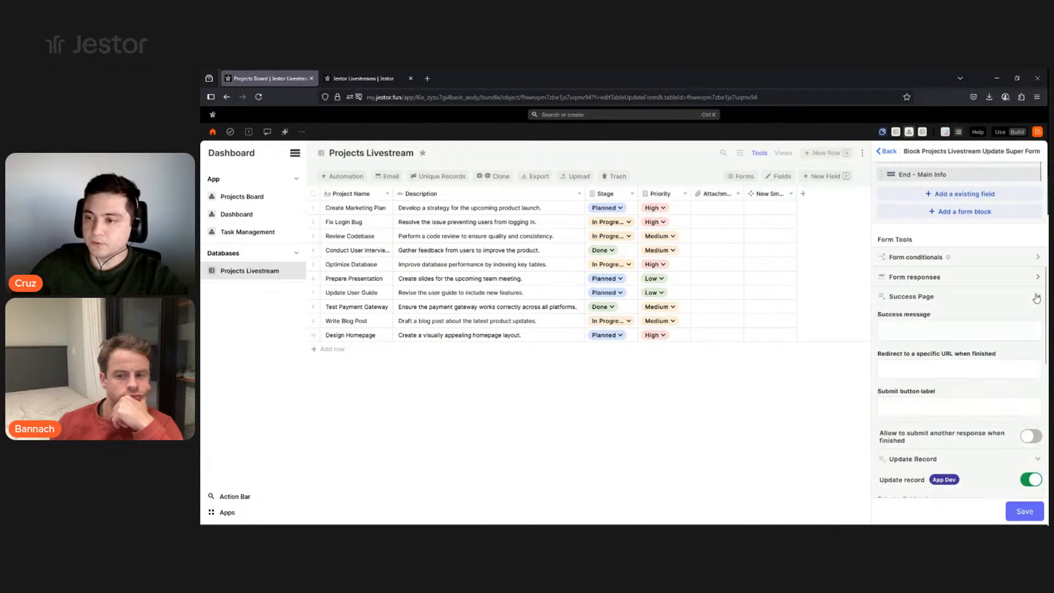
{"action": "left_click", "coordinate": [1035, 277]}
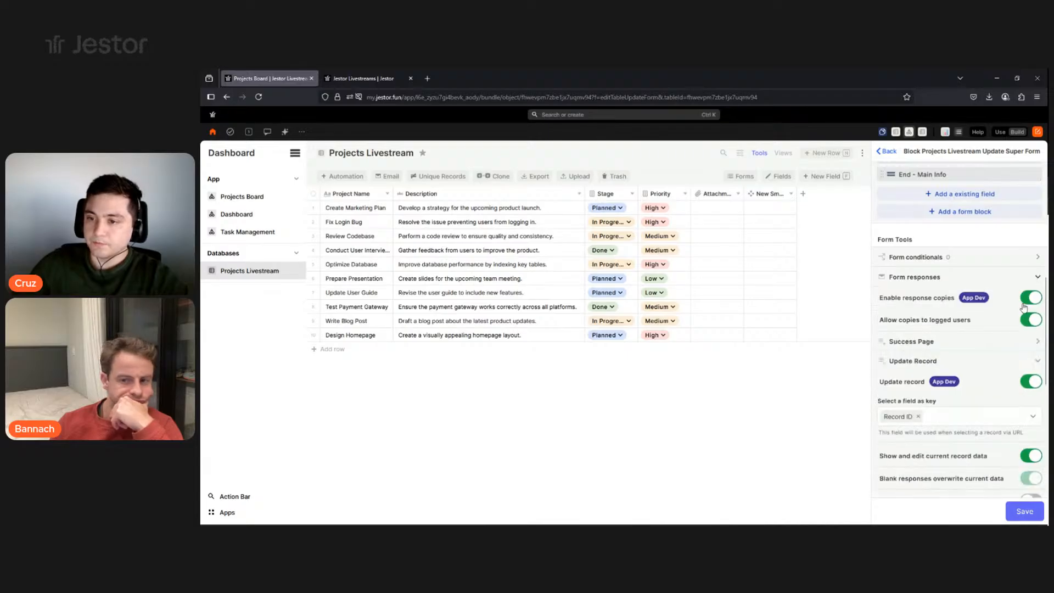
{"action": "left_click", "coordinate": [1036, 277]}
Check the update form's background color and set its button color to a dark navy blue.
{"action": "scroll", "coordinate": [1004, 291], "scroll_direction": "down", "scroll_amount": 4}
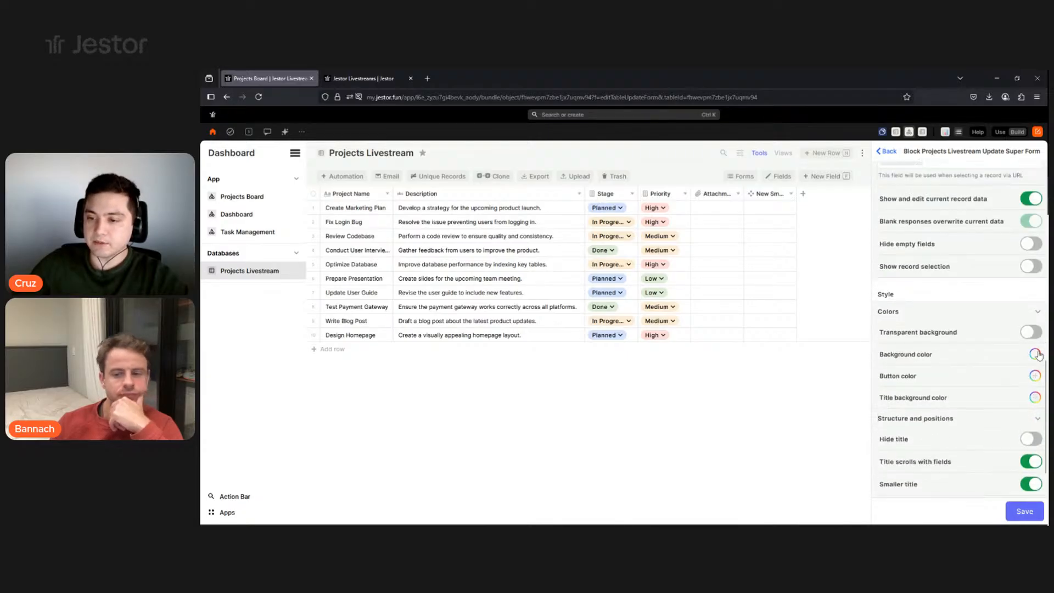
{"action": "left_click", "coordinate": [1034, 366]}
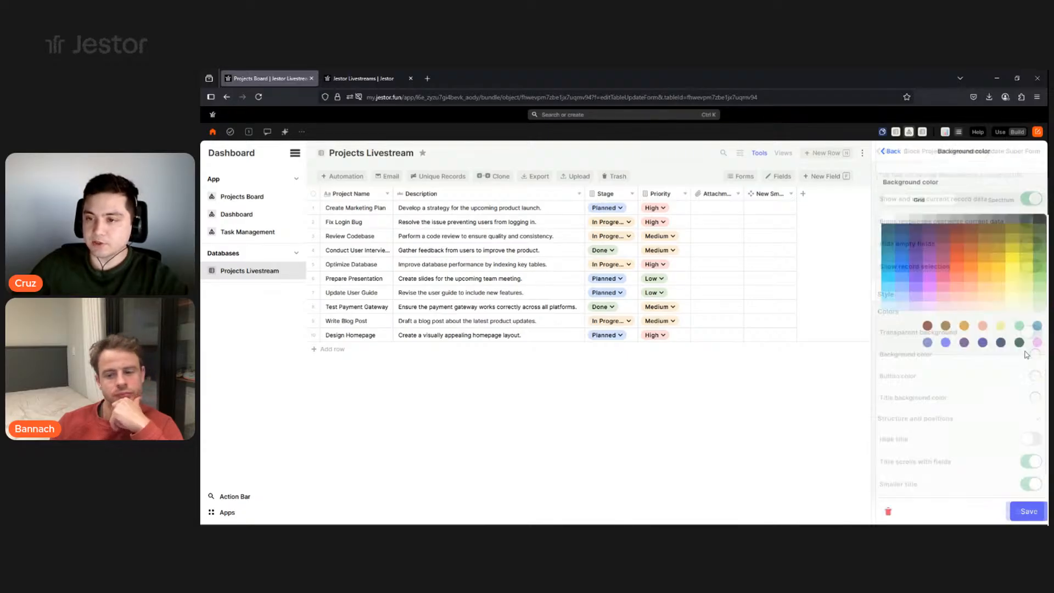
{"action": "left_click", "coordinate": [1024, 511]}
{"action": "left_click", "coordinate": [1034, 377]}
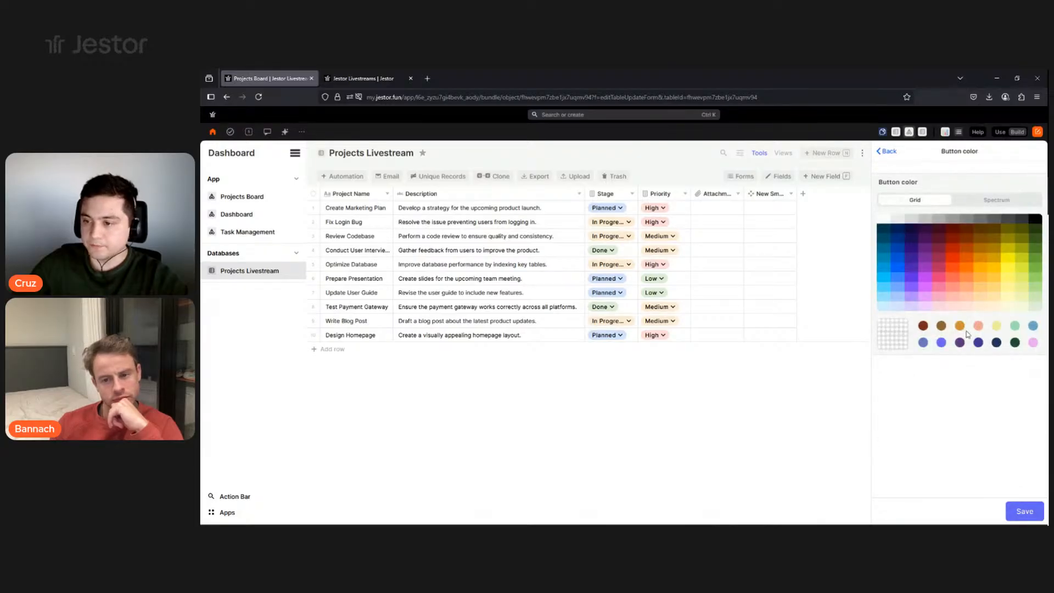
{"action": "left_click", "coordinate": [884, 234]}
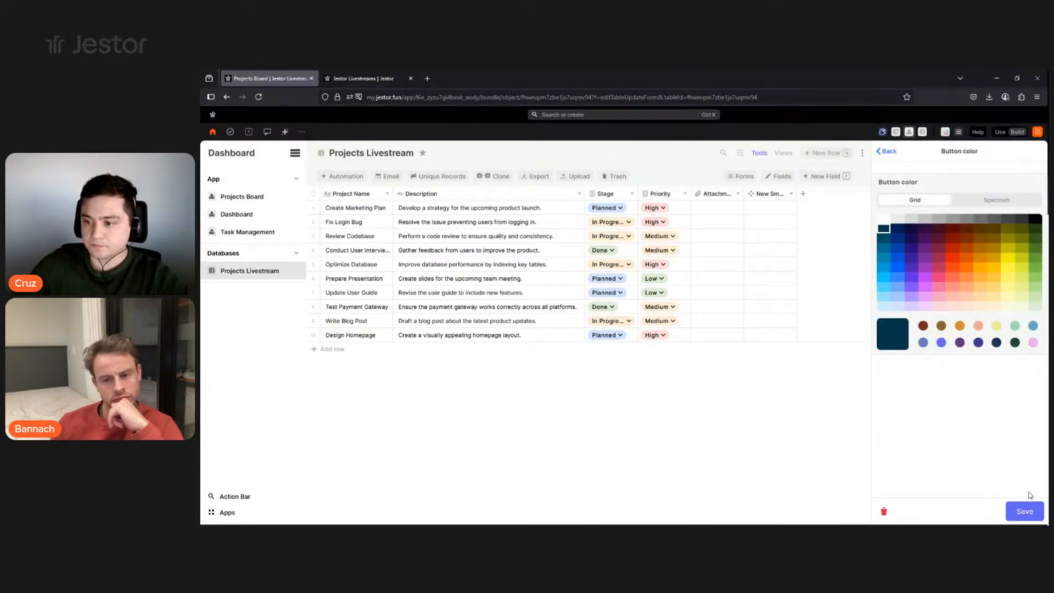
{"action": "left_click", "coordinate": [1023, 511]}
Set the title background color to the same dark navy blue and save the Projects Livestream update form.
{"action": "left_click", "coordinate": [1034, 399]}
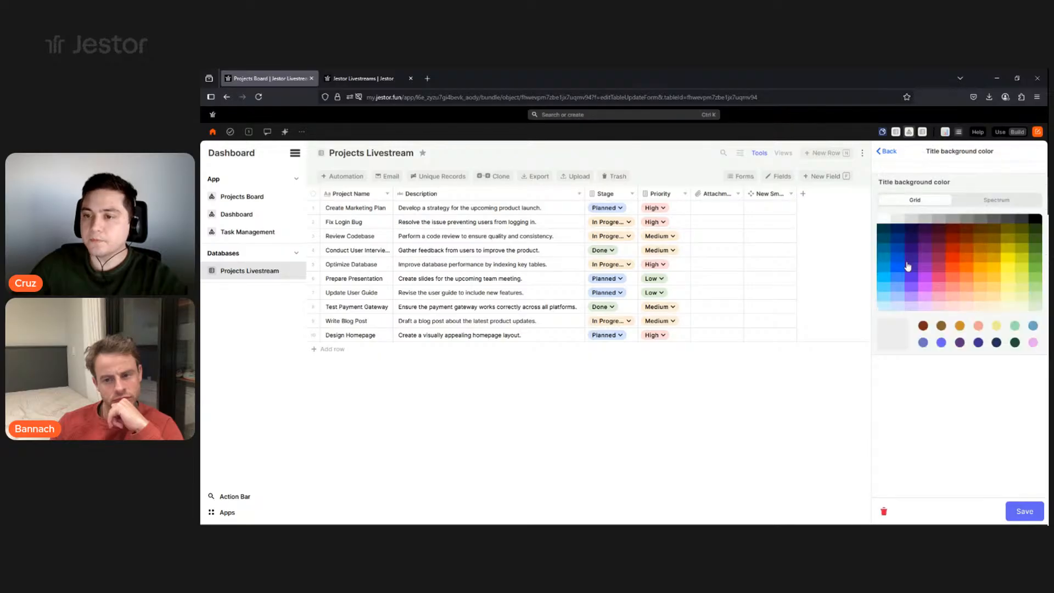
{"action": "left_click", "coordinate": [885, 235]}
{"action": "left_click", "coordinate": [1024, 511]}
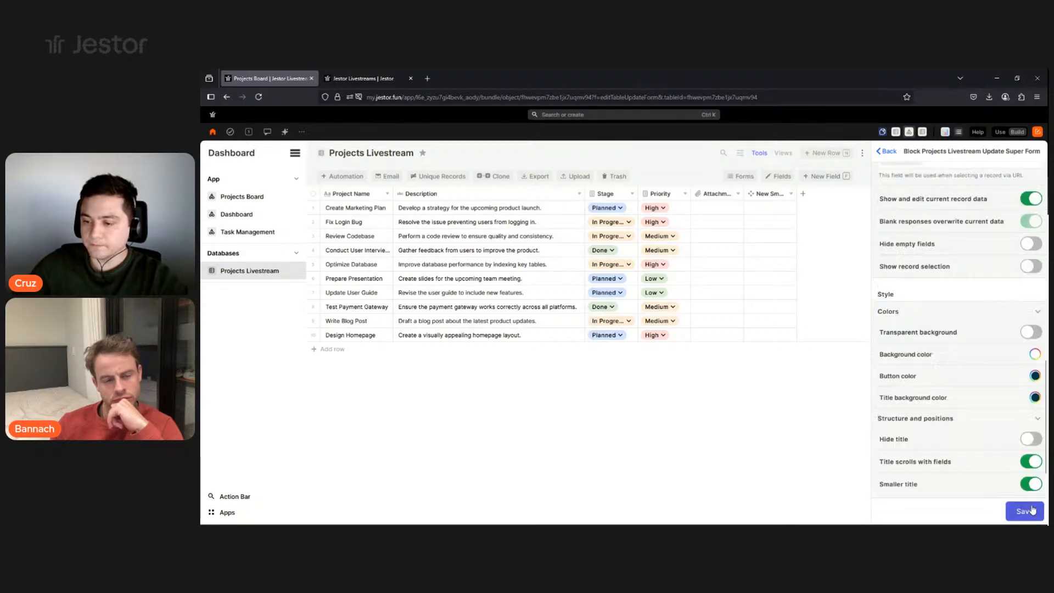
{"action": "scroll", "coordinate": [1011, 473], "scroll_direction": "down", "scroll_amount": 1}
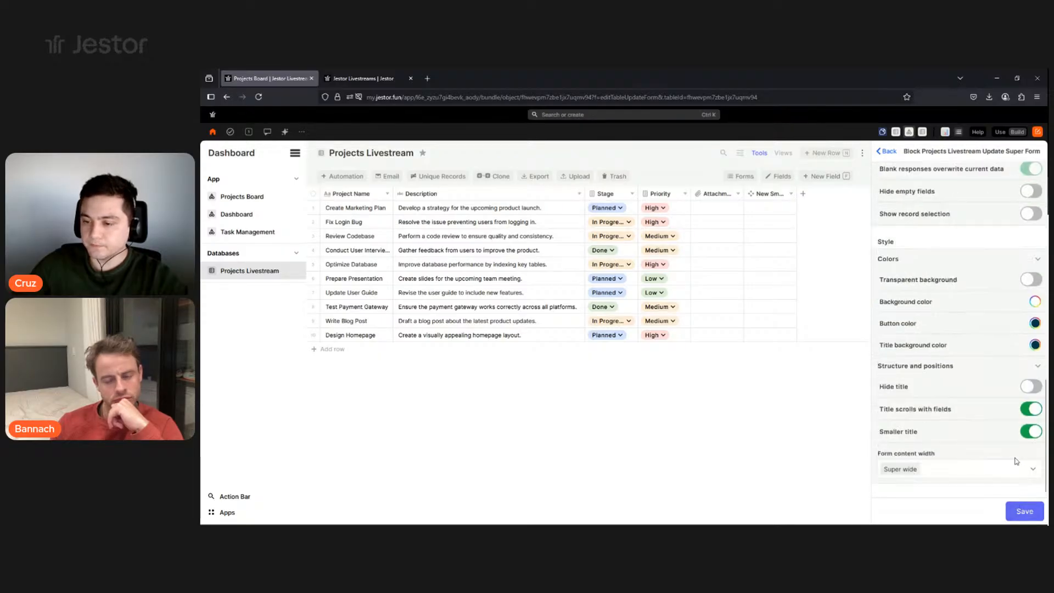
{"action": "left_click", "coordinate": [1024, 510]}
{"action": "left_click", "coordinate": [1024, 511]}
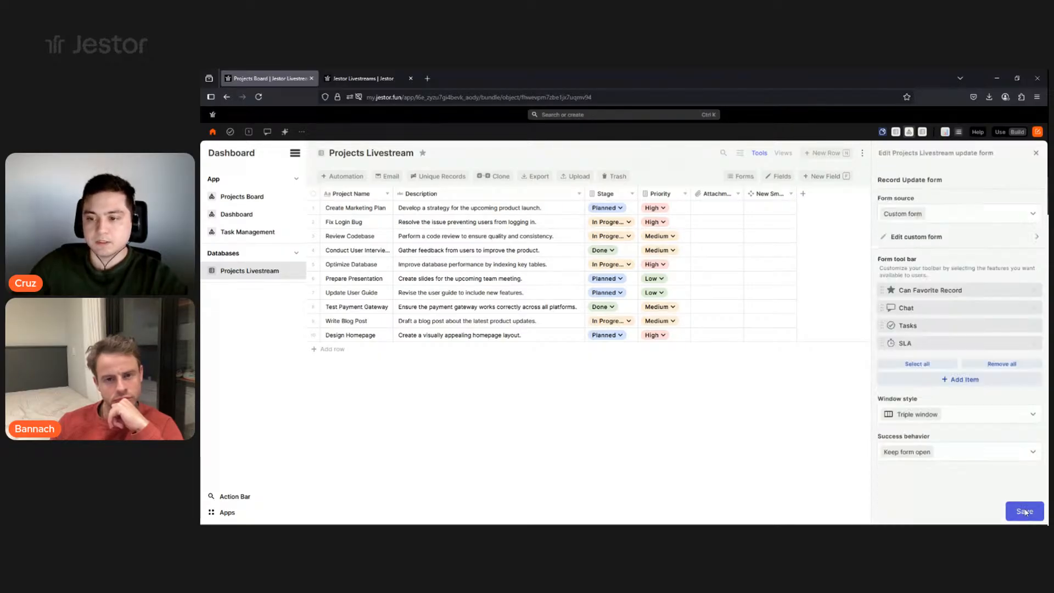
Open the Create Marketing Plan record, examine the customized update form, and close it.
{"action": "left_click", "coordinate": [385, 208]}
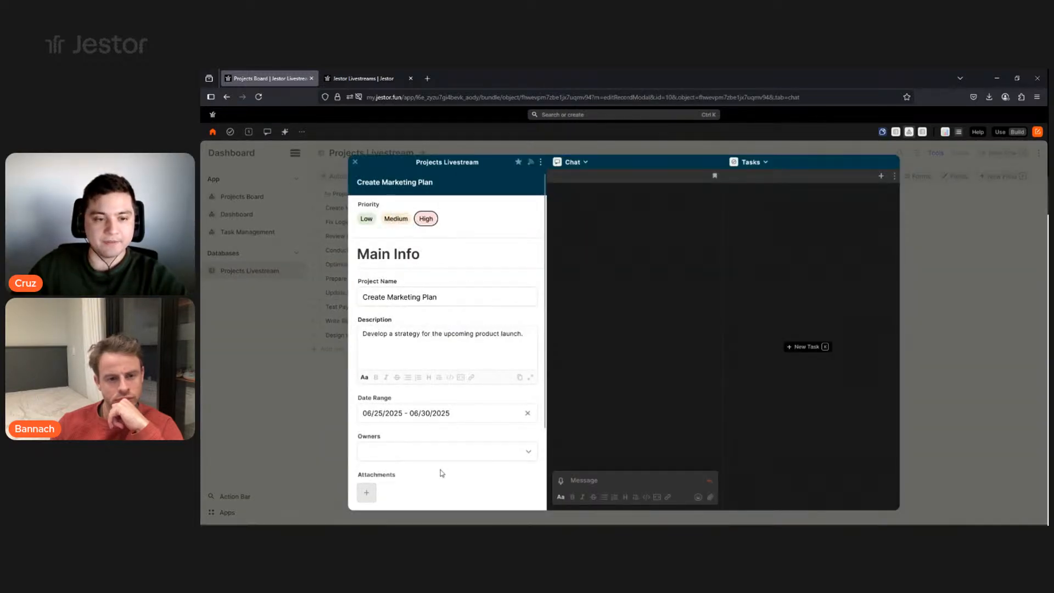
{"action": "scroll", "coordinate": [447, 384], "scroll_direction": "down", "scroll_amount": 3}
{"action": "scroll", "coordinate": [469, 384], "scroll_direction": "up", "scroll_amount": 3}
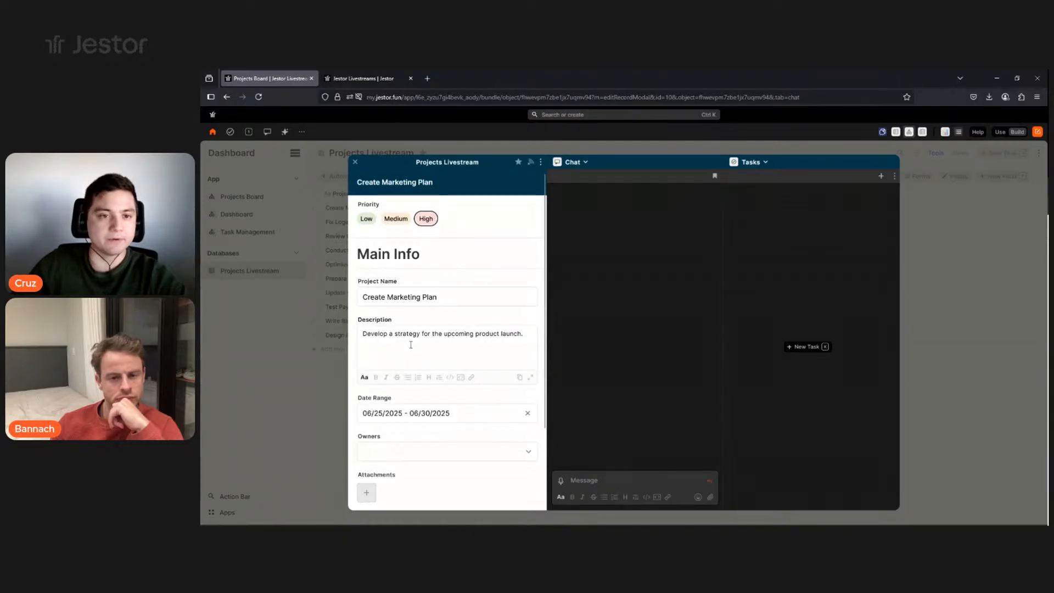
{"action": "left_click", "coordinate": [951, 222]}
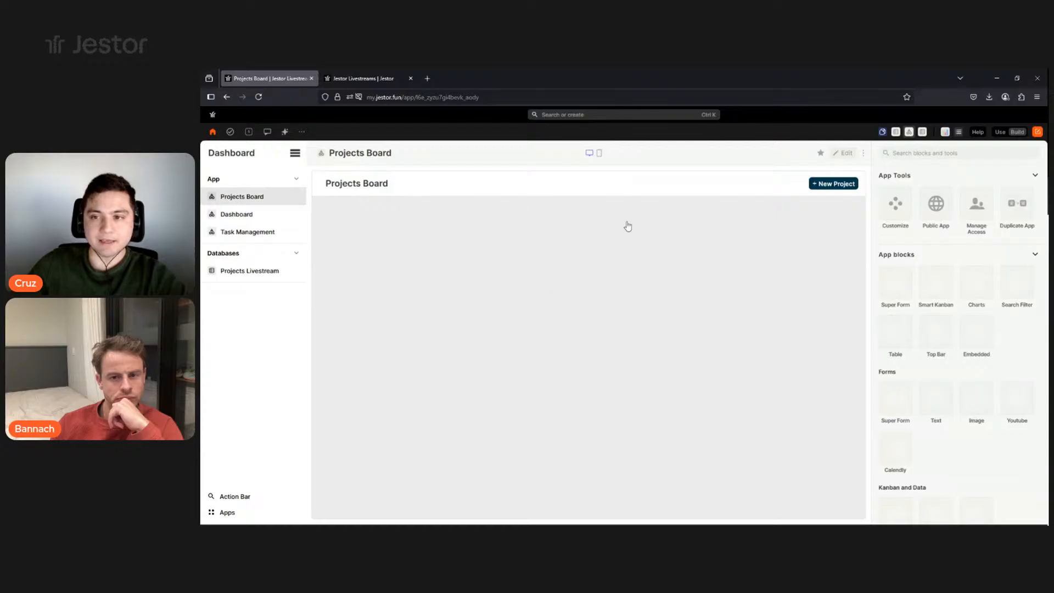
Switch the Projects Board to Use mode and look over its New Project form.
{"action": "left_click", "coordinate": [999, 132]}
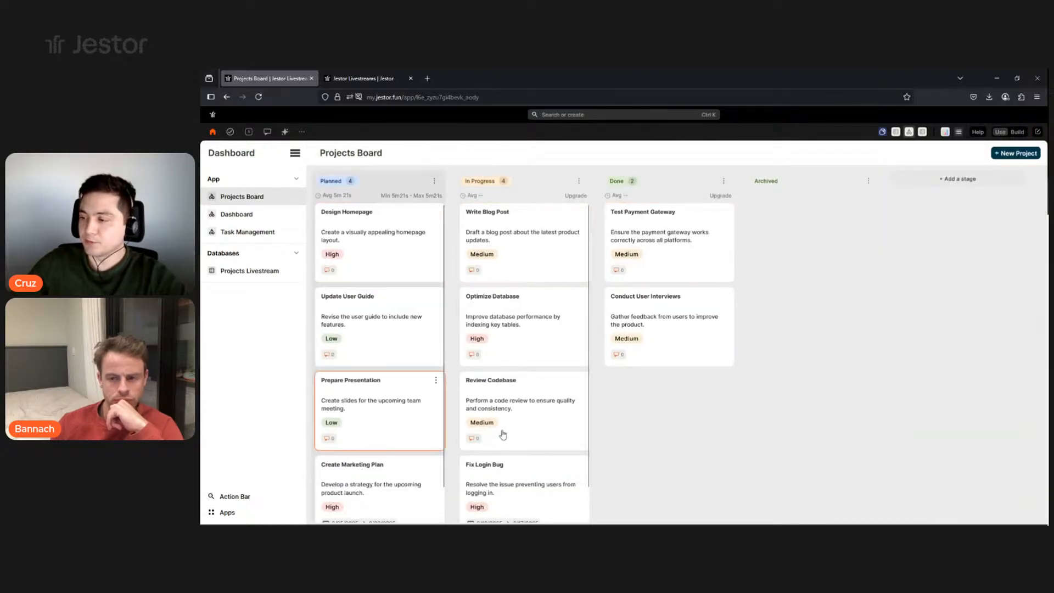
{"action": "left_click", "coordinate": [1019, 156]}
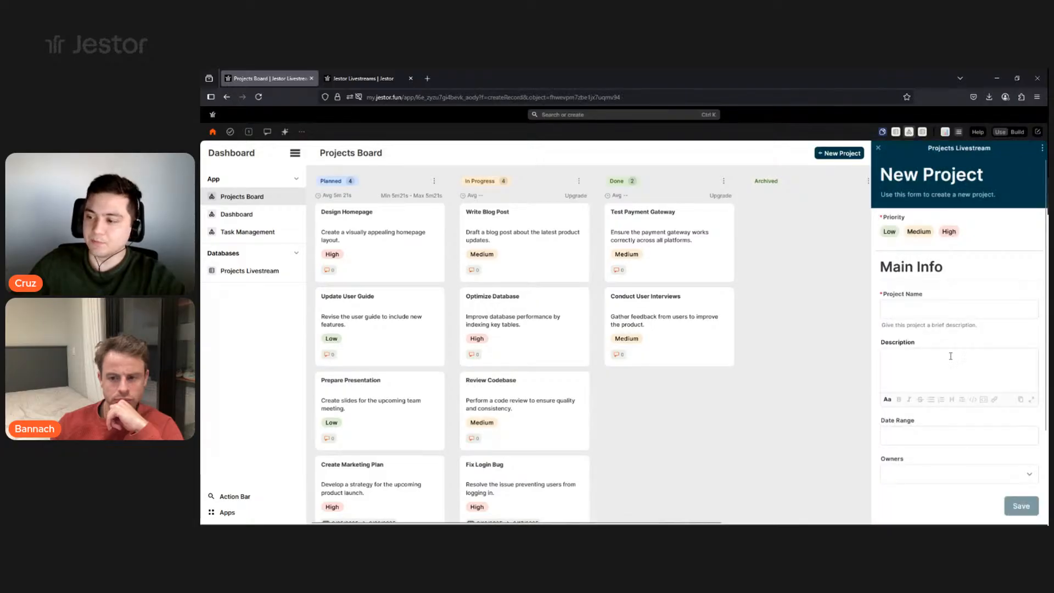
{"action": "scroll", "coordinate": [950, 356], "scroll_direction": "down", "scroll_amount": 1}
{"action": "scroll", "coordinate": [938, 347], "scroll_direction": "up", "scroll_amount": 1}
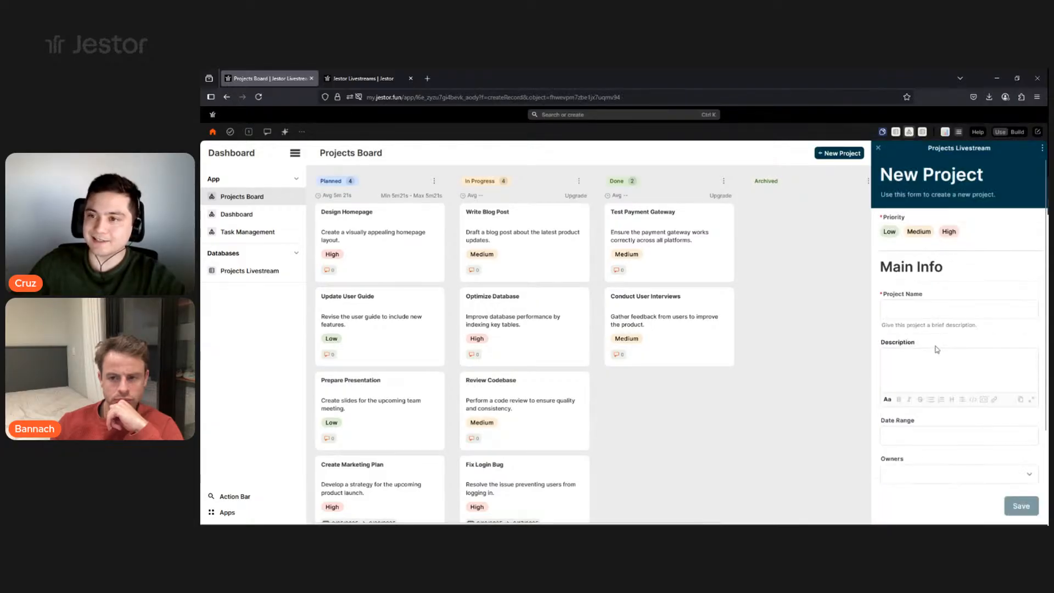
{"action": "left_click", "coordinate": [877, 152]}
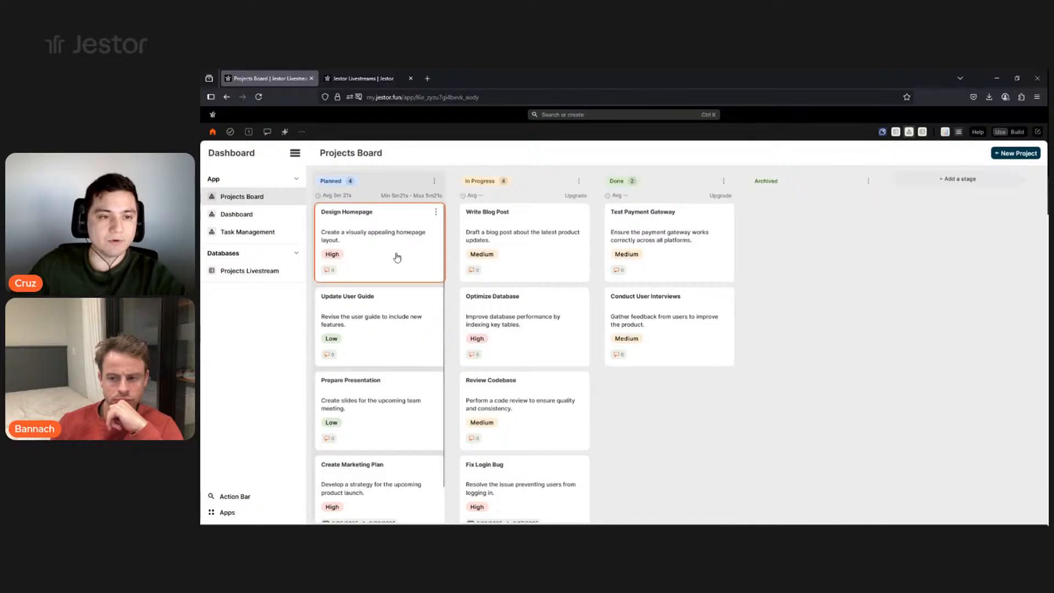
Open the Design Homepage card, examine its fields, Stage buttons, chat and tasks, and close it.
{"action": "left_click", "coordinate": [431, 259]}
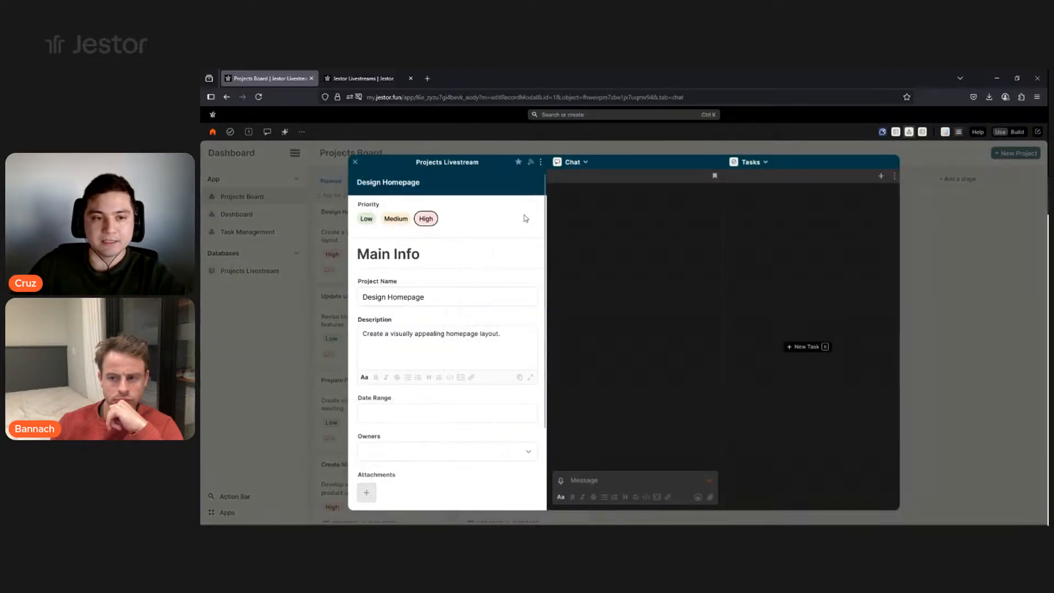
{"action": "scroll", "coordinate": [473, 332], "scroll_direction": "down", "scroll_amount": 2}
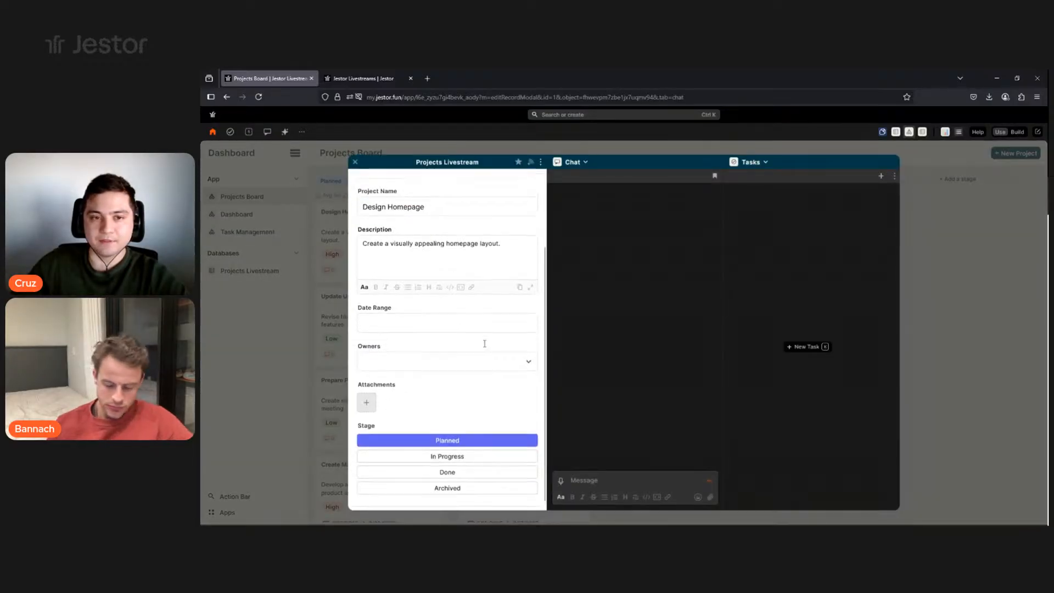
{"action": "scroll", "coordinate": [482, 340], "scroll_direction": "up", "scroll_amount": 2}
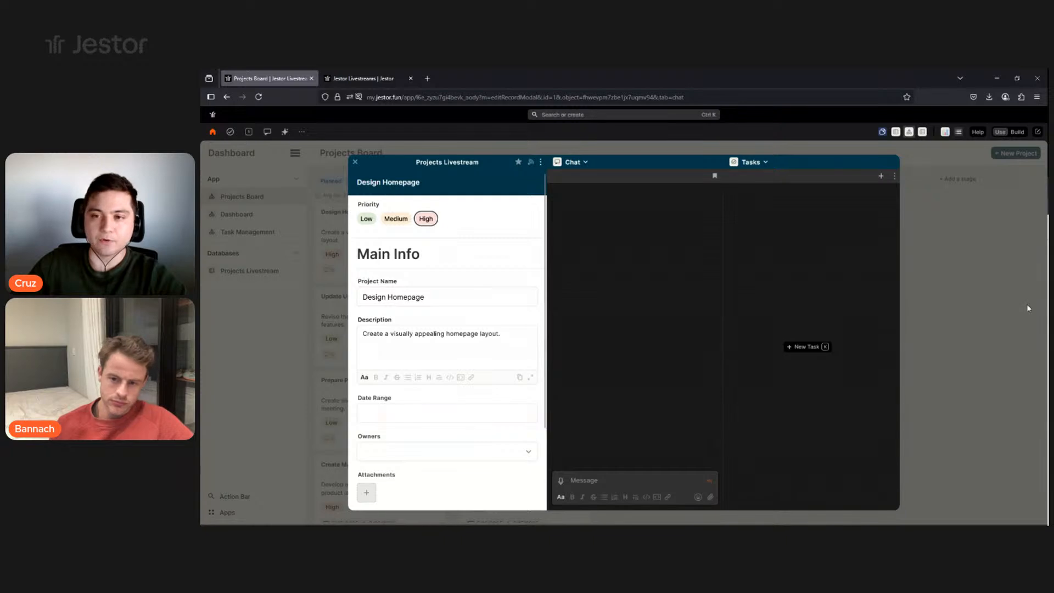
{"action": "left_click", "coordinate": [973, 278]}
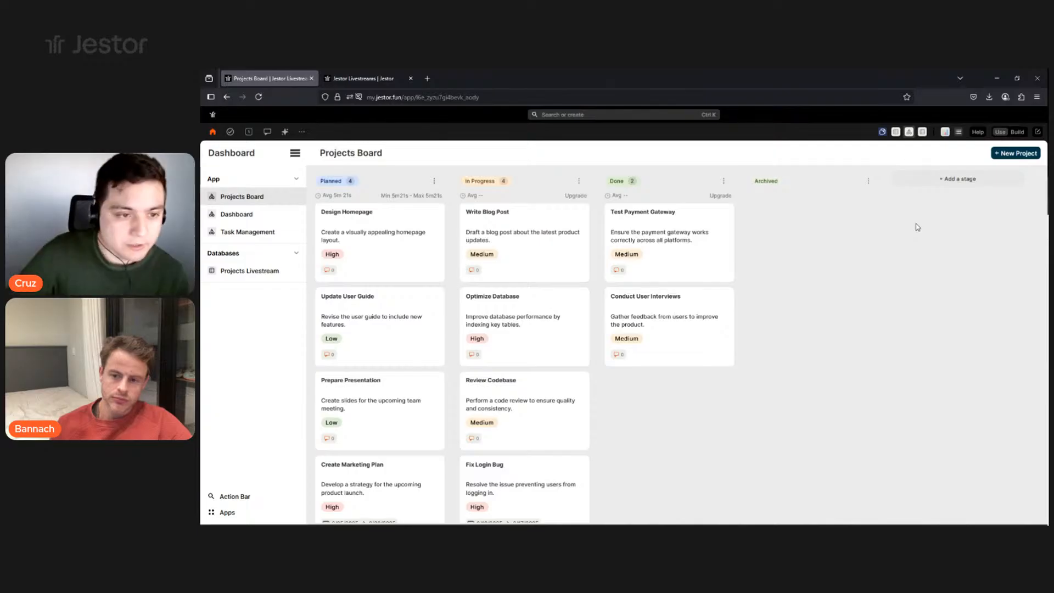
Start a new project named "New Logo" with the description "Design a new logo for our client.".
{"action": "left_click", "coordinate": [1006, 157]}
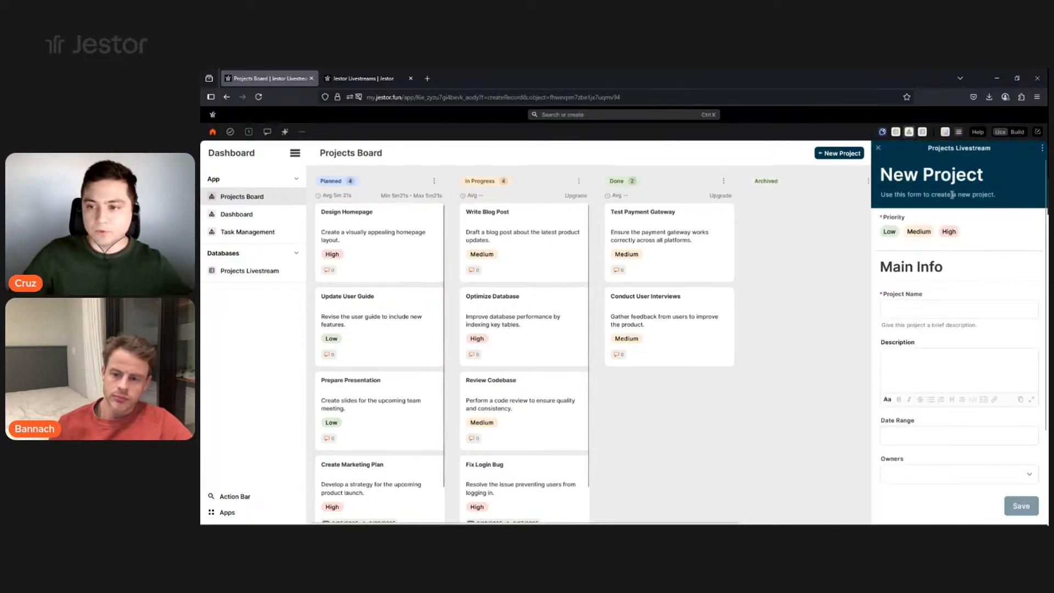
{"action": "left_click", "coordinate": [945, 307]}
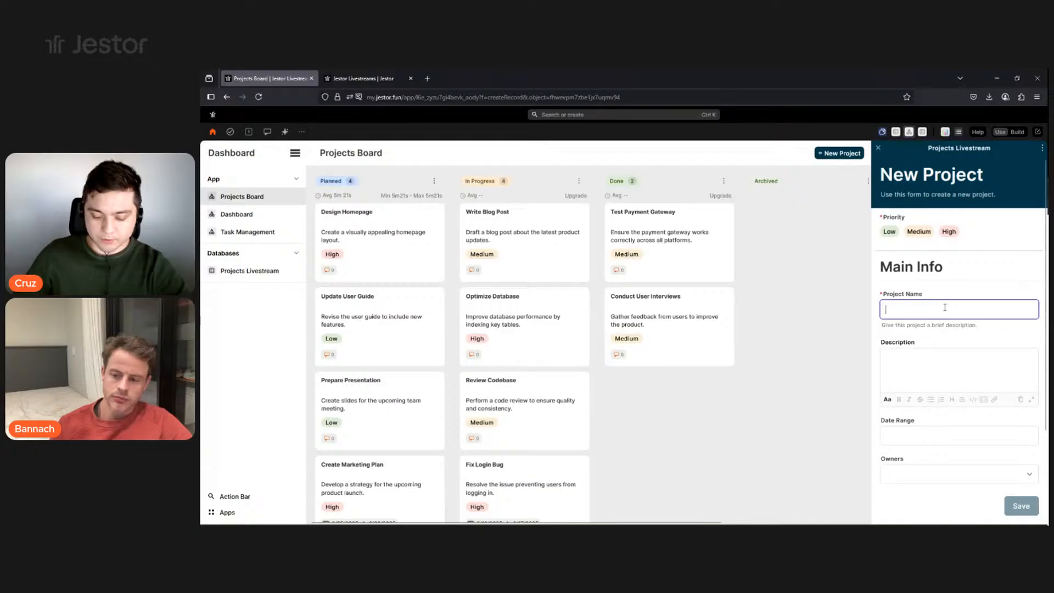
{"action": "type", "text": "New Logo"}
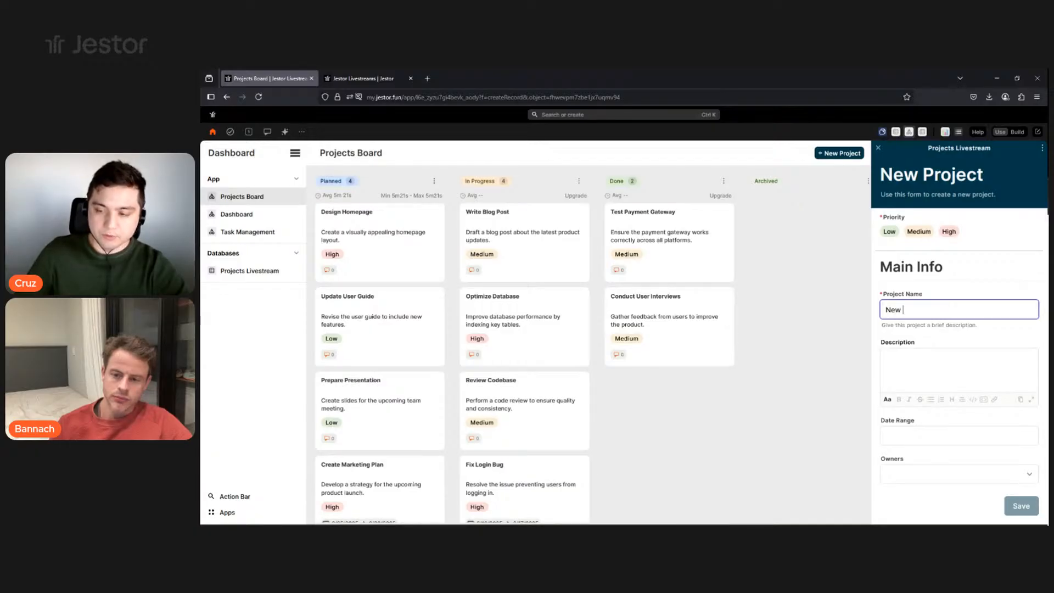
{"action": "left_click", "coordinate": [942, 367]}
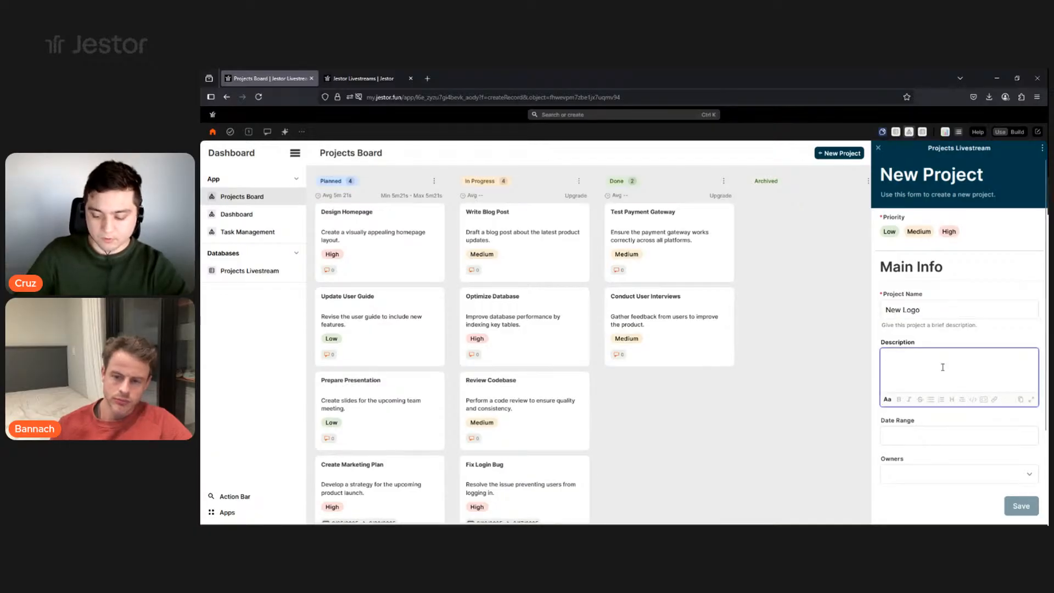
{"action": "type", "text": "Design"}
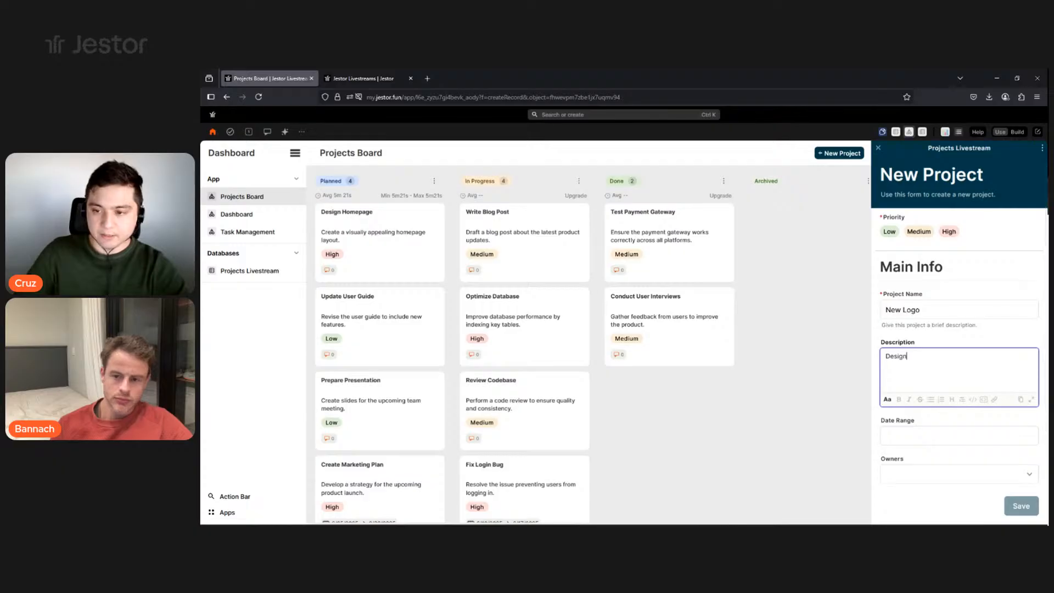
{"action": "type", "text": " a new logo for our "}
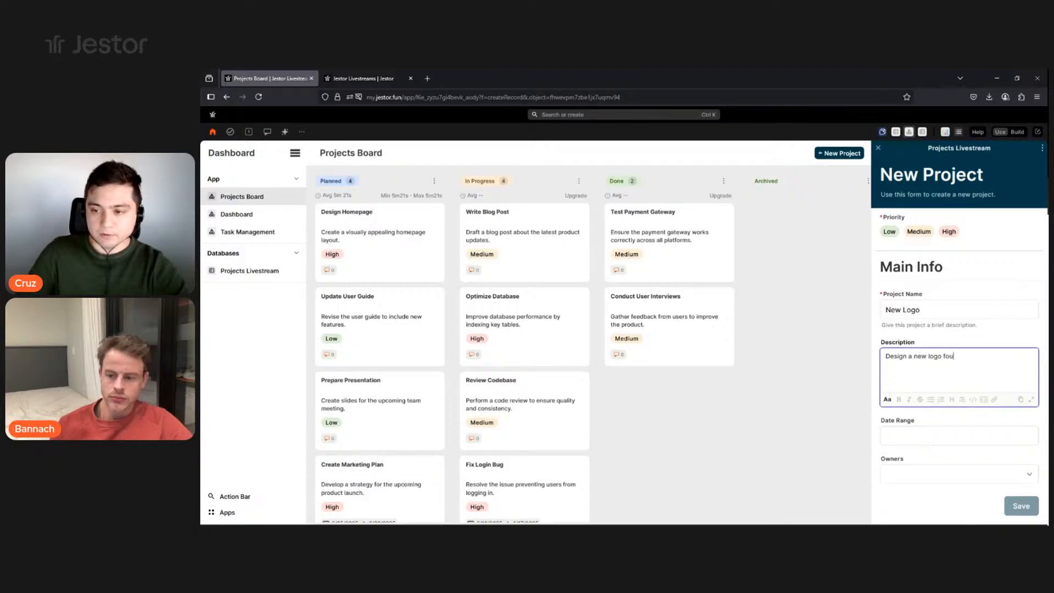
{"action": "type", "text": "clien"}
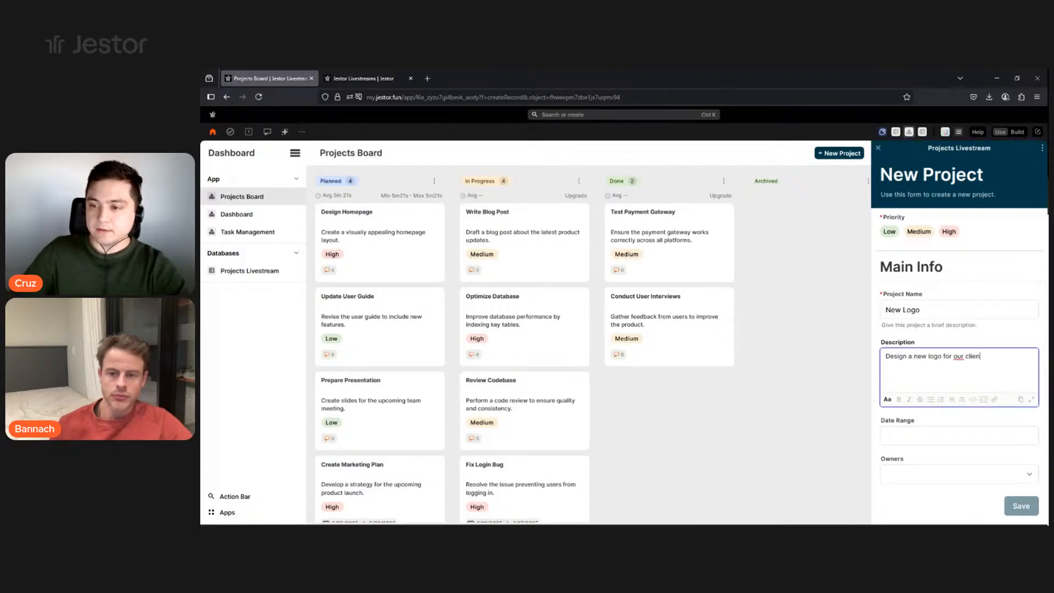
{"action": "type", "text": "t."}
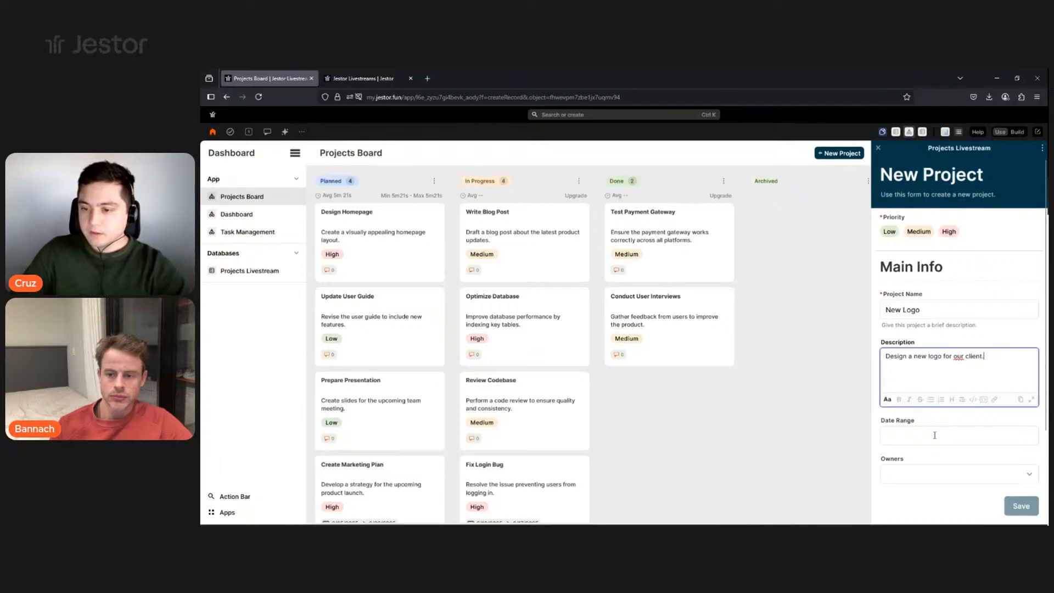
Set the new project's date range to 06/25/2025 - 07/02/2025.
{"action": "key", "text": "Tab"}
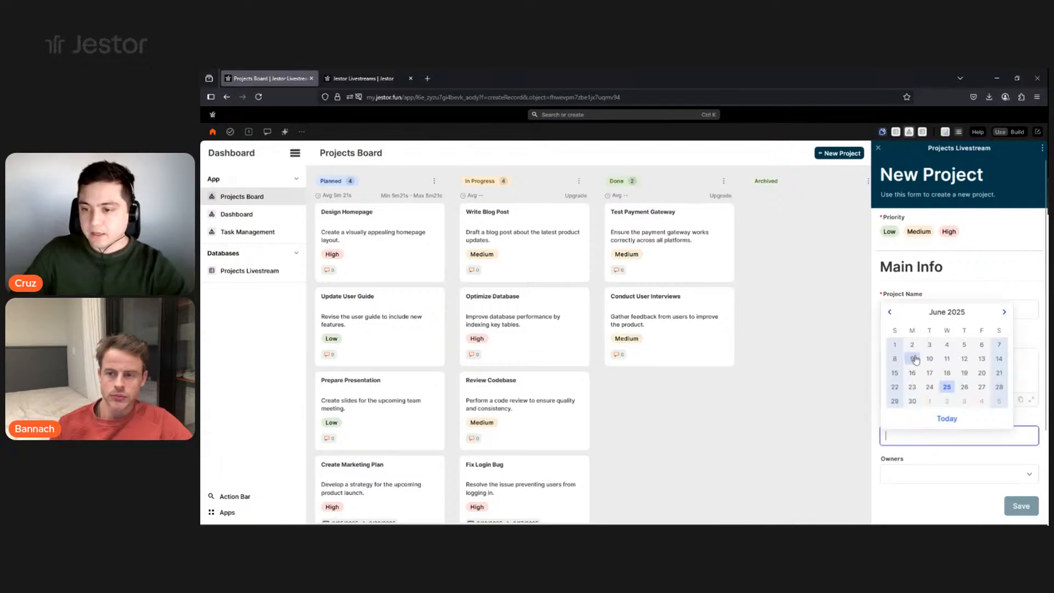
{"action": "left_click", "coordinate": [947, 387]}
{"action": "left_click", "coordinate": [951, 403]}
Assign the available owner to the New Logo project, set its priority to Medium, and save it.
{"action": "scroll", "coordinate": [964, 417], "scroll_direction": "down", "scroll_amount": 1}
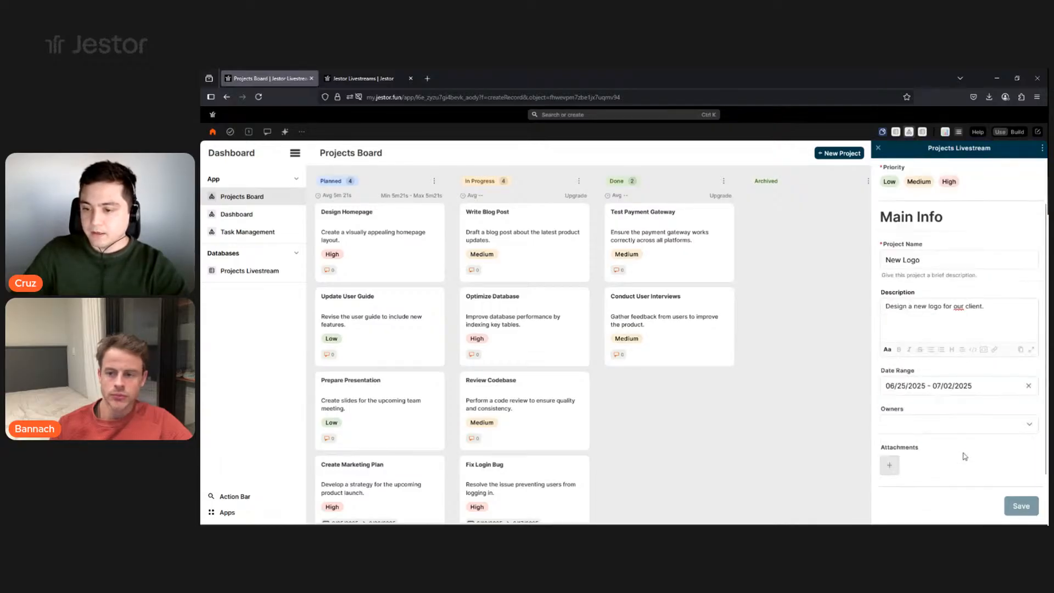
{"action": "left_click", "coordinate": [964, 418]}
{"action": "left_click", "coordinate": [901, 439]}
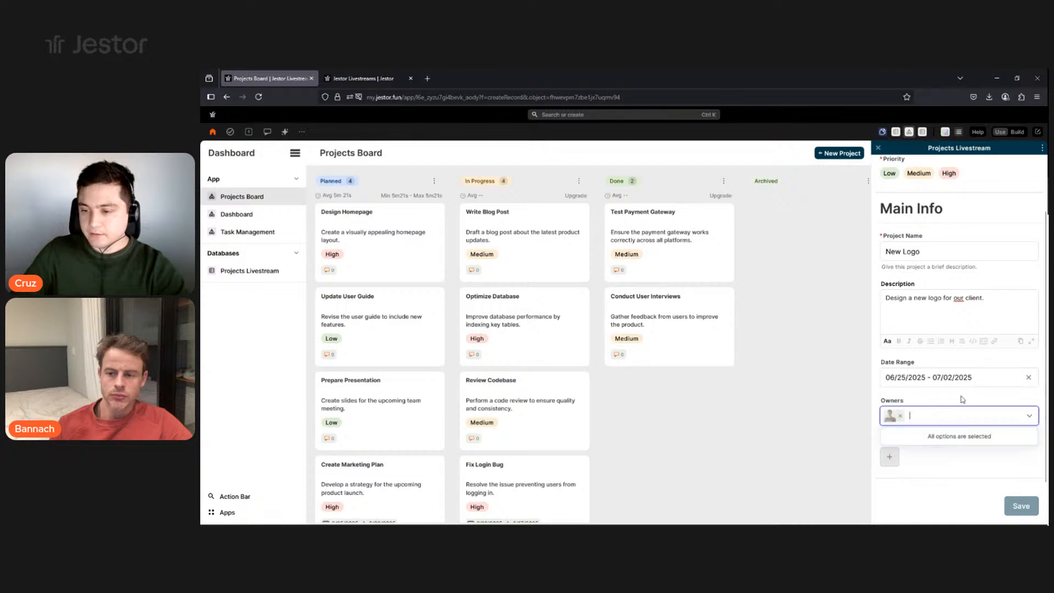
{"action": "left_click", "coordinate": [961, 397]}
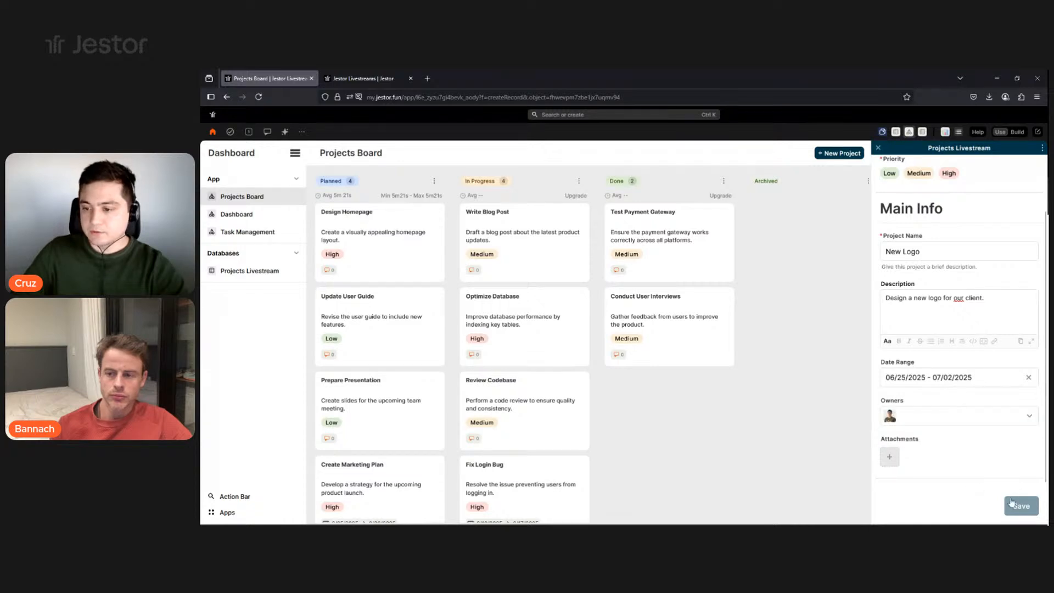
{"action": "scroll", "coordinate": [922, 405], "scroll_direction": "up", "scroll_amount": 1}
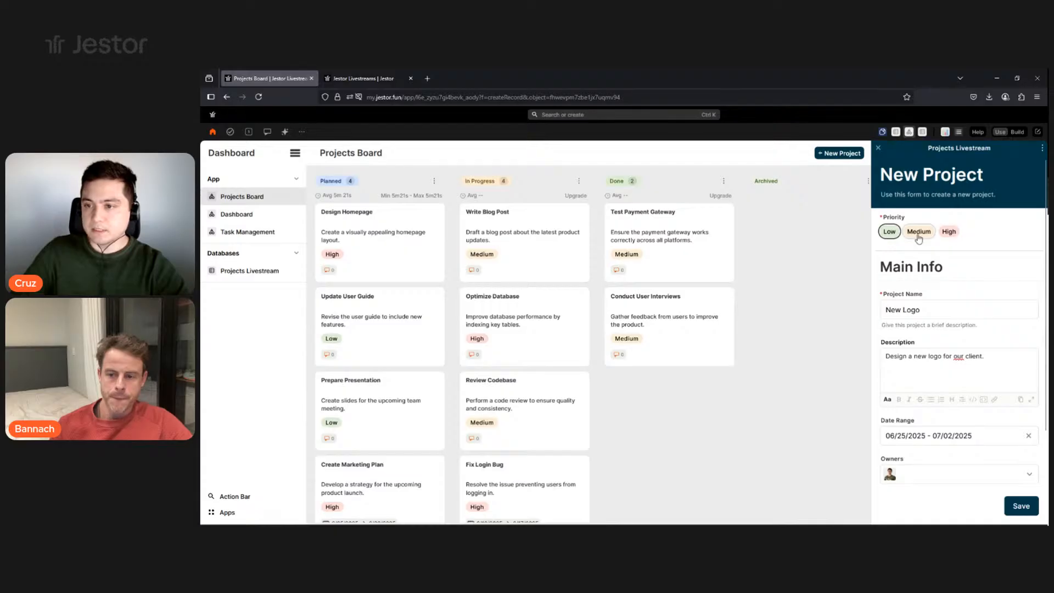
{"action": "left_click", "coordinate": [918, 233]}
{"action": "left_click", "coordinate": [1019, 508]}
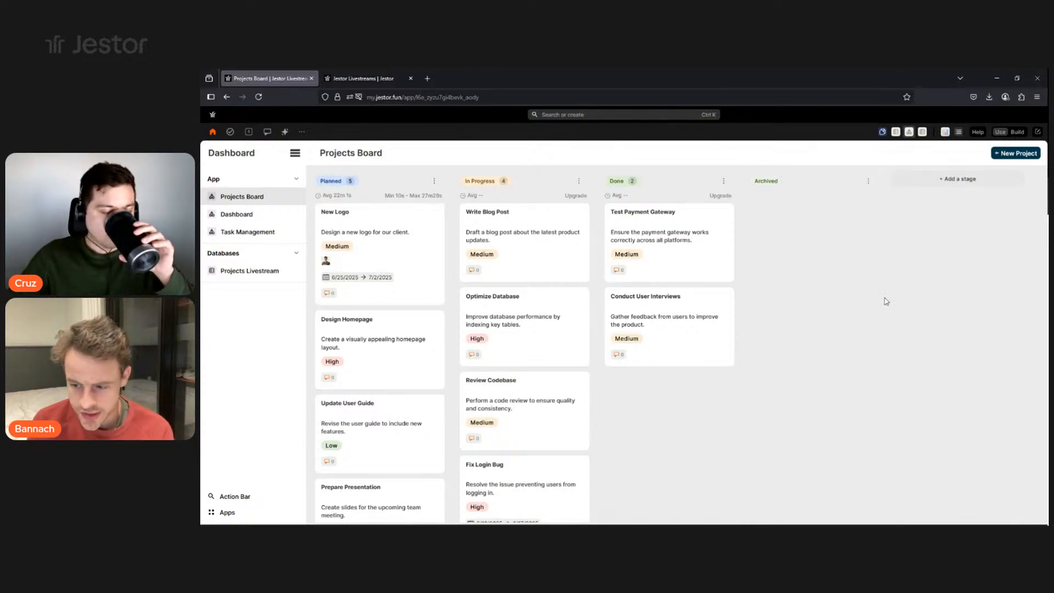
{"action": "left_click", "coordinate": [1018, 132]}
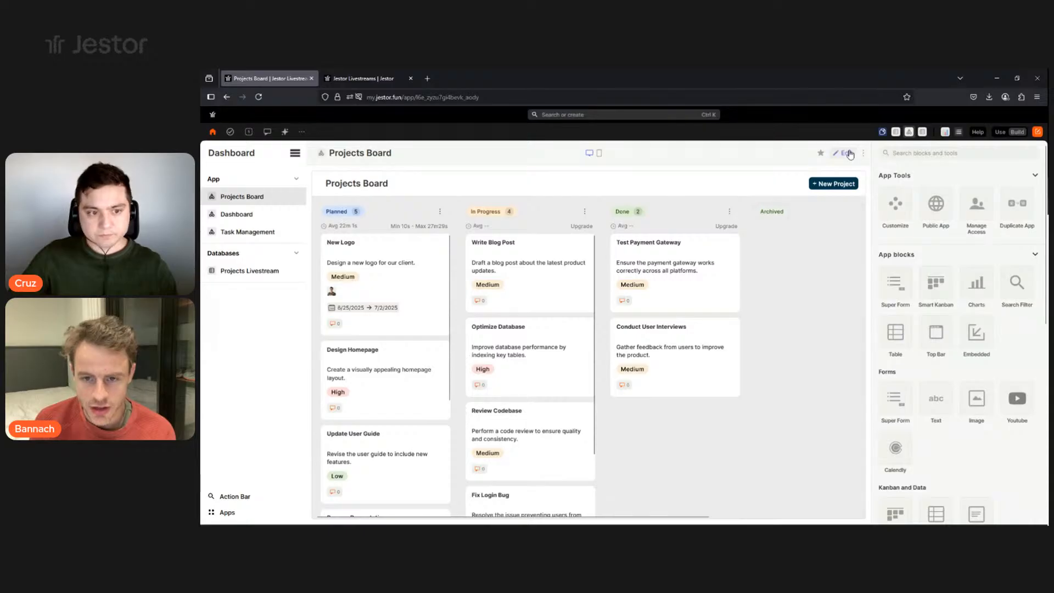
{"action": "left_click", "coordinate": [1004, 132]}
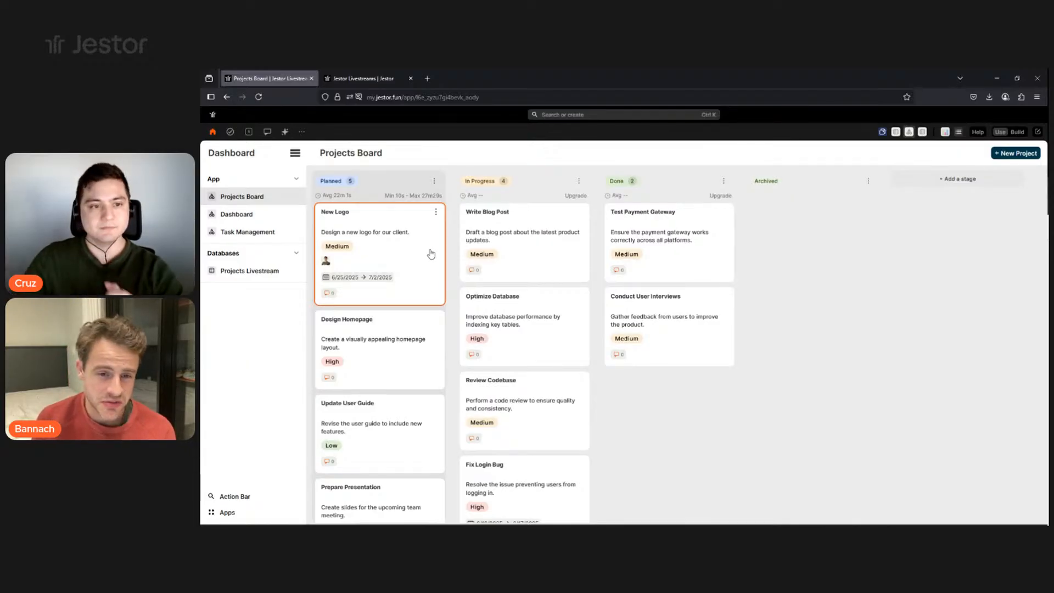
Post "We'll start discussing this later this week!" in the New Logo card's chat, add a check mark reaction, and close the card.
{"action": "left_click", "coordinate": [431, 254]}
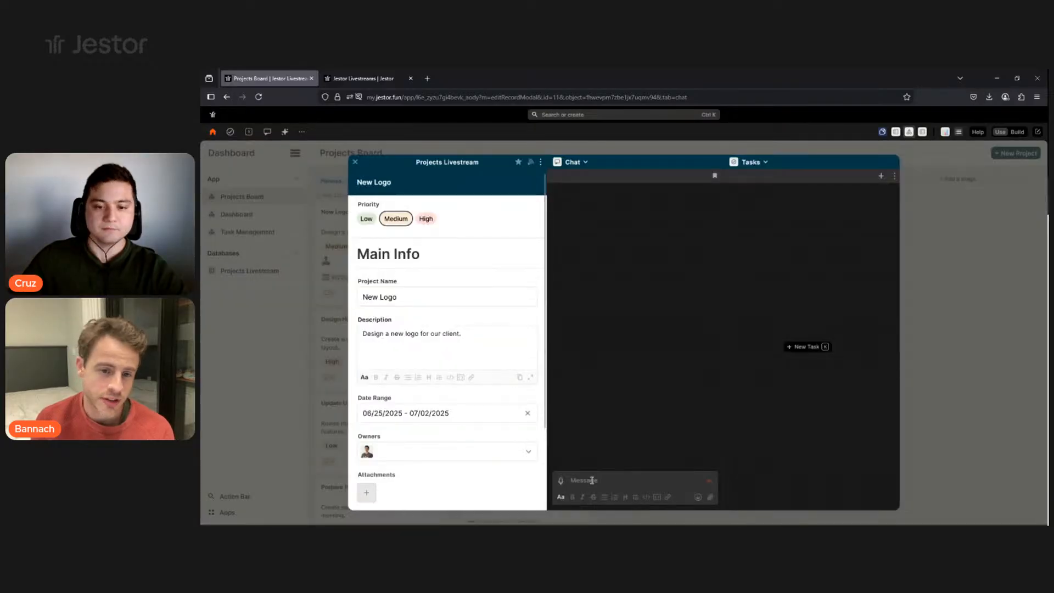
{"action": "left_click", "coordinate": [591, 480]}
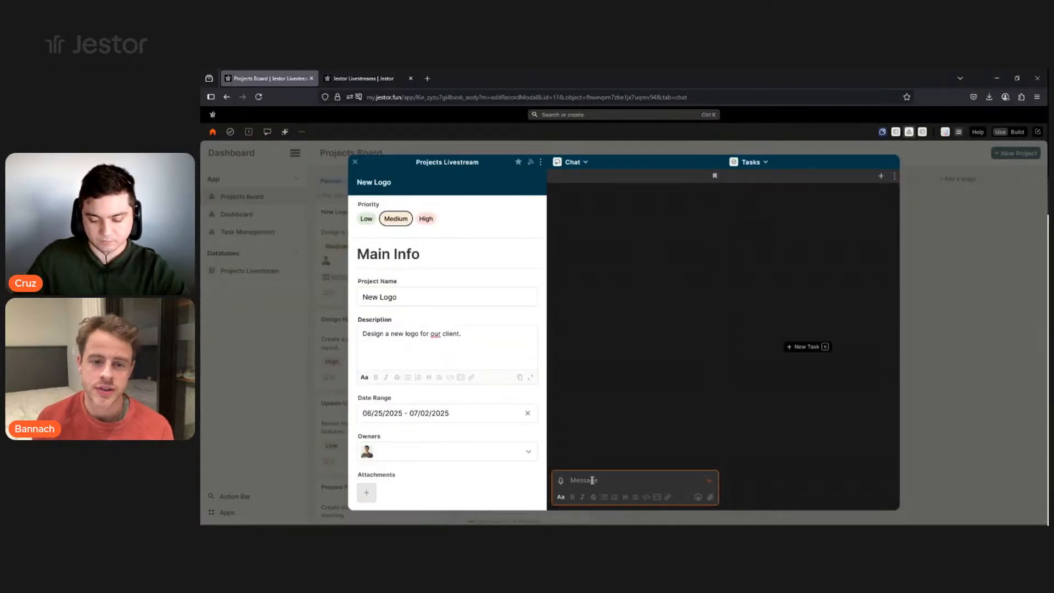
{"action": "type", "text": "W"}
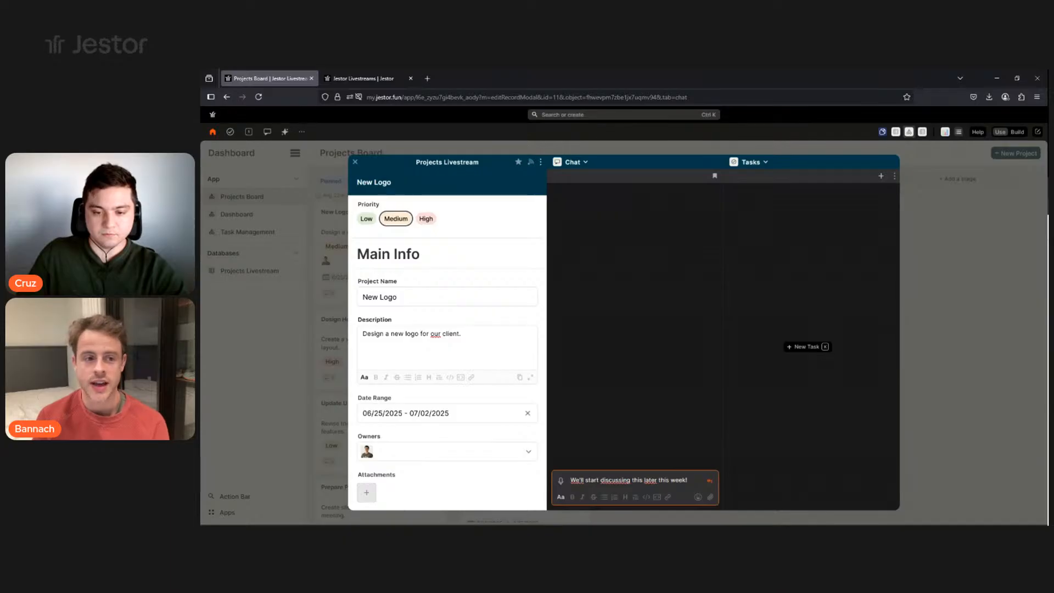
{"action": "key", "text": "Return"}
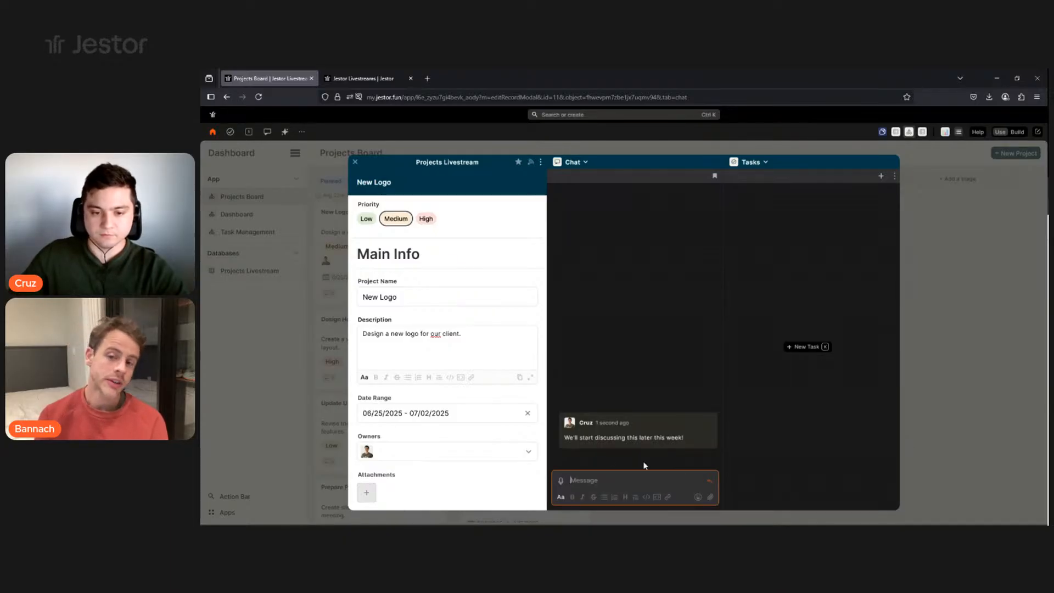
{"action": "left_click", "coordinate": [582, 448]}
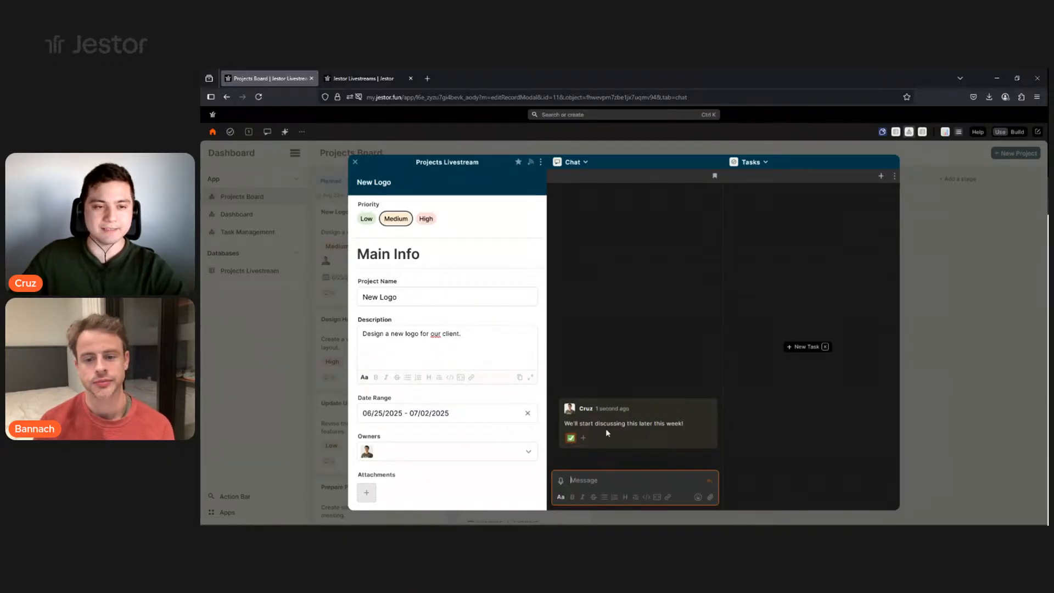
{"action": "left_click", "coordinate": [913, 279]}
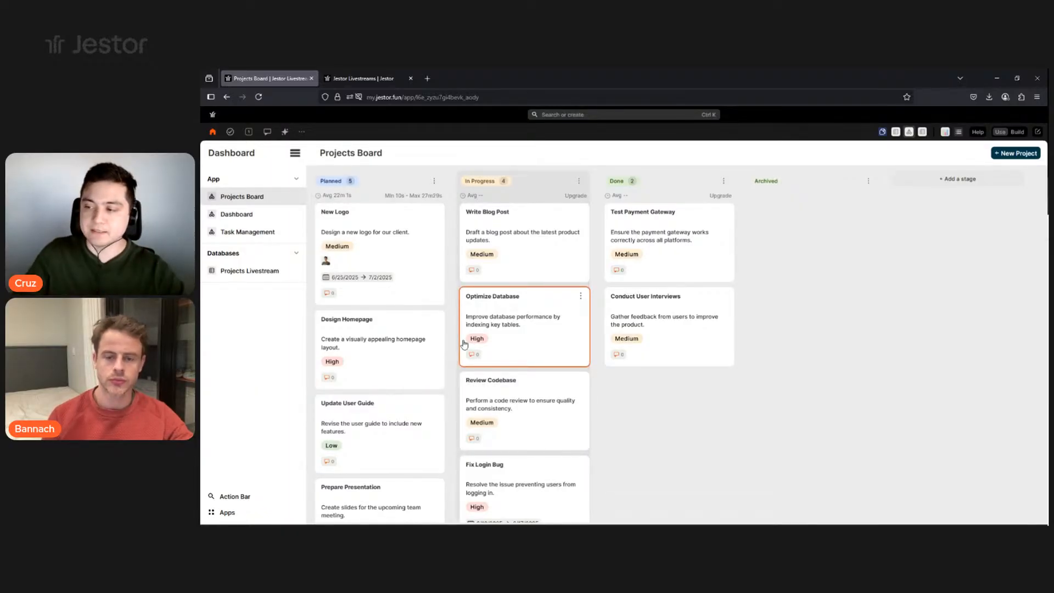
Start a new task in the New Logo card titled "Studying the company history".
{"action": "left_click", "coordinate": [431, 270]}
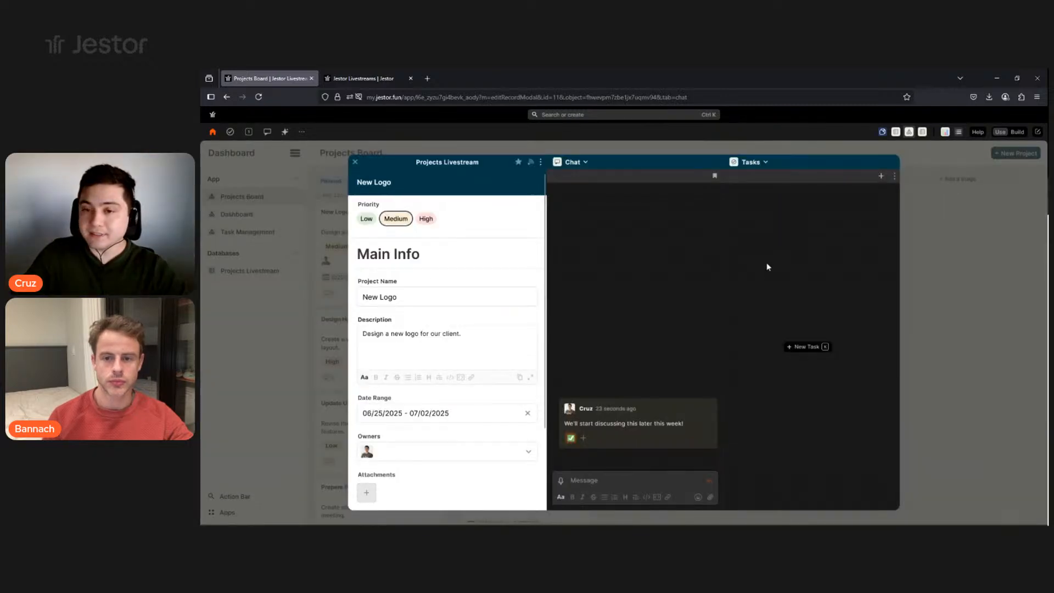
{"action": "left_click", "coordinate": [880, 177]}
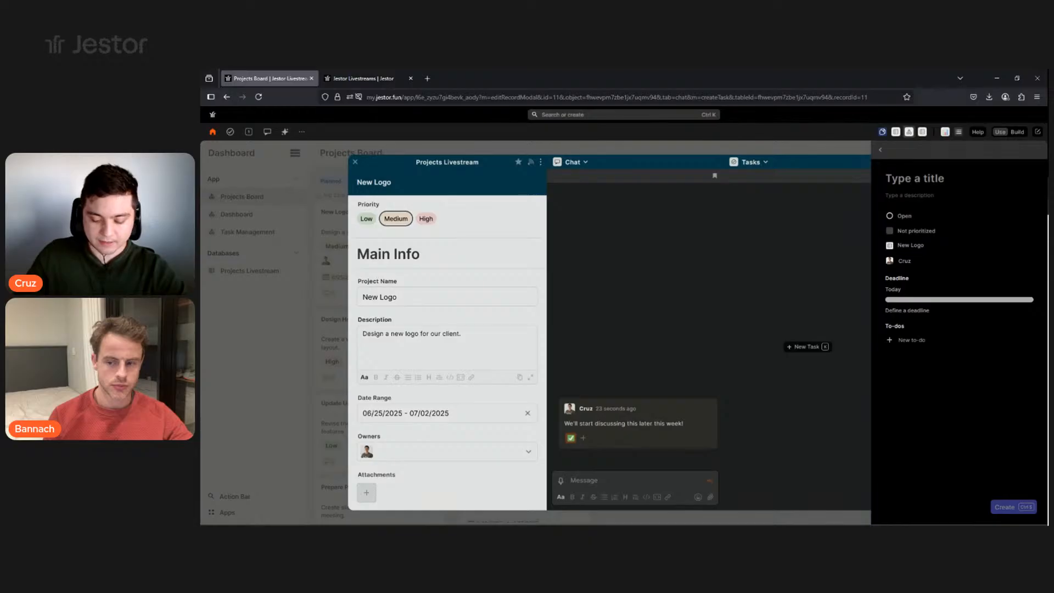
{"action": "type", "text": "Studying the "}
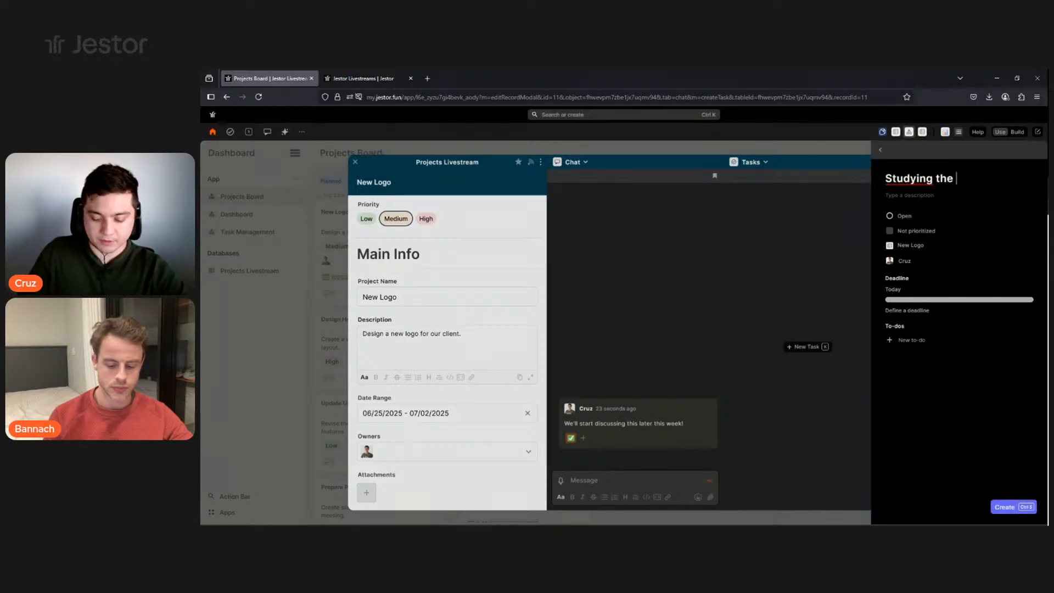
{"action": "type", "text": "company history"}
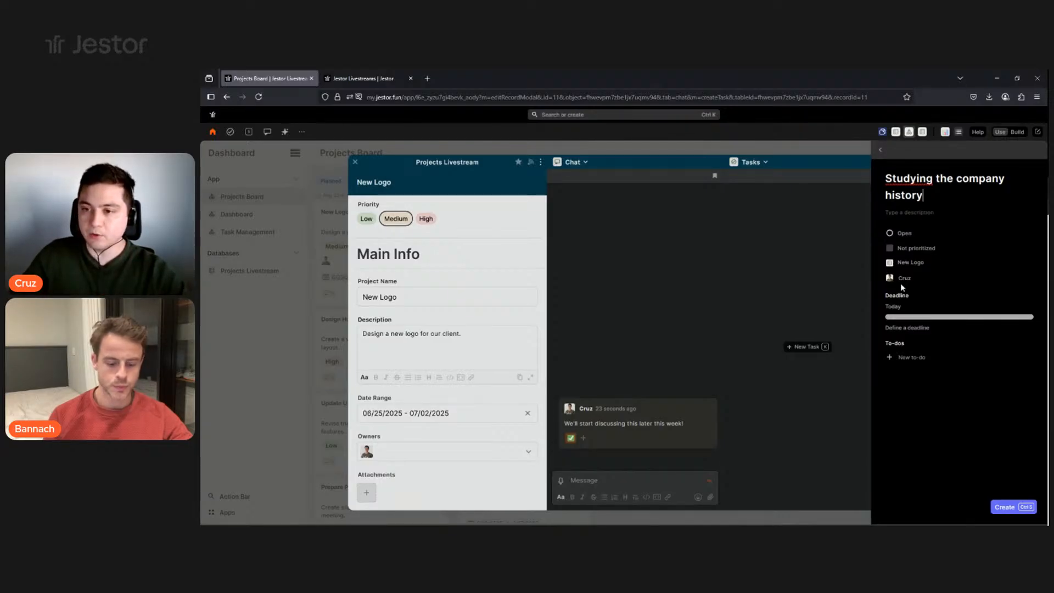
Set the new task's priority to Medium and its deadline range to Jun 25 - Jun 27.
{"action": "left_click", "coordinate": [916, 248]}
{"action": "left_click", "coordinate": [906, 311]}
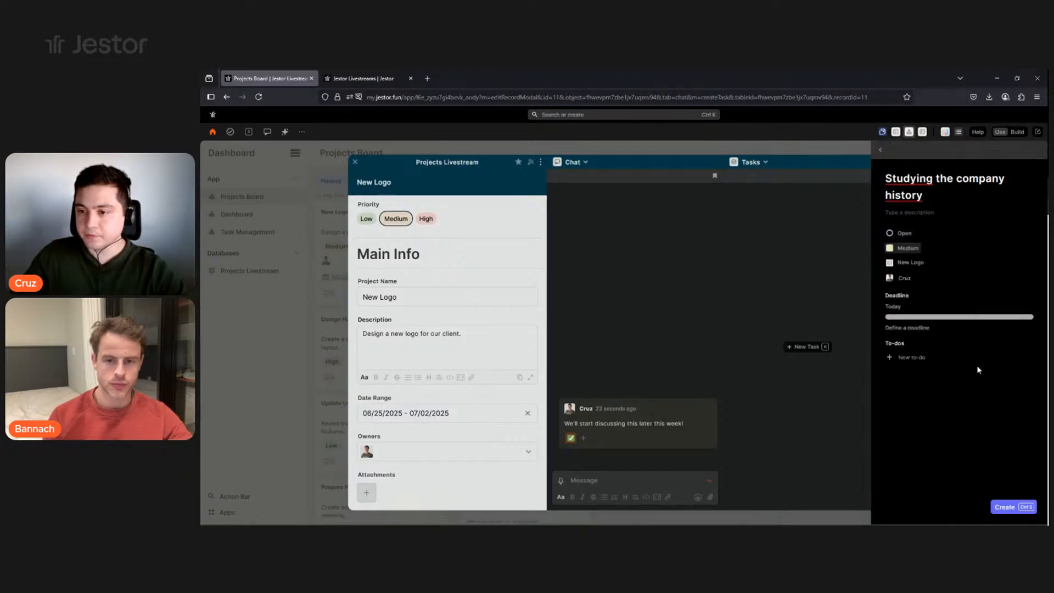
{"action": "left_click", "coordinate": [914, 336]}
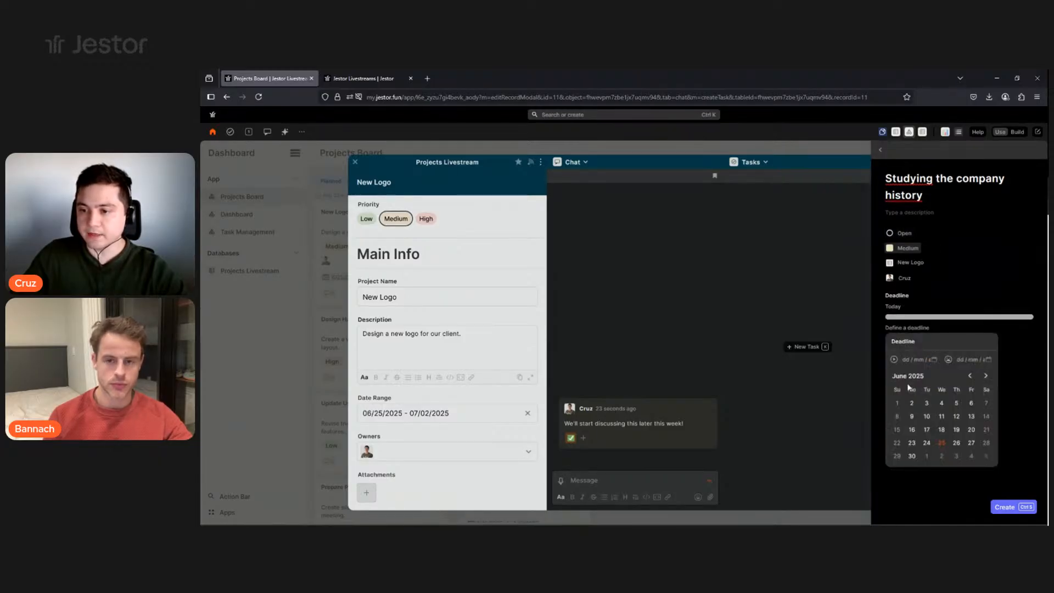
{"action": "left_click", "coordinate": [941, 443]}
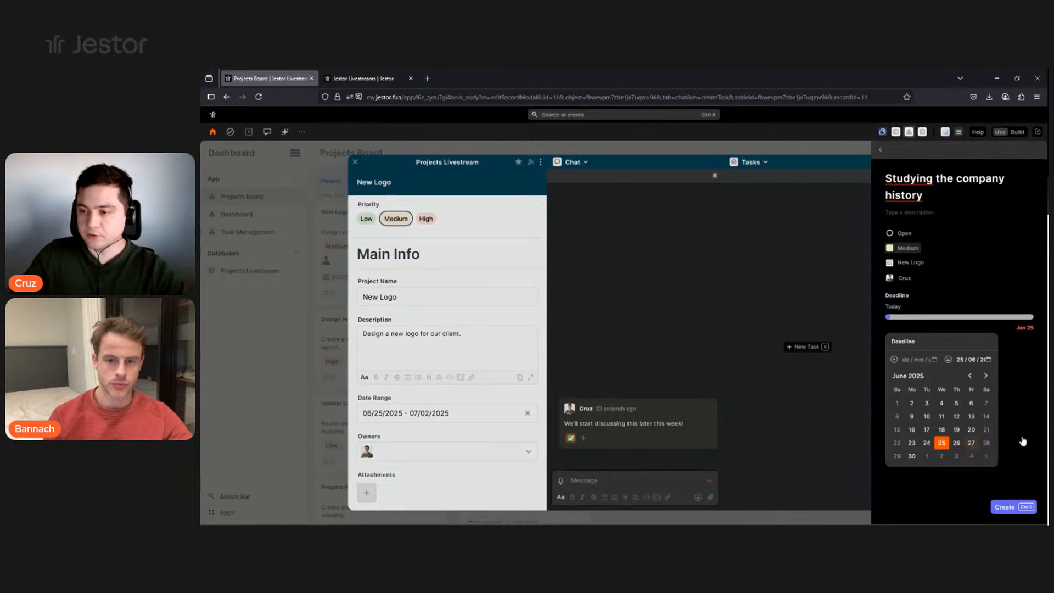
{"action": "left_click", "coordinate": [971, 443]}
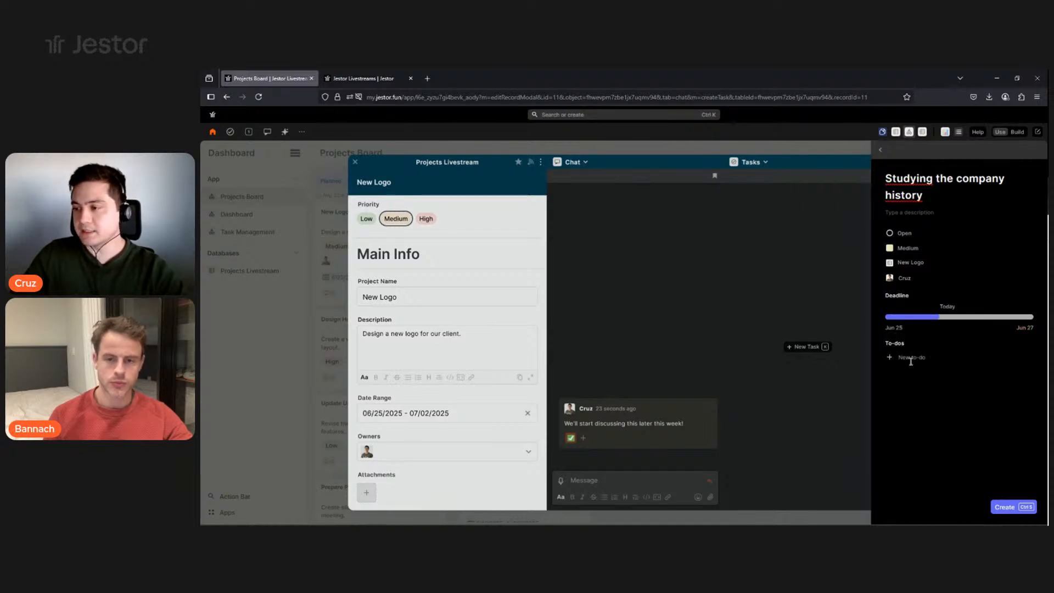
Add the to-dos "Subtask 1" and "Subtask 2", mark Subtask 1 as done, and create the task.
{"action": "left_click", "coordinate": [910, 360]}
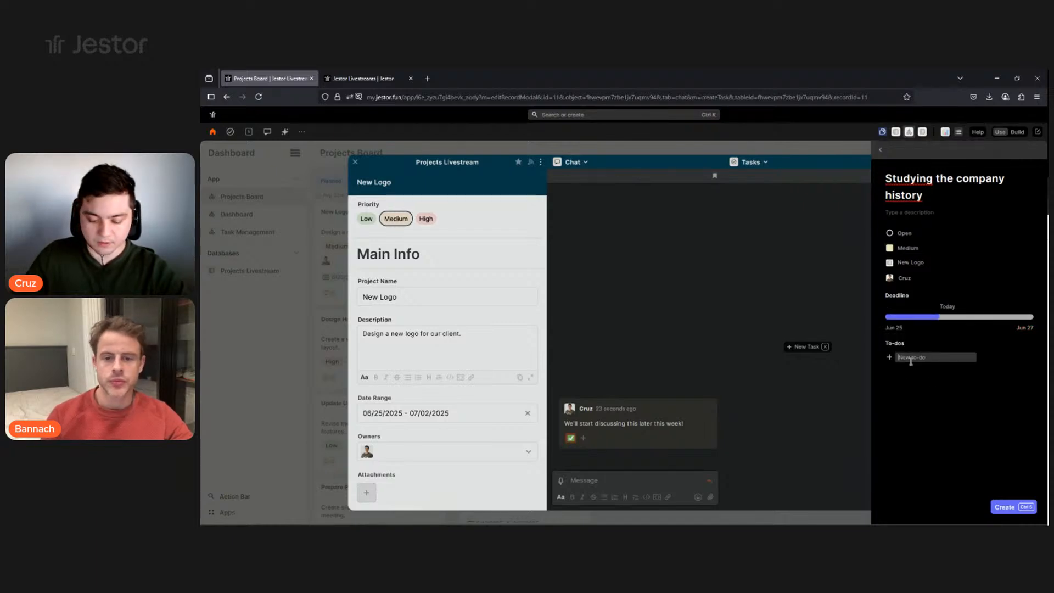
{"action": "type", "text": "Su"}
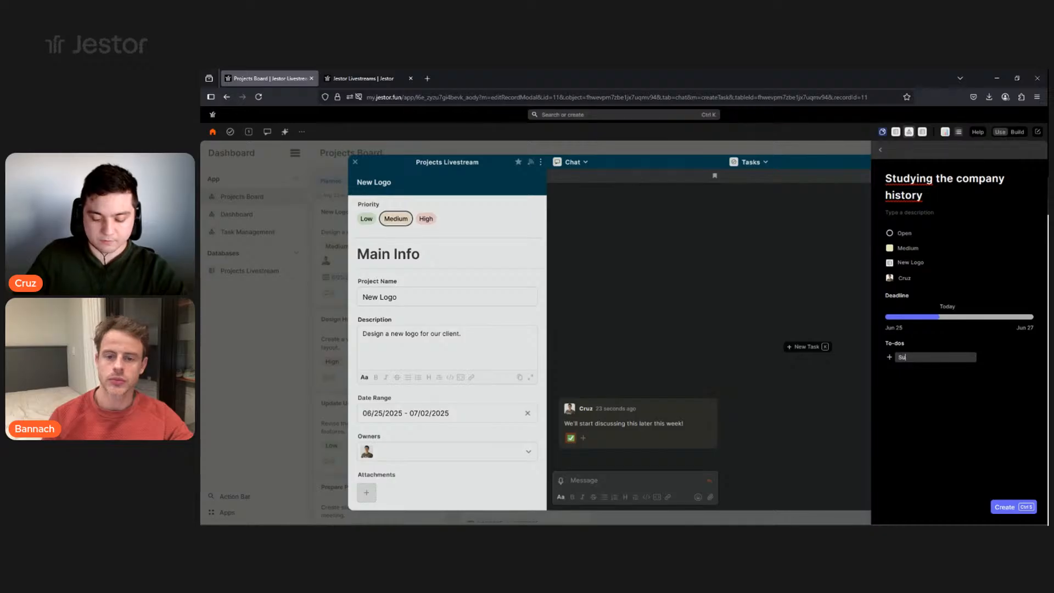
{"action": "type", "text": "btask 1"}
{"action": "key", "text": "Return"}
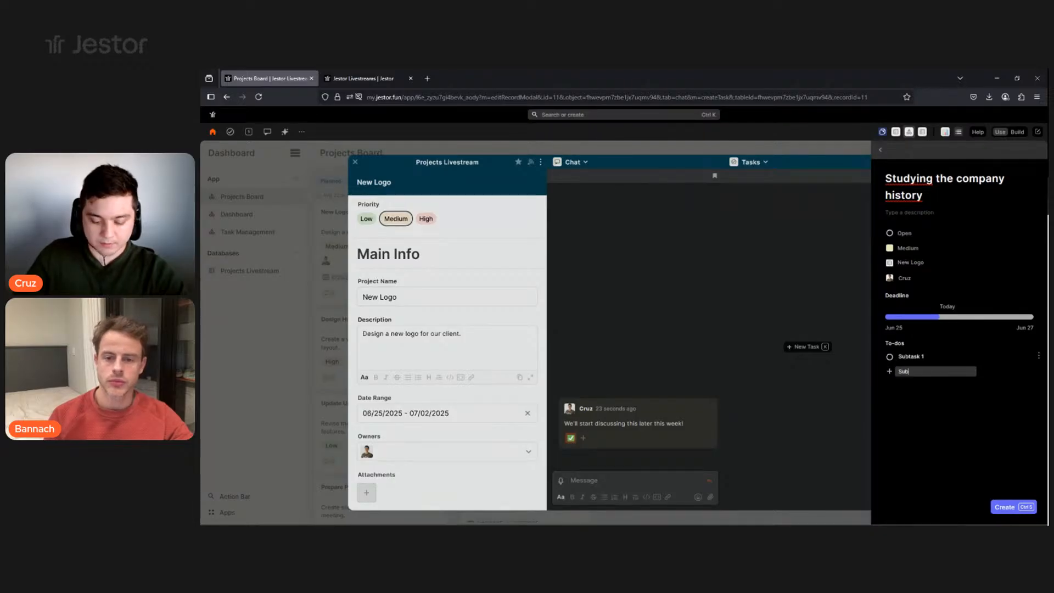
{"action": "type", "text": "Subtask 2"}
{"action": "key", "text": "Return"}
{"action": "left_click", "coordinate": [890, 358]}
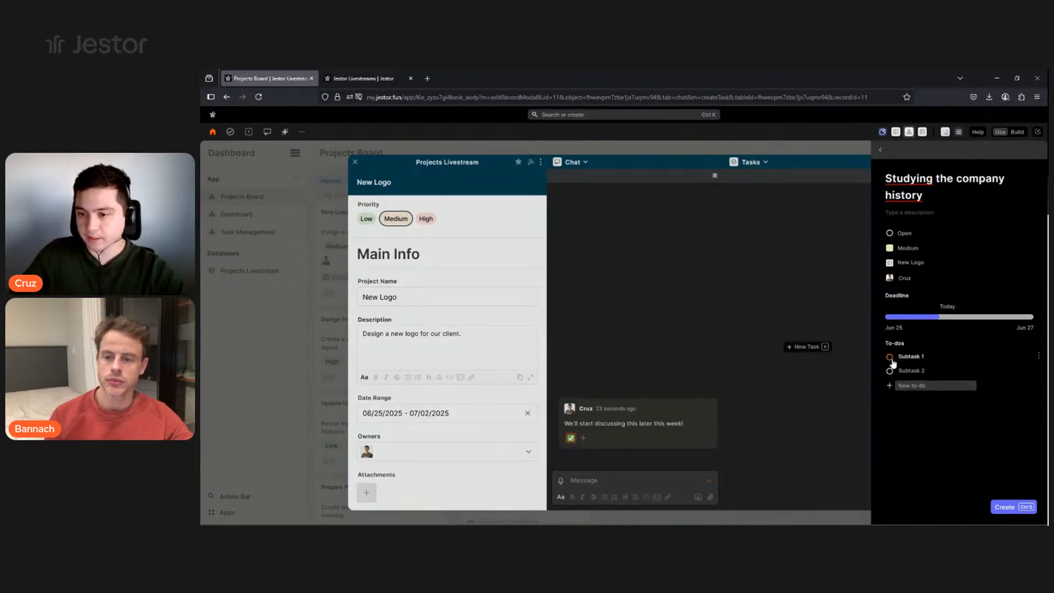
{"action": "left_click", "coordinate": [1002, 508]}
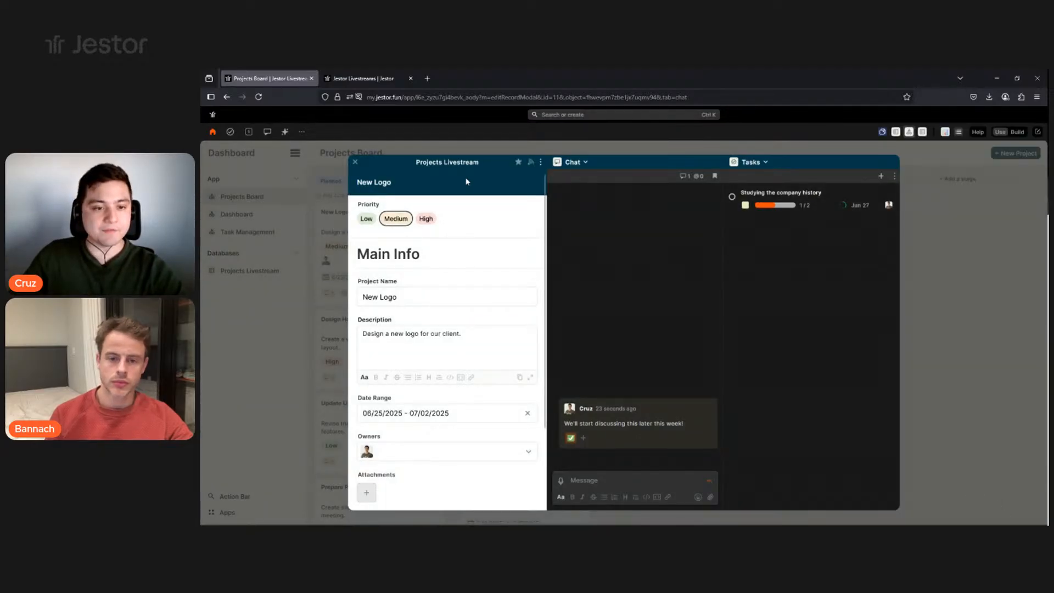
Look over the New Logo card's fields, check the task in the My tasks list, and return to the Projects Board.
{"action": "scroll", "coordinate": [454, 242], "scroll_direction": "down", "scroll_amount": 1}
{"action": "scroll", "coordinate": [455, 247], "scroll_direction": "down", "scroll_amount": 3}
{"action": "scroll", "coordinate": [455, 422], "scroll_direction": "up", "scroll_amount": 3}
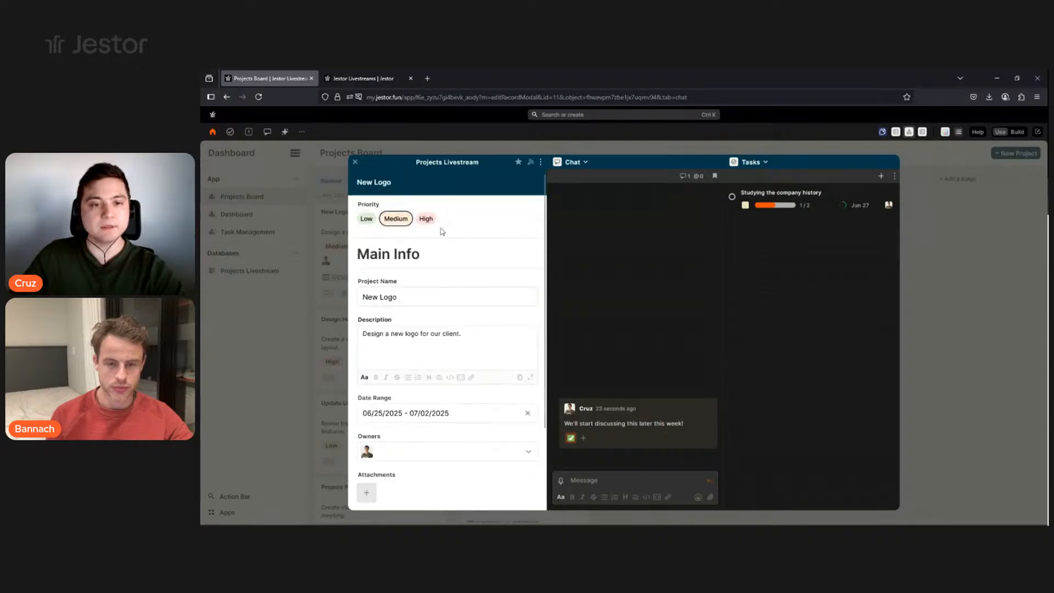
{"action": "scroll", "coordinate": [432, 346], "scroll_direction": "down", "scroll_amount": 3}
{"action": "scroll", "coordinate": [430, 369], "scroll_direction": "up", "scroll_amount": 3}
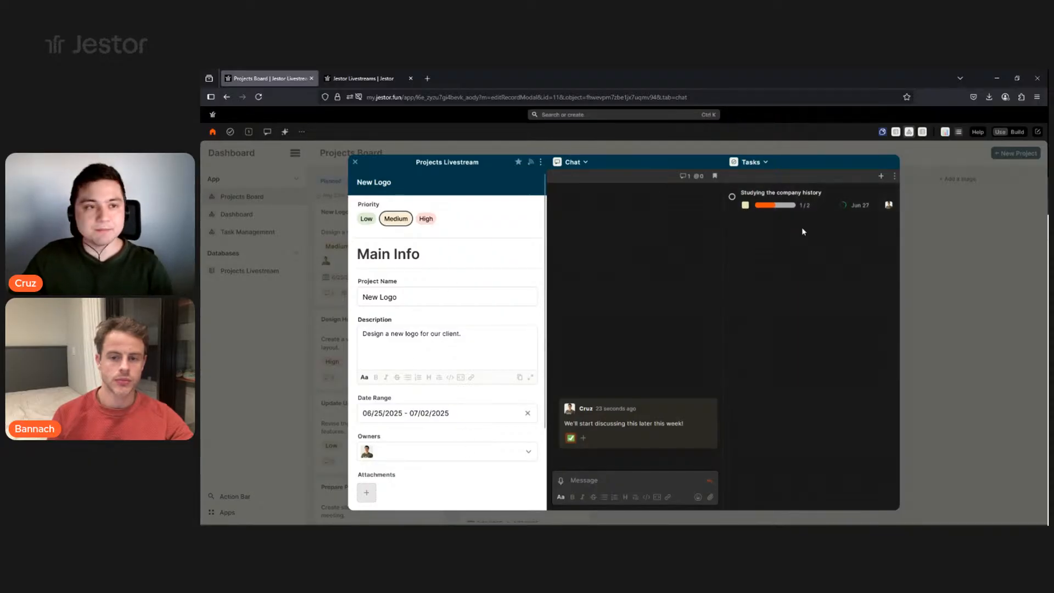
{"action": "key", "text": "Escape"}
{"action": "left_click", "coordinate": [233, 135]}
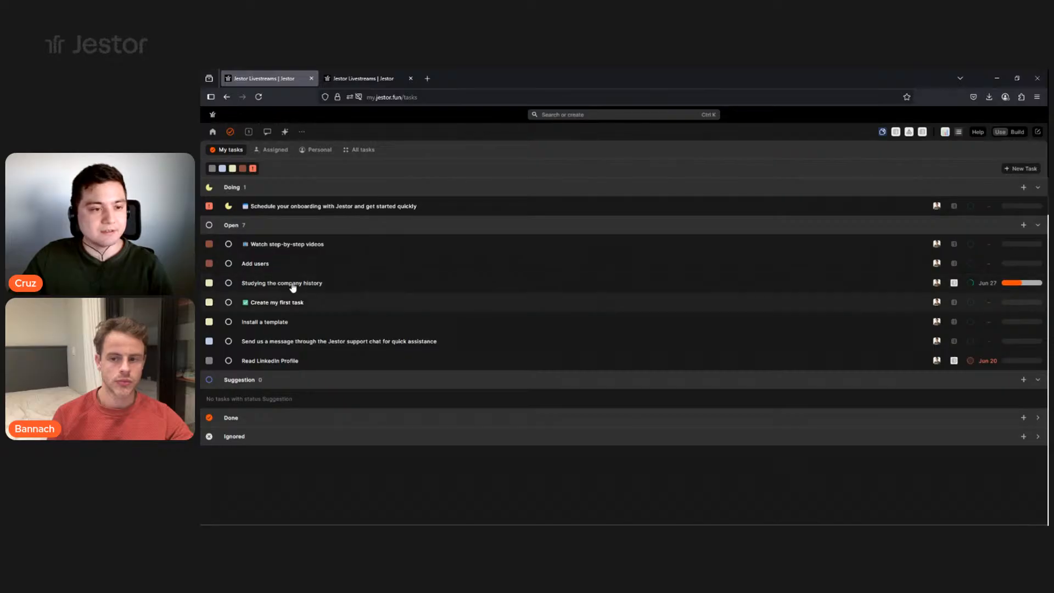
{"action": "left_click", "coordinate": [213, 132]}
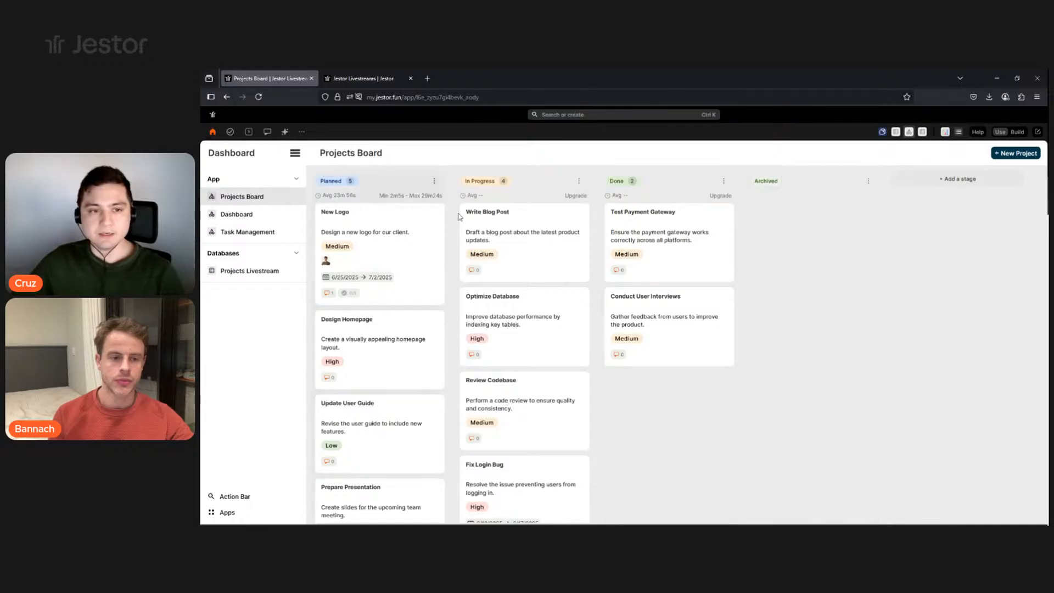
Set the New Logo card's title color to dark green.
{"action": "mouse_move", "coordinate": [435, 214]}
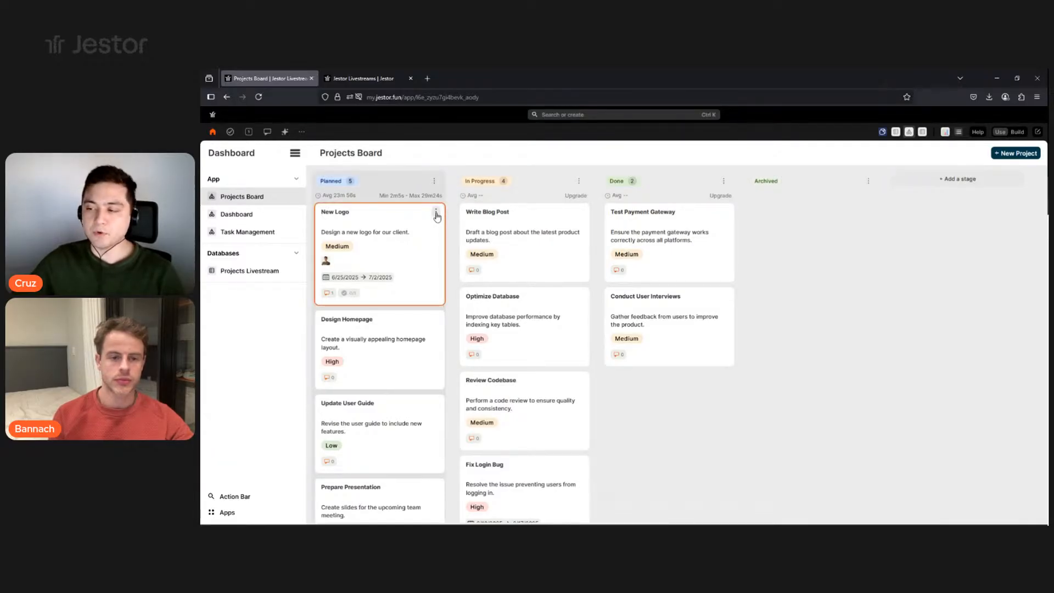
{"action": "left_click", "coordinate": [436, 213]}
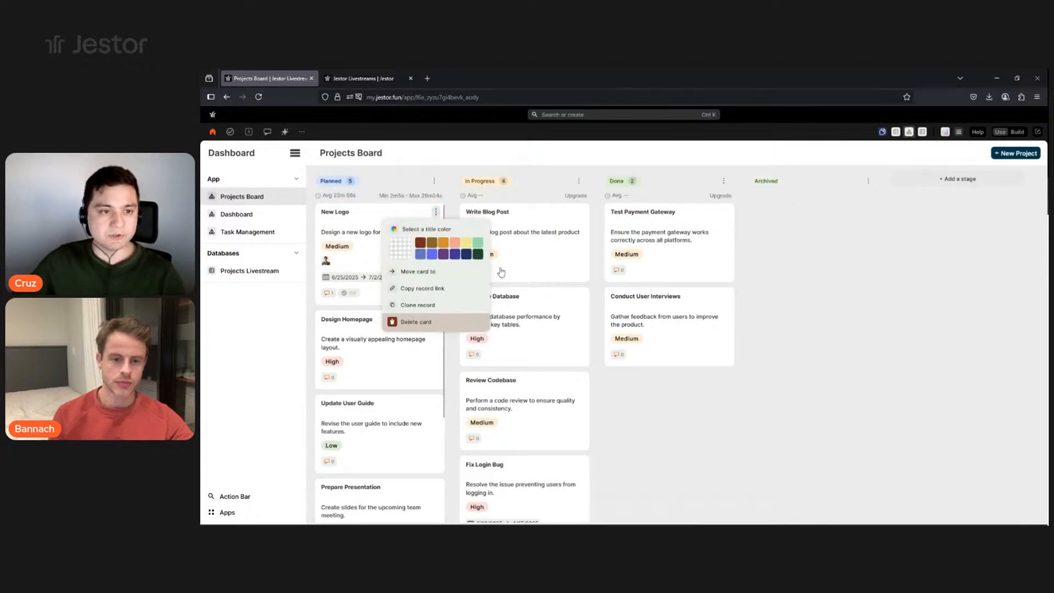
{"action": "left_click", "coordinate": [478, 254]}
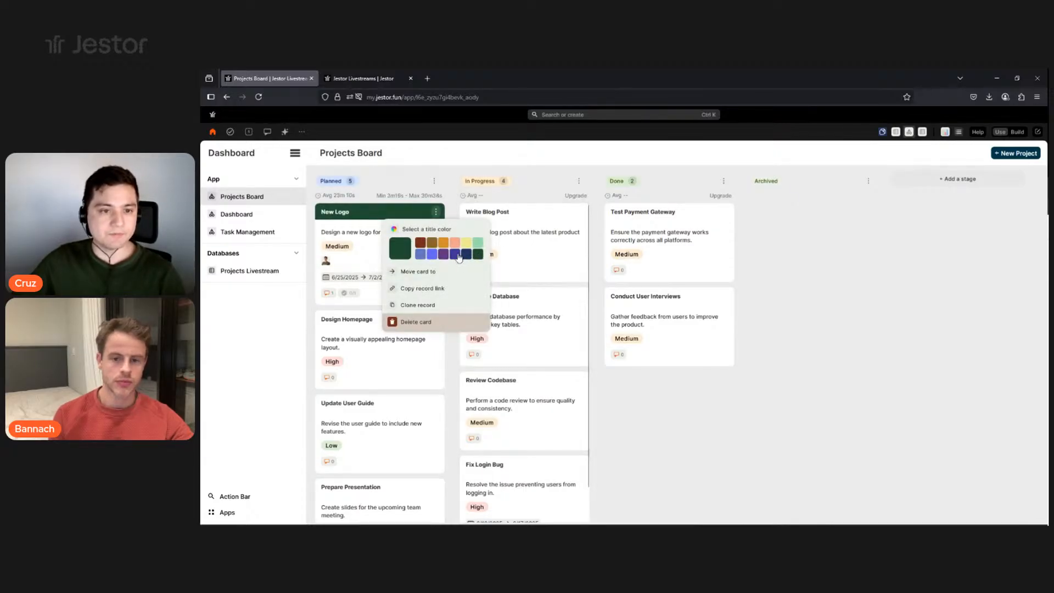
{"action": "left_click", "coordinate": [458, 254]}
{"action": "left_click", "coordinate": [478, 254]}
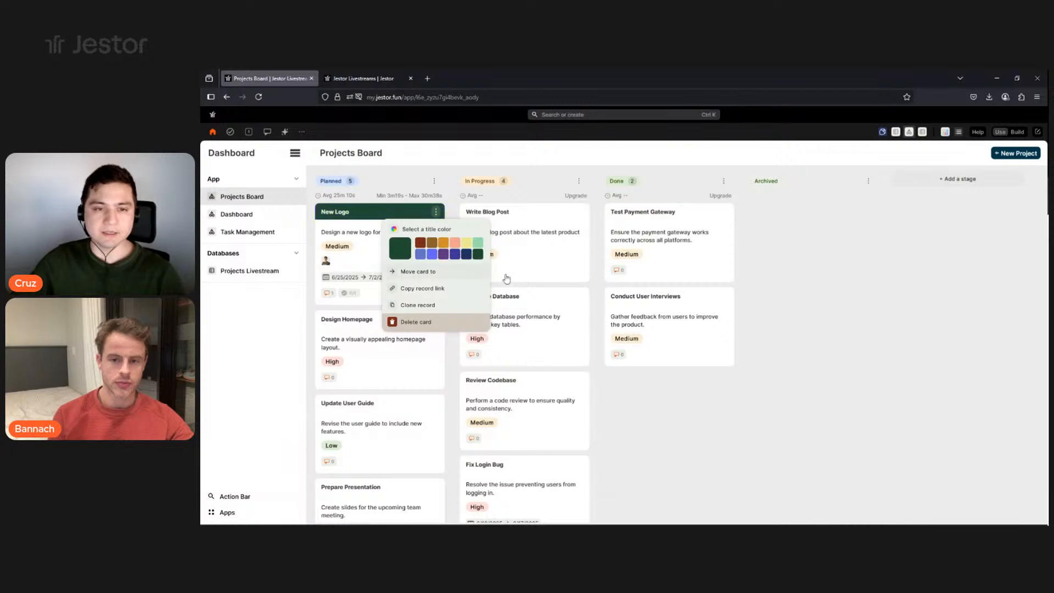
{"action": "left_click", "coordinate": [840, 267]}
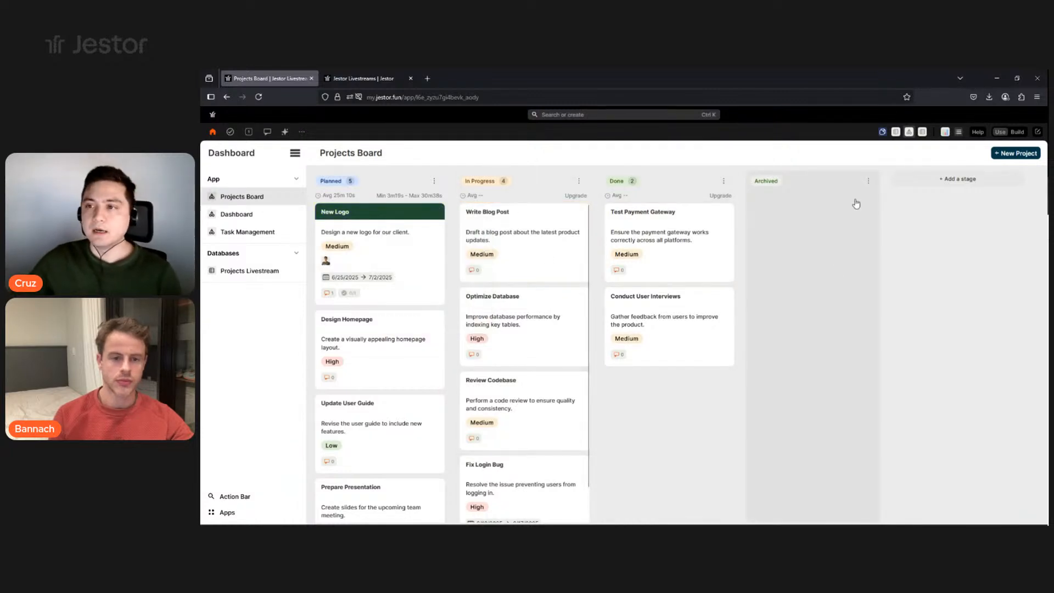
Open the Projects Board's Kanban block for editing and go to its conditional cards color settings.
{"action": "left_click", "coordinate": [1015, 132]}
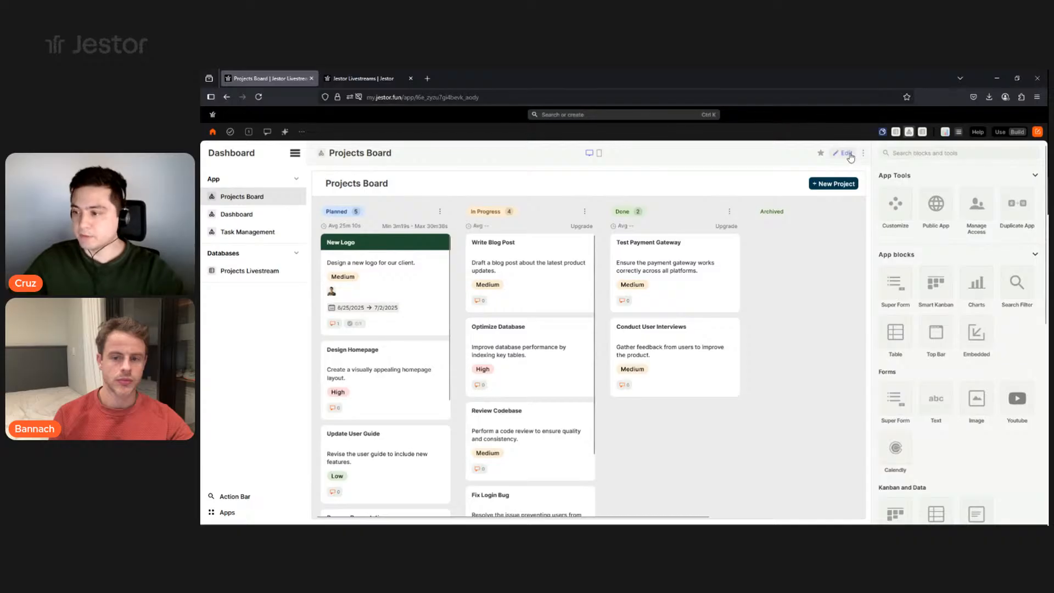
{"action": "left_click", "coordinate": [845, 153]}
{"action": "left_click", "coordinate": [828, 206]}
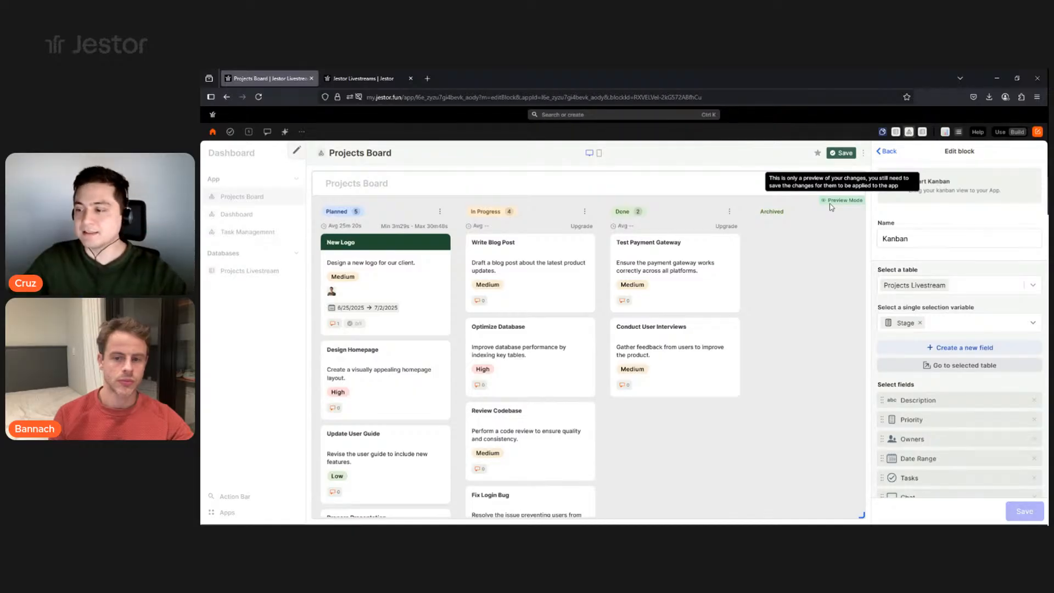
{"action": "scroll", "coordinate": [969, 358], "scroll_direction": "down", "scroll_amount": 4}
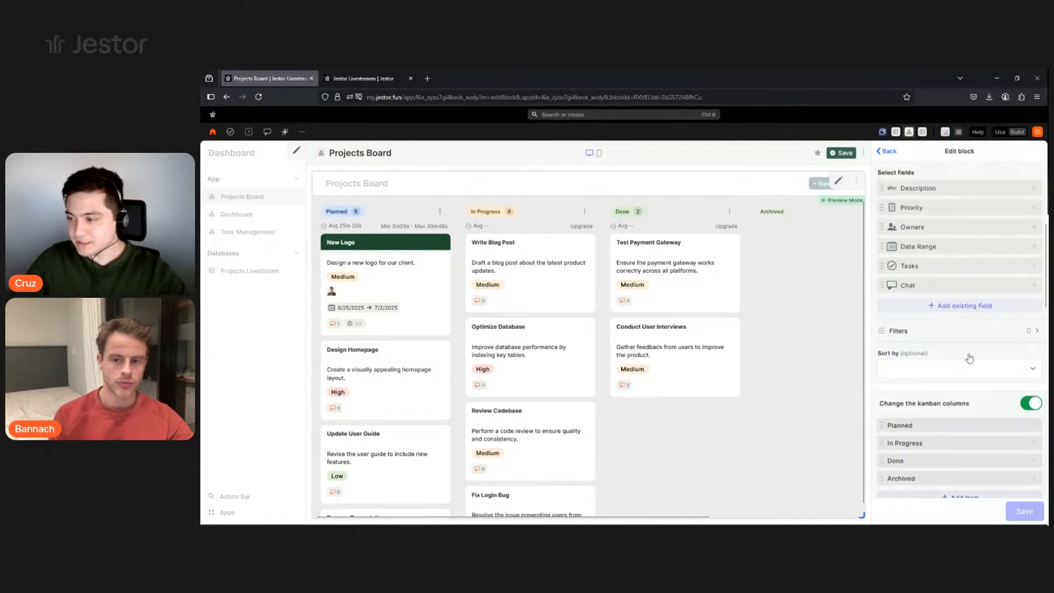
{"action": "scroll", "coordinate": [969, 357], "scroll_direction": "down", "scroll_amount": 8}
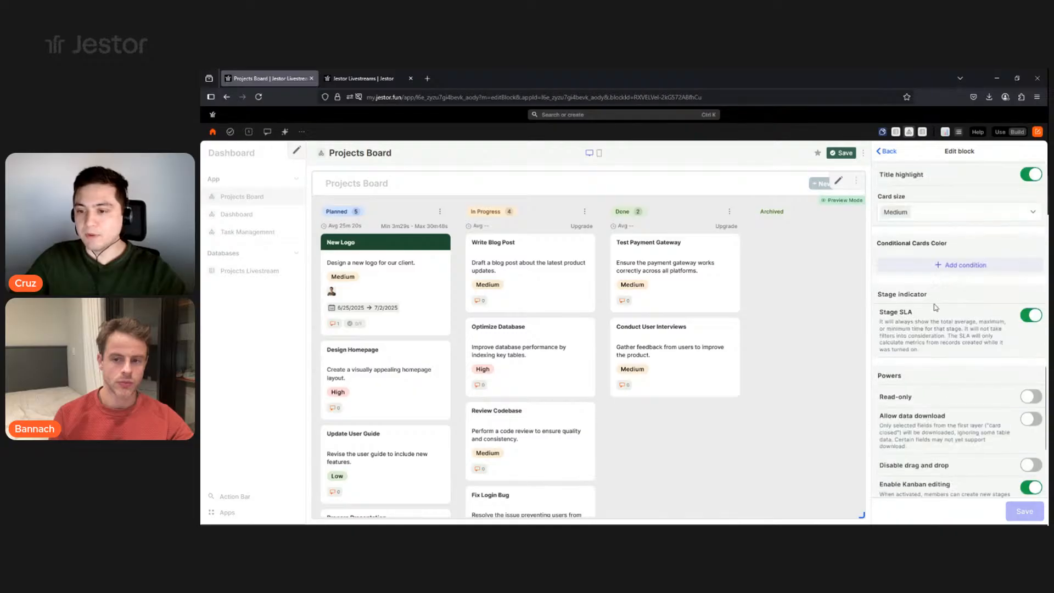
{"action": "scroll", "coordinate": [938, 324], "scroll_direction": "up", "scroll_amount": 2}
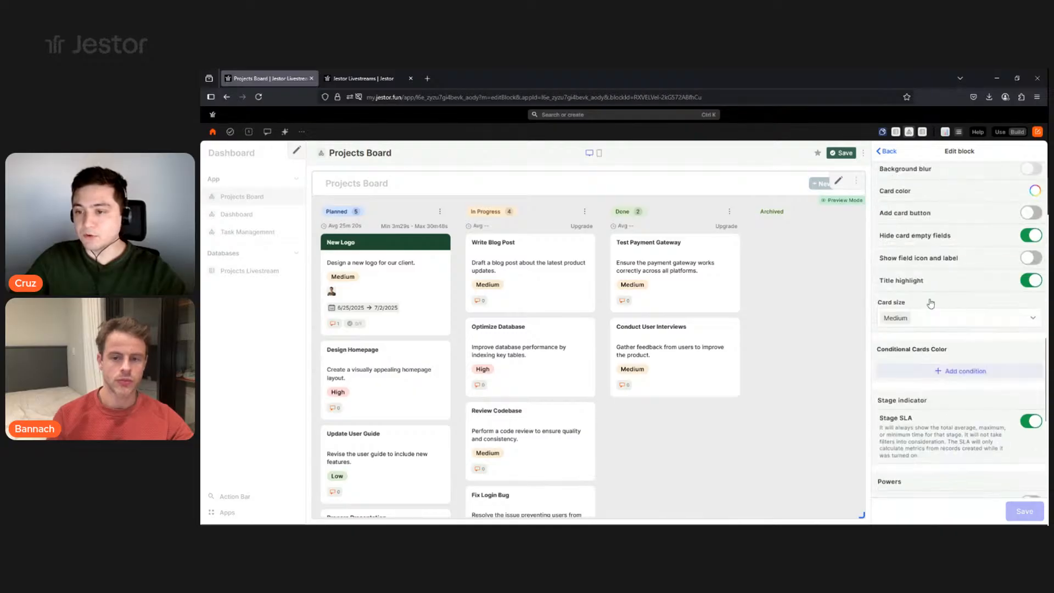
Add a conditional card color to the Kanban block and set it to the light beige #d8d6cb.
{"action": "left_click", "coordinate": [921, 371]}
{"action": "left_click", "coordinate": [935, 371]}
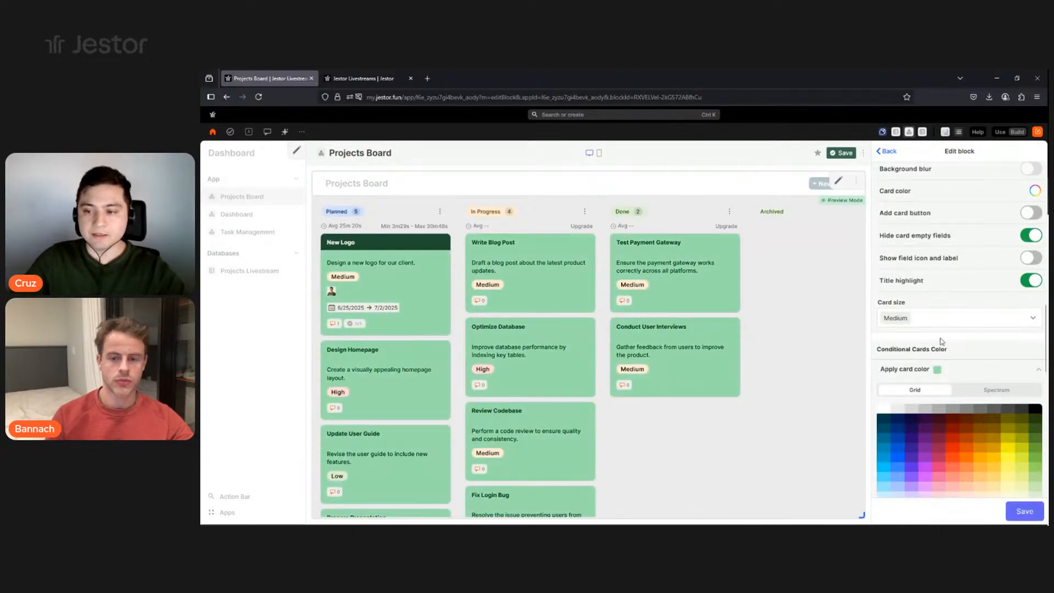
{"action": "scroll", "coordinate": [940, 341], "scroll_direction": "down", "scroll_amount": 2}
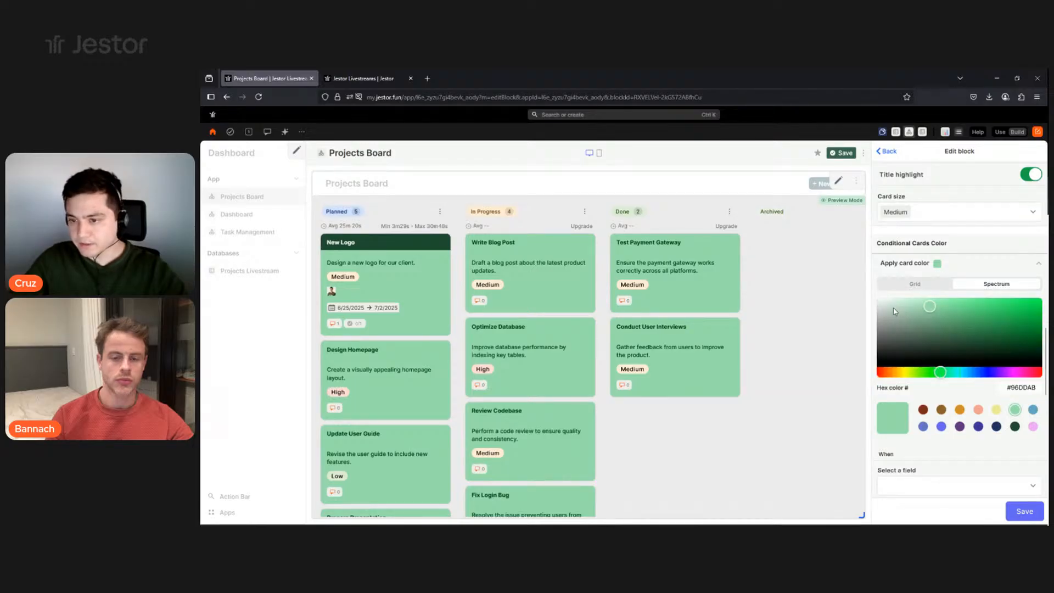
{"action": "left_click", "coordinate": [893, 309]}
{"action": "left_click_drag", "start_coordinate": [913, 374], "coordinate": [902, 378]}
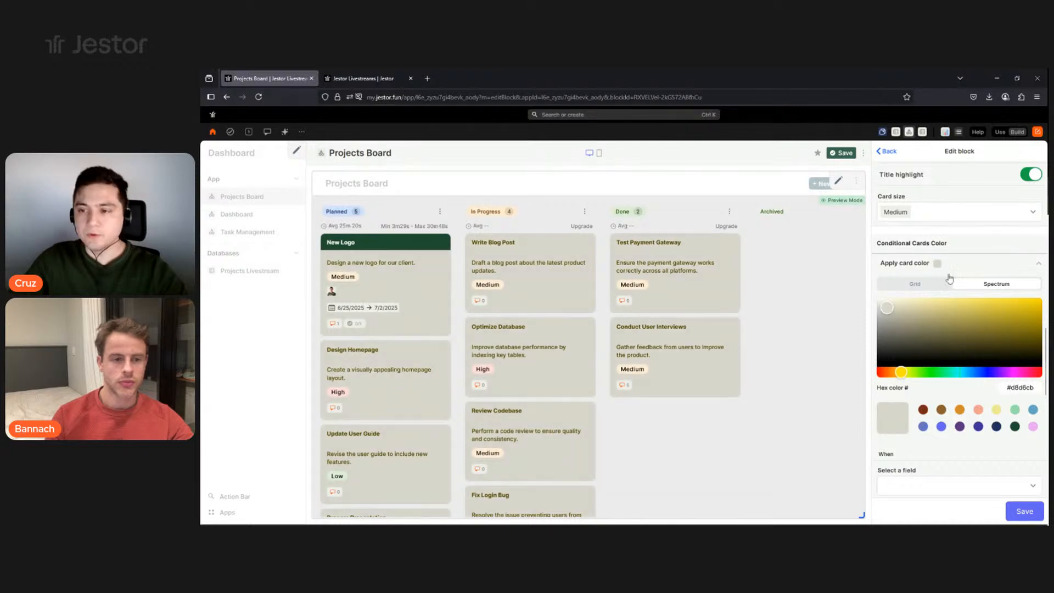
Apply the card color when Owners has any of Logged user, save the changes and return to the board in use mode.
{"action": "scroll", "coordinate": [963, 324], "scroll_direction": "down", "scroll_amount": 2}
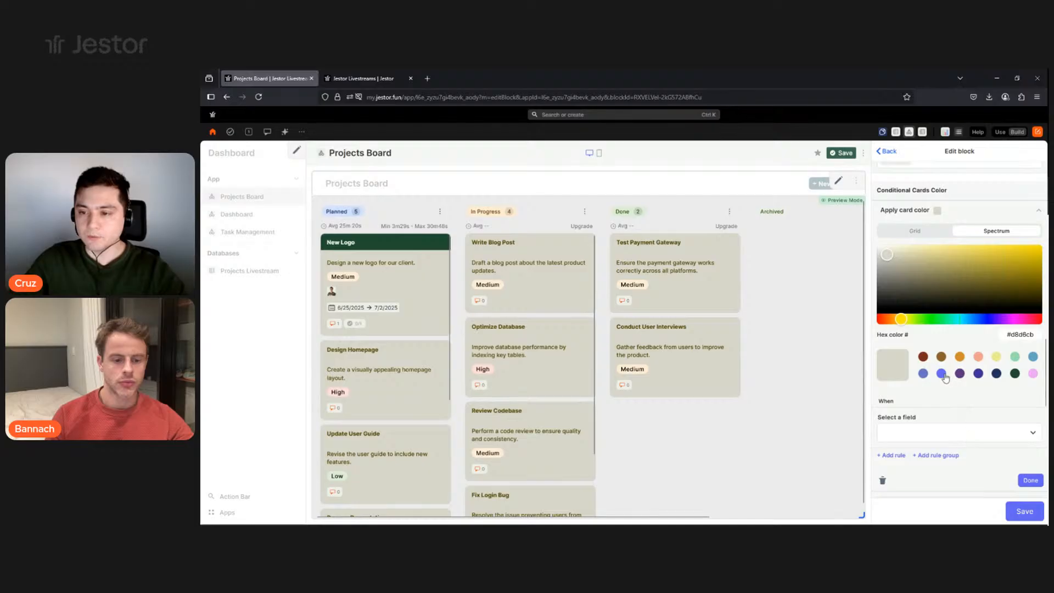
{"action": "left_click", "coordinate": [933, 432]}
{"action": "scroll", "coordinate": [920, 389], "scroll_direction": "down", "scroll_amount": 2}
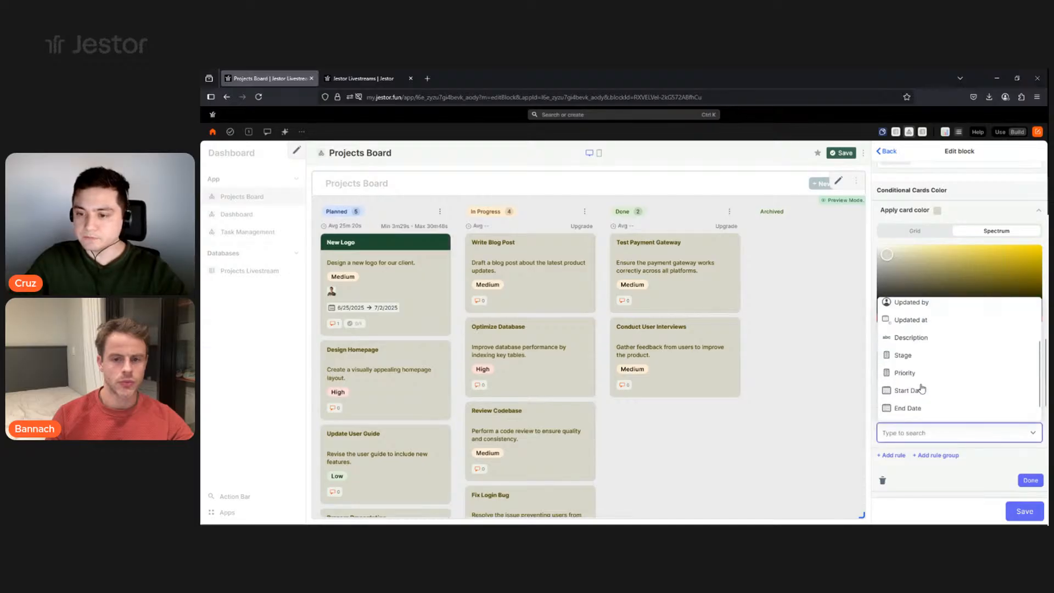
{"action": "scroll", "coordinate": [922, 389], "scroll_direction": "down", "scroll_amount": 2}
{"action": "left_click", "coordinate": [927, 409]}
{"action": "scroll", "coordinate": [936, 434], "scroll_direction": "down", "scroll_amount": 4}
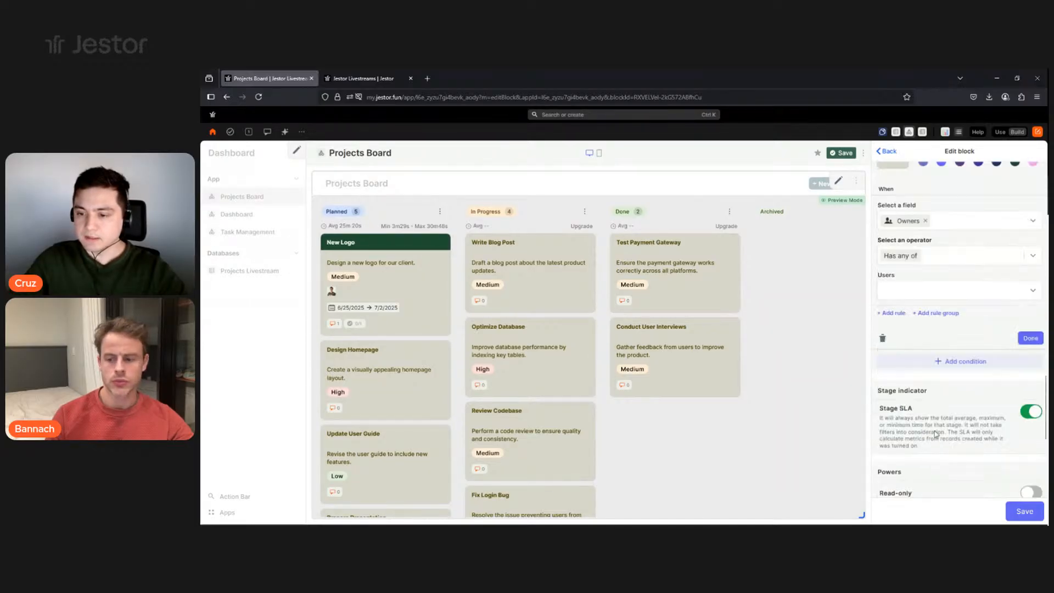
{"action": "left_click", "coordinate": [933, 295]}
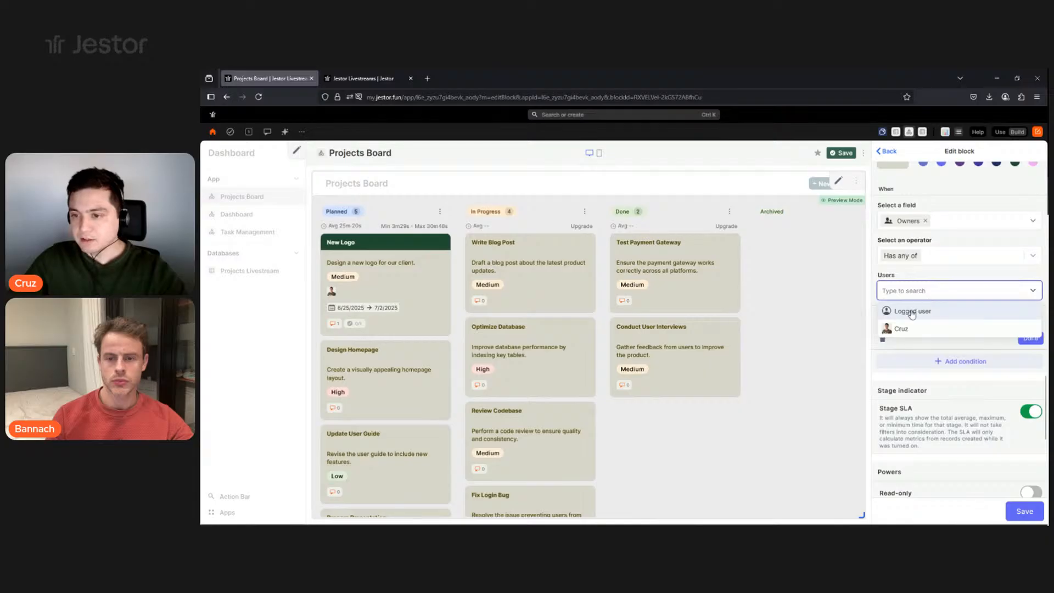
{"action": "left_click", "coordinate": [911, 312]}
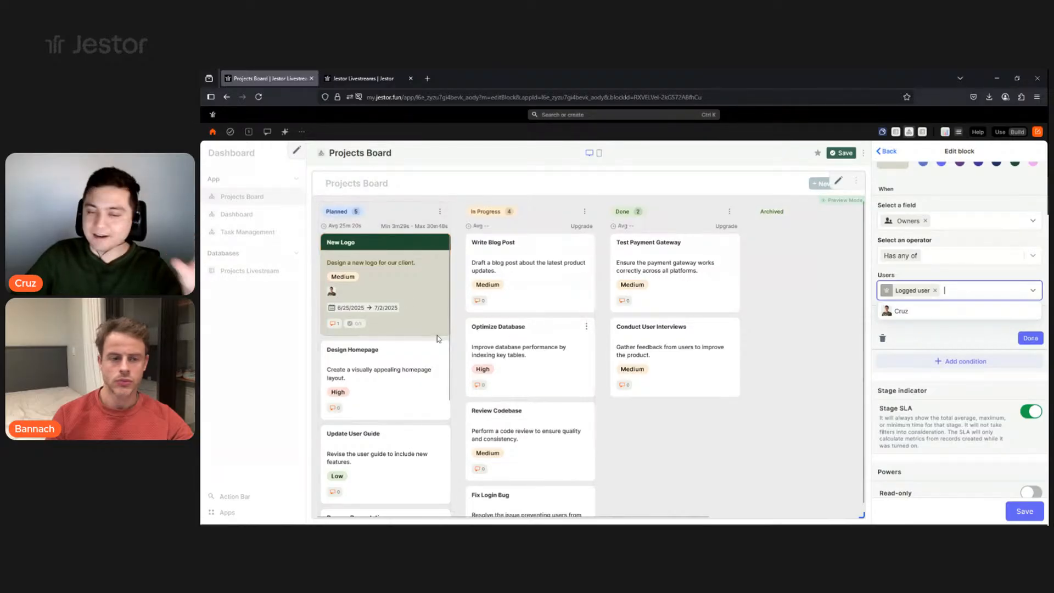
{"action": "left_click", "coordinate": [971, 334]}
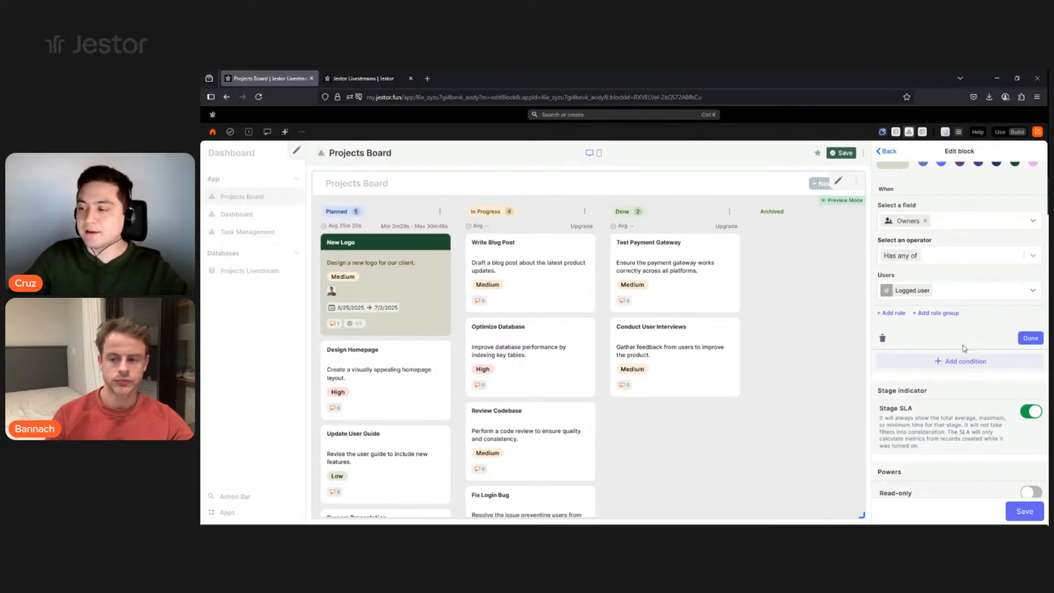
{"action": "left_click", "coordinate": [1024, 510]}
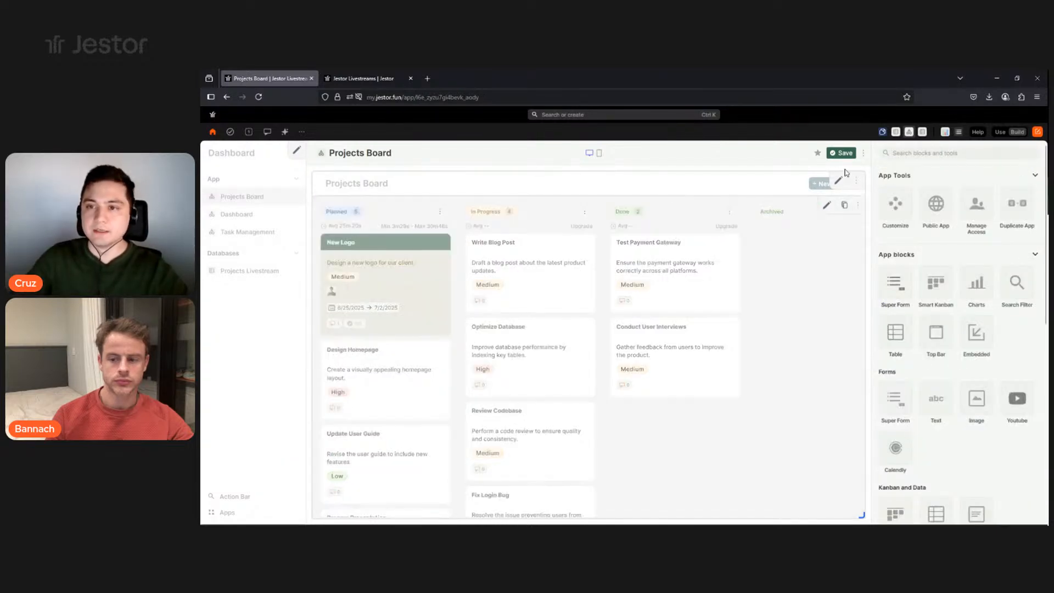
{"action": "left_click", "coordinate": [1001, 133]}
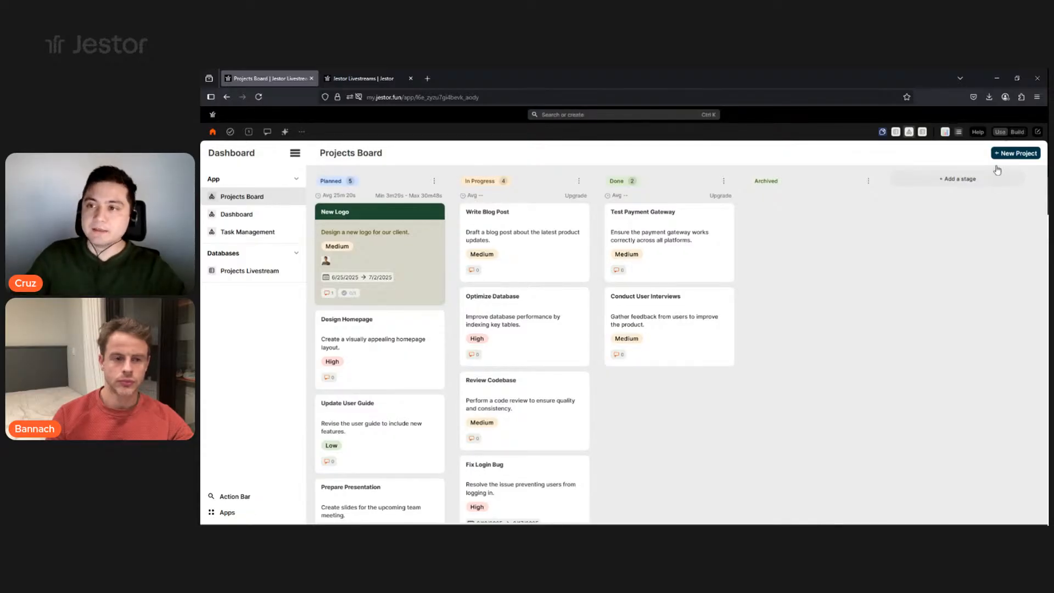
Start a new Search Filter block on the Projects Board and name it "Custom Filter".
{"action": "left_click", "coordinate": [1016, 132]}
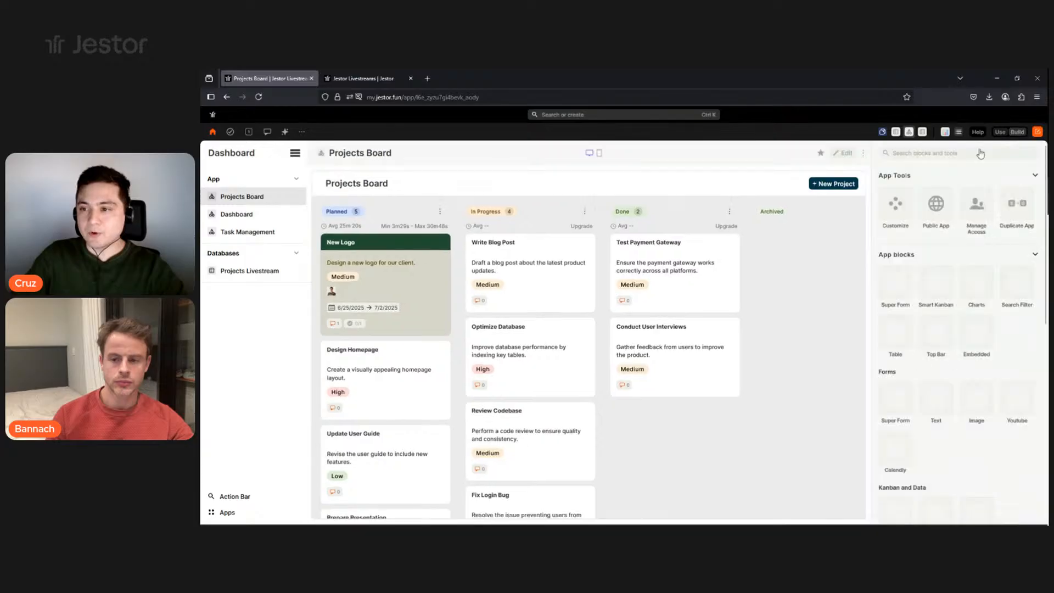
{"action": "left_click", "coordinate": [1022, 285]}
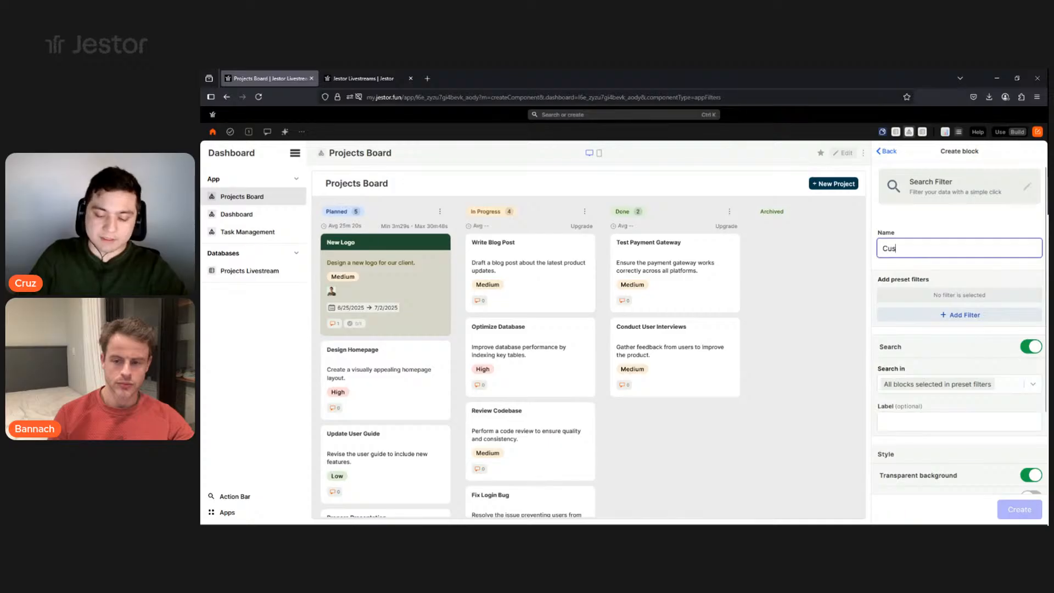
{"action": "type", "text": "Custom Filter"}
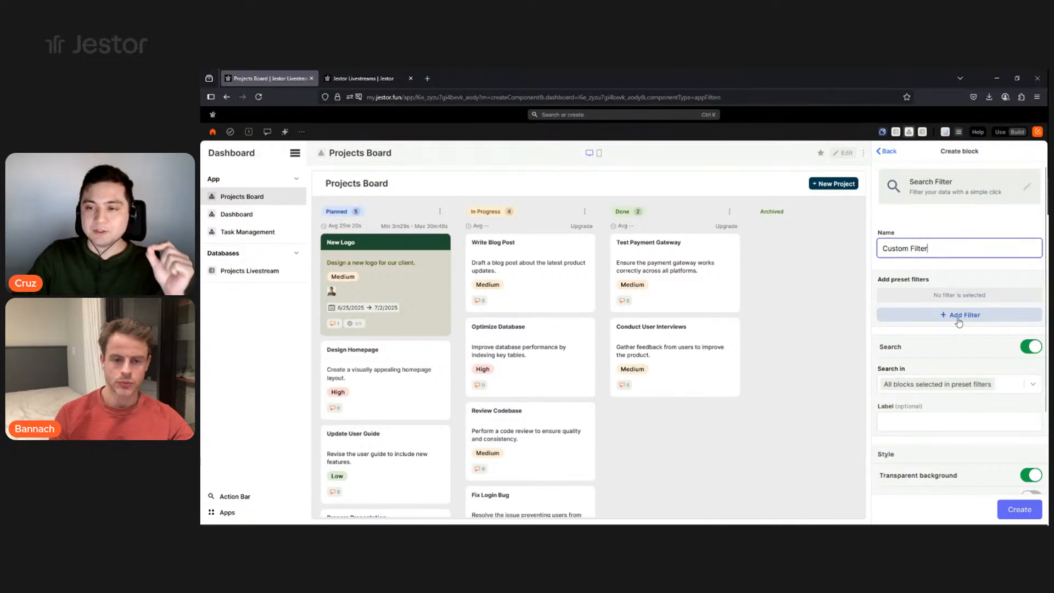
Add a flexible filter button named "Filter" in dark blue, based on the Projects Livestream table.
{"action": "left_click", "coordinate": [958, 323]}
{"action": "left_click", "coordinate": [930, 199]}
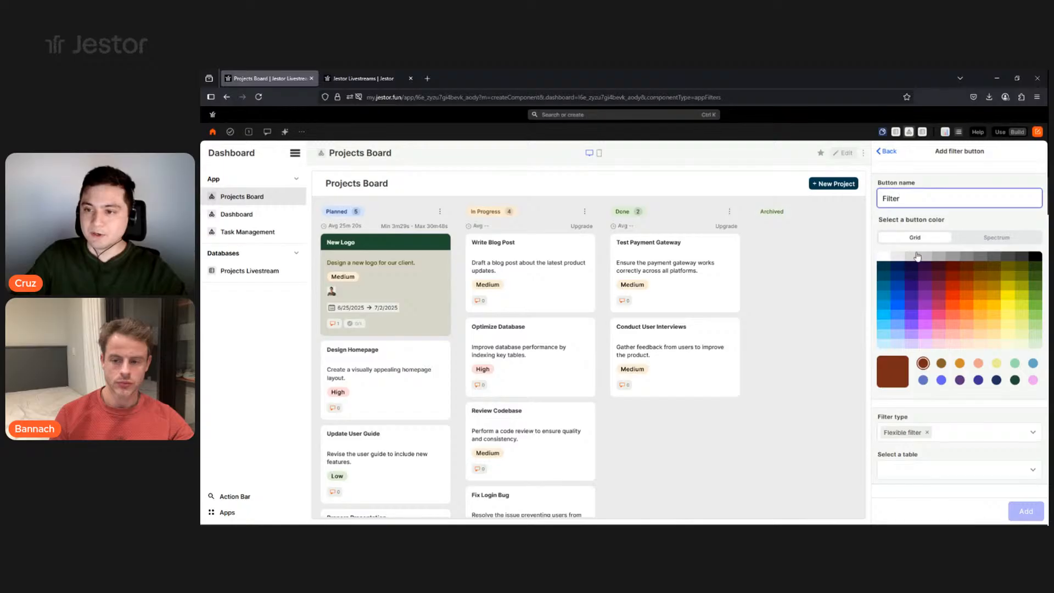
{"action": "left_click", "coordinate": [888, 269]}
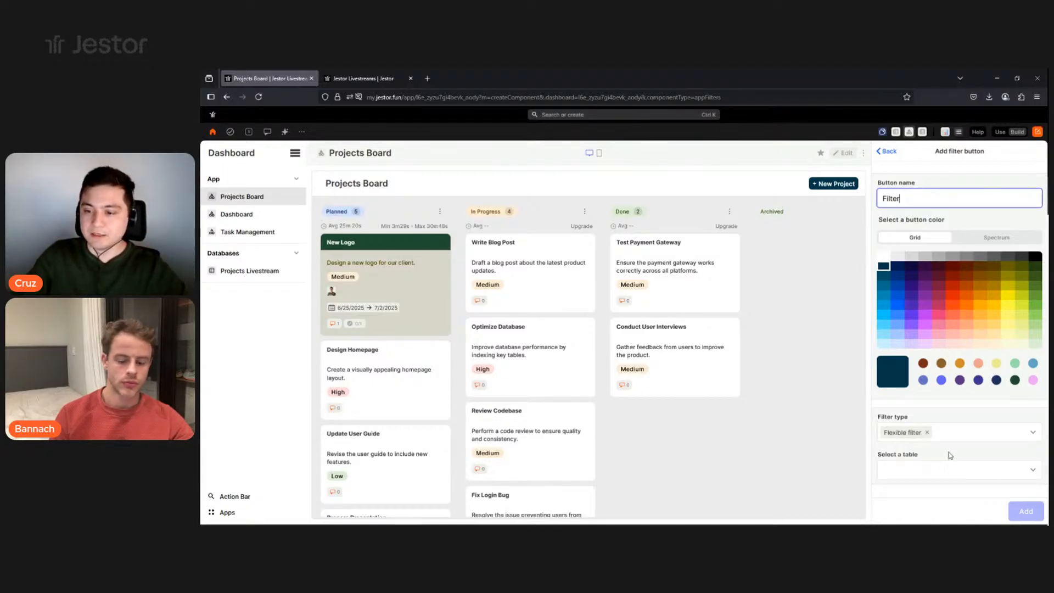
{"action": "left_click", "coordinate": [993, 474]}
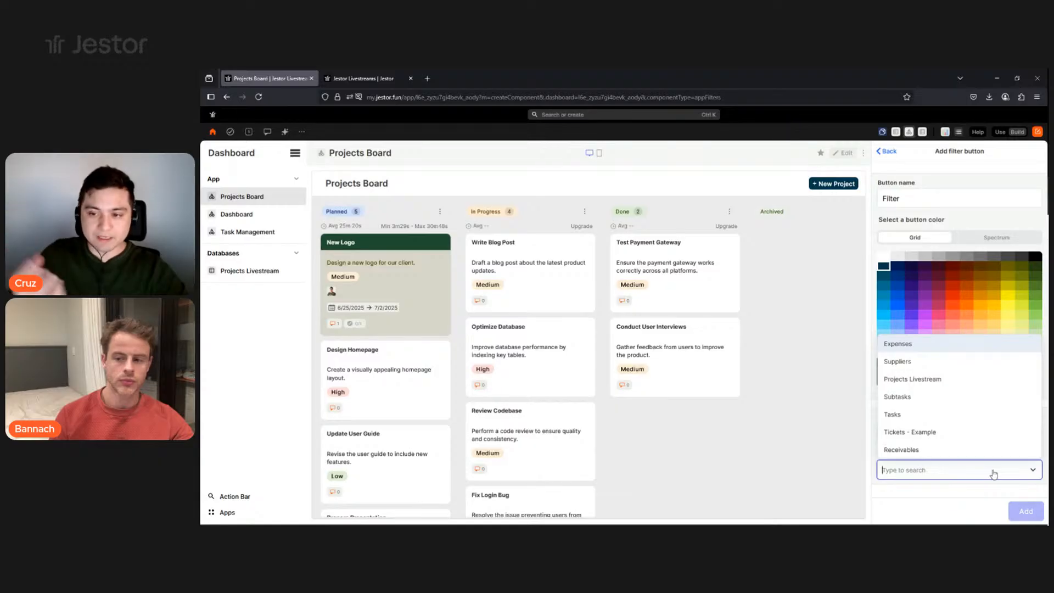
{"action": "type", "text": "proje"}
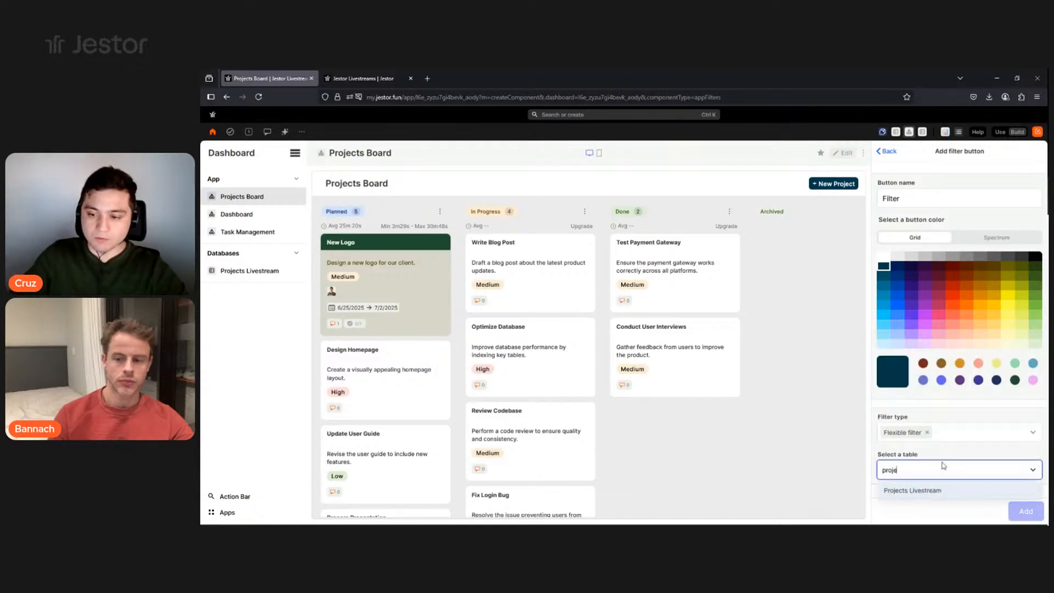
{"action": "left_click", "coordinate": [929, 494]}
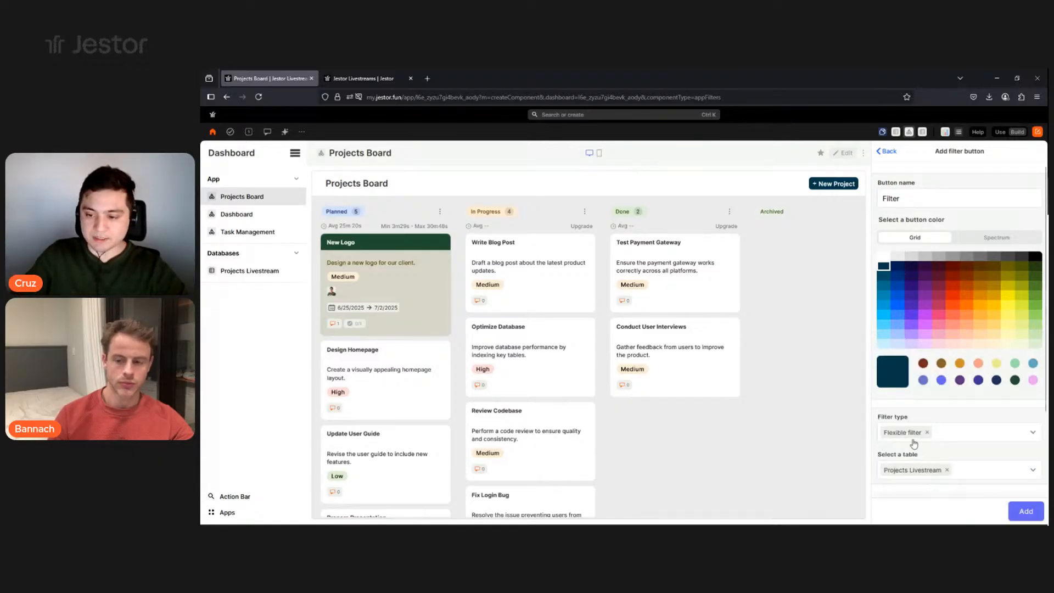
Link the filter button to the Kanban component, add the button and create the Search Filter block.
{"action": "scroll", "coordinate": [947, 439], "scroll_direction": "down", "scroll_amount": 2}
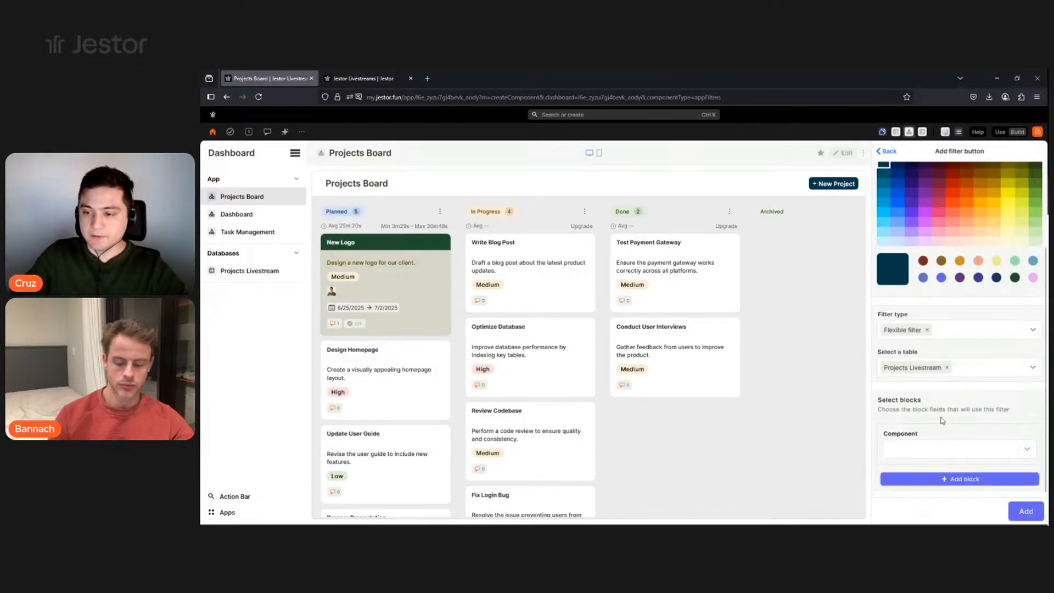
{"action": "left_click", "coordinate": [944, 450]}
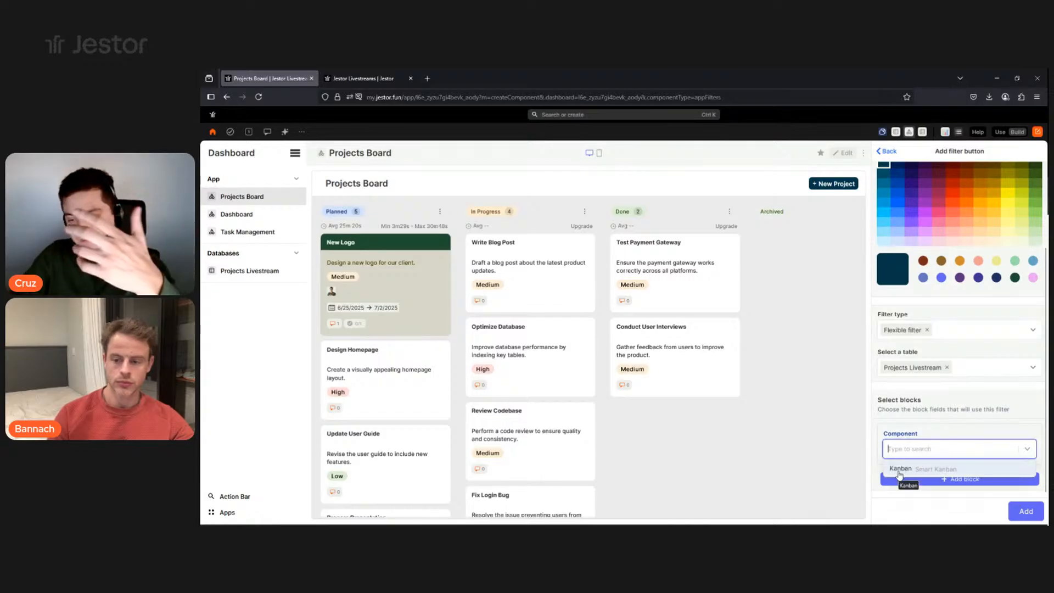
{"action": "left_click", "coordinate": [900, 468]}
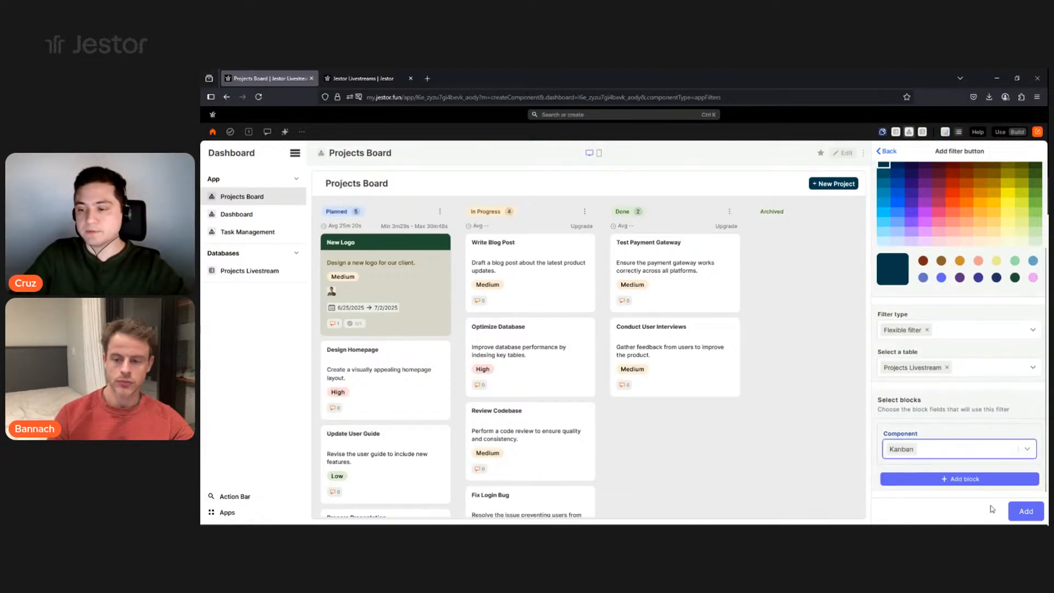
{"action": "left_click", "coordinate": [1021, 511]}
{"action": "left_click", "coordinate": [1017, 510]}
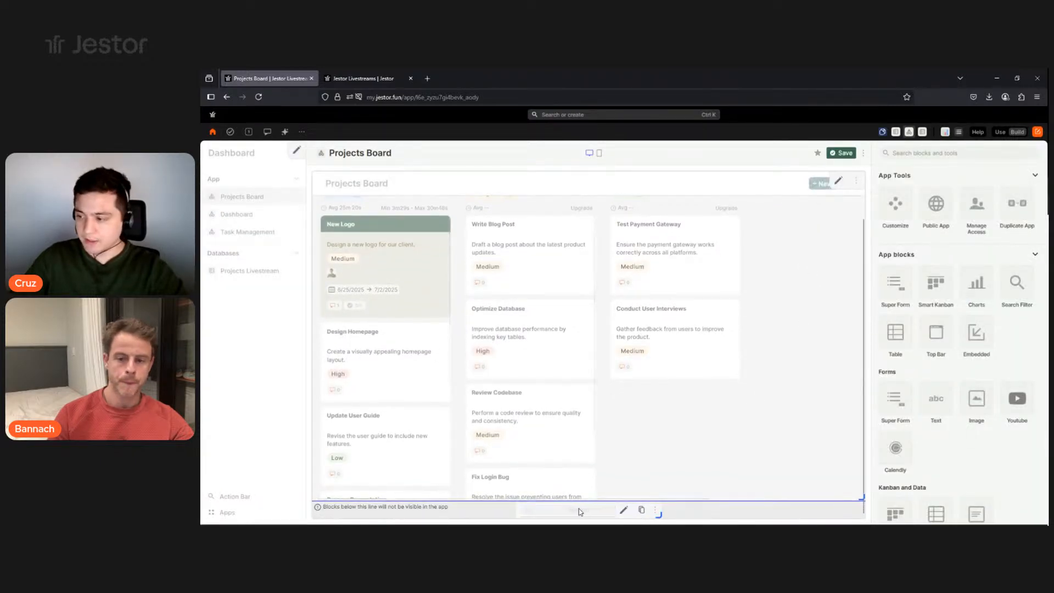
Set the title bar's search filter to Custom Filter and save the block and the Projects Board.
{"action": "left_click", "coordinate": [841, 180]}
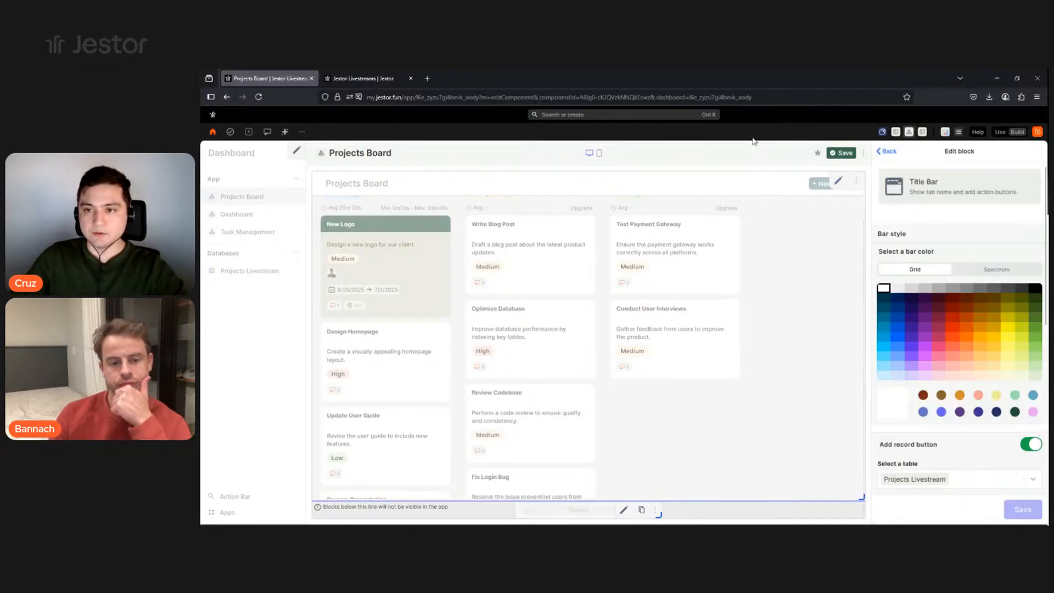
{"action": "scroll", "coordinate": [983, 395], "scroll_direction": "down", "scroll_amount": 3}
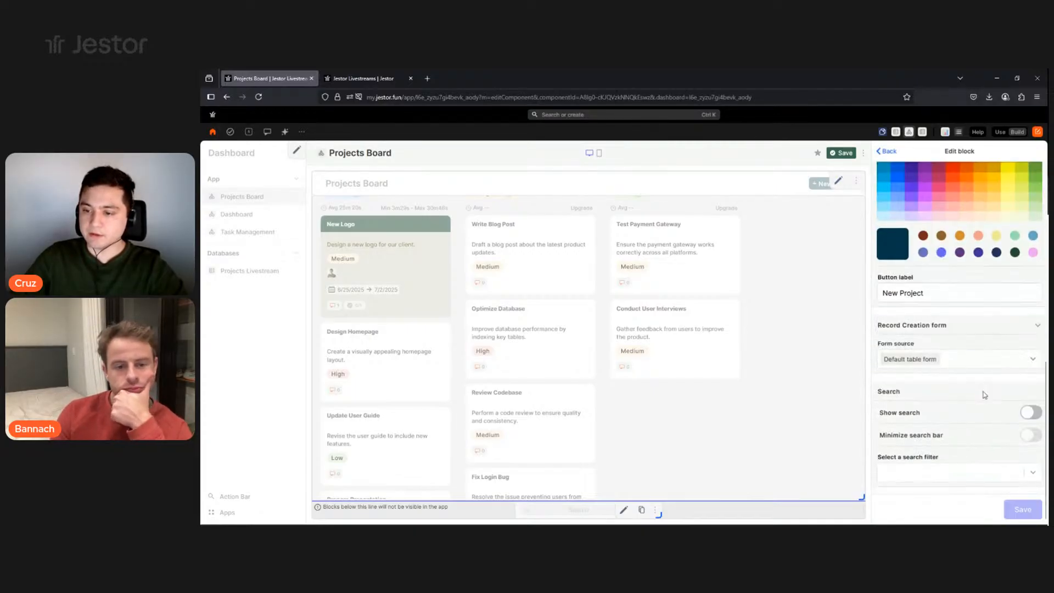
{"action": "left_click", "coordinate": [936, 473]}
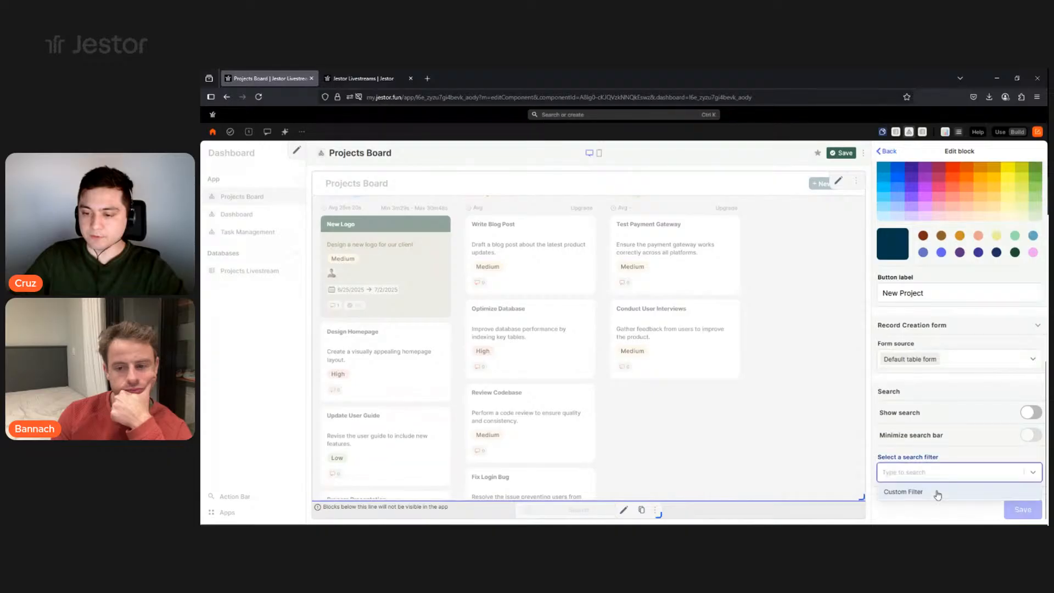
{"action": "left_click", "coordinate": [936, 490]}
{"action": "left_click", "coordinate": [1023, 510]}
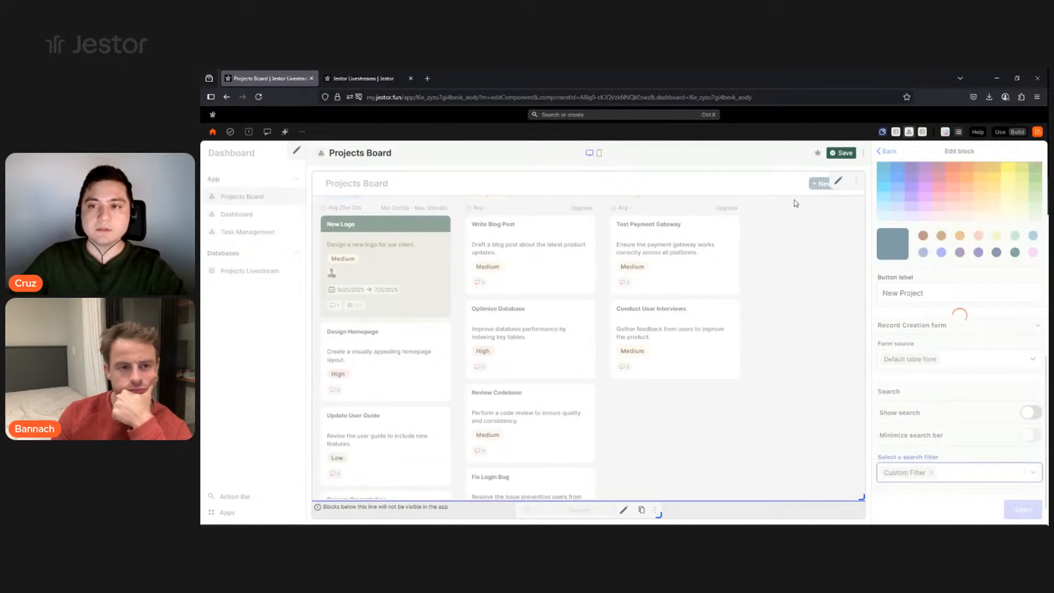
{"action": "left_click", "coordinate": [846, 158]}
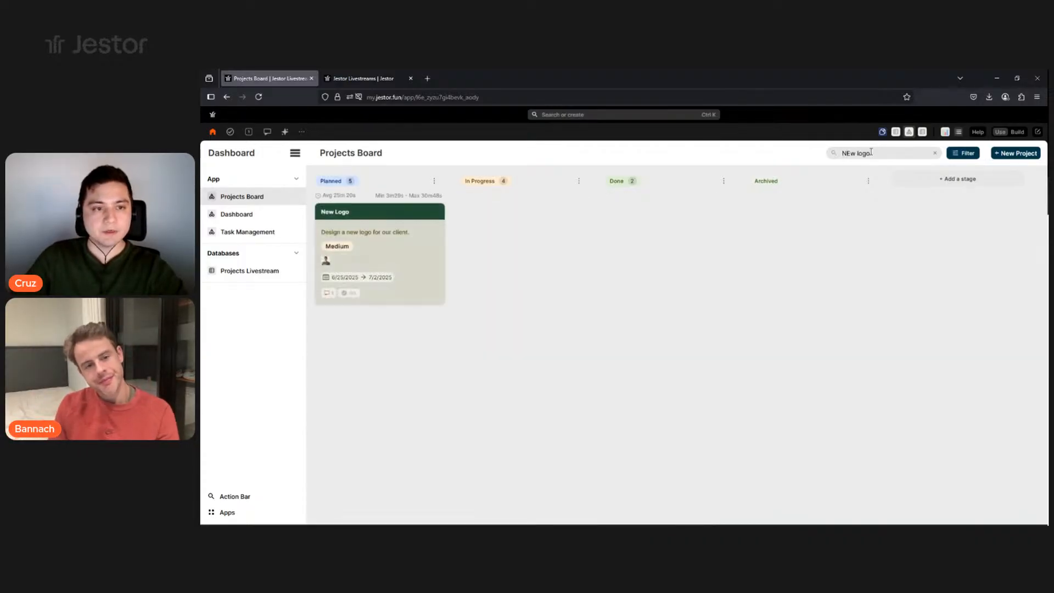
Clear the board's search and filter the projects to those whose Priority is any of High.
{"action": "left_click", "coordinate": [934, 153]}
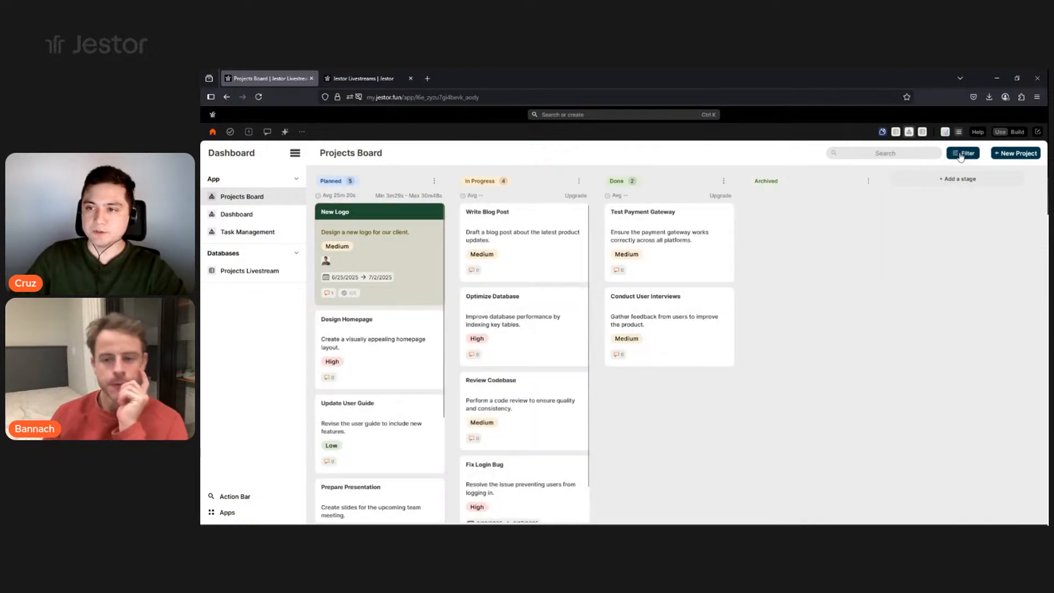
{"action": "left_click", "coordinate": [962, 154]}
{"action": "left_click", "coordinate": [909, 199]}
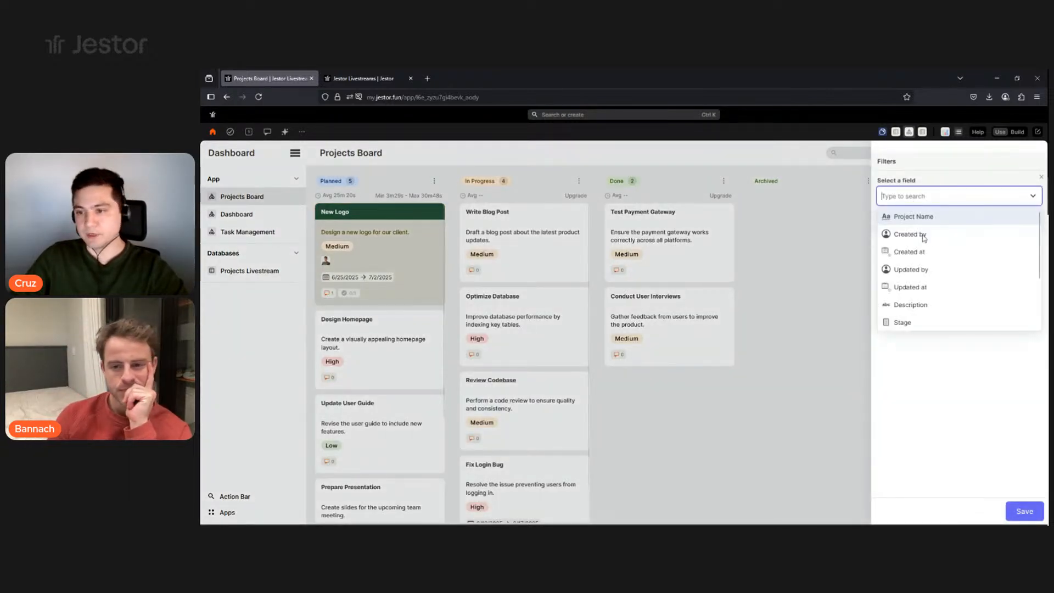
{"action": "scroll", "coordinate": [936, 253], "scroll_direction": "down", "scroll_amount": 2}
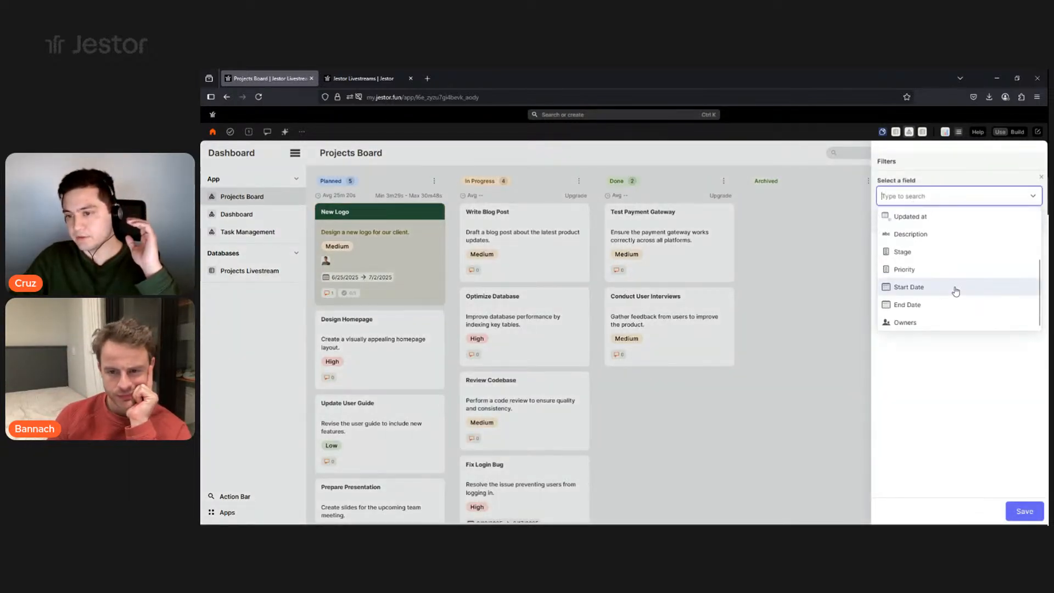
{"action": "left_click", "coordinate": [927, 269]}
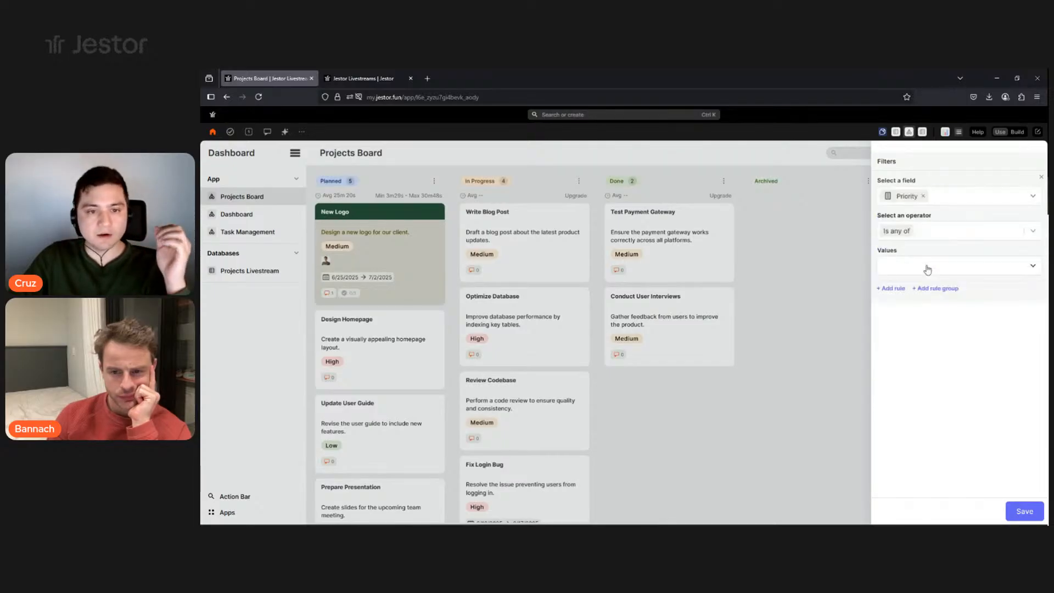
{"action": "left_click", "coordinate": [931, 267]}
{"action": "left_click", "coordinate": [906, 323]}
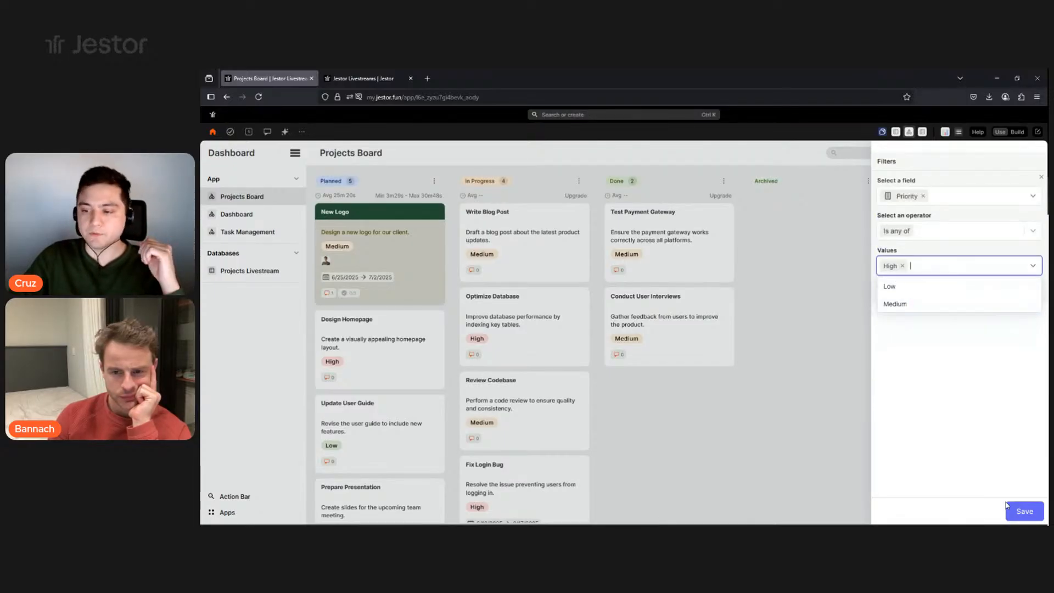
{"action": "left_click", "coordinate": [1024, 512]}
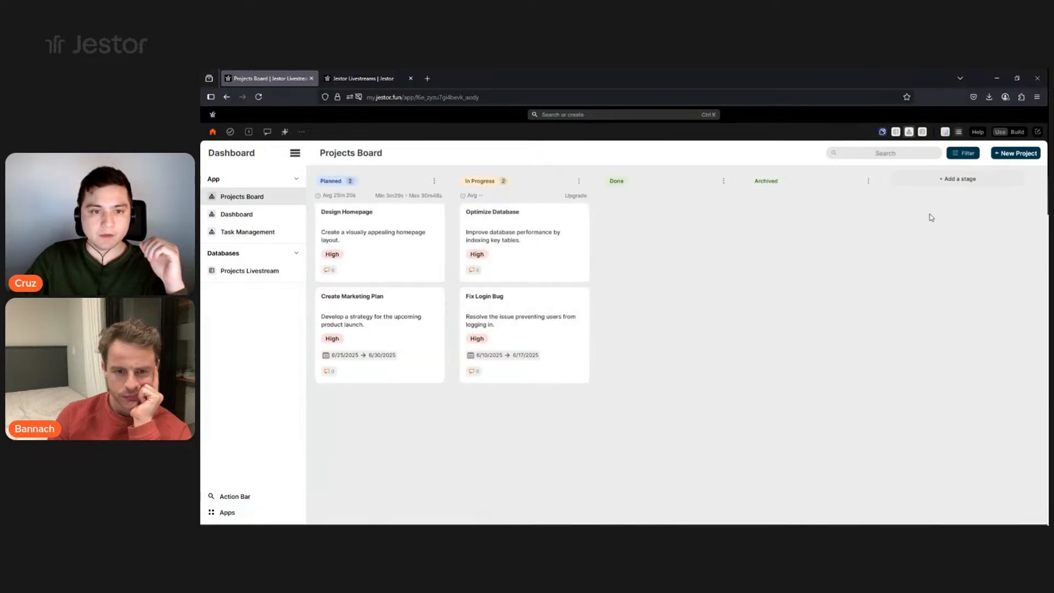
Remove the Priority rule from the board's filter, apply the change, and browse the fields available for filtering.
{"action": "left_click", "coordinate": [960, 155]}
{"action": "left_click", "coordinate": [1039, 179]}
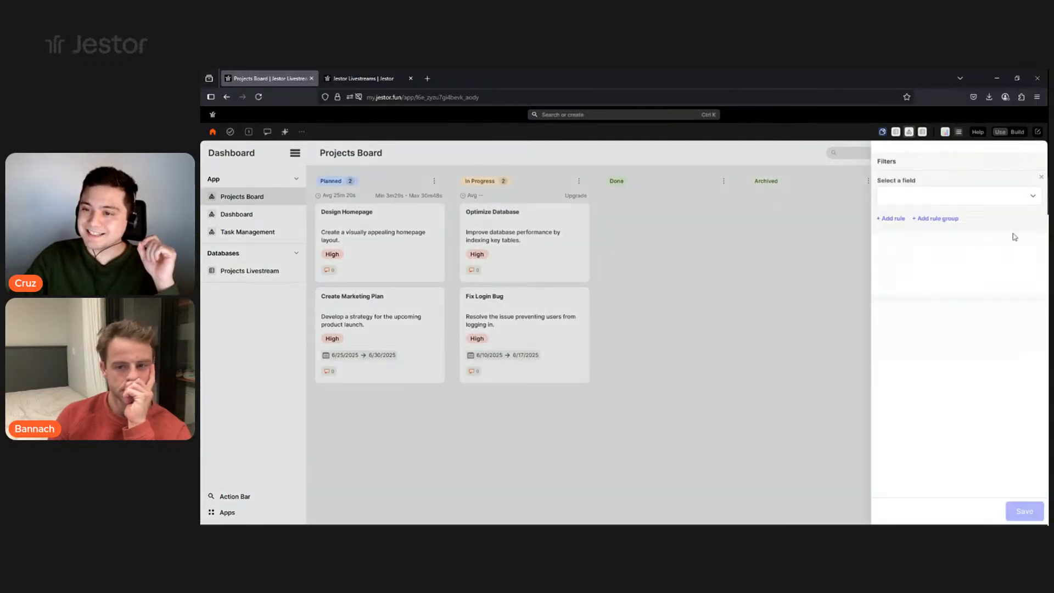
{"action": "left_click", "coordinate": [1023, 511]}
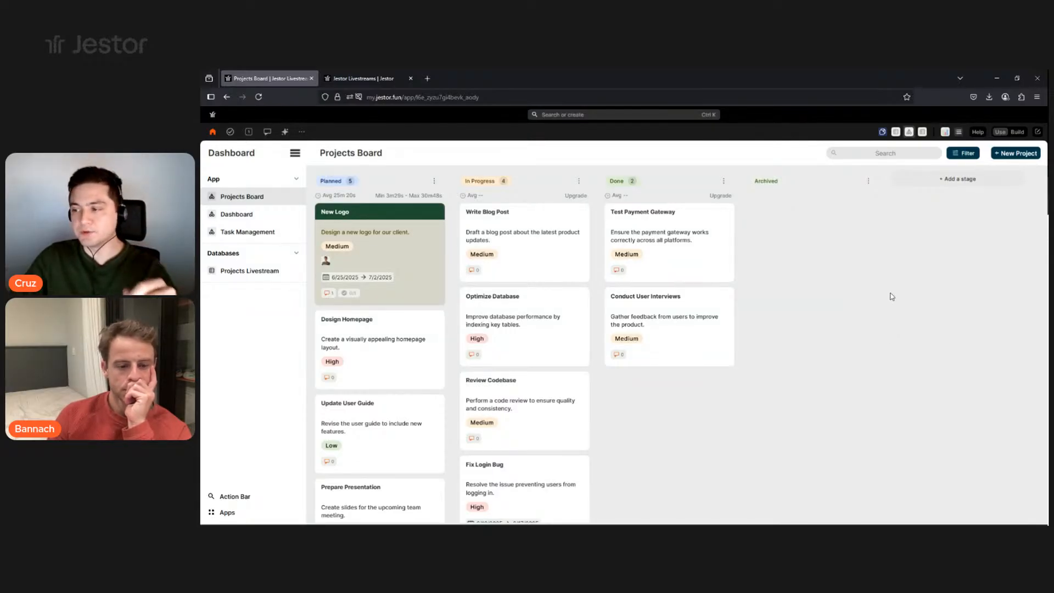
{"action": "left_click", "coordinate": [960, 154]}
{"action": "left_click", "coordinate": [957, 195]}
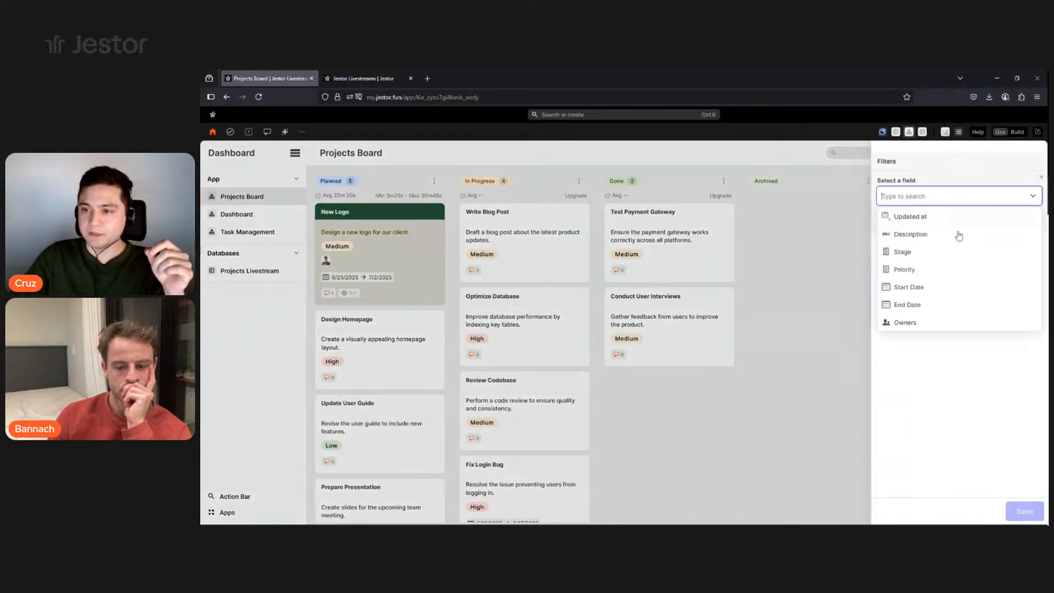
{"action": "left_click", "coordinate": [815, 245]}
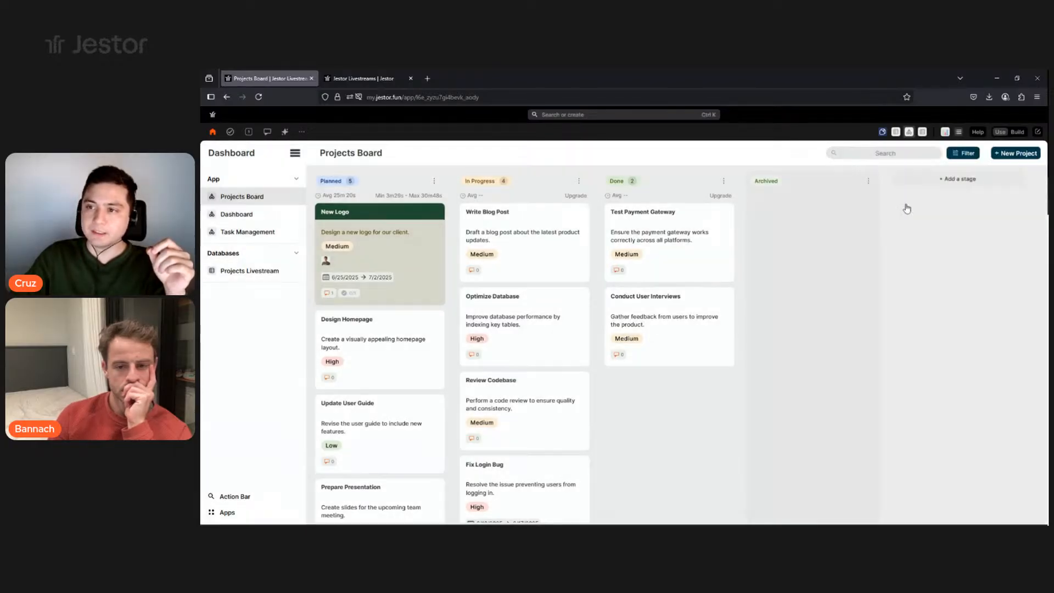
Open Custom Filter for editing from the Projects Board title bar's settings and start another preset filter.
{"action": "left_click", "coordinate": [1015, 132]}
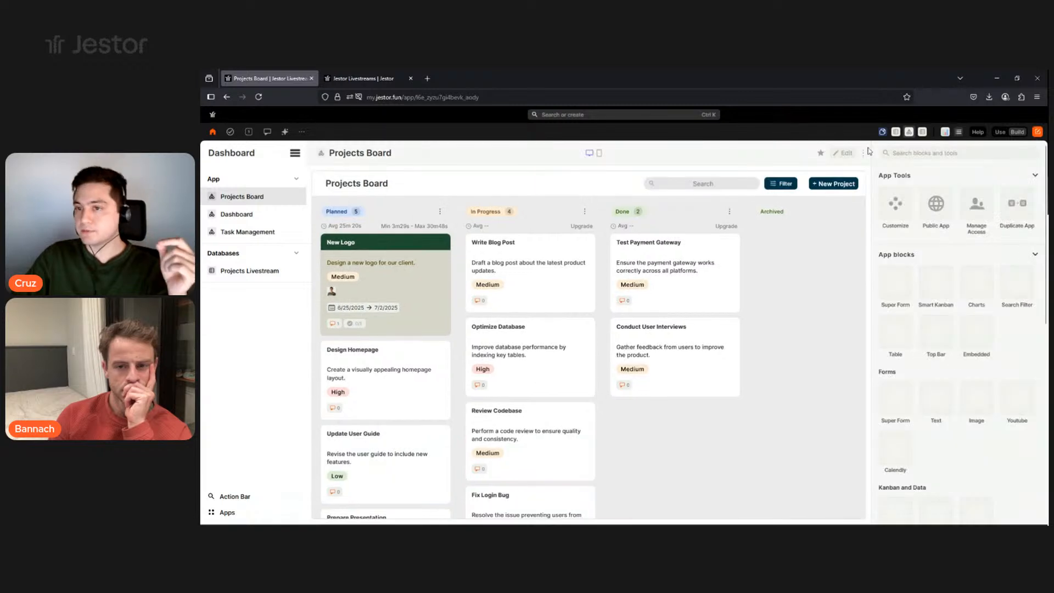
{"action": "left_click", "coordinate": [838, 183]}
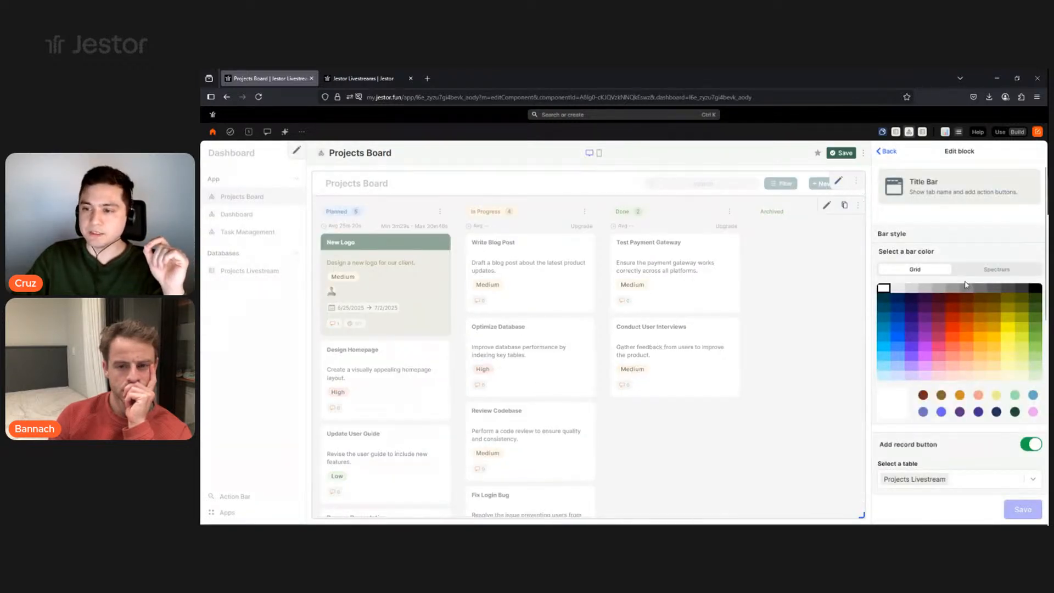
{"action": "scroll", "coordinate": [965, 337], "scroll_direction": "down", "scroll_amount": 3}
{"action": "scroll", "coordinate": [965, 336], "scroll_direction": "down", "scroll_amount": 2}
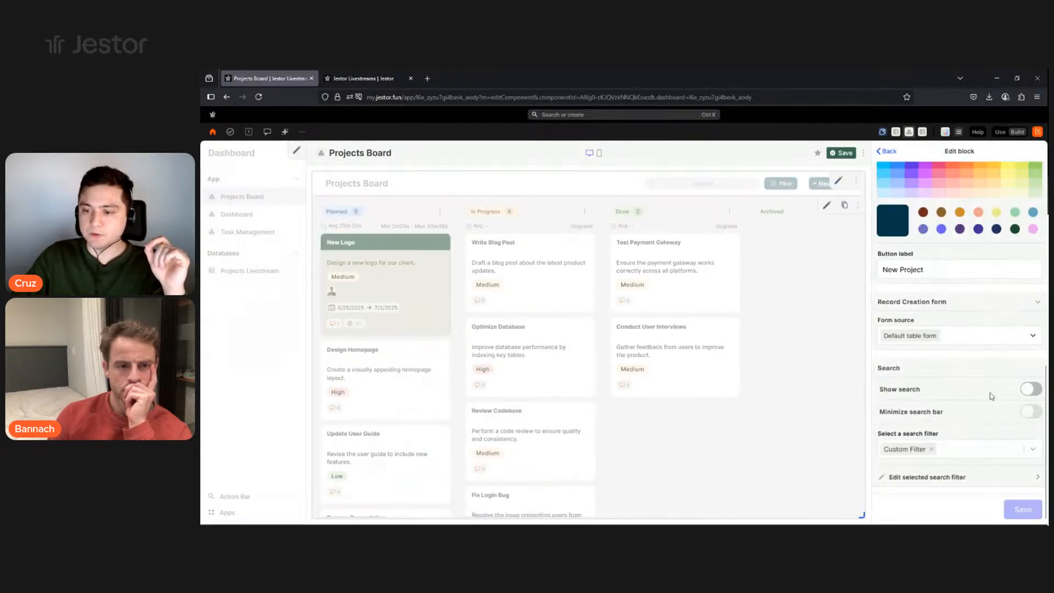
{"action": "left_click", "coordinate": [966, 477]}
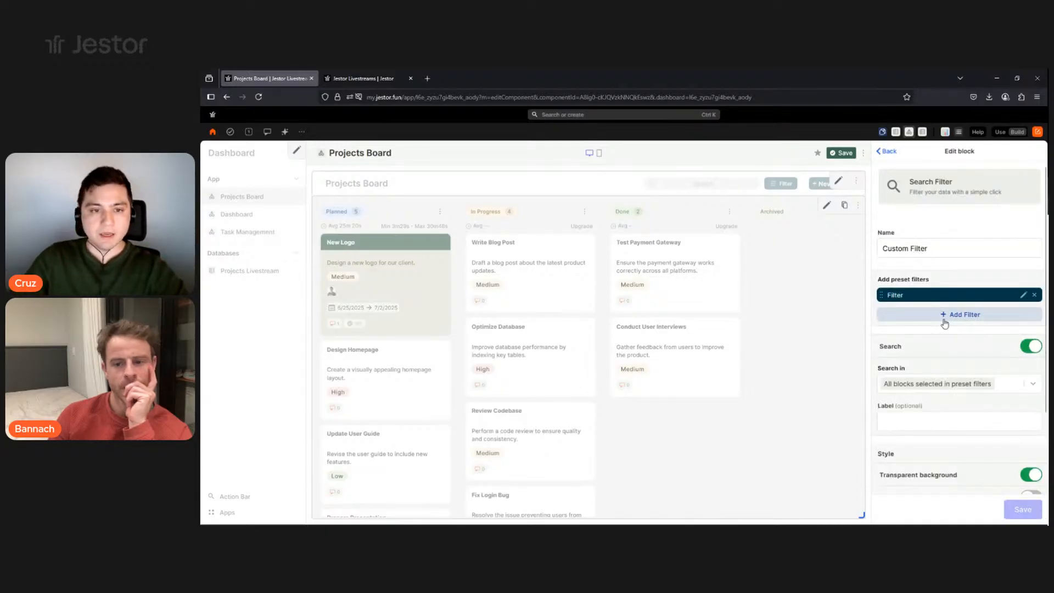
{"action": "left_click", "coordinate": [944, 324]}
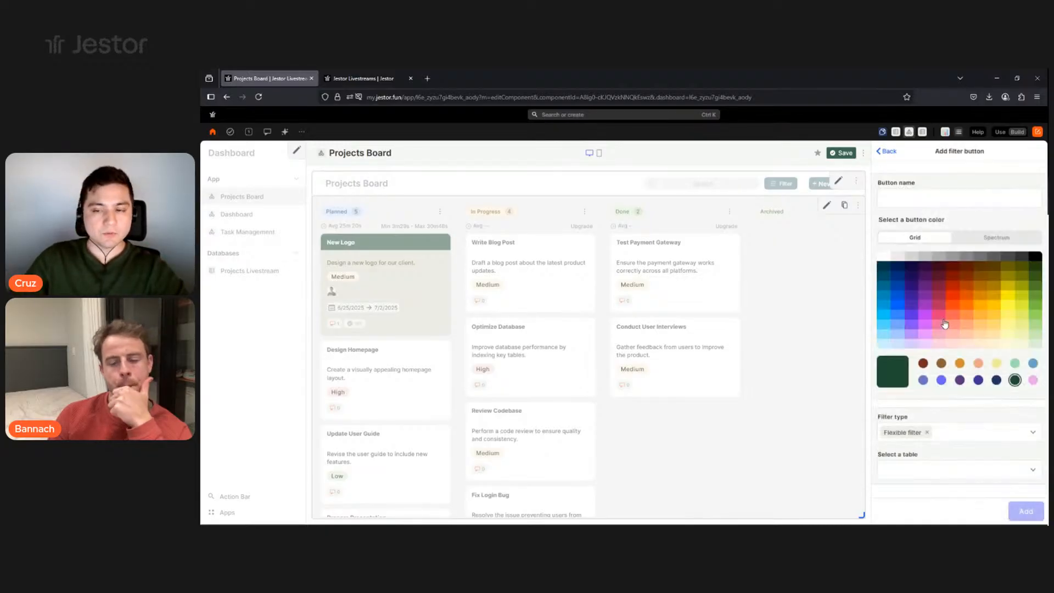
Set the new filter button's type to User, name it "Owner" and color it dark blue.
{"action": "left_click", "coordinate": [958, 438]}
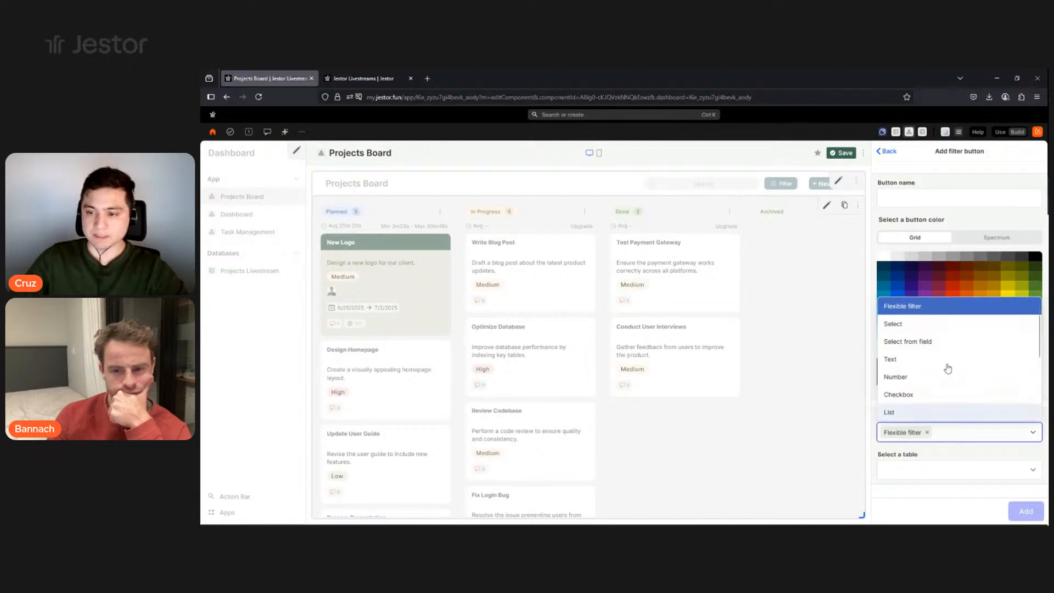
{"action": "scroll", "coordinate": [939, 379], "scroll_direction": "down", "scroll_amount": 3}
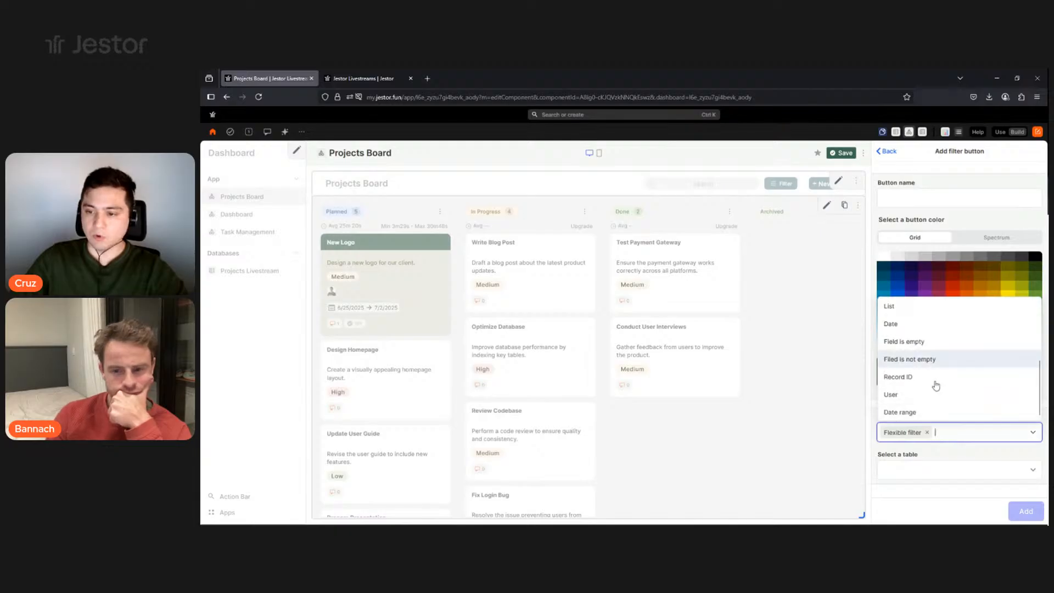
{"action": "left_click", "coordinate": [902, 395]}
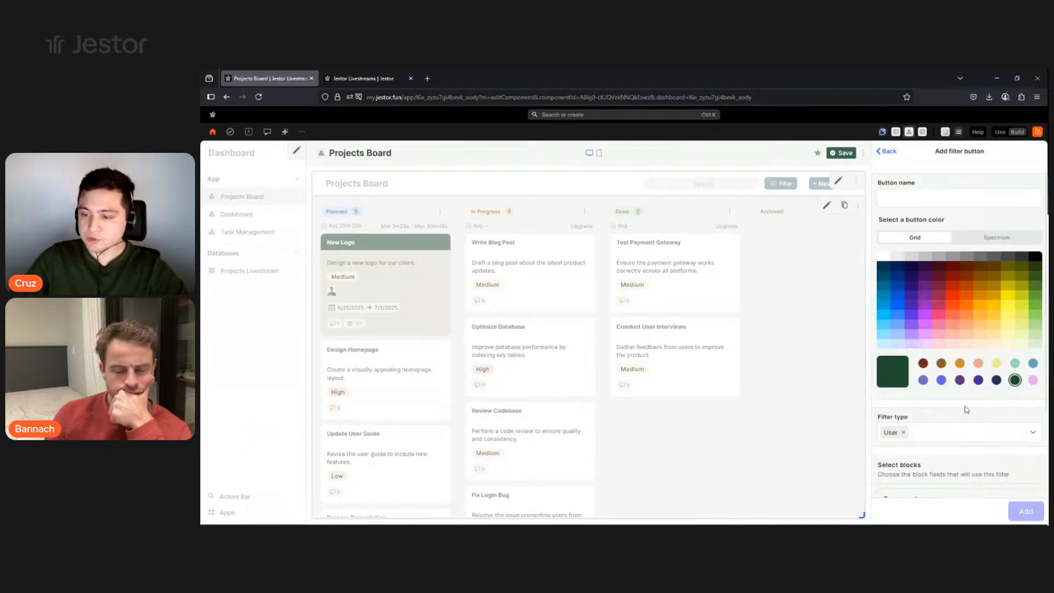
{"action": "left_click", "coordinate": [928, 200]}
{"action": "type", "text": "Owner"}
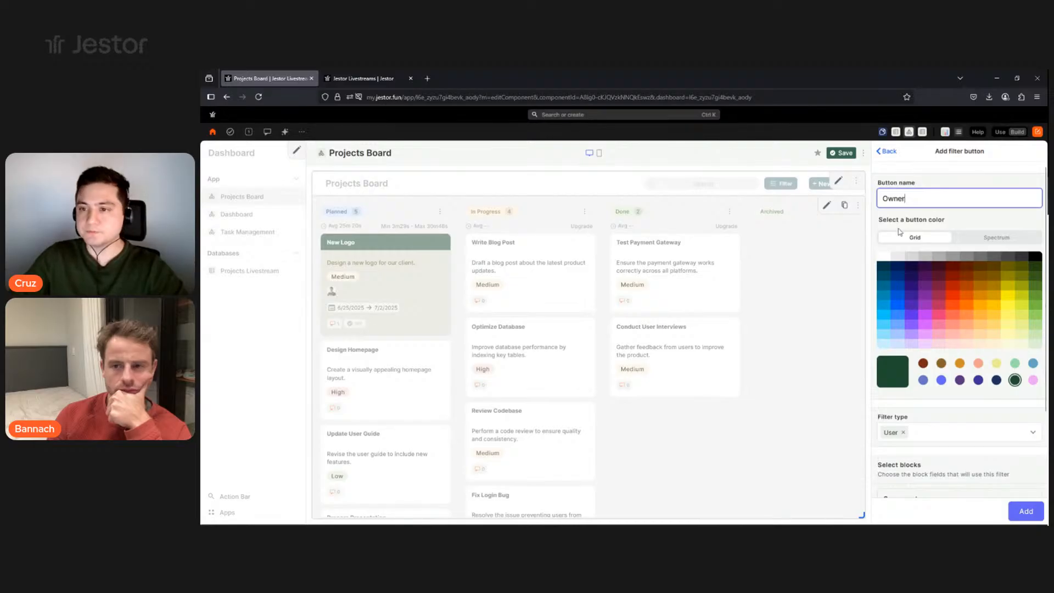
{"action": "left_click", "coordinate": [885, 274]}
Apply the Owner filter to the Kanban component's Owners field, add the button, and save the block and the Projects Board.
{"action": "scroll", "coordinate": [969, 313], "scroll_direction": "down", "scroll_amount": 2}
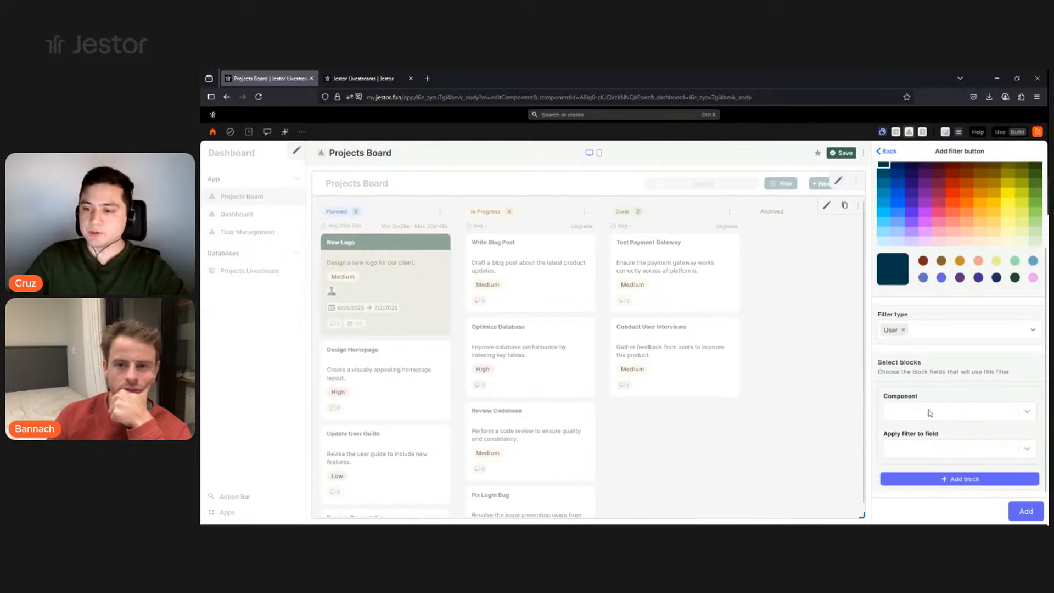
{"action": "left_click", "coordinate": [922, 436]}
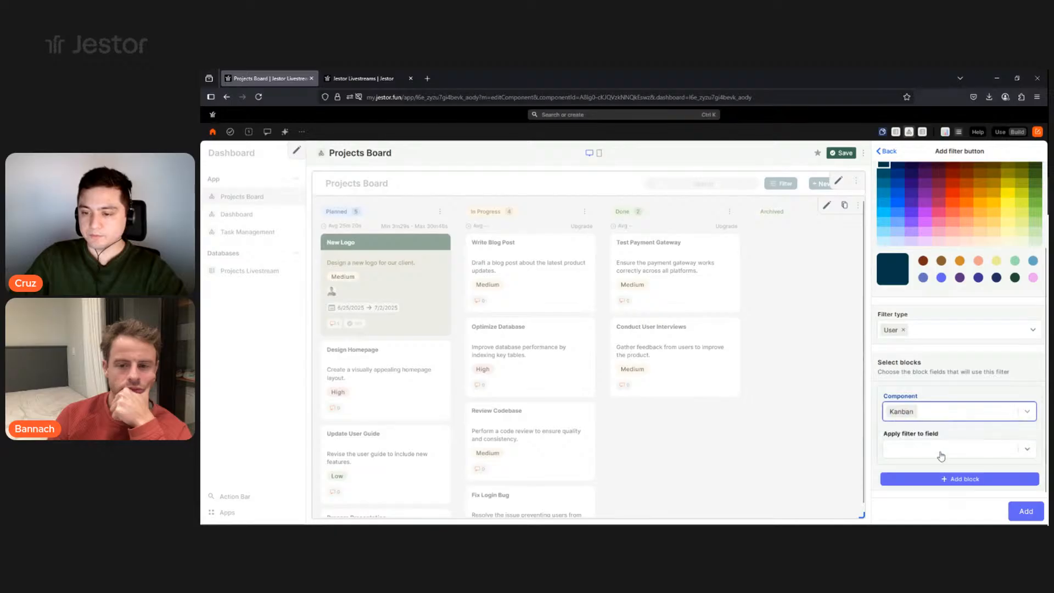
{"action": "left_click", "coordinate": [943, 450]}
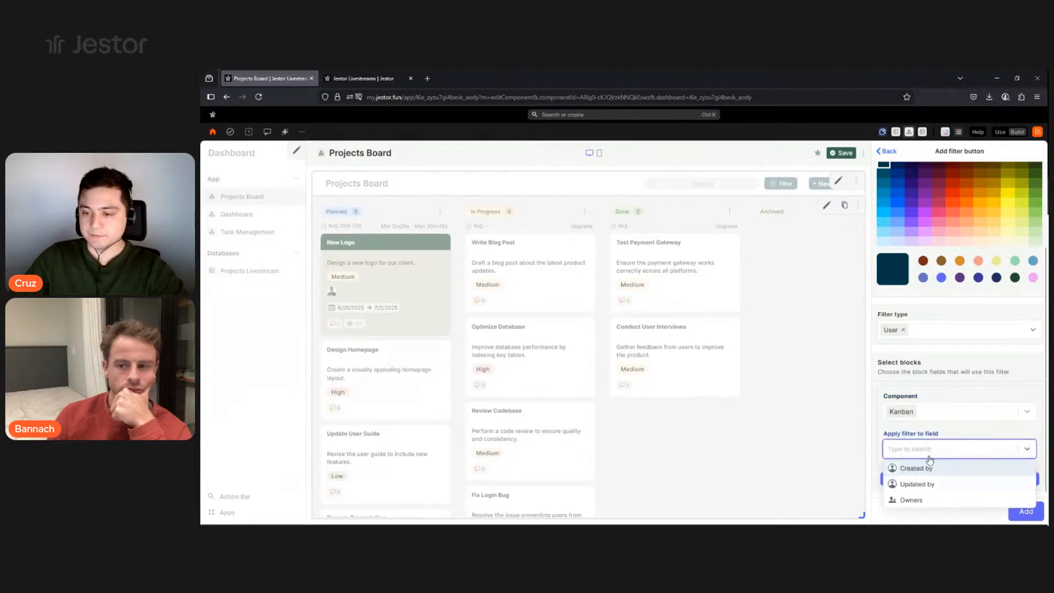
{"action": "left_click", "coordinate": [918, 501]}
{"action": "left_click", "coordinate": [1022, 513]}
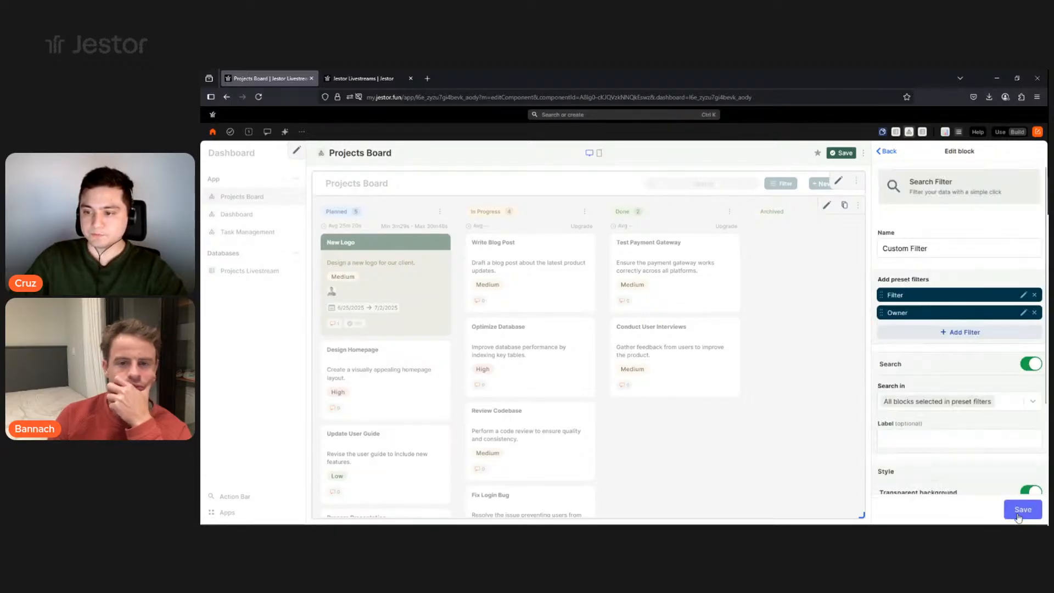
{"action": "left_click", "coordinate": [845, 160]}
{"action": "left_click", "coordinate": [1000, 132]}
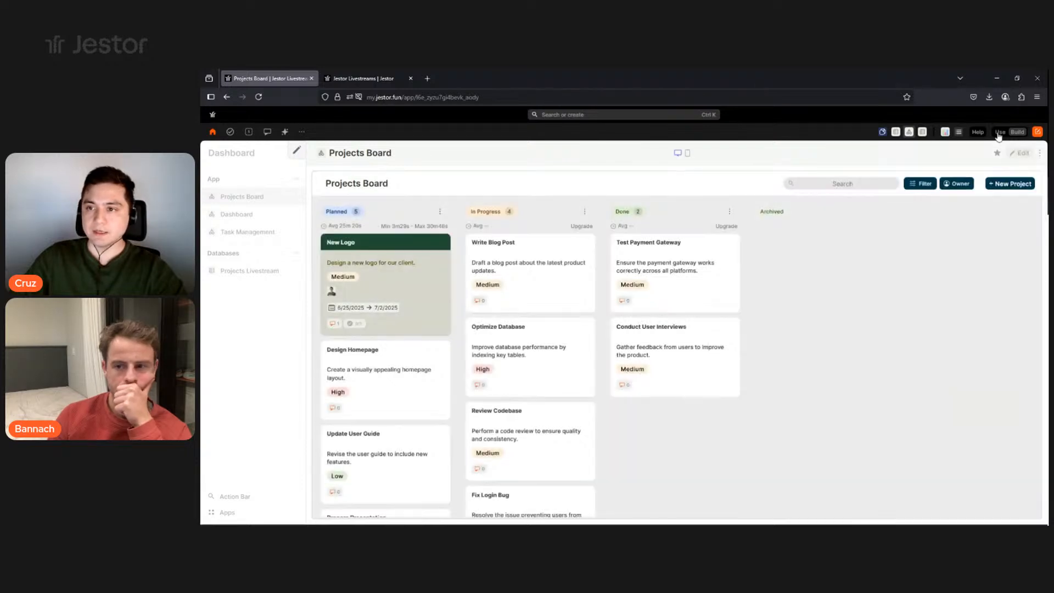
Filter the board's projects by the listed owner, then clear the owner filter.
{"action": "left_click", "coordinate": [961, 154]}
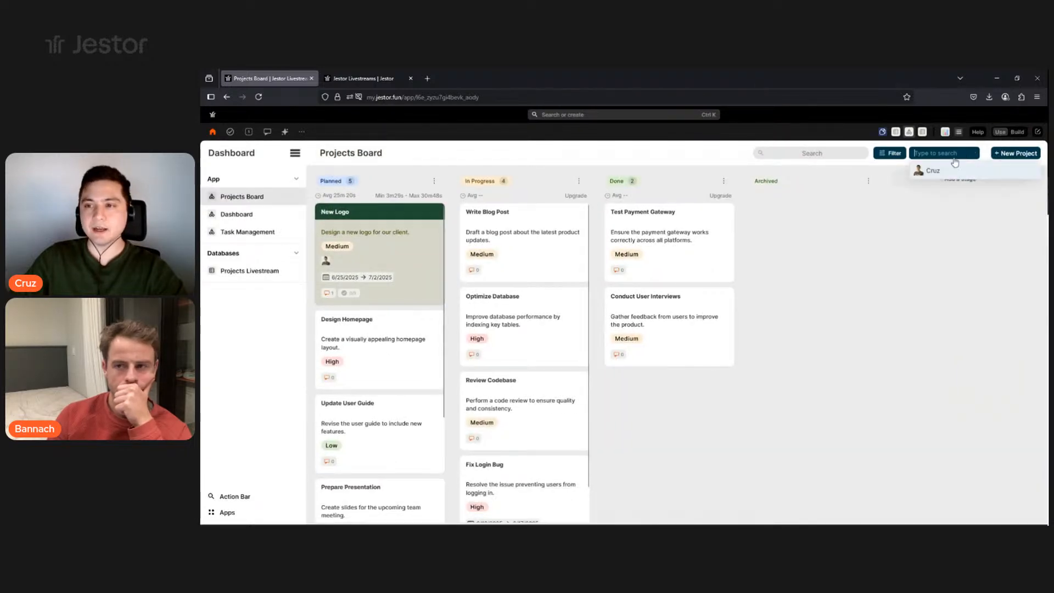
{"action": "left_click", "coordinate": [982, 174]}
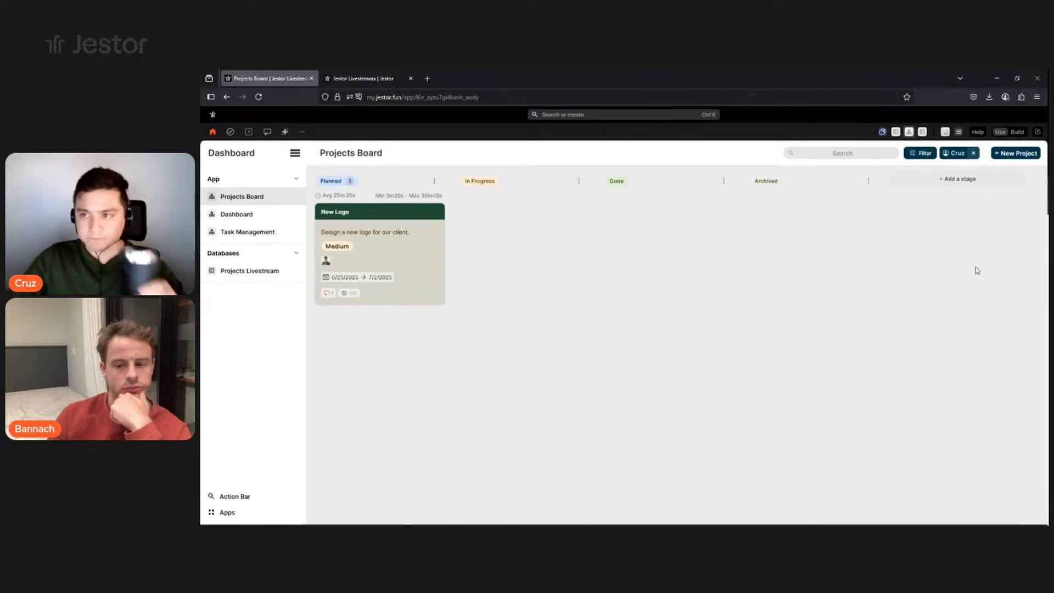
{"action": "left_click", "coordinate": [974, 153]}
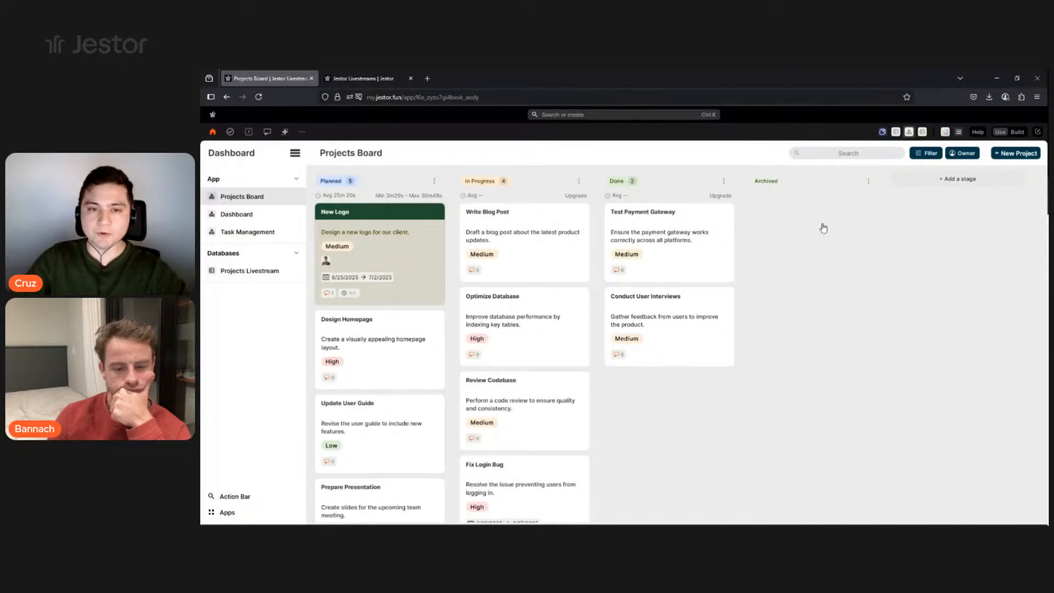
Set the Projects Board app icon to the four-square grid icon with a dark blue background and save it.
{"action": "left_click", "coordinate": [1017, 132]}
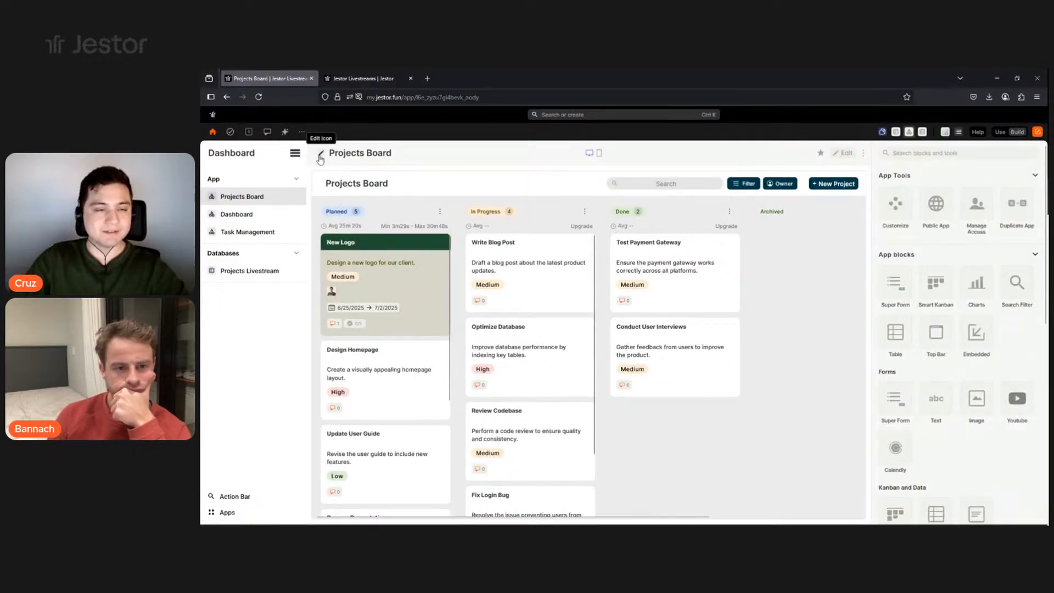
{"action": "left_click", "coordinate": [320, 155]}
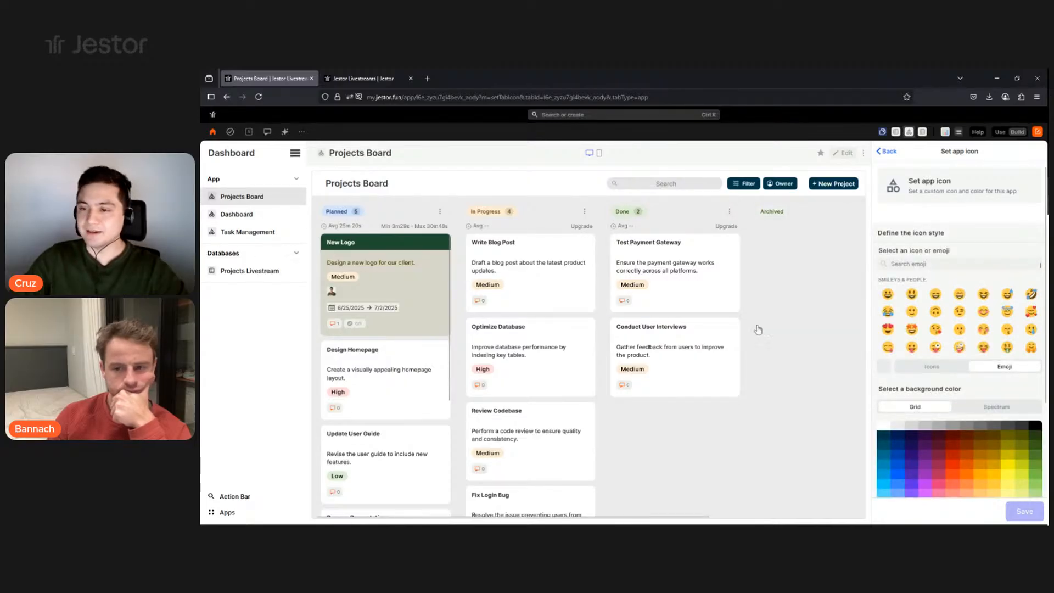
{"action": "left_click", "coordinate": [884, 437]}
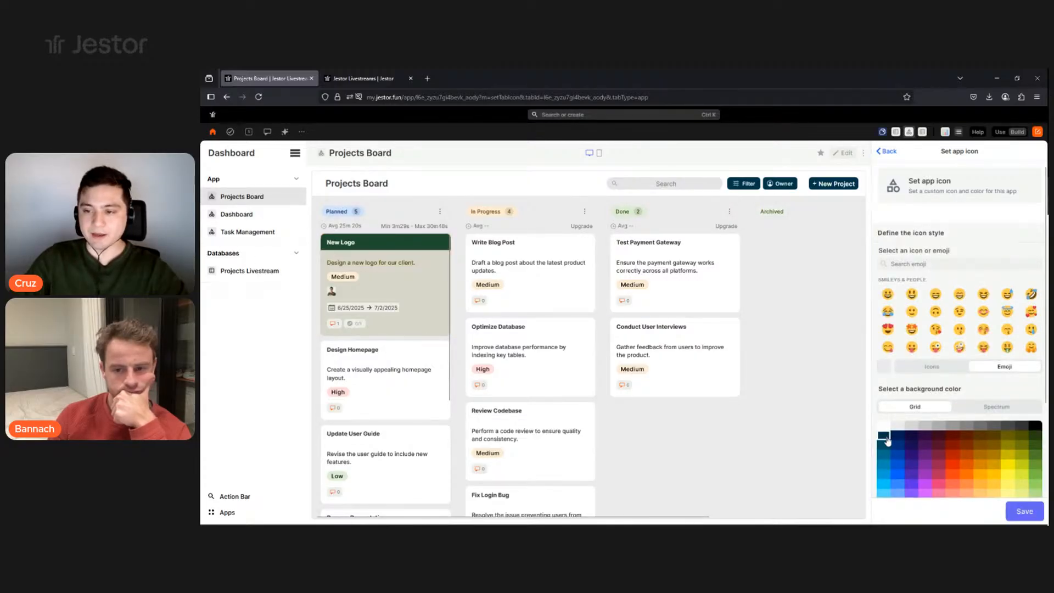
{"action": "left_click", "coordinate": [937, 367]}
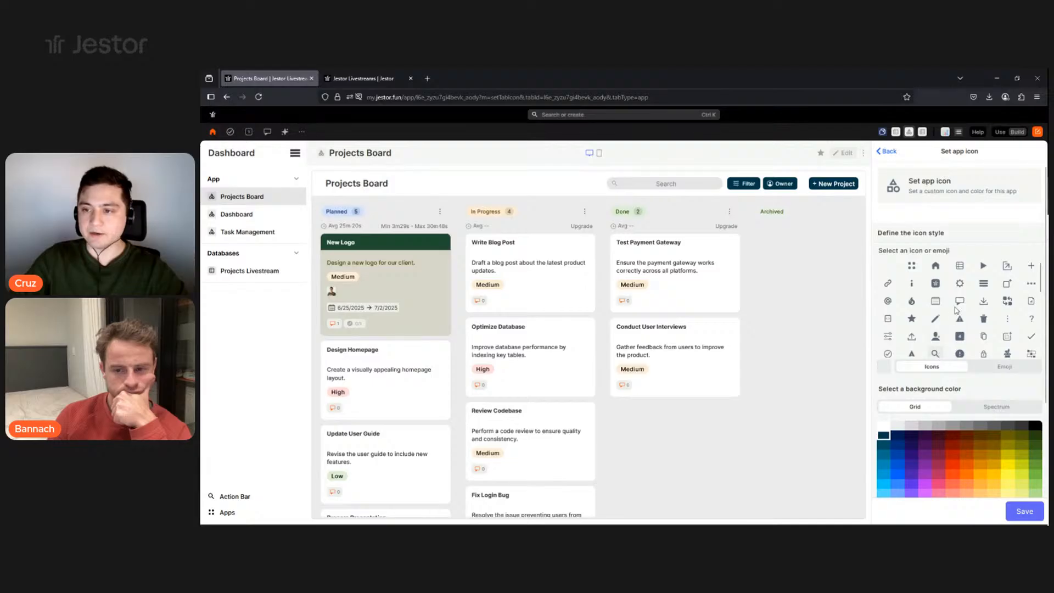
{"action": "left_click", "coordinate": [911, 266]}
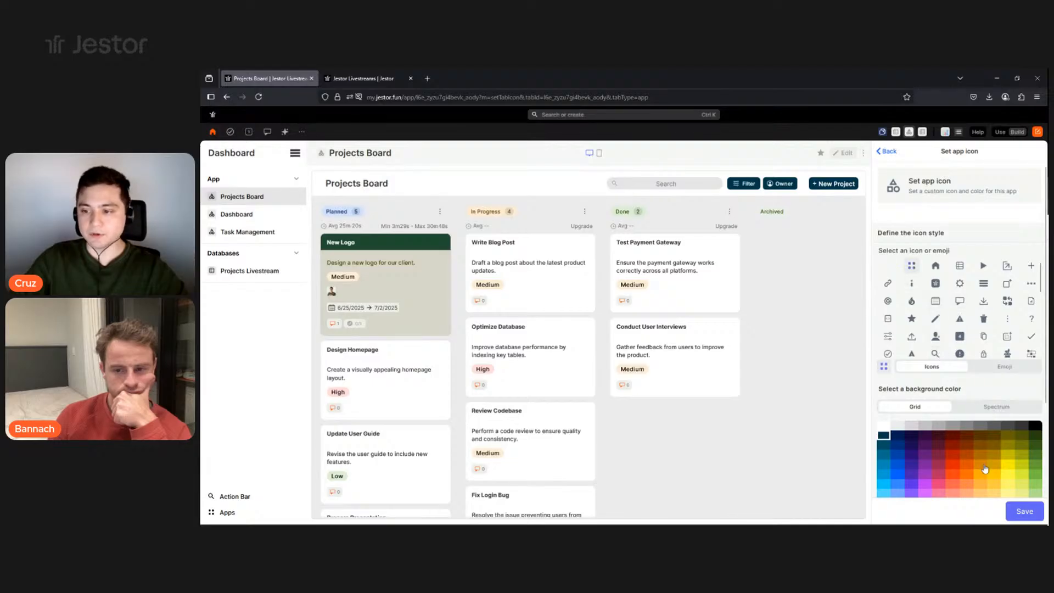
{"action": "left_click", "coordinate": [1024, 509]}
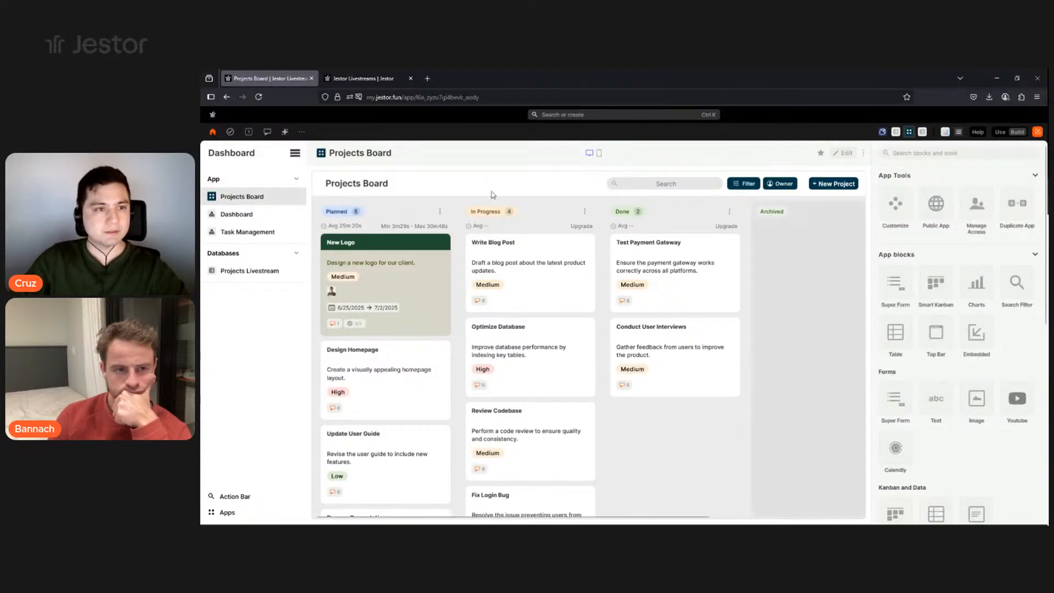
Change the Projects Board menu bar title to "Projects", save it and return the app to Use mode.
{"action": "left_click", "coordinate": [999, 133]}
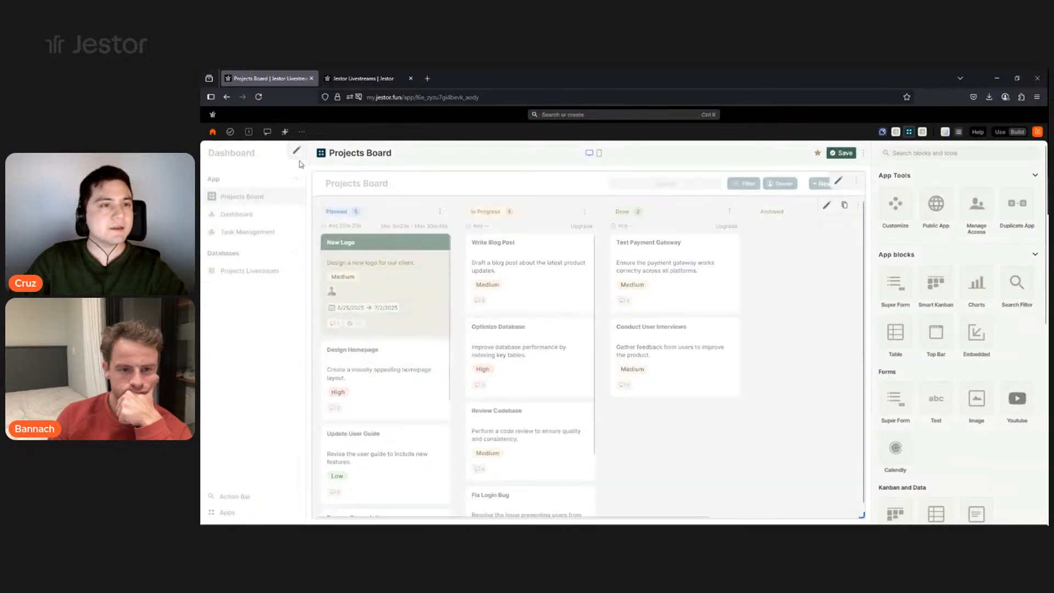
{"action": "left_click", "coordinate": [296, 150]}
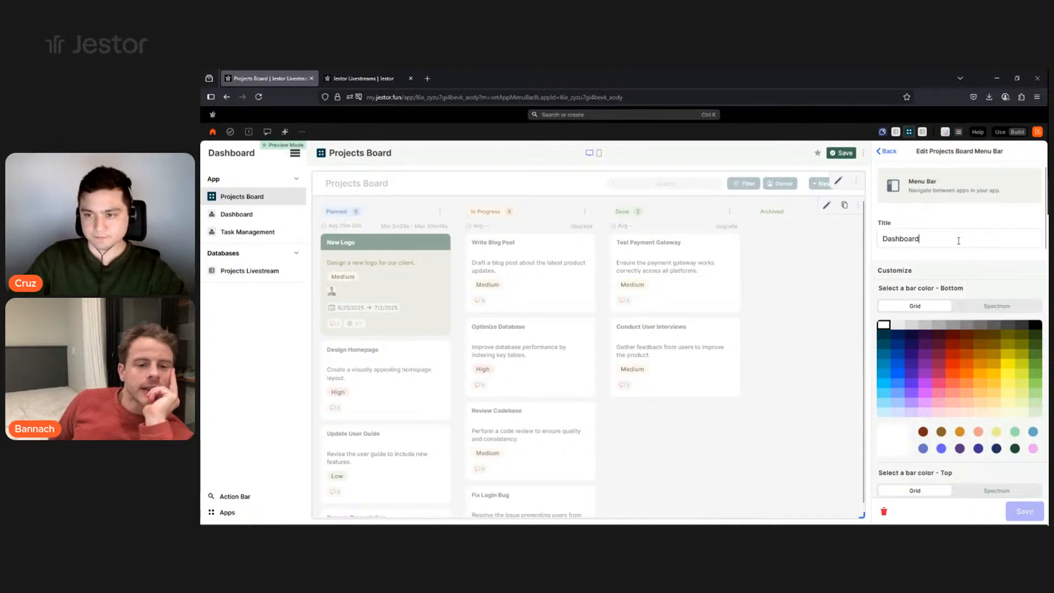
{"action": "double_click", "coordinate": [957, 241]}
{"action": "type", "text": "Projects"}
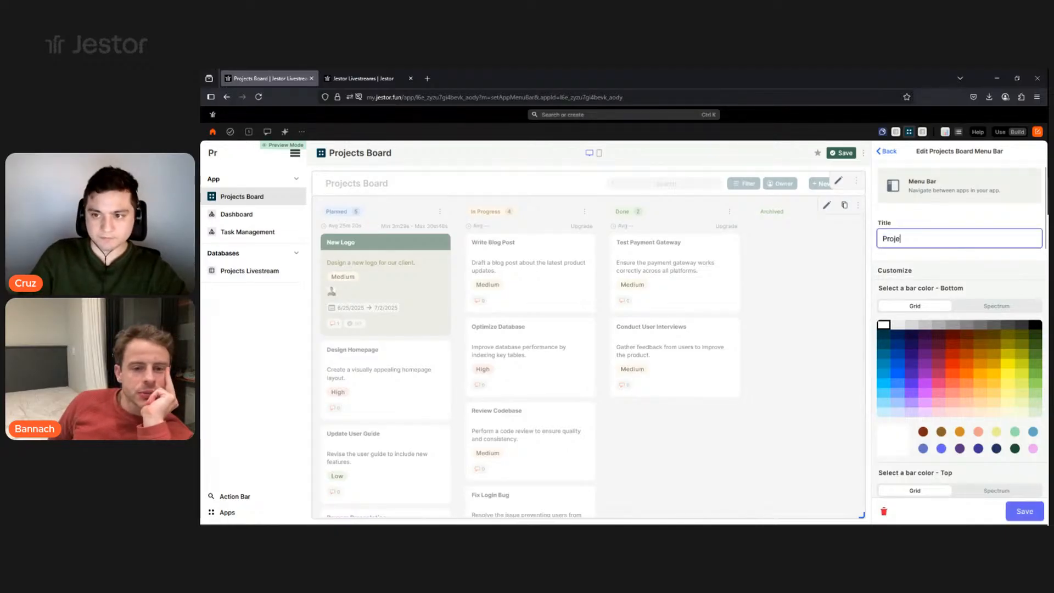
{"action": "left_click", "coordinate": [1023, 511]}
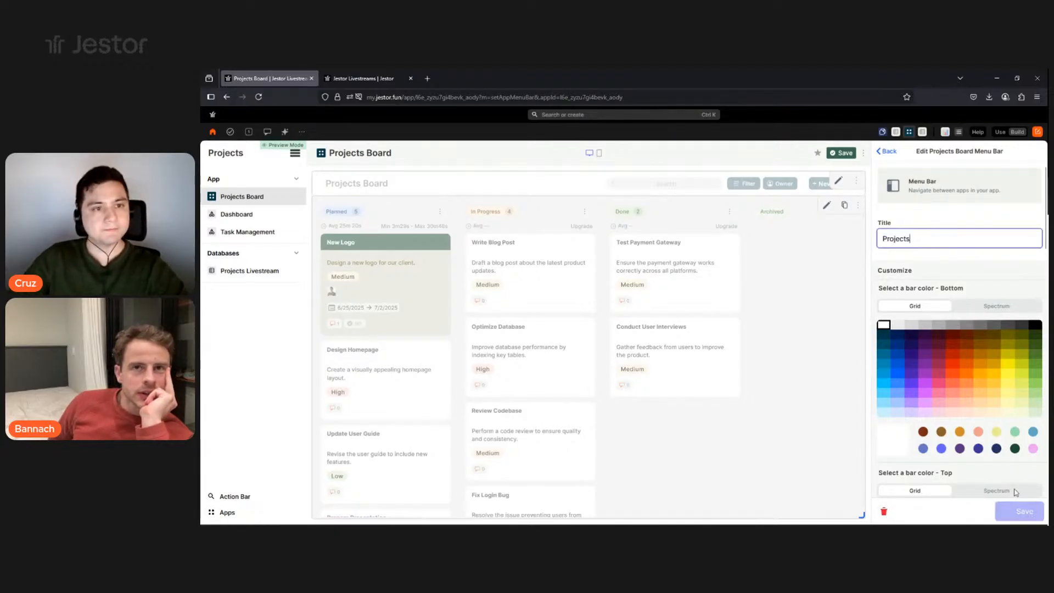
{"action": "left_click", "coordinate": [1000, 133]}
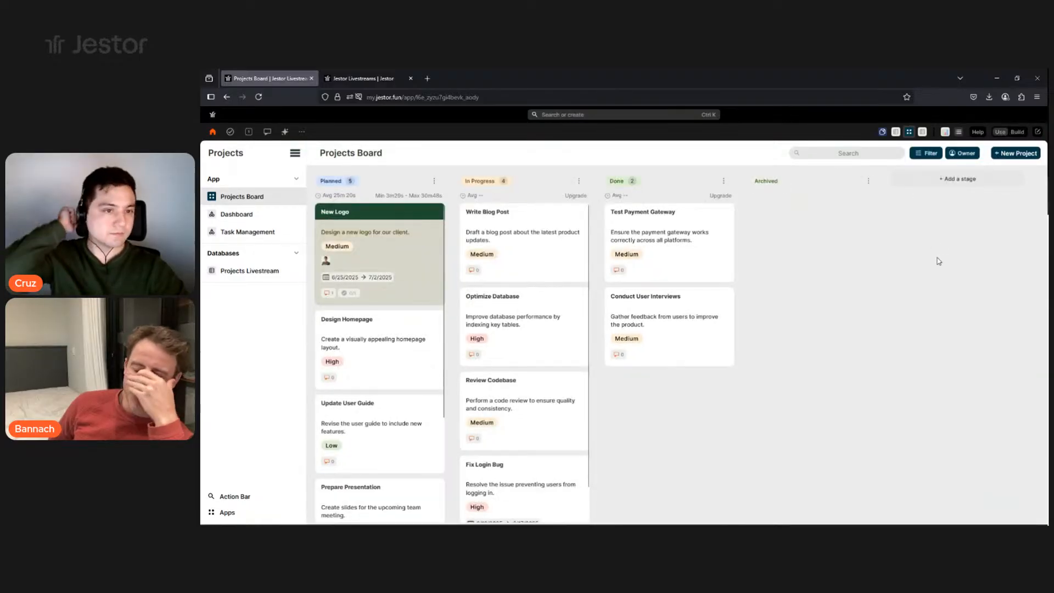
Remove the dark green title color from the New Logo card in the Planned column.
{"action": "left_click", "coordinate": [435, 213]}
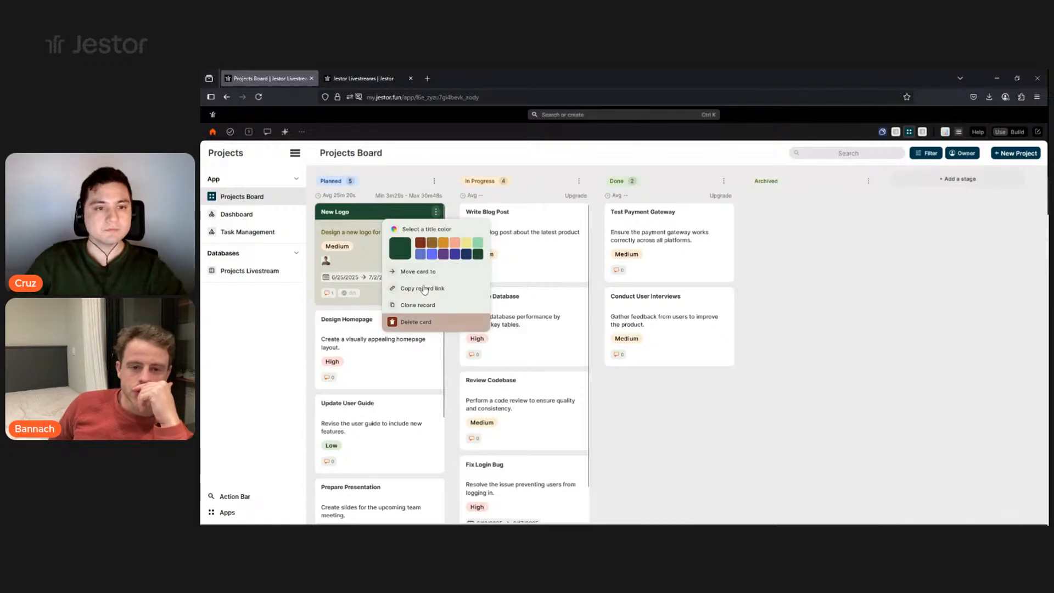
{"action": "left_click", "coordinate": [890, 337]}
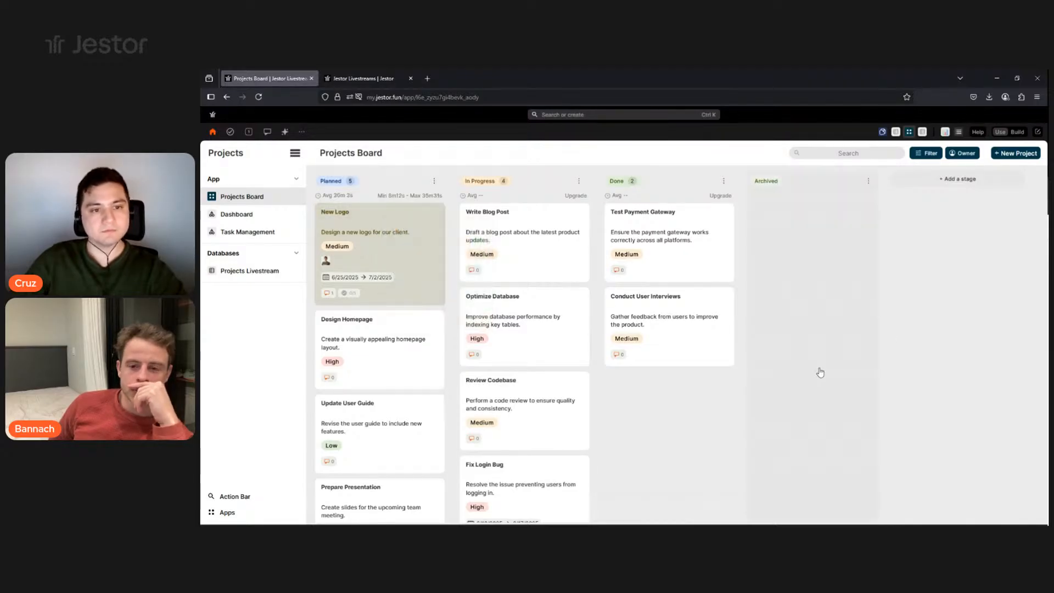
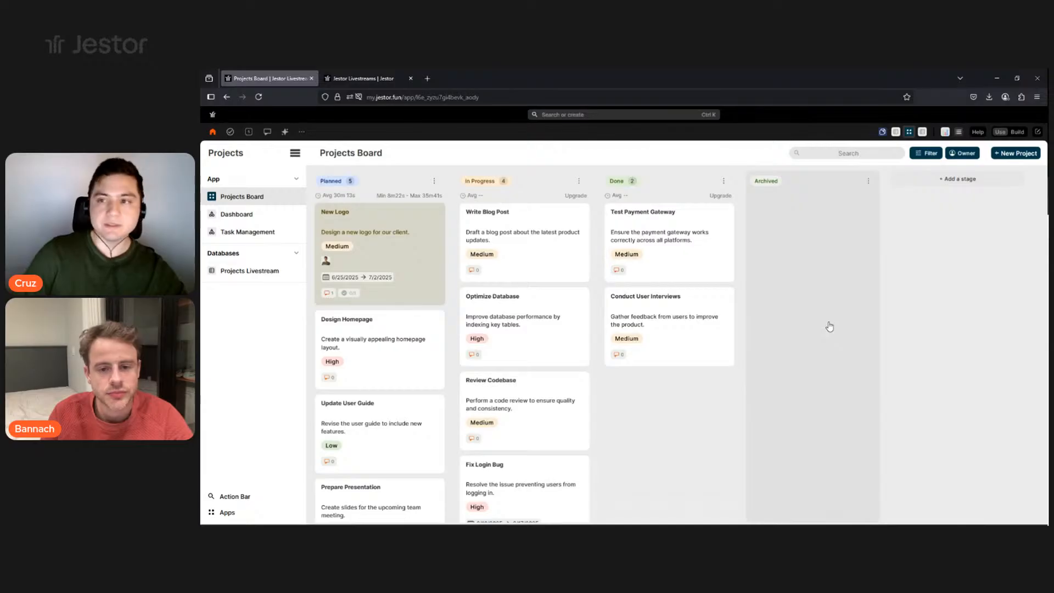
{"action": "left_click", "coordinate": [262, 239]}
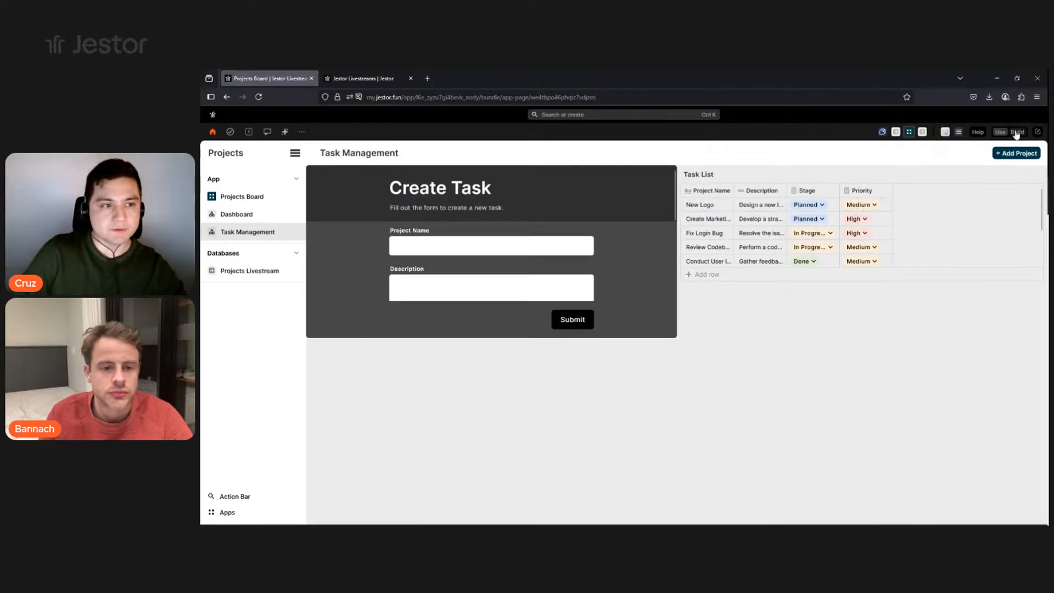
{"action": "left_click", "coordinate": [256, 201]}
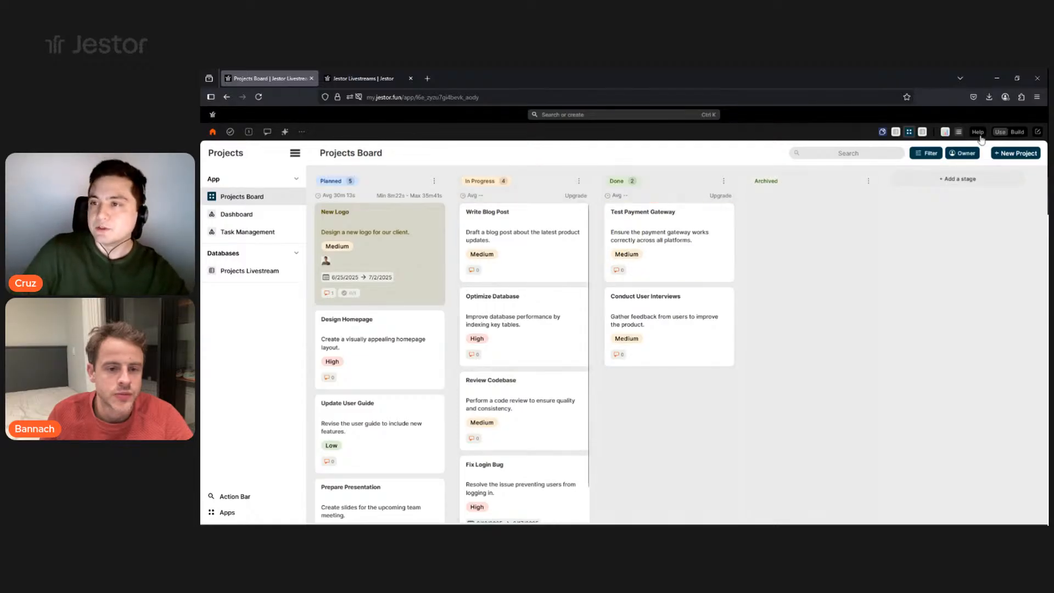
Switch to Build mode and create a new blank app named "Projects History" through the global create search.
{"action": "left_click", "coordinate": [1017, 132]}
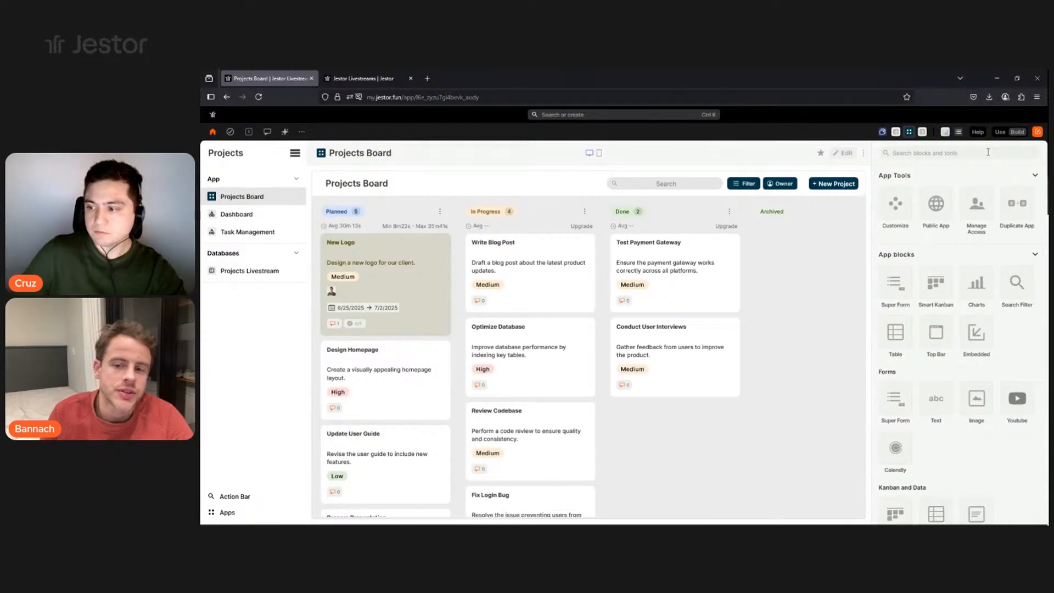
{"action": "left_click", "coordinate": [562, 114]}
{"action": "type", "text": "cre"}
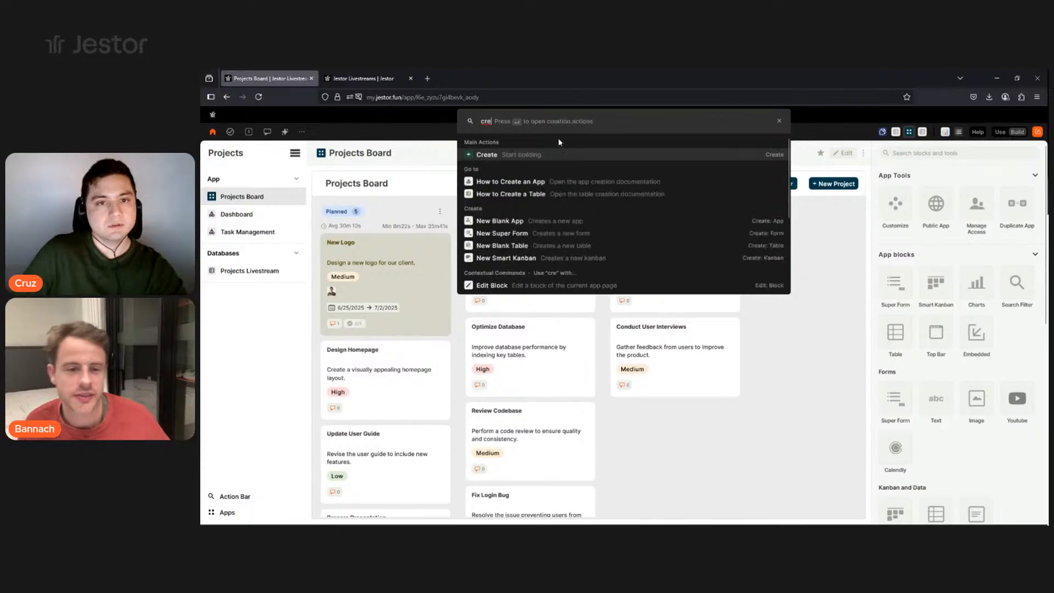
{"action": "left_click", "coordinate": [548, 158]}
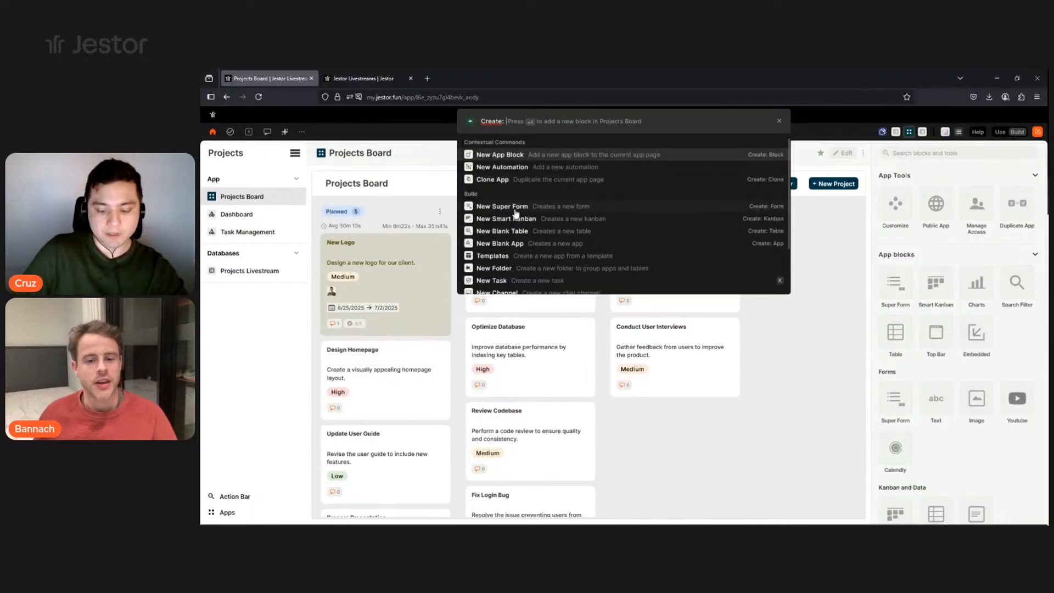
{"action": "type", "text": "app"}
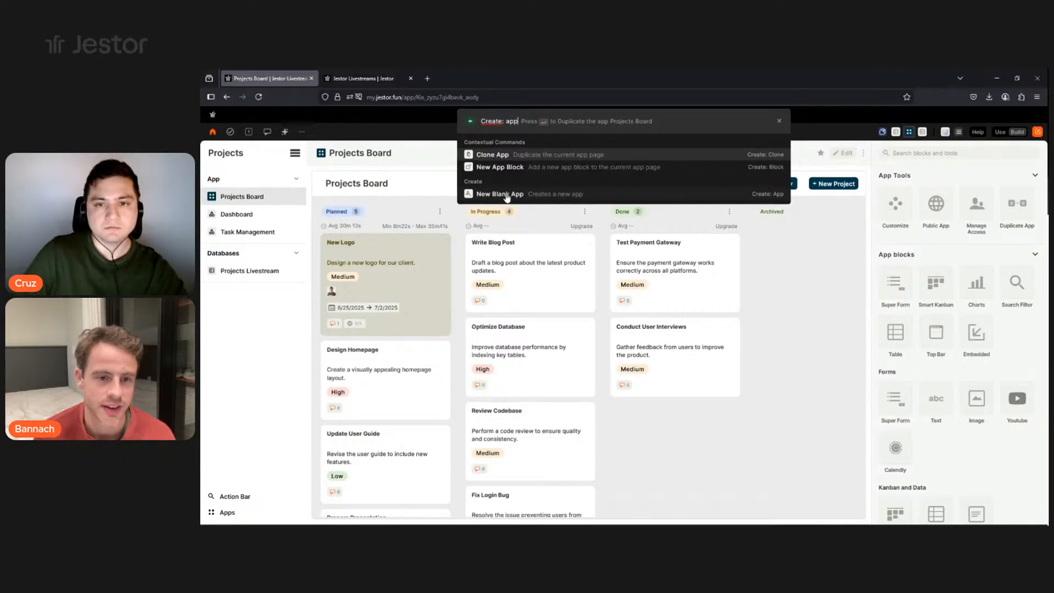
{"action": "left_click", "coordinate": [541, 197]}
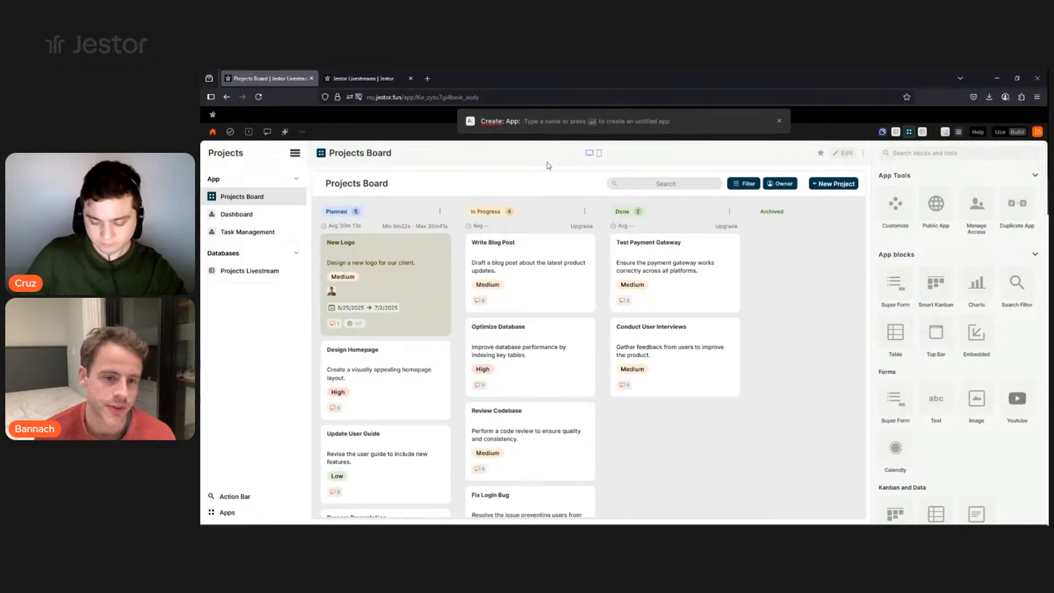
{"action": "type", "text": "PRojec"}
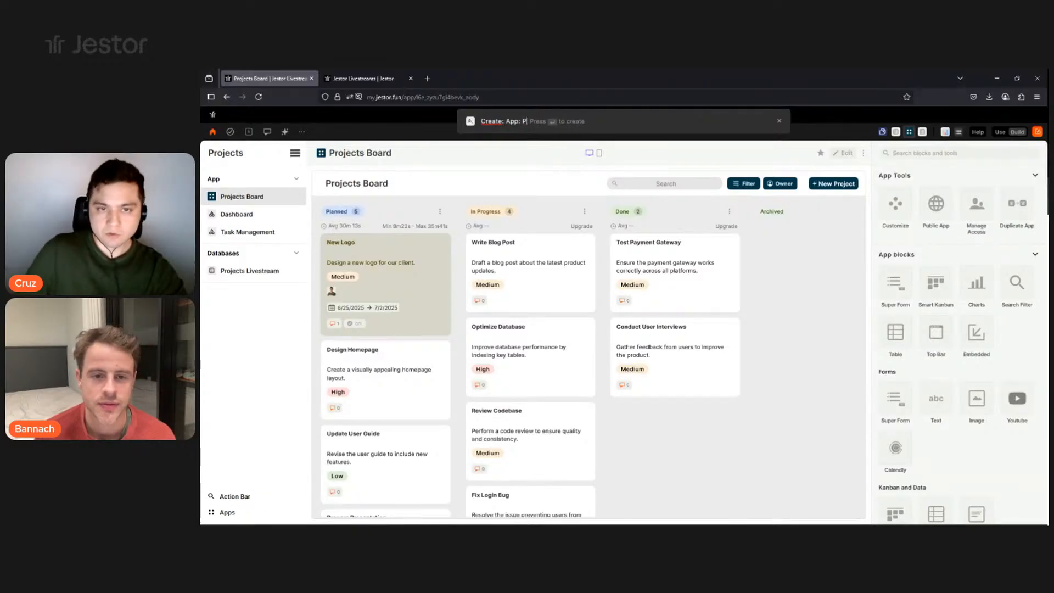
{"action": "type", "text": "ts "}
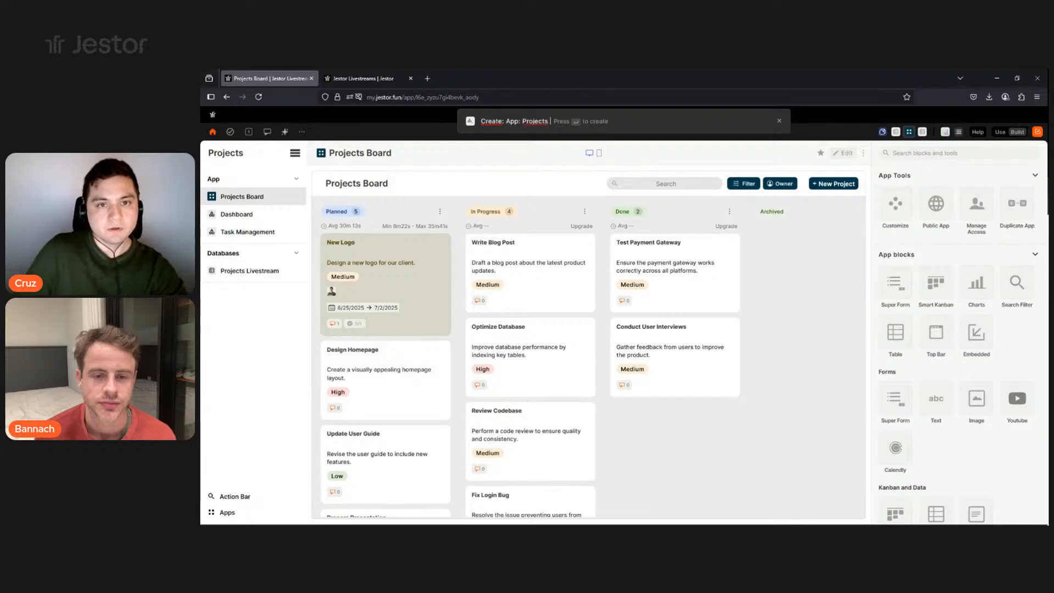
{"action": "type", "text": "His"}
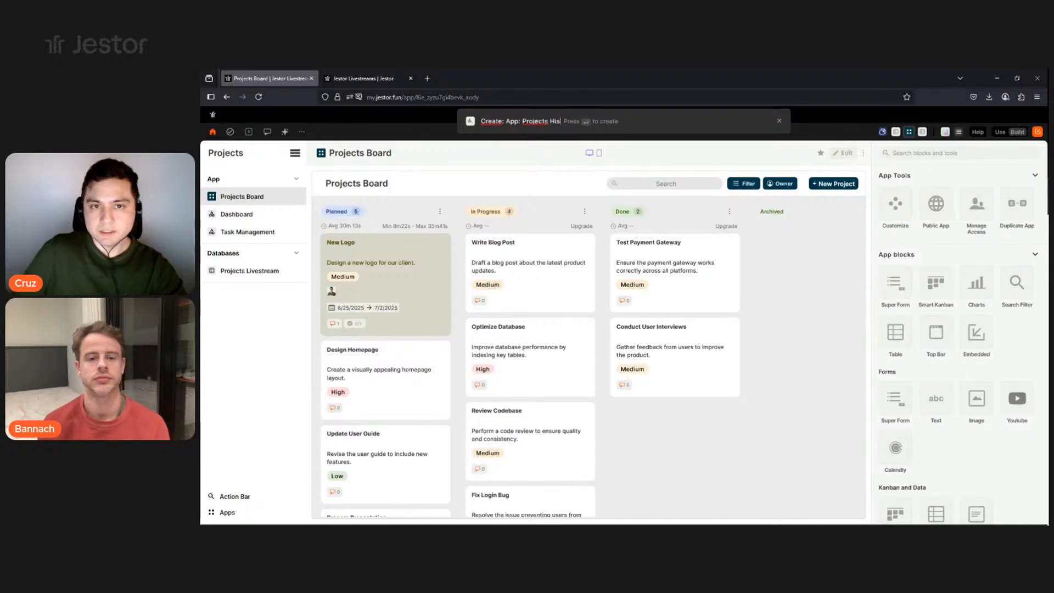
{"action": "type", "text": "tory"}
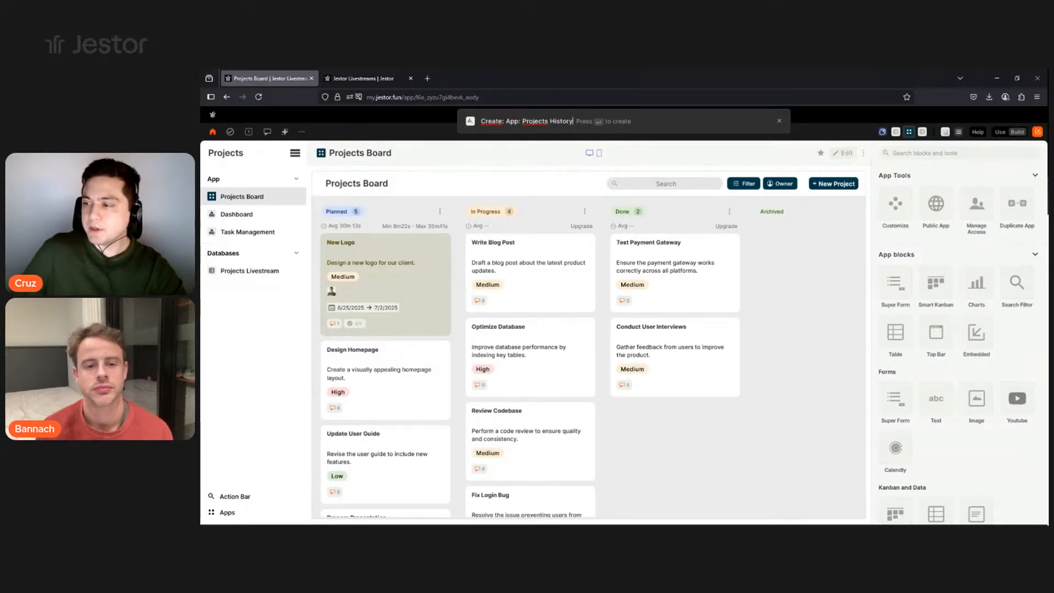
{"action": "key", "text": "Return"}
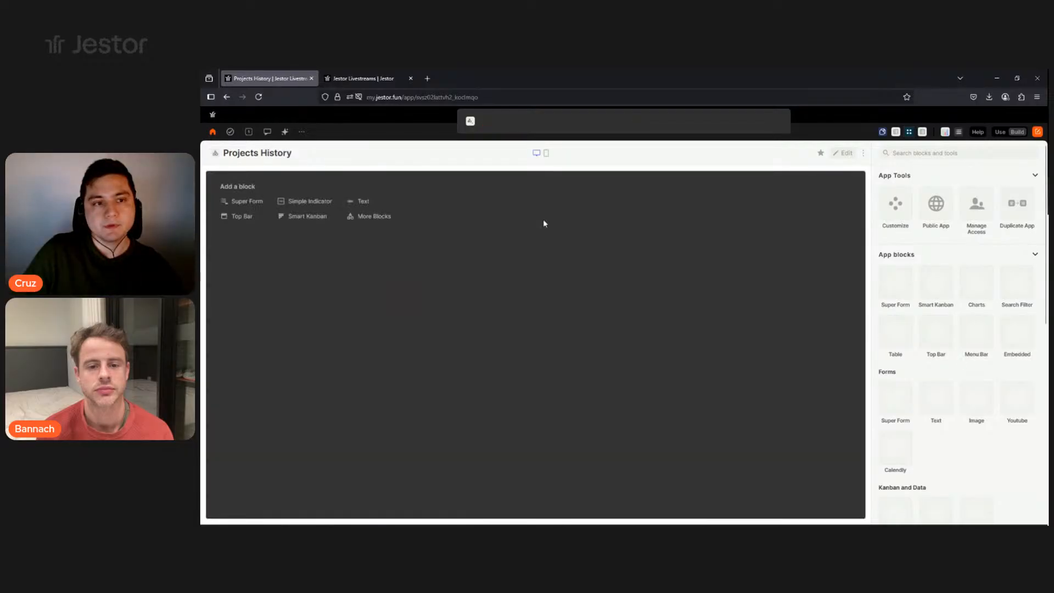
Set the Projects History app background to light gray, disable page scrolling in desktop and save the customization.
{"action": "left_click", "coordinate": [894, 208]}
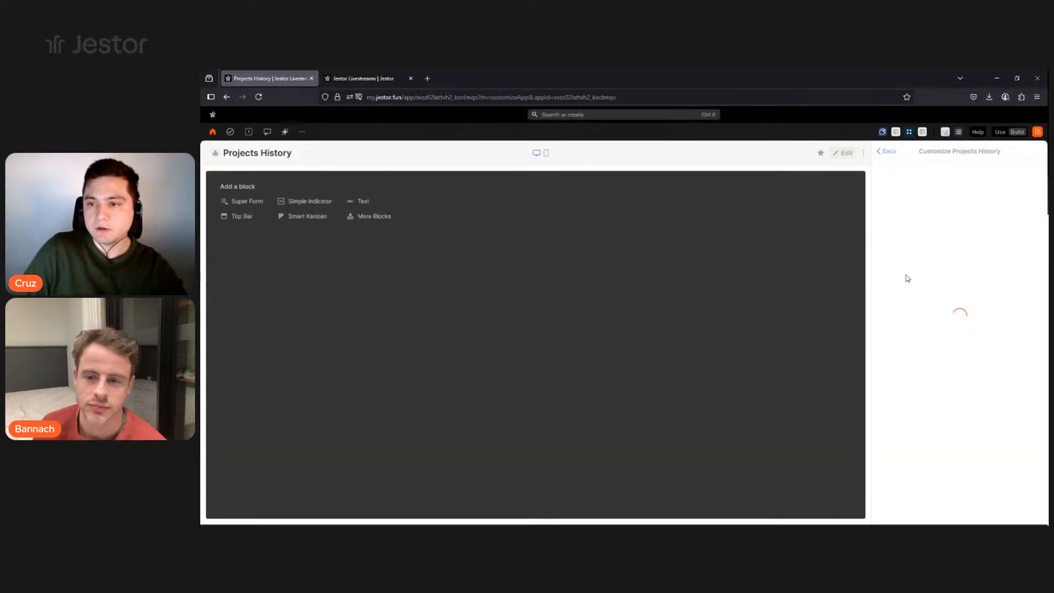
{"action": "left_click", "coordinate": [897, 322]}
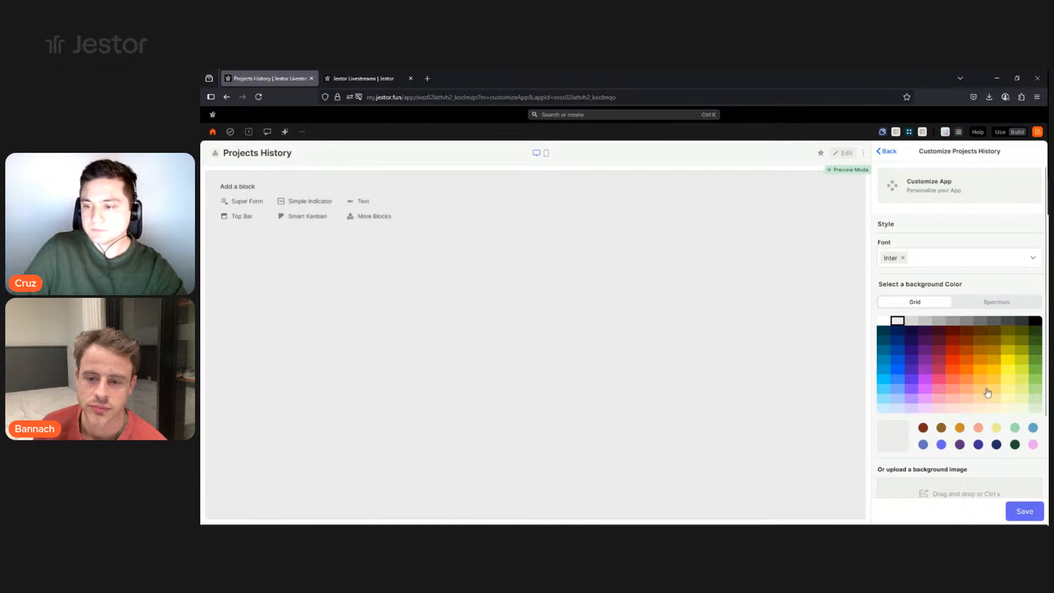
{"action": "scroll", "coordinate": [987, 393], "scroll_direction": "down", "scroll_amount": 3}
{"action": "scroll", "coordinate": [1007, 443], "scroll_direction": "down", "scroll_amount": 1}
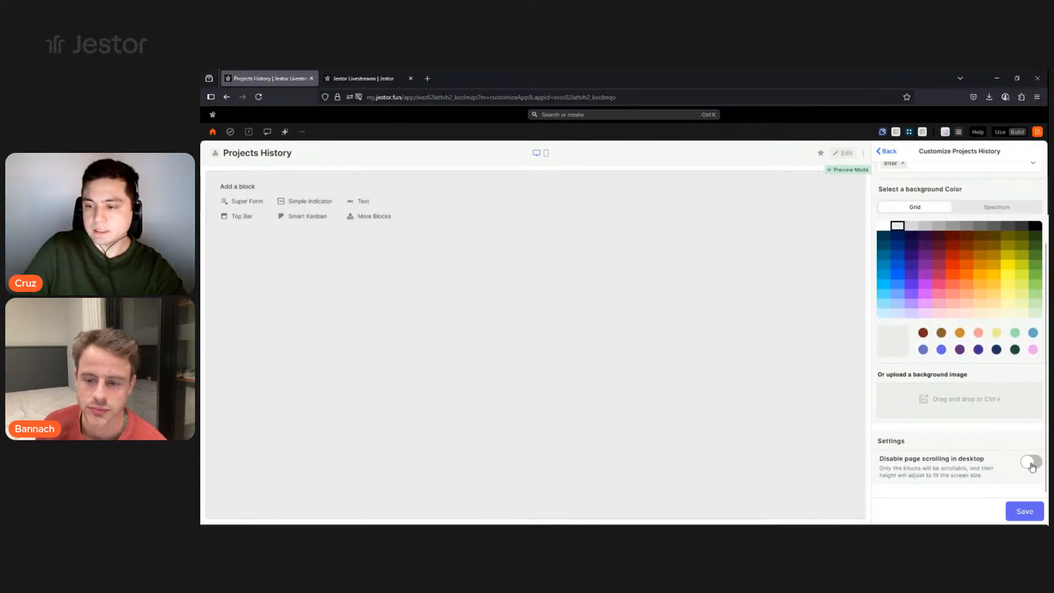
{"action": "left_click", "coordinate": [1031, 462]}
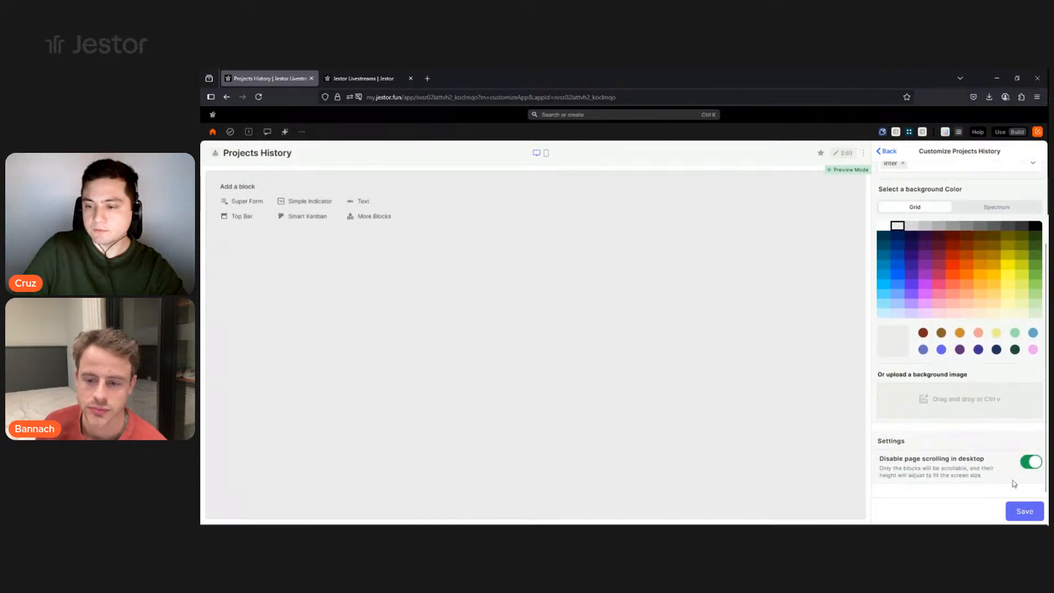
{"action": "left_click", "coordinate": [1029, 514]}
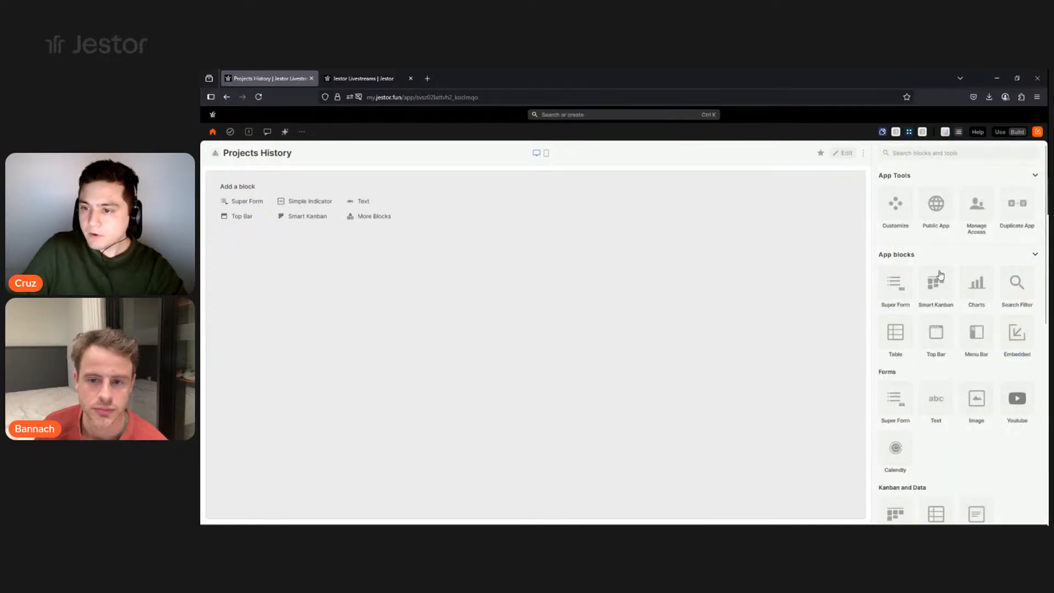
Add a Table block to the Projects History app and stretch it to fill the whole page.
{"action": "left_click", "coordinate": [887, 336]}
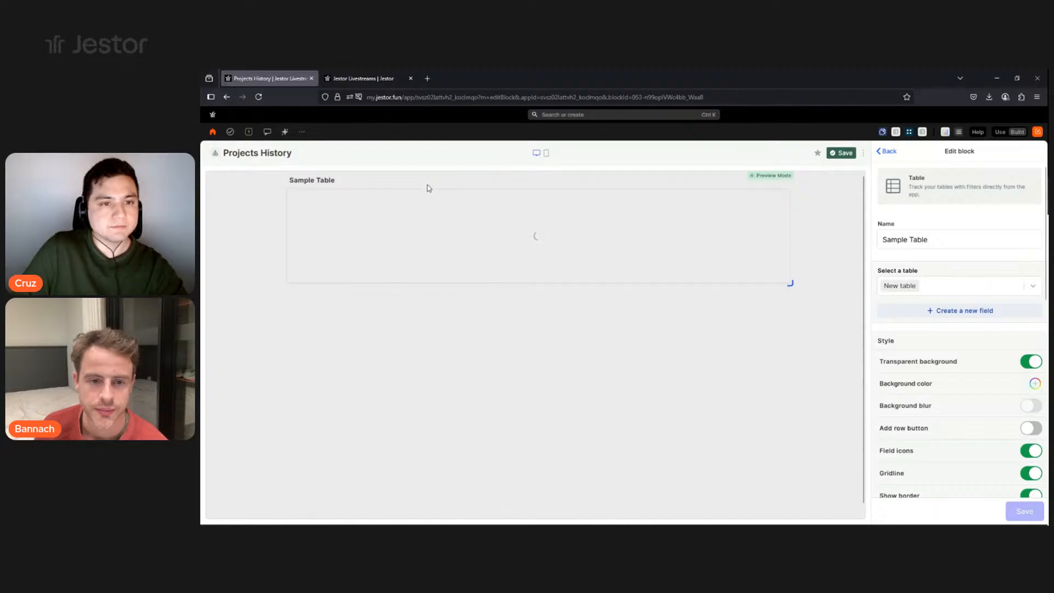
{"action": "left_click_drag", "start_coordinate": [328, 183], "coordinate": [220, 184]}
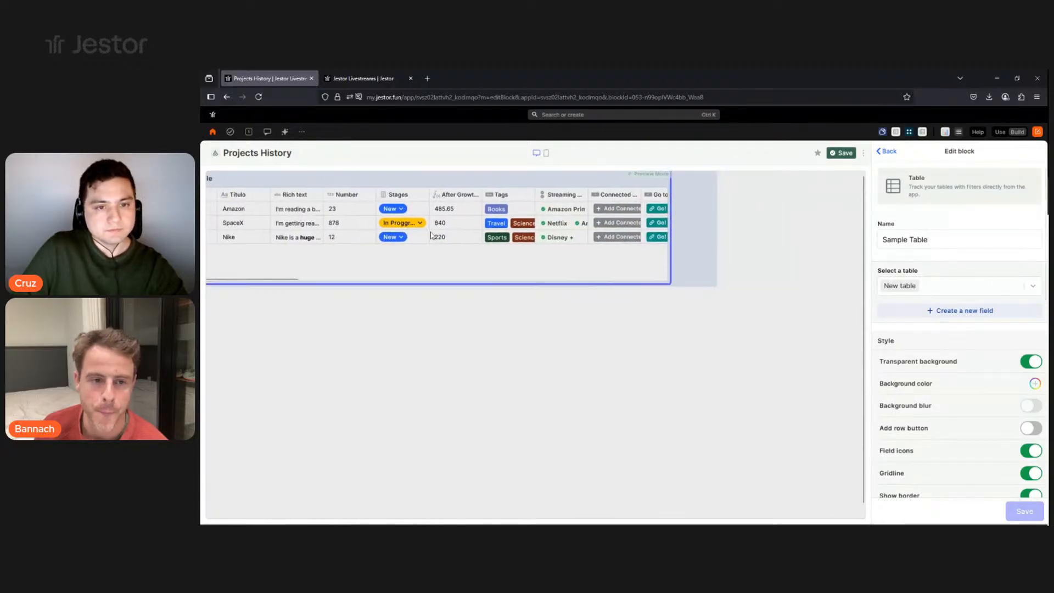
{"action": "left_click_drag", "start_coordinate": [712, 283], "coordinate": [862, 511]}
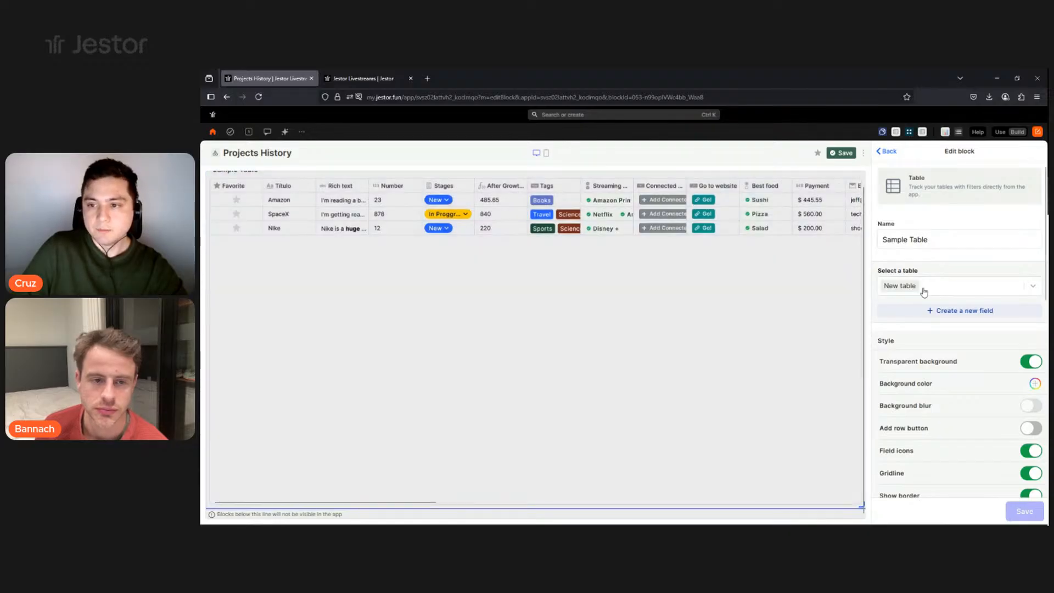
Connect the table block to the Projects Livestream table and name the block "Finished Projects".
{"action": "left_click", "coordinate": [924, 287]}
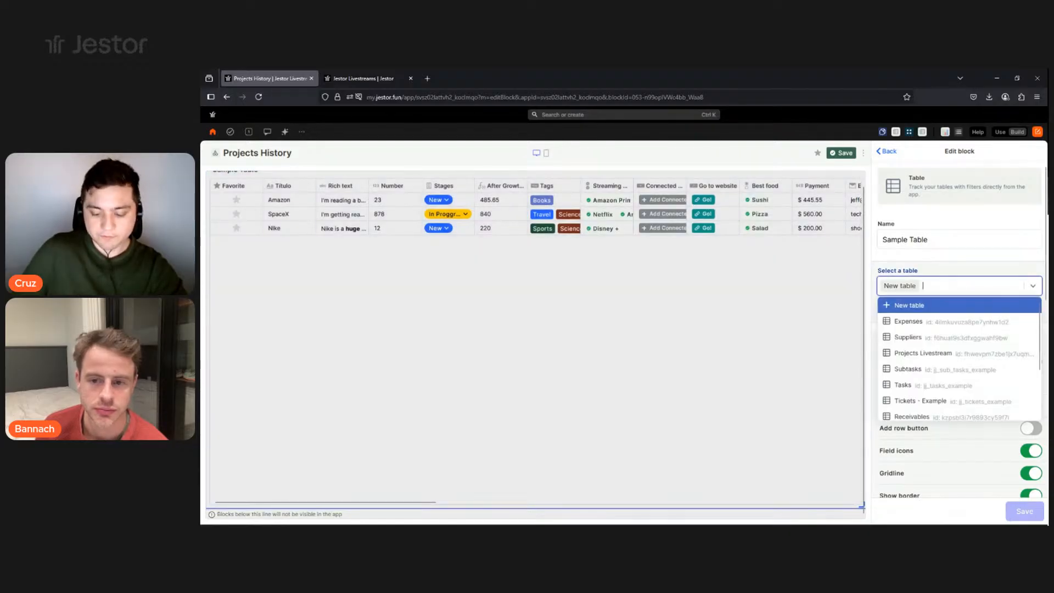
{"action": "type", "text": "proje"}
{"action": "left_click", "coordinate": [922, 303]}
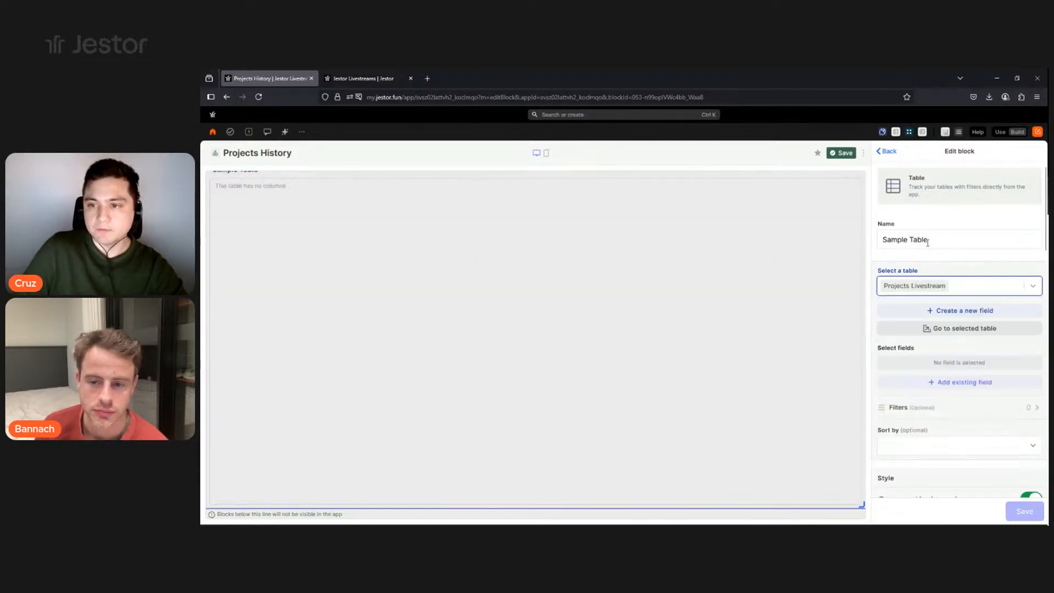
{"action": "double_click", "coordinate": [927, 242]}
{"action": "triple_click", "coordinate": [926, 243]}
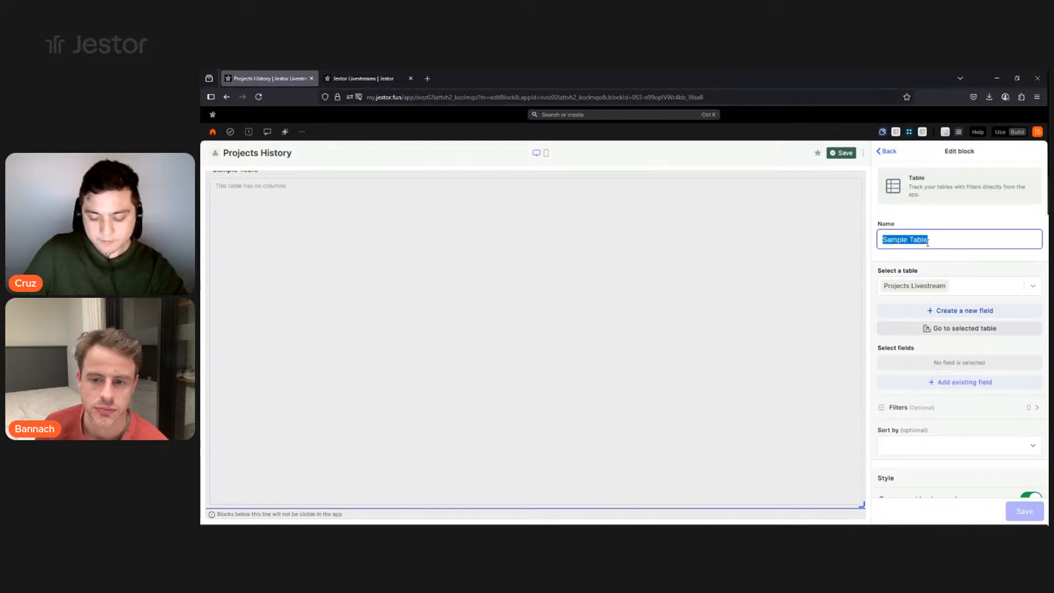
{"action": "type", "text": "Finishe"}
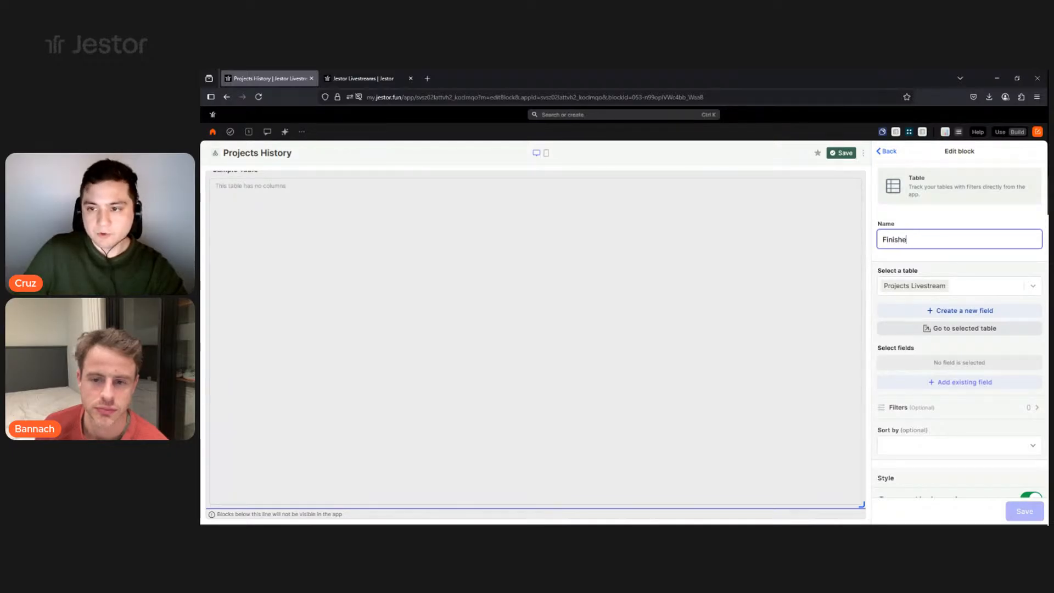
{"action": "type", "text": "d Tabe"}
{"action": "key", "text": "BackSpace"}
{"action": "key", "text": "BackSpace"}
{"action": "key", "text": "BackSpace"}
{"action": "key", "text": "BackSpace"}
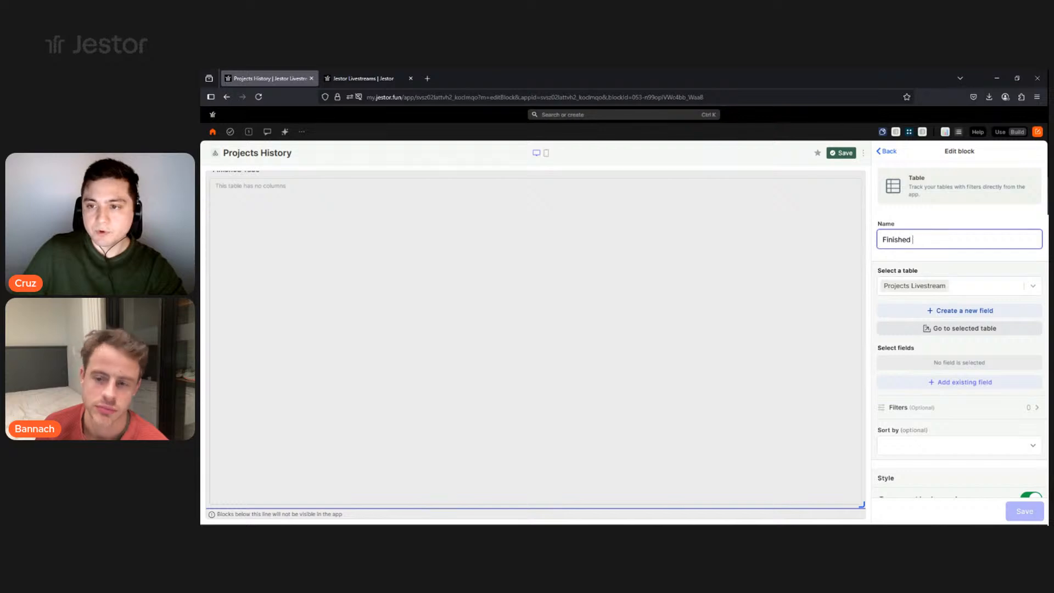
{"action": "type", "text": "Projects"}
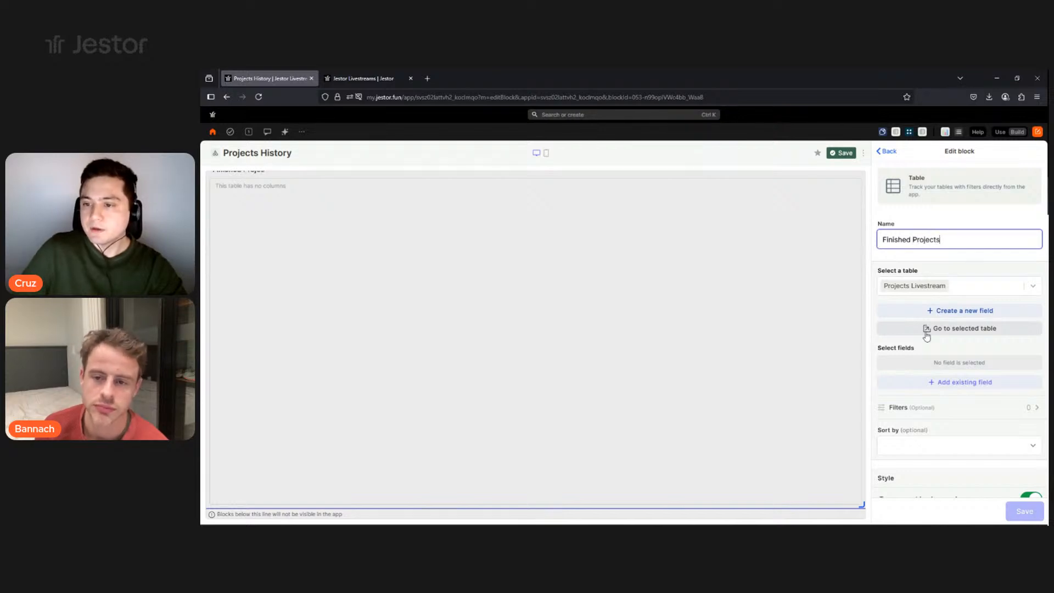
Add the Project Name, Description, Stage and Priority fields to the Finished Projects table block.
{"action": "left_click", "coordinate": [927, 382]}
{"action": "scroll", "coordinate": [924, 356], "scroll_direction": "down", "scroll_amount": 1}
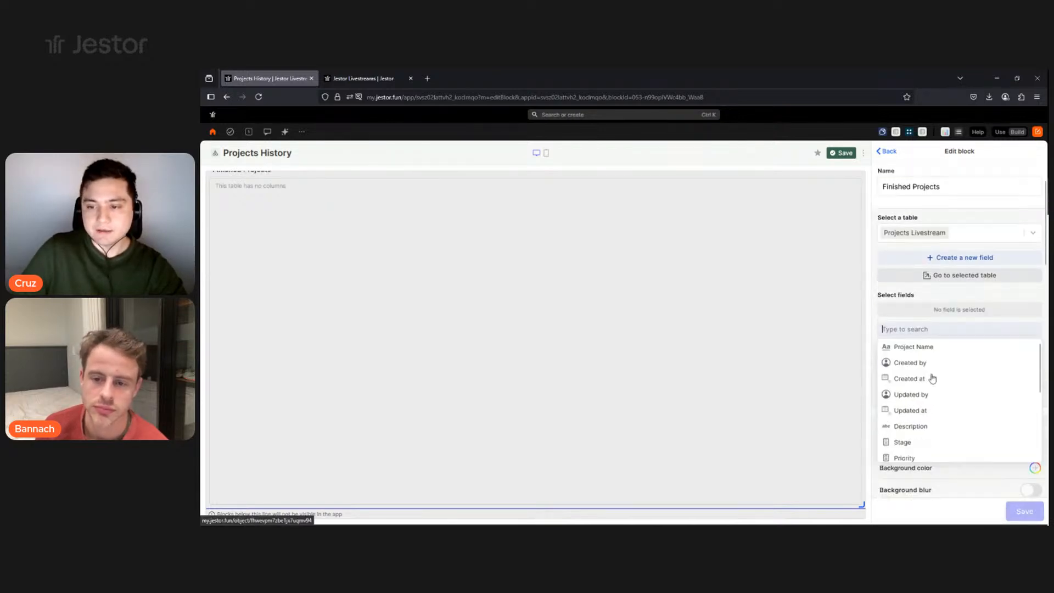
{"action": "left_click", "coordinate": [929, 348]}
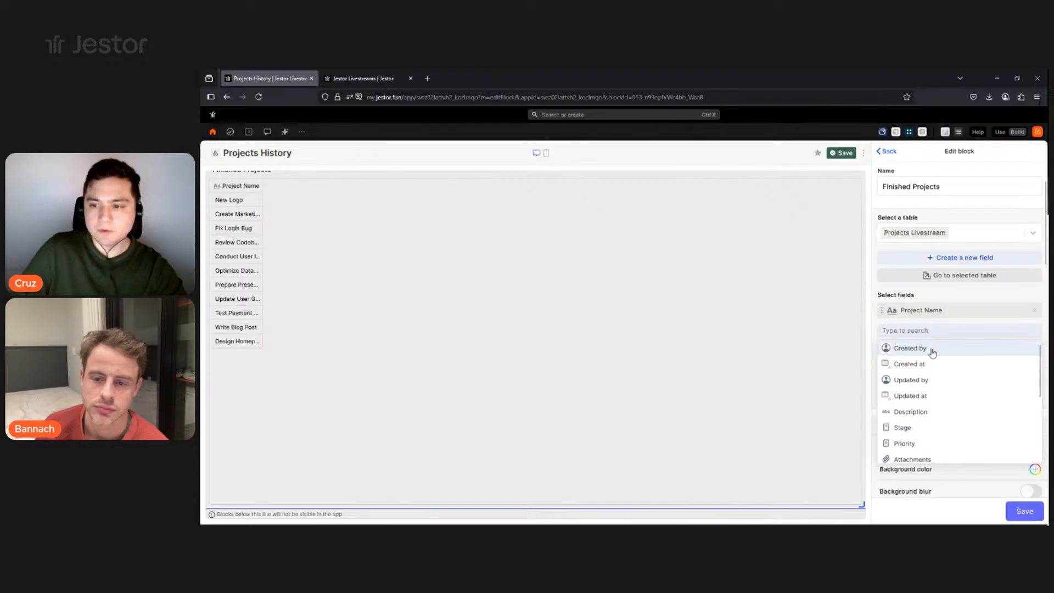
{"action": "left_click", "coordinate": [924, 414]}
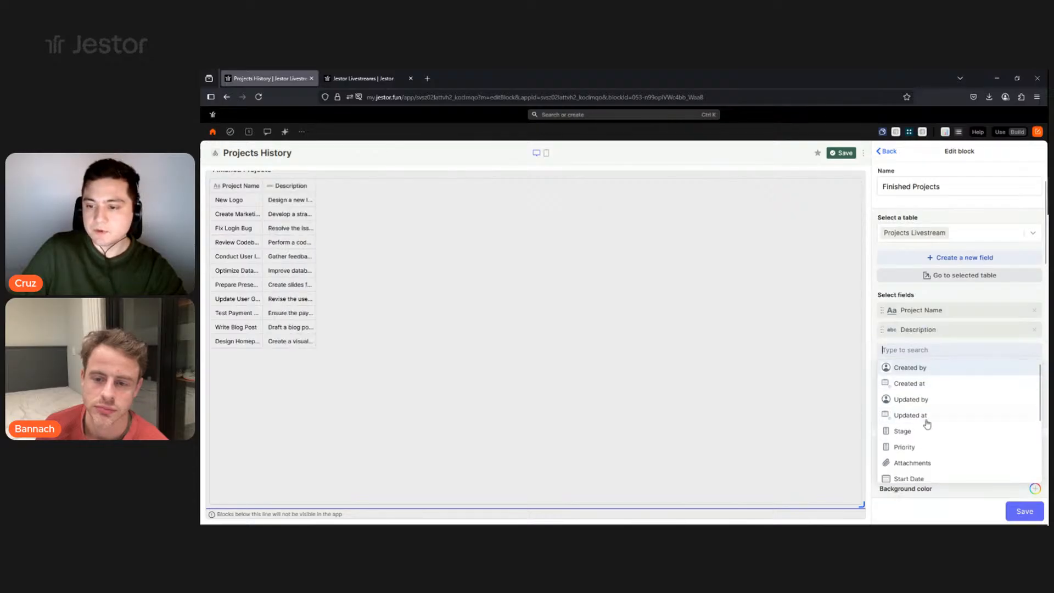
{"action": "left_click", "coordinate": [925, 432]}
{"action": "left_click", "coordinate": [928, 452]}
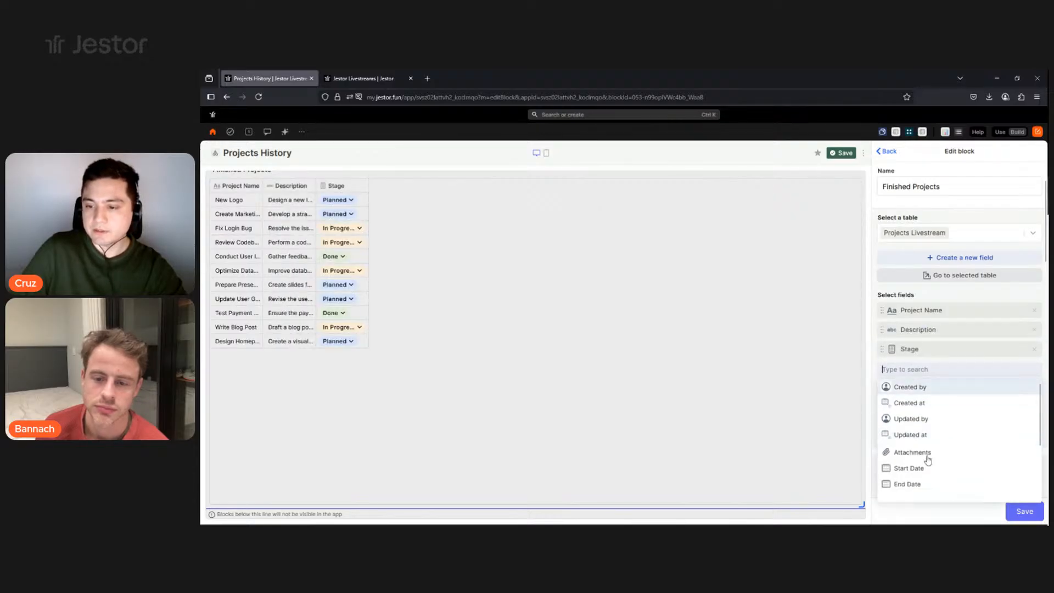
Add the Attachments, Date Range, Tasks, Chat and Owners fields to the Finished Projects table block.
{"action": "scroll", "coordinate": [932, 472], "scroll_direction": "down", "scroll_amount": 1}
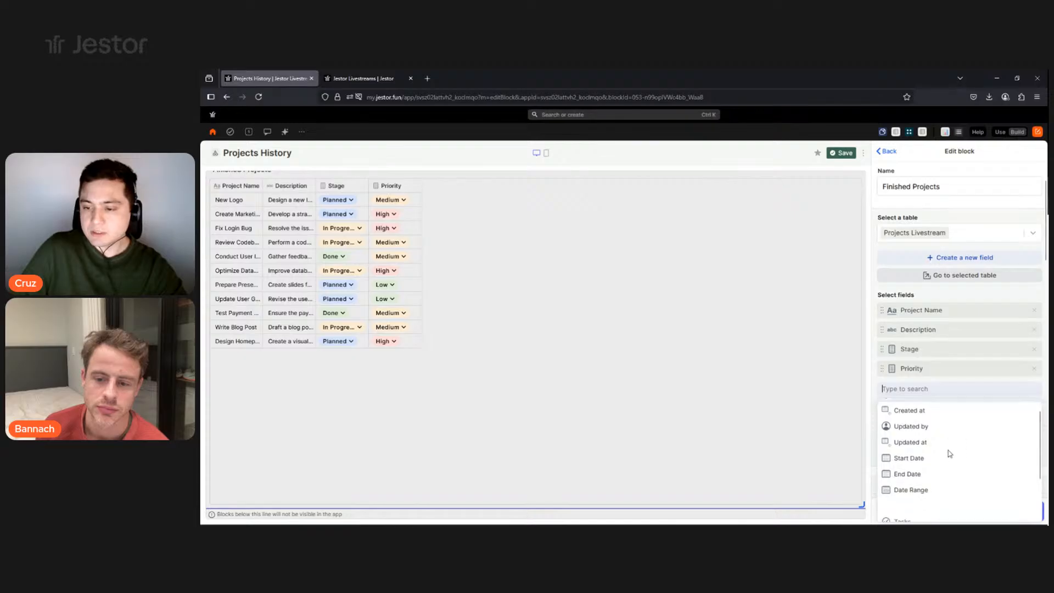
{"action": "left_click", "coordinate": [946, 452]}
{"action": "left_click", "coordinate": [928, 329]}
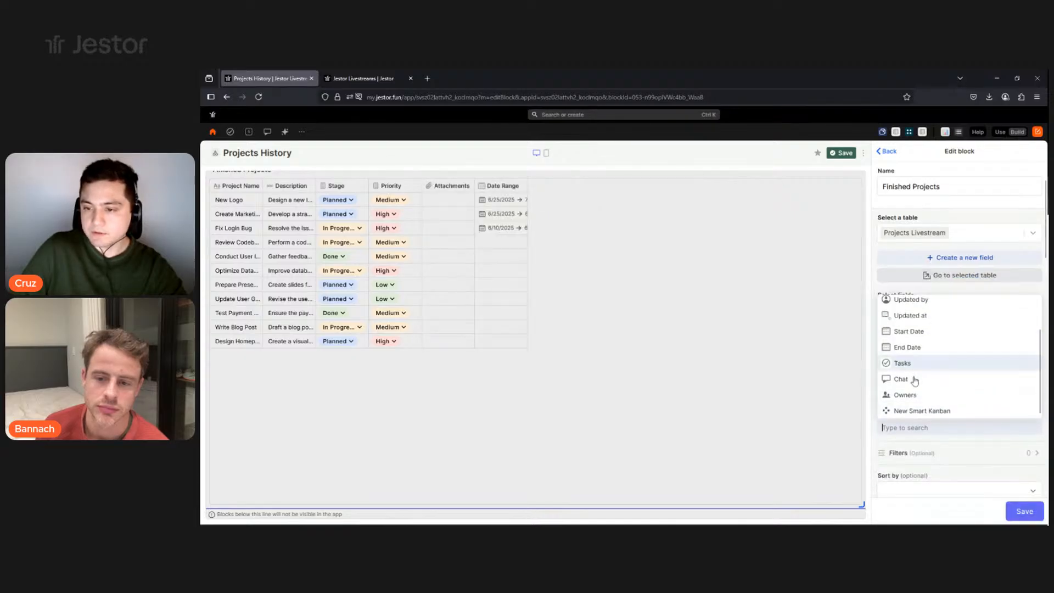
{"action": "left_click", "coordinate": [923, 376]}
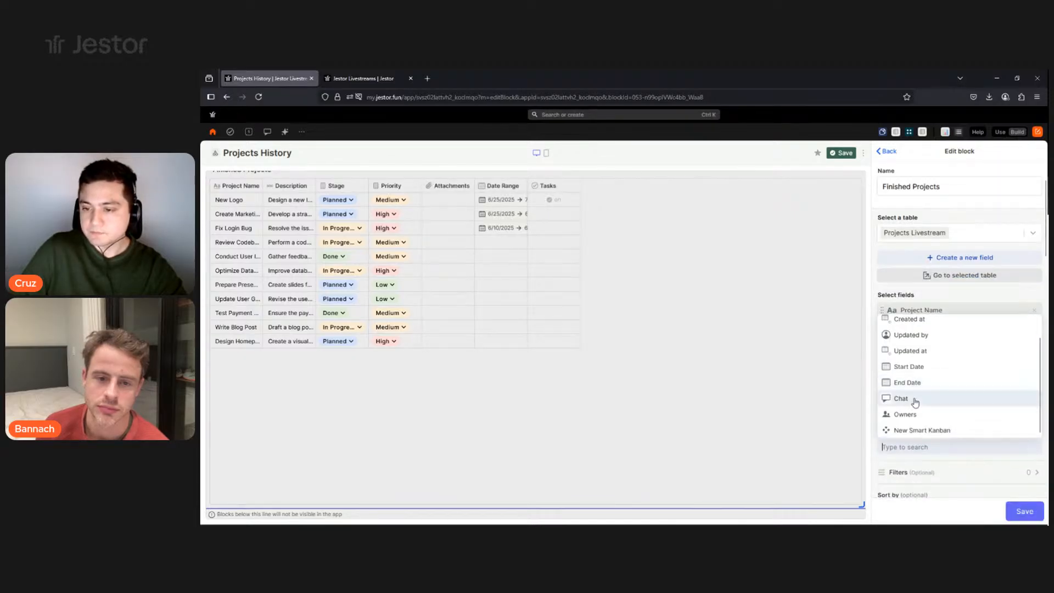
{"action": "left_click", "coordinate": [921, 402]}
{"action": "left_click", "coordinate": [905, 433]}
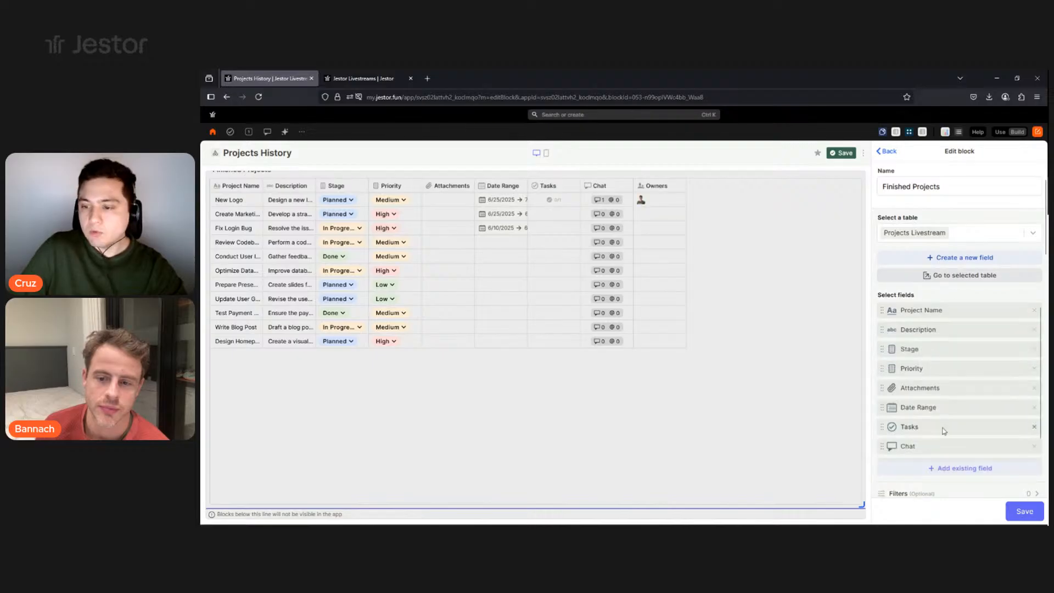
Filter the table block to records whose Stage is any of Done, and apply the filter.
{"action": "scroll", "coordinate": [922, 417], "scroll_direction": "down", "scroll_amount": 3}
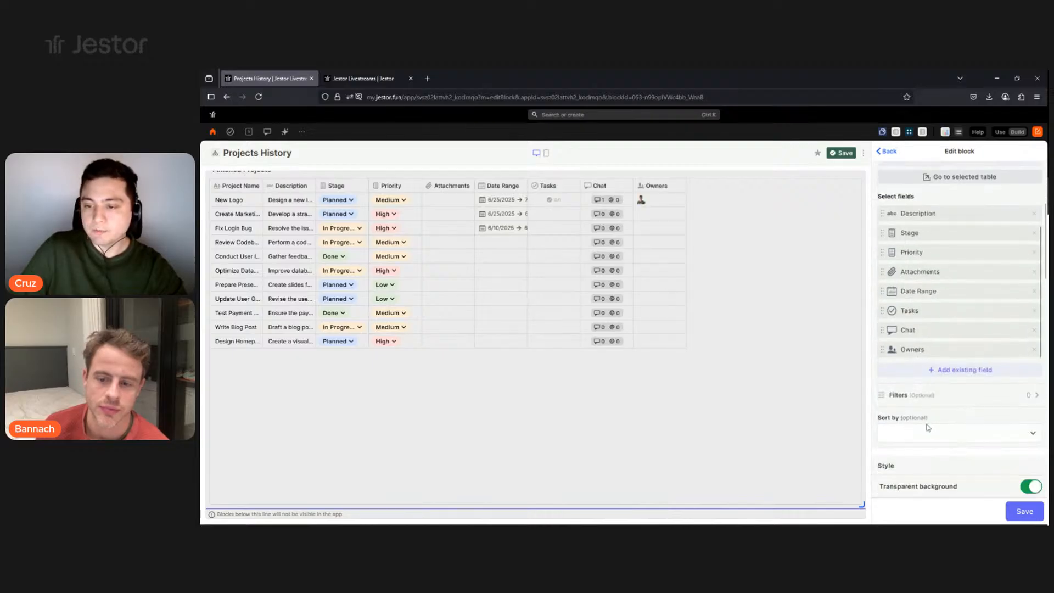
{"action": "left_click", "coordinate": [898, 388]}
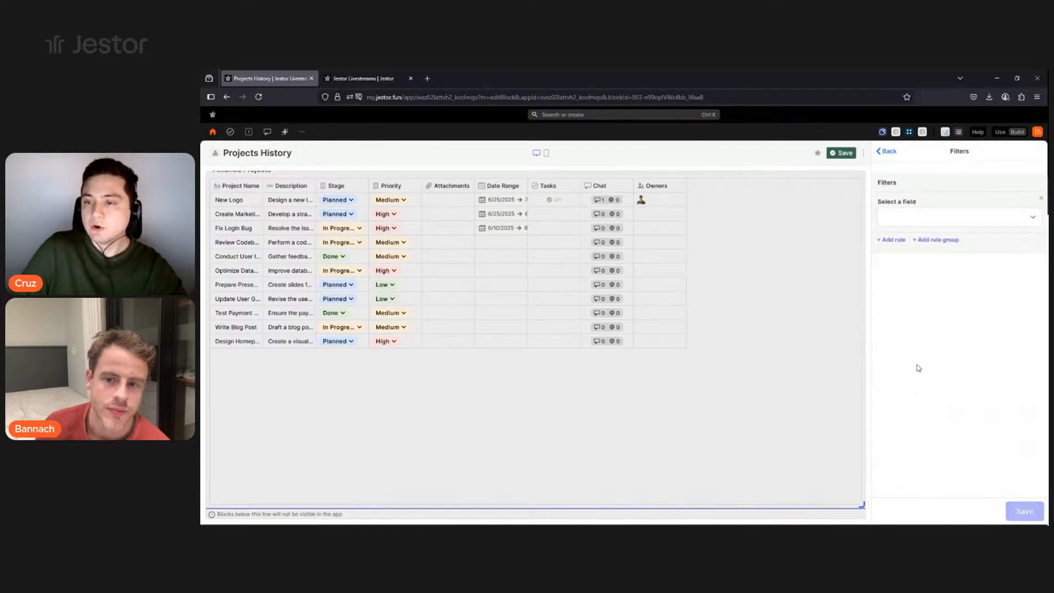
{"action": "left_click", "coordinate": [940, 223]}
{"action": "type", "text": "s"}
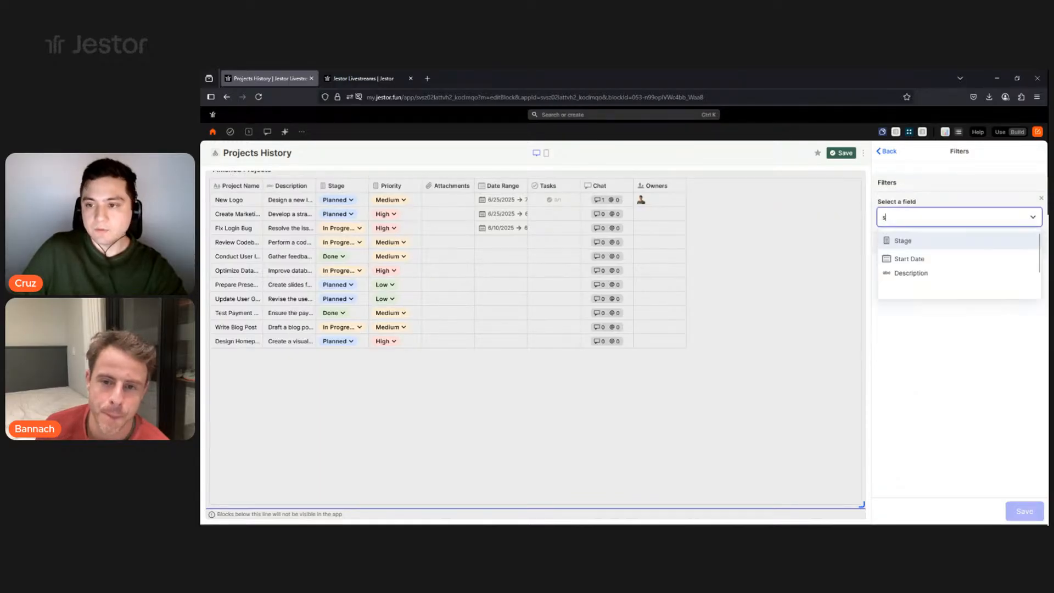
{"action": "left_click", "coordinate": [943, 238]}
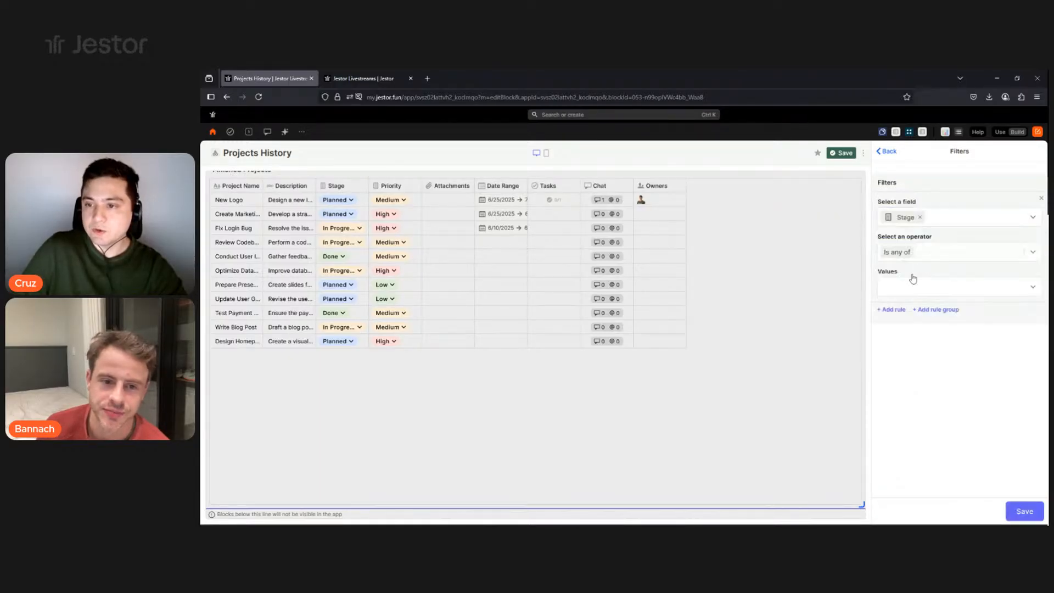
{"action": "left_click", "coordinate": [922, 287]}
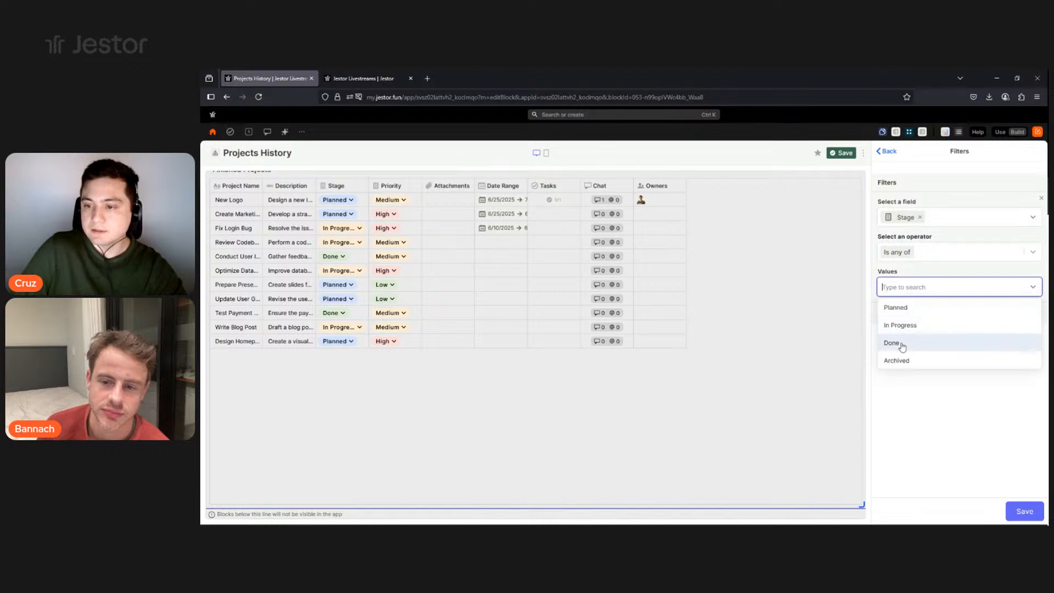
{"action": "left_click", "coordinate": [890, 344]}
{"action": "left_click", "coordinate": [999, 410]}
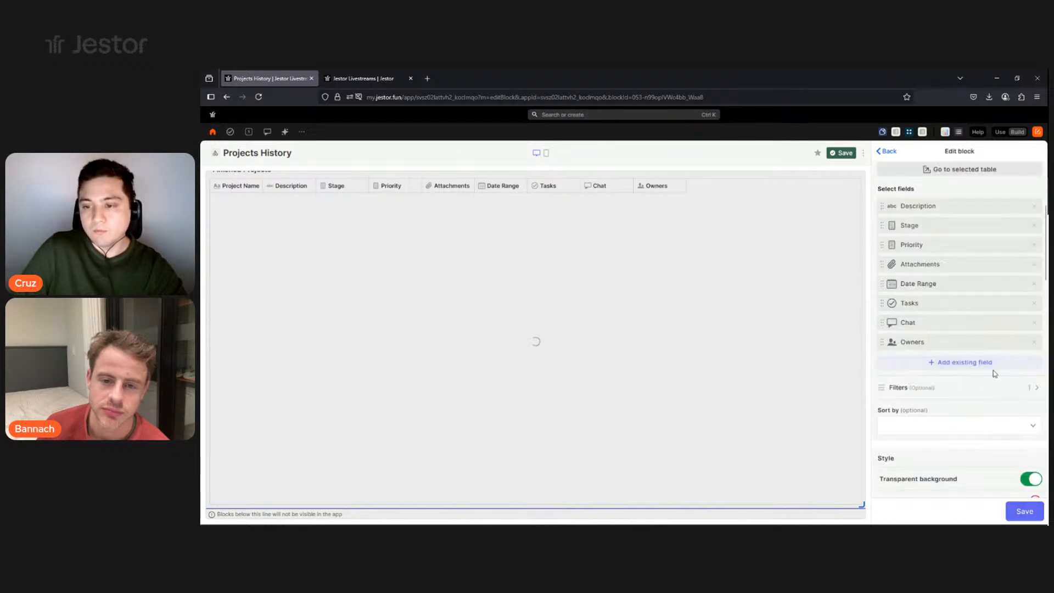
Turn off the field icons and gridlines in the table block's style settings.
{"action": "scroll", "coordinate": [966, 329], "scroll_direction": "down", "scroll_amount": 4}
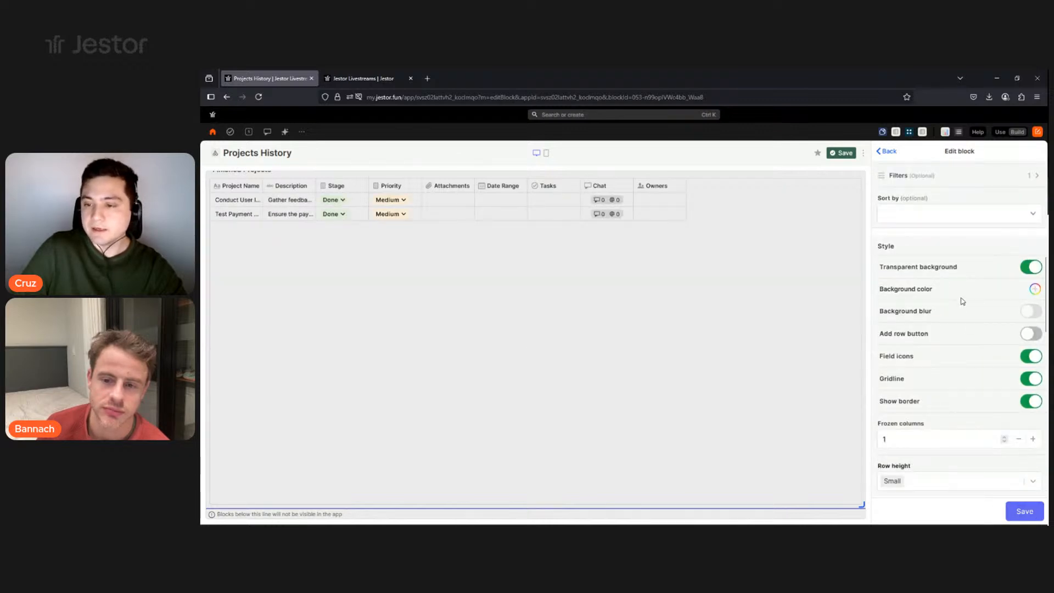
{"action": "scroll", "coordinate": [969, 308], "scroll_direction": "down", "scroll_amount": 2}
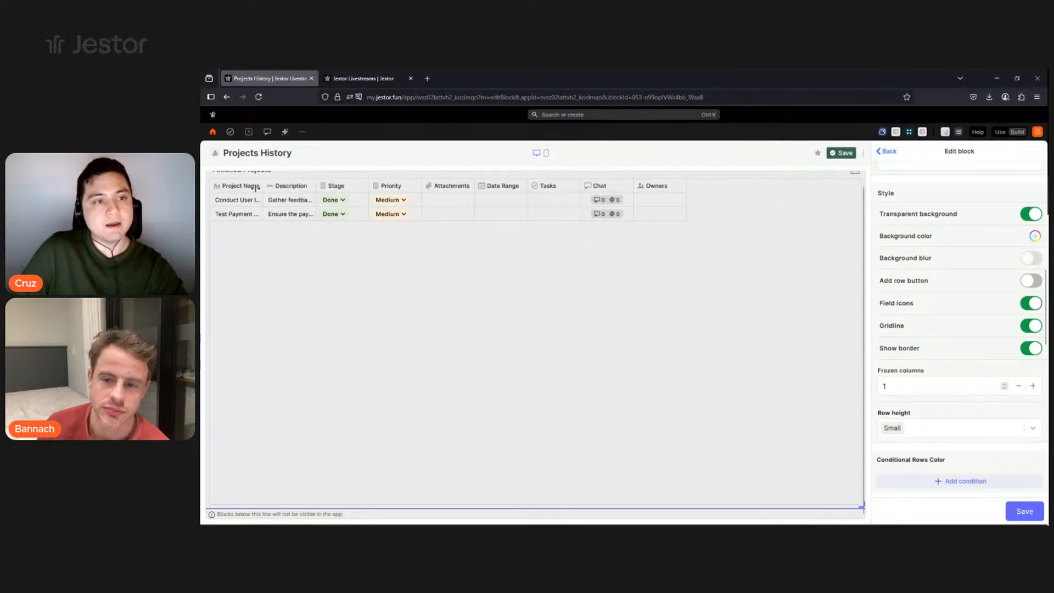
{"action": "left_click", "coordinate": [1032, 303]}
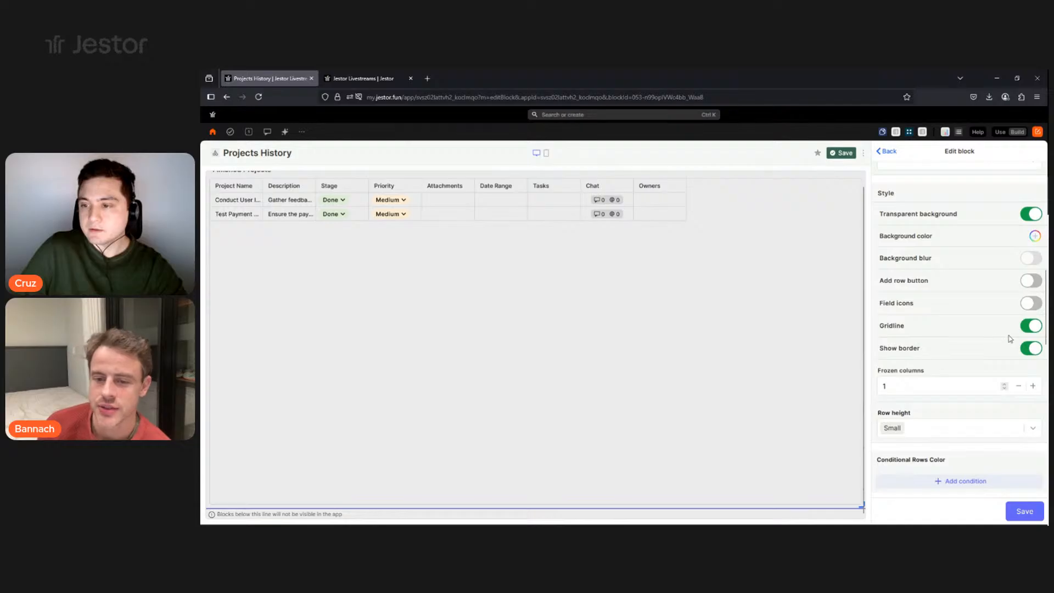
{"action": "left_click", "coordinate": [1027, 328]}
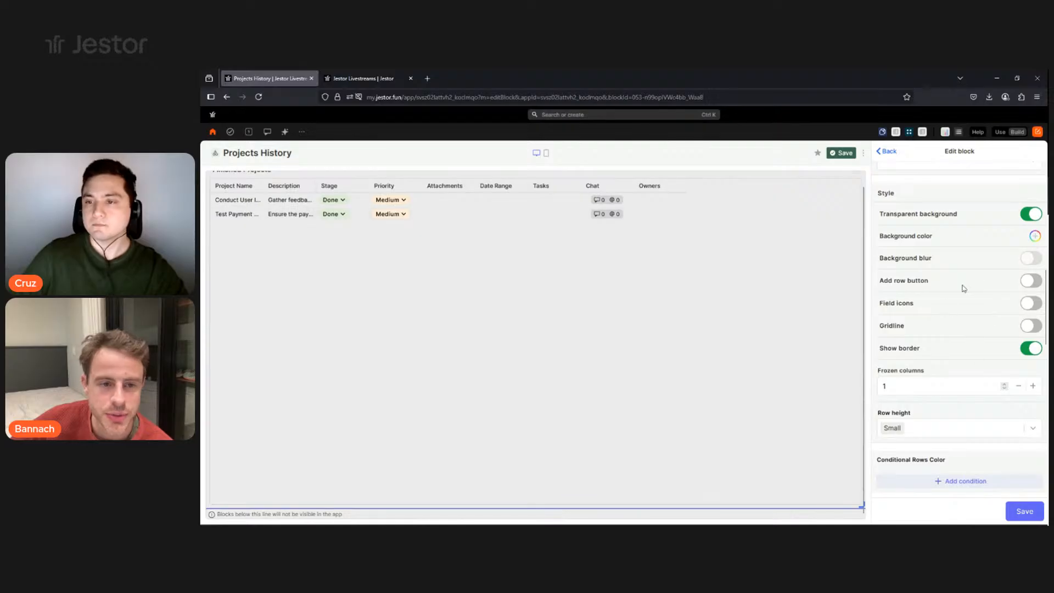
Try the Medium row height for the table block and settle on Large.
{"action": "left_click", "coordinate": [952, 431]}
{"action": "left_click", "coordinate": [925, 462]}
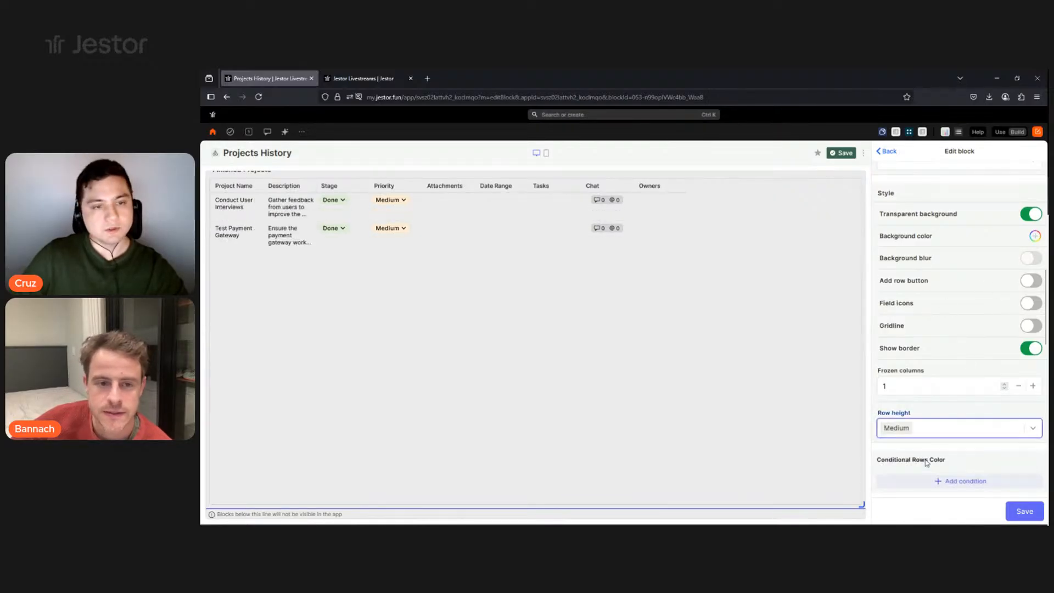
{"action": "left_click", "coordinate": [952, 428]}
{"action": "left_click", "coordinate": [927, 479]}
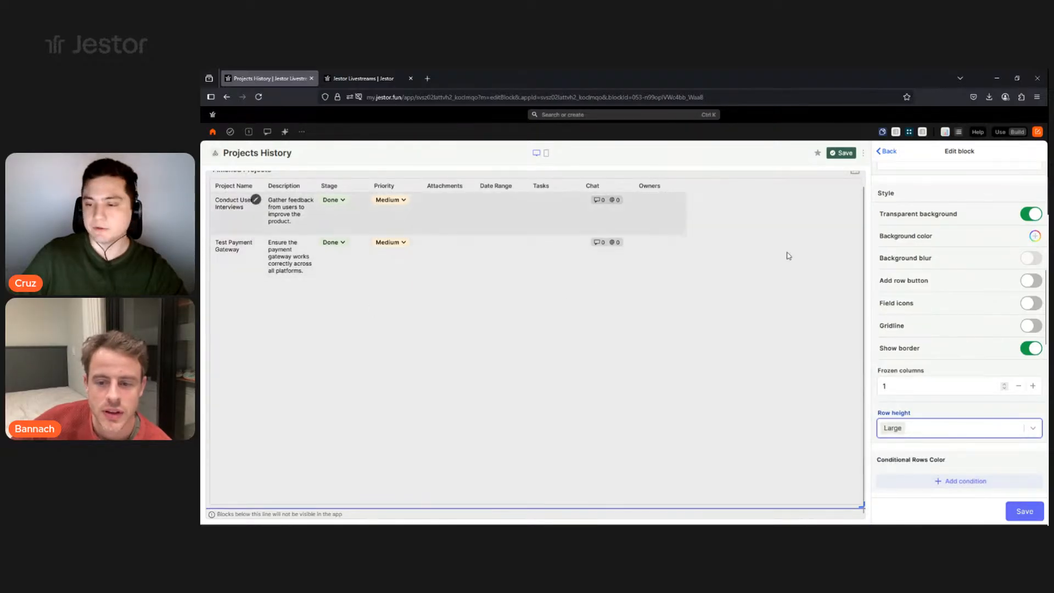
Make the table block read-only and set its record update form source to Default table form.
{"action": "scroll", "coordinate": [954, 320], "scroll_direction": "down", "scroll_amount": 4}
{"action": "scroll", "coordinate": [958, 319], "scroll_direction": "down", "scroll_amount": 1}
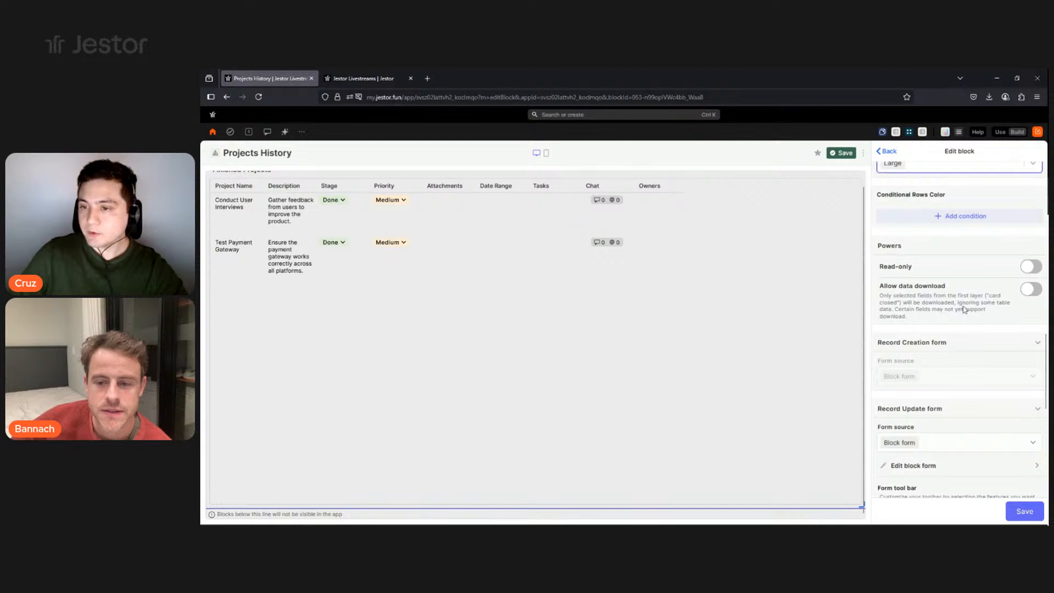
{"action": "left_click", "coordinate": [1032, 267]}
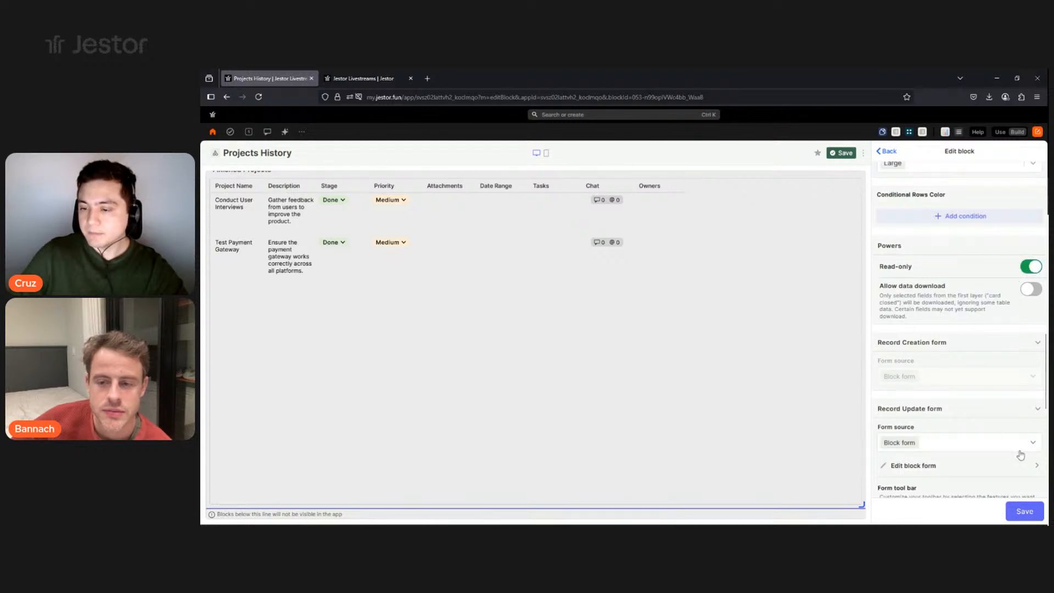
{"action": "left_click", "coordinate": [973, 450]}
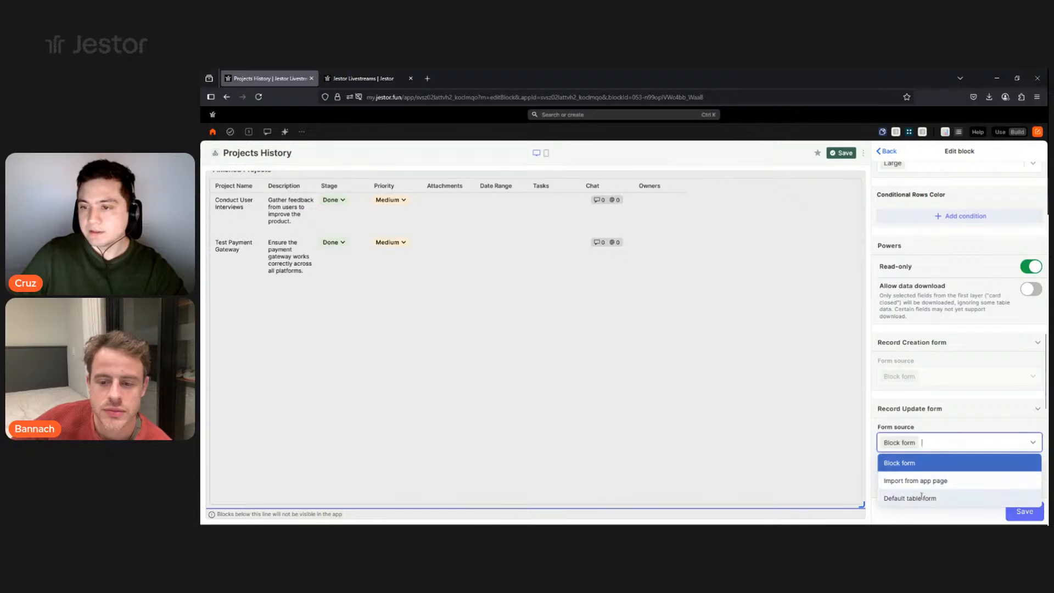
{"action": "left_click", "coordinate": [925, 479]}
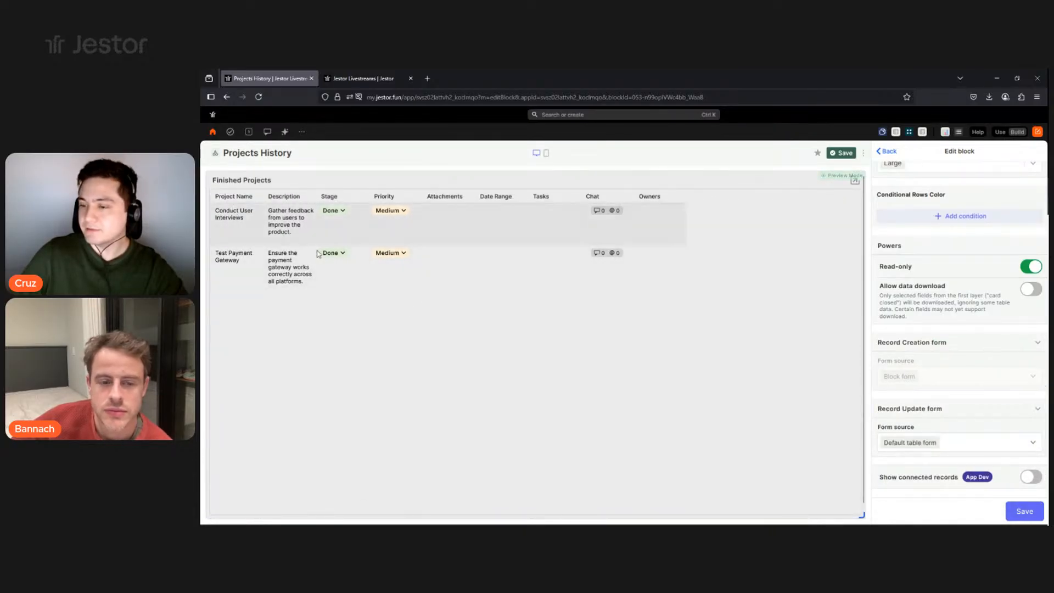
Allow data download for the Finished Projects table, toggling the option off and on to compare, and save the block.
{"action": "left_click", "coordinate": [1029, 291]}
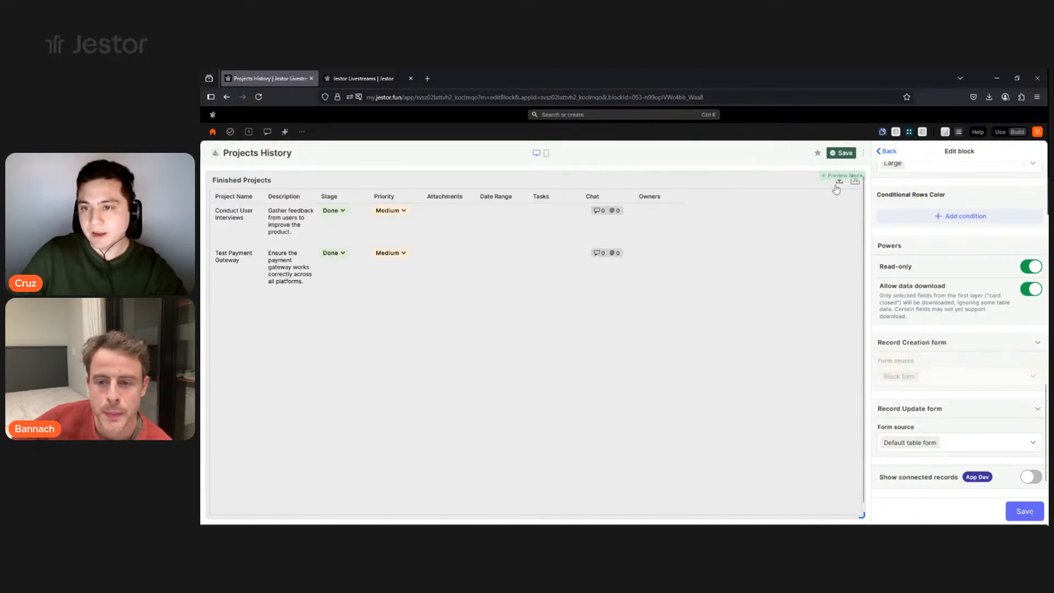
{"action": "left_click", "coordinate": [1031, 292]}
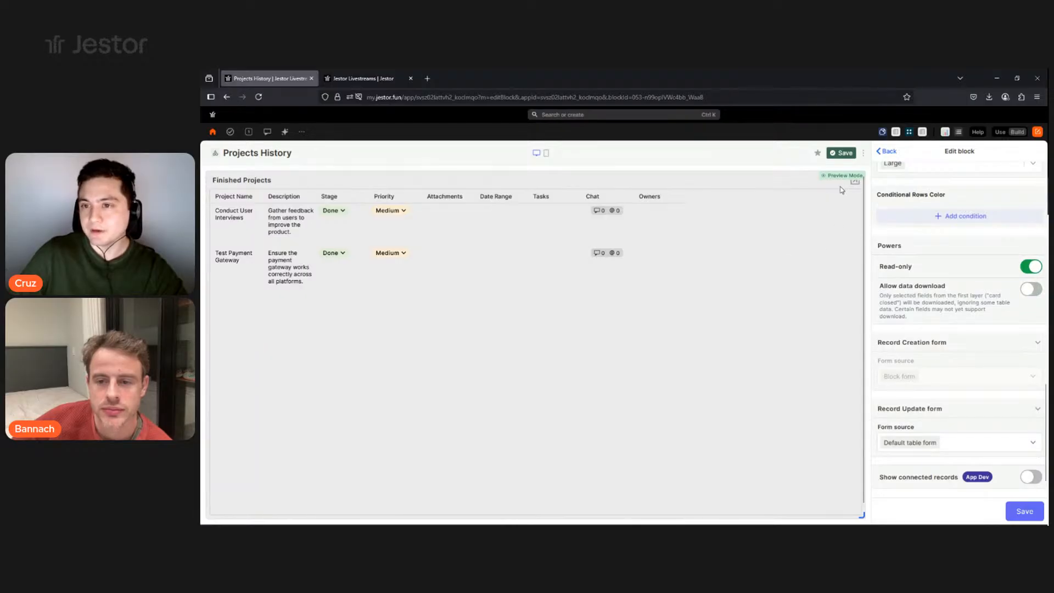
{"action": "left_click", "coordinate": [1028, 291]}
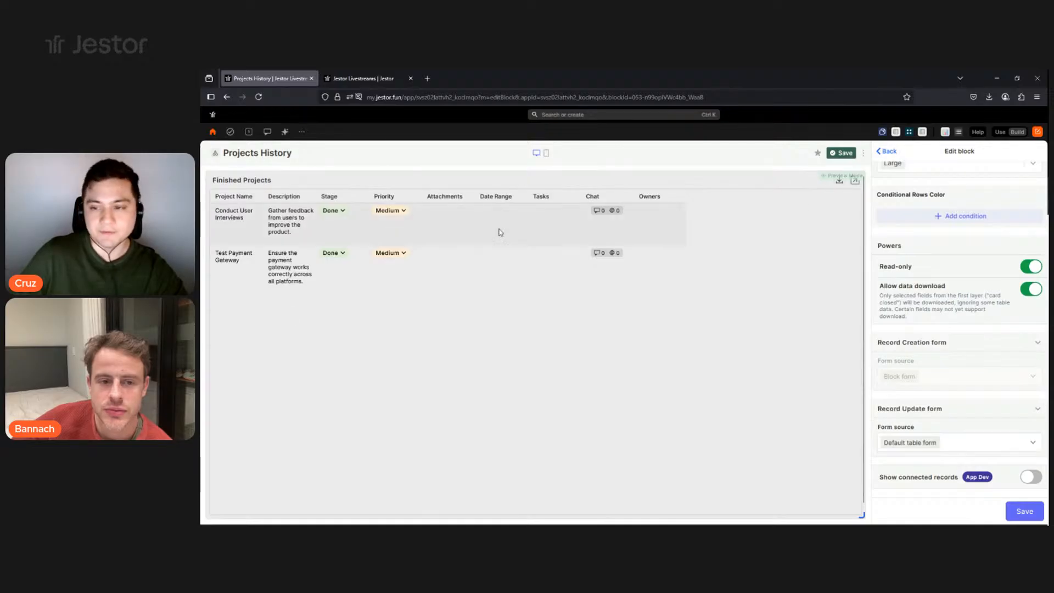
{"action": "scroll", "coordinate": [949, 417], "scroll_direction": "down", "scroll_amount": 2}
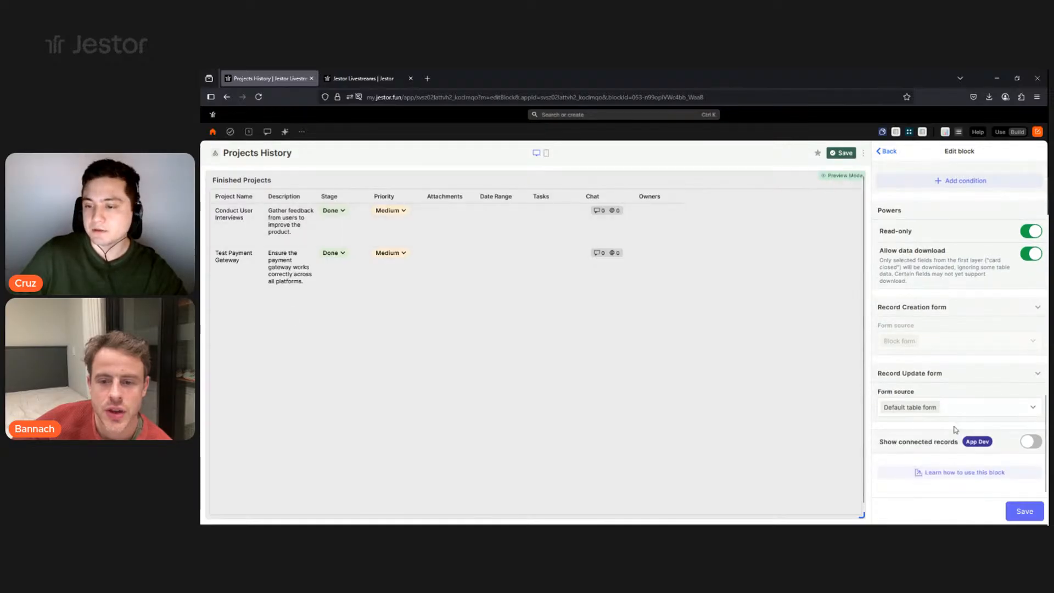
{"action": "left_click", "coordinate": [1024, 515]}
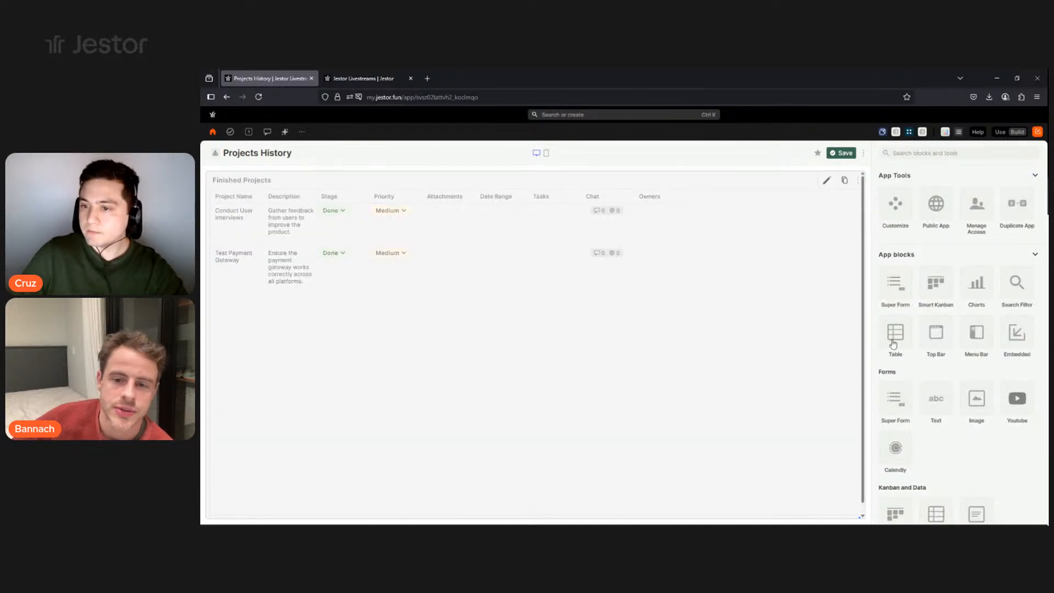
Reopen the Finished Projects block for editing and set its frozen columns to 2.
{"action": "left_click", "coordinate": [826, 182]}
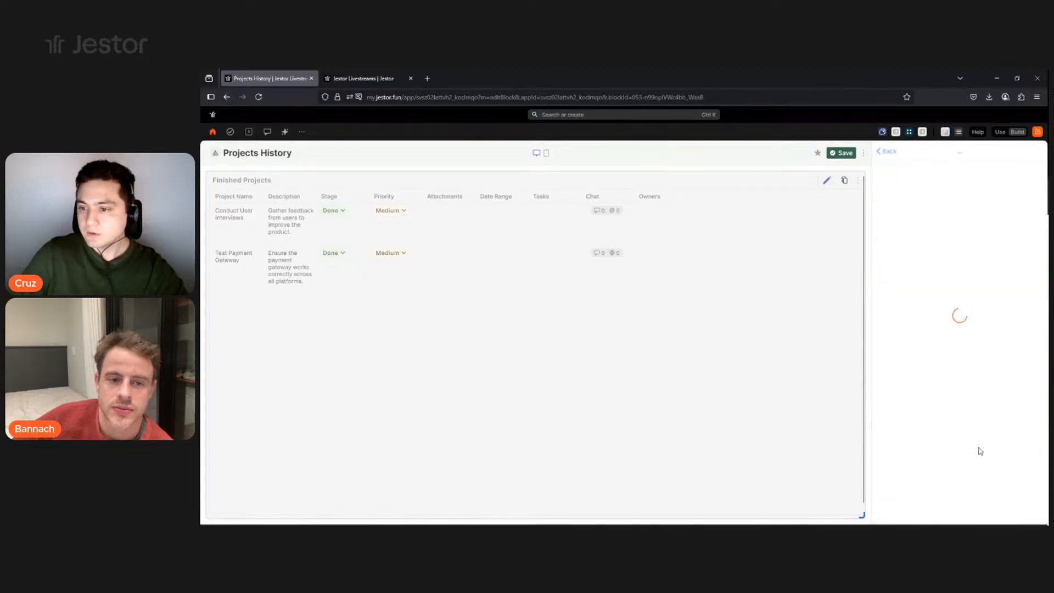
{"action": "scroll", "coordinate": [993, 274], "scroll_direction": "down", "scroll_amount": 5}
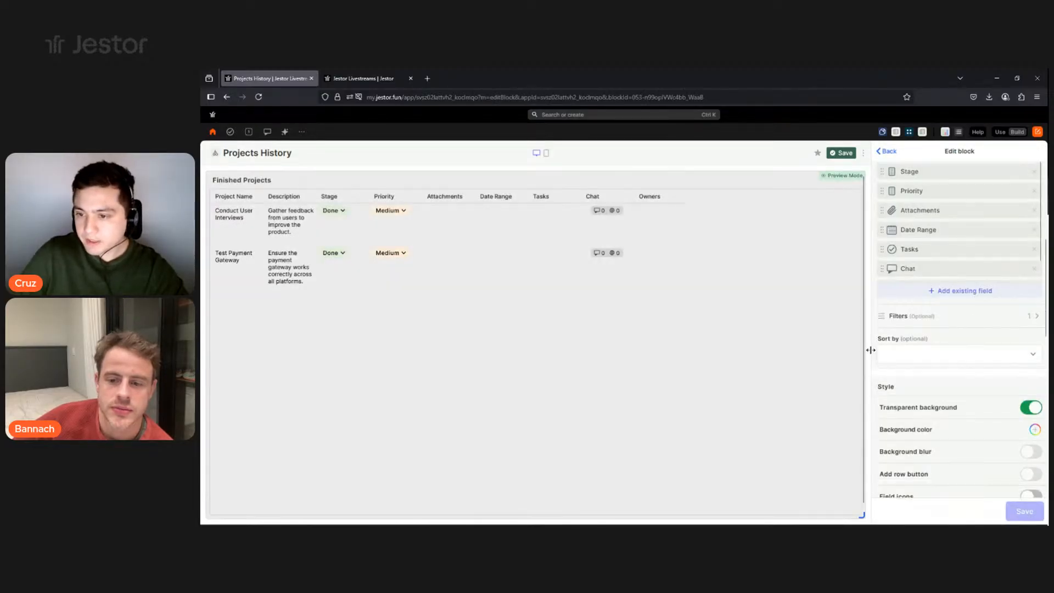
{"action": "scroll", "coordinate": [959, 321], "scroll_direction": "down", "scroll_amount": 3}
{"action": "scroll", "coordinate": [966, 295], "scroll_direction": "down", "scroll_amount": 1}
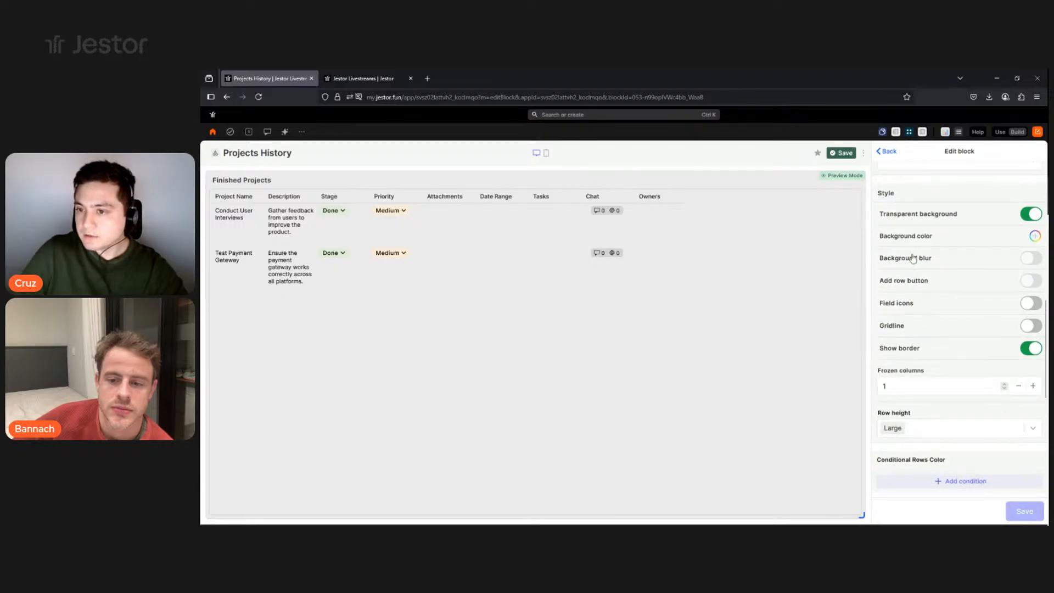
{"action": "scroll", "coordinate": [952, 273], "scroll_direction": "down", "scroll_amount": 1}
{"action": "scroll", "coordinate": [952, 282], "scroll_direction": "up", "scroll_amount": 1}
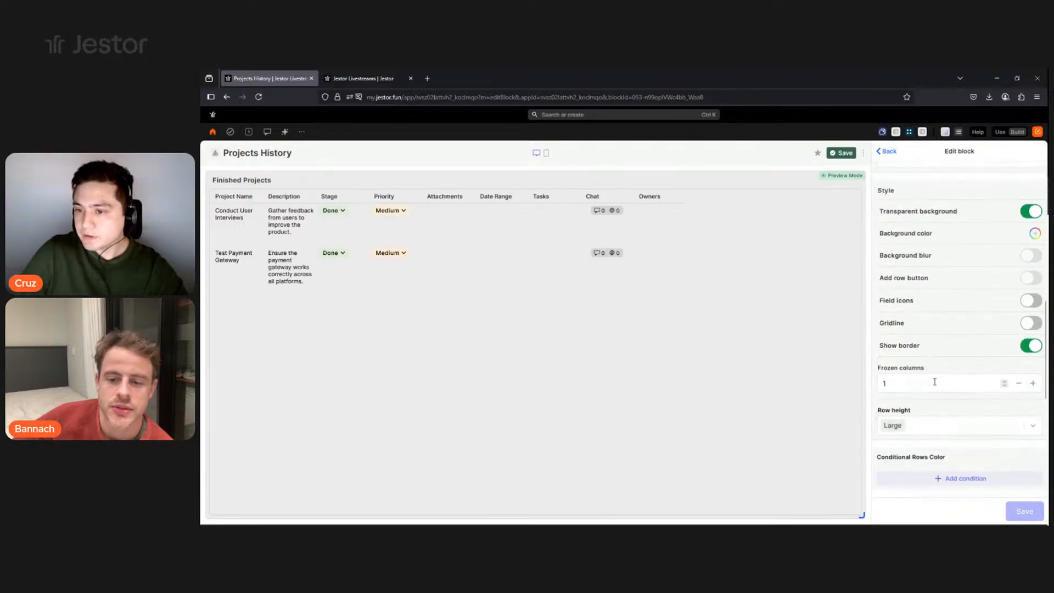
{"action": "left_click", "coordinate": [910, 386]}
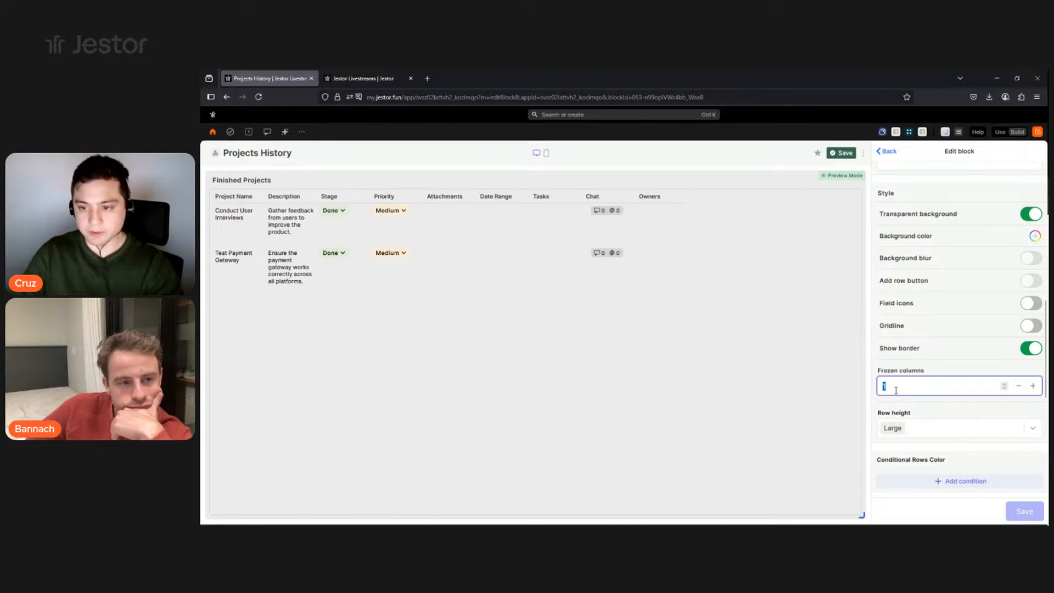
{"action": "type", "text": "2"}
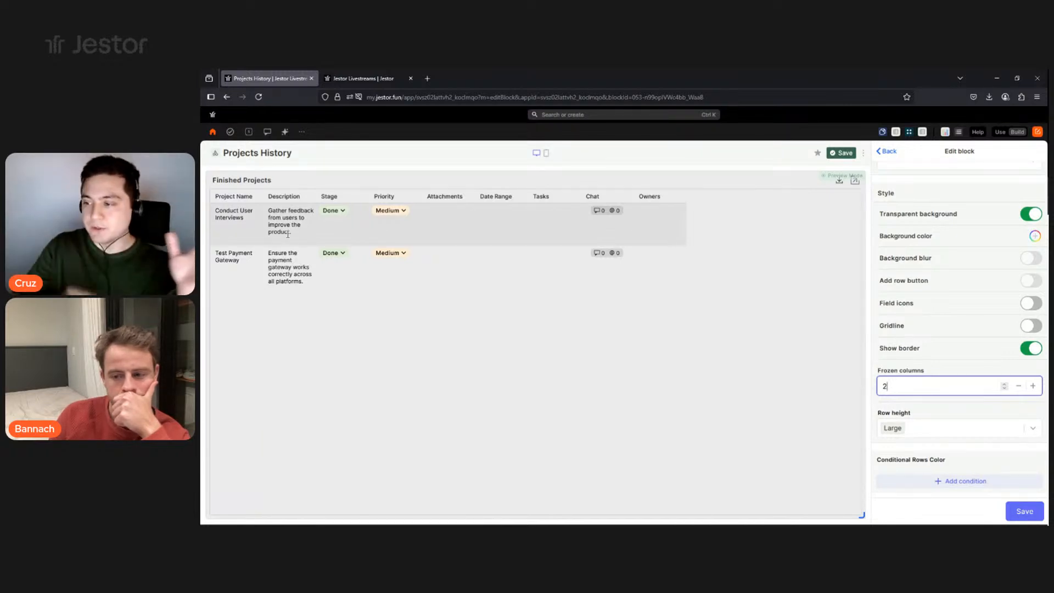
Save the block settings and shrink the Finished Projects table until its columns overflow the visible width.
{"action": "left_click", "coordinate": [1017, 512]}
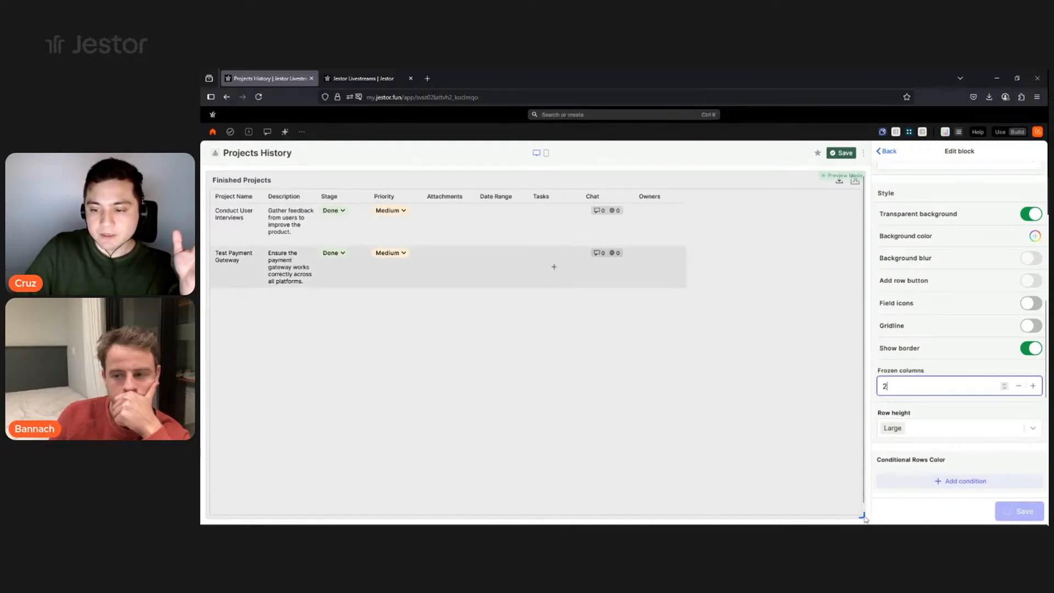
{"action": "left_click_drag", "start_coordinate": [857, 514], "coordinate": [537, 296]}
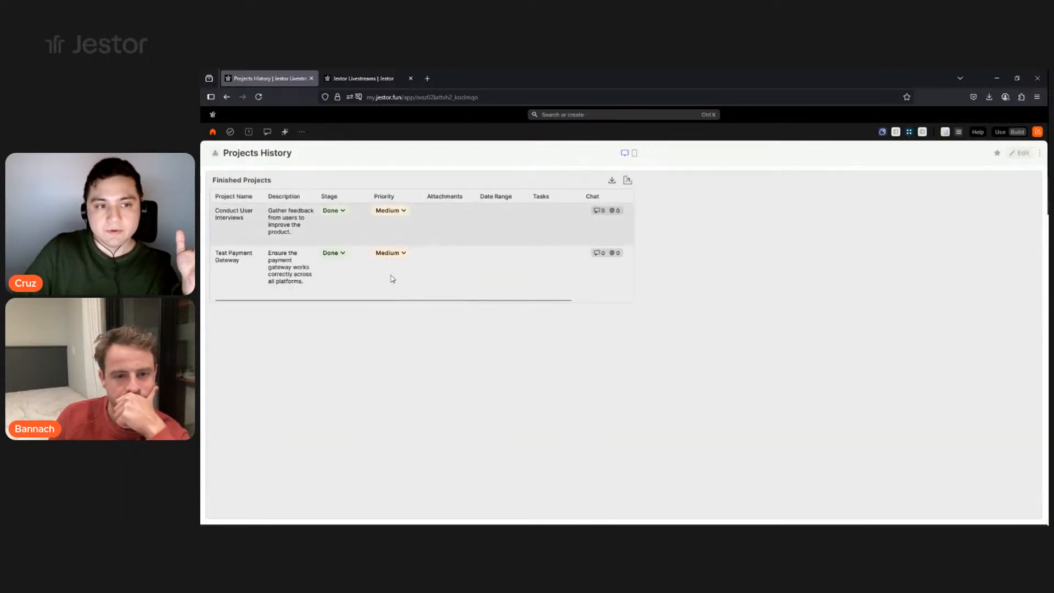
Examine how the frozen Project Name and Description columns behave while the other Finished Projects columns move sideways.
{"action": "scroll", "coordinate": [387, 265], "scroll_direction": "right", "scroll_amount": 2}
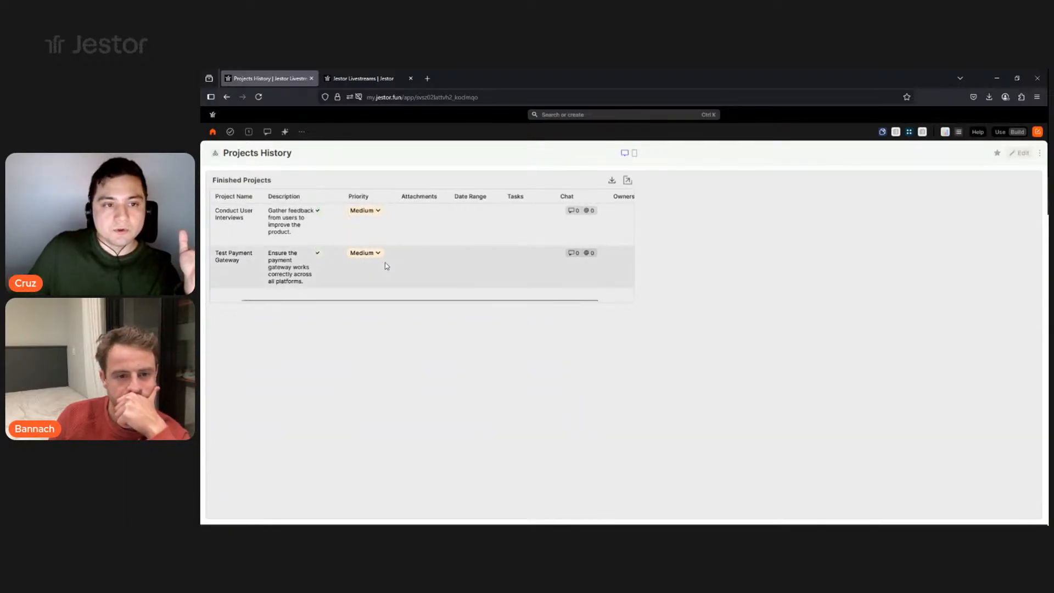
{"action": "scroll", "coordinate": [376, 266], "scroll_direction": "left", "scroll_amount": 3}
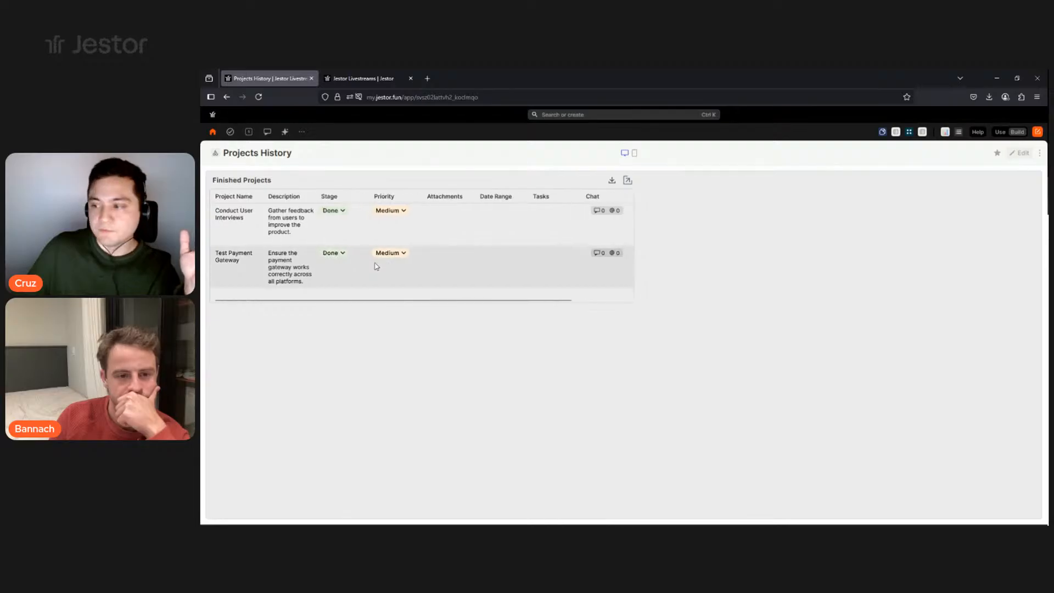
{"action": "scroll", "coordinate": [376, 266], "scroll_direction": "right", "scroll_amount": 3}
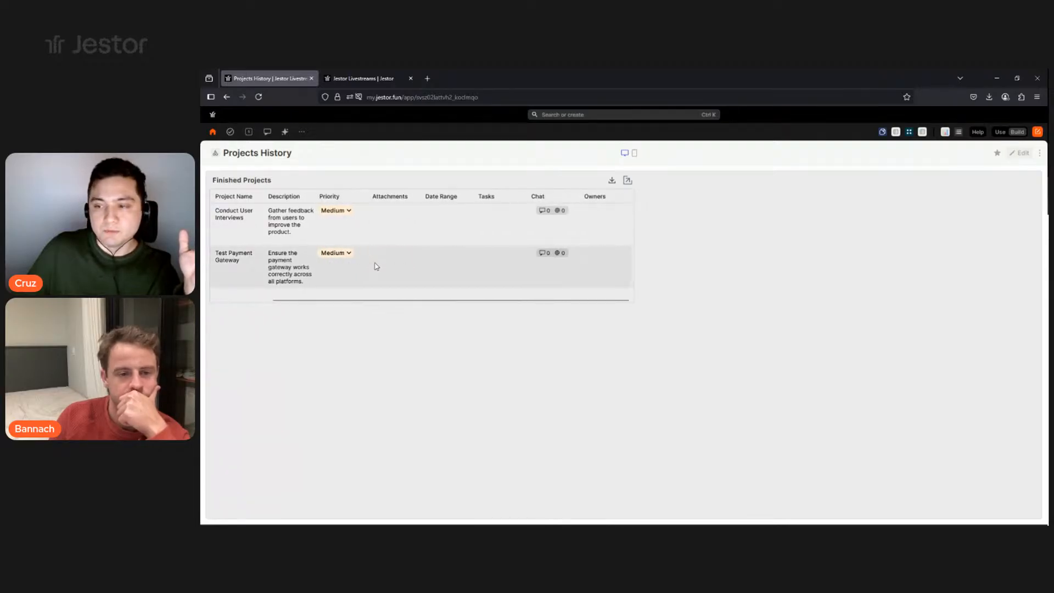
{"action": "scroll", "coordinate": [376, 266], "scroll_direction": "left", "scroll_amount": 3}
{"action": "scroll", "coordinate": [377, 266], "scroll_direction": "right", "scroll_amount": 3}
{"action": "scroll", "coordinate": [377, 266], "scroll_direction": "left", "scroll_amount": 3}
{"action": "scroll", "coordinate": [377, 266], "scroll_direction": "right", "scroll_amount": 3}
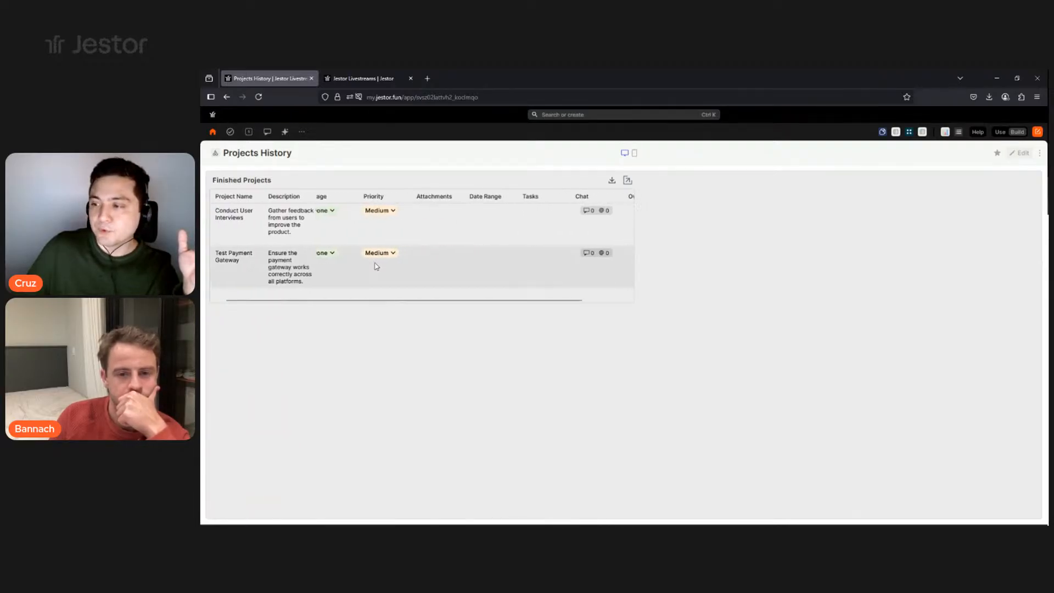
{"action": "scroll", "coordinate": [377, 266], "scroll_direction": "left", "scroll_amount": 3}
{"action": "scroll", "coordinate": [377, 266], "scroll_direction": "right", "scroll_amount": 1}
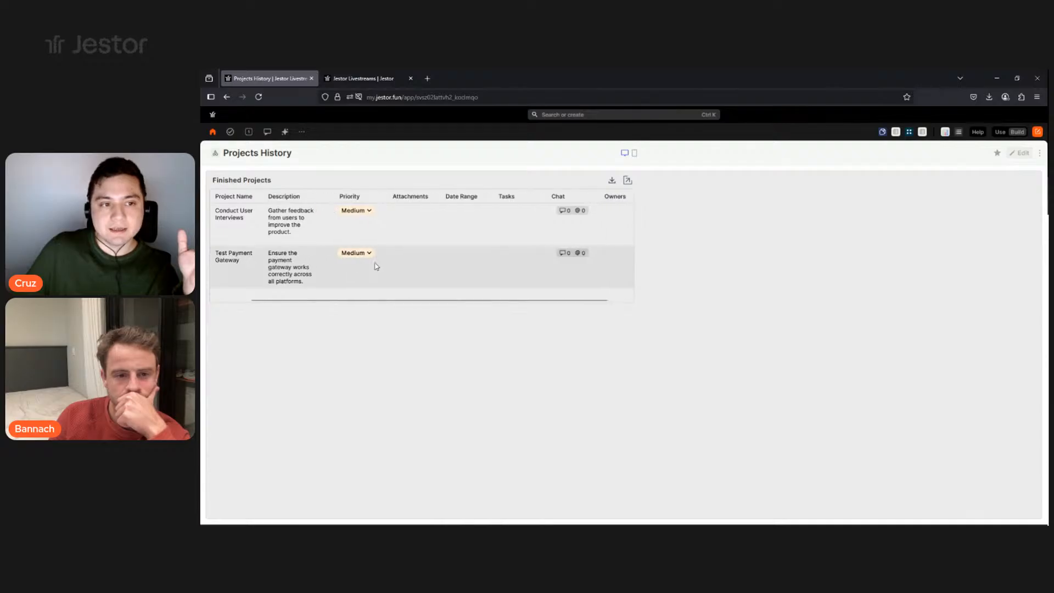
{"action": "scroll", "coordinate": [376, 266], "scroll_direction": "left", "scroll_amount": 1}
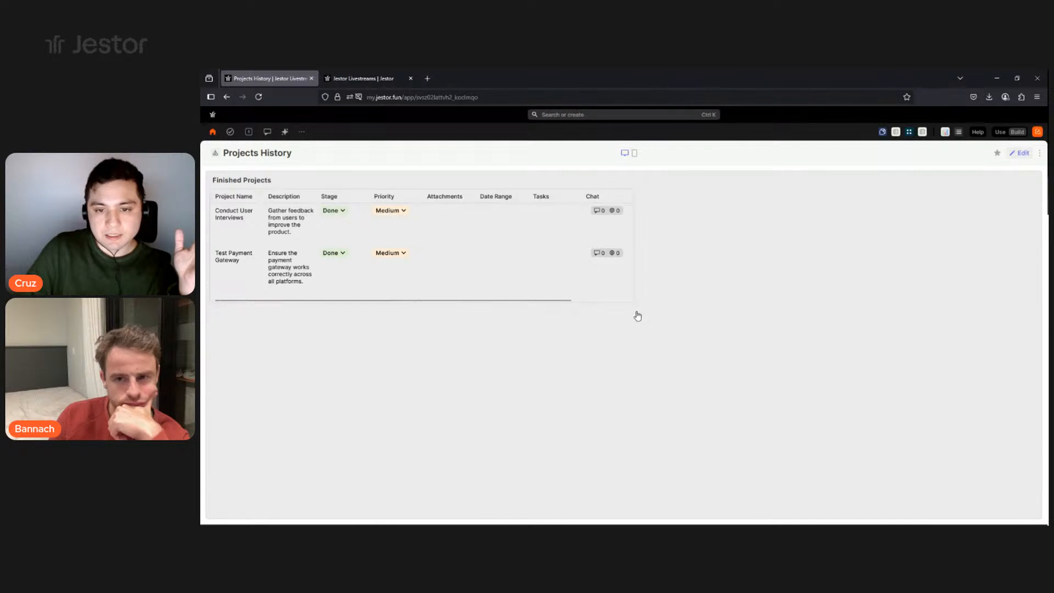
Enlarge the Finished Projects table to fill the app area again and save the Projects History layout.
{"action": "left_click_drag", "start_coordinate": [543, 303], "coordinate": [866, 512]}
{"action": "left_click", "coordinate": [841, 153]}
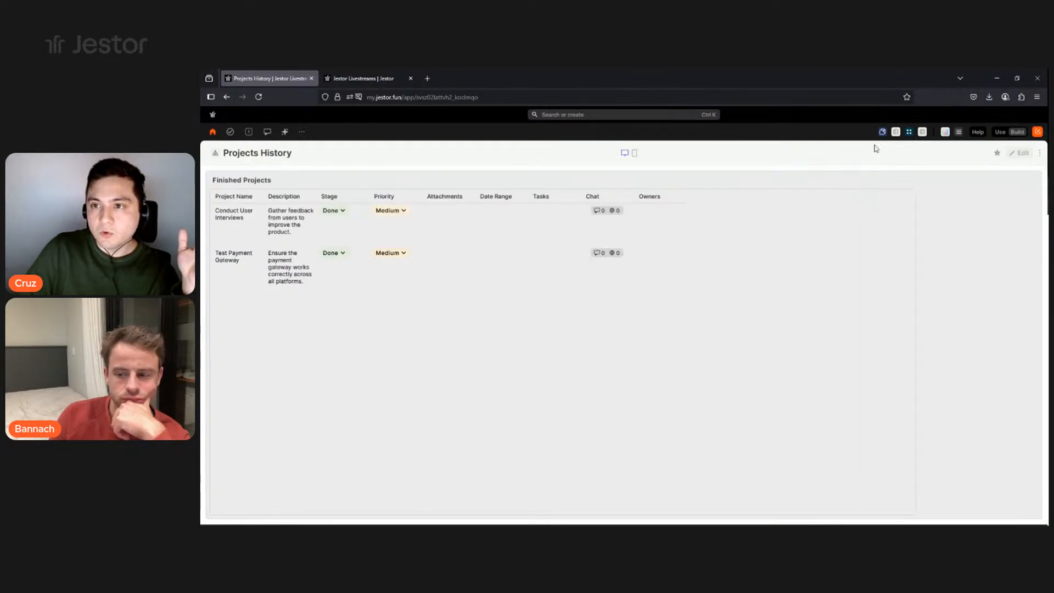
Open the Projects Board app, find the Top Bar block and add it with a white bar color.
{"action": "left_click", "coordinate": [909, 134]}
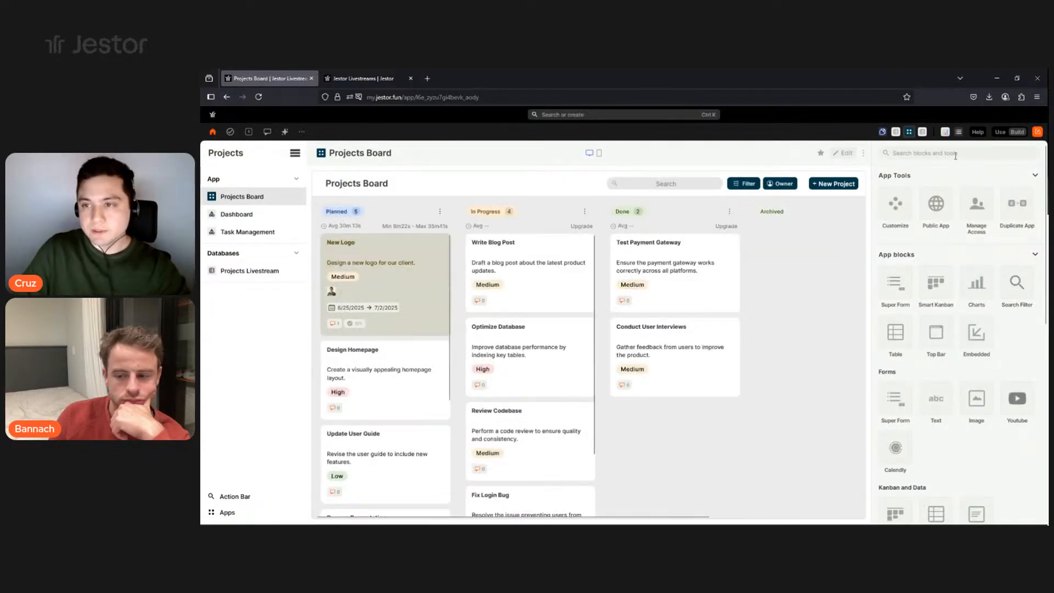
{"action": "left_click", "coordinate": [960, 156]}
{"action": "type", "text": "to"}
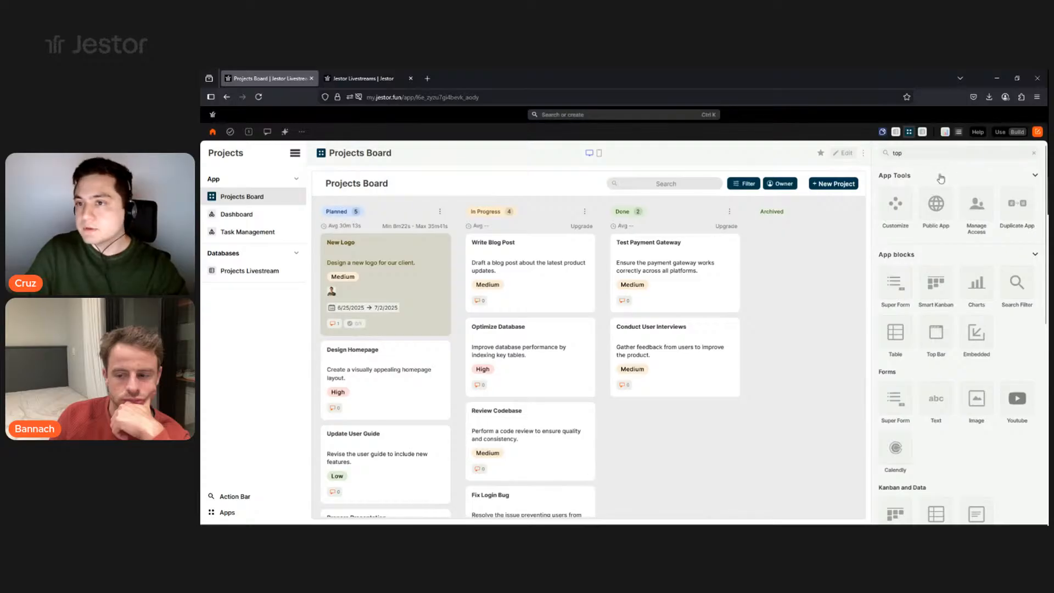
{"action": "type", "text": "p"}
{"action": "left_click", "coordinate": [893, 213]}
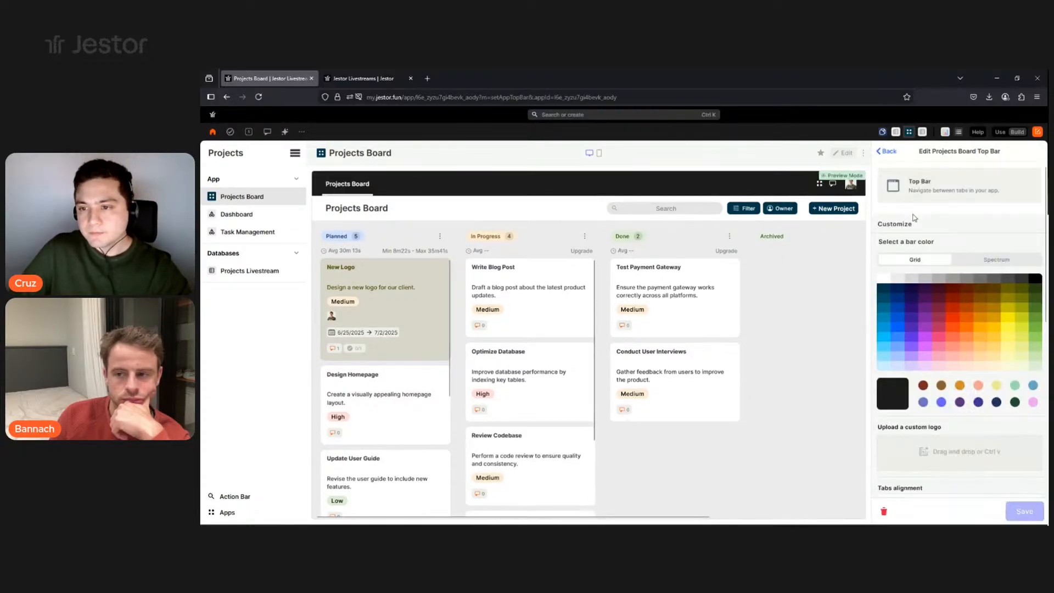
{"action": "left_click", "coordinate": [884, 279]}
Add the Projects History app to the top bar alongside Projects Board.
{"action": "scroll", "coordinate": [988, 258], "scroll_direction": "down", "scroll_amount": 3}
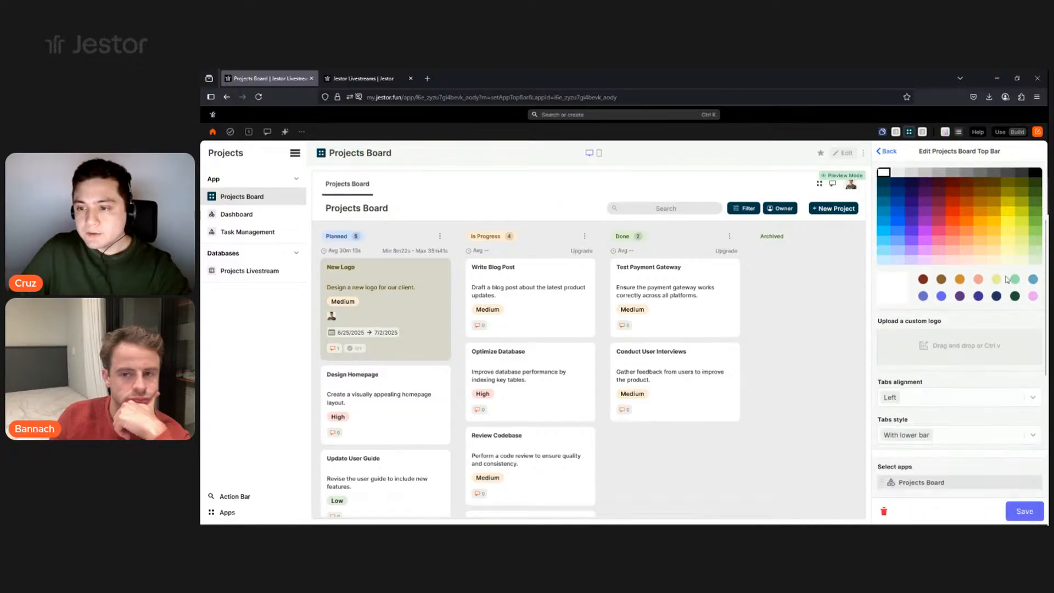
{"action": "scroll", "coordinate": [960, 383], "scroll_direction": "down", "scroll_amount": 5}
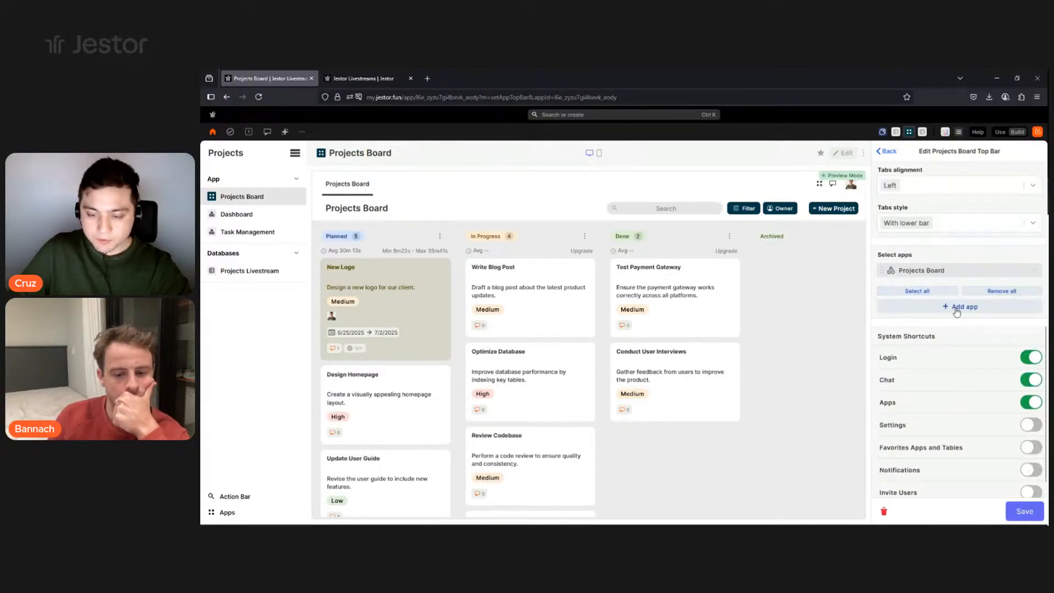
{"action": "left_click", "coordinate": [956, 307]}
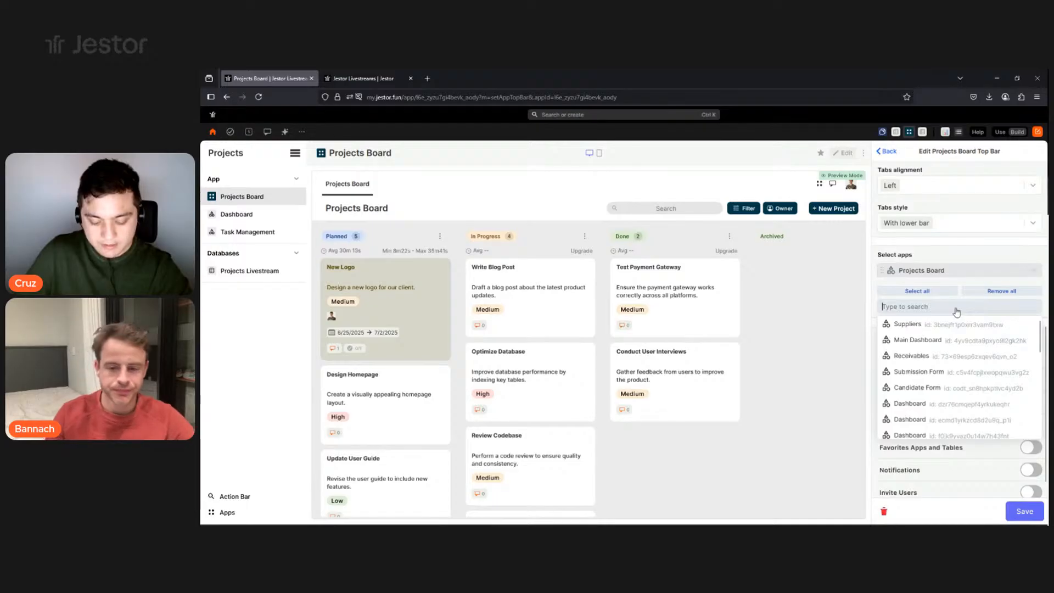
{"action": "left_click", "coordinate": [957, 312]}
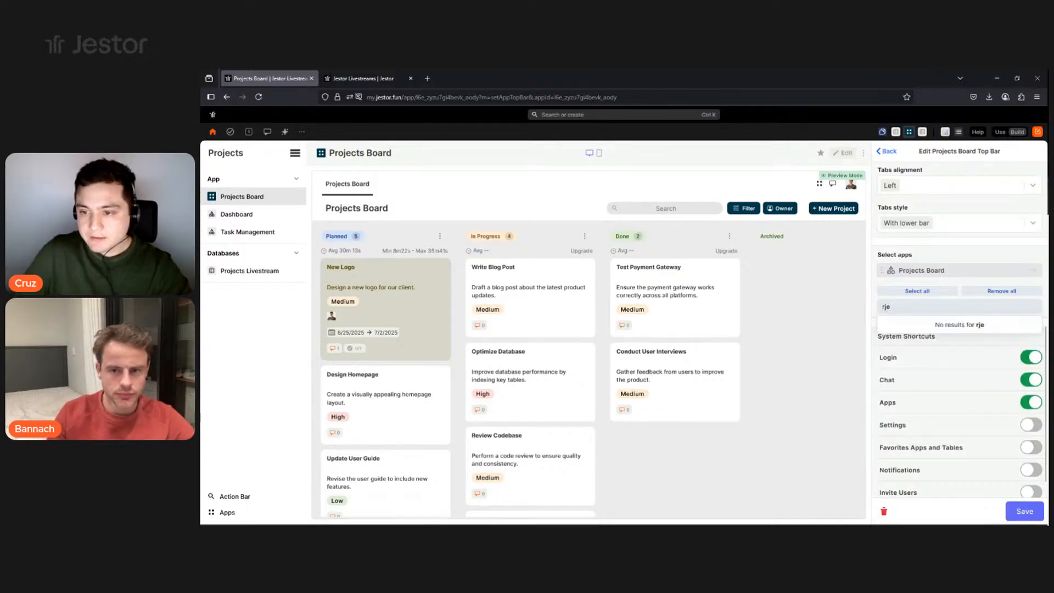
{"action": "type", "text": "roje"}
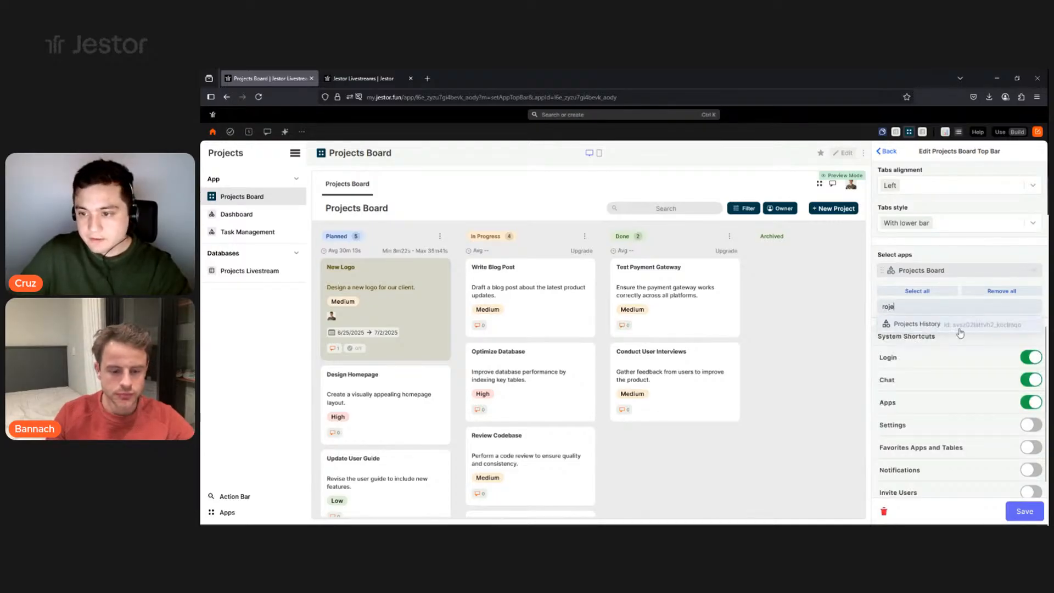
{"action": "left_click", "coordinate": [962, 333]}
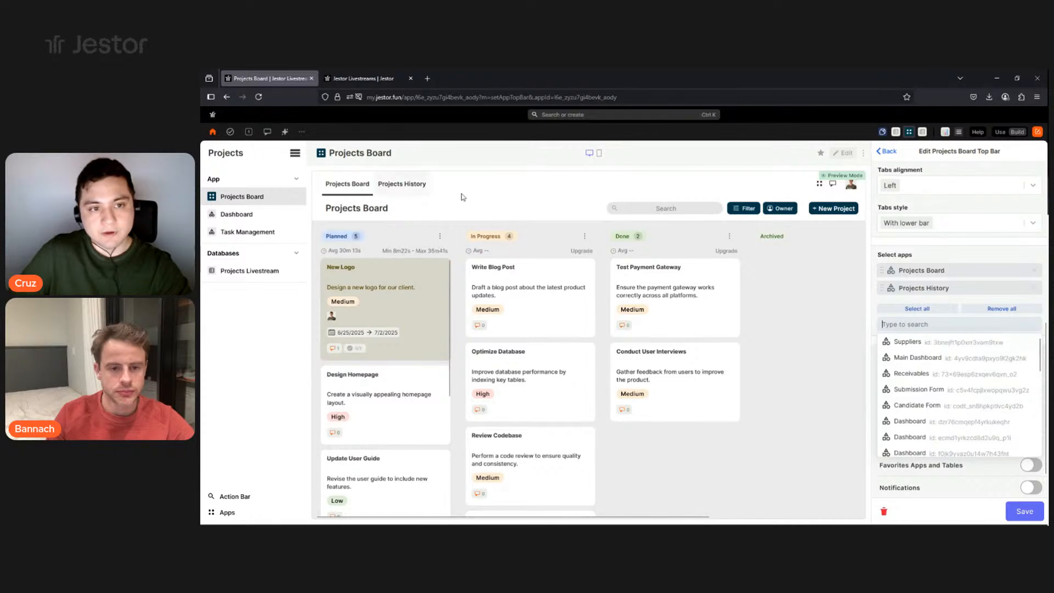
{"action": "left_click", "coordinate": [988, 299]}
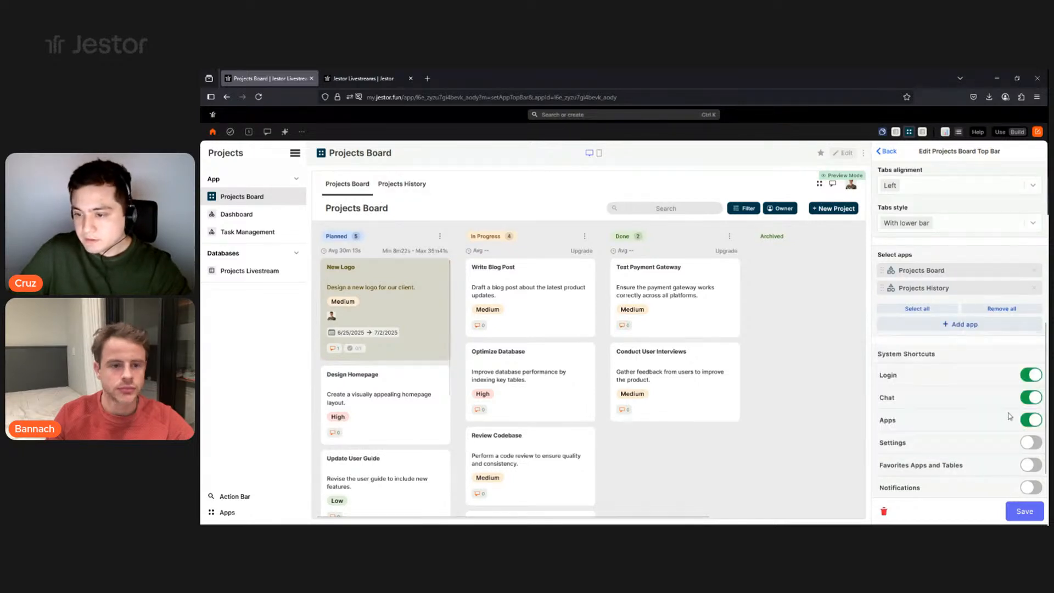
Turn off the Chat and Apps system shortcuts for the top bar and save it.
{"action": "scroll", "coordinate": [1013, 409], "scroll_direction": "down", "scroll_amount": 1}
{"action": "left_click", "coordinate": [1029, 356]}
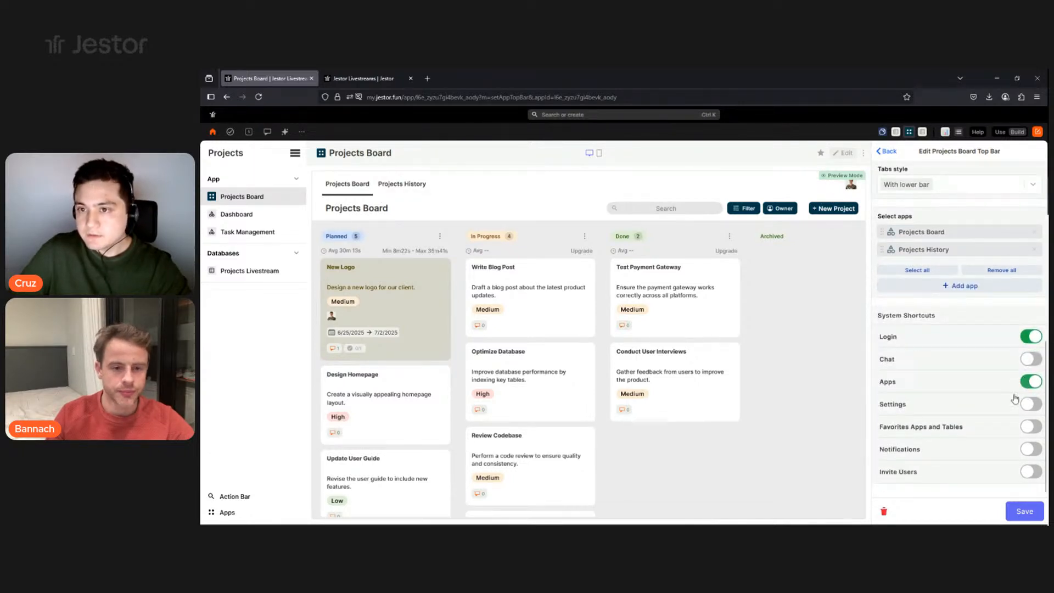
{"action": "left_click", "coordinate": [1030, 381]}
{"action": "left_click", "coordinate": [1024, 511]}
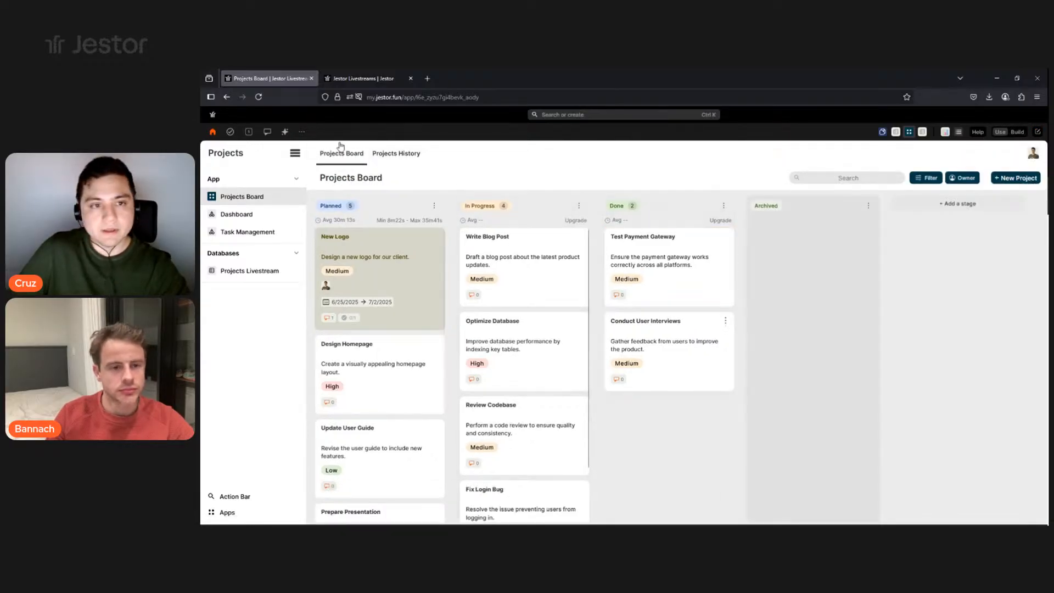
Check the navigation between Projects Board and Projects History in the top bar, and between Dashboard and Projects Board in the menu bar.
{"action": "left_click", "coordinate": [405, 154]}
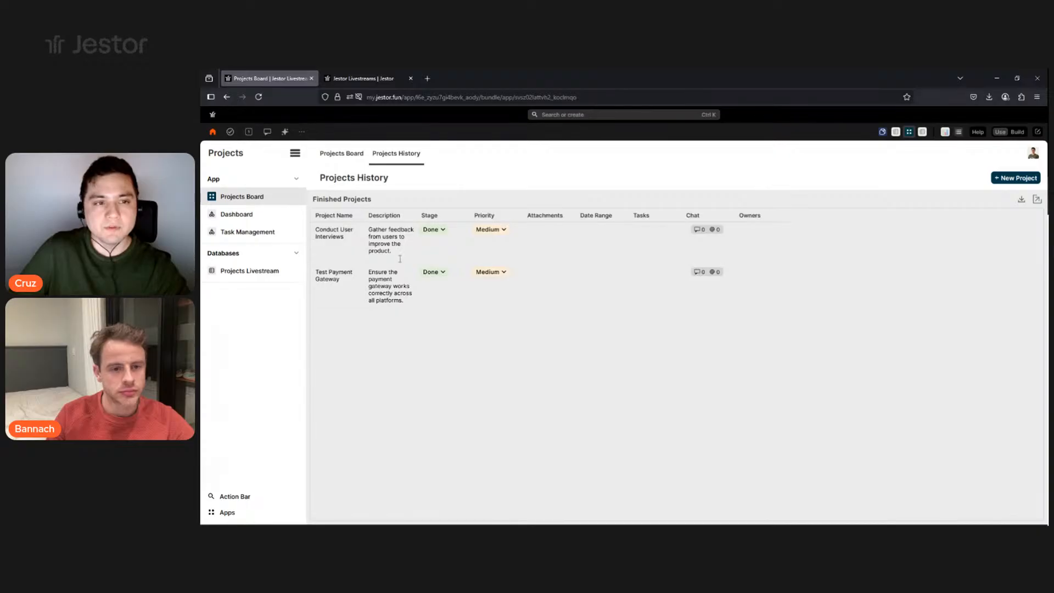
{"action": "left_click", "coordinate": [334, 156]}
{"action": "left_click", "coordinate": [408, 156]}
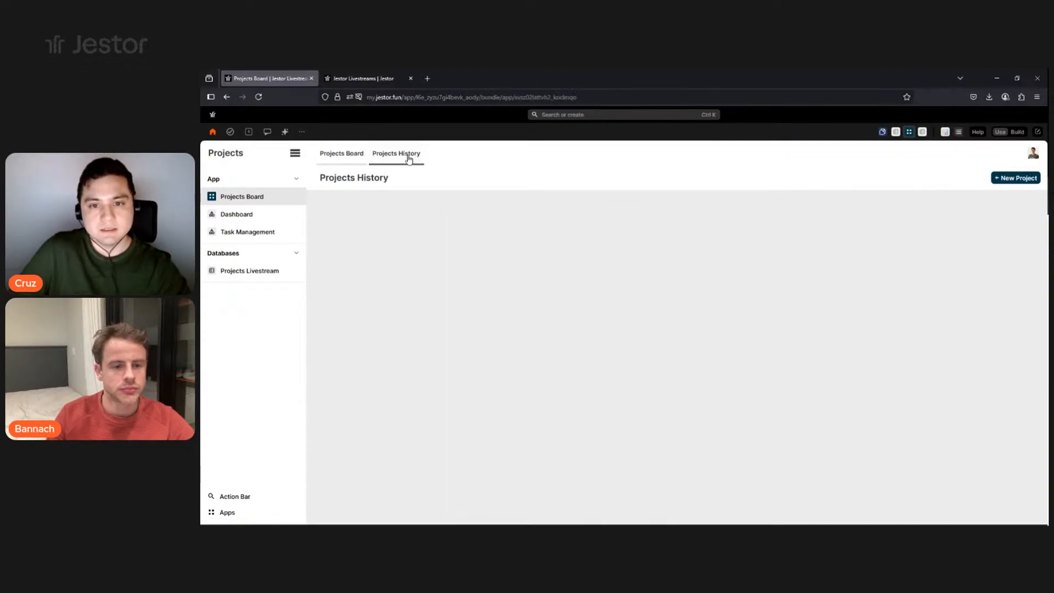
{"action": "left_click", "coordinate": [340, 153]}
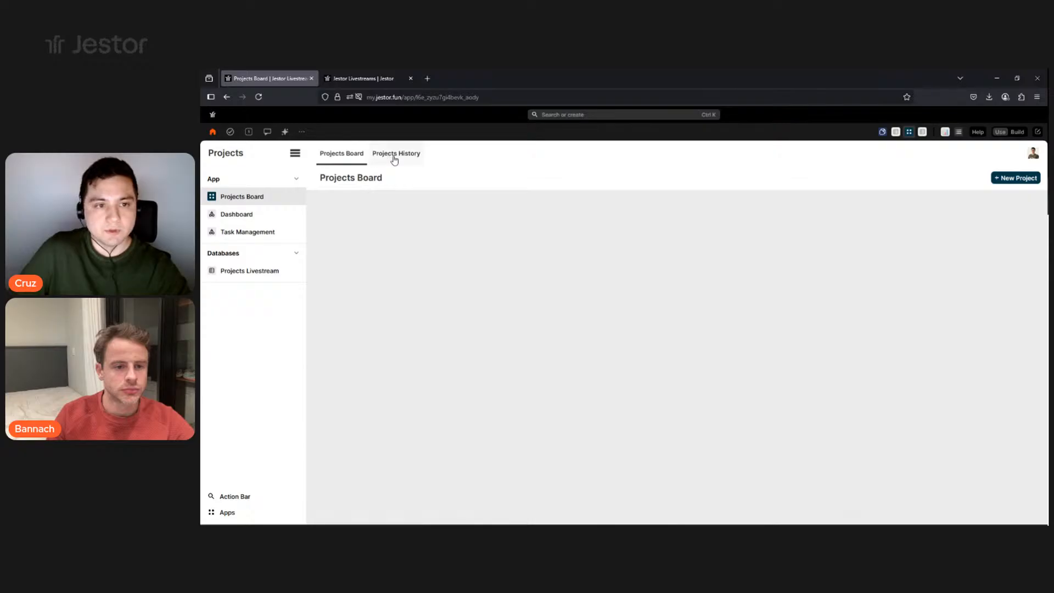
{"action": "left_click", "coordinate": [394, 160]}
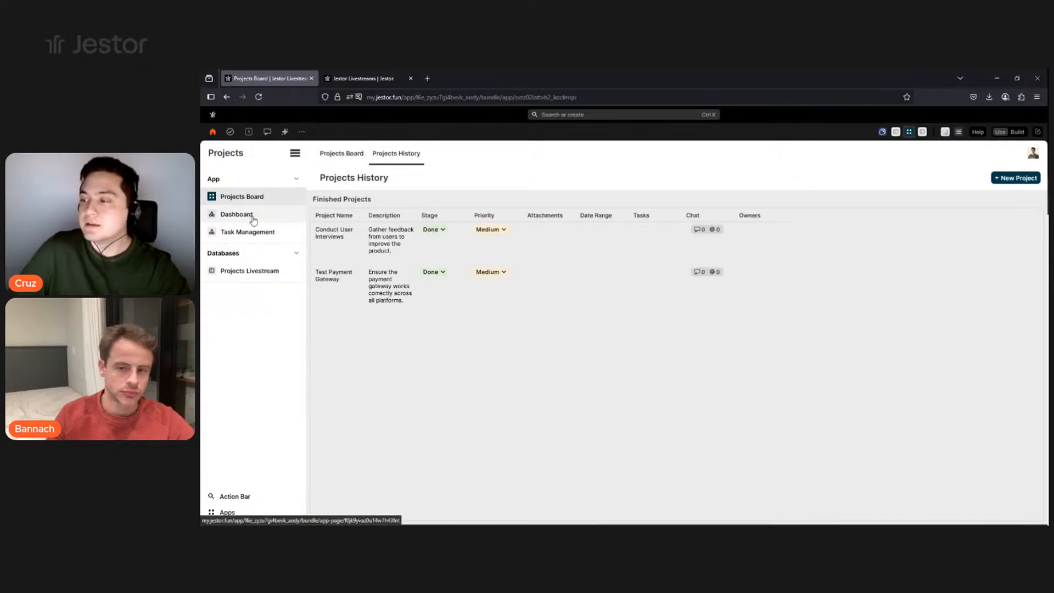
{"action": "left_click", "coordinate": [281, 216]}
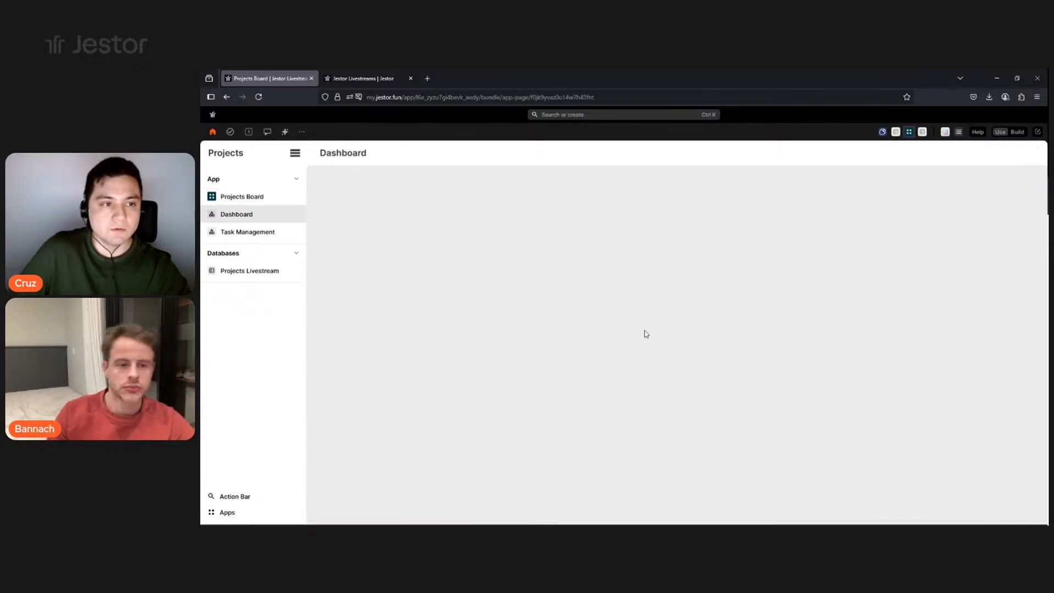
{"action": "left_click", "coordinate": [264, 198]}
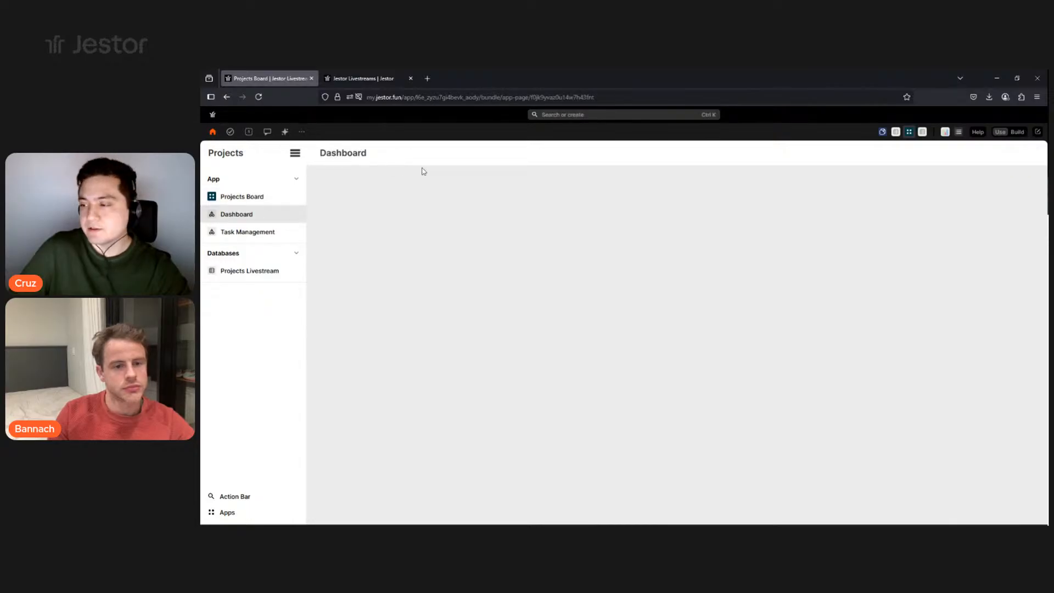
{"action": "left_click", "coordinate": [245, 199]}
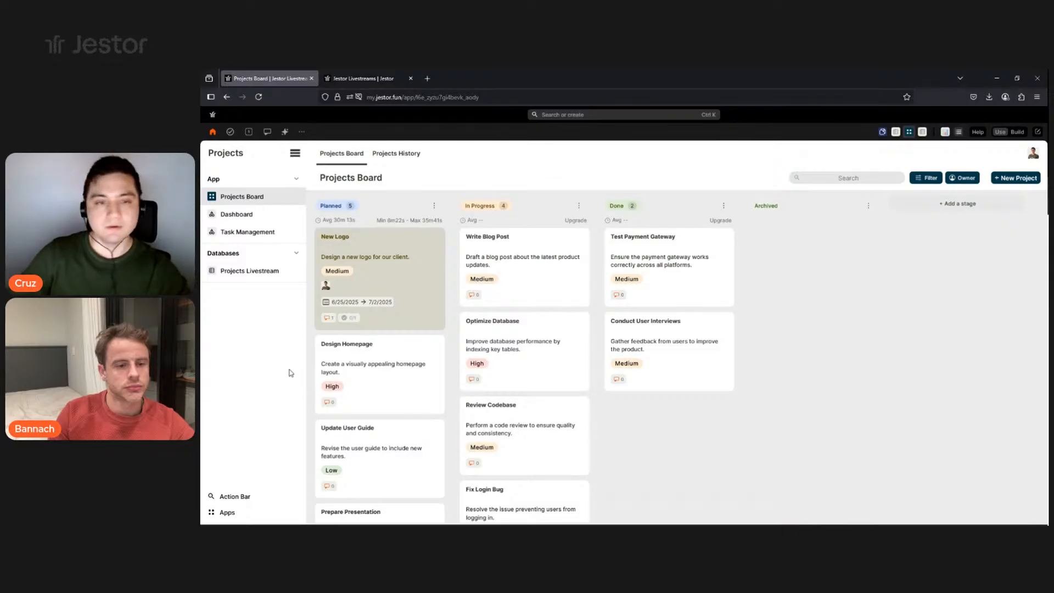
Open the Dashboard app in Build mode and give it a bar chart icon on a dark teal background.
{"action": "left_click", "coordinate": [255, 222]}
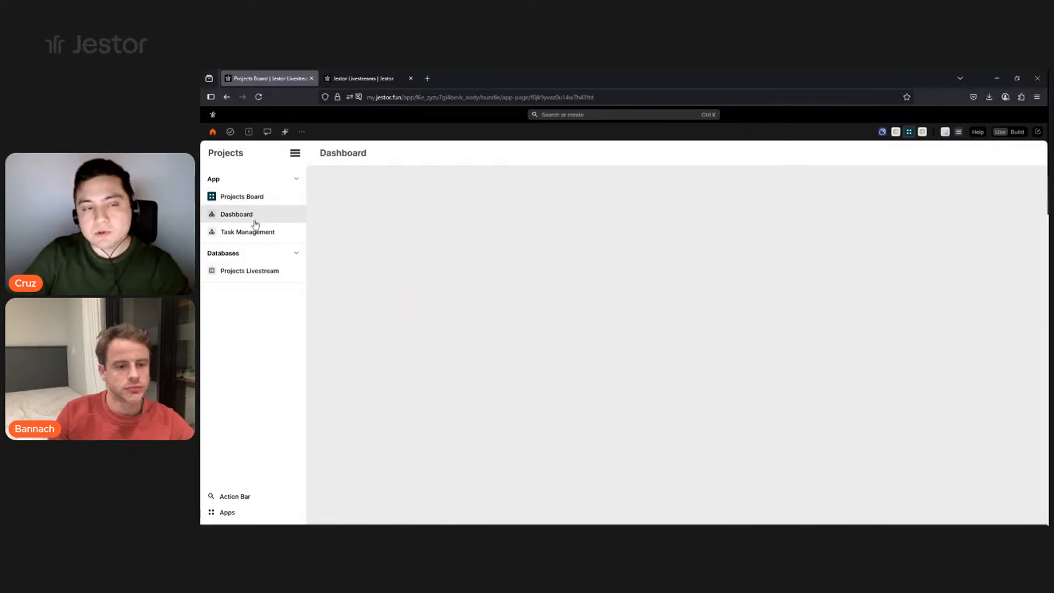
{"action": "left_click", "coordinate": [1018, 133]}
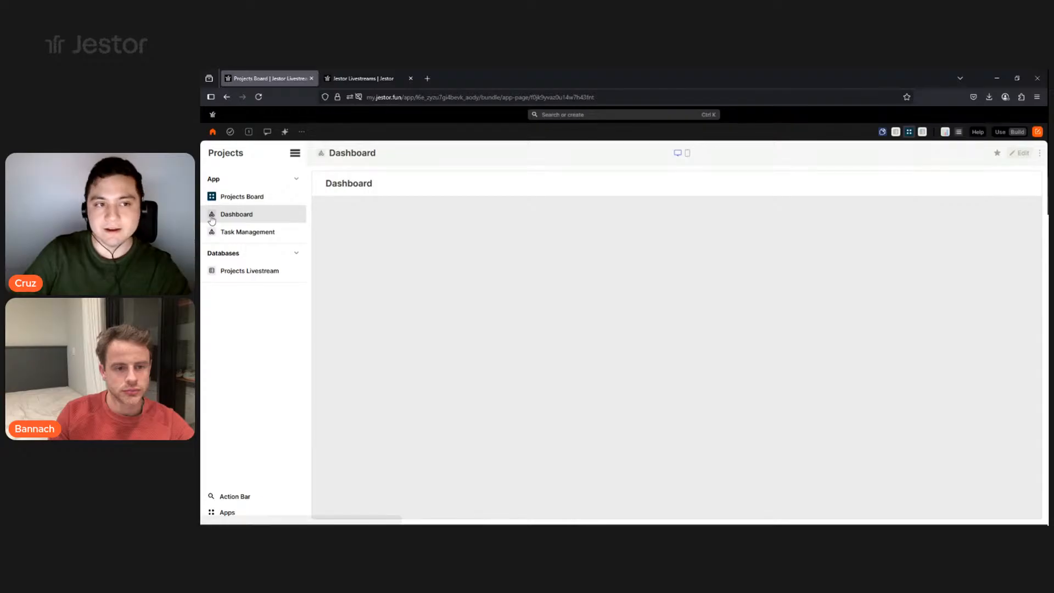
{"action": "left_click", "coordinate": [320, 154]}
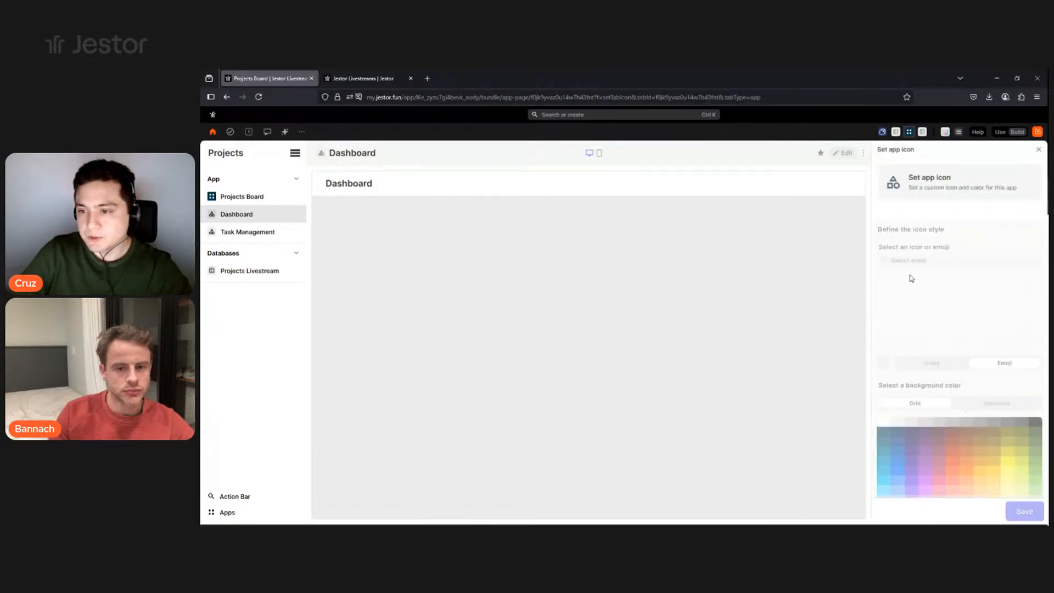
{"action": "left_click", "coordinate": [882, 433]}
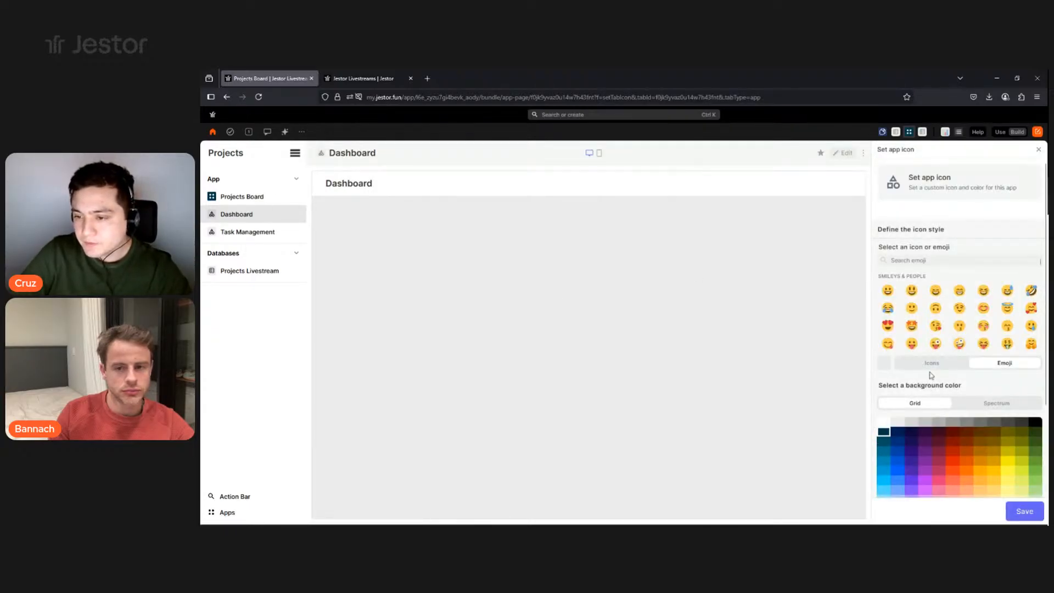
{"action": "left_click", "coordinate": [931, 362]}
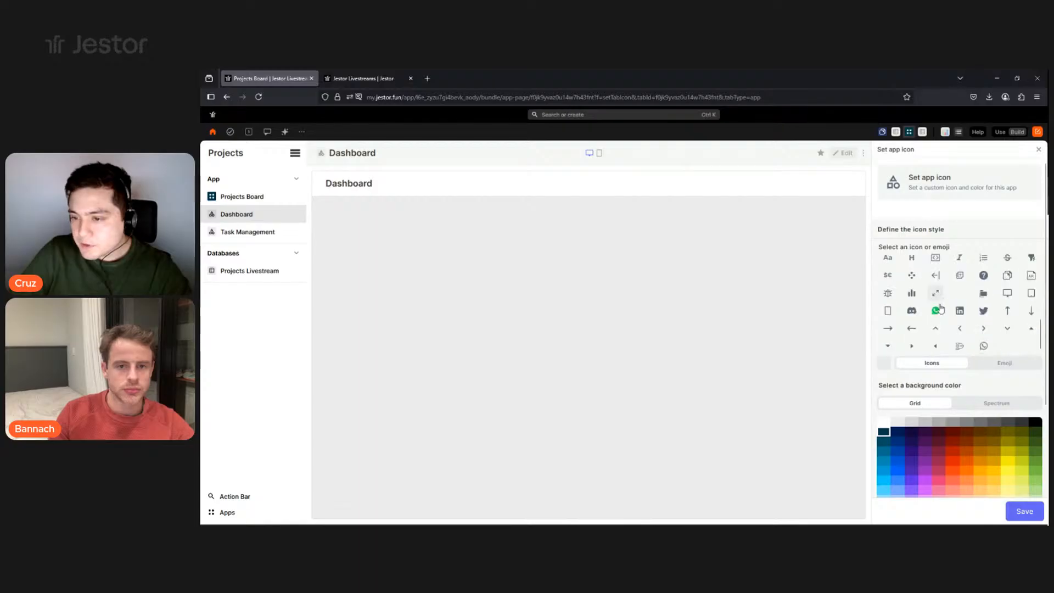
{"action": "left_click", "coordinate": [913, 296]}
{"action": "left_click", "coordinate": [1024, 510]}
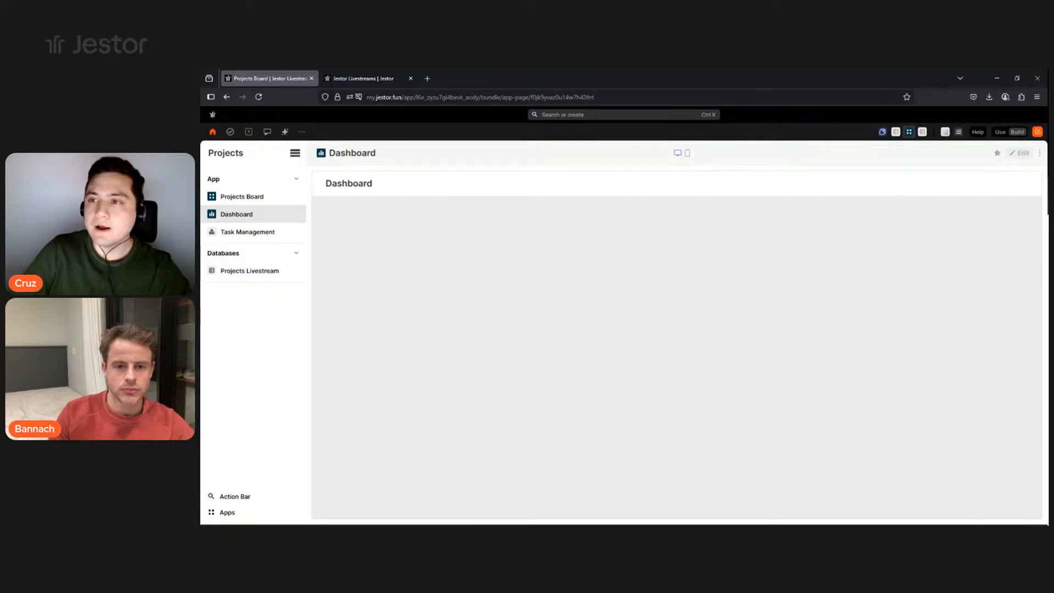
Start editing the Dashboard, add a Simple Indicator block and name it Total.
{"action": "left_click", "coordinate": [1019, 153]}
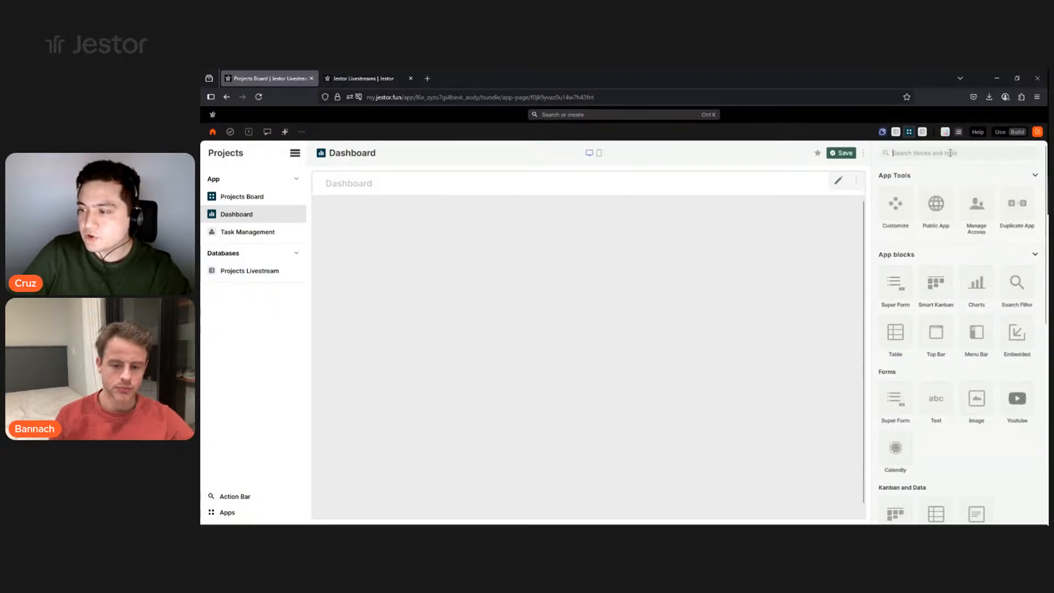
{"action": "type", "text": "ind"}
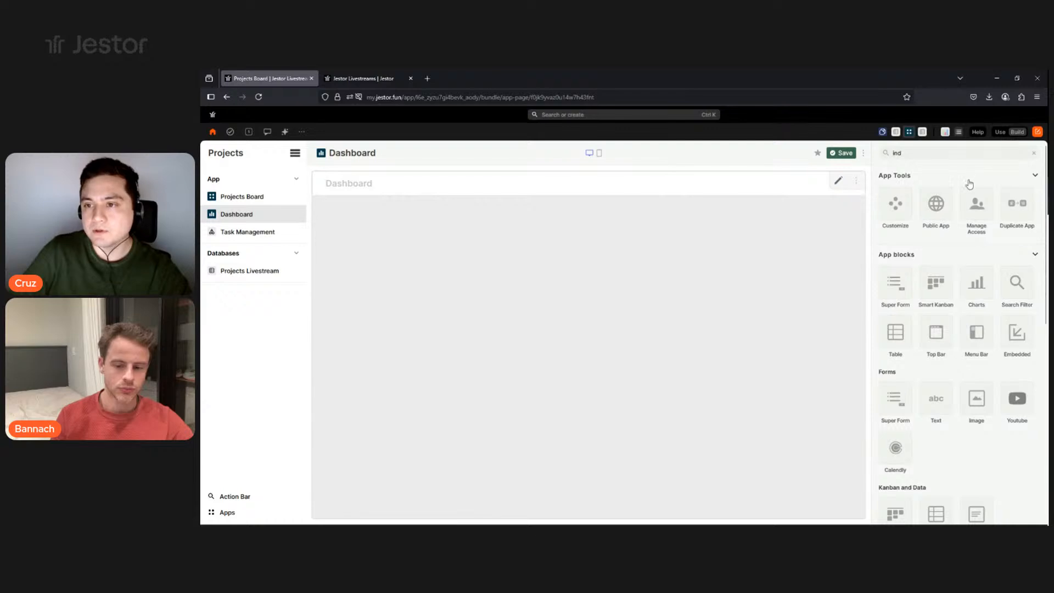
{"action": "left_click", "coordinate": [899, 218]}
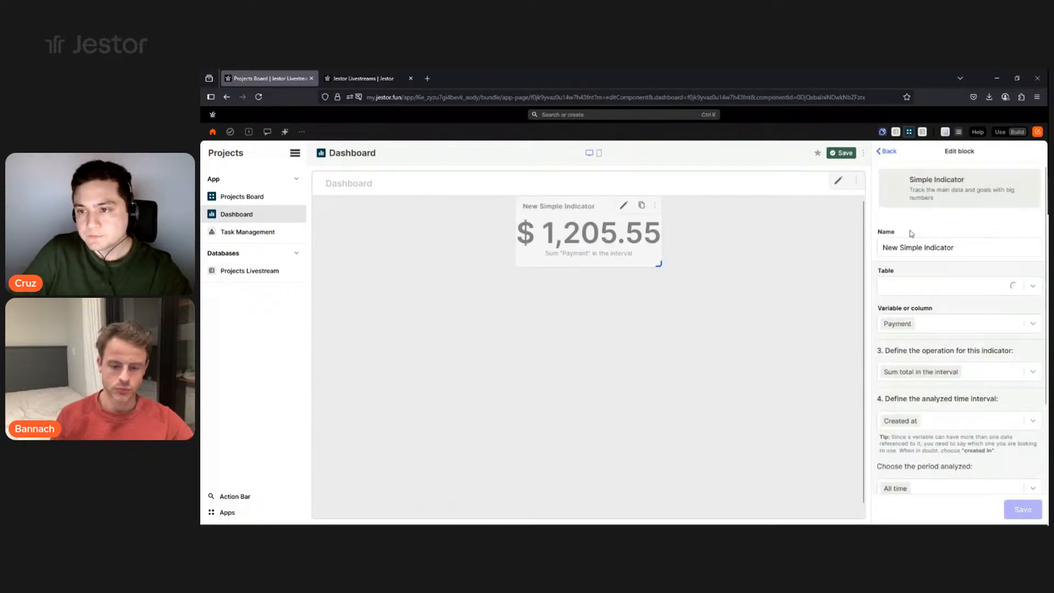
{"action": "double_click", "coordinate": [903, 247]}
{"action": "key", "text": "BackSpace"}
{"action": "type", "text": "Total"}
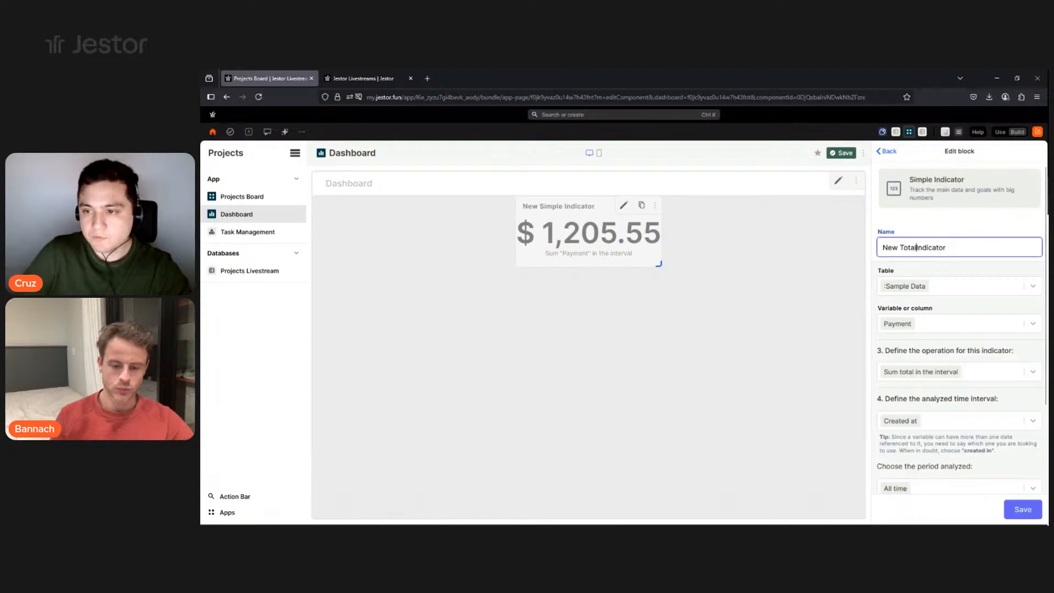
{"action": "triple_click", "coordinate": [916, 247]}
{"action": "type", "text": "Total"}
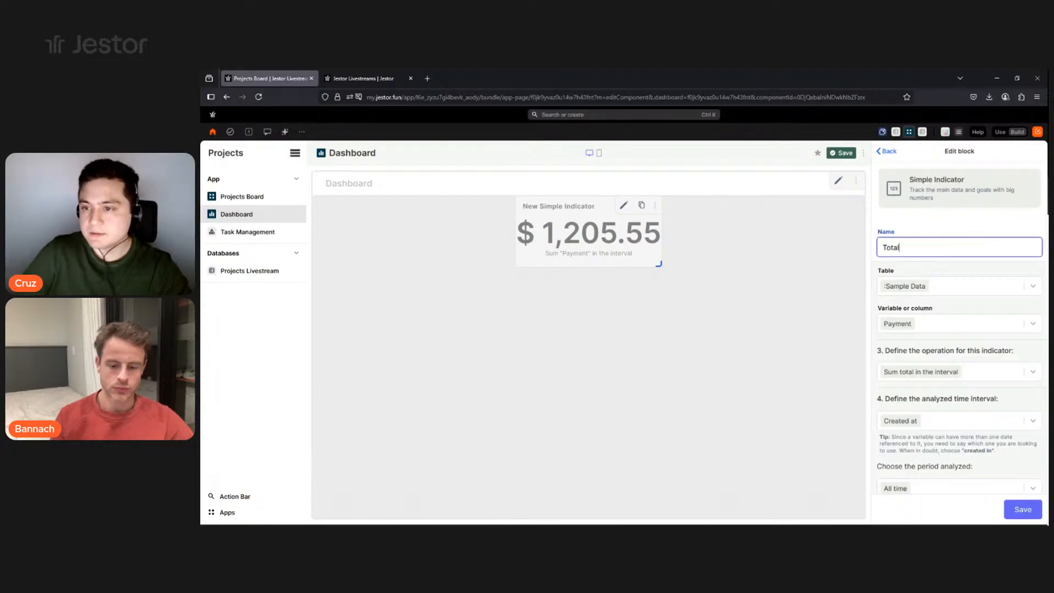
Base the Total indicator on the Projects Livestream table, using the number of records in the interval as its variable.
{"action": "left_click", "coordinate": [934, 288]}
{"action": "type", "text": "toal"}
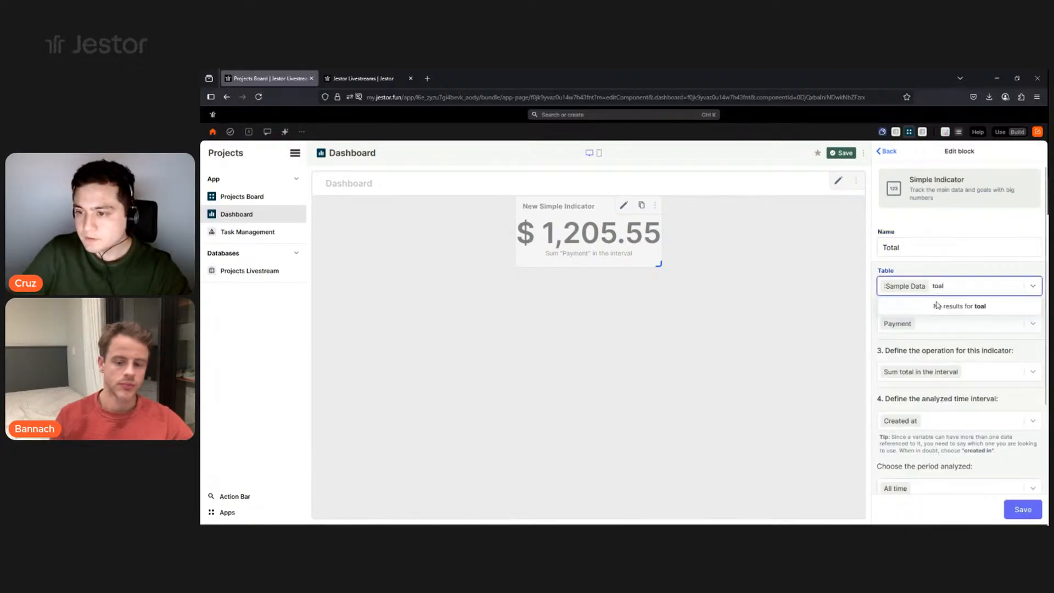
{"action": "key", "text": "BackSpace"}
{"action": "key", "text": "BackSpace"}
{"action": "key", "text": "BackSpace"}
{"action": "type", "text": "proj"}
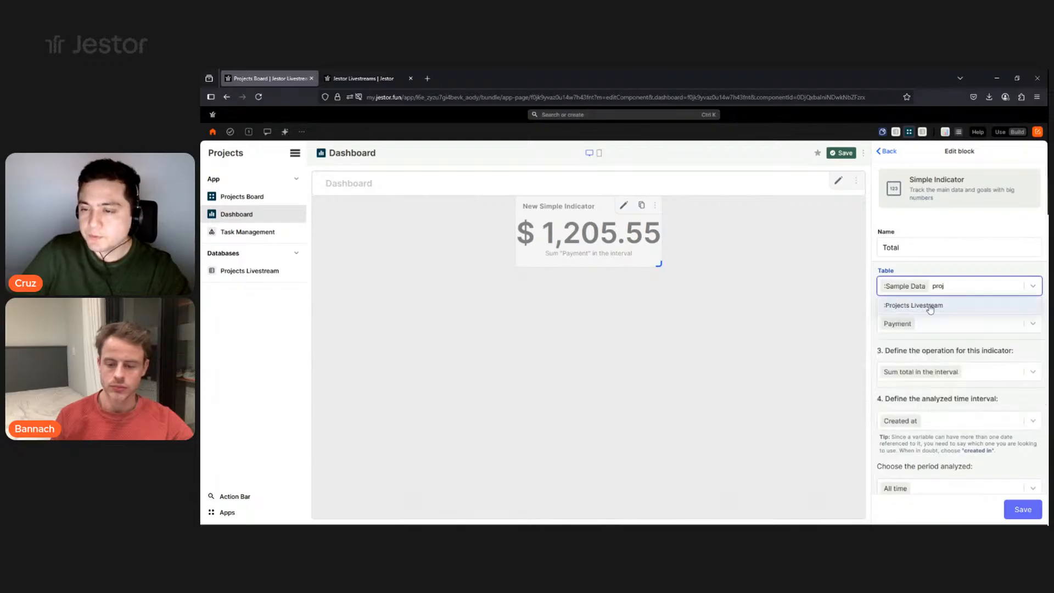
{"action": "left_click", "coordinate": [939, 306]}
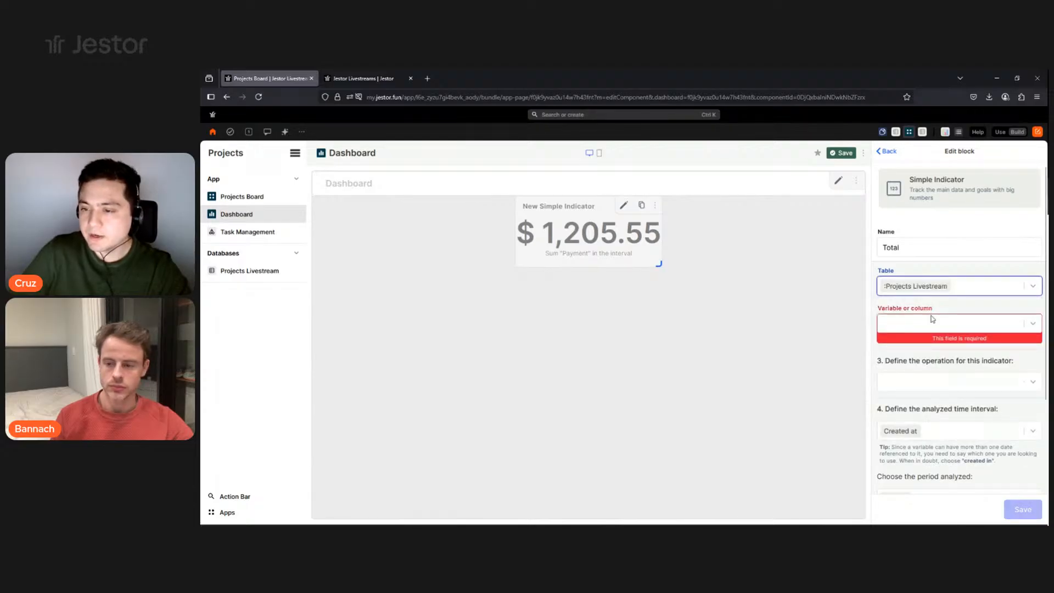
{"action": "left_click", "coordinate": [931, 322]}
{"action": "left_click", "coordinate": [923, 343]}
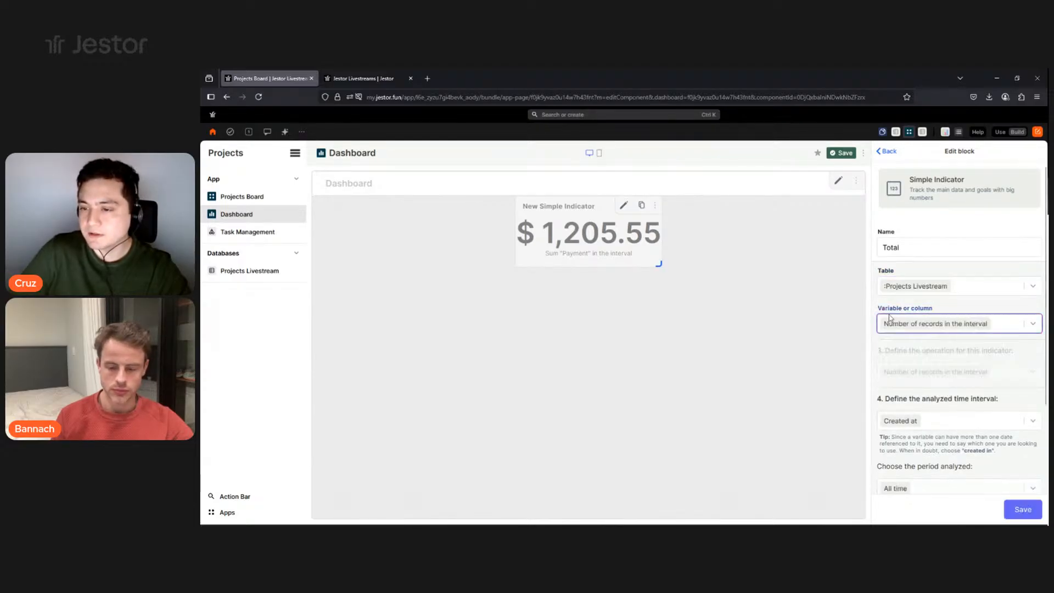
Give the Total indicator a dark teal background color and save the block.
{"action": "scroll", "coordinate": [967, 333], "scroll_direction": "down", "scroll_amount": 3}
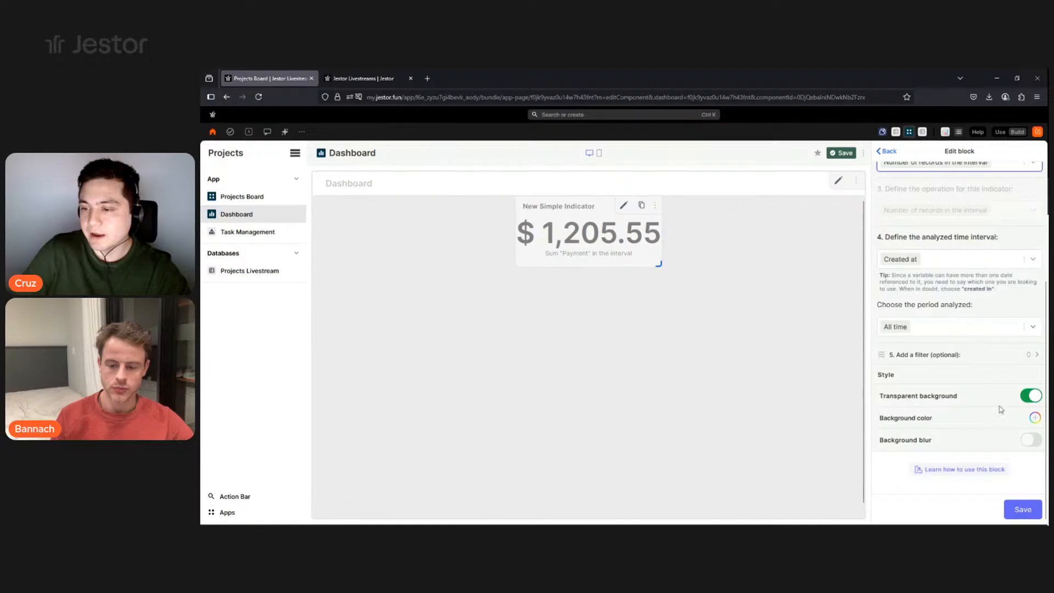
{"action": "left_click", "coordinate": [1035, 419]}
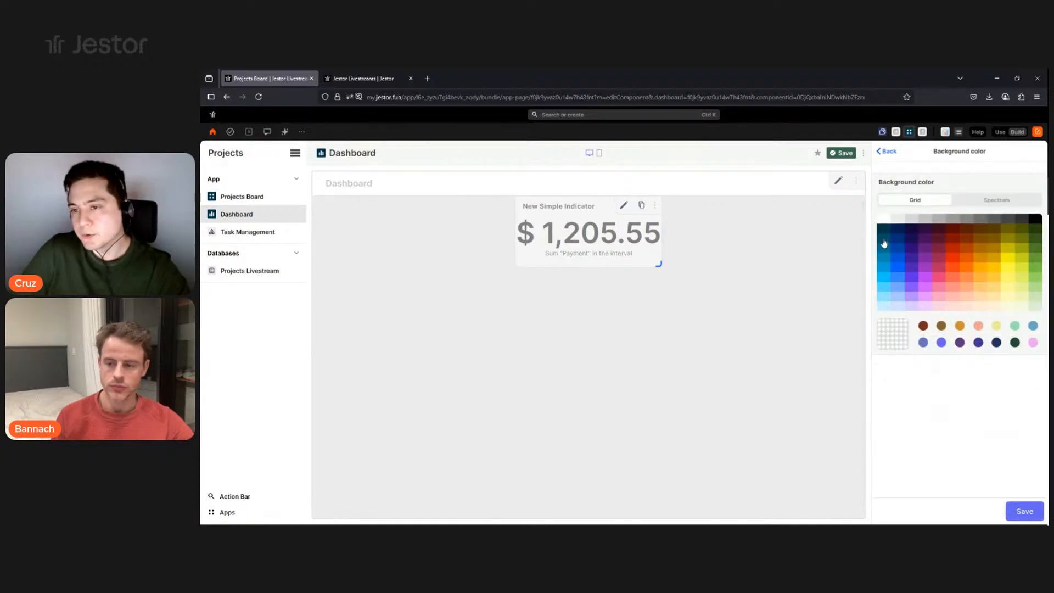
{"action": "left_click", "coordinate": [883, 228]}
{"action": "left_click", "coordinate": [1024, 511]}
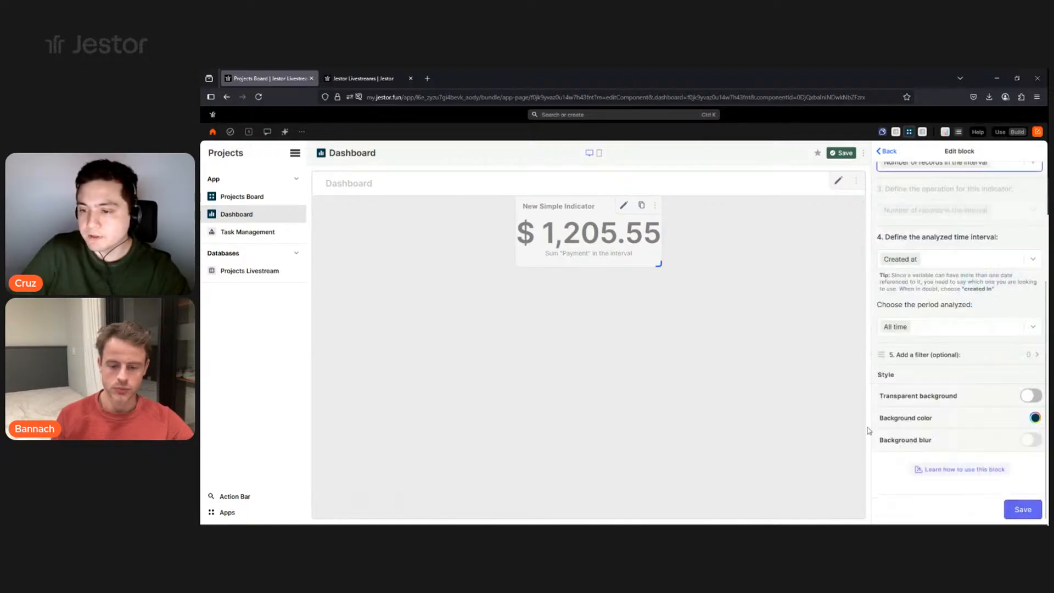
{"action": "left_click", "coordinate": [1021, 508]}
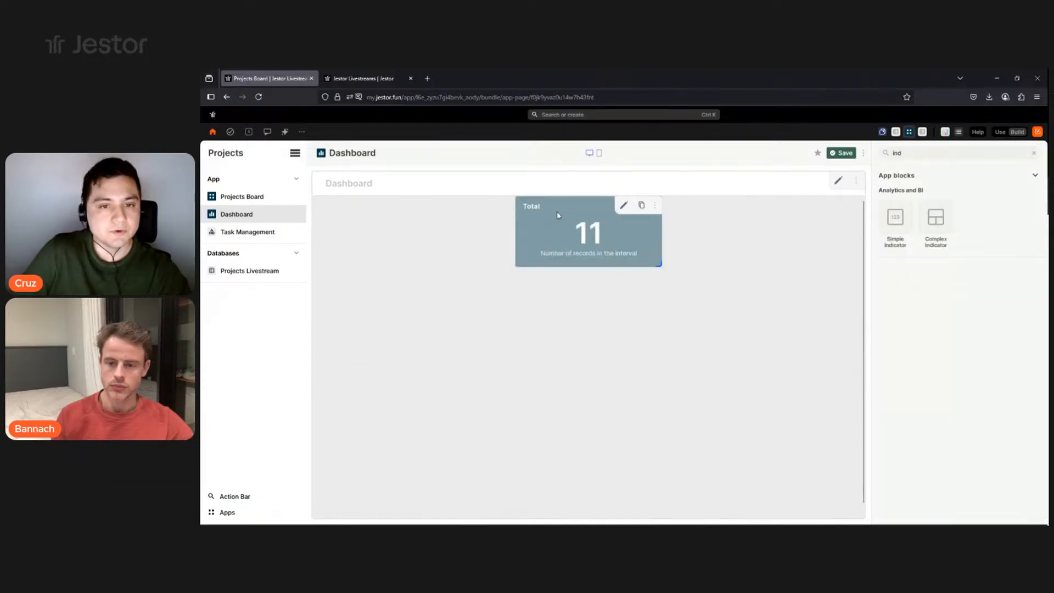
Narrow the Total indicator in the dashboard's upper-left corner and place an equally narrow duplicate right beside it.
{"action": "left_click_drag", "start_coordinate": [556, 211], "coordinate": [366, 220]}
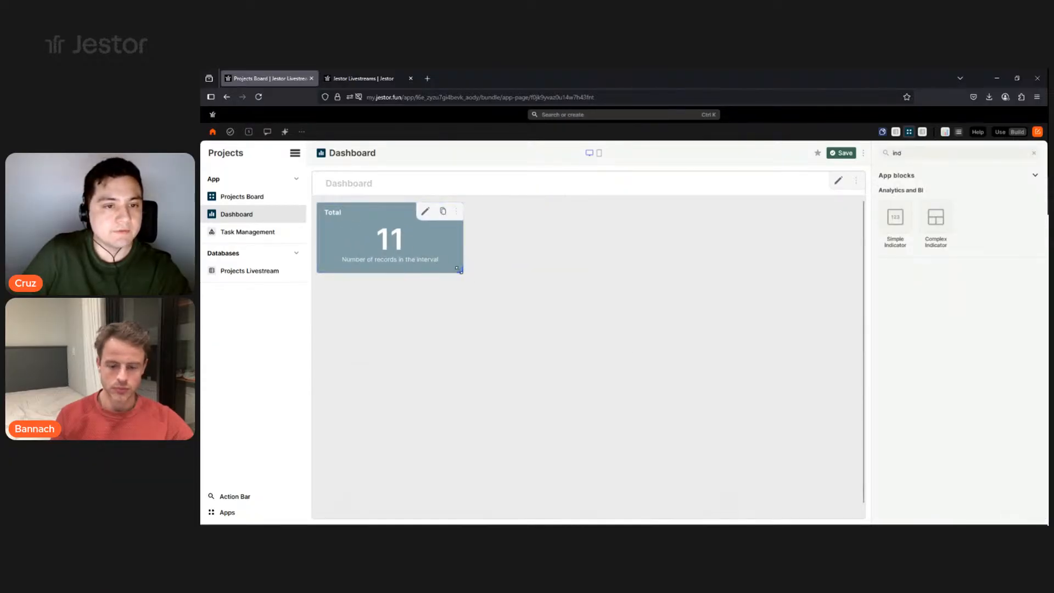
{"action": "left_click_drag", "start_coordinate": [463, 272], "coordinate": [366, 272]}
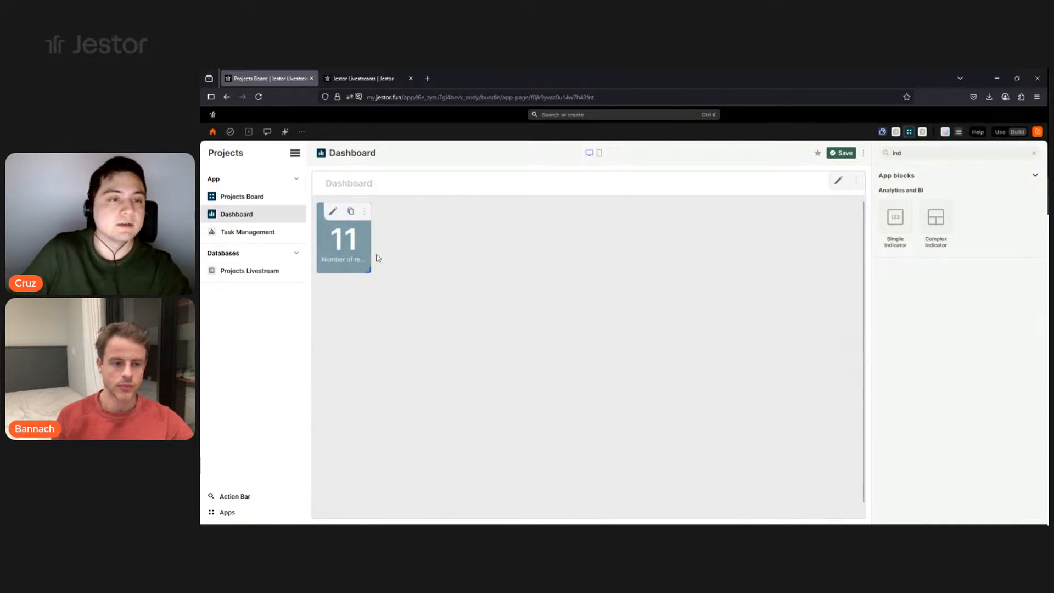
{"action": "left_click", "coordinate": [352, 219]}
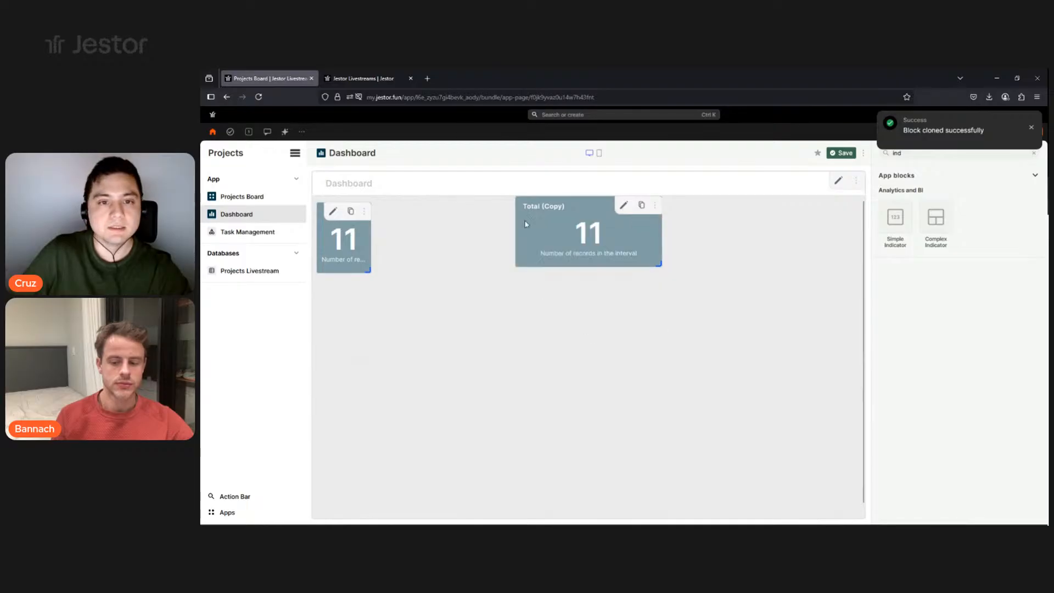
{"action": "left_click_drag", "start_coordinate": [489, 225], "coordinate": [411, 220]}
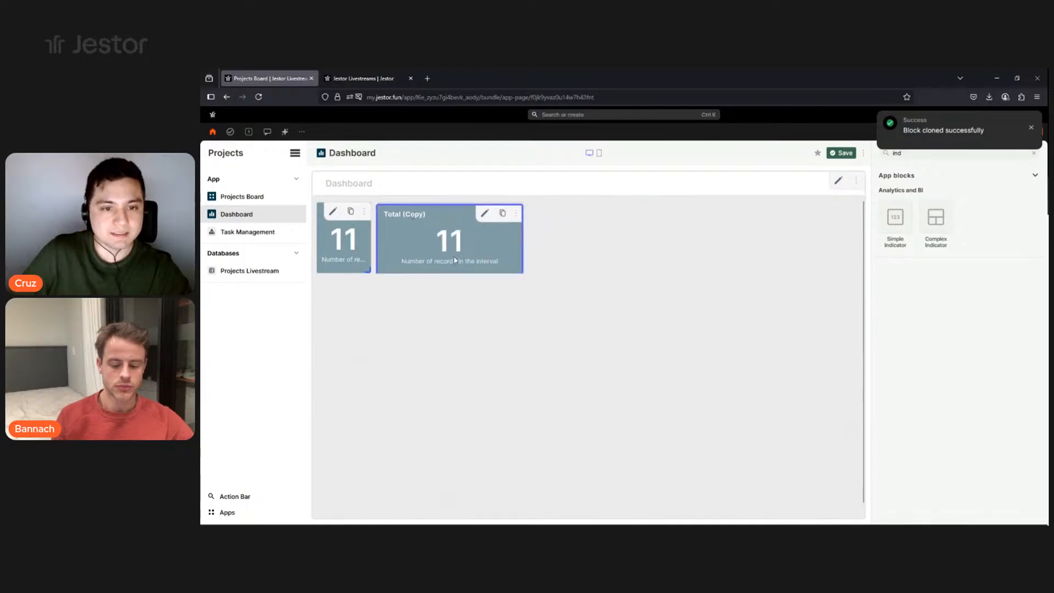
{"action": "left_click_drag", "start_coordinate": [520, 270], "coordinate": [431, 273]}
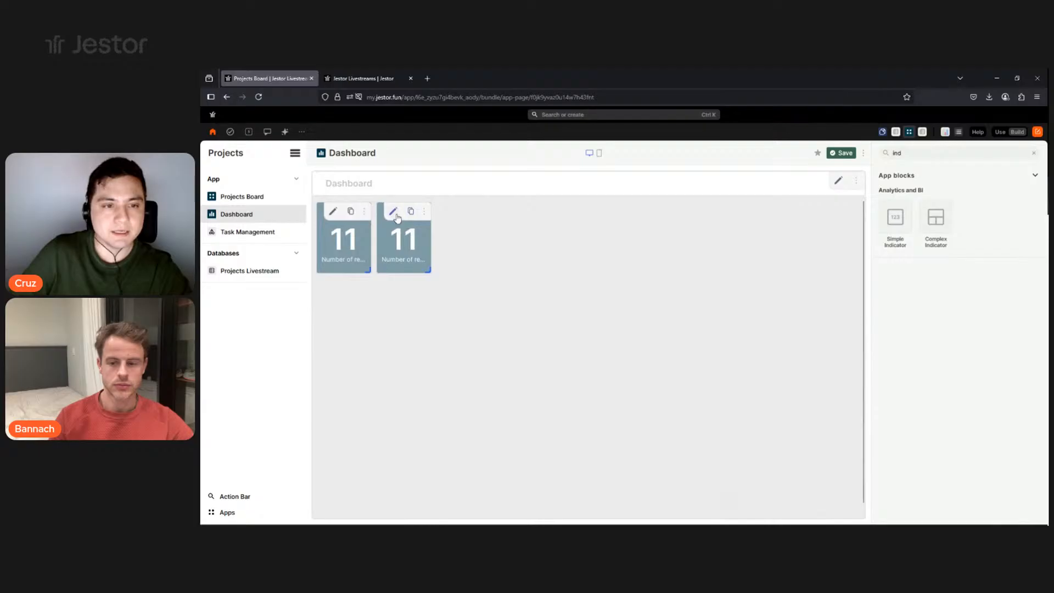
Rename the duplicated Total indicator as Planned.
{"action": "left_click", "coordinate": [394, 214]}
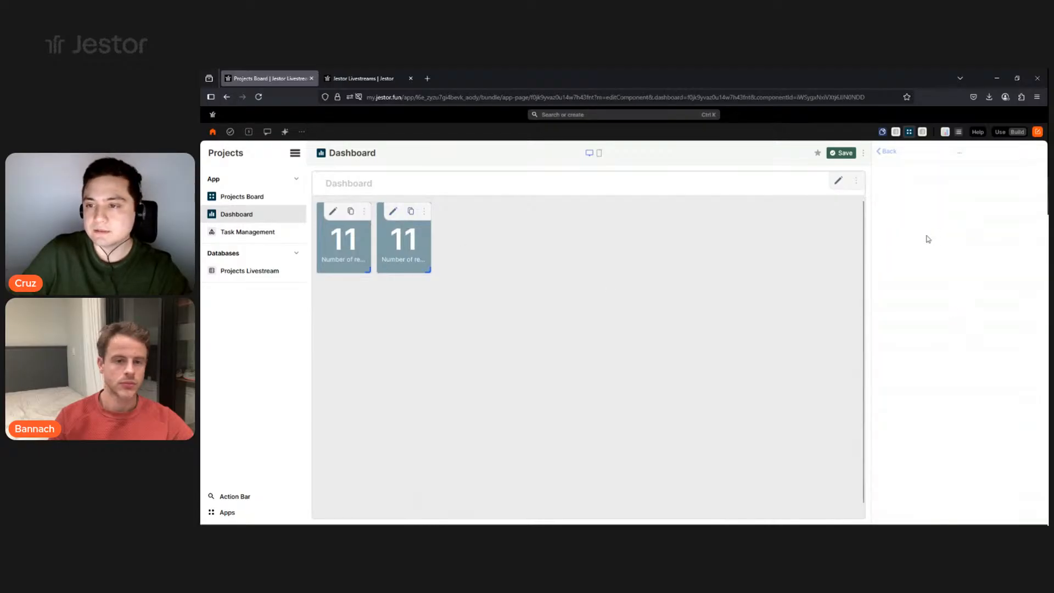
{"action": "left_click", "coordinate": [922, 247]}
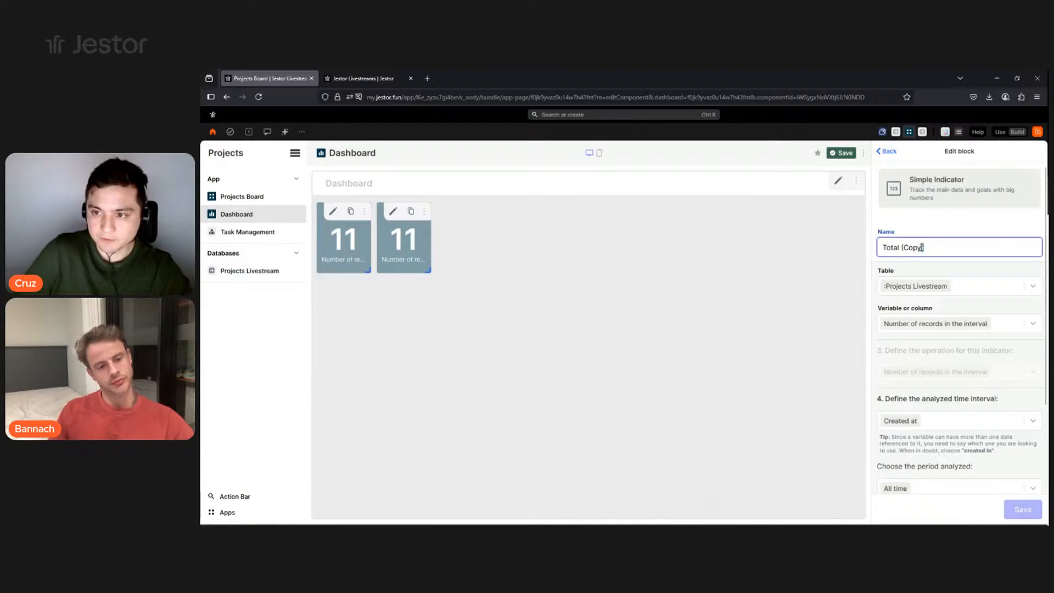
{"action": "key", "text": "ctrl+a"}
{"action": "type", "text": "Planned"}
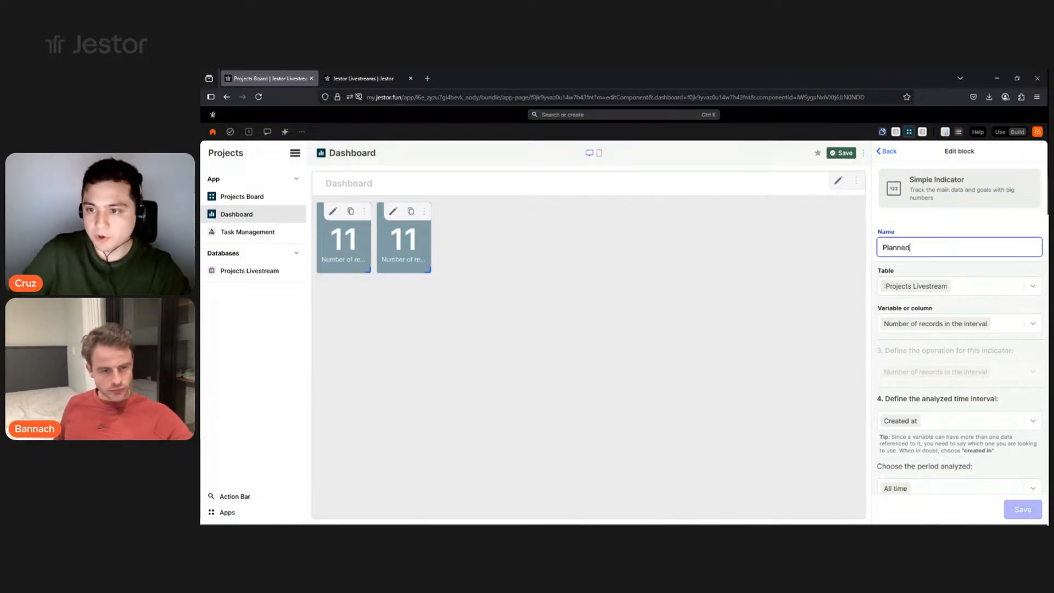
Filter the Planned indicator to records whose Stage is any of Planned and save the filter.
{"action": "scroll", "coordinate": [929, 357], "scroll_direction": "down", "scroll_amount": 3}
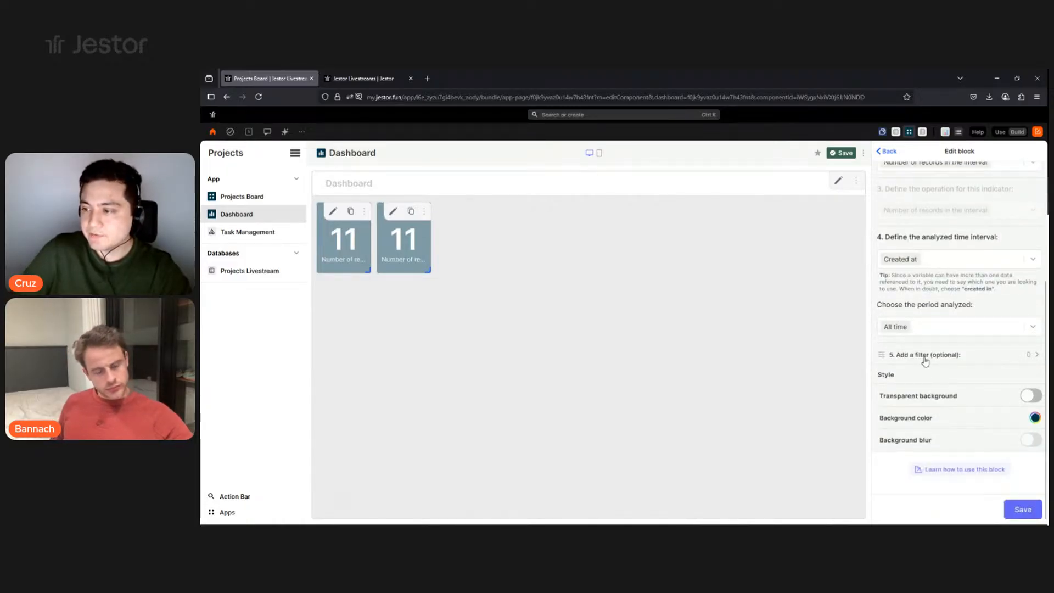
{"action": "left_click", "coordinate": [925, 356]}
{"action": "left_click", "coordinate": [926, 217]}
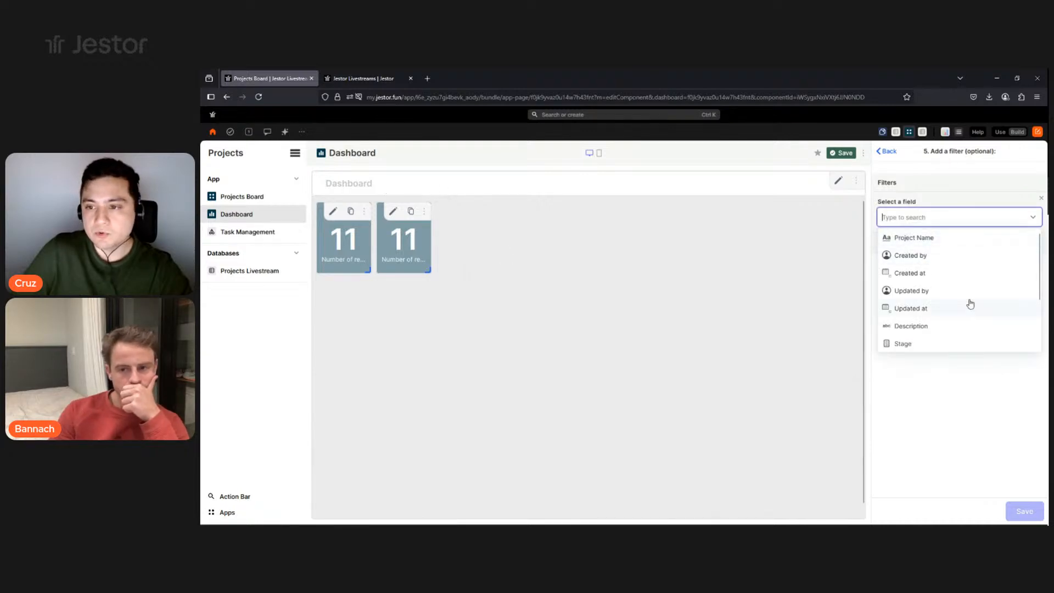
{"action": "scroll", "coordinate": [913, 315], "scroll_direction": "down", "scroll_amount": 2}
{"action": "left_click", "coordinate": [915, 295]}
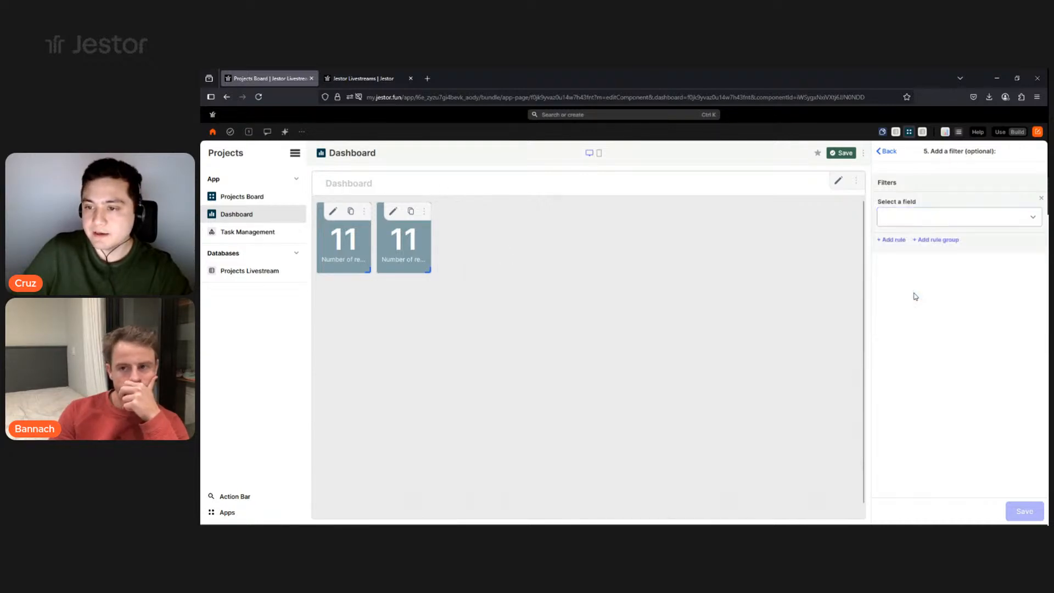
{"action": "left_click", "coordinate": [916, 288]}
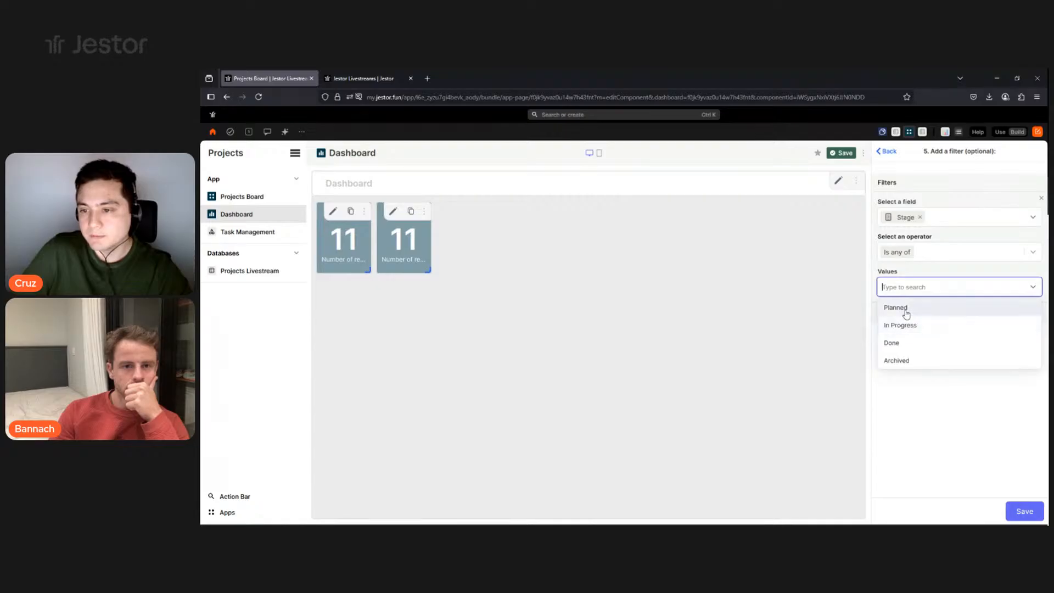
{"action": "left_click", "coordinate": [905, 311]}
{"action": "left_click", "coordinate": [1024, 511]}
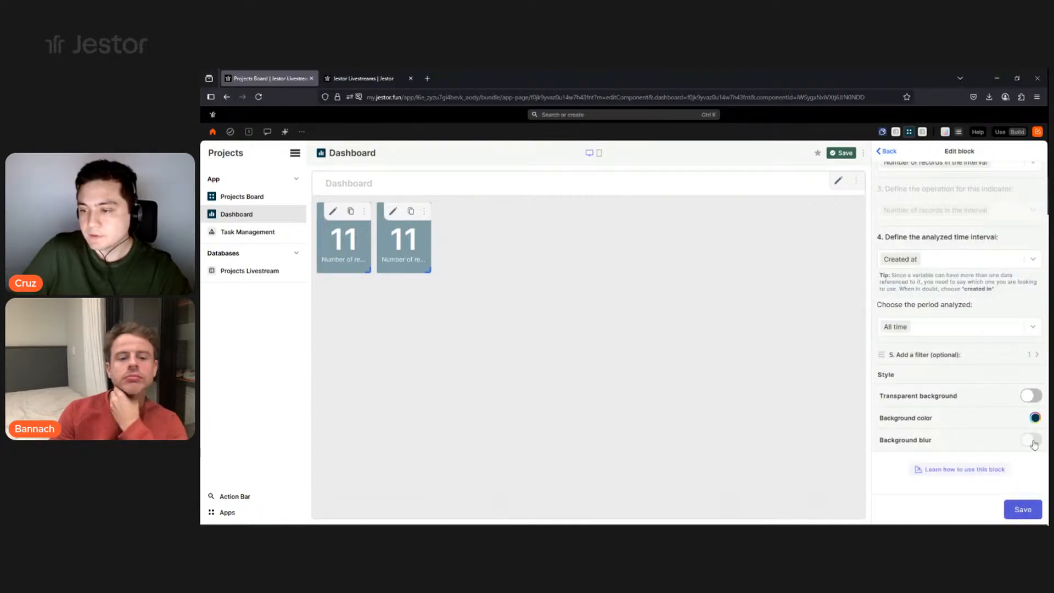
Change the Planned indicator's background to a medium teal blue and save the block.
{"action": "left_click", "coordinate": [1034, 418]}
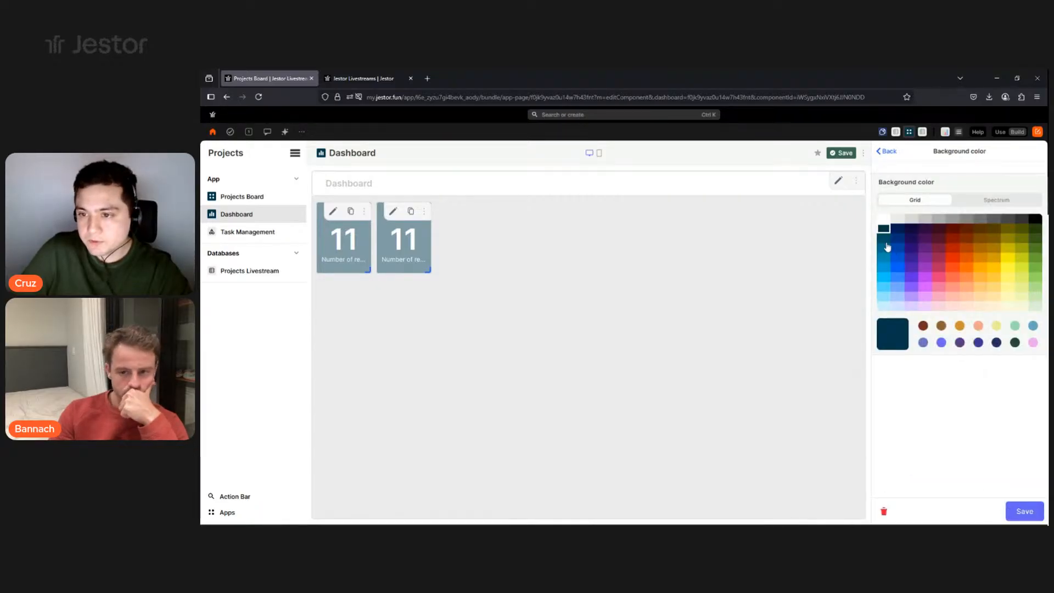
{"action": "left_click", "coordinate": [887, 240]}
{"action": "left_click", "coordinate": [886, 245]}
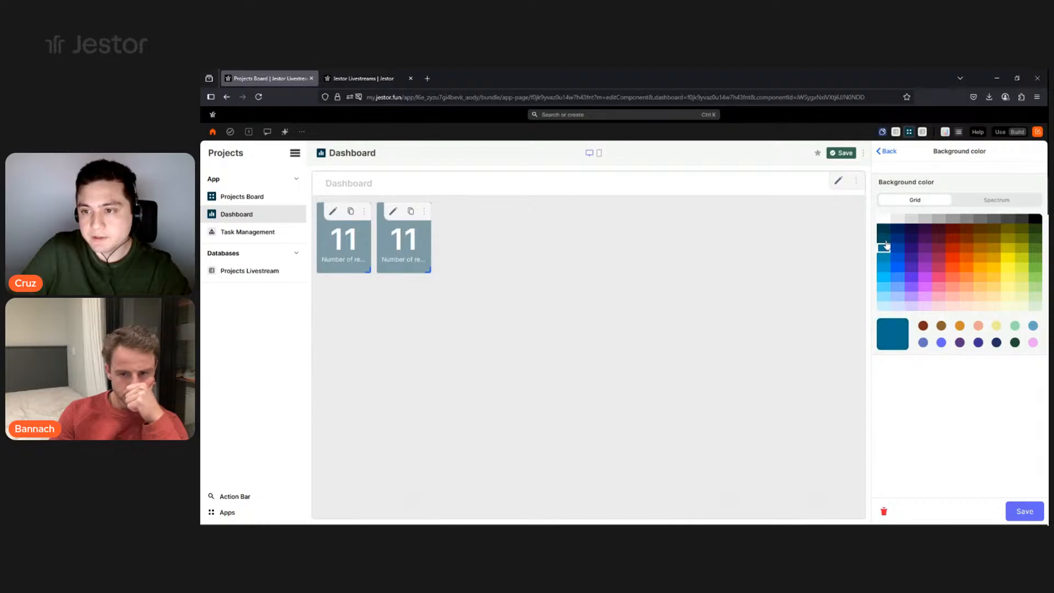
{"action": "left_click", "coordinate": [1021, 509]}
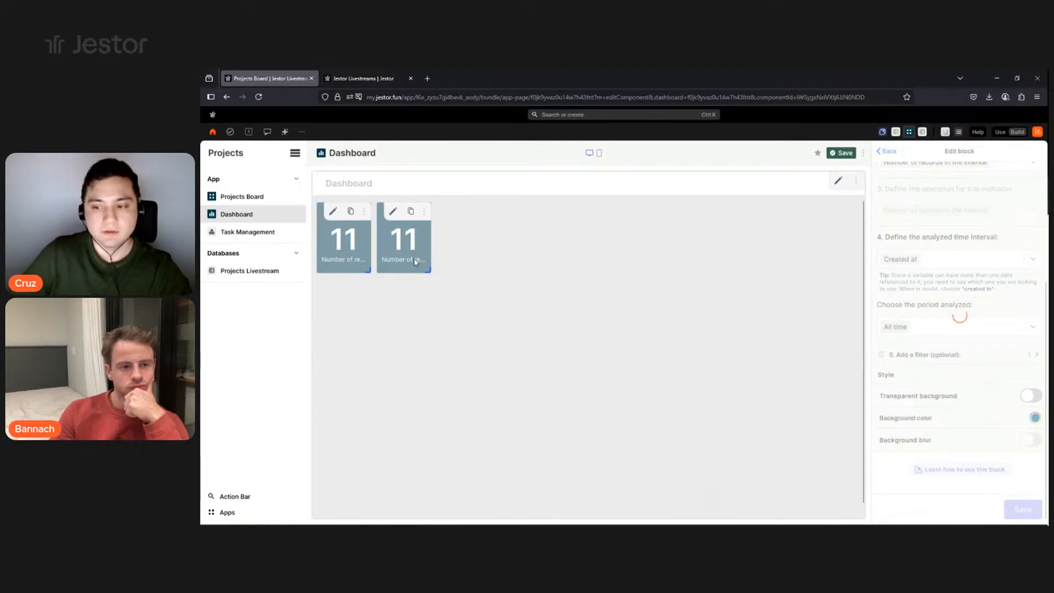
Place a duplicate of the Planned indicator to its right and rename it In Progress.
{"action": "left_click", "coordinate": [410, 211]}
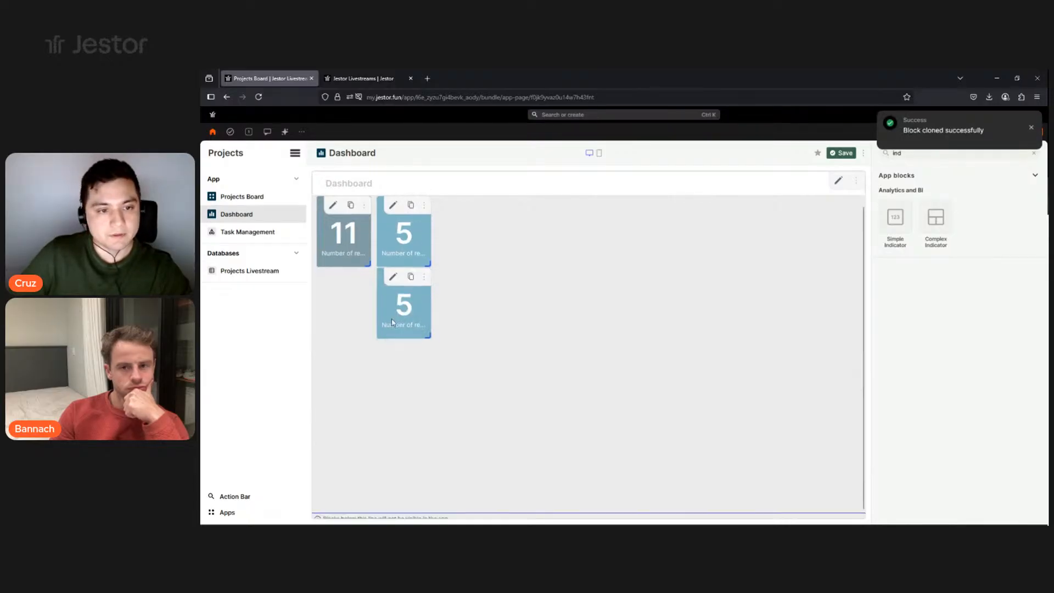
{"action": "mouse_move", "coordinate": [390, 324]}
{"action": "left_mouse_down"}
{"action": "mouse_move", "coordinate": [439, 284]}
{"action": "mouse_move", "coordinate": [449, 245]}
{"action": "mouse_move", "coordinate": [453, 253]}
{"action": "left_mouse_up"}
{"action": "left_click", "coordinate": [454, 212]}
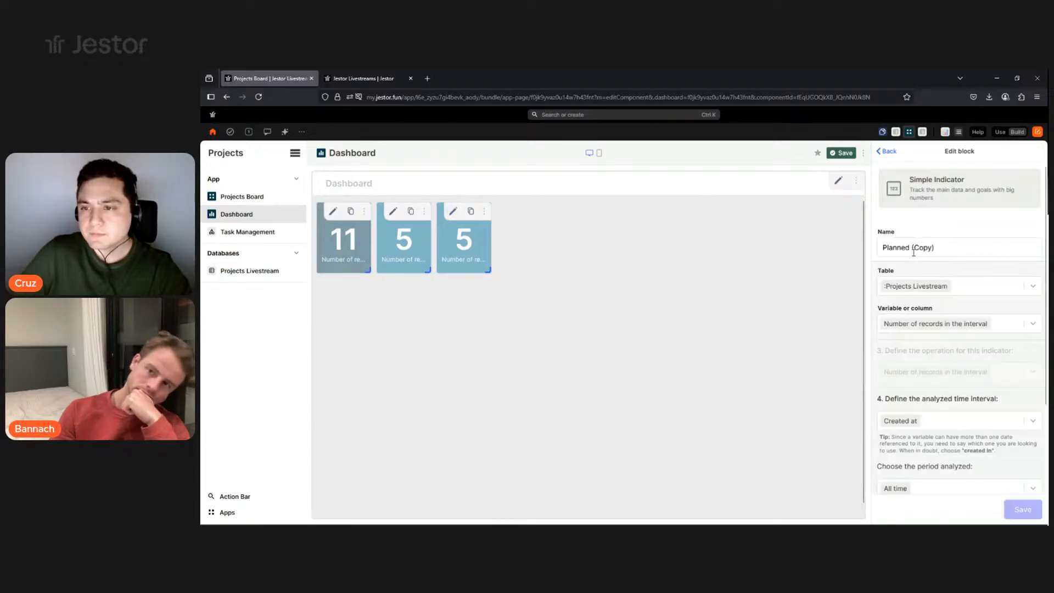
{"action": "double_click", "coordinate": [915, 248]}
{"action": "triple_click", "coordinate": [915, 248]}
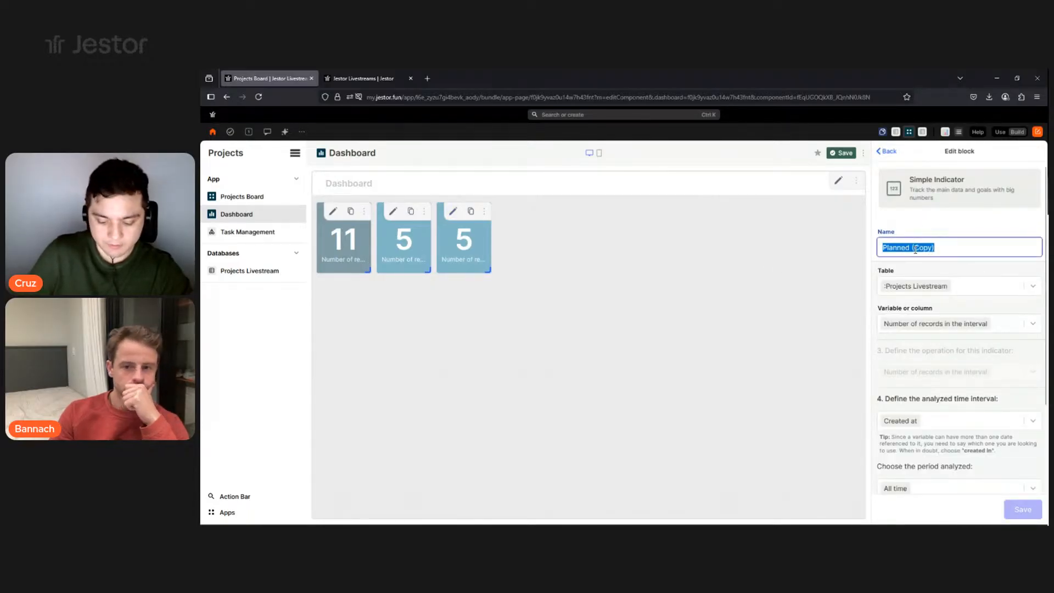
{"action": "type", "text": "/in"}
{"action": "key", "text": "BackSpace"}
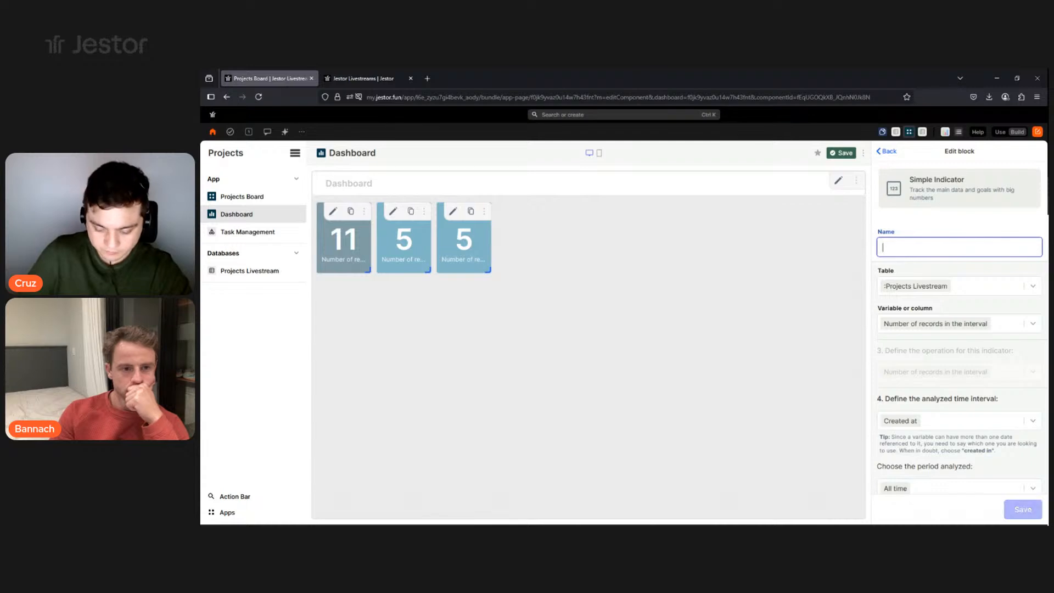
{"action": "type", "text": "In Progre"}
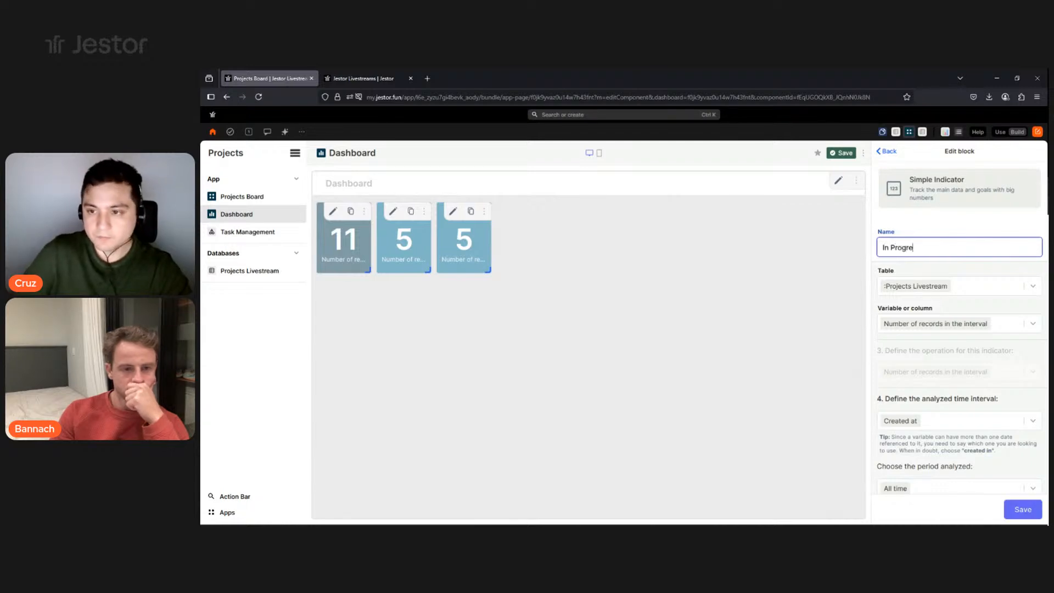
{"action": "type", "text": "ss"}
{"action": "scroll", "coordinate": [953, 382], "scroll_direction": "down", "scroll_amount": 3}
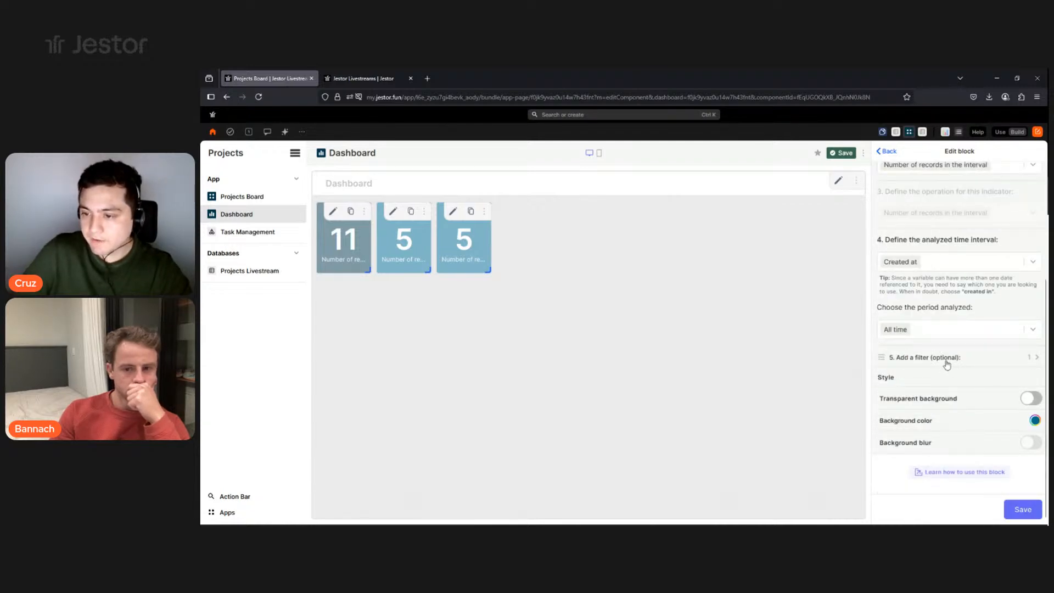
Set the In Progress indicator's Stage filter to In Progress instead of Planned and save the block.
{"action": "left_click", "coordinate": [946, 358]}
{"action": "left_click", "coordinate": [936, 291]}
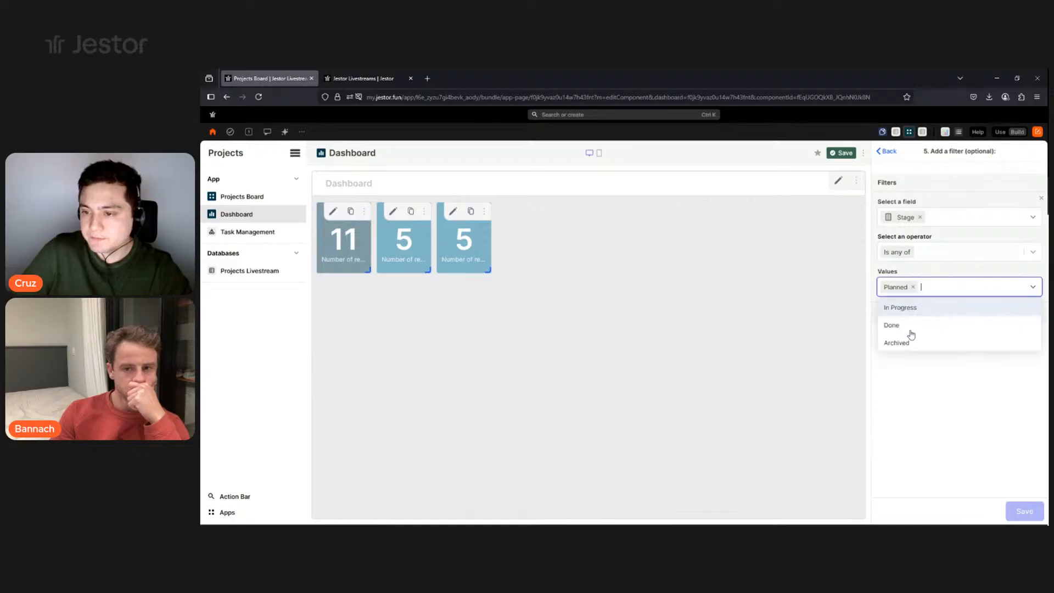
{"action": "left_click", "coordinate": [899, 308]}
{"action": "left_click", "coordinate": [913, 286]}
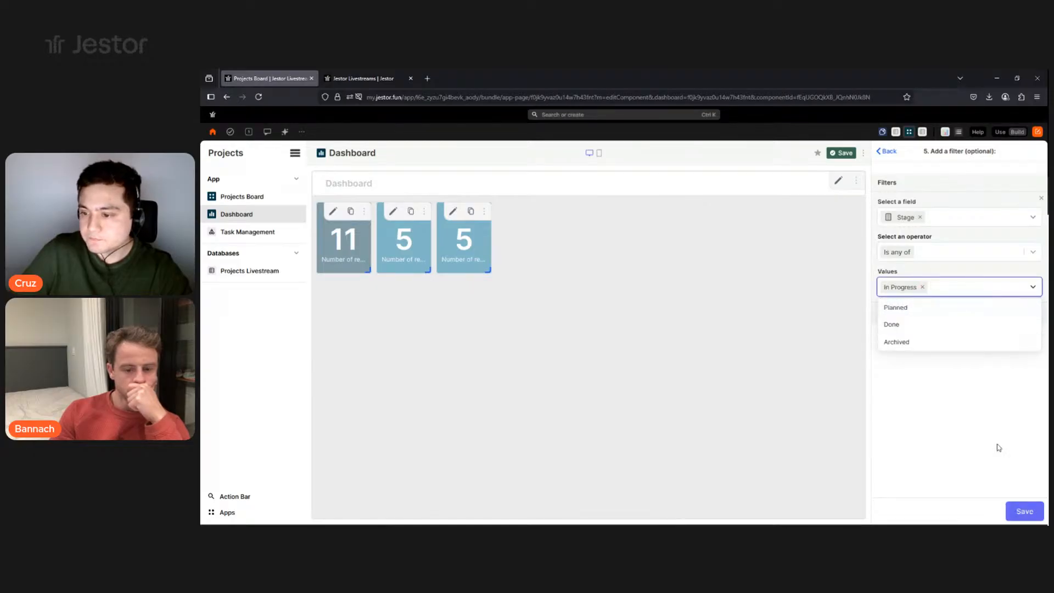
{"action": "left_click", "coordinate": [1024, 510]}
{"action": "left_click", "coordinate": [1023, 510]}
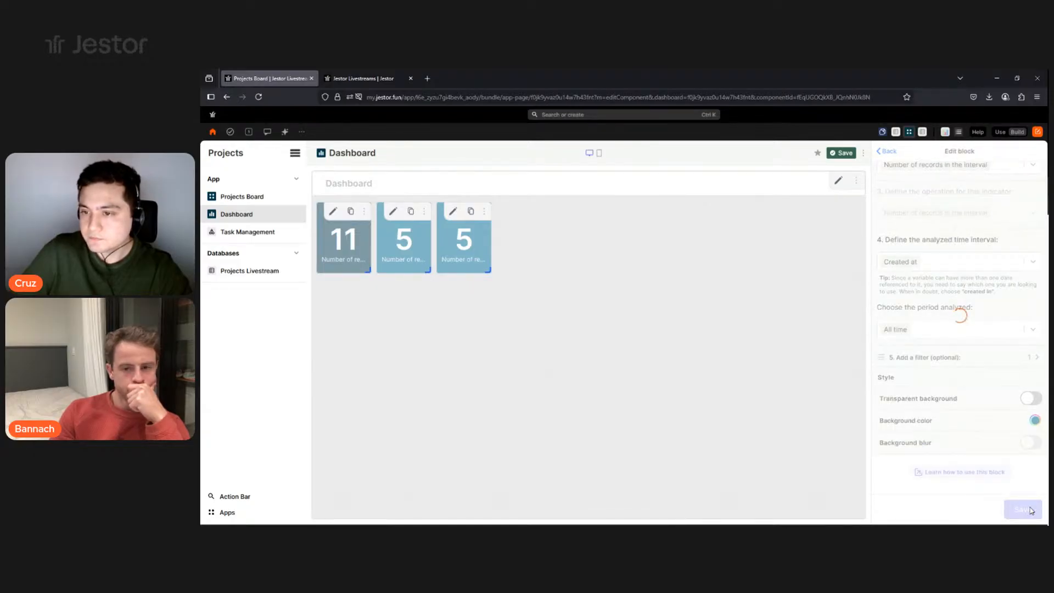
Save the dashboard layout and view it in Use mode.
{"action": "left_click", "coordinate": [840, 156]}
{"action": "left_click", "coordinate": [999, 132]}
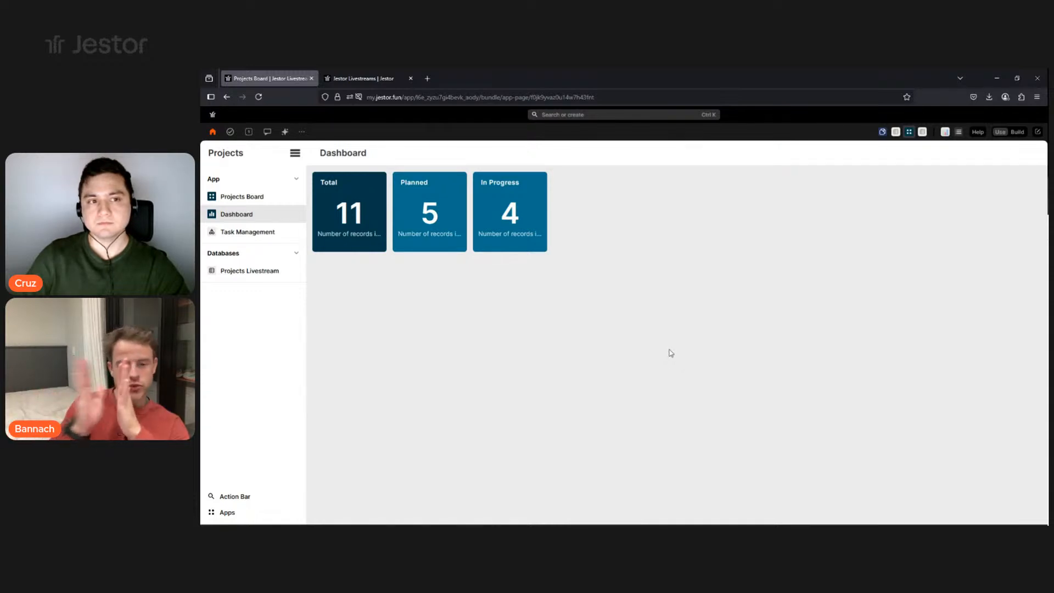
Change the Dashboard title bar's color to the lightest gray and save the dashboard.
{"action": "left_click", "coordinate": [1016, 134]}
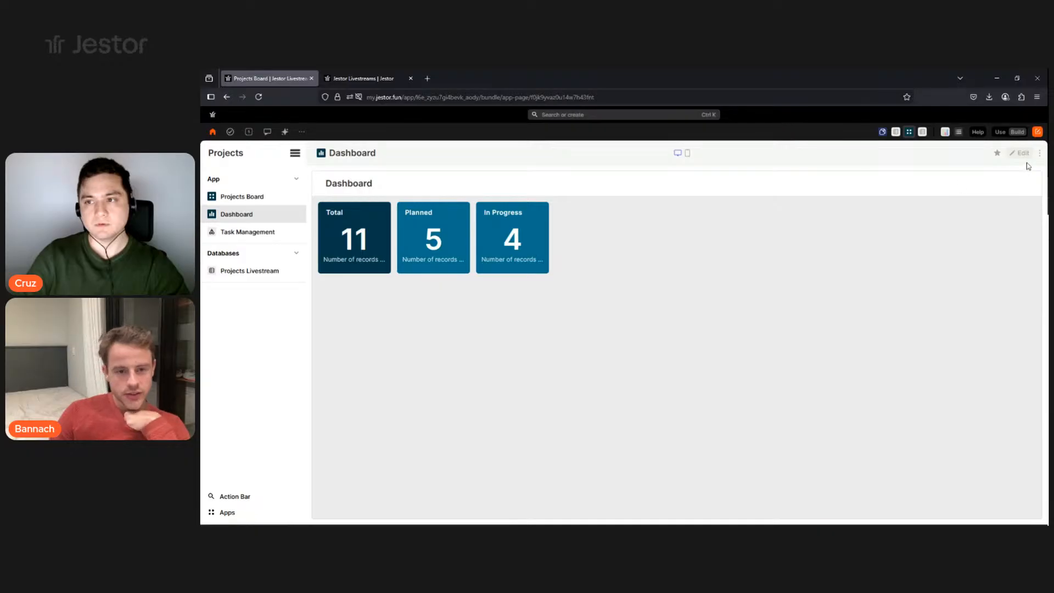
{"action": "left_click", "coordinate": [1017, 183]}
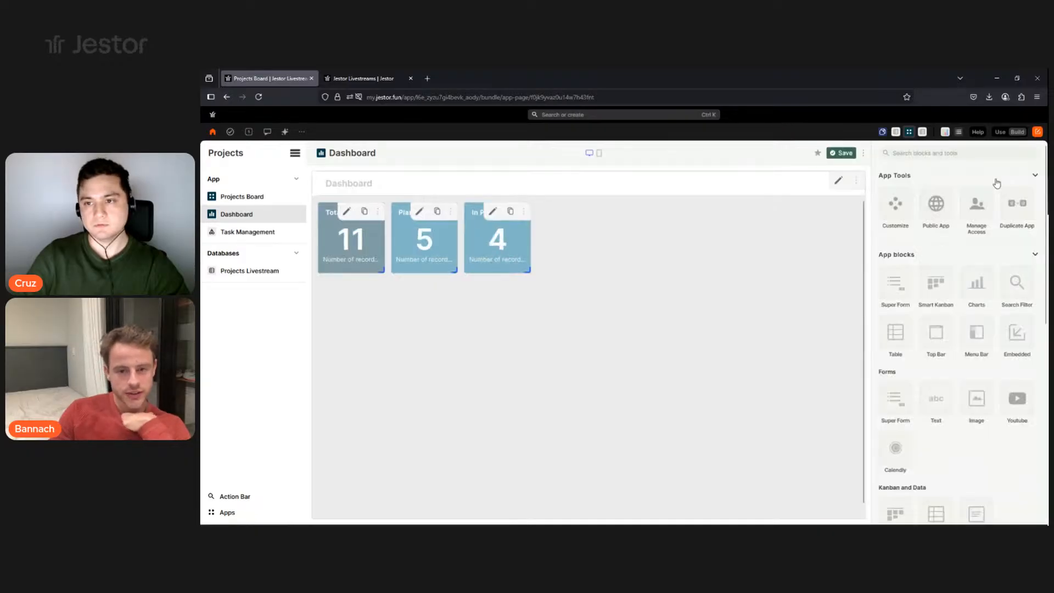
{"action": "left_click", "coordinate": [839, 181]}
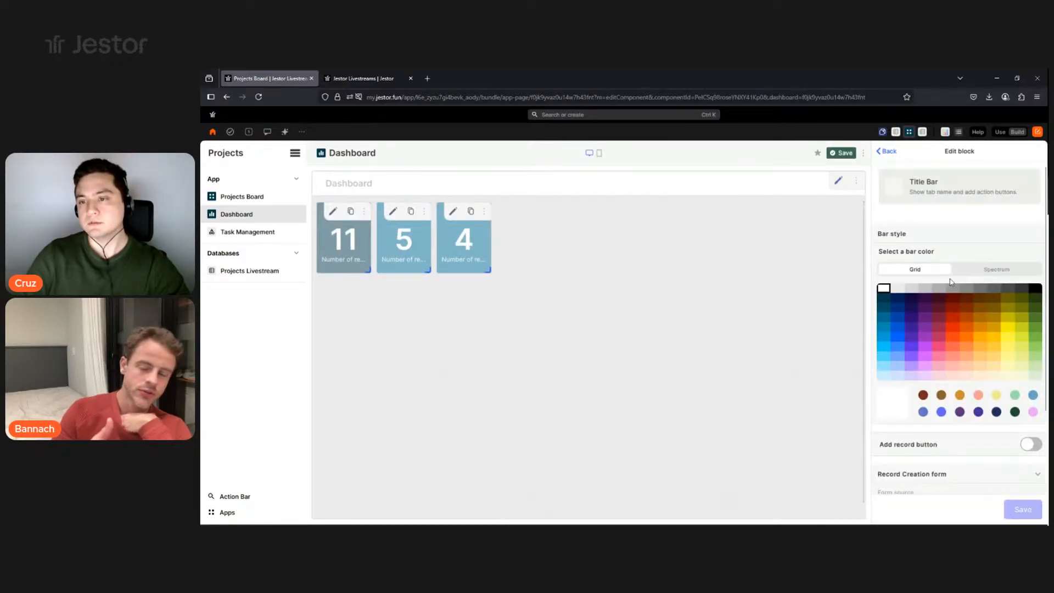
{"action": "left_click", "coordinate": [896, 289]}
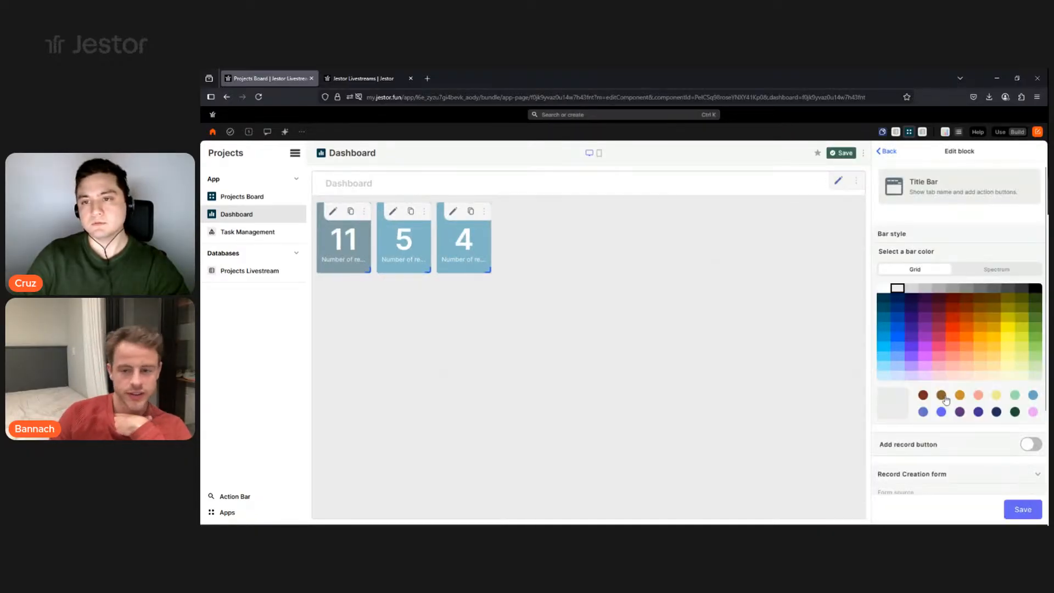
{"action": "left_click", "coordinate": [1022, 508]}
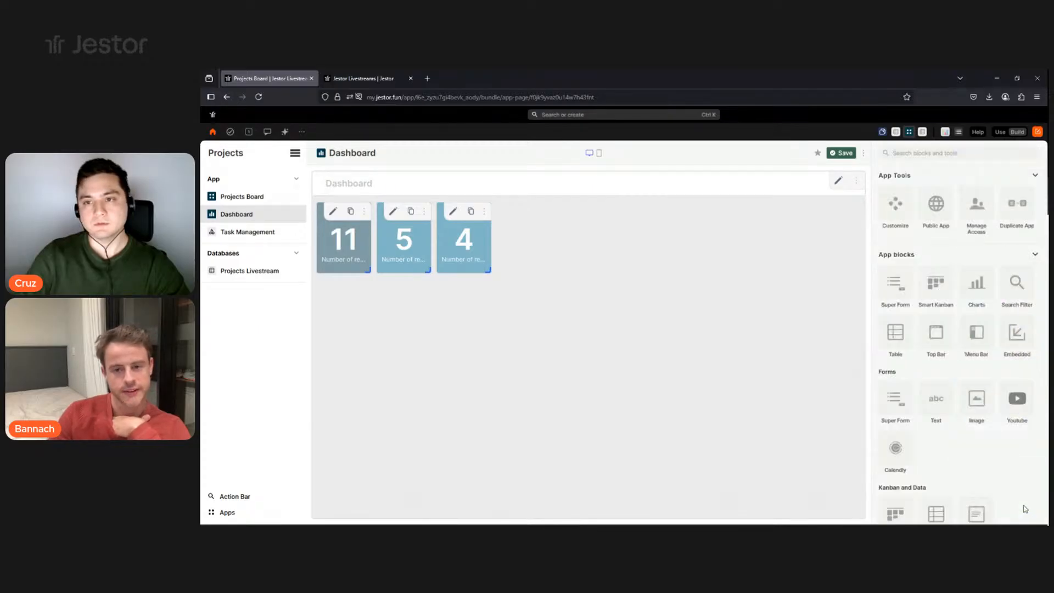
{"action": "left_click", "coordinate": [840, 155]}
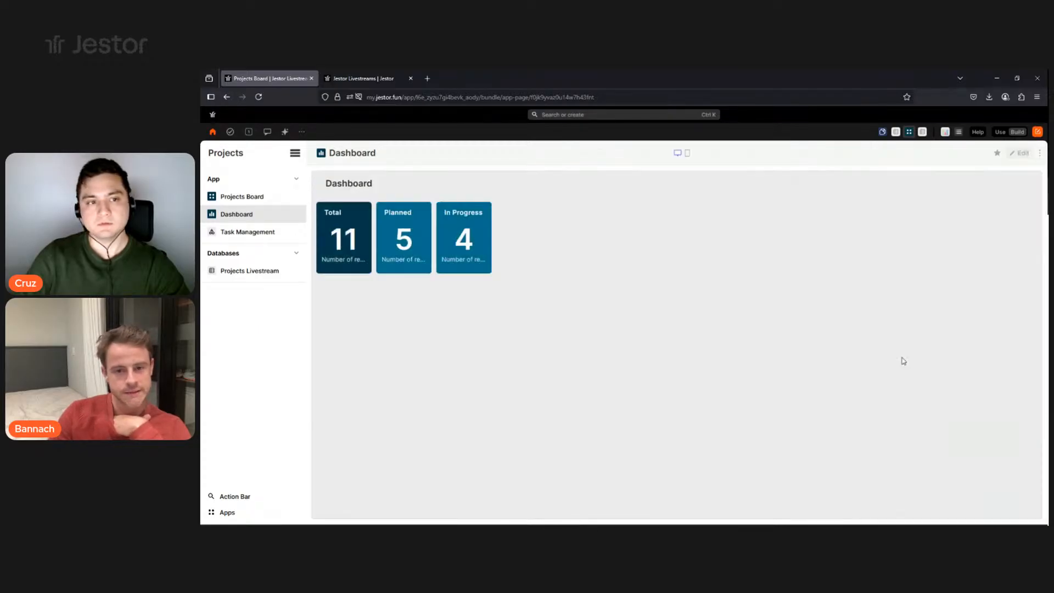
Compare the Projects Board with the Dashboard in Use mode.
{"action": "left_click", "coordinate": [999, 132]}
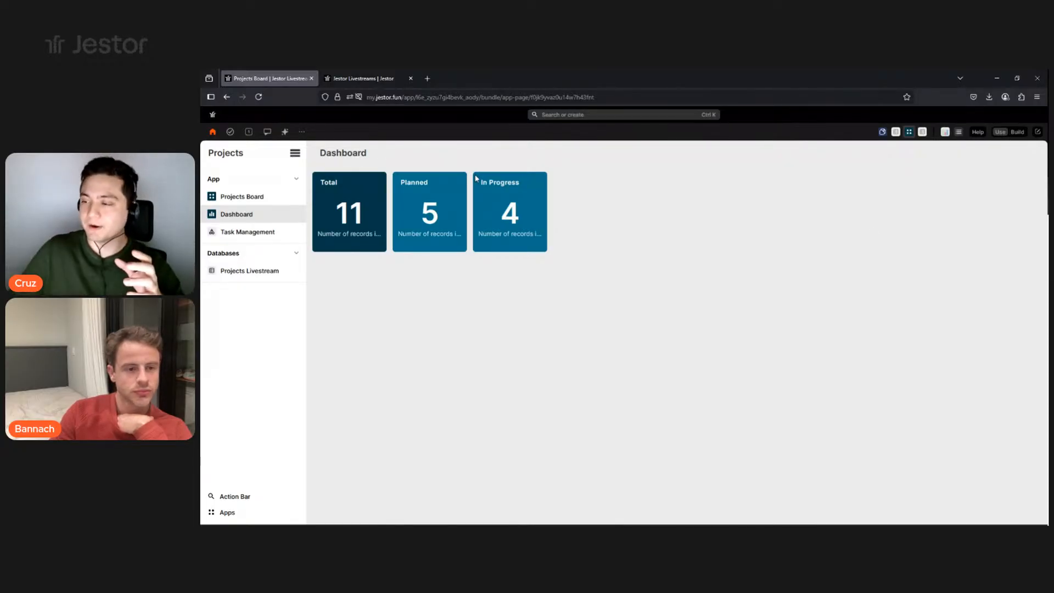
{"action": "left_click", "coordinate": [266, 198]}
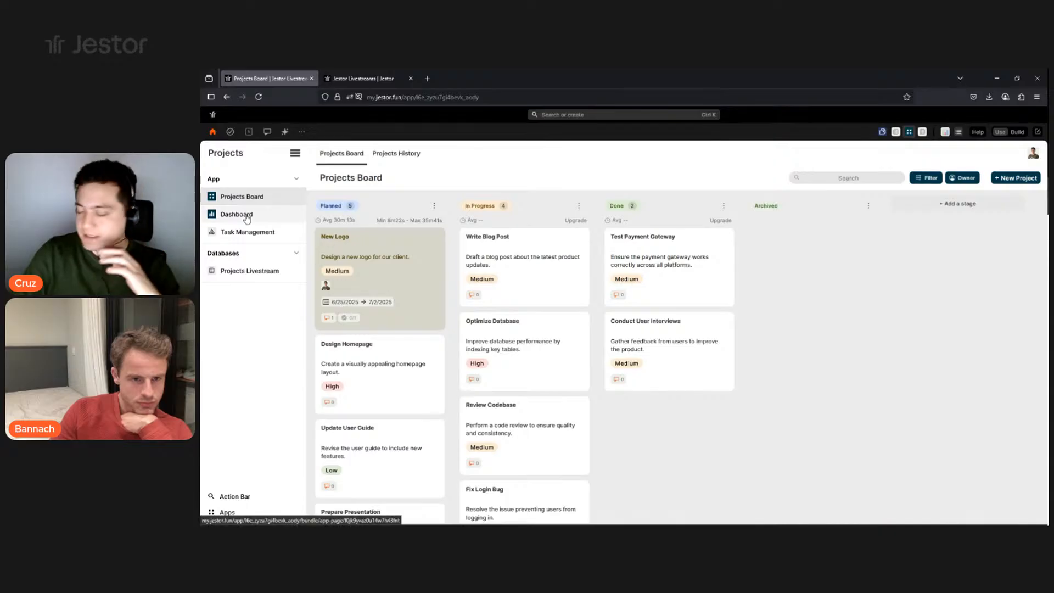
{"action": "left_click", "coordinate": [246, 217]}
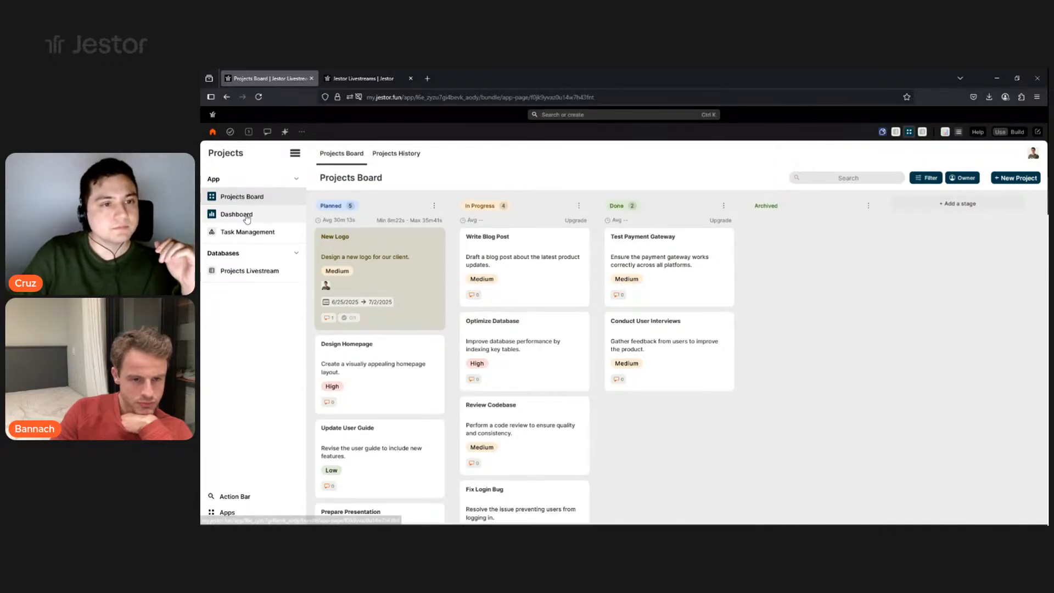
Return to editing the Dashboard and shrink the three indicators to equal smaller squares, placed side by side in one row.
{"action": "left_click", "coordinate": [1006, 134]}
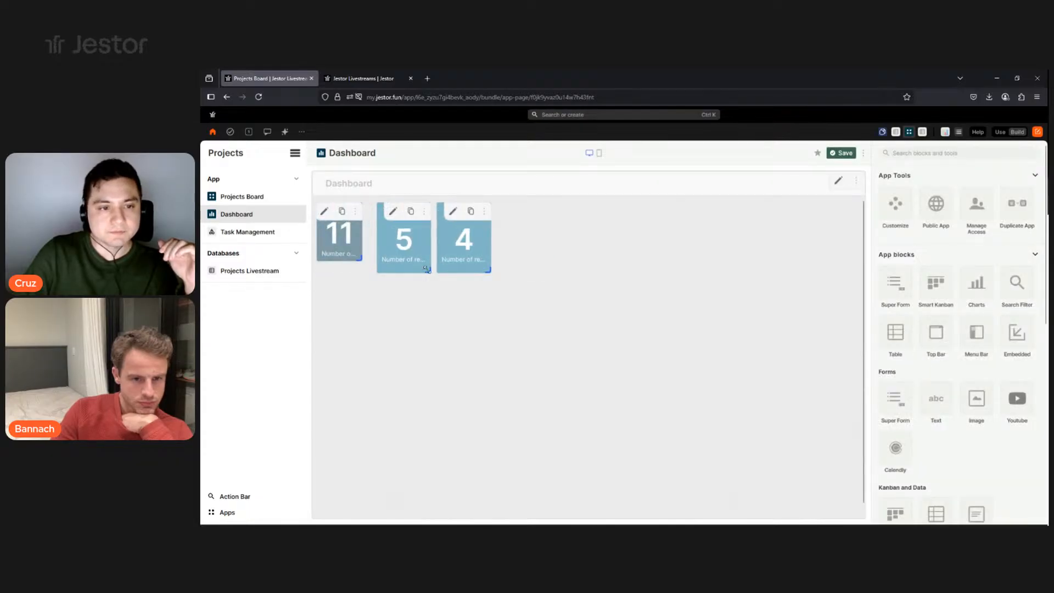
{"action": "left_click_drag", "start_coordinate": [426, 269], "coordinate": [414, 260]}
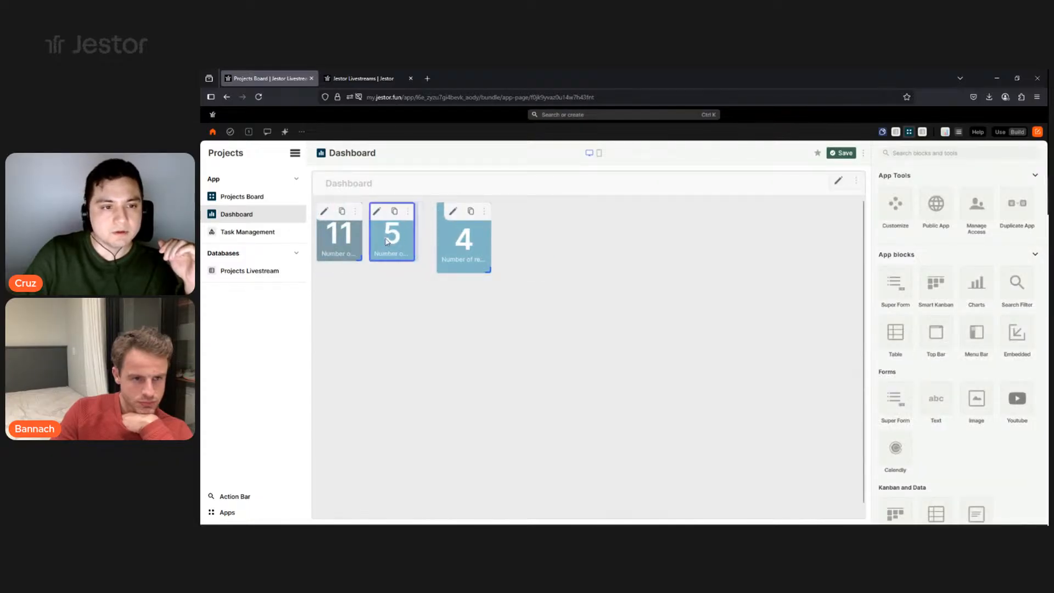
{"action": "left_click", "coordinate": [439, 243]}
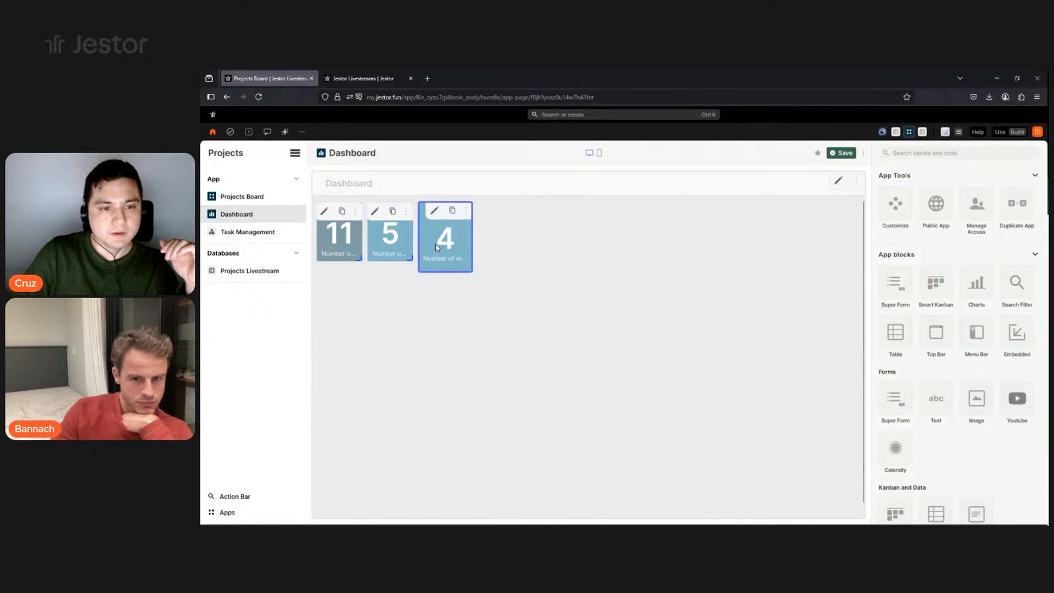
{"action": "left_click_drag", "start_coordinate": [471, 272], "coordinate": [464, 261]}
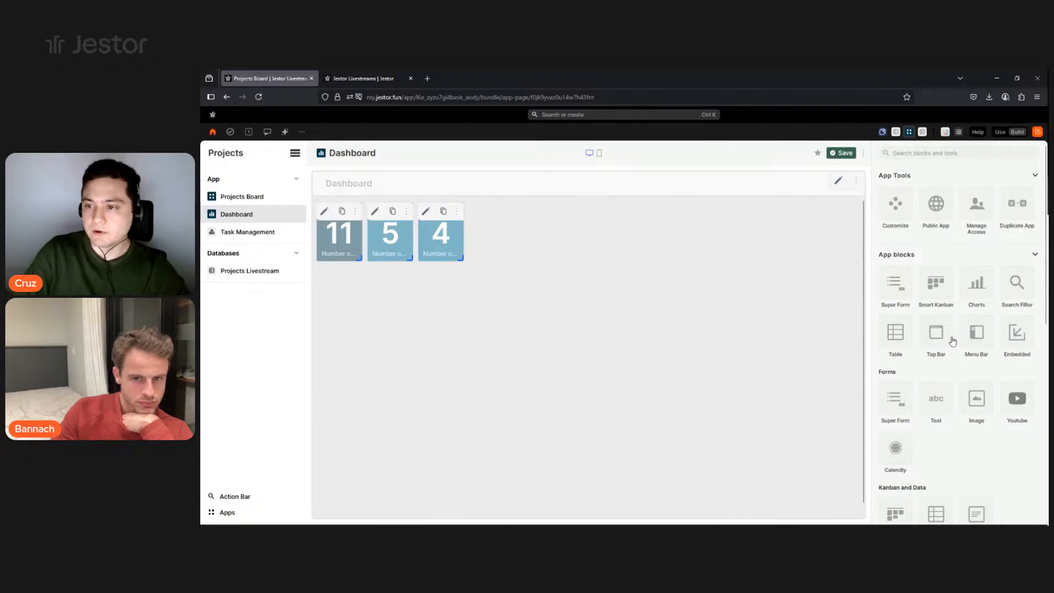
Add a Charts block below the indicators and name it Projects, keeping the Simple Bar Chart type.
{"action": "left_click", "coordinate": [973, 294]}
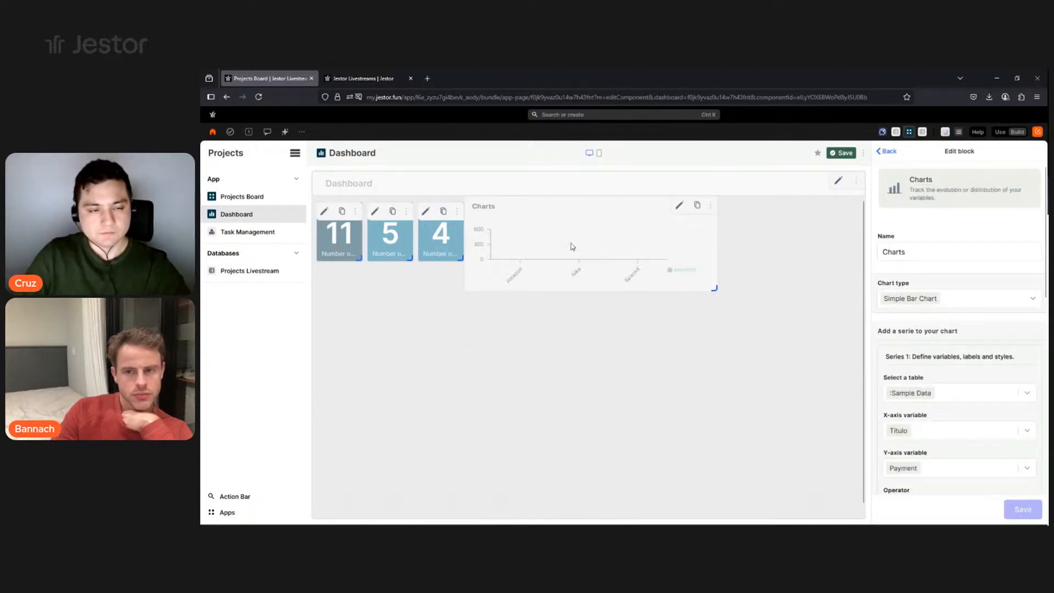
{"action": "left_click_drag", "start_coordinate": [570, 241], "coordinate": [414, 301]}
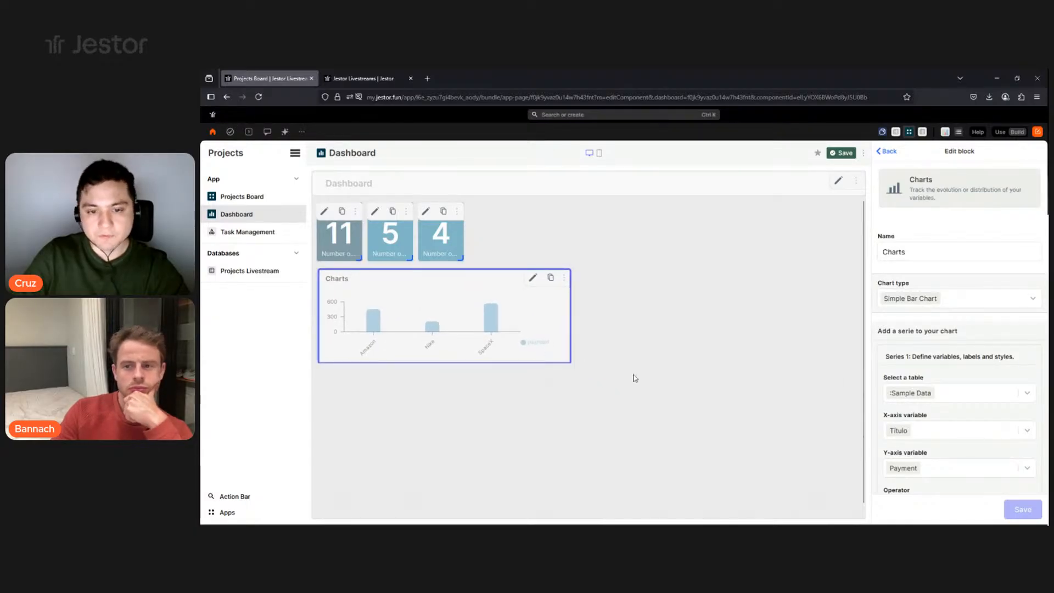
{"action": "double_click", "coordinate": [957, 251]}
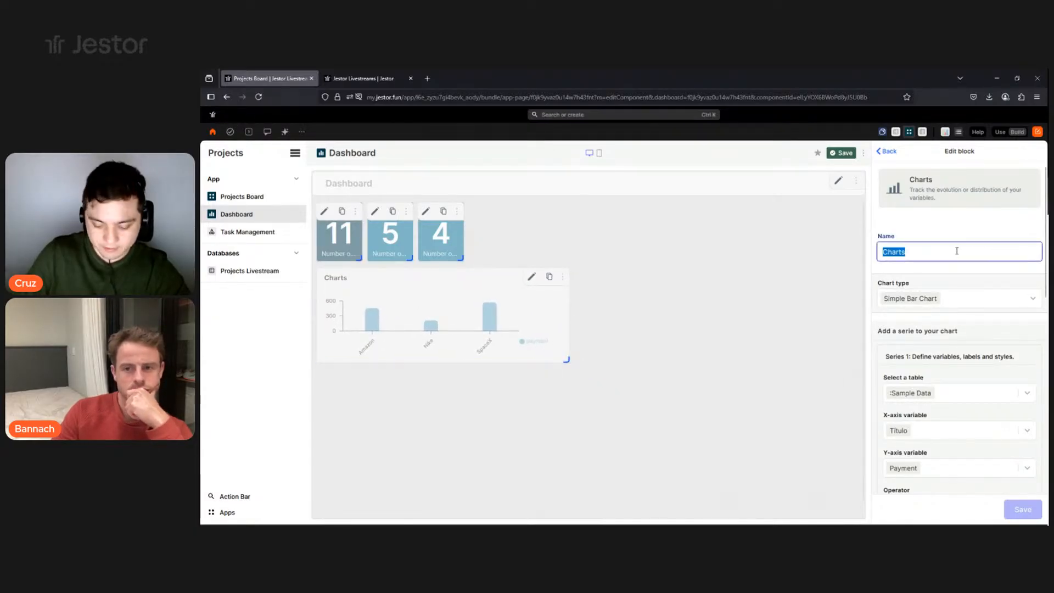
{"action": "type", "text": "Projects"}
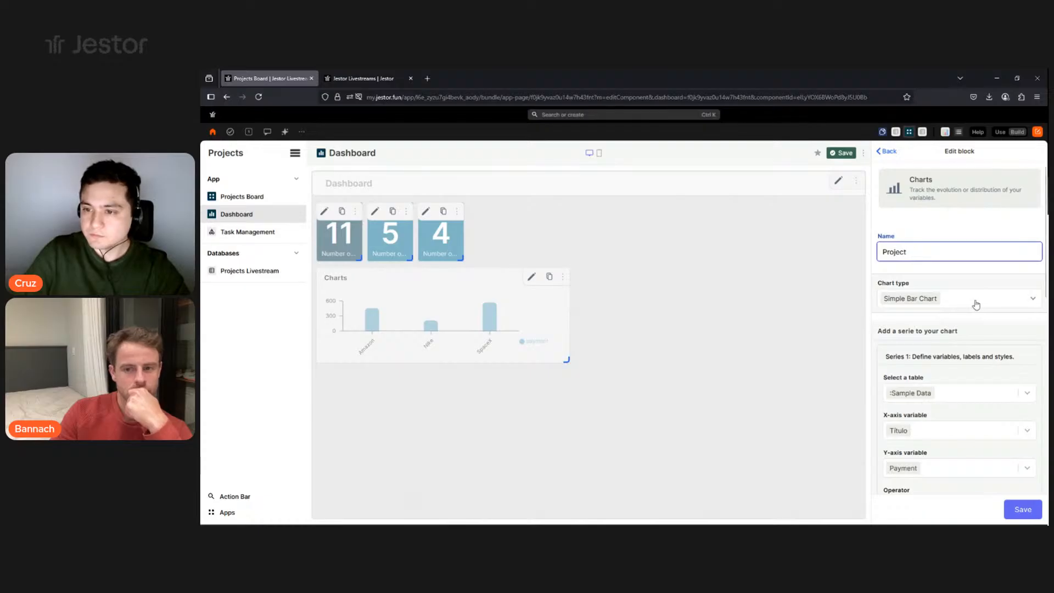
{"action": "left_click", "coordinate": [971, 303]}
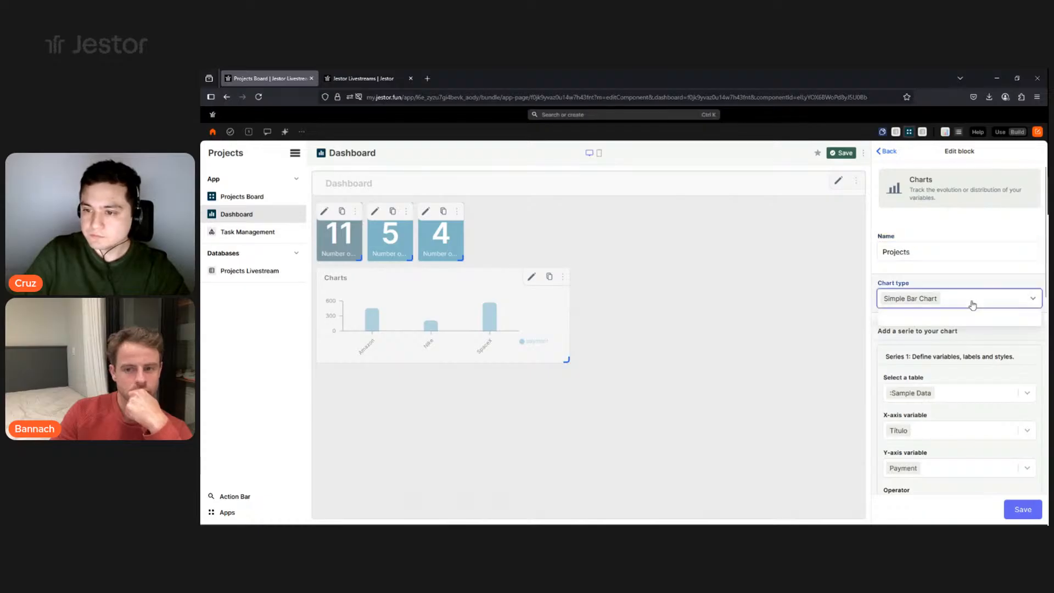
{"action": "left_click", "coordinate": [961, 267]}
Set the table for the chart's first series to Projects Livestream.
{"action": "scroll", "coordinate": [993, 346], "scroll_direction": "down", "scroll_amount": 3}
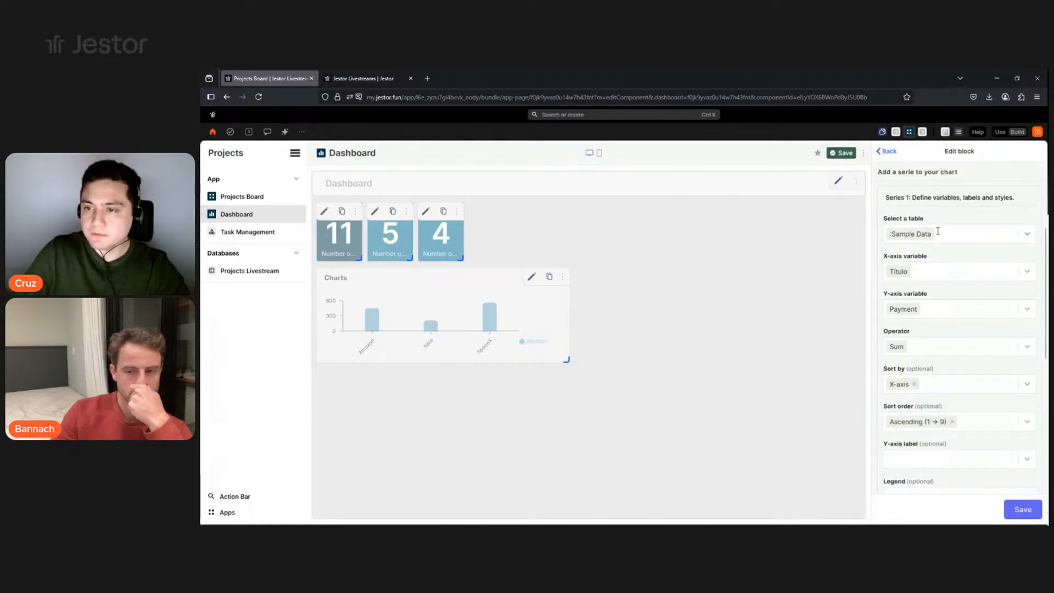
{"action": "left_click", "coordinate": [937, 231]}
{"action": "type", "text": "pje"}
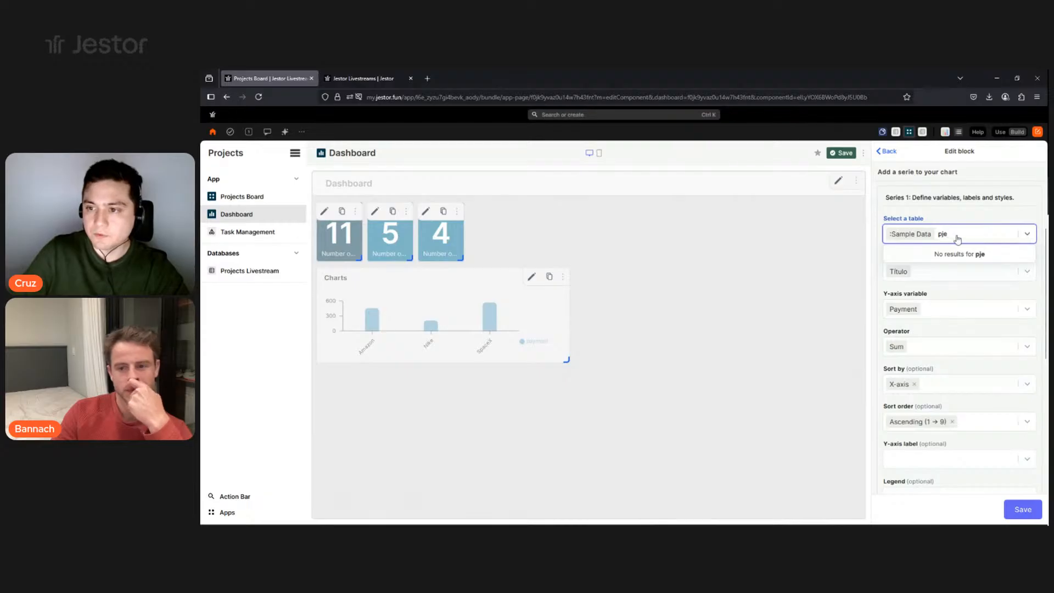
{"action": "key", "text": "BackSpace"}
{"action": "key", "text": "BackSpace"}
{"action": "key", "text": "BackSpace"}
{"action": "type", "text": "pri"}
{"action": "key", "text": "BackSpace"}
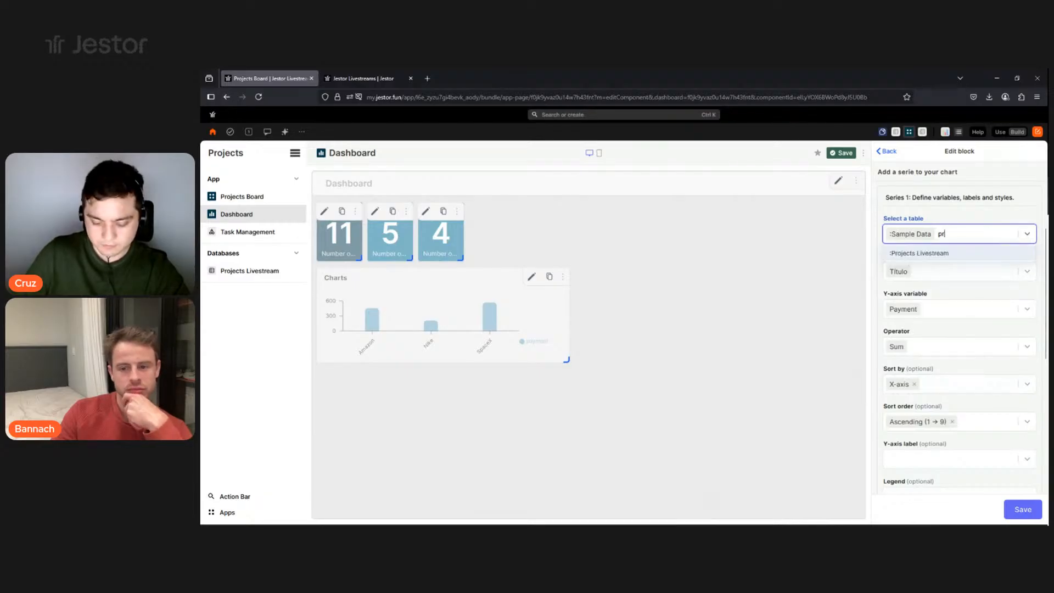
{"action": "type", "text": "oj"}
{"action": "left_click", "coordinate": [935, 253]}
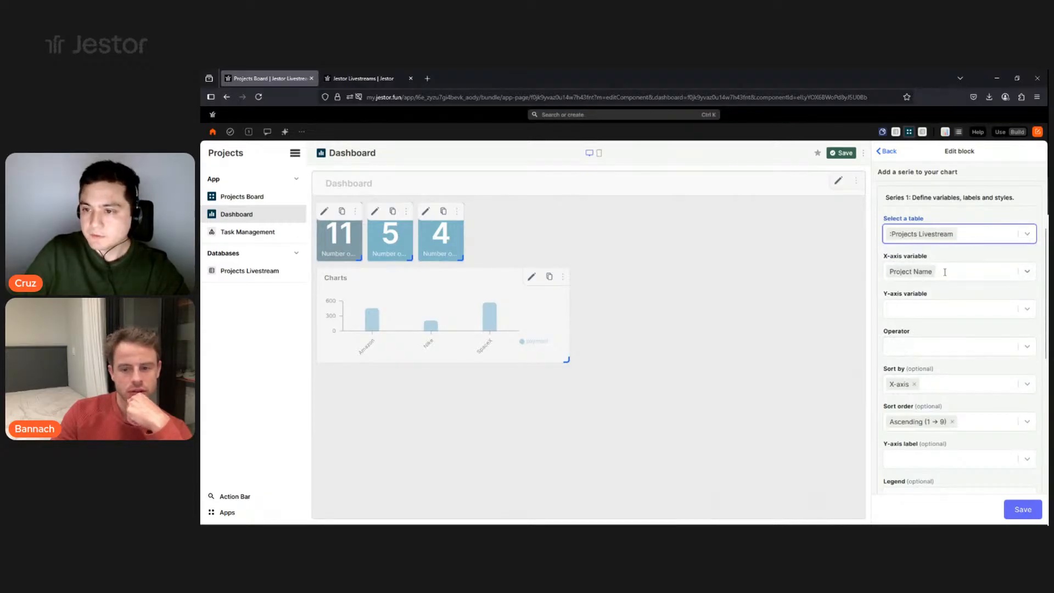
Set the chart's X-axis variable to Stage.
{"action": "left_click", "coordinate": [941, 273]}
{"action": "left_click", "coordinate": [955, 257]}
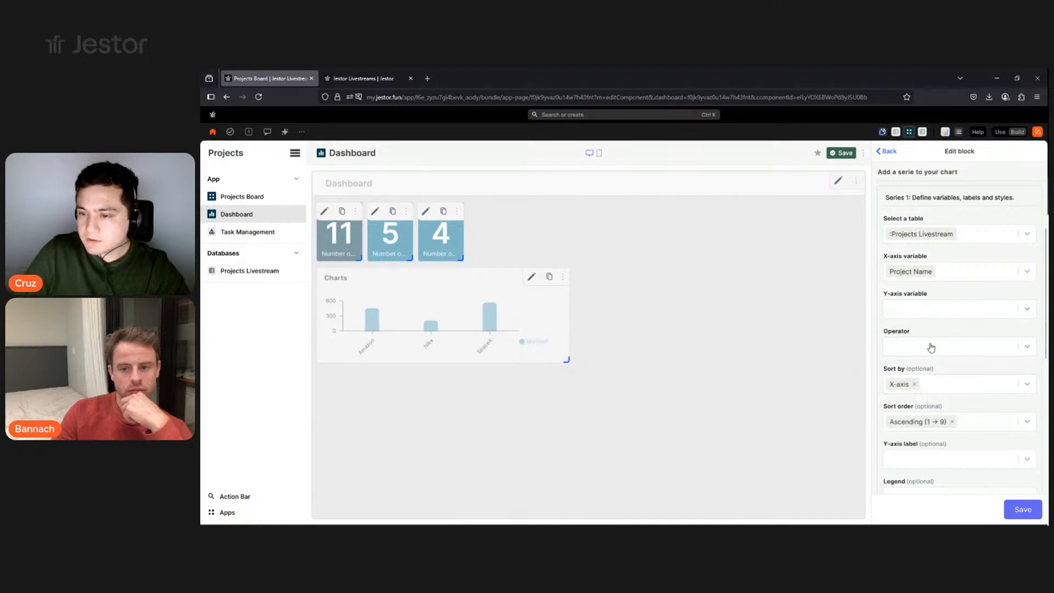
{"action": "left_click", "coordinate": [930, 347]}
{"action": "left_click", "coordinate": [944, 268]}
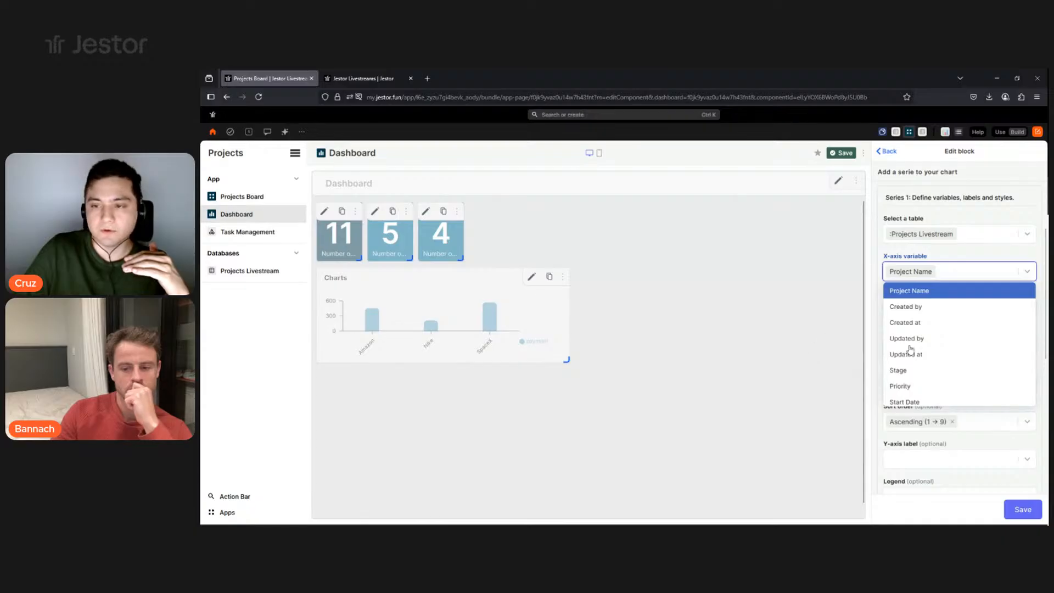
{"action": "scroll", "coordinate": [909, 346], "scroll_direction": "down", "scroll_amount": 2}
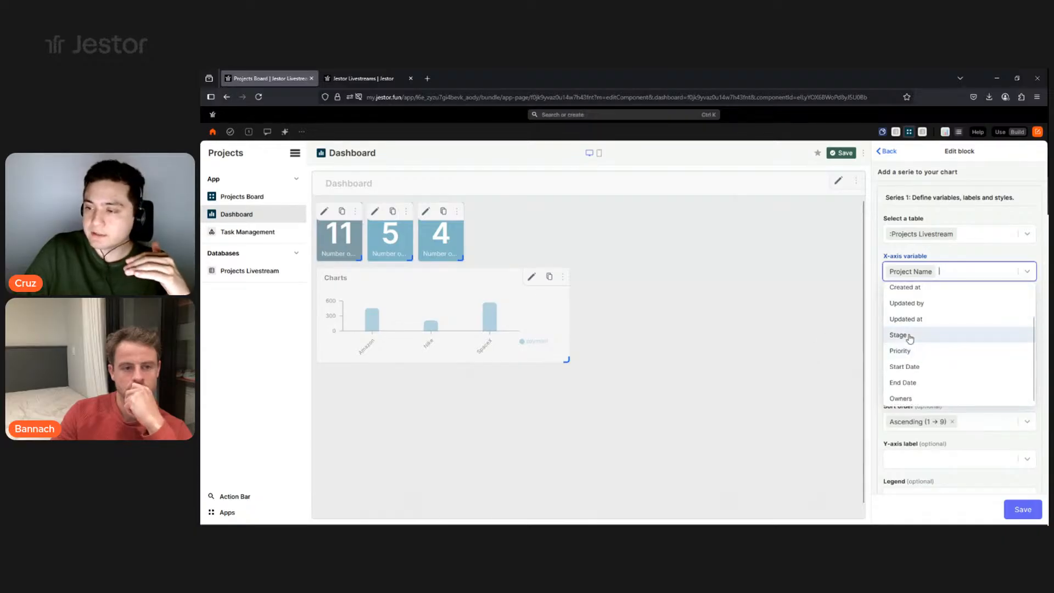
{"action": "left_click", "coordinate": [909, 335]}
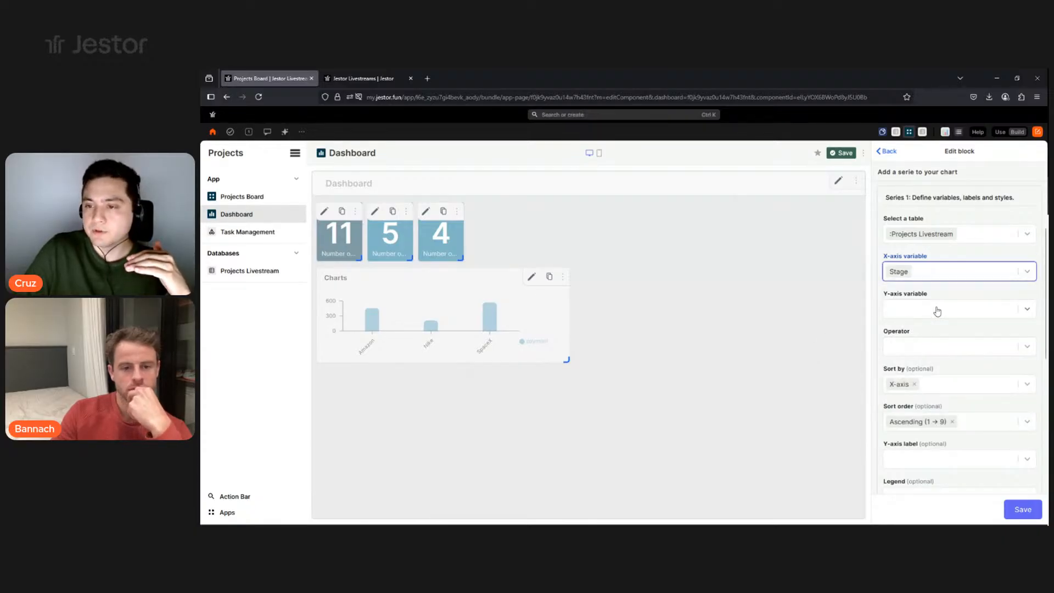
Set the chart's Y-axis variable to Project Name with the operator Number of records in the interval.
{"action": "left_click", "coordinate": [936, 310]}
{"action": "left_click", "coordinate": [933, 329]}
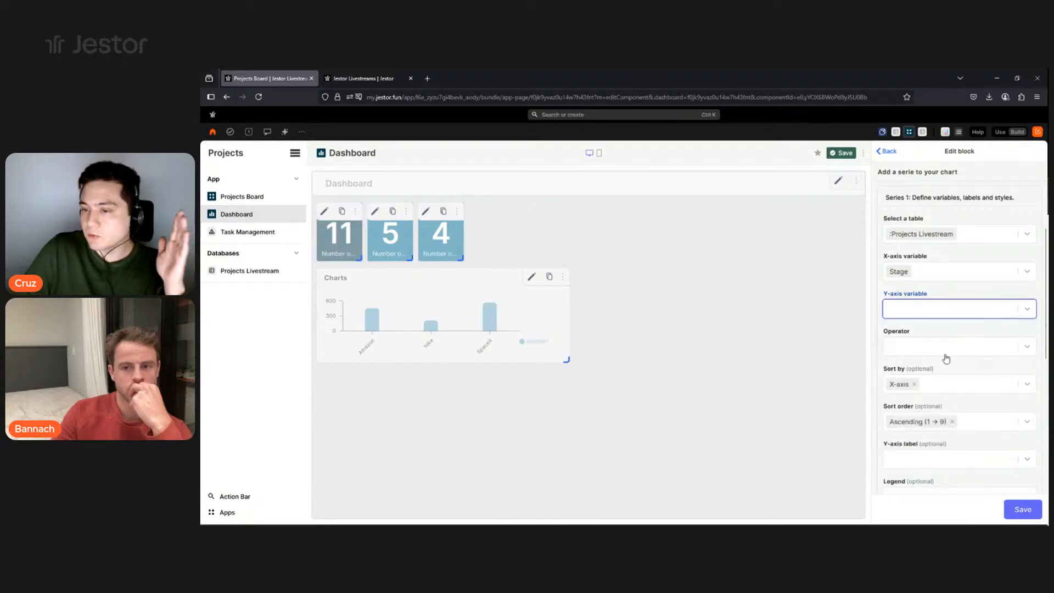
{"action": "left_click", "coordinate": [933, 354]}
{"action": "left_click", "coordinate": [926, 372]}
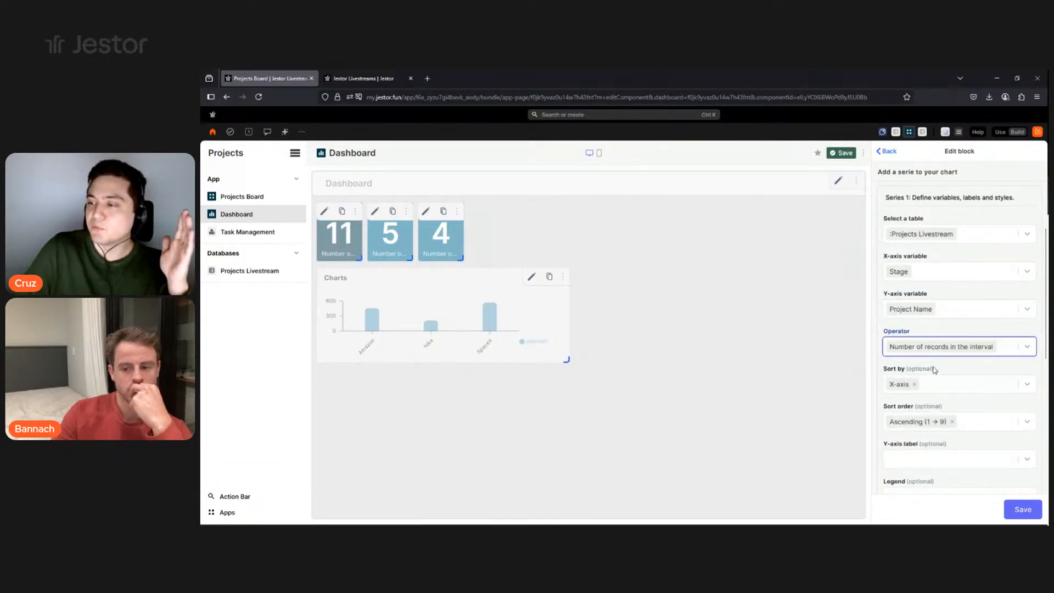
Change the chart series color to a dark teal blue and save the color.
{"action": "scroll", "coordinate": [958, 330], "scroll_direction": "down", "scroll_amount": 3}
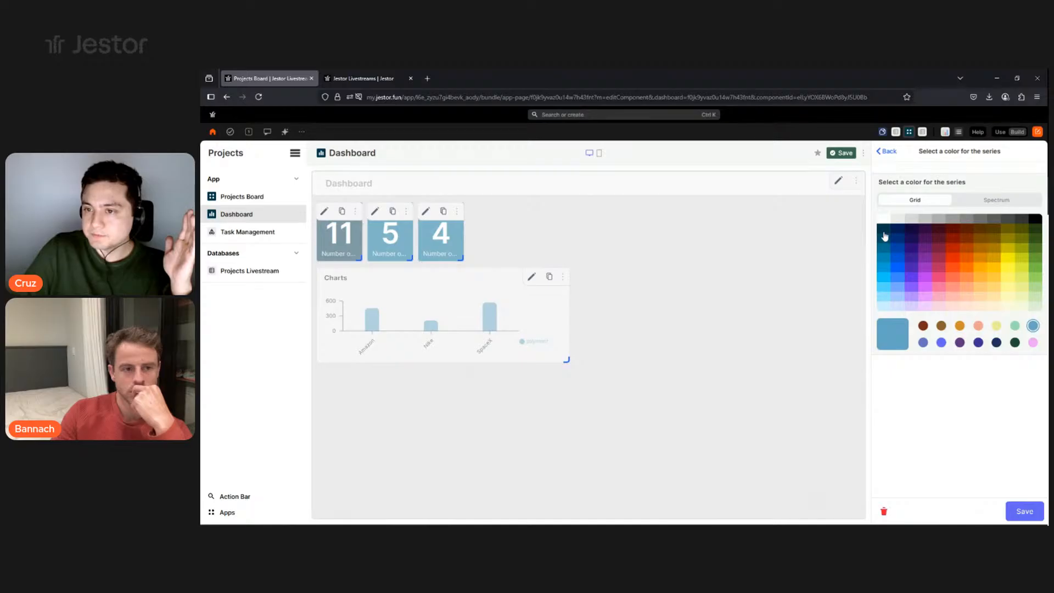
{"action": "left_click", "coordinate": [884, 236]}
{"action": "left_click", "coordinate": [1023, 511]}
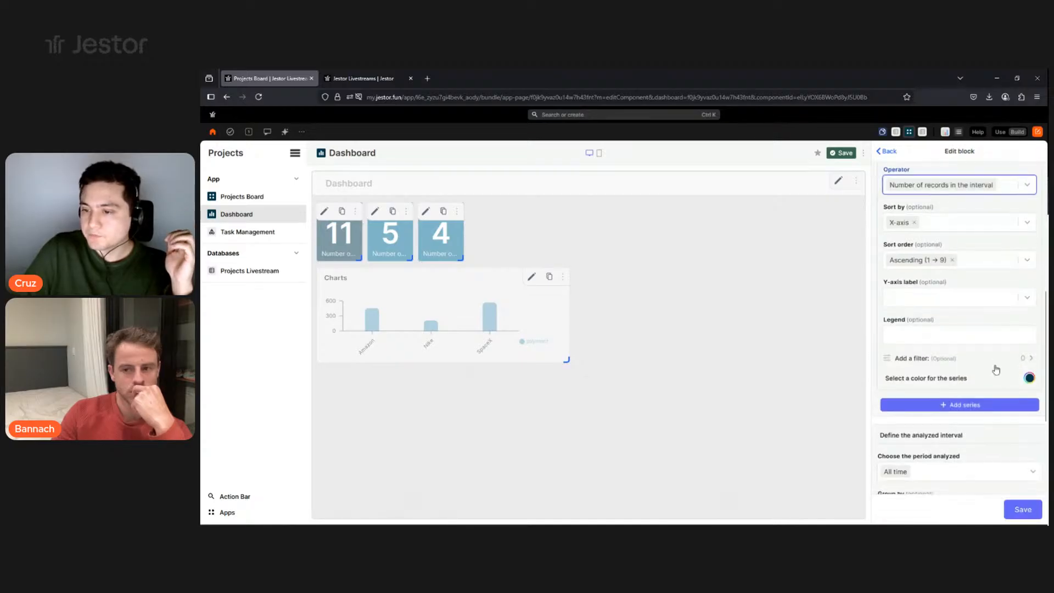
{"action": "scroll", "coordinate": [994, 379], "scroll_direction": "down", "scroll_amount": 3}
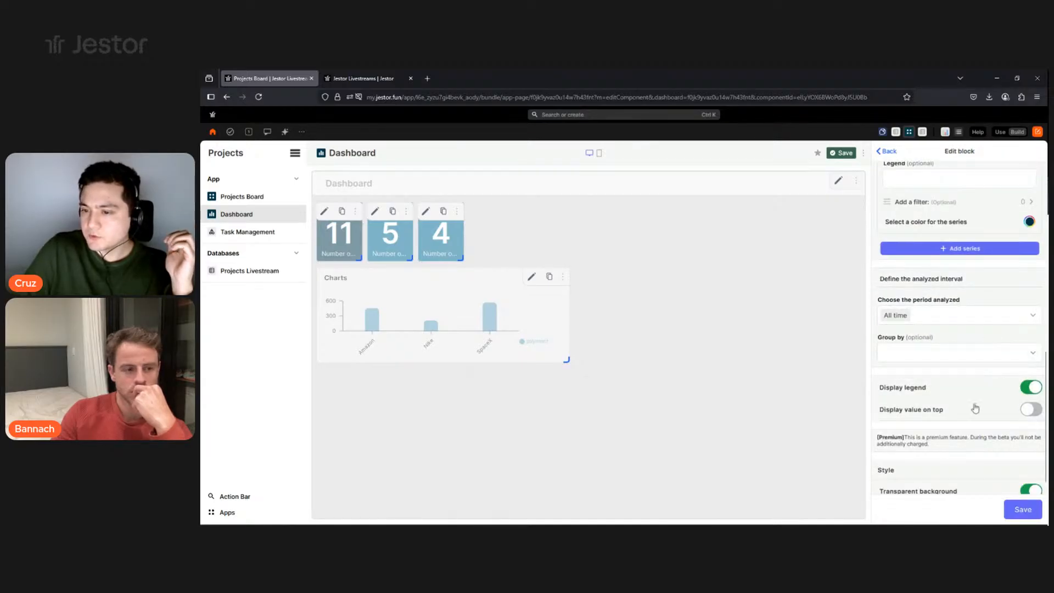
Turn off the chart's legend, save the block and resize it narrower and taller to match the width of the three indicators.
{"action": "left_click", "coordinate": [1031, 388]}
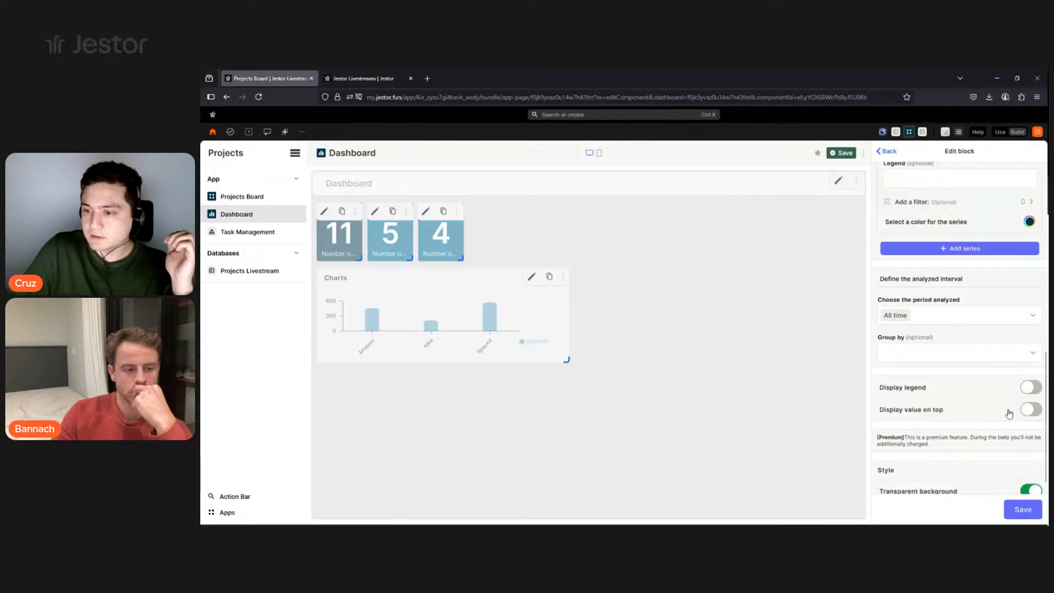
{"action": "scroll", "coordinate": [1012, 439], "scroll_direction": "down", "scroll_amount": 2}
{"action": "left_click", "coordinate": [1023, 511]}
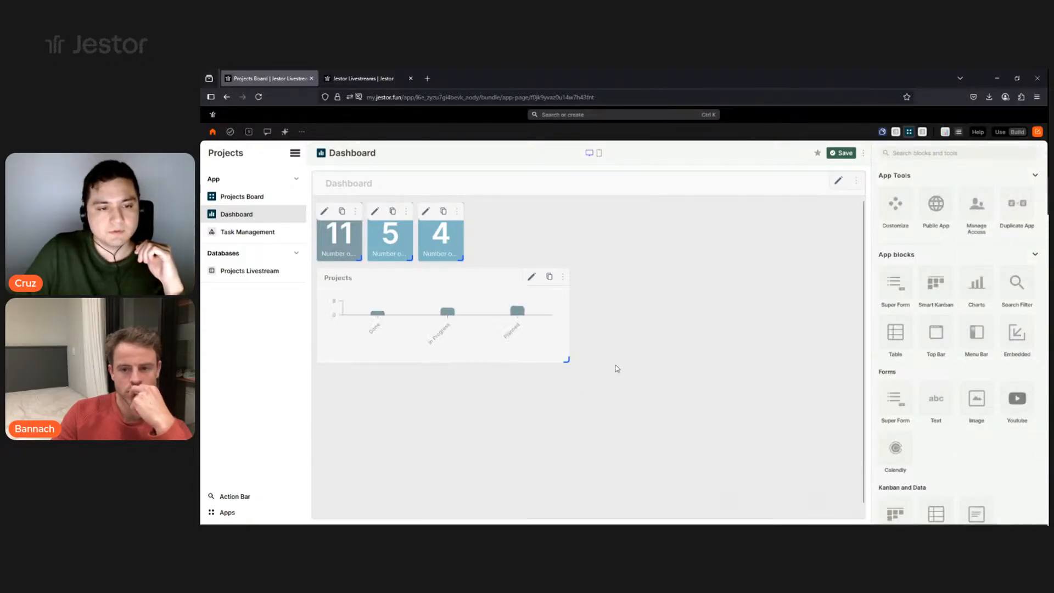
{"action": "left_click_drag", "start_coordinate": [565, 361], "coordinate": [463, 406]}
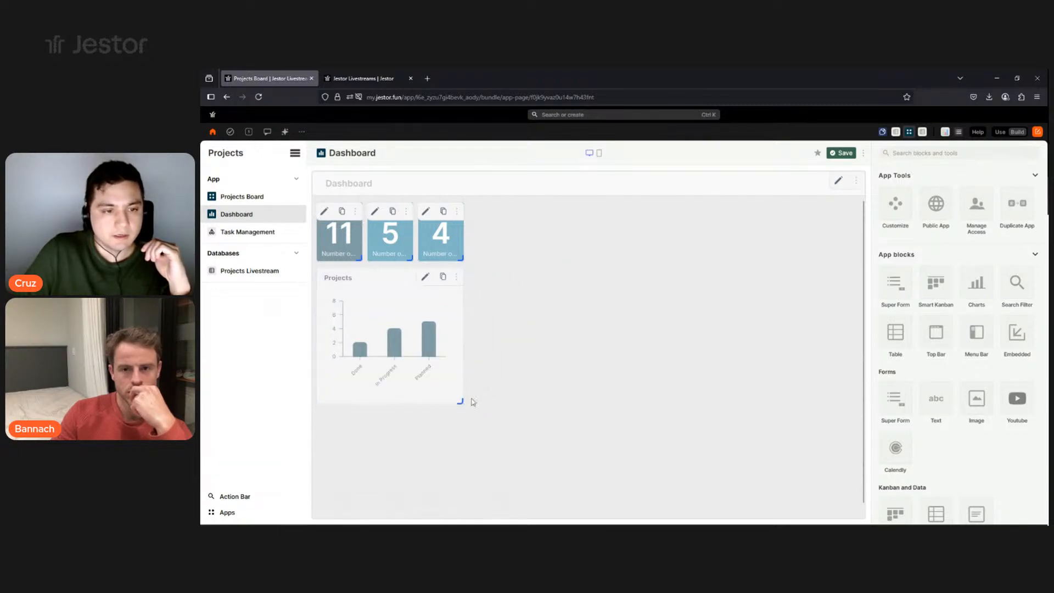
Rename the Projects chart as Projects by Stage and save the block.
{"action": "left_click", "coordinate": [425, 278]}
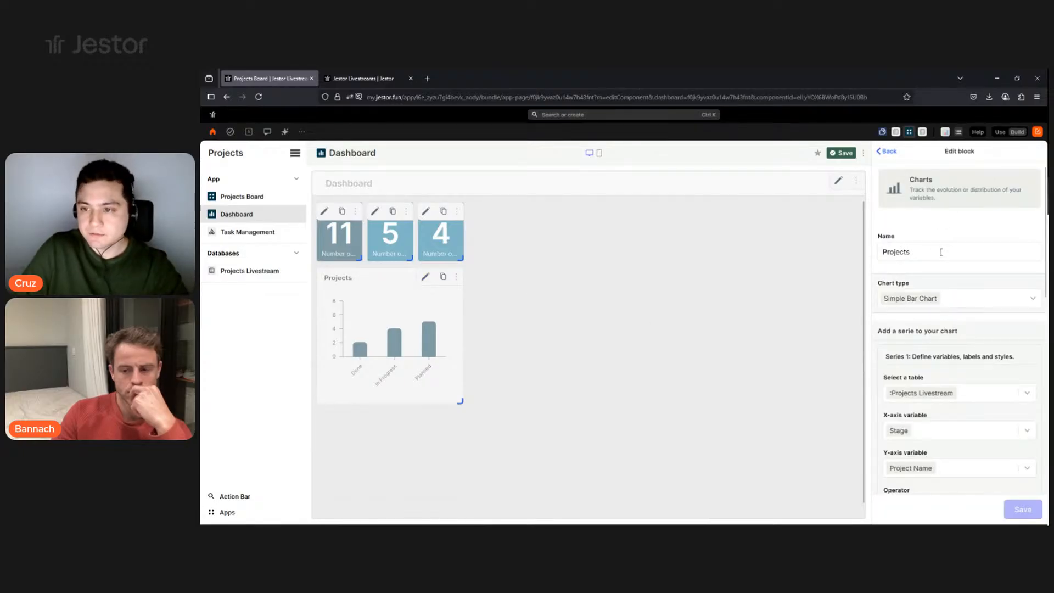
{"action": "left_click", "coordinate": [941, 252]}
{"action": "type", "text": "by Stage"}
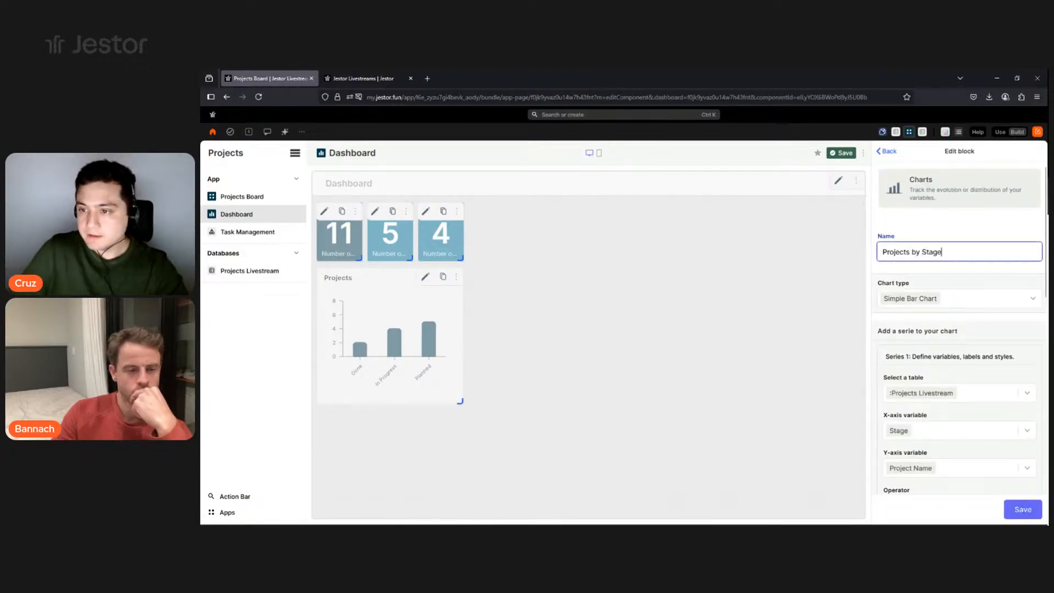
{"action": "left_click", "coordinate": [1023, 508]}
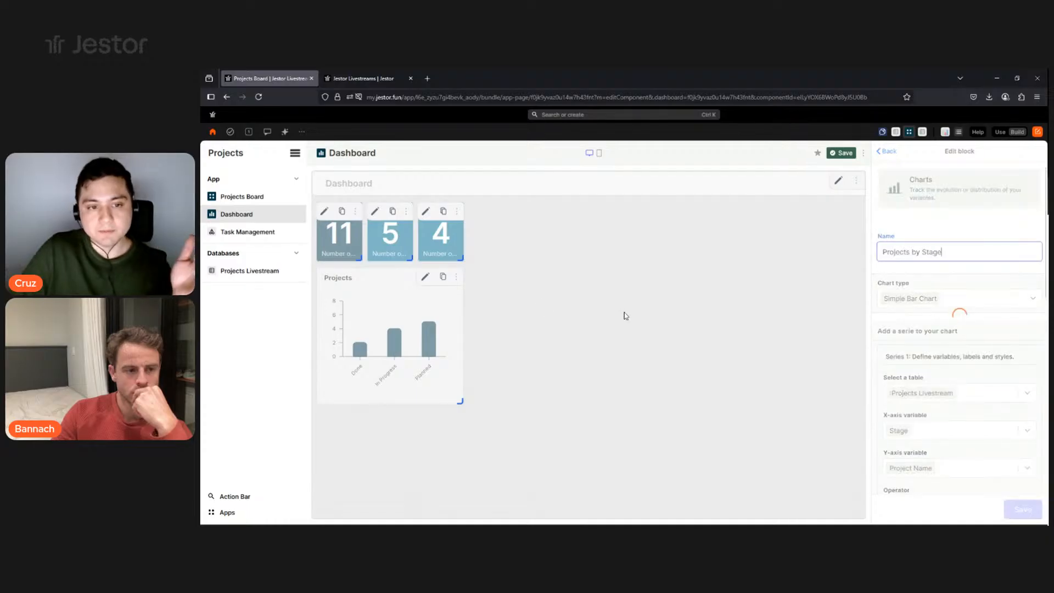
Clone the Projects by Stage chart and place the copy beside the original in the same row.
{"action": "left_click", "coordinate": [443, 277]}
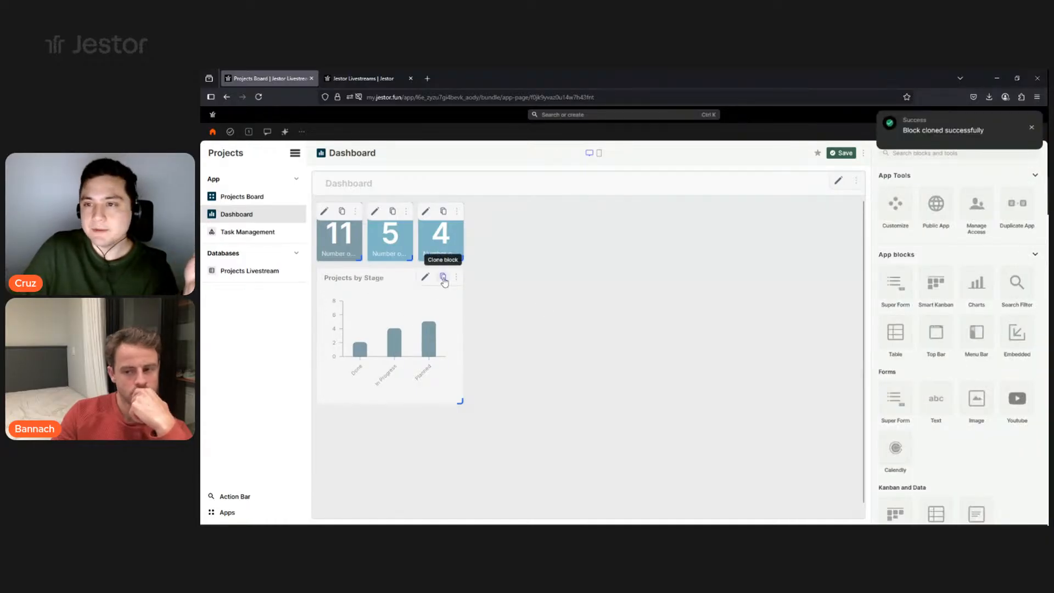
{"action": "scroll", "coordinate": [369, 412], "scroll_direction": "down", "scroll_amount": 1}
{"action": "left_click_drag", "start_coordinate": [369, 412], "coordinate": [526, 273]}
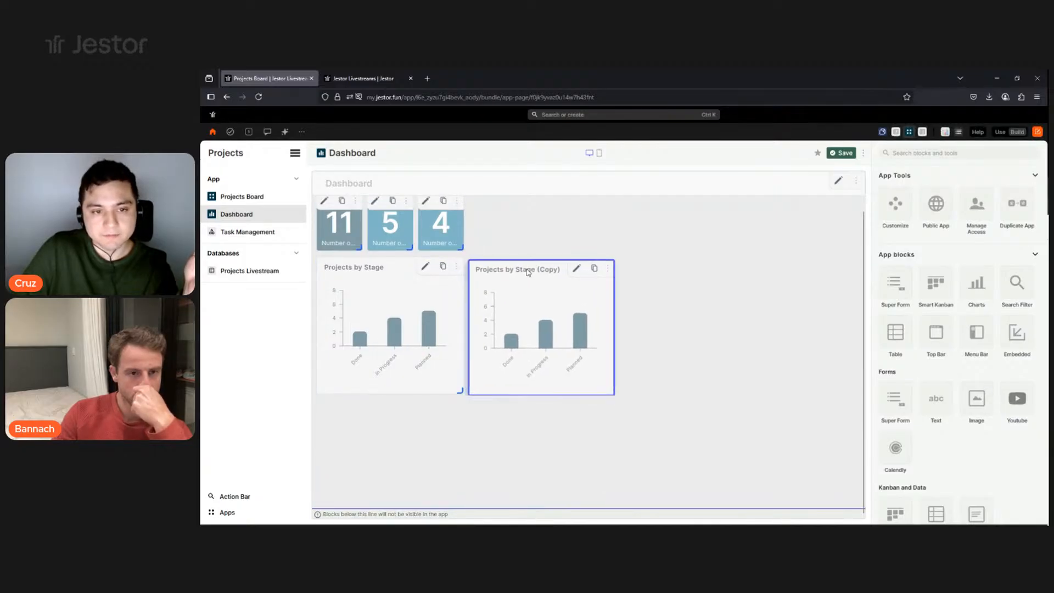
Rename the copied chart as Projects by Priority.
{"action": "left_click", "coordinate": [577, 267]}
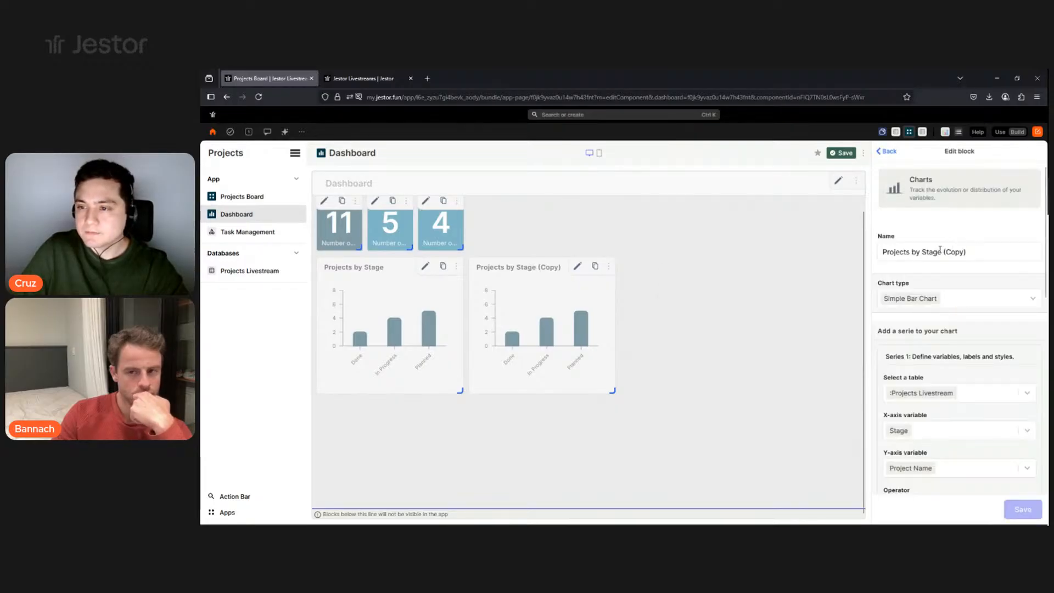
{"action": "left_click_drag", "start_coordinate": [943, 253], "coordinate": [1015, 262]}
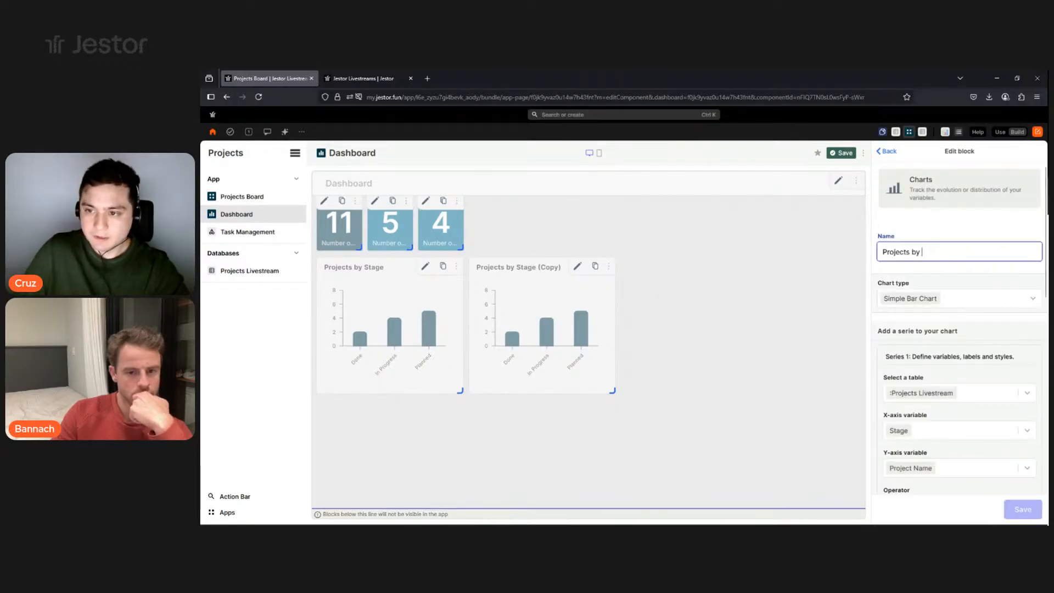
{"action": "type", "text": "P"}
{"action": "type", "text": "riority"}
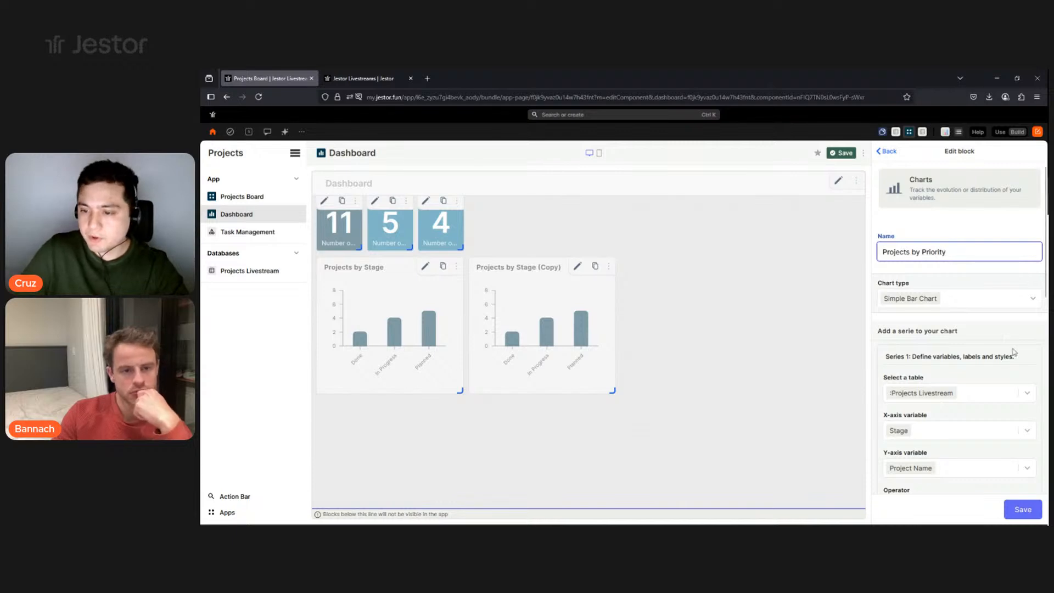
Set the copied chart's X-axis variable to Priority, then save the block and the dashboard.
{"action": "scroll", "coordinate": [1013, 352], "scroll_direction": "down", "scroll_amount": 3}
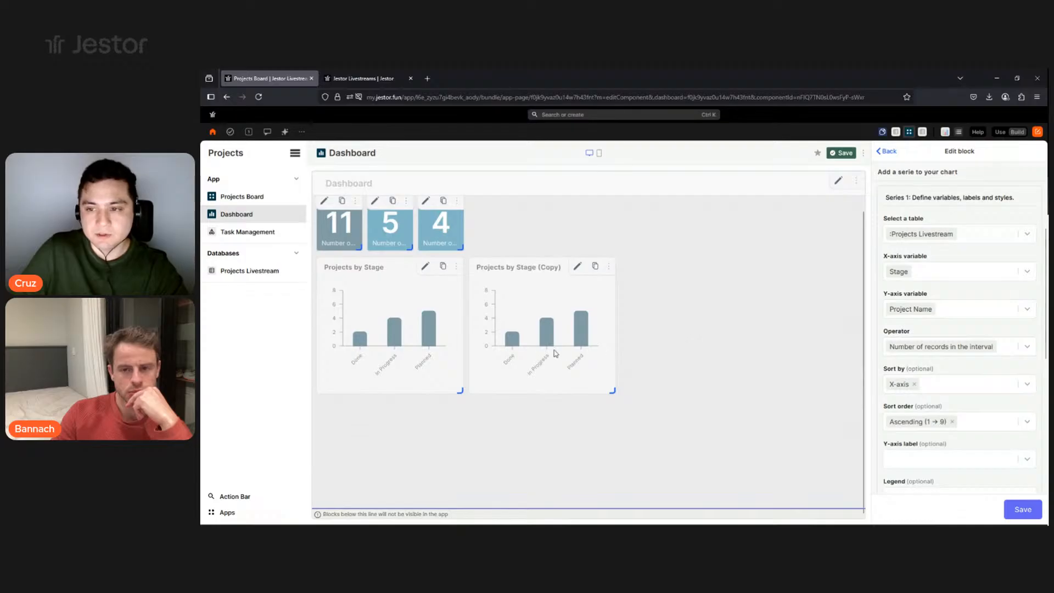
{"action": "left_click", "coordinate": [928, 275]}
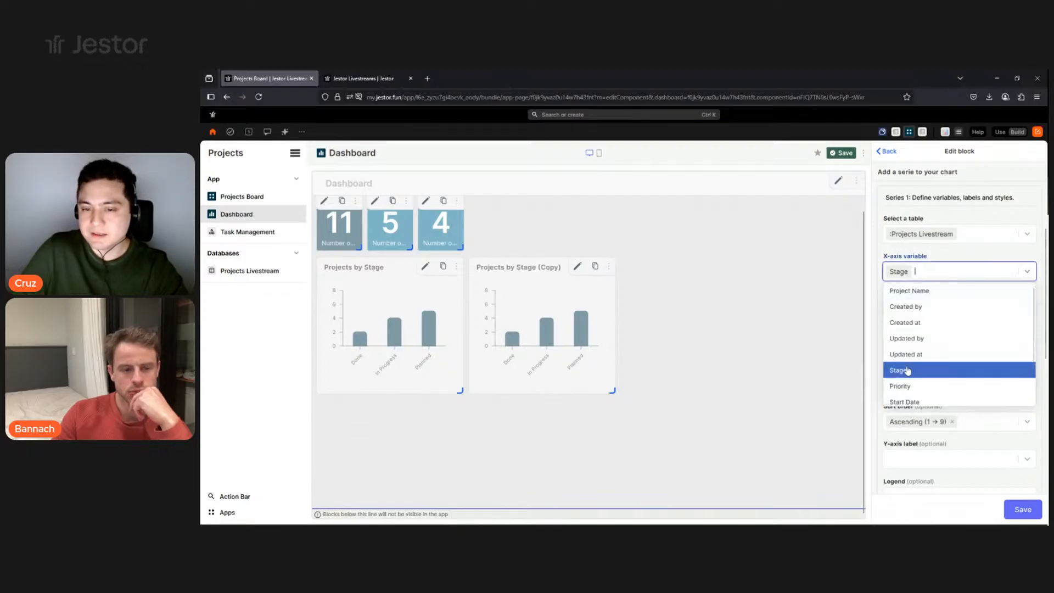
{"action": "left_click", "coordinate": [904, 386]}
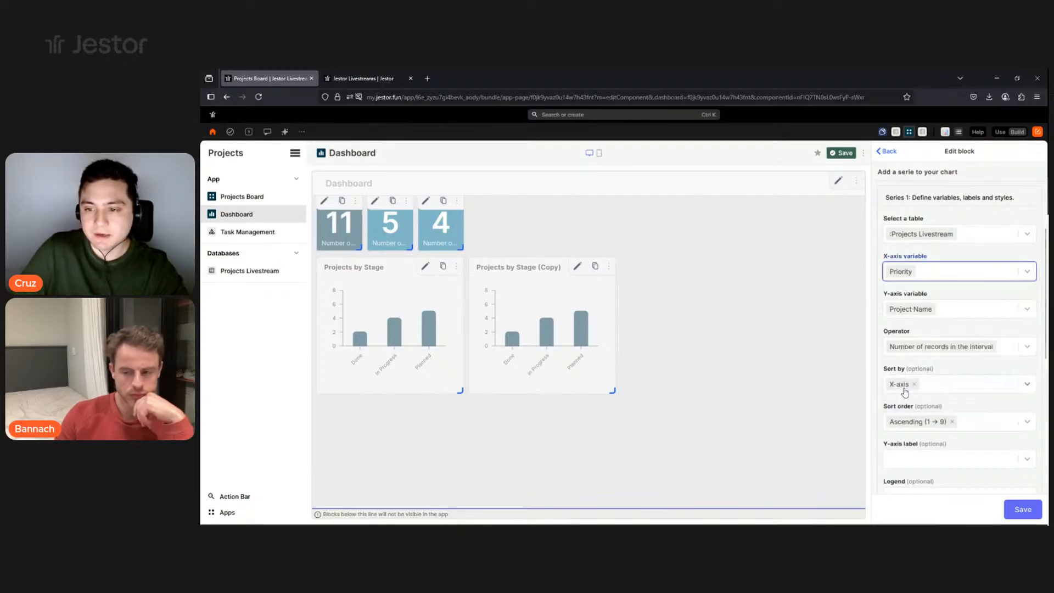
{"action": "left_click", "coordinate": [1023, 509]}
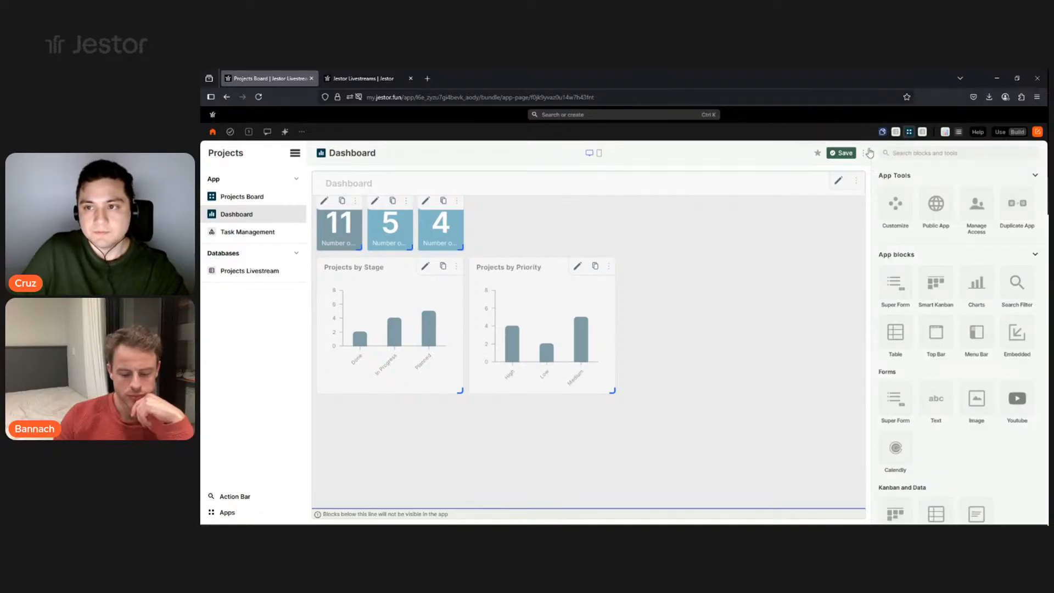
{"action": "left_click", "coordinate": [841, 153]}
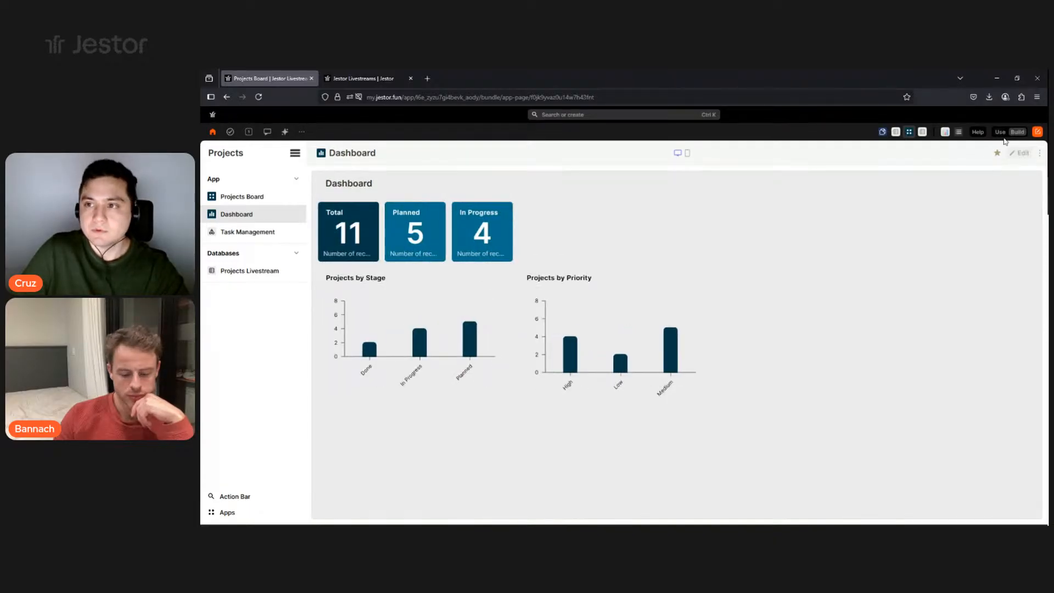
Preview the dashboard in Use mode, then return to Build mode, make the Projects by Priority chart slightly wider and shorter, and save.
{"action": "left_click", "coordinate": [1001, 133]}
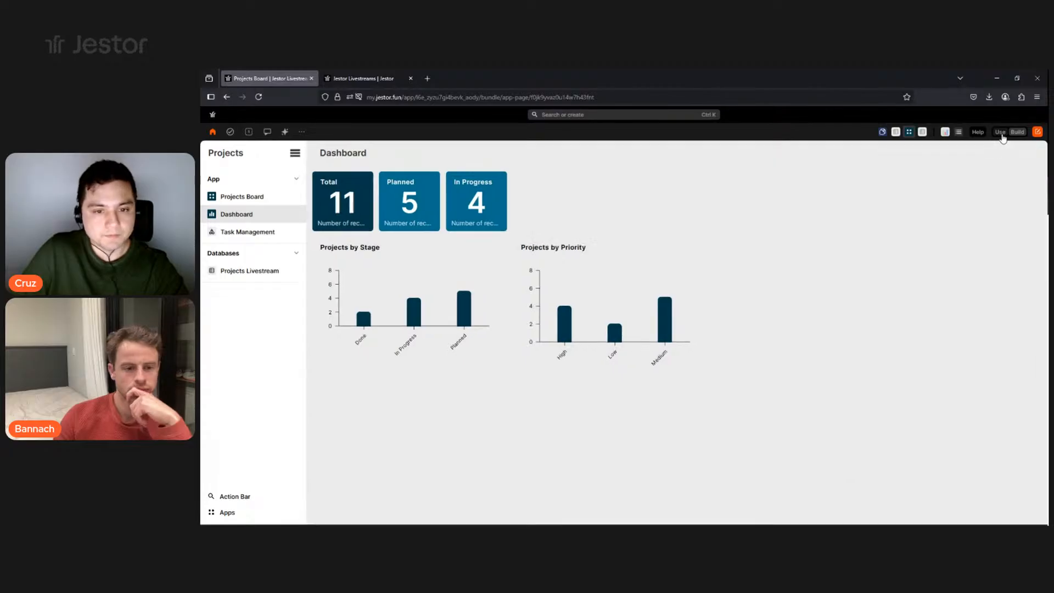
{"action": "left_click", "coordinate": [1016, 132]}
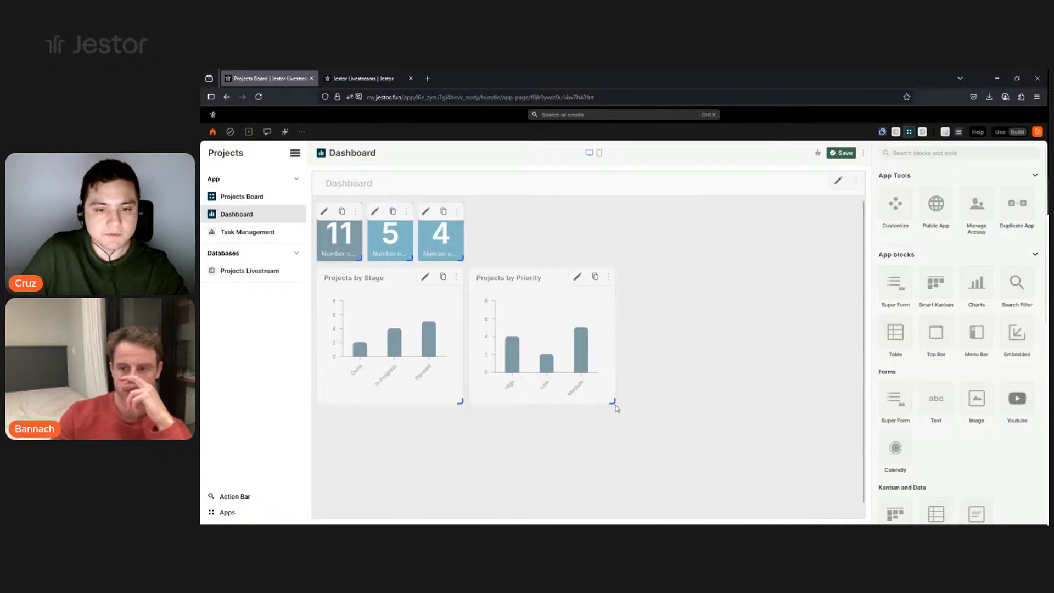
{"action": "left_click_drag", "start_coordinate": [613, 402], "coordinate": [626, 387]}
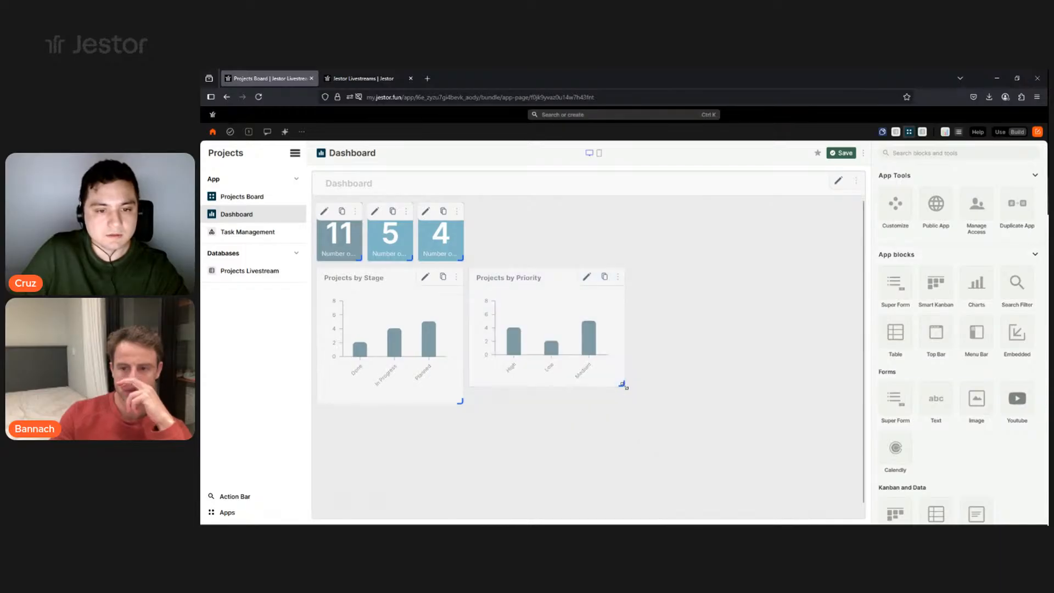
{"action": "left_click", "coordinate": [836, 157]}
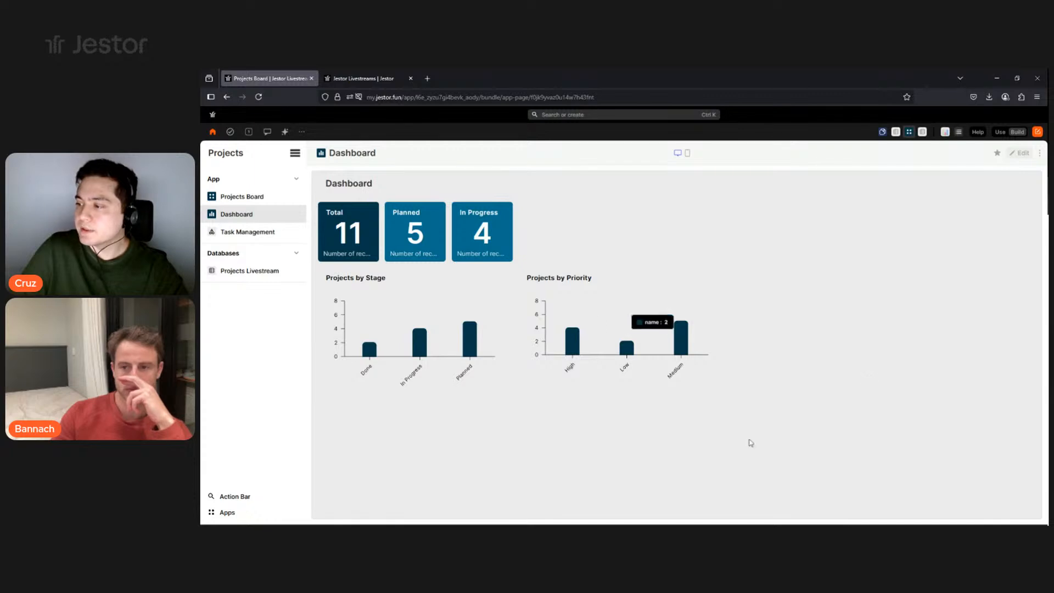
Examine the app blocks available for the dashboard, including the Analytics and BI group, and leave editing.
{"action": "left_click", "coordinate": [1022, 154]}
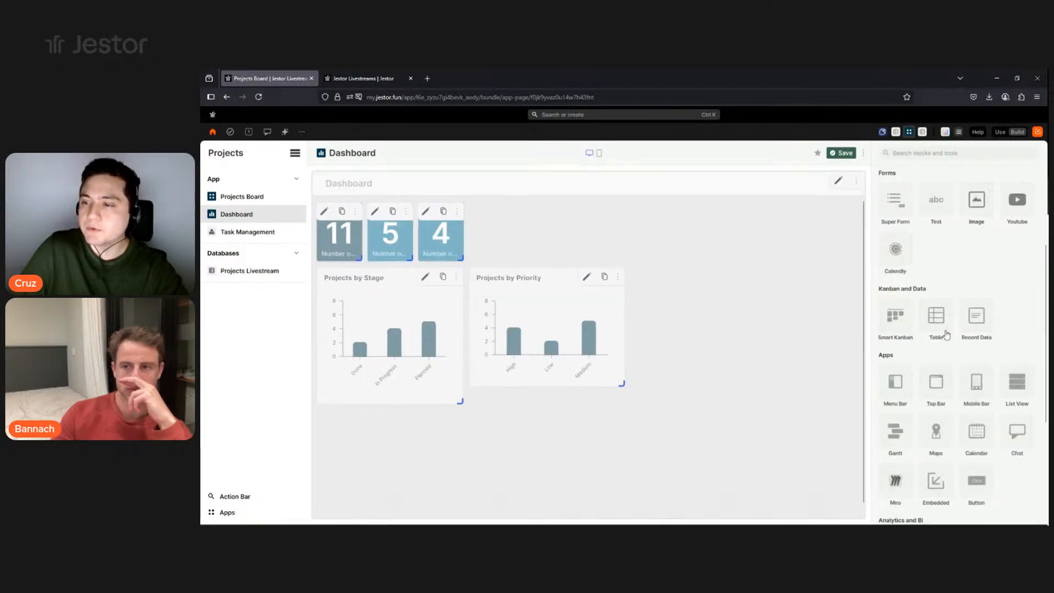
{"action": "scroll", "coordinate": [947, 334], "scroll_direction": "down", "scroll_amount": 1}
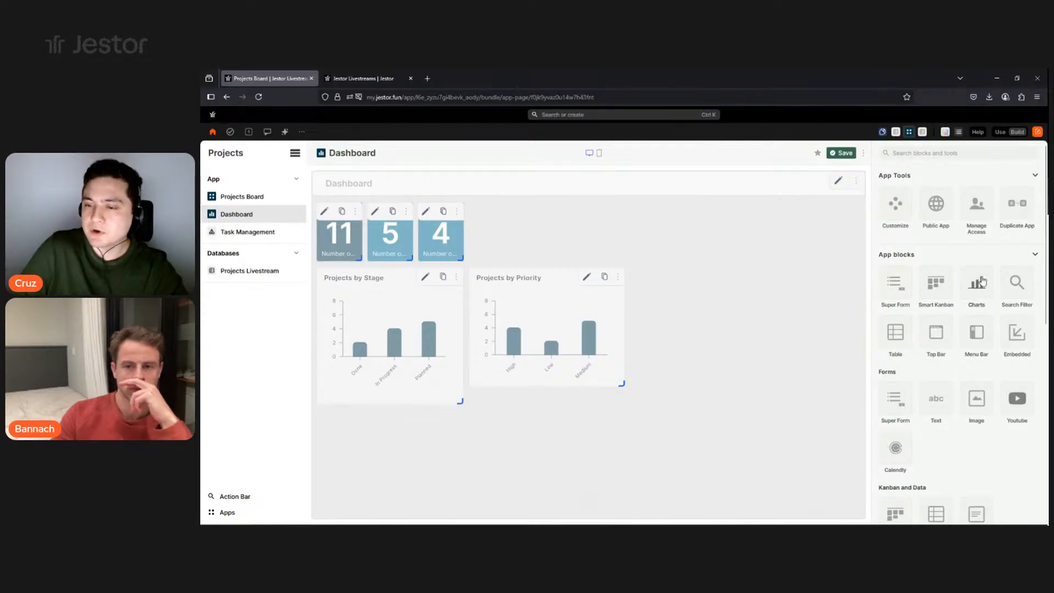
{"action": "scroll", "coordinate": [980, 299], "scroll_direction": "down", "scroll_amount": 5}
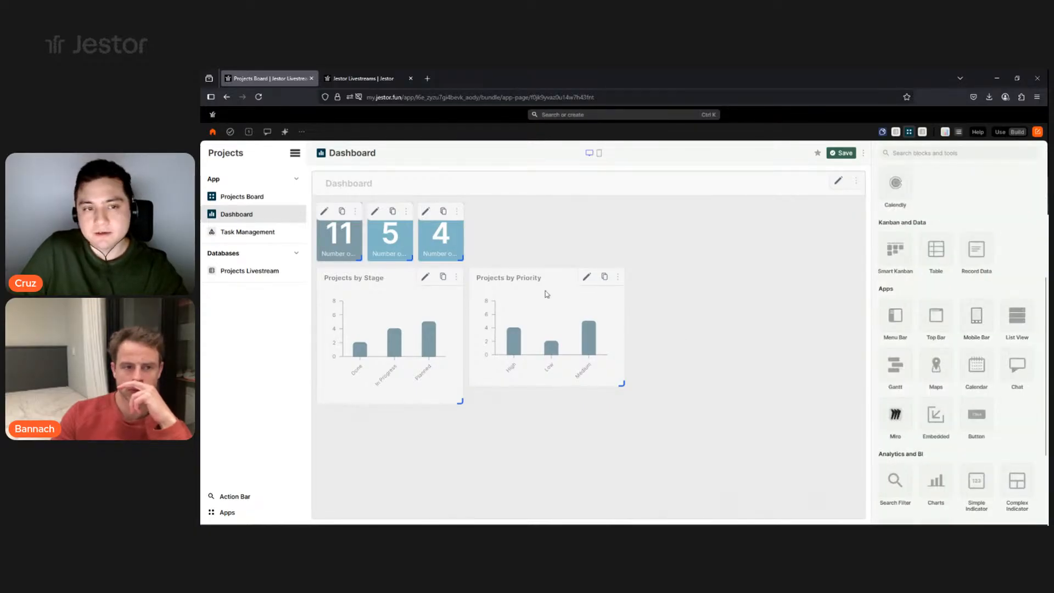
{"action": "scroll", "coordinate": [933, 373], "scroll_direction": "down", "scroll_amount": 3}
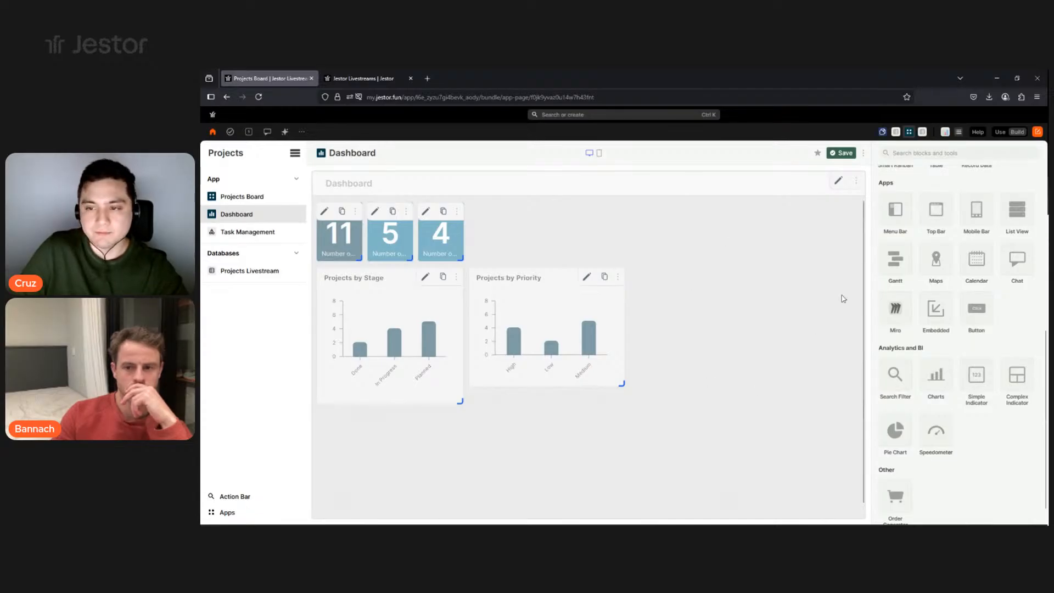
{"action": "scroll", "coordinate": [925, 375], "scroll_direction": "up", "scroll_amount": 4}
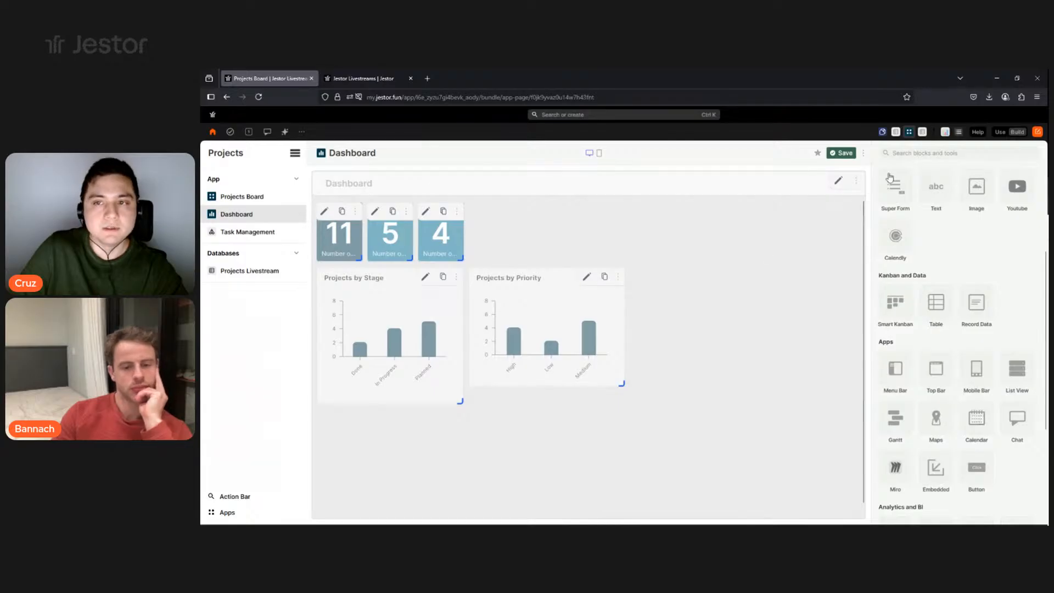
{"action": "left_click", "coordinate": [843, 153]}
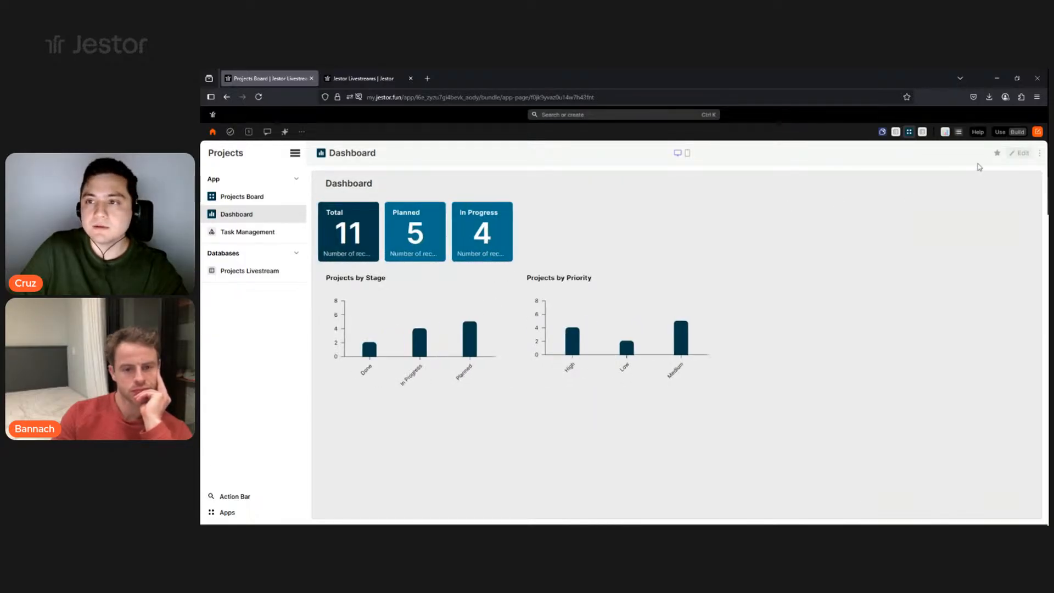
Give the Task Management app a calendar-style icon with a dark teal background and save it.
{"action": "left_click", "coordinate": [258, 234]}
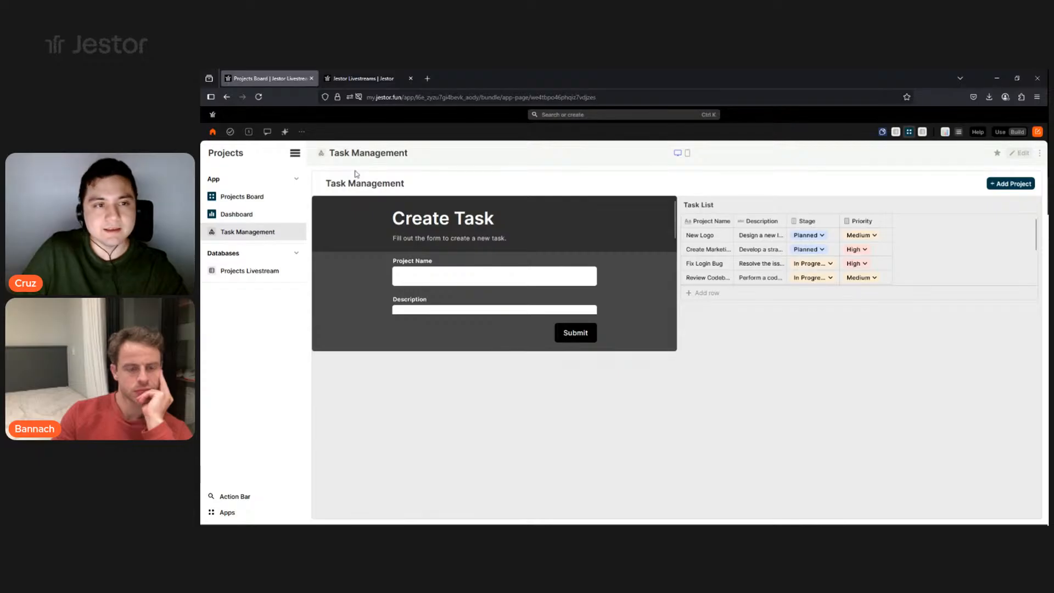
{"action": "left_click", "coordinate": [321, 155]}
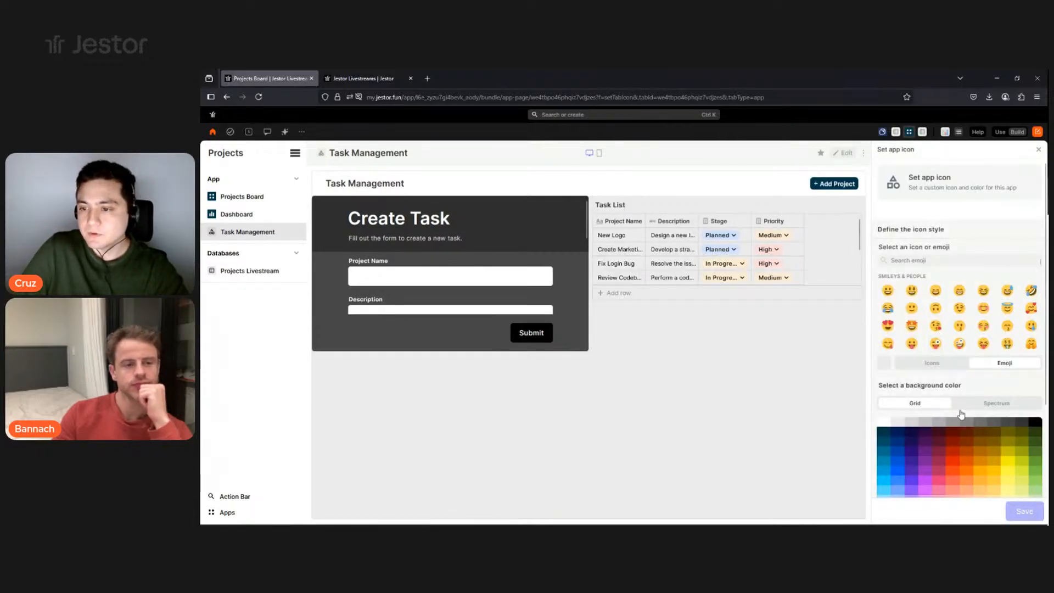
{"action": "left_click", "coordinate": [931, 363]}
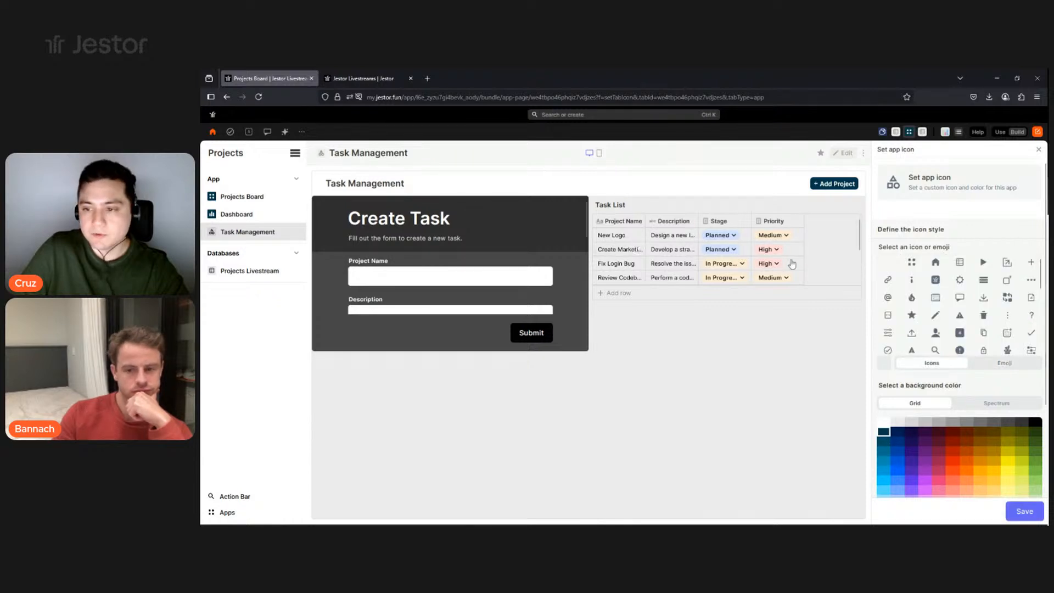
{"action": "left_click", "coordinate": [1024, 511]}
Rename the Task Management app as Gantt Chart.
{"action": "double_click", "coordinate": [340, 153]}
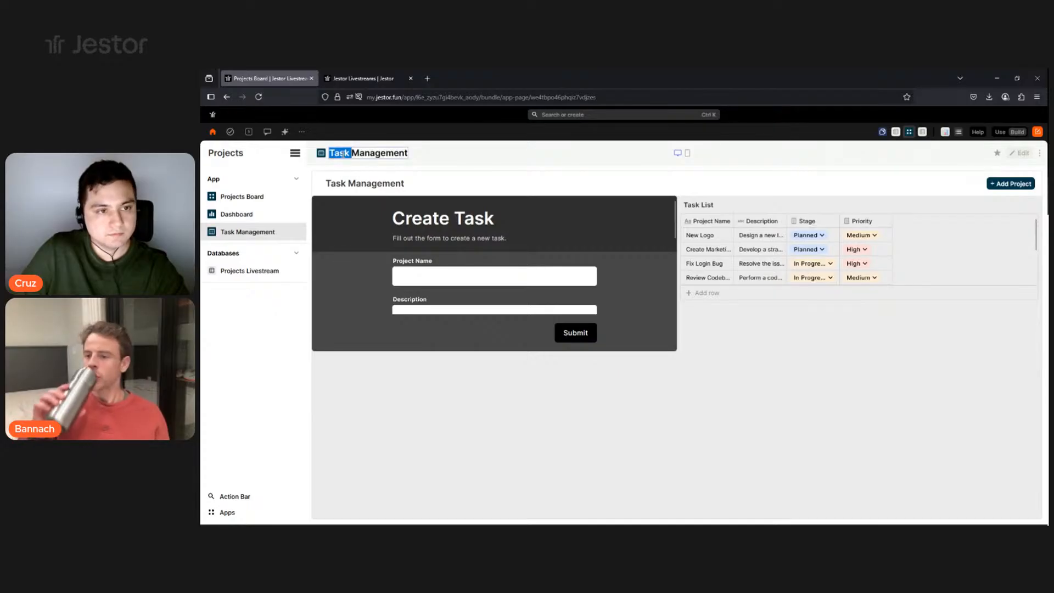
{"action": "left_click", "coordinate": [343, 153]}
{"action": "triple_click", "coordinate": [343, 153]}
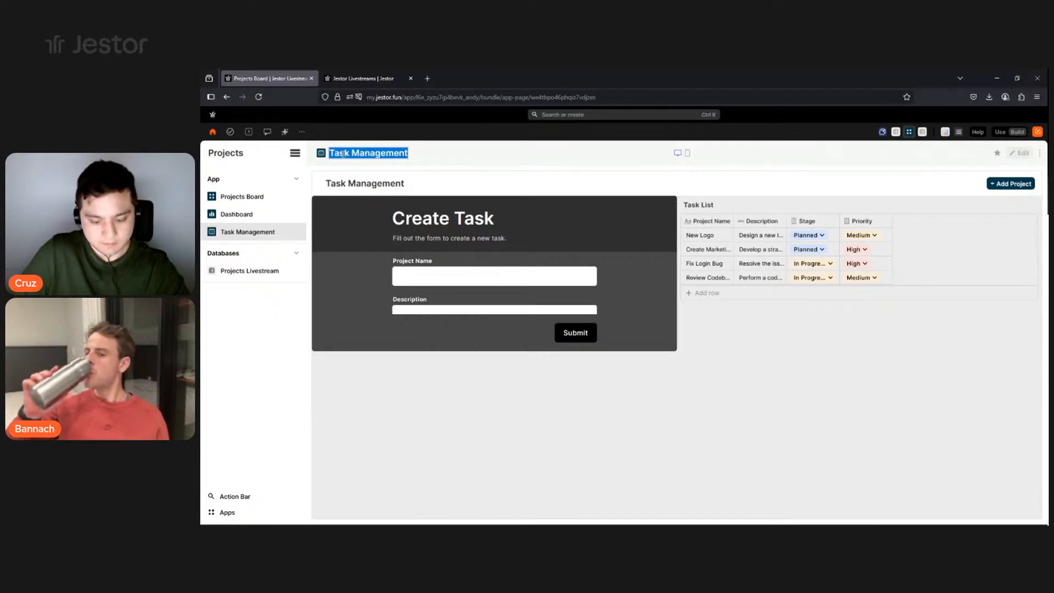
{"action": "type", "text": "Gantt Chart"}
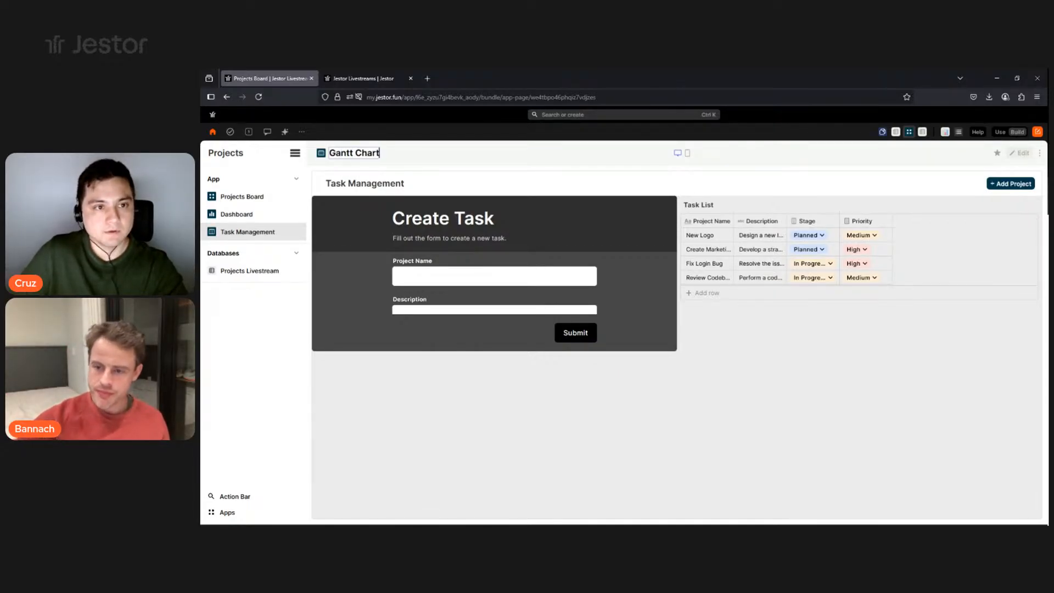
{"action": "left_click", "coordinate": [788, 370]}
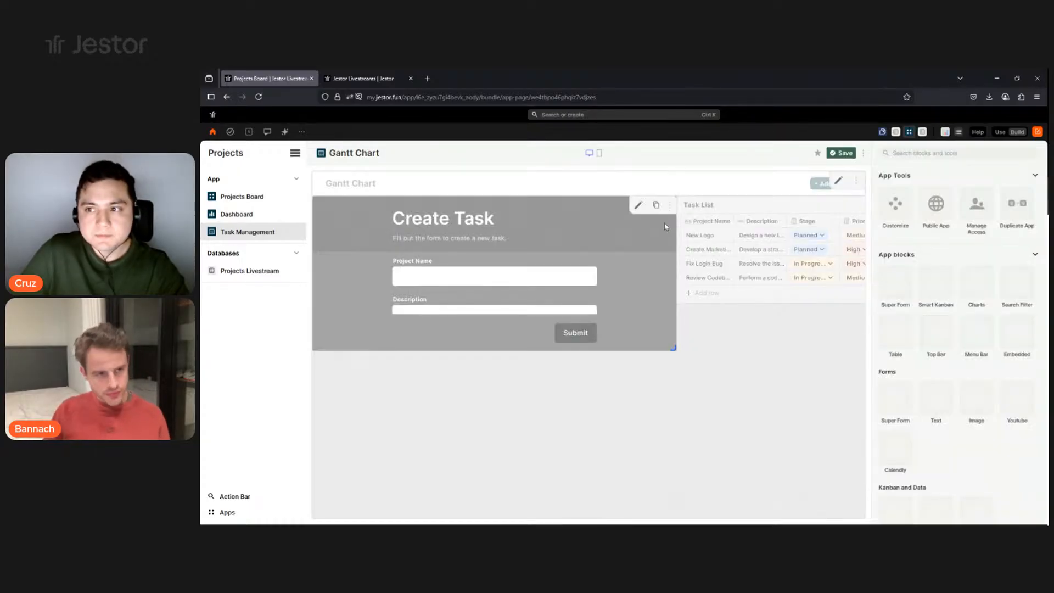
Delete the Create Task form block and the Task List block from the Gantt Chart app.
{"action": "left_click", "coordinate": [581, 205]}
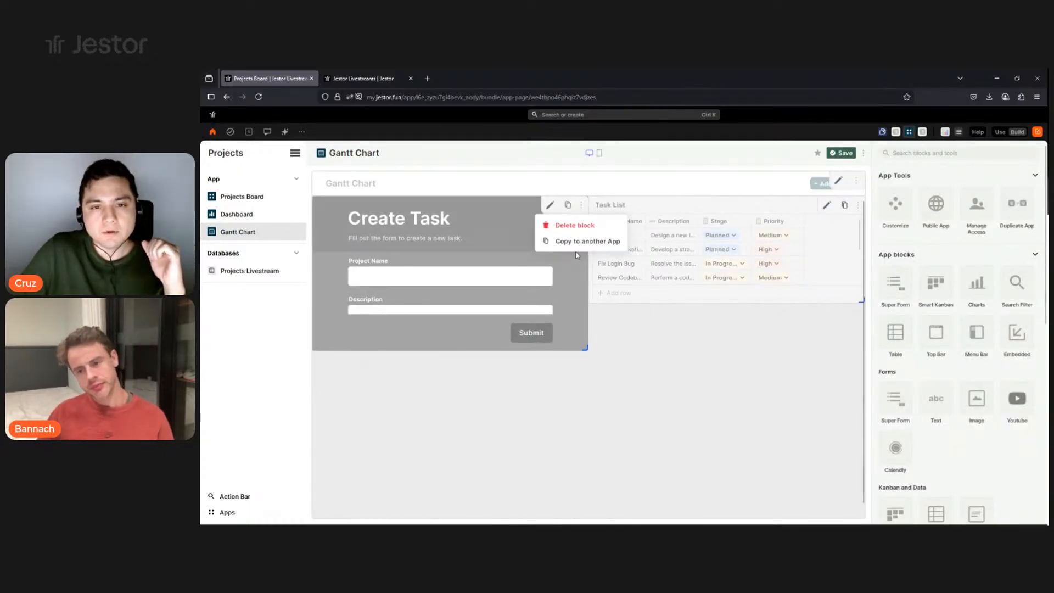
{"action": "left_click", "coordinate": [574, 225]}
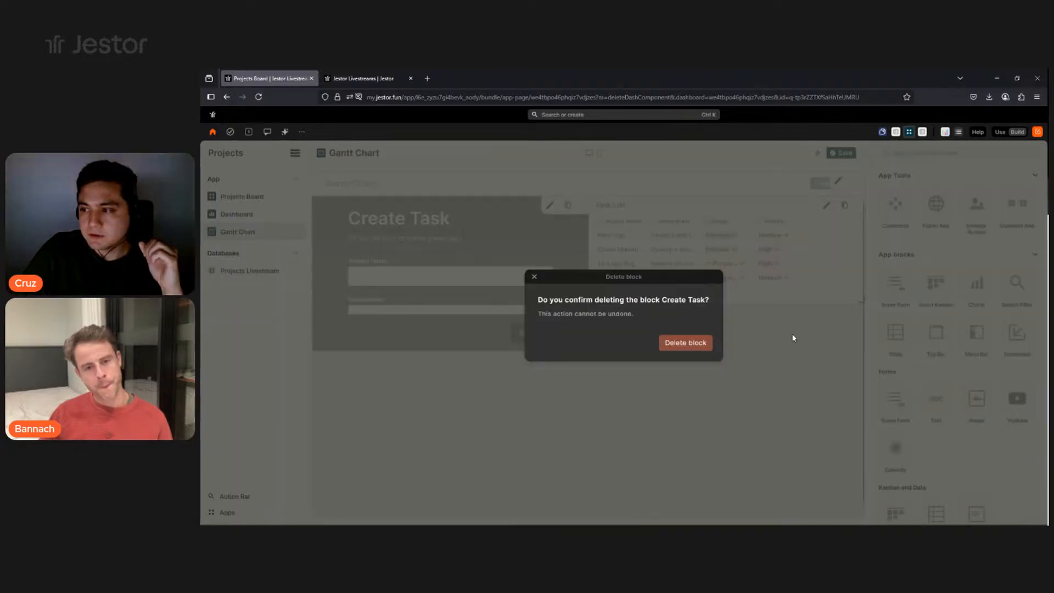
{"action": "left_click", "coordinate": [686, 343]}
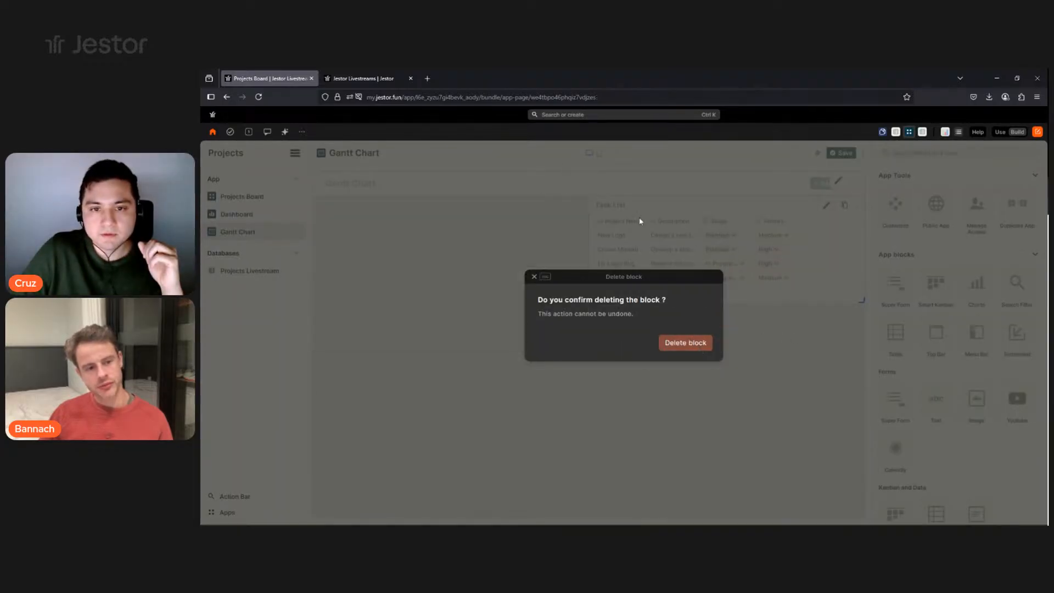
{"action": "left_click", "coordinate": [858, 205]}
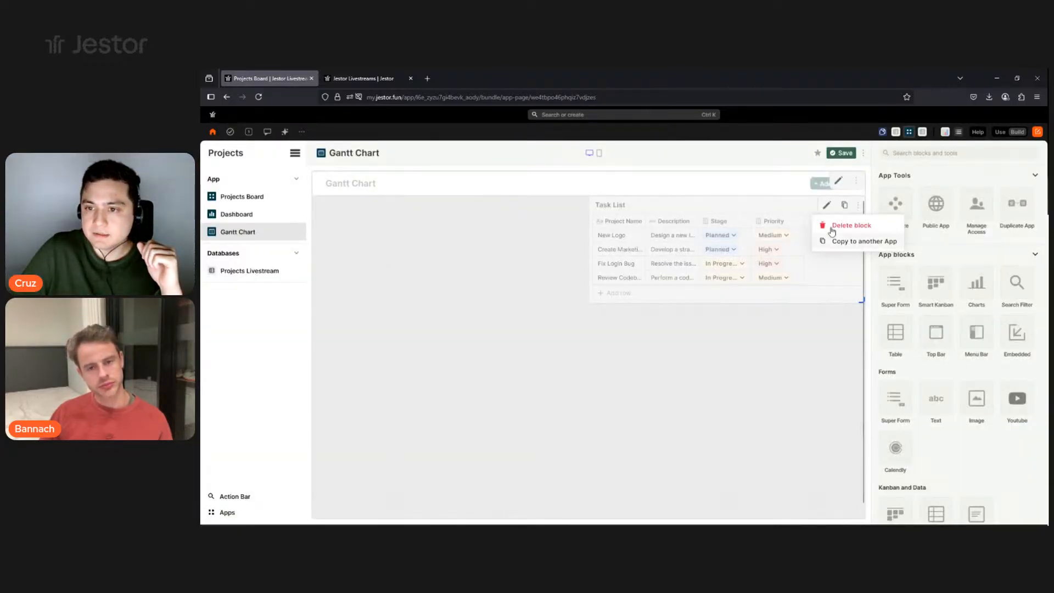
{"action": "left_click", "coordinate": [833, 225]}
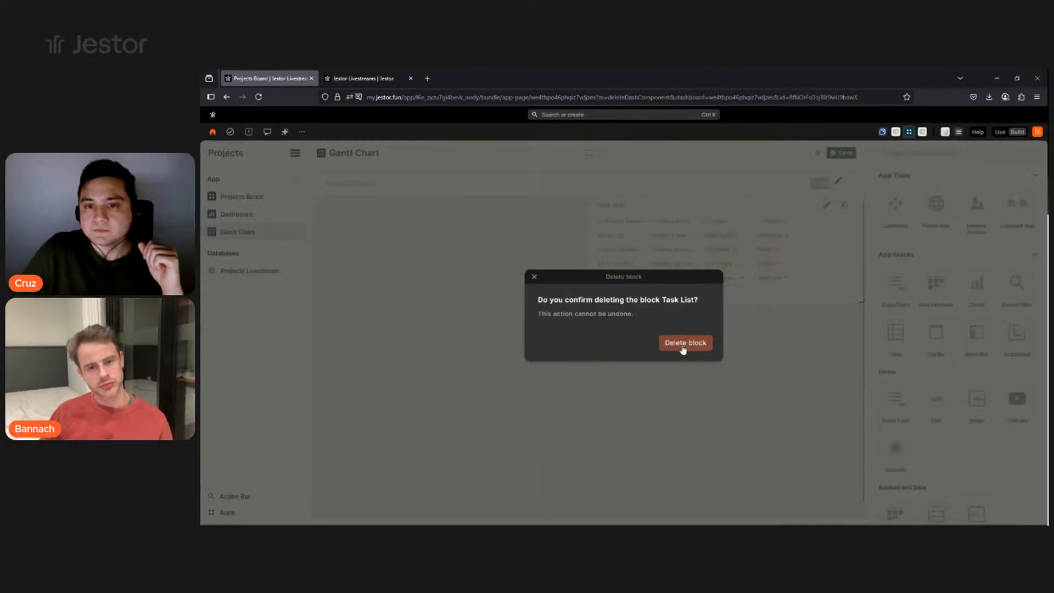
{"action": "left_click", "coordinate": [683, 345]}
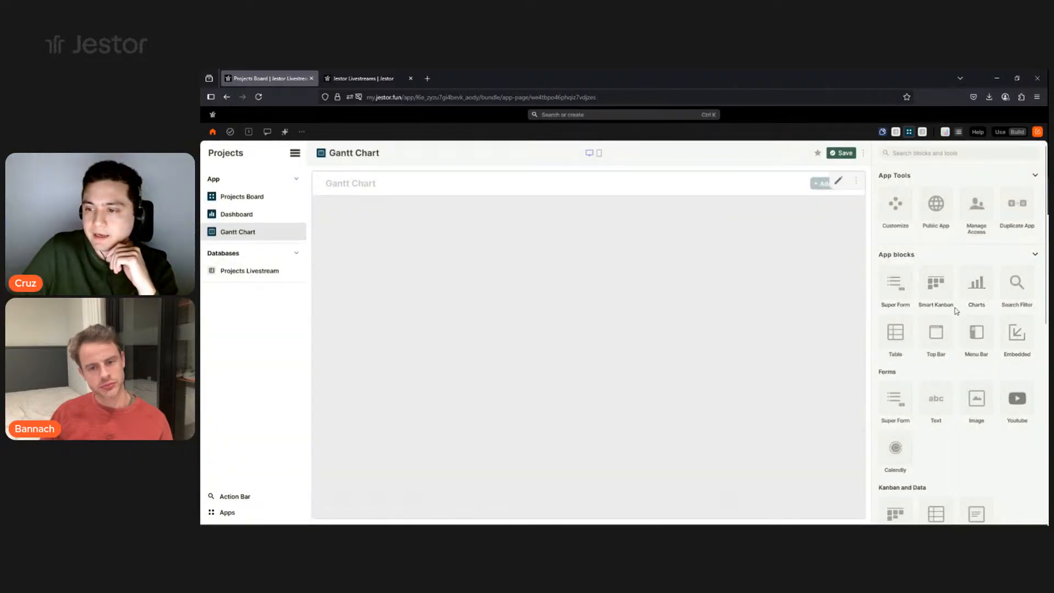
Find the Gantt block, add it to the empty app, and enlarge it to nearly the full canvas width.
{"action": "scroll", "coordinate": [952, 313], "scroll_direction": "down", "scroll_amount": 1}
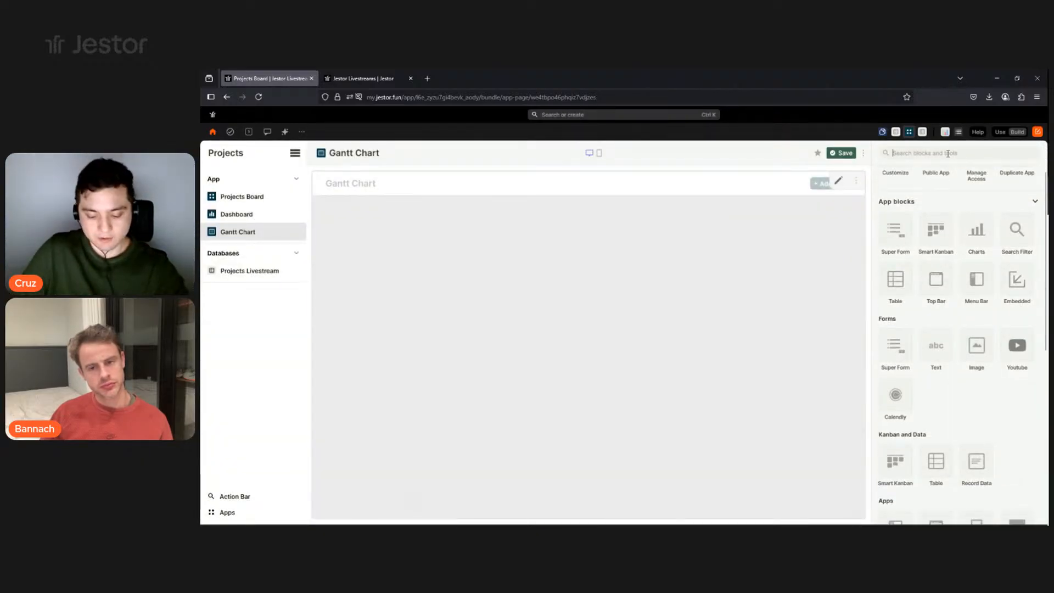
{"action": "left_click", "coordinate": [948, 153]}
{"action": "type", "text": "gant"}
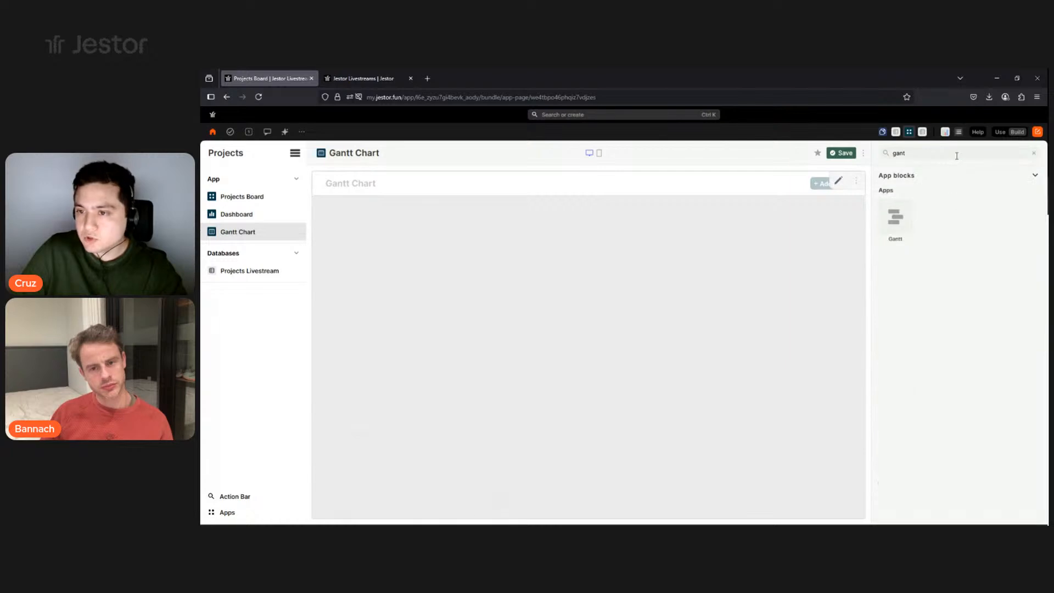
{"action": "left_click", "coordinate": [894, 230]}
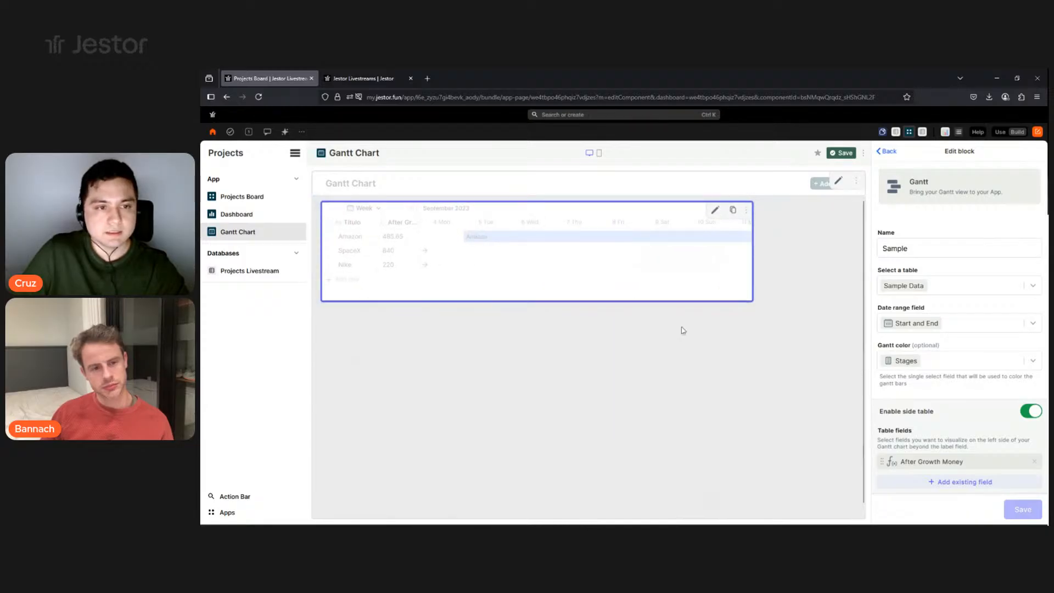
{"action": "left_click_drag", "start_coordinate": [751, 301], "coordinate": [841, 334]}
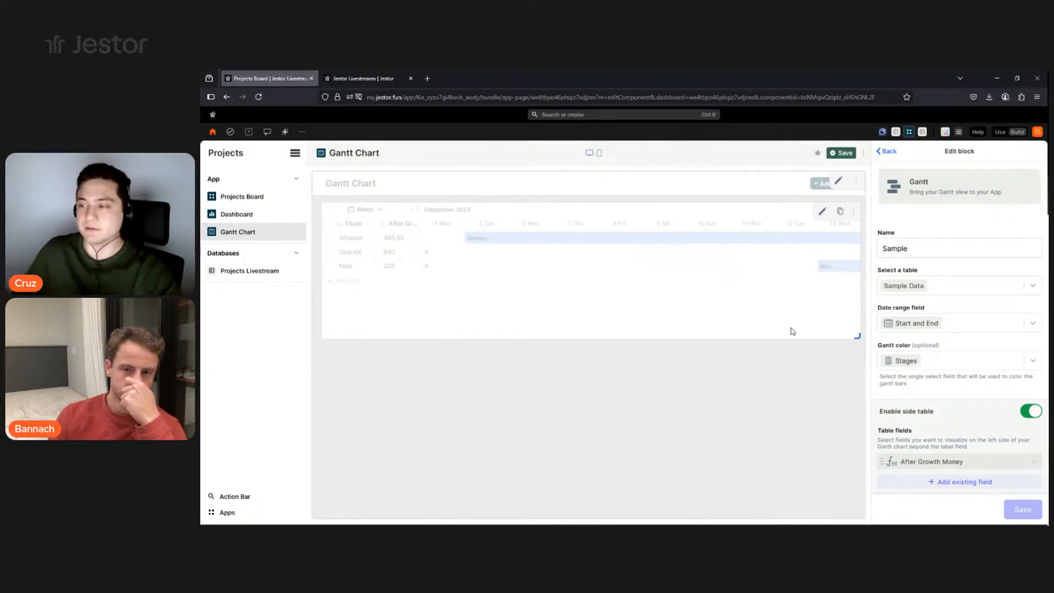
Name the Gantt block Projects and connect it to the Projects Livestream table.
{"action": "double_click", "coordinate": [892, 247]}
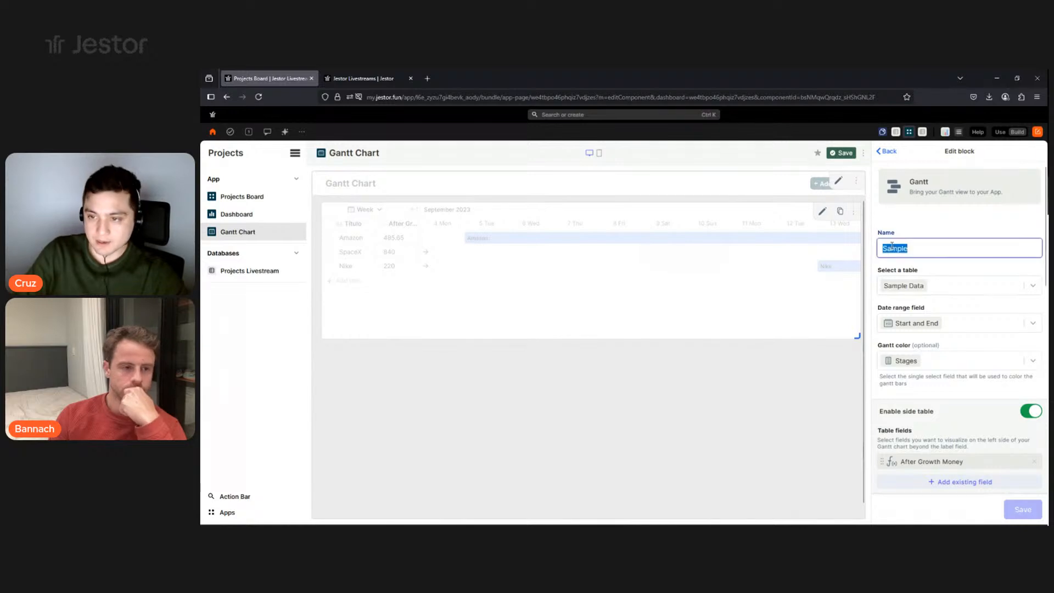
{"action": "type", "text": "Projects"}
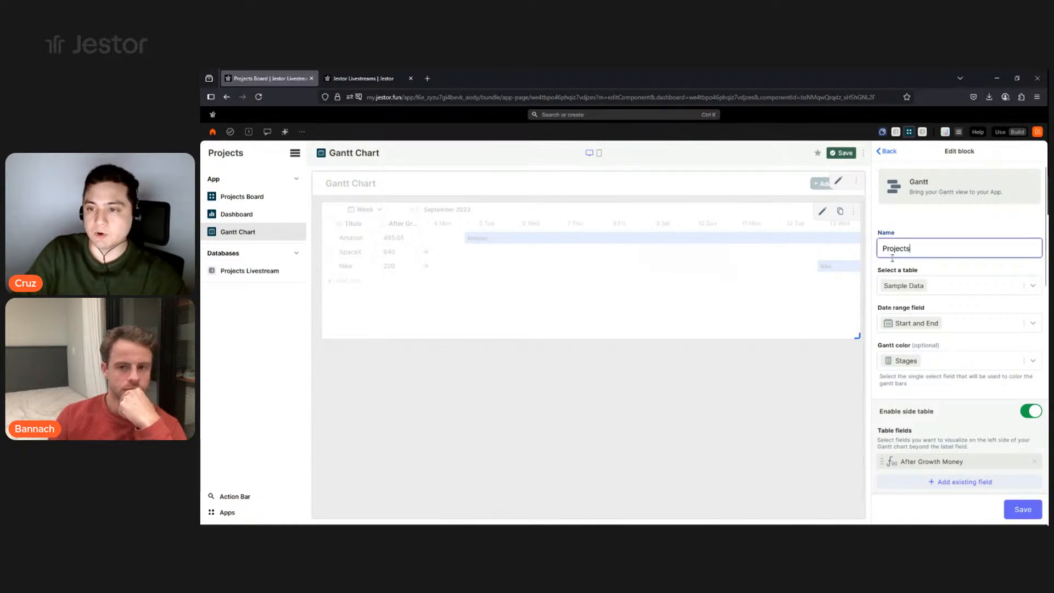
{"action": "left_click", "coordinate": [942, 286]}
{"action": "type", "text": "poject"}
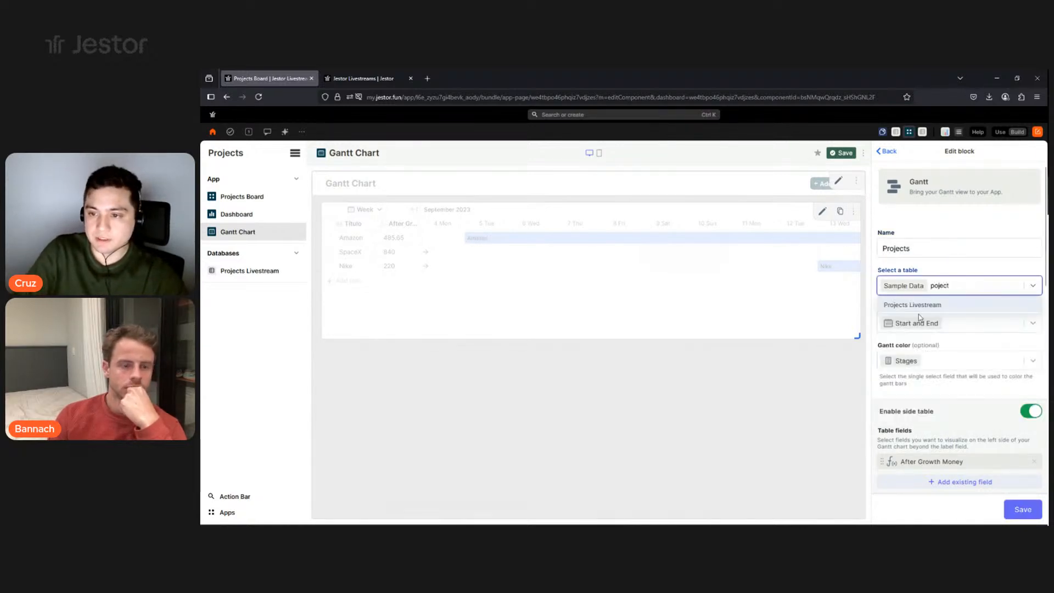
{"action": "left_click", "coordinate": [920, 311]}
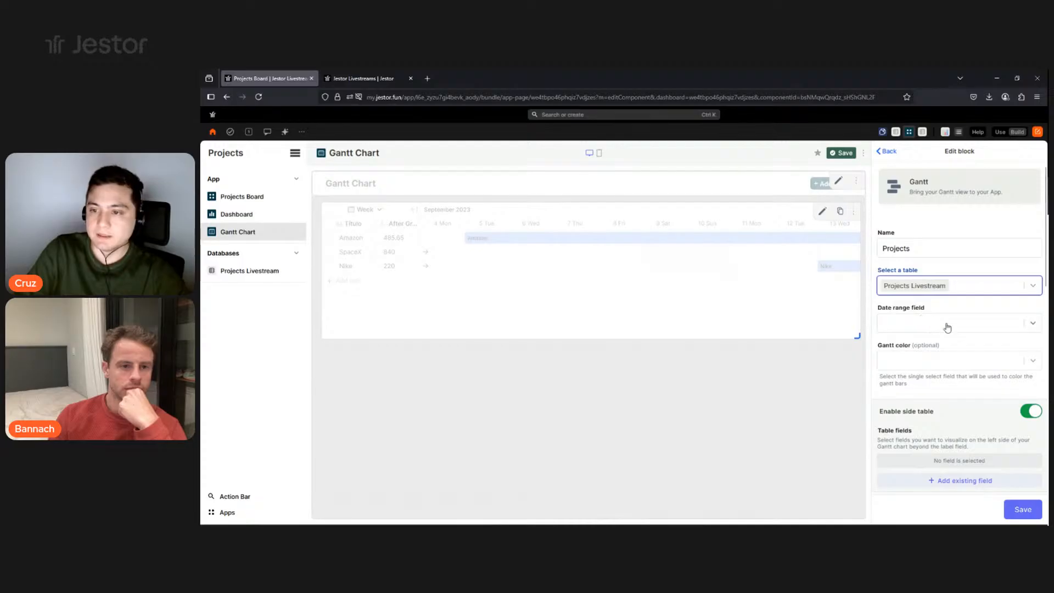
Set the Gantt block's date range field to Date Range and its bar color field to Priority.
{"action": "left_click", "coordinate": [946, 328]}
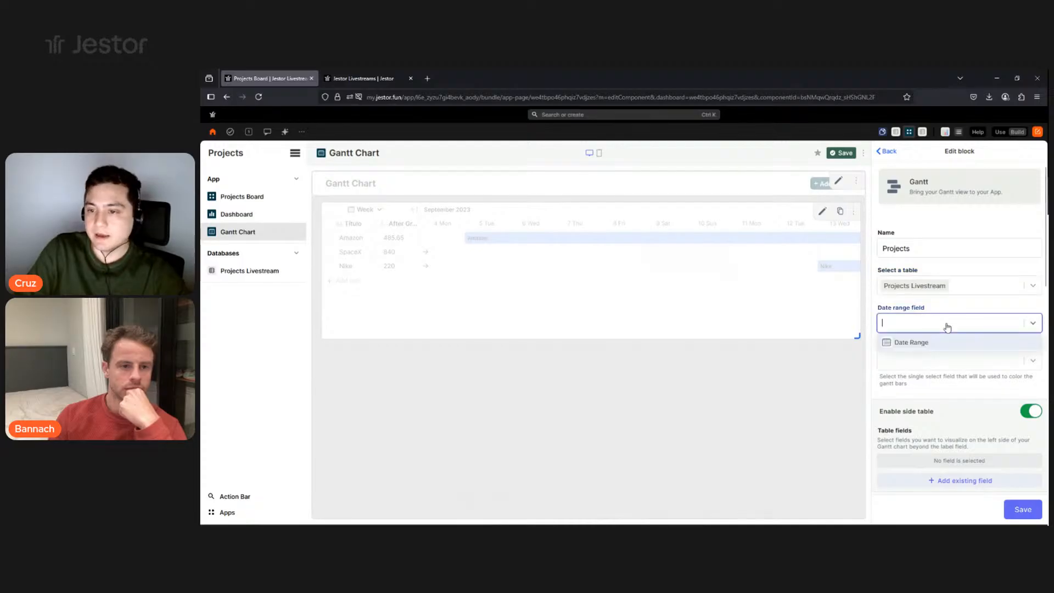
{"action": "left_click", "coordinate": [920, 348]}
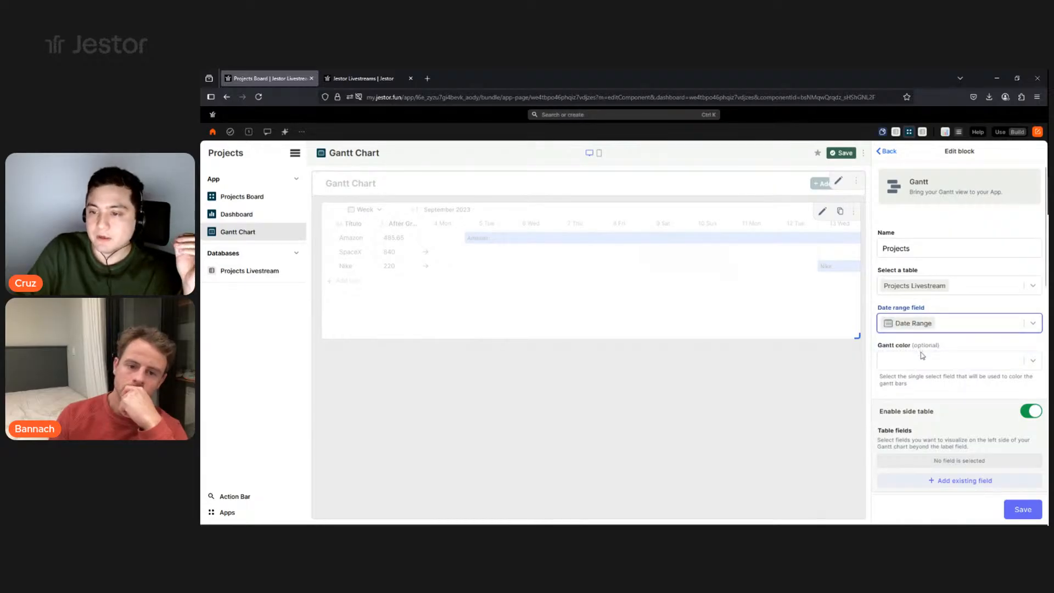
{"action": "left_click", "coordinate": [921, 362]}
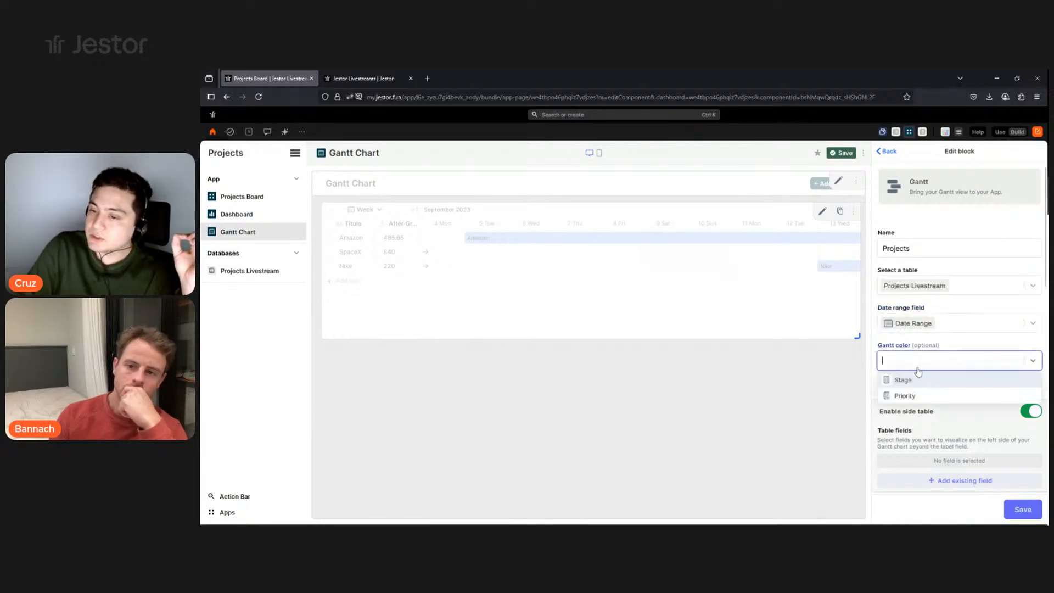
{"action": "left_click", "coordinate": [940, 397]}
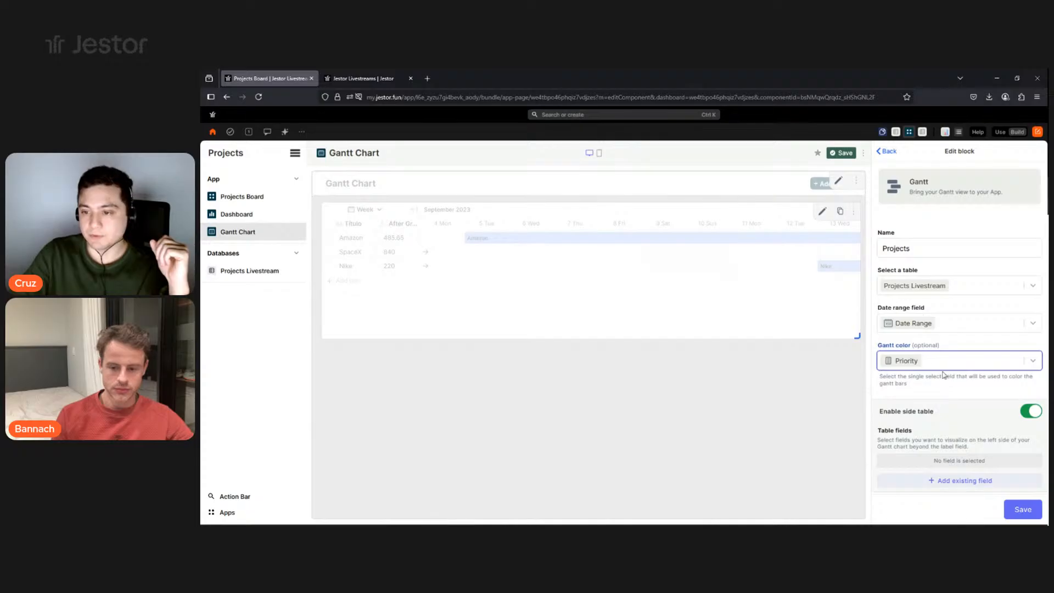
Add the Project Name, Stage and Owners fields to the Gantt block's side table.
{"action": "scroll", "coordinate": [966, 429], "scroll_direction": "down", "scroll_amount": 3}
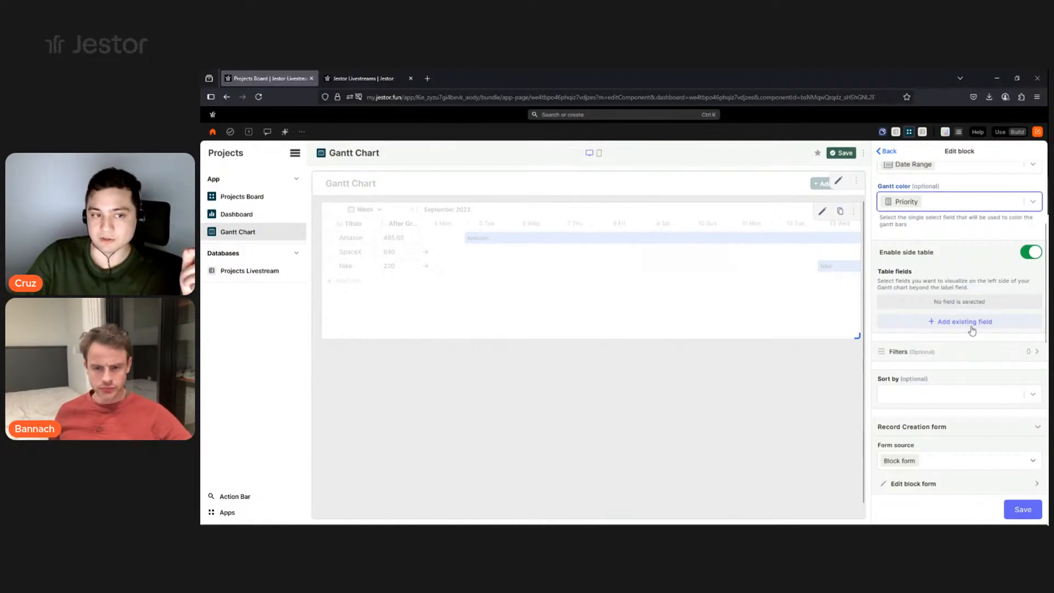
{"action": "left_click", "coordinate": [928, 325]}
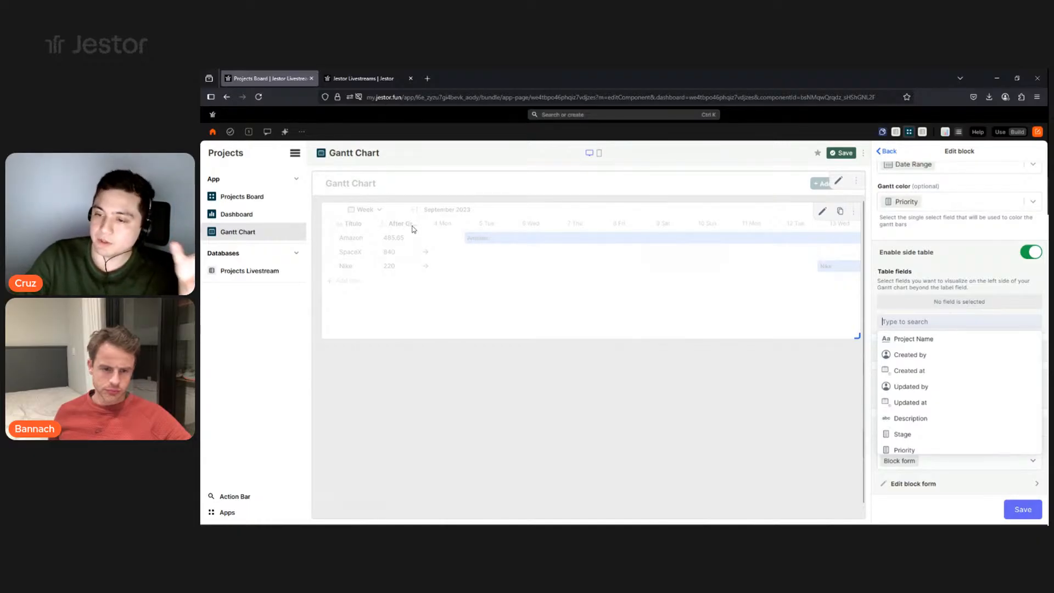
{"action": "left_click", "coordinate": [943, 340]}
{"action": "left_click", "coordinate": [930, 427]}
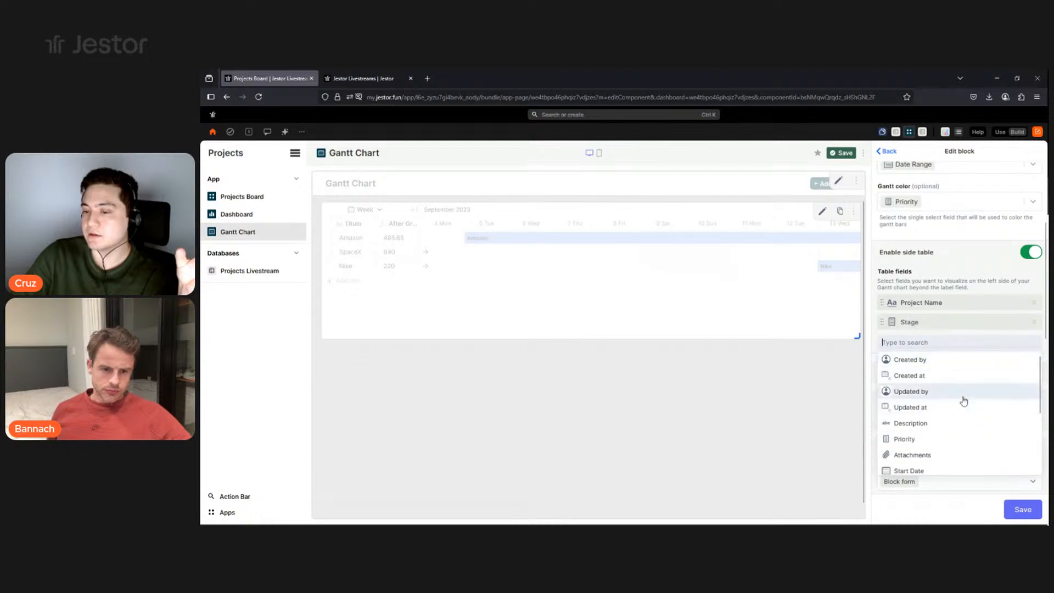
{"action": "scroll", "coordinate": [945, 429], "scroll_direction": "down", "scroll_amount": 3}
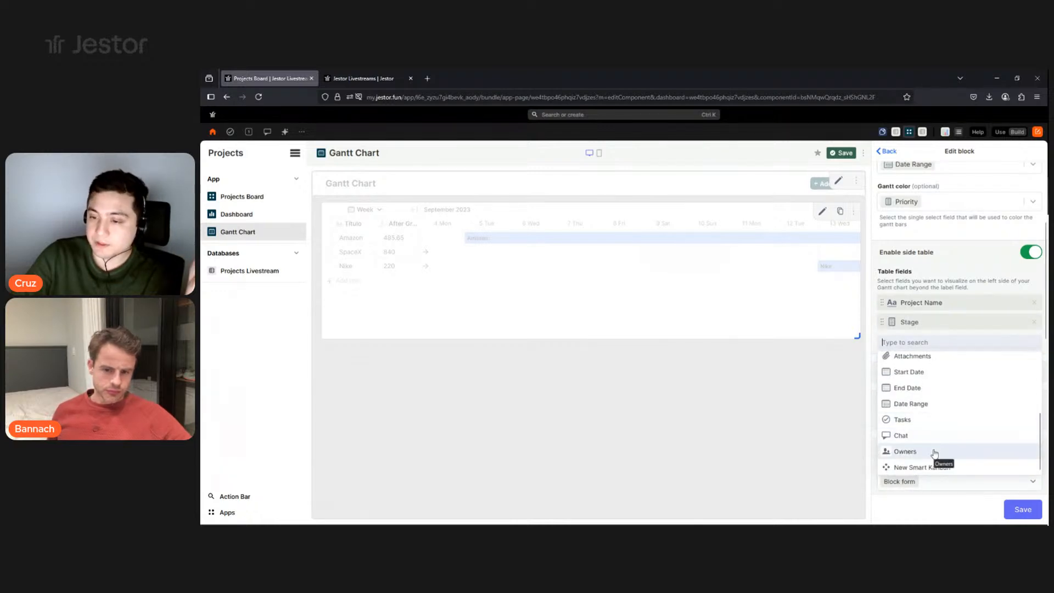
{"action": "left_click", "coordinate": [932, 451]}
{"action": "left_click", "coordinate": [962, 289]}
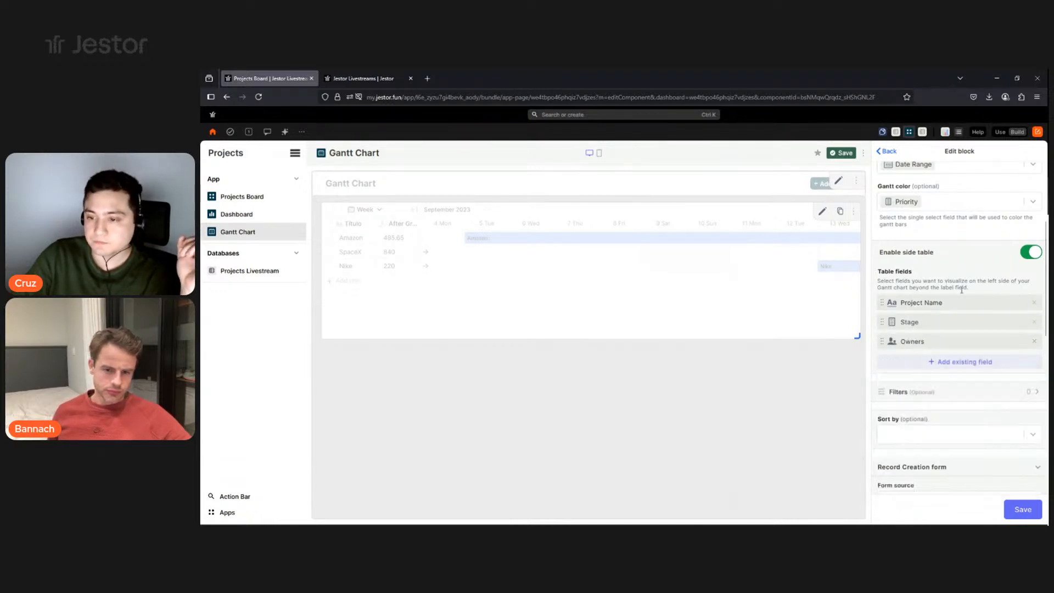
Set the record creation form source to Default table form, and save the Gantt block and the app.
{"action": "scroll", "coordinate": [957, 380], "scroll_direction": "down", "scroll_amount": 3}
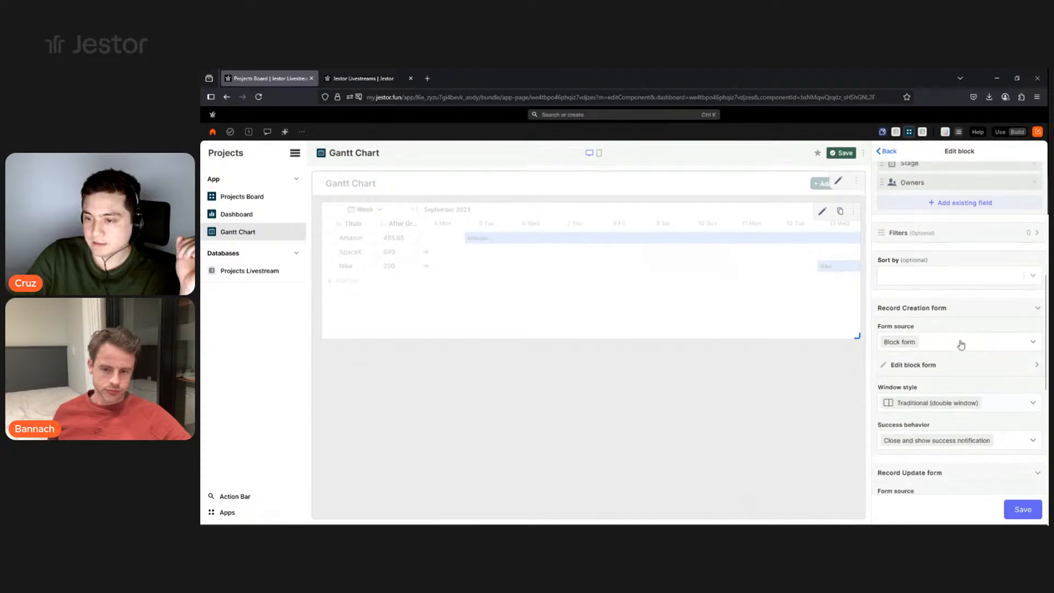
{"action": "left_click", "coordinate": [960, 343]}
{"action": "left_click", "coordinate": [917, 398]}
{"action": "scroll", "coordinate": [966, 417], "scroll_direction": "down", "scroll_amount": 2}
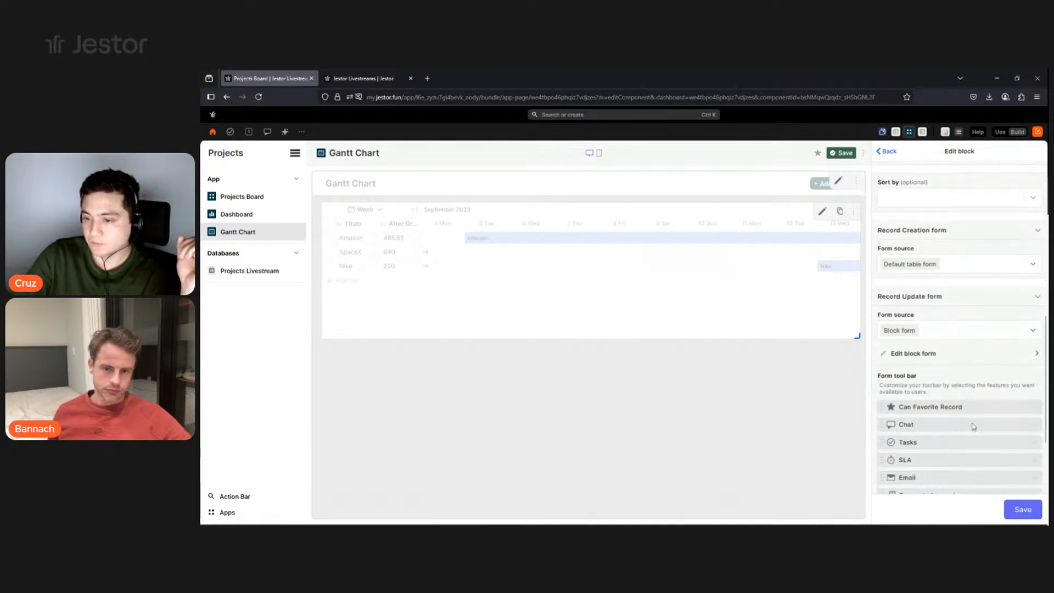
{"action": "left_click", "coordinate": [959, 301]}
{"action": "left_click", "coordinate": [911, 355]}
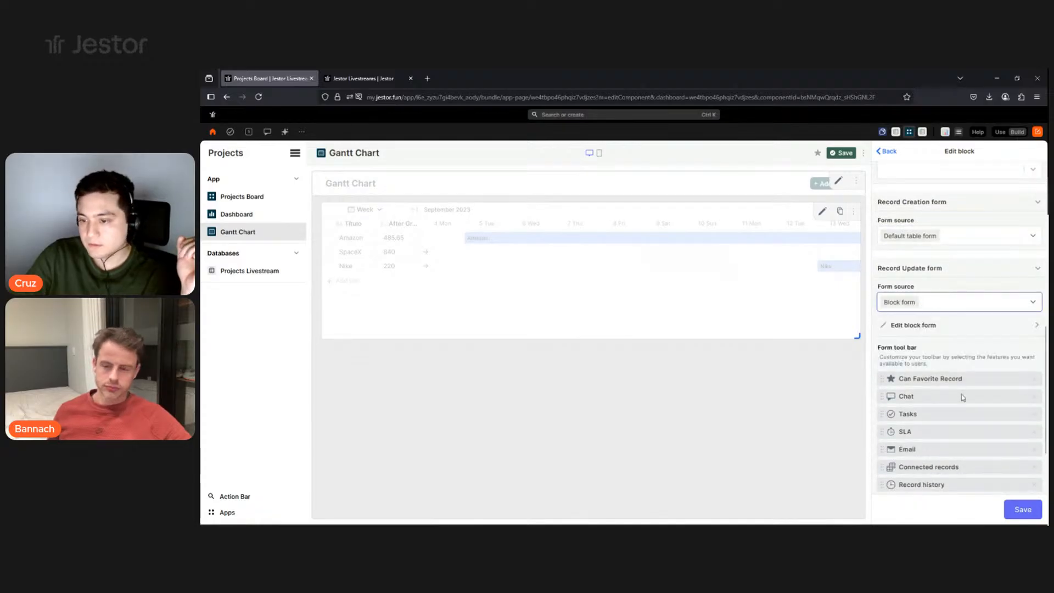
{"action": "left_click", "coordinate": [1023, 510]}
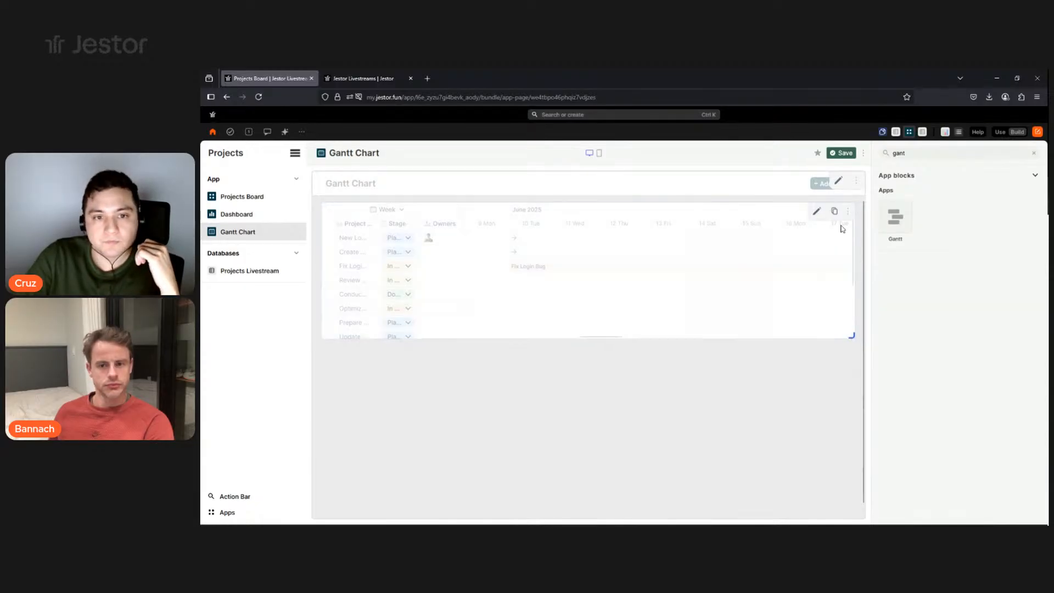
{"action": "left_click", "coordinate": [845, 153]}
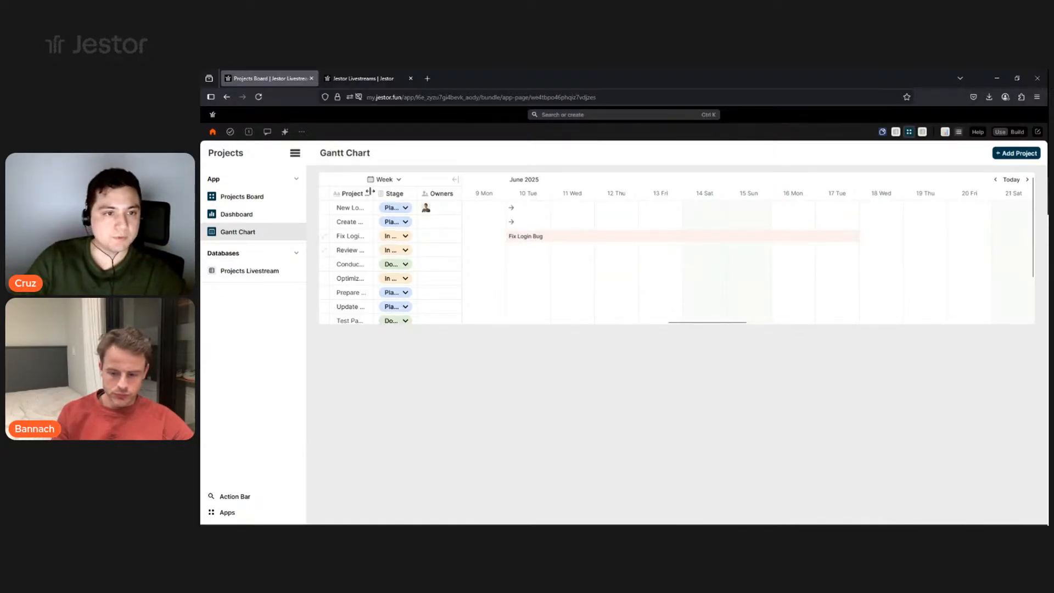
Widen the Project Name column so the names are more readable and switch the Gantt timeline scale to Month.
{"action": "left_click_drag", "start_coordinate": [373, 190], "coordinate": [401, 192]}
{"action": "left_click", "coordinate": [405, 183]}
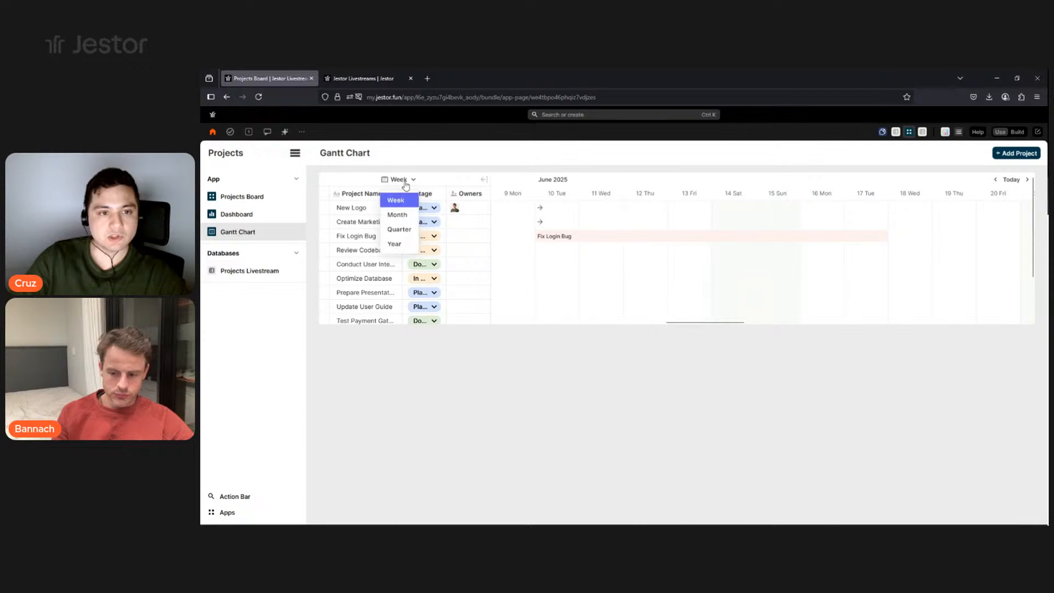
{"action": "left_click", "coordinate": [405, 220]}
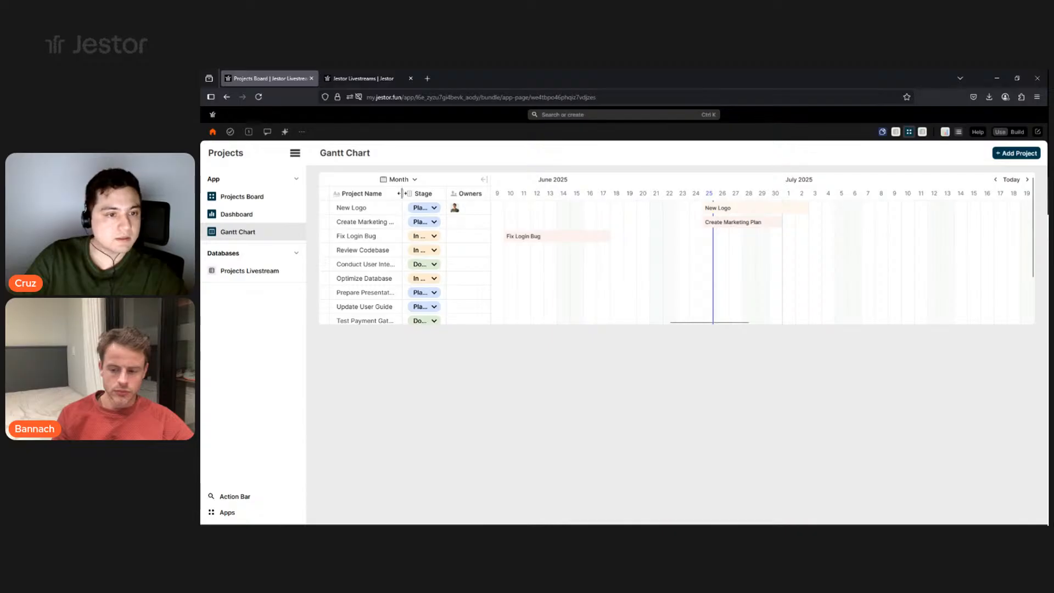
Schedule Conduct User Interviews on the timeline from about June 24 to July 3, 2025, and return to Build mode.
{"action": "left_click", "coordinate": [381, 266]}
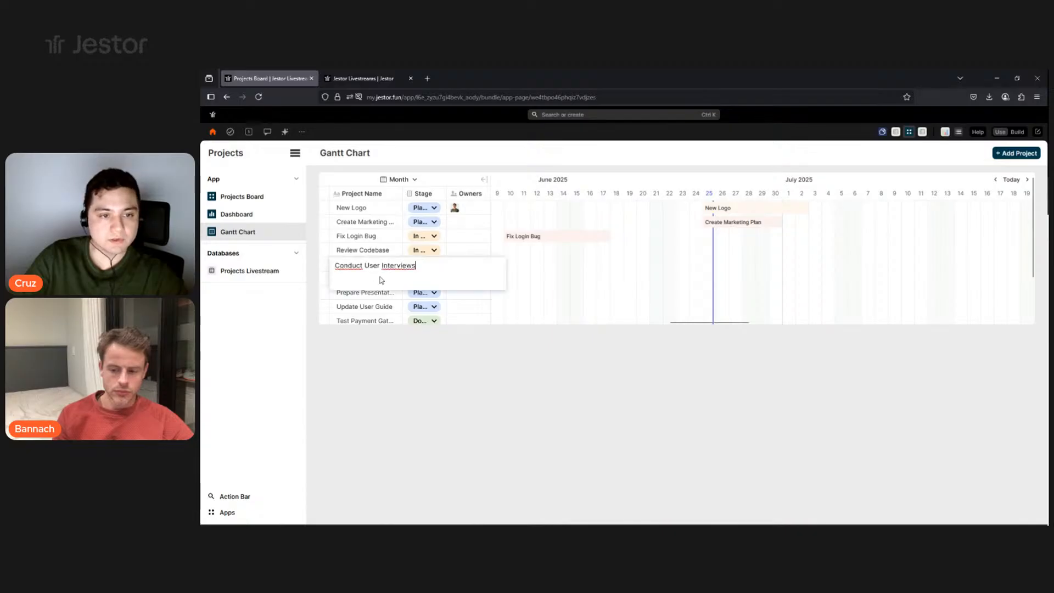
{"action": "left_click", "coordinate": [603, 270]}
{"action": "left_click", "coordinate": [633, 269]}
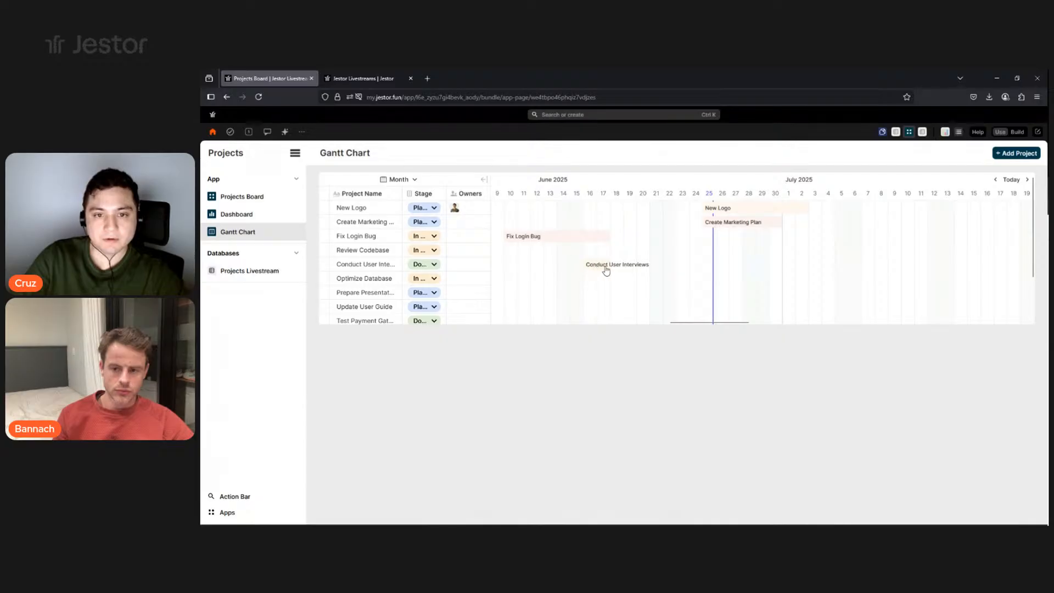
{"action": "left_click_drag", "start_coordinate": [724, 262], "coordinate": [724, 263]}
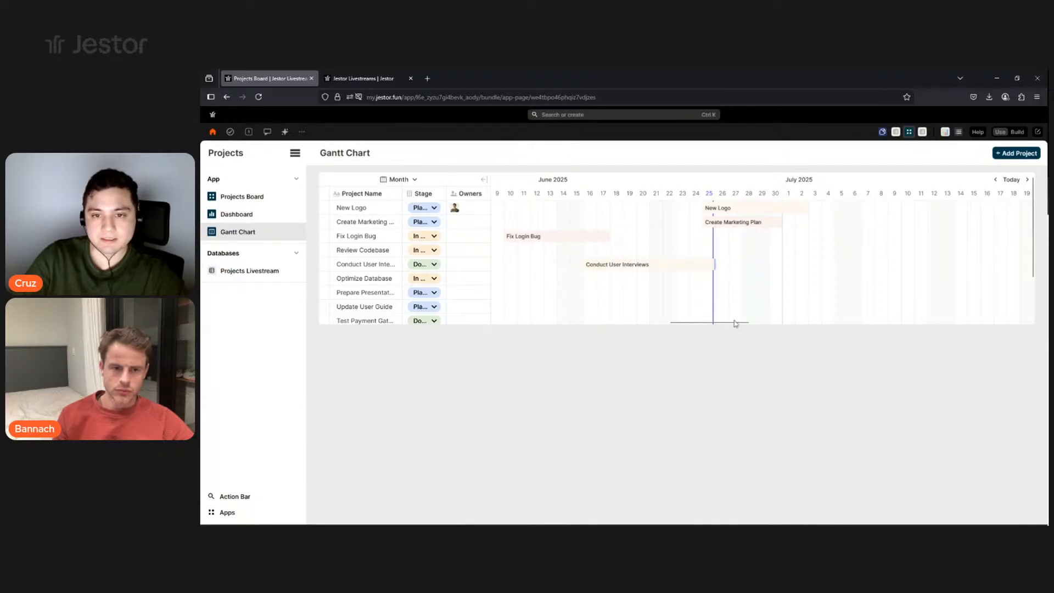
{"action": "left_click_drag", "start_coordinate": [654, 267], "coordinate": [760, 265]}
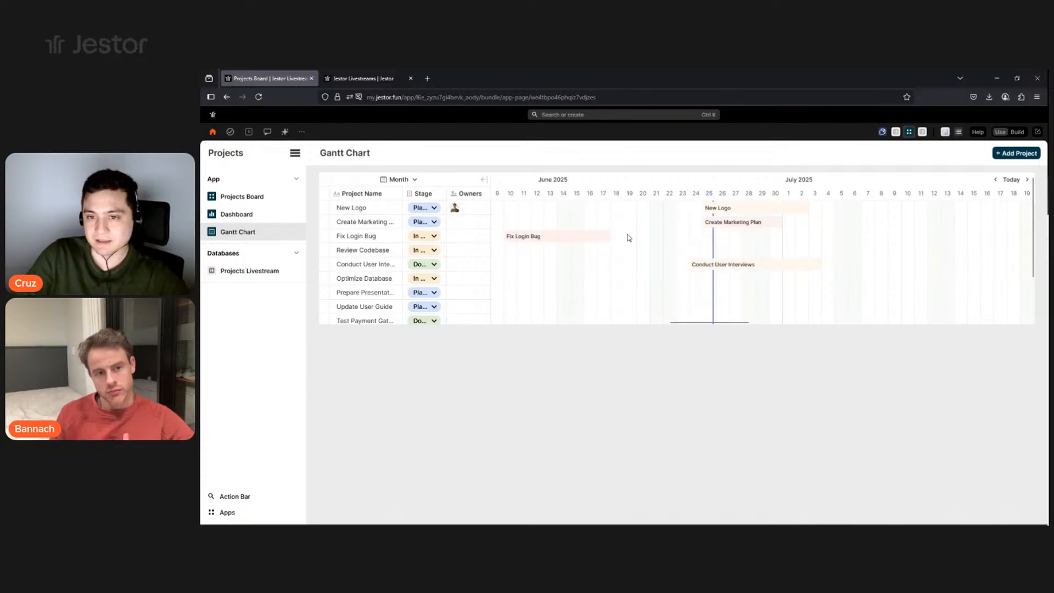
{"action": "left_click", "coordinate": [1017, 132]}
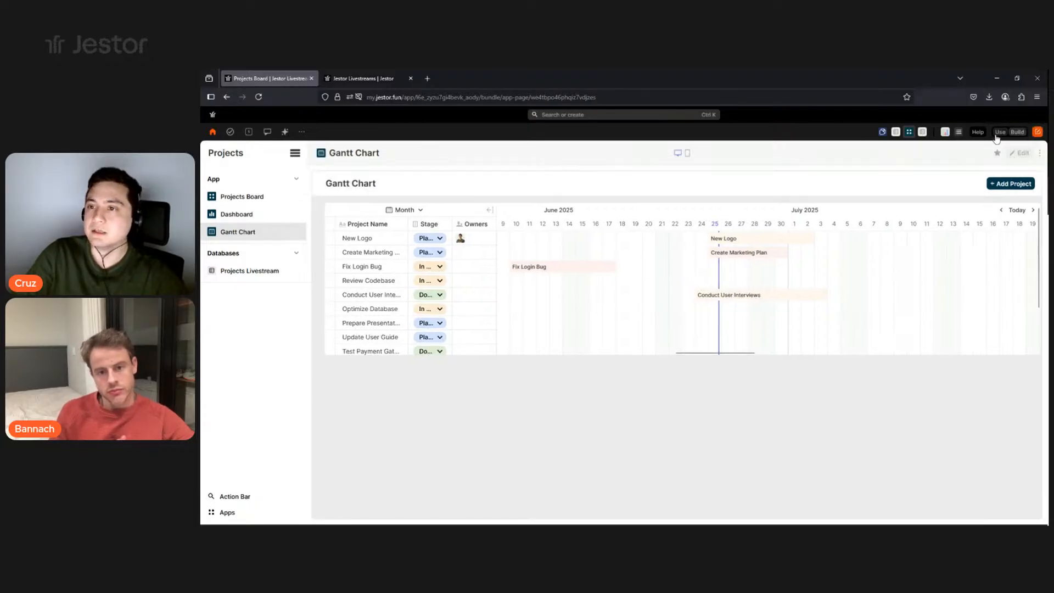
Sort the Gantt block by Start Date in ascending order and save the block.
{"action": "left_click", "coordinate": [993, 214]}
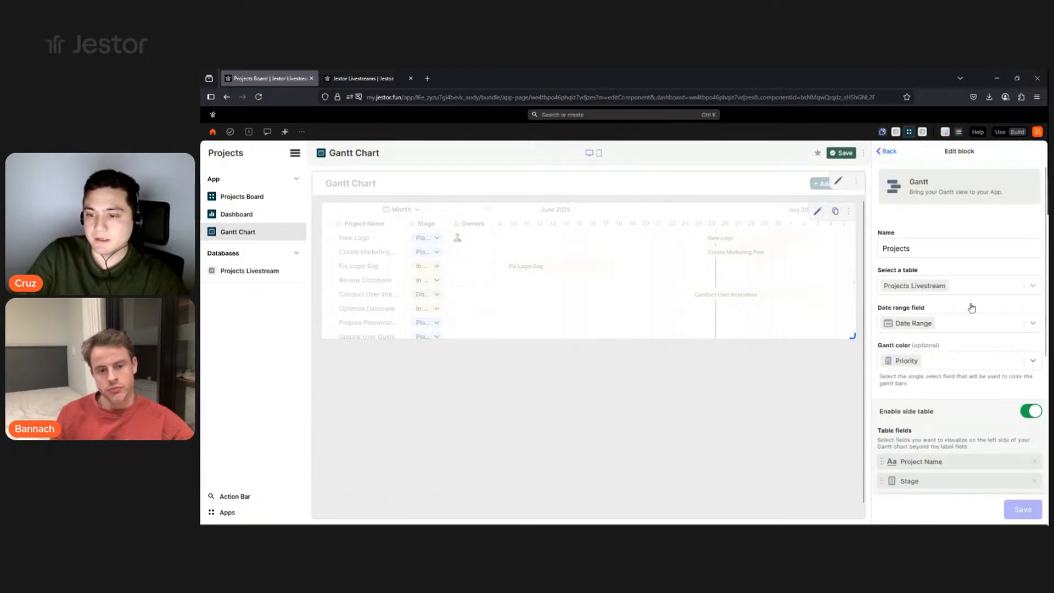
{"action": "scroll", "coordinate": [971, 308], "scroll_direction": "down", "scroll_amount": 5}
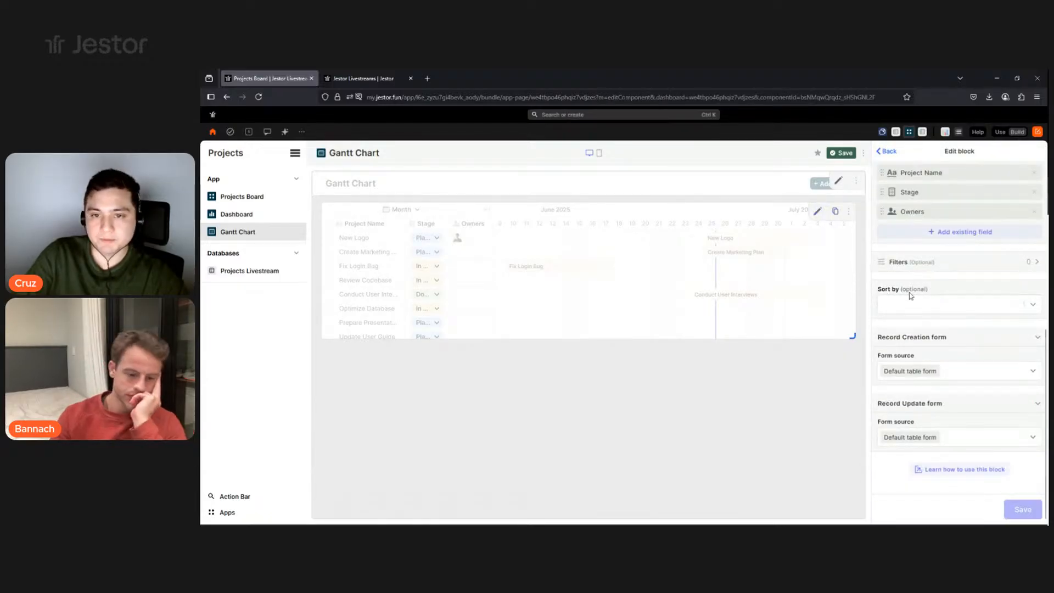
{"action": "left_click", "coordinate": [923, 308]}
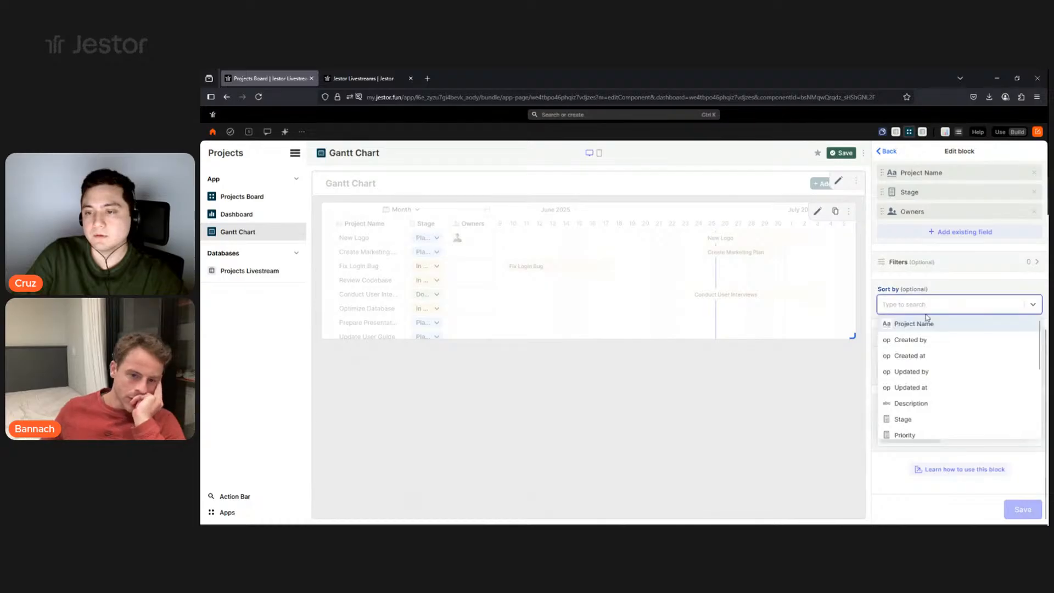
{"action": "scroll", "coordinate": [929, 371], "scroll_direction": "down", "scroll_amount": 3}
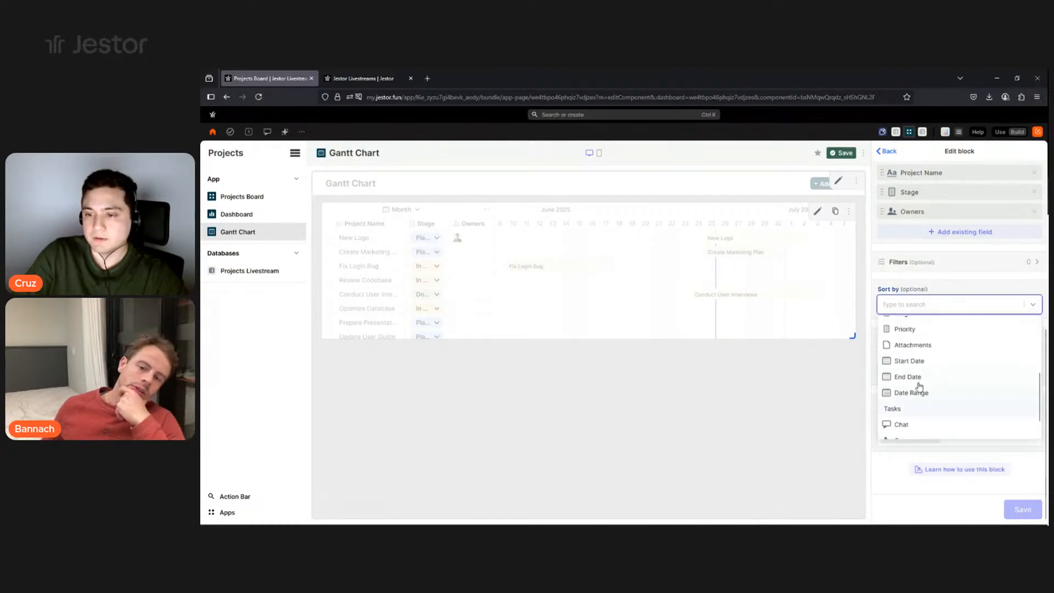
{"action": "left_click", "coordinate": [911, 361]}
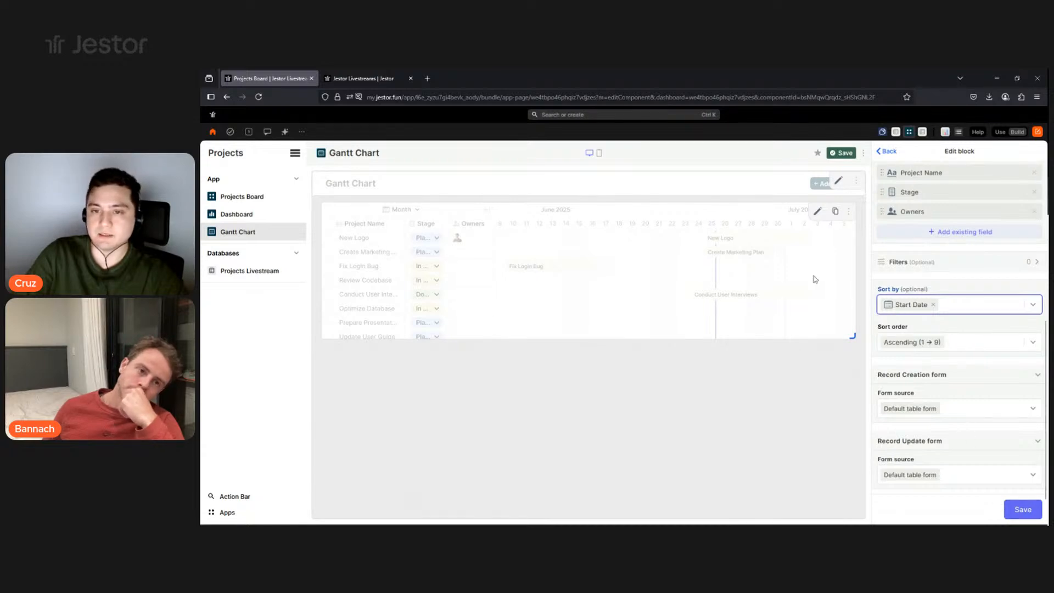
{"action": "left_click", "coordinate": [1014, 511]}
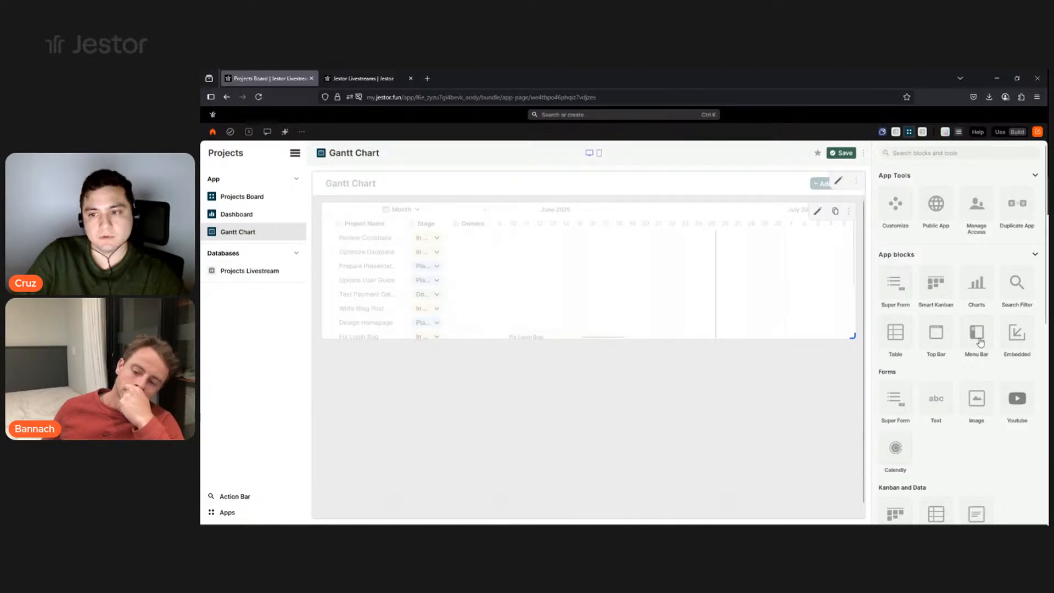
Set the Gantt block's sort order to Descending, save it, and stretch the block down to nearly the full page height.
{"action": "left_click", "coordinate": [817, 211]}
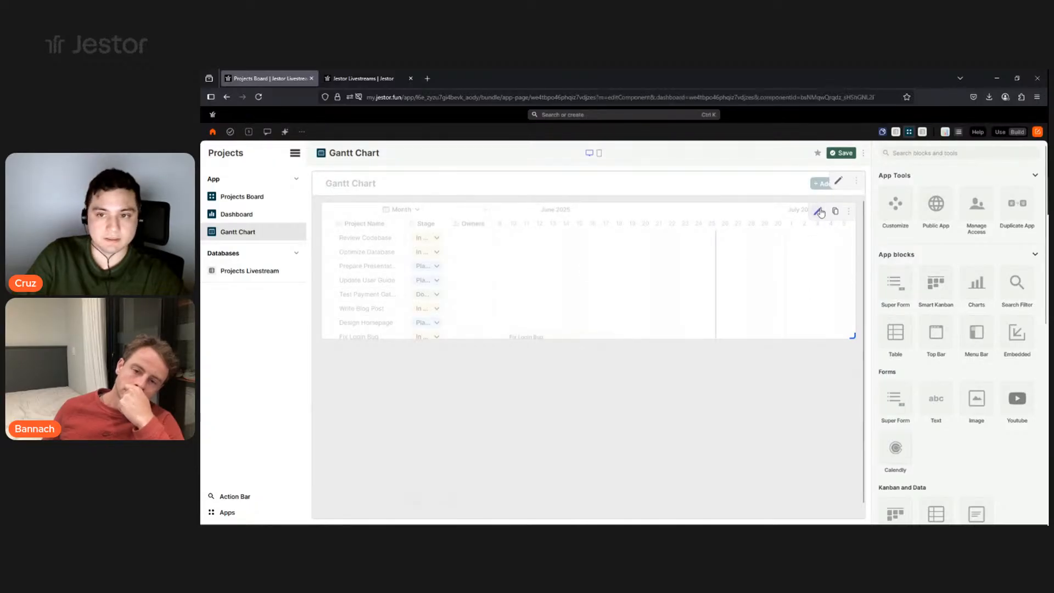
{"action": "scroll", "coordinate": [955, 362], "scroll_direction": "down", "scroll_amount": 5}
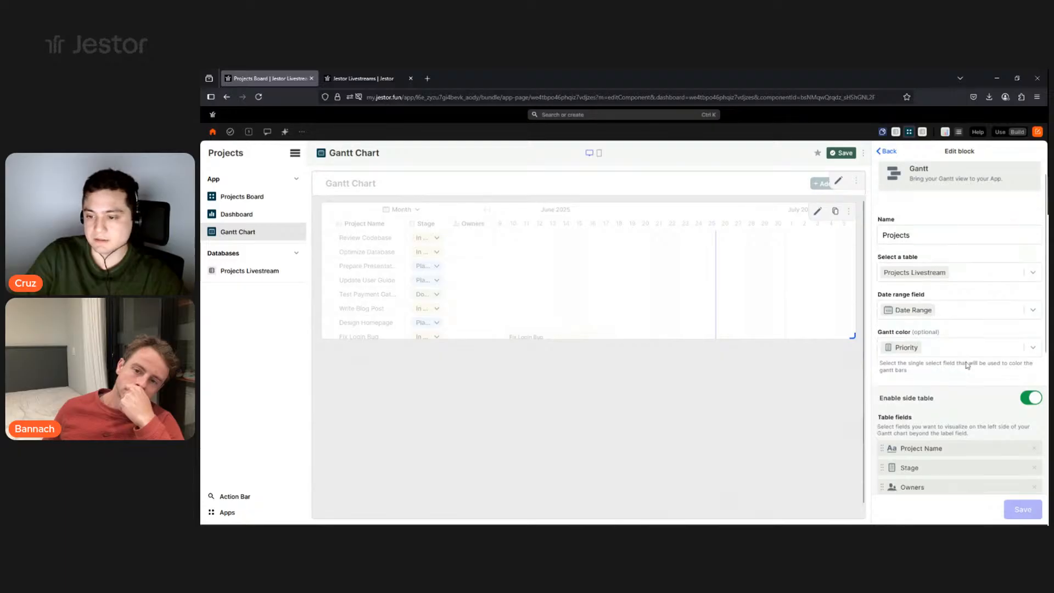
{"action": "left_click", "coordinate": [948, 303]}
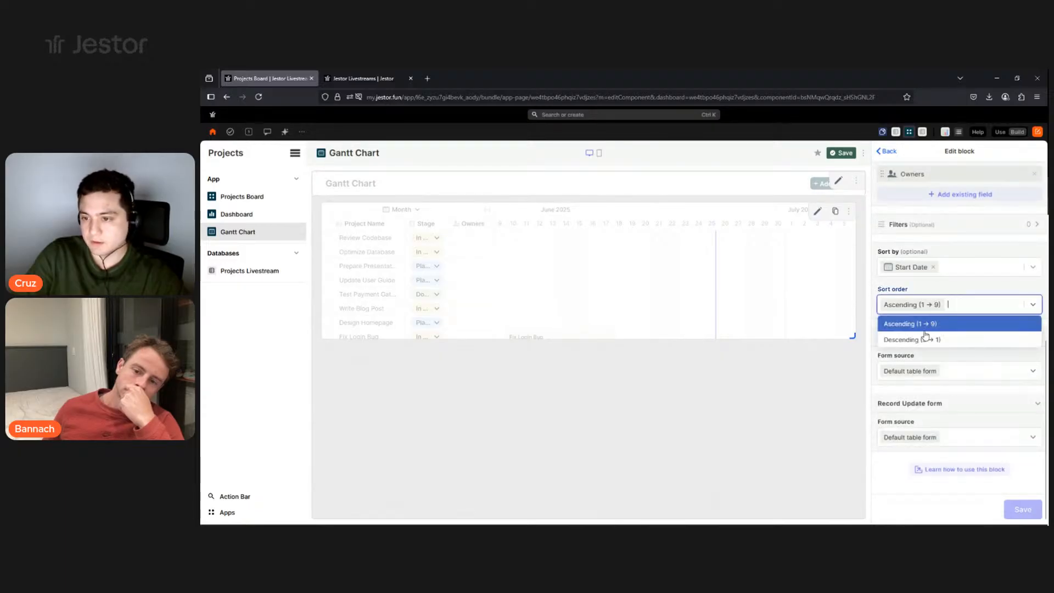
{"action": "left_click", "coordinate": [924, 339]}
{"action": "left_click", "coordinate": [1023, 509]}
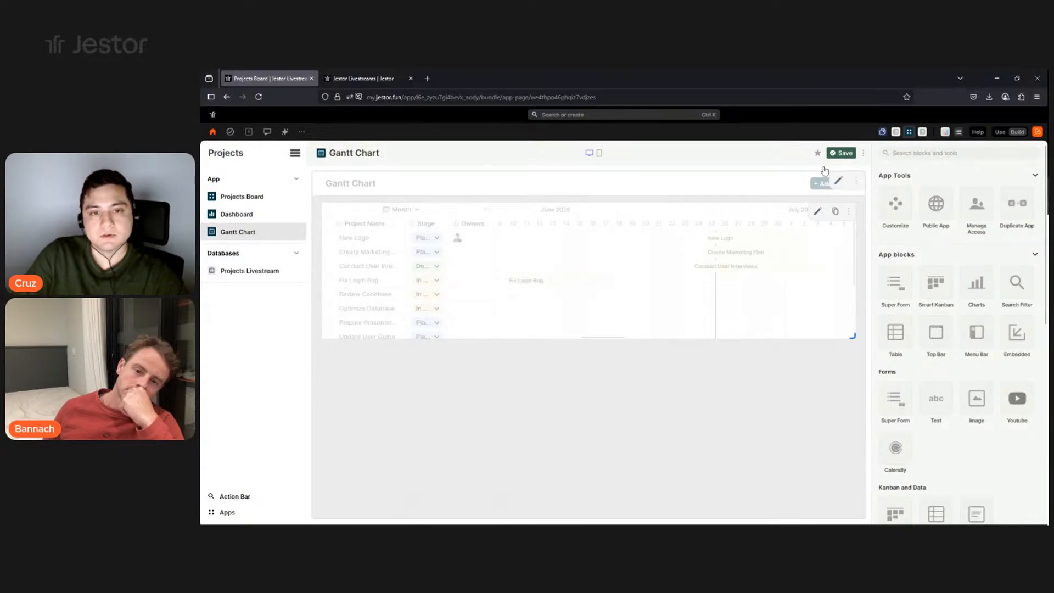
{"action": "left_click", "coordinate": [841, 153]}
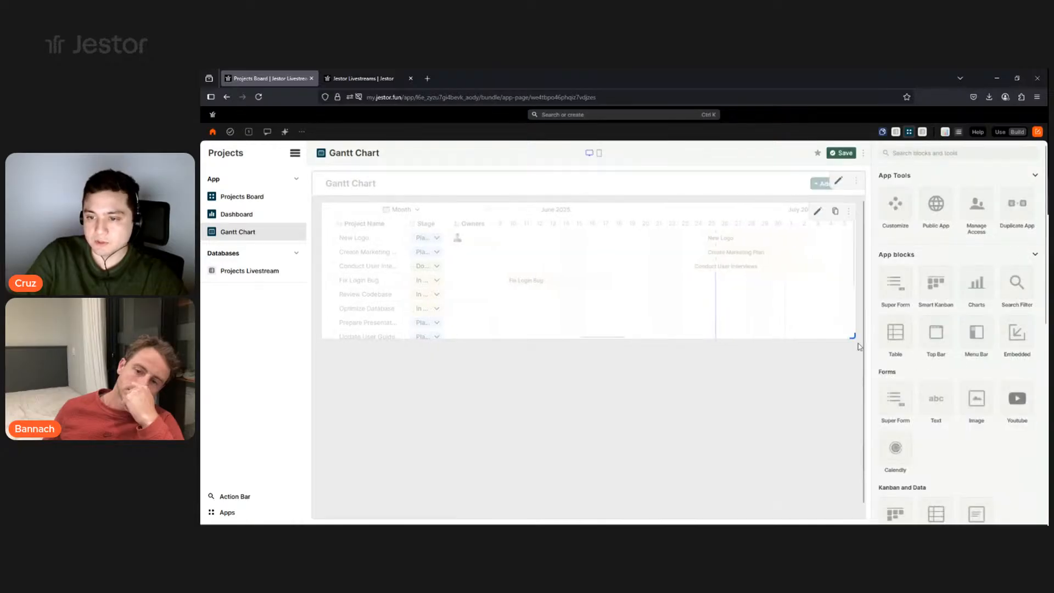
{"action": "left_click_drag", "start_coordinate": [852, 336], "coordinate": [855, 499]}
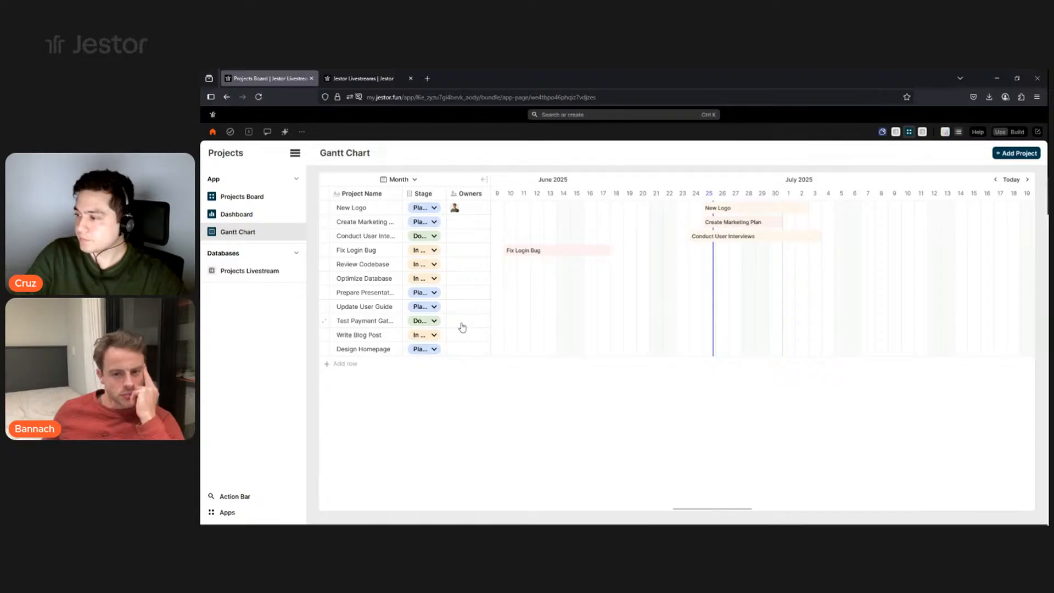
Open the New Logo project from the Projects Board, show its SLA and Chat tools side by side, and close the record.
{"action": "left_click", "coordinate": [245, 198]}
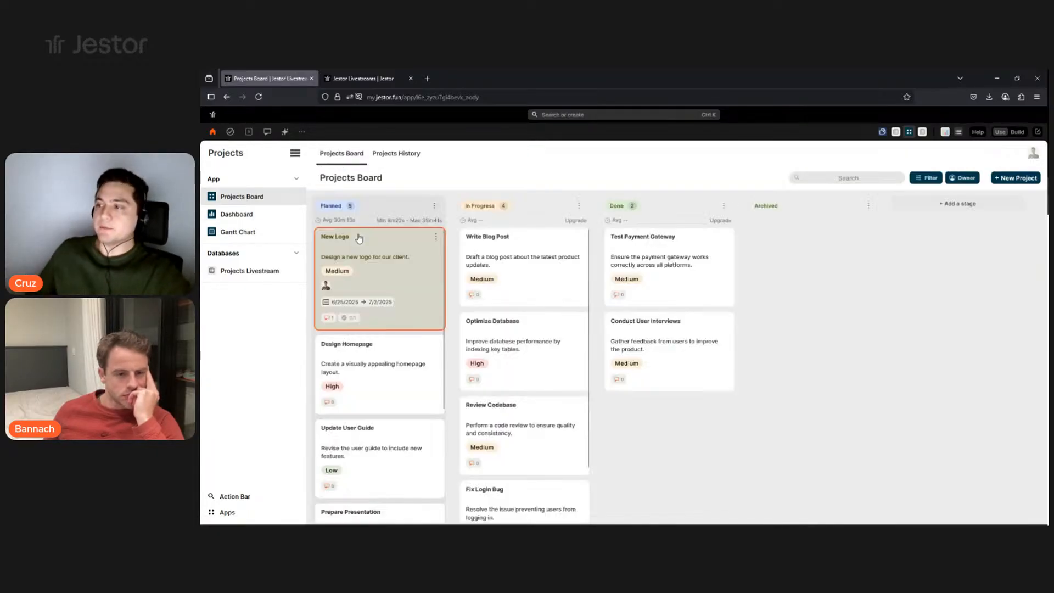
{"action": "left_click", "coordinate": [359, 238]}
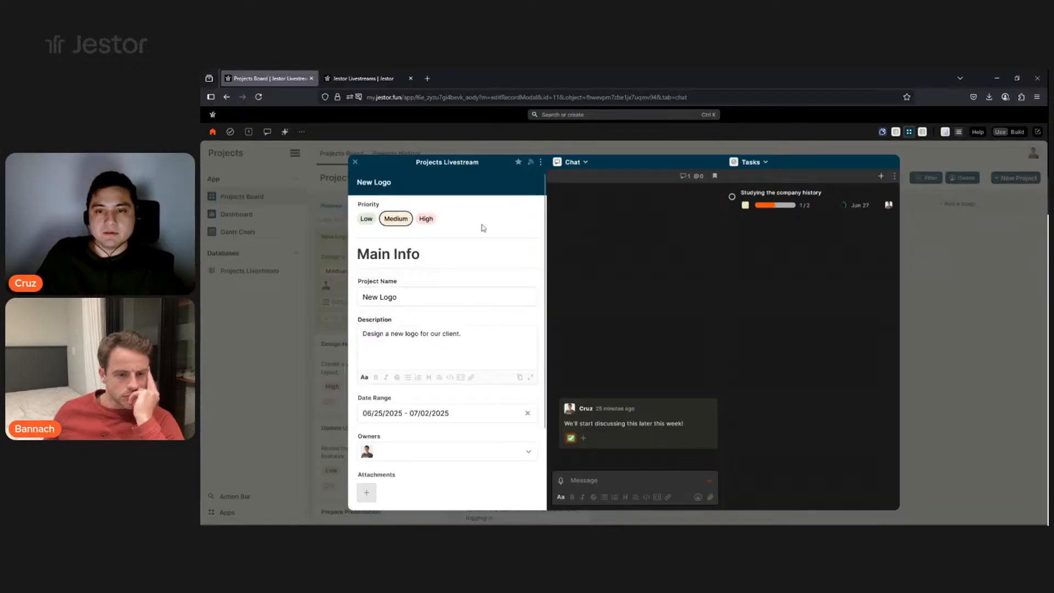
{"action": "scroll", "coordinate": [433, 365], "scroll_direction": "down", "scroll_amount": 3}
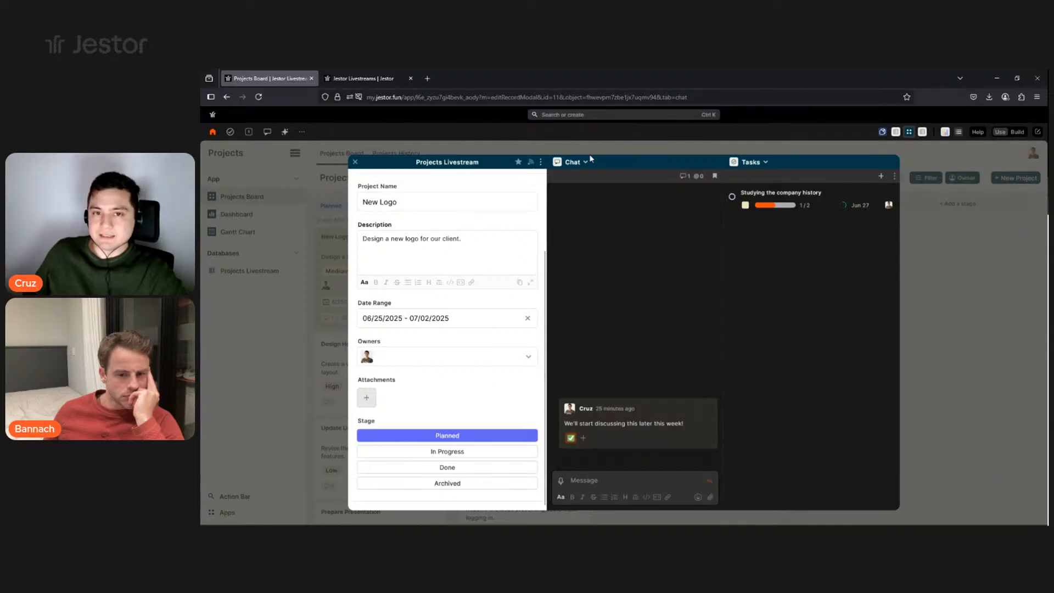
{"action": "left_click", "coordinate": [576, 166]}
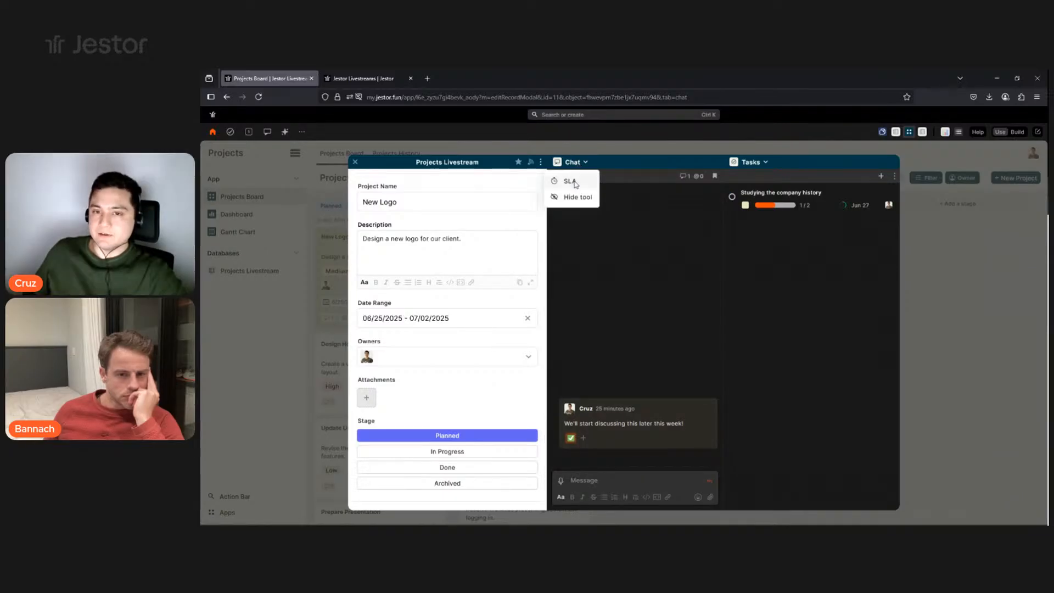
{"action": "left_click", "coordinate": [571, 181]}
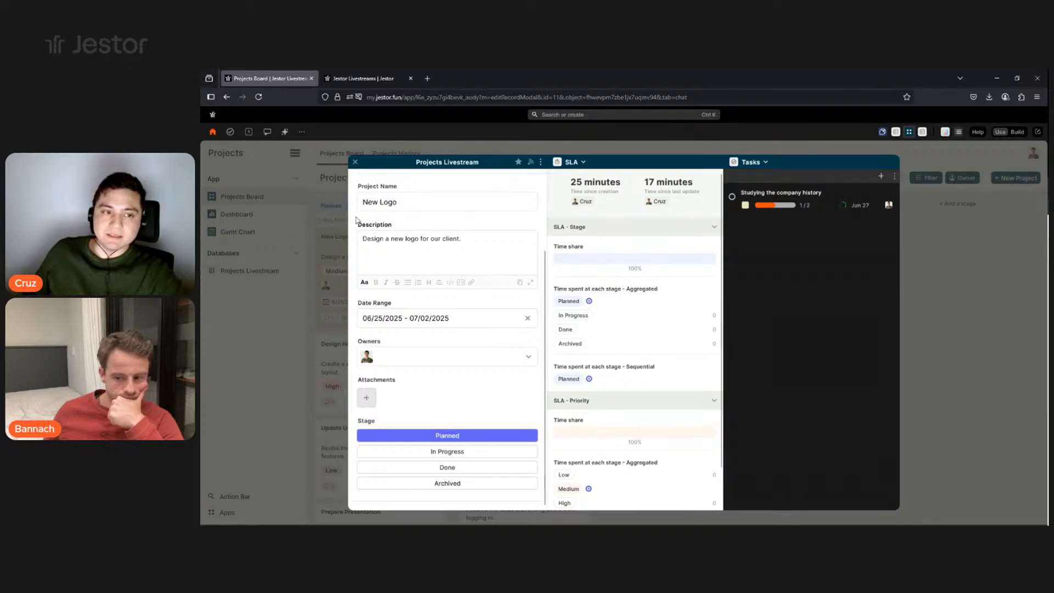
{"action": "left_click", "coordinate": [749, 162]}
{"action": "left_click", "coordinate": [749, 181]}
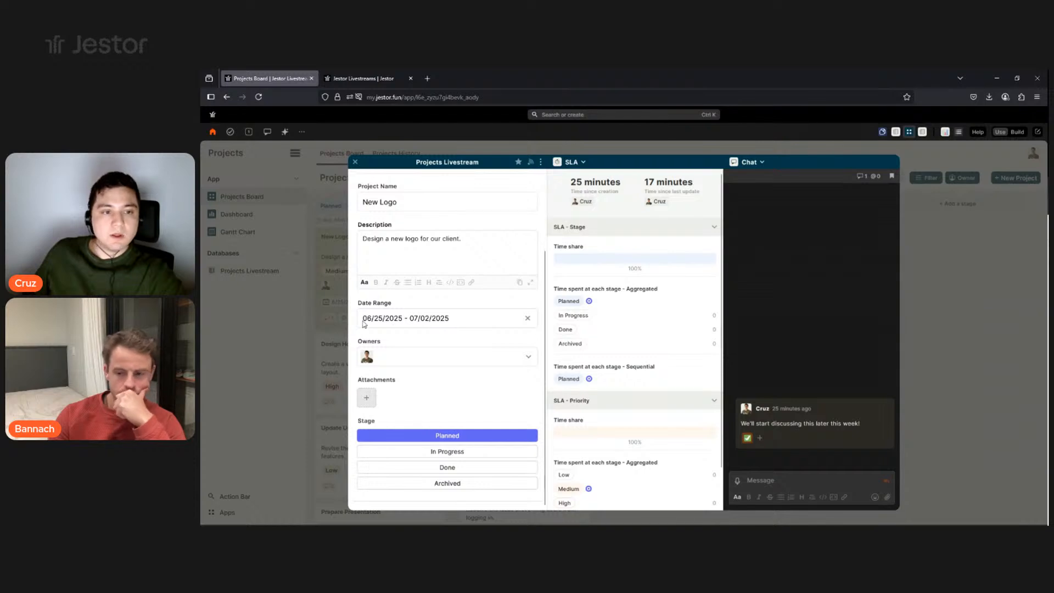
{"action": "left_click", "coordinate": [315, 313]}
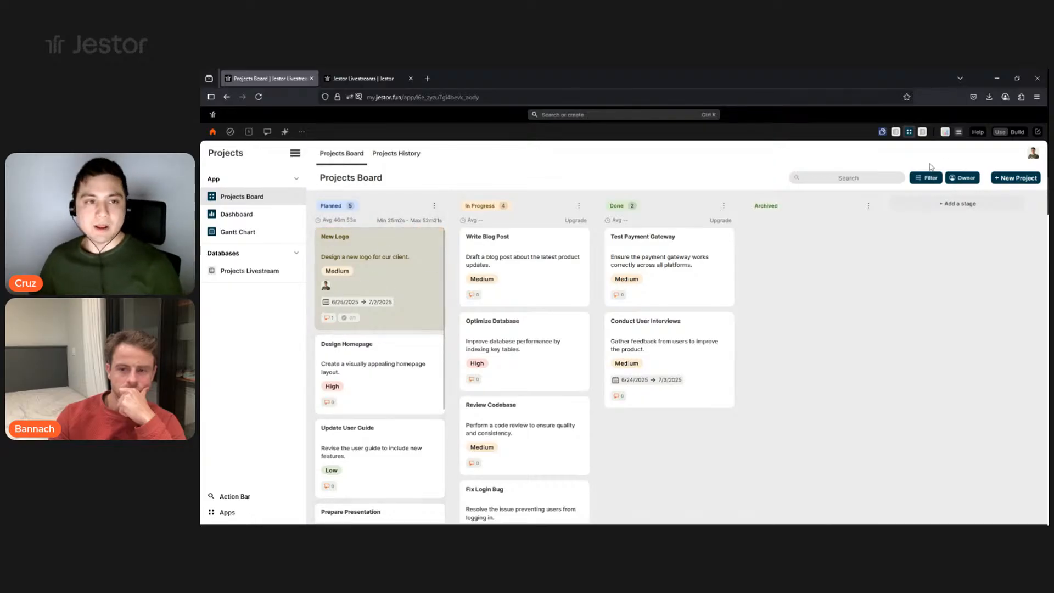
Review the finished projects in Projects History, and go back through the Dashboard to the Gantt Chart app.
{"action": "left_click", "coordinate": [388, 154]}
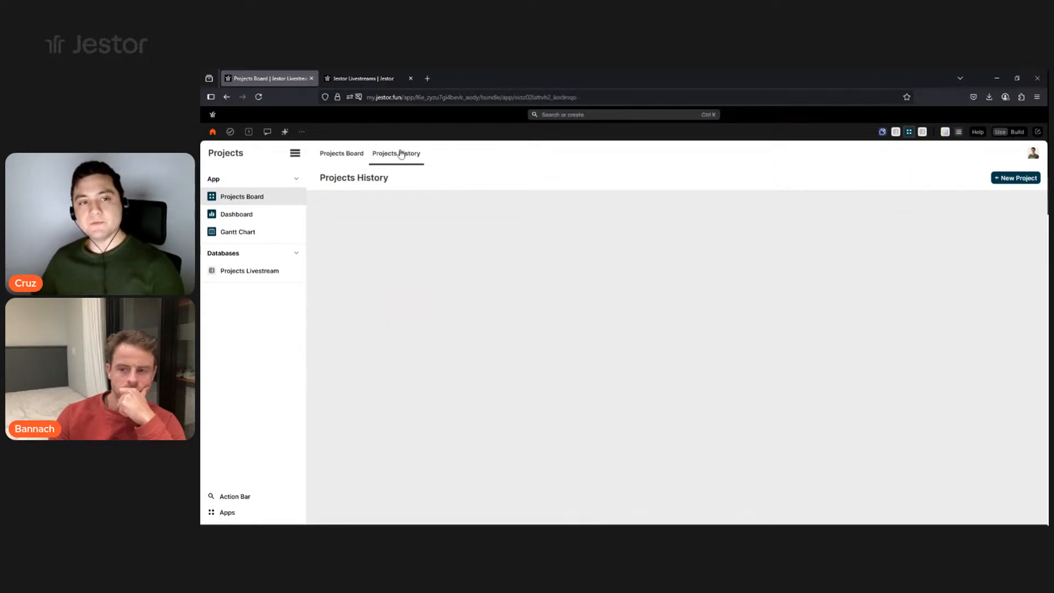
{"action": "left_click", "coordinate": [333, 155]}
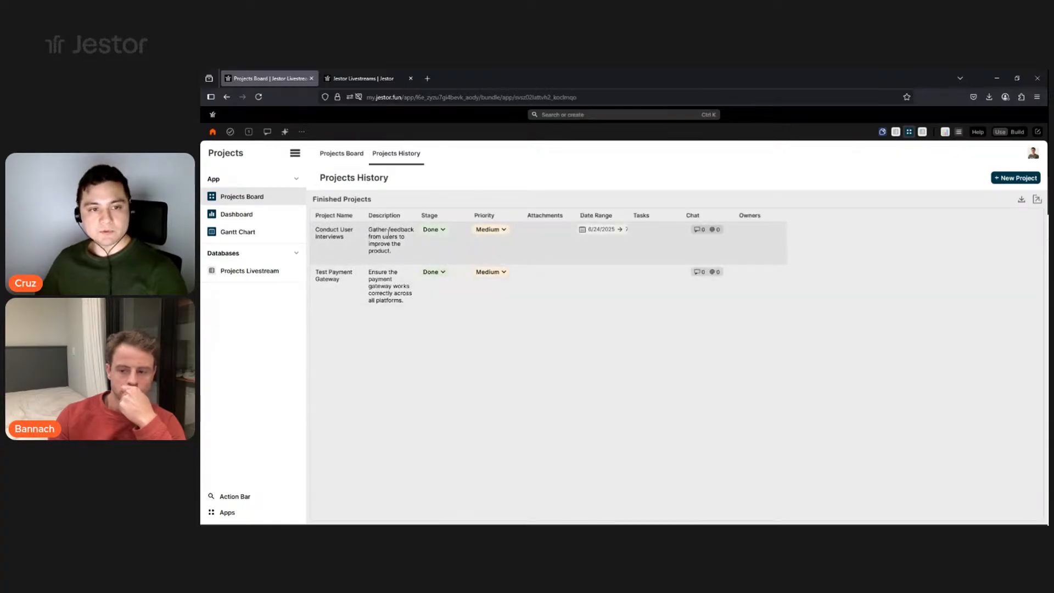
{"action": "left_click_drag", "start_coordinate": [388, 233], "coordinate": [419, 256]}
{"action": "left_click", "coordinate": [355, 215]}
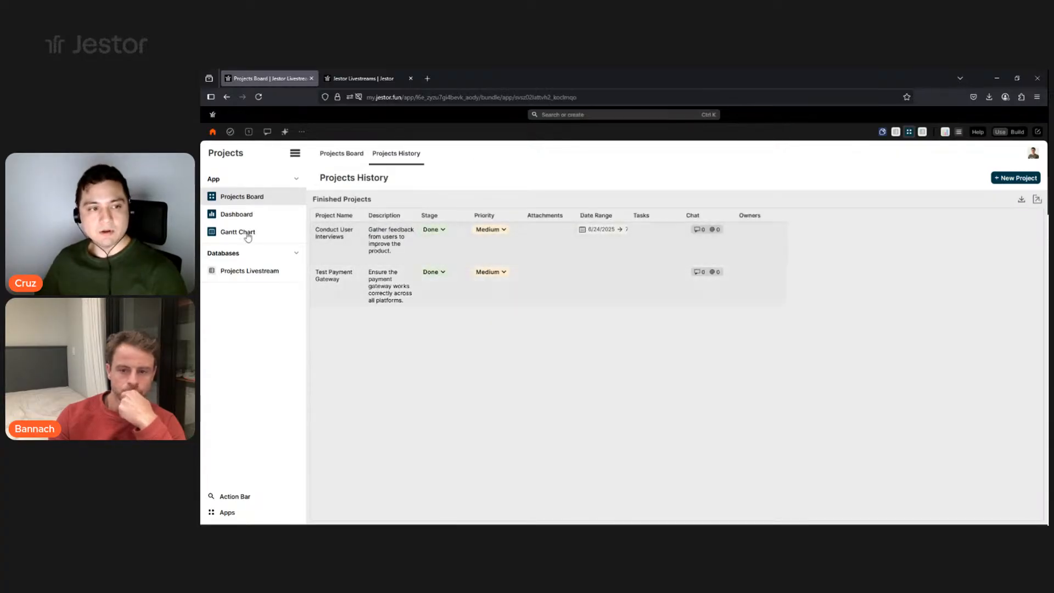
{"action": "left_click", "coordinate": [229, 215]}
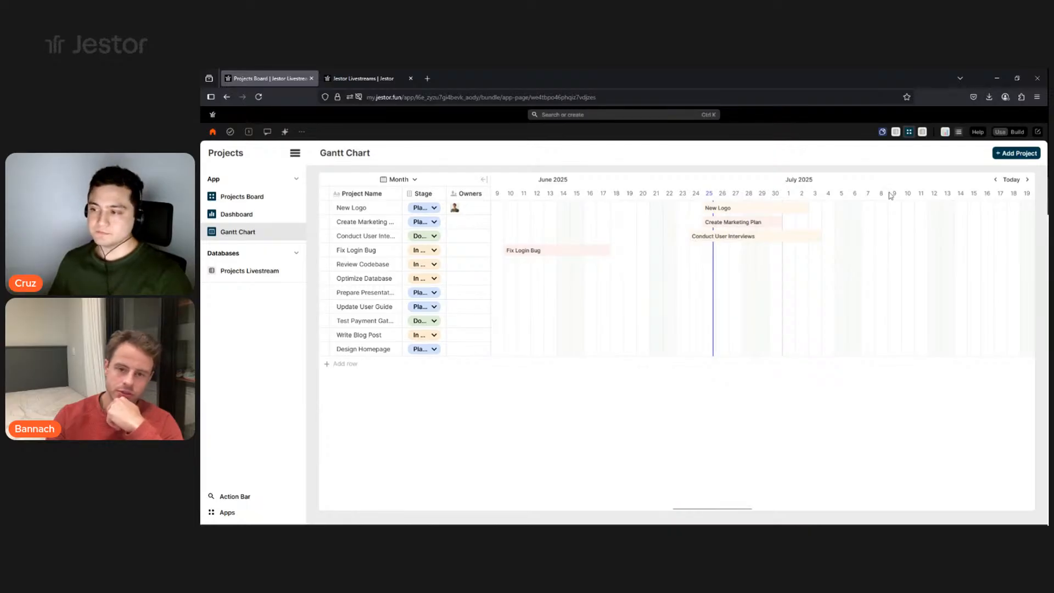
Enlarge the Gantt block in Build mode to fill the app's full width and height, and return to Use mode.
{"action": "left_click", "coordinate": [1016, 132]}
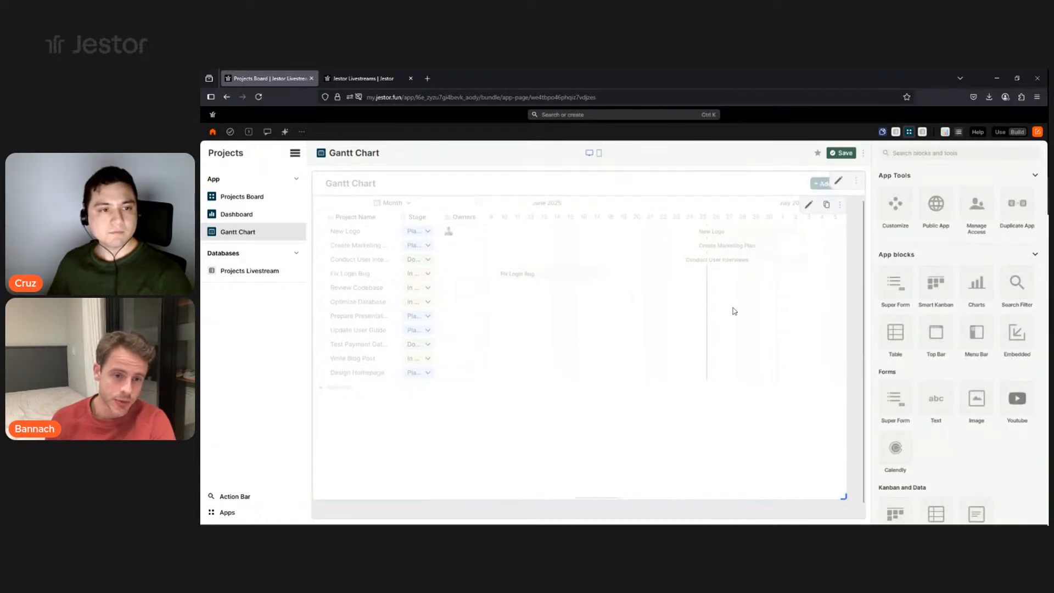
{"action": "left_click_drag", "start_coordinate": [842, 484], "coordinate": [864, 512]}
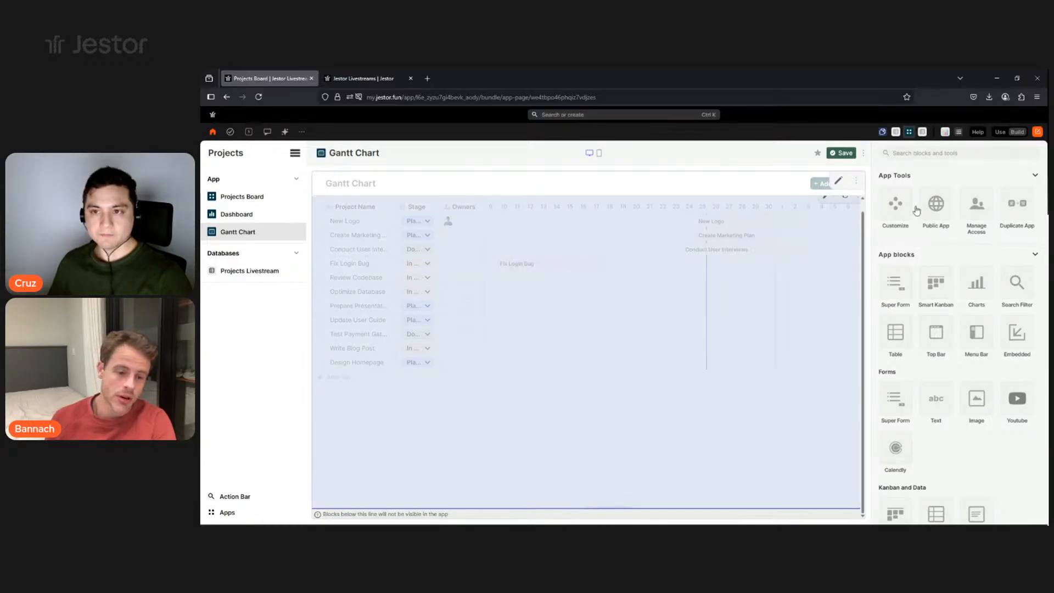
{"action": "left_click", "coordinate": [999, 132]}
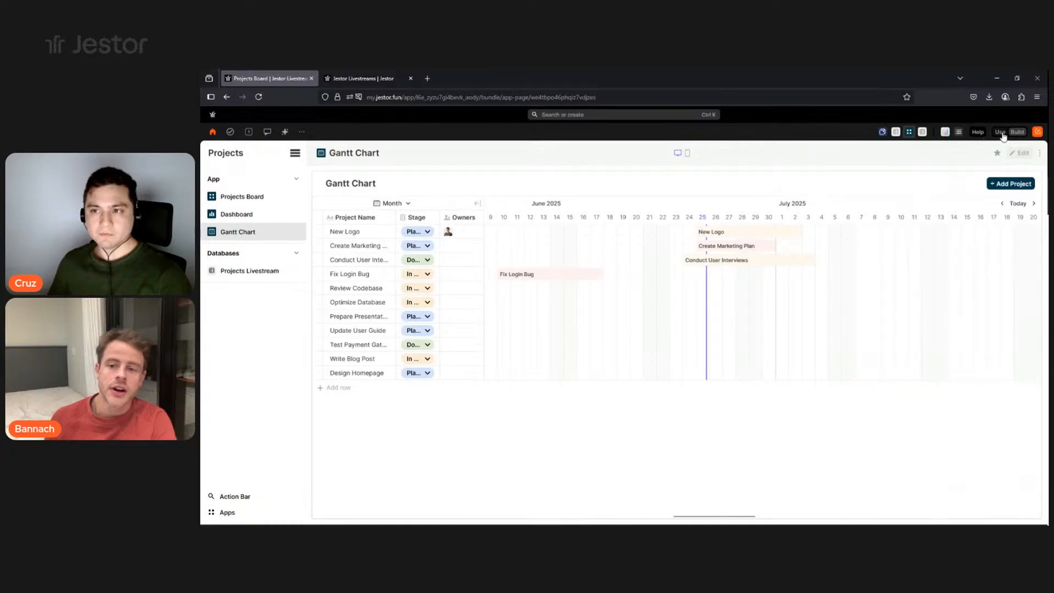